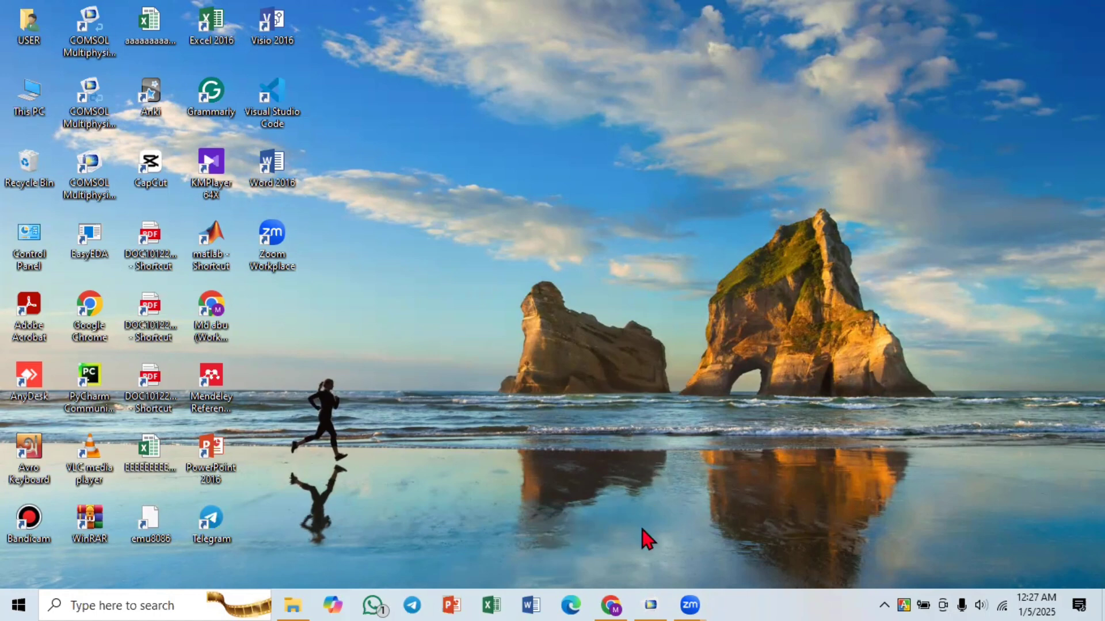
- Switch to COMSOL Multiphysics and expand the materials of Component 1 in the model tree
click(649, 599)
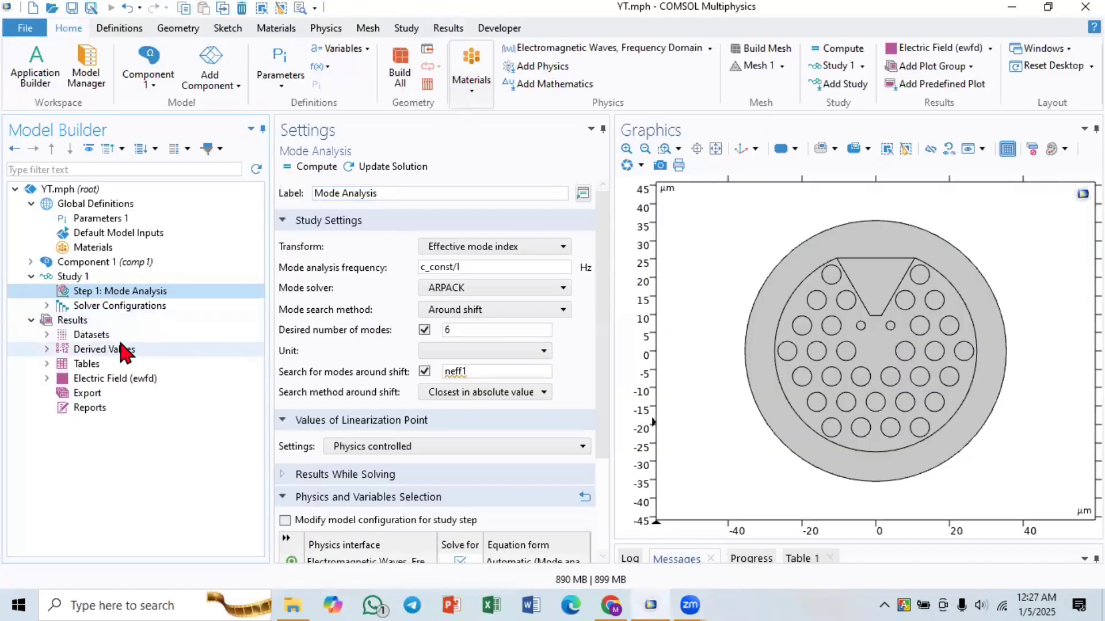
click(30, 261)
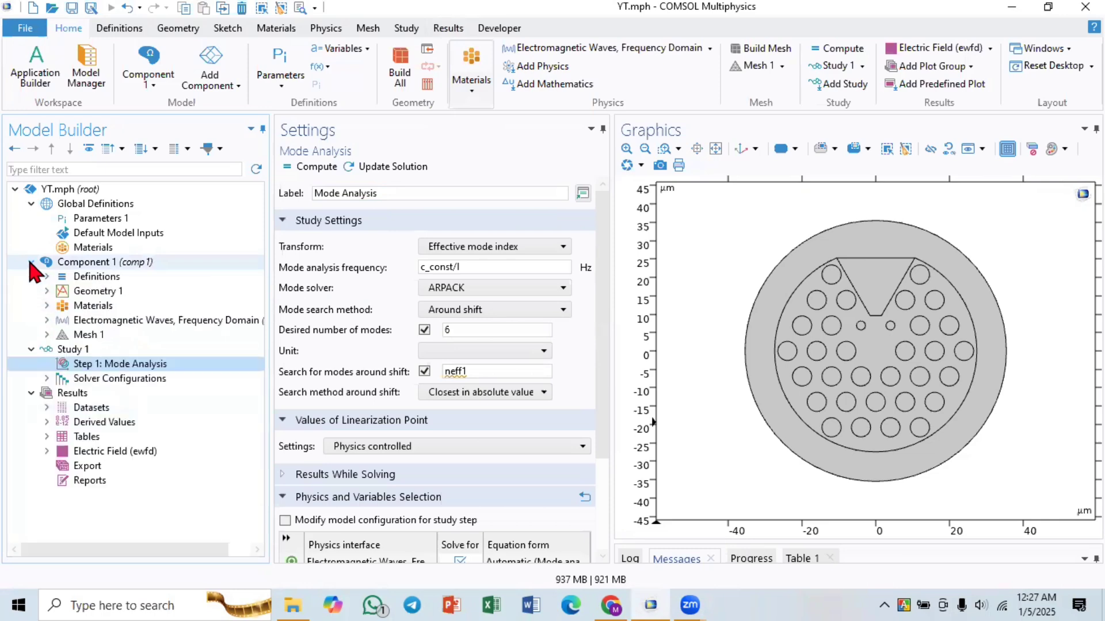
click(47, 306)
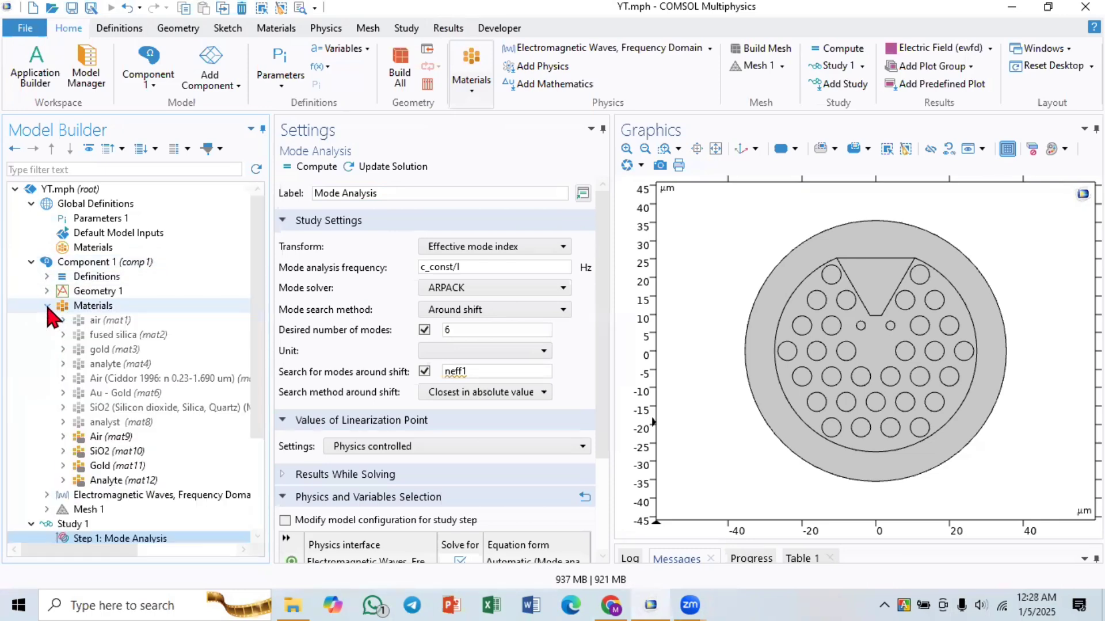
scroll(58, 314, down, 3)
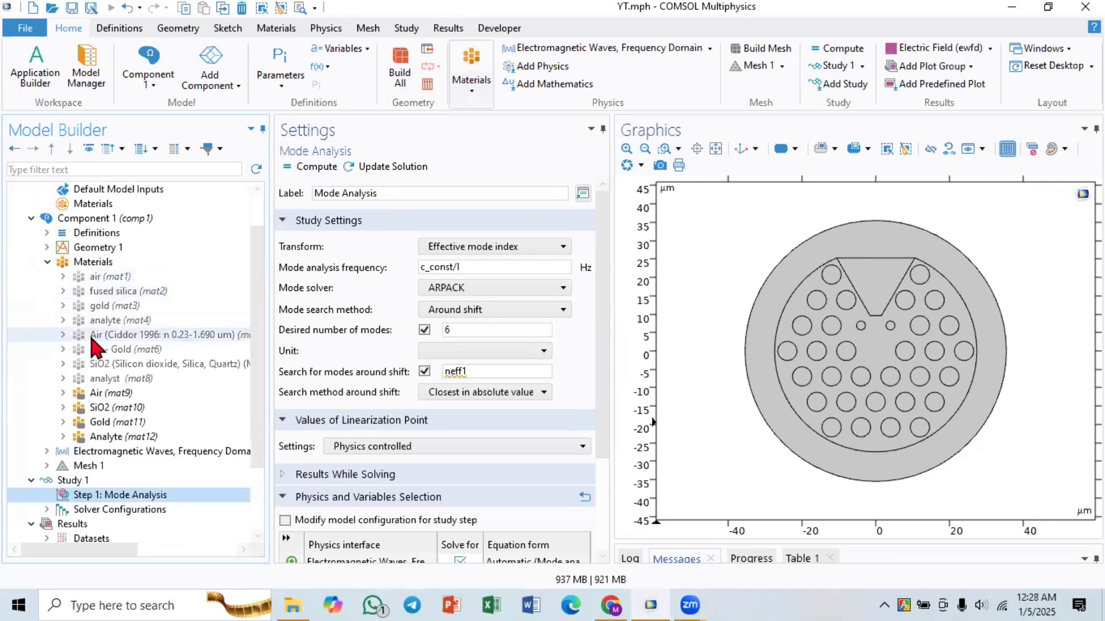
- Display the Electric Field (ewfd) plot of the solved fiber model
click(85, 496)
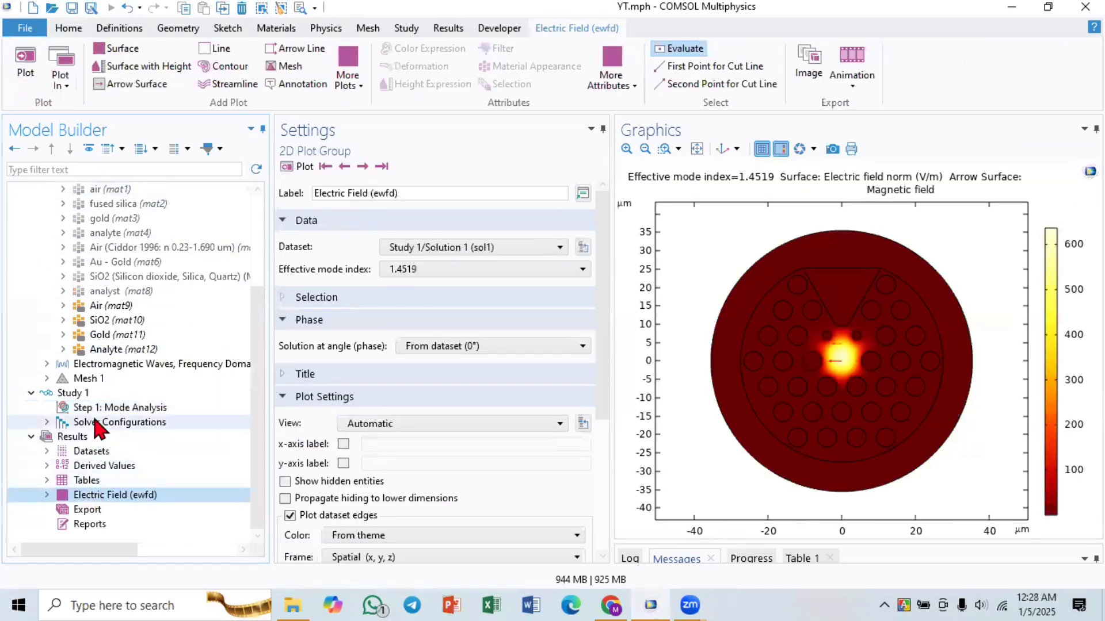
scroll(95, 425, up, 5)
scroll(95, 426, down, 5)
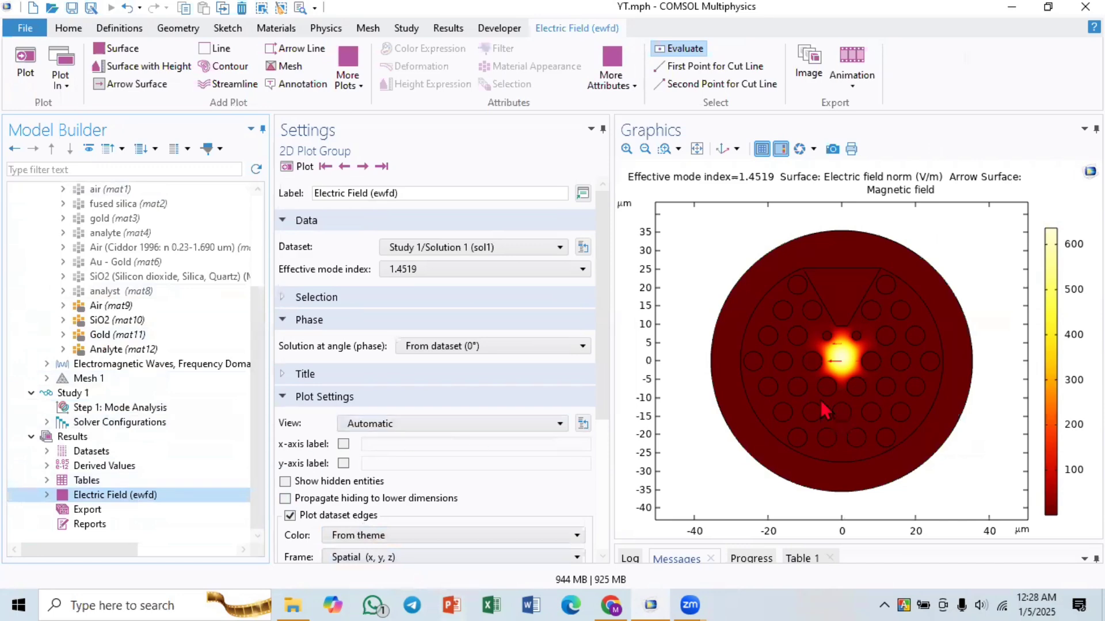
- Review the Study 1 and Mode Analysis settings along with the SiO2 material's refractive index definition
click(86, 410)
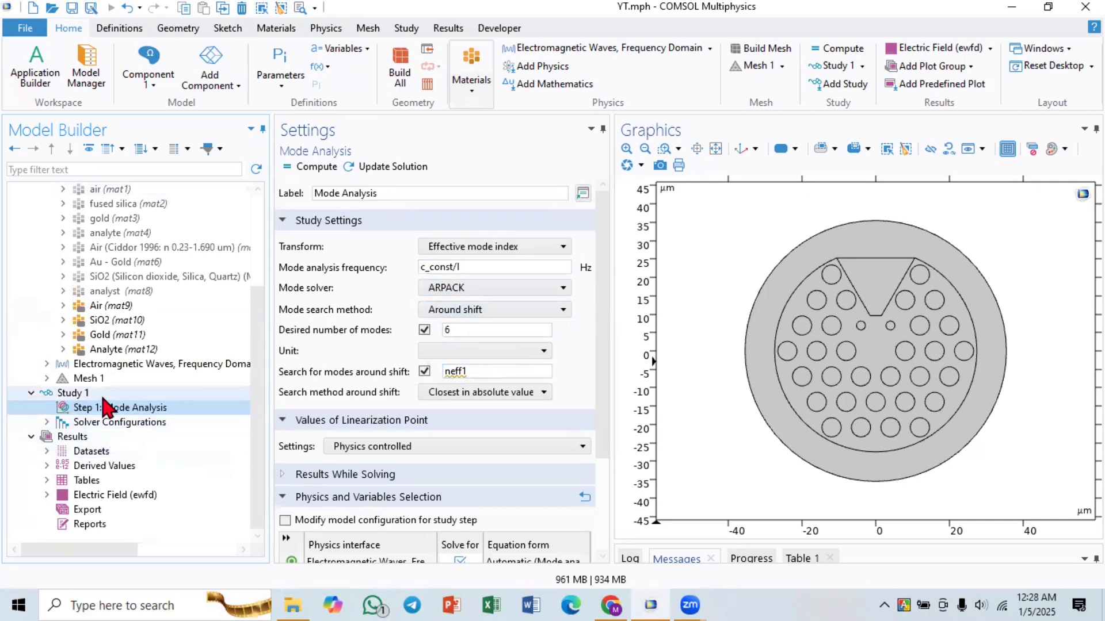
click(84, 397)
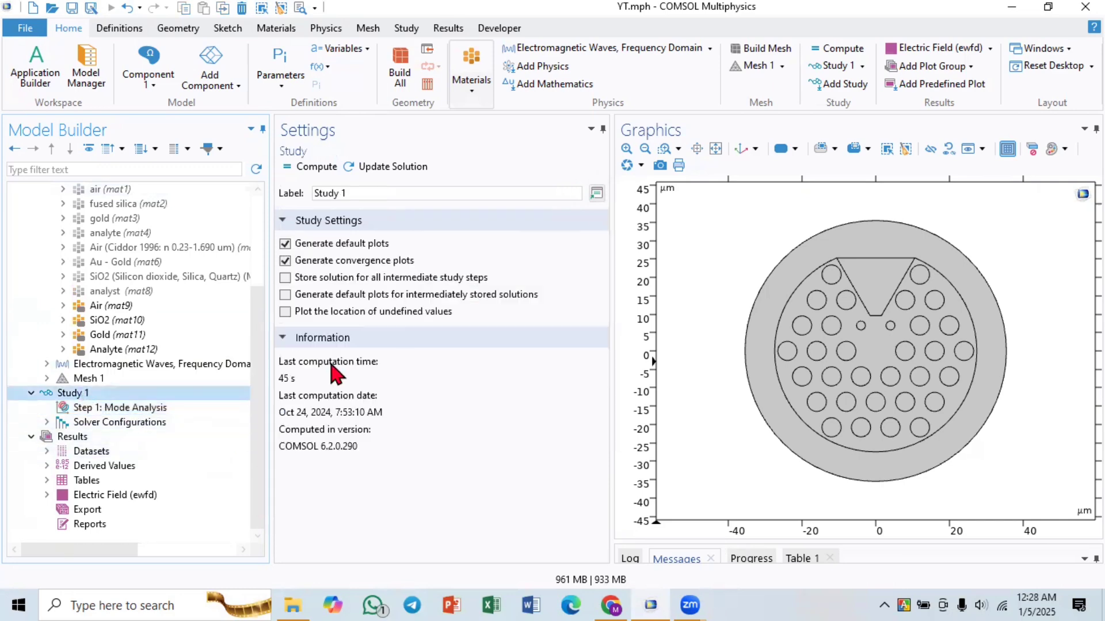
click(112, 408)
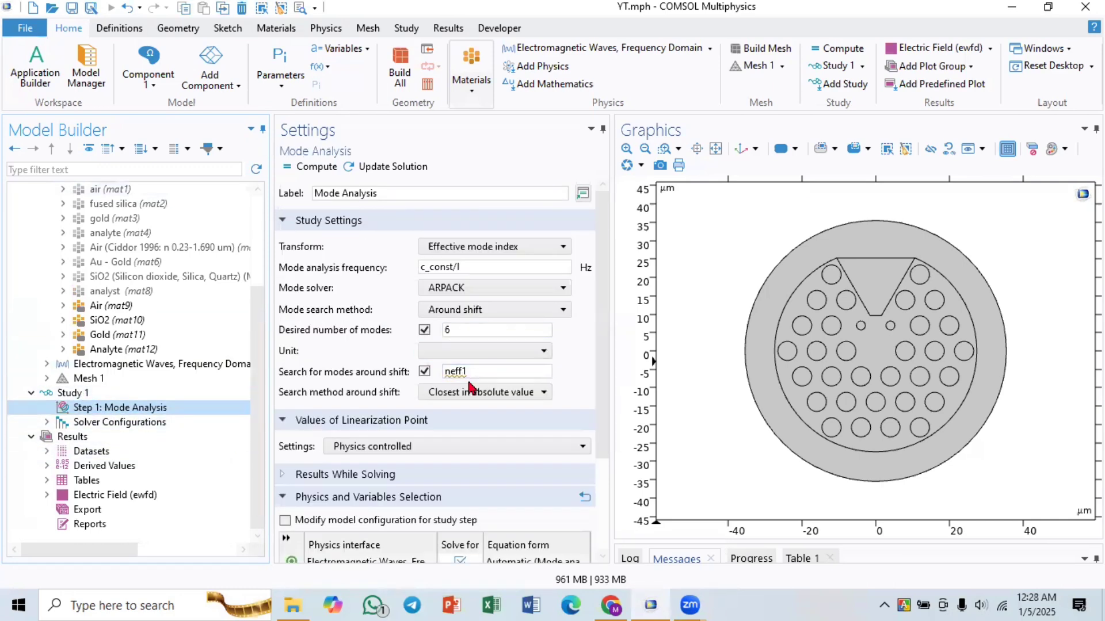
scroll(130, 314, up, 1)
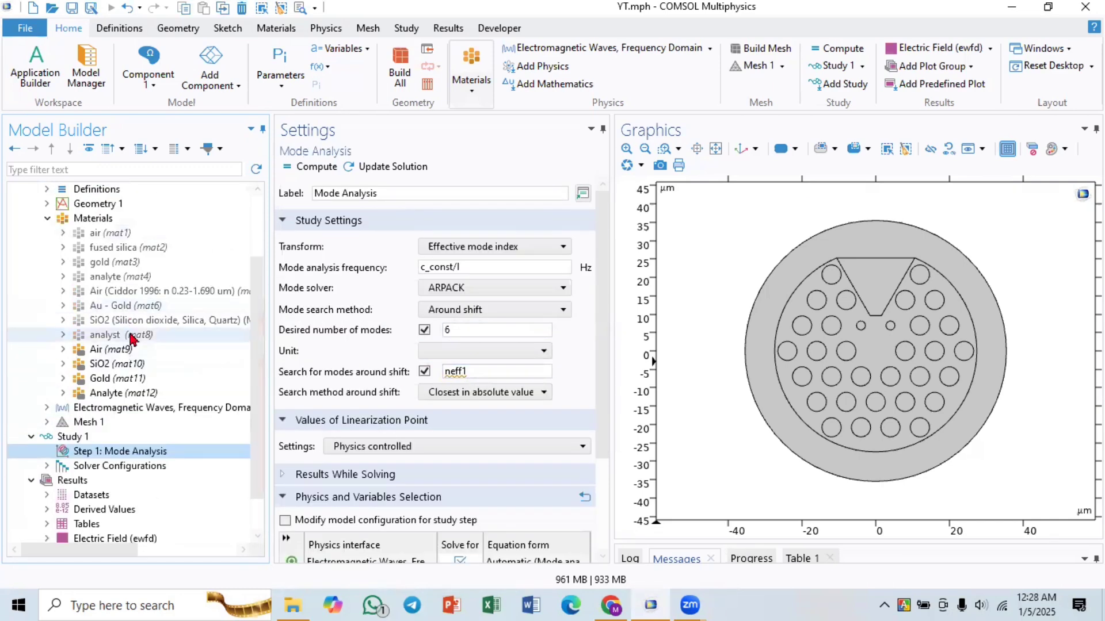
click(118, 364)
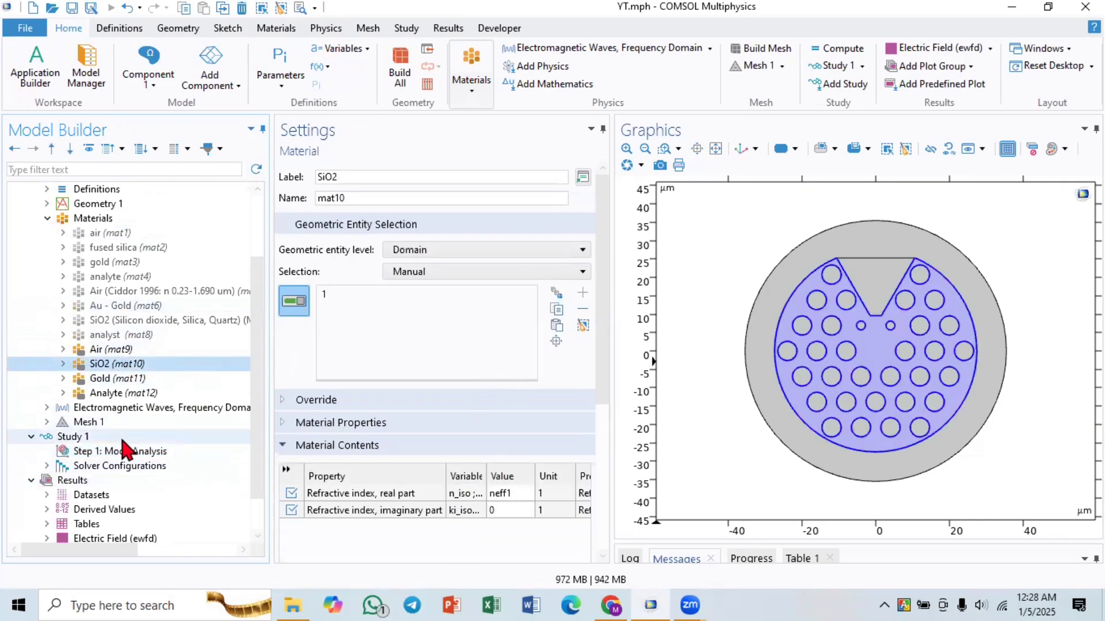
click(129, 451)
scroll(119, 276, up, 2)
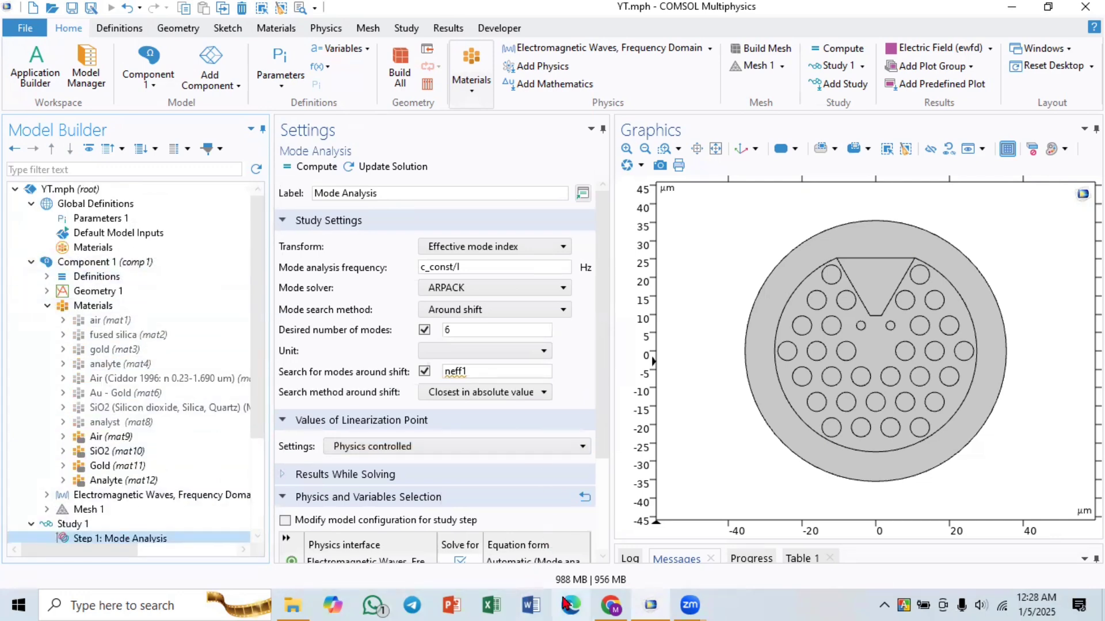
- Switch to File Explorer and open Paper_1 from the consol > PCF > paper > My paper folder in Edge
mouse_move(293, 605)
click(271, 513)
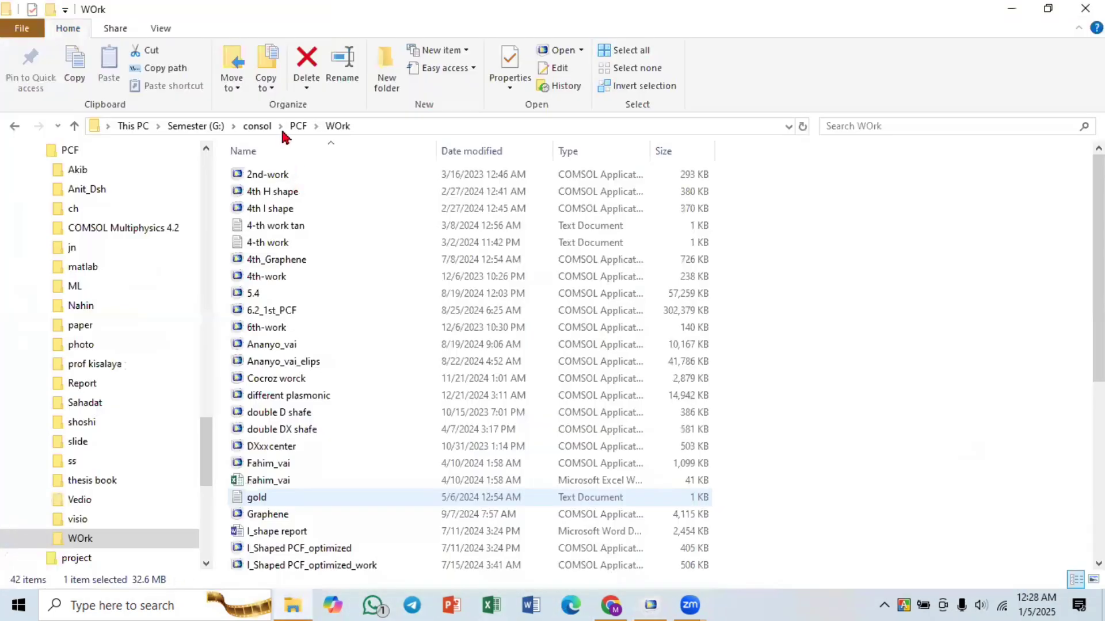
click(273, 128)
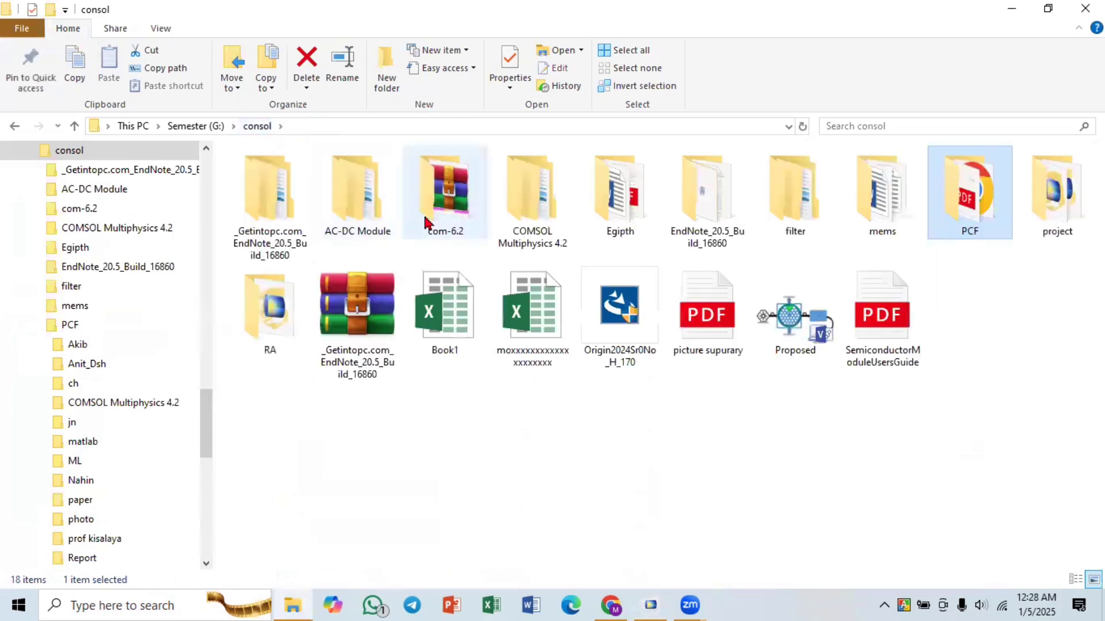
double_click(969, 208)
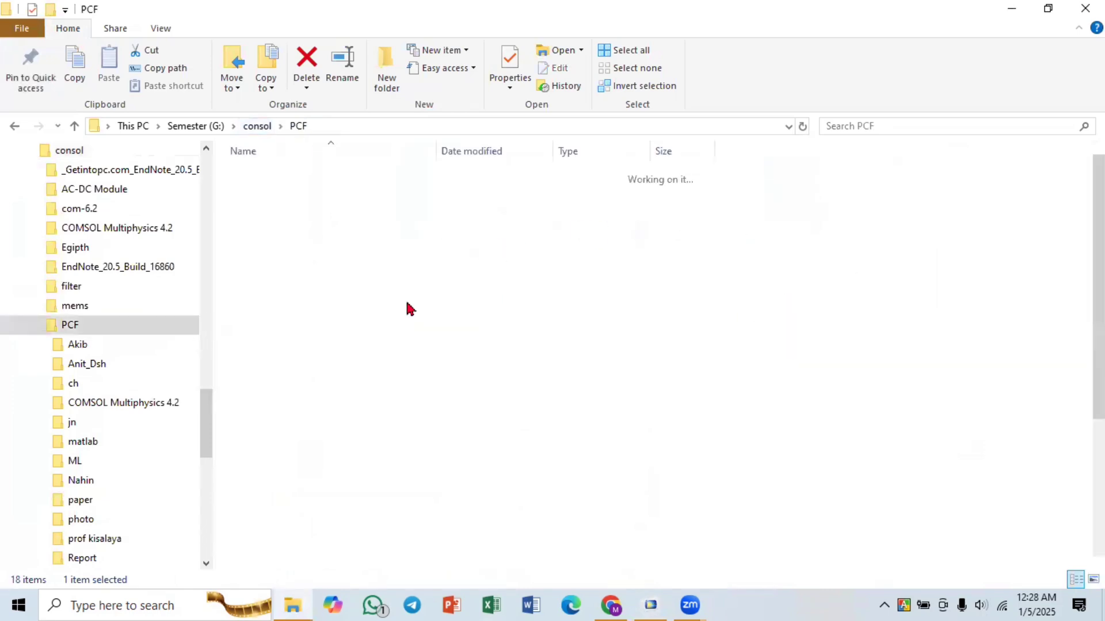
double_click(293, 313)
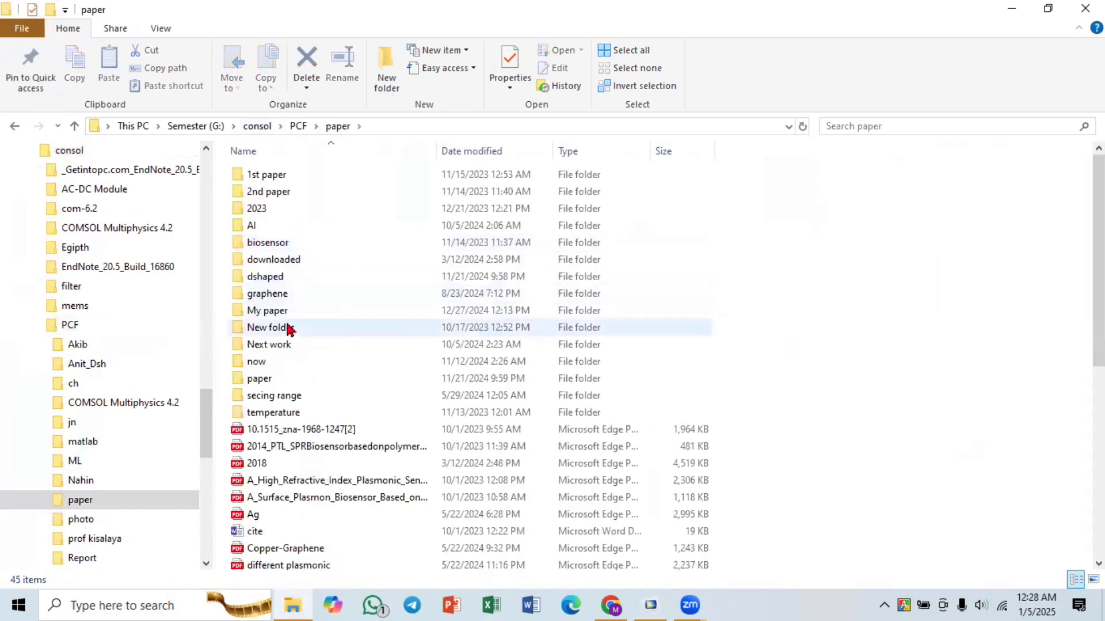
double_click(287, 314)
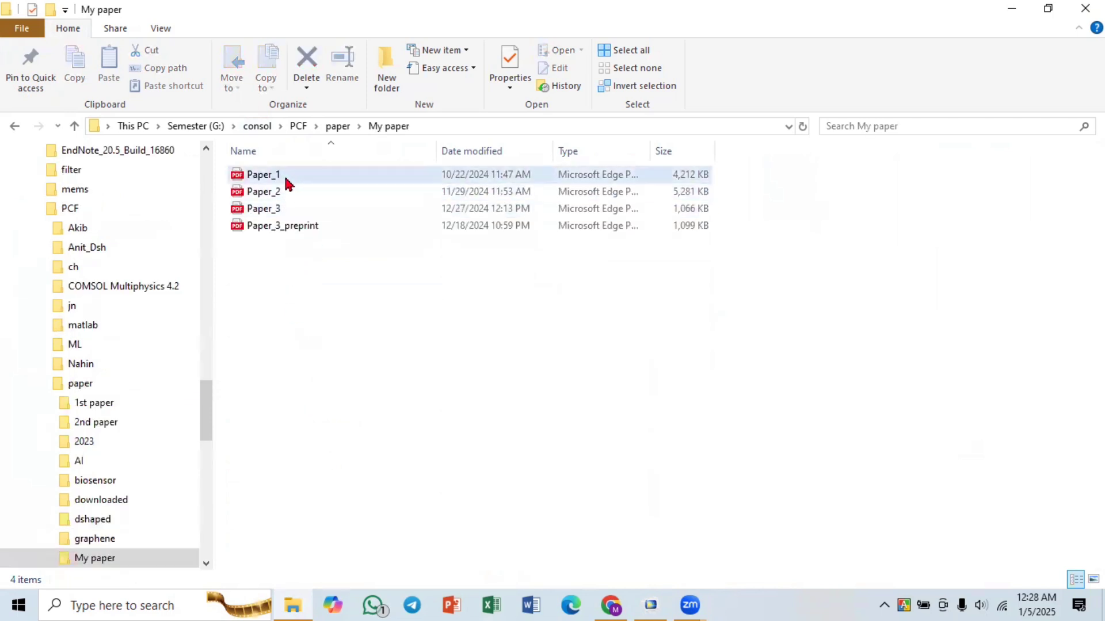
double_click(286, 179)
click(581, 605)
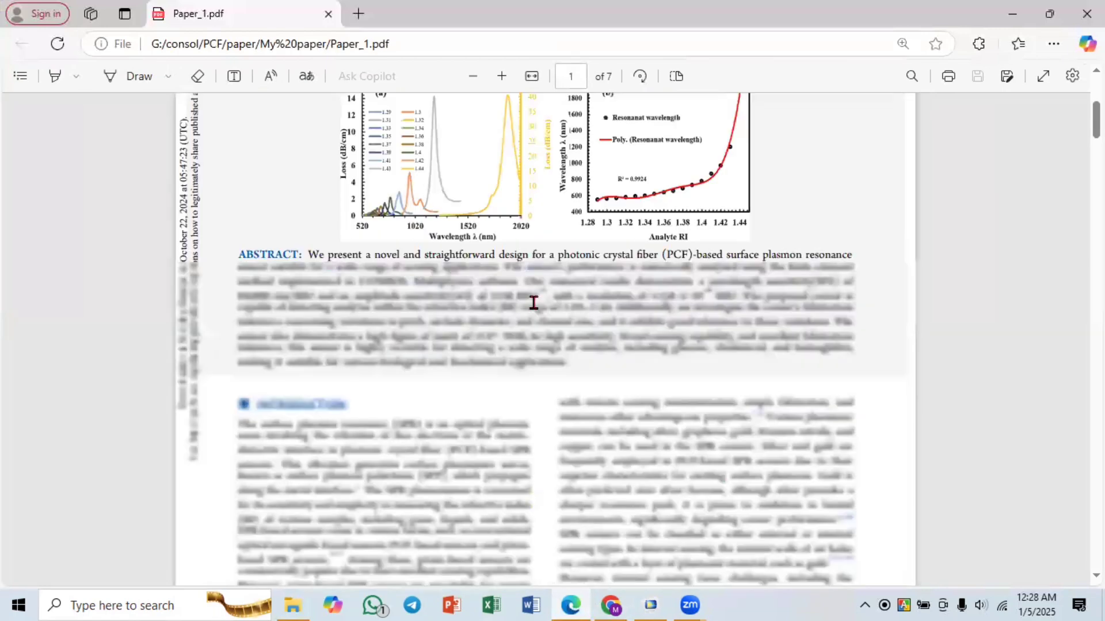
- Look through the paper's abstract, sensor structure figure and the field distribution and loss plots in Figure 2
scroll(533, 305, down, 15)
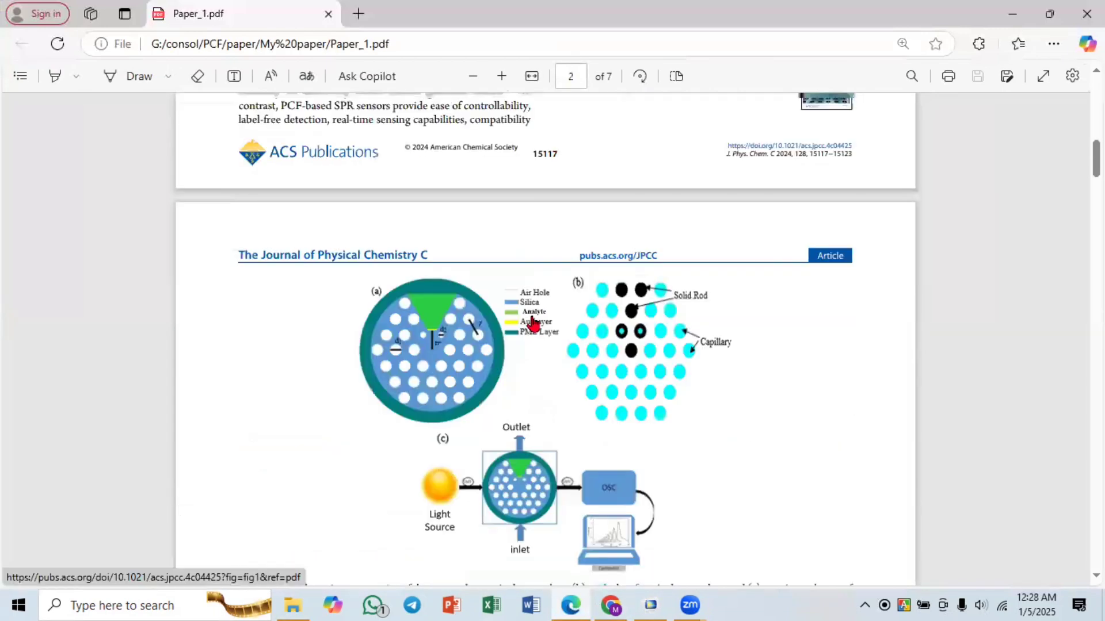
scroll(533, 316, up, 10)
scroll(530, 328, up, 3)
scroll(523, 316, down, 10)
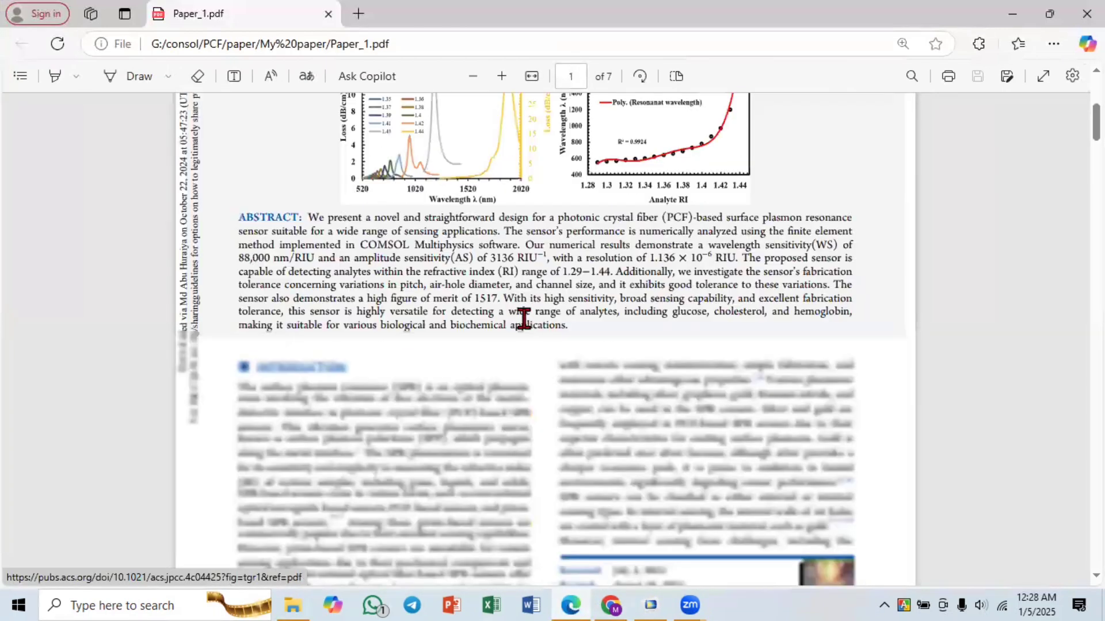
scroll(523, 318, down, 20)
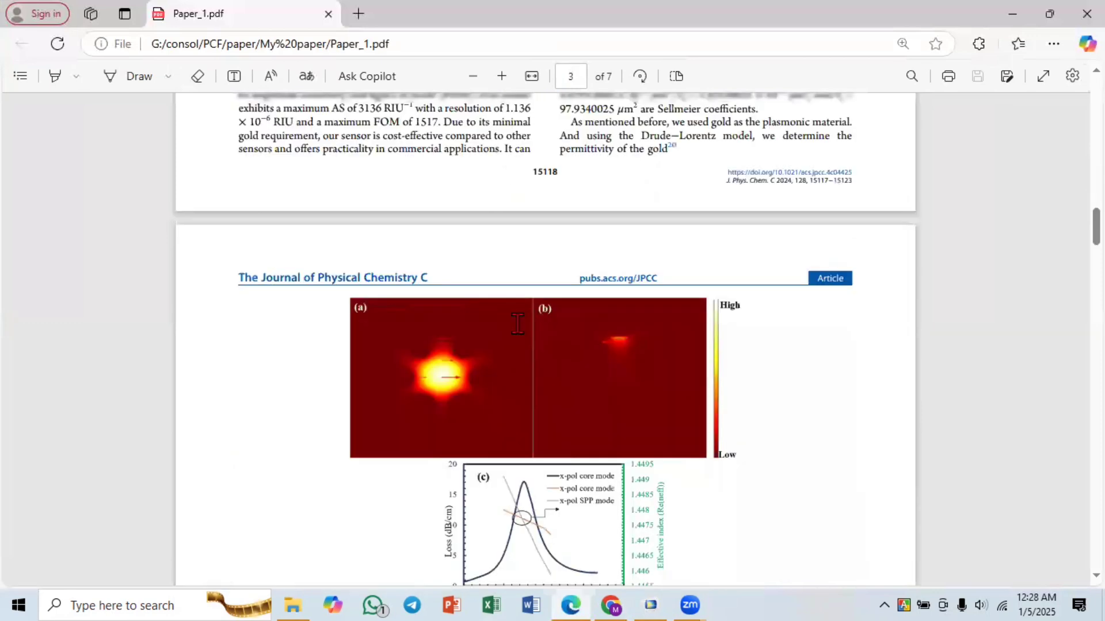
scroll(517, 328, down, 4)
scroll(518, 331, up, 3)
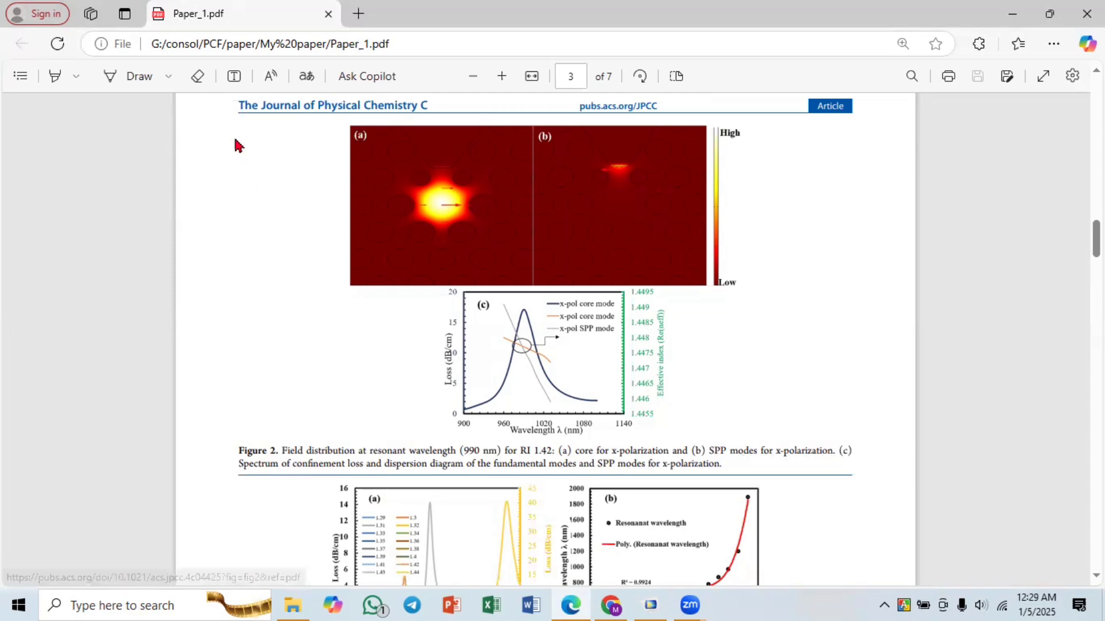
click(502, 76)
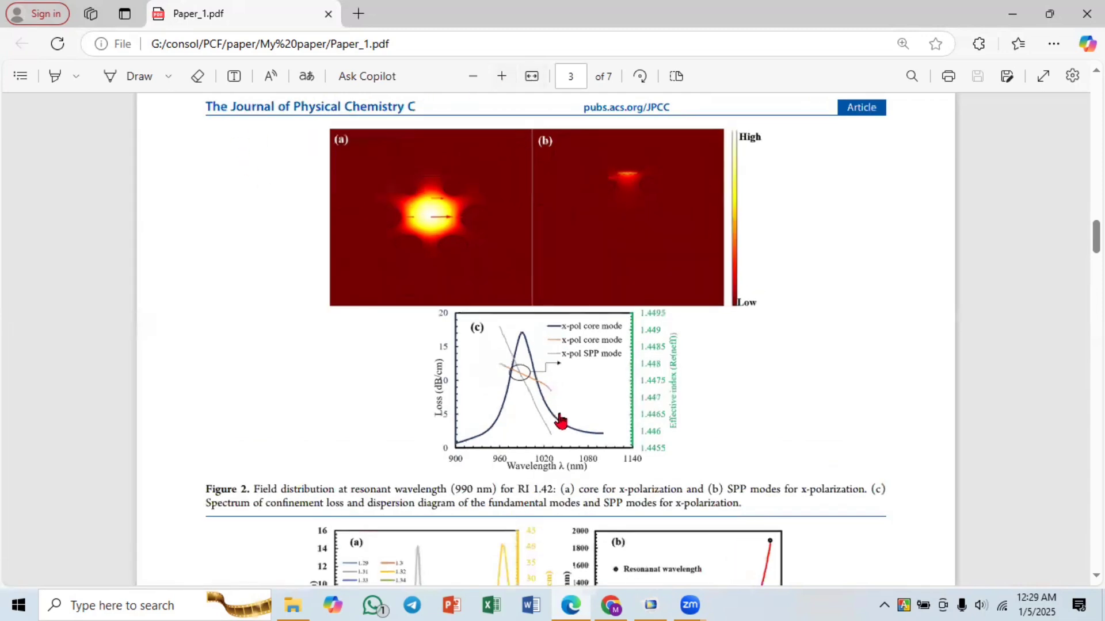
click(553, 340)
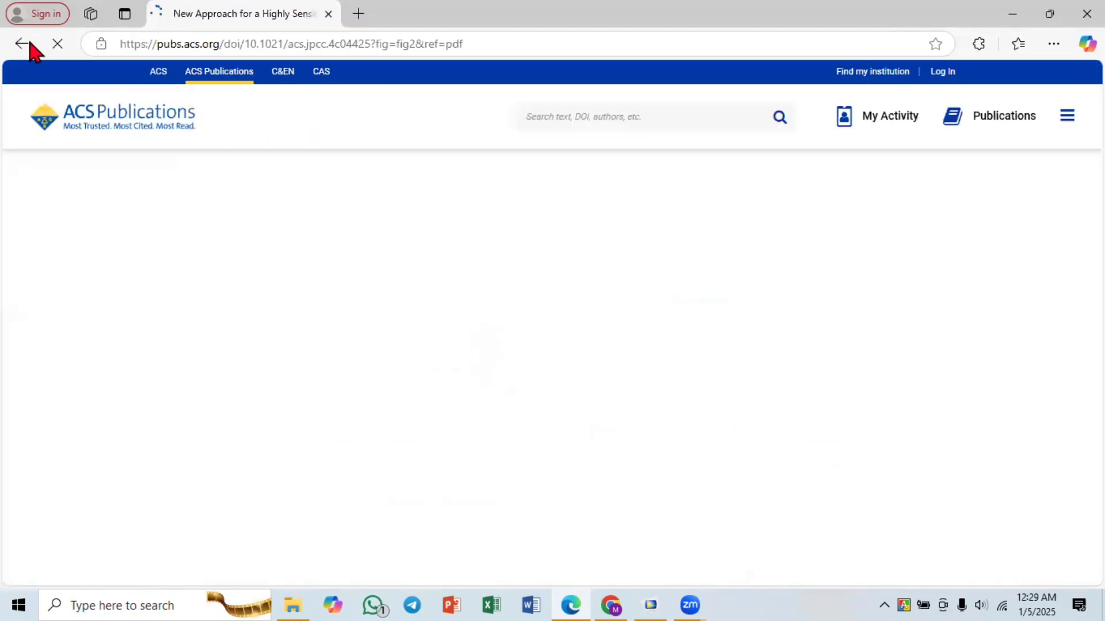
click(22, 43)
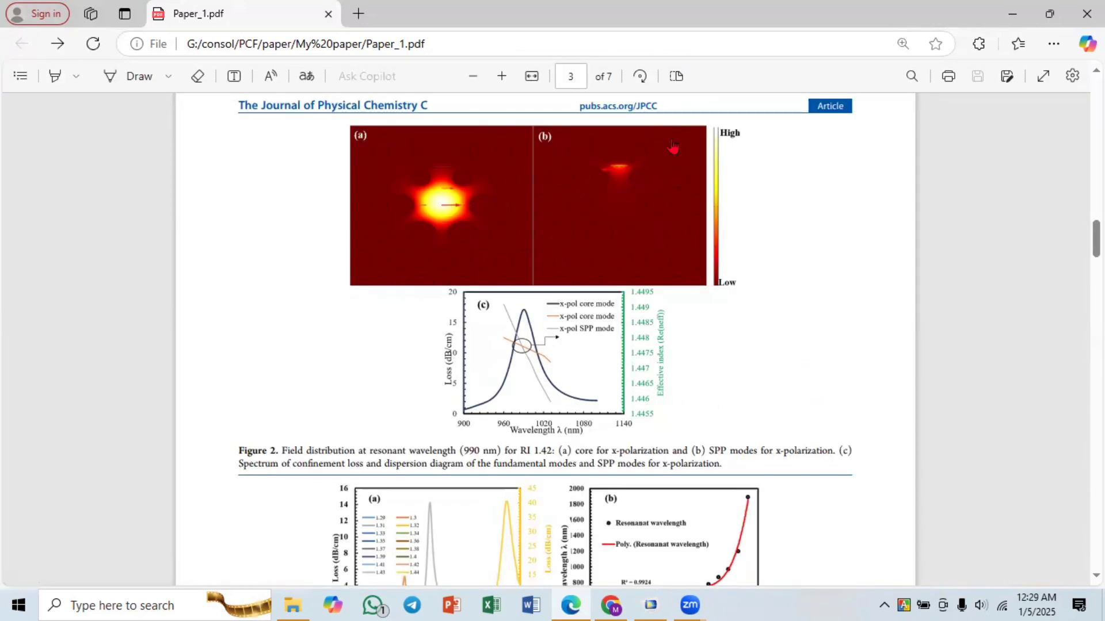
- Launch Excel and go back to the confinement loss plot in Figure 2 of the paper in Edge
scroll(770, 371, down, 3)
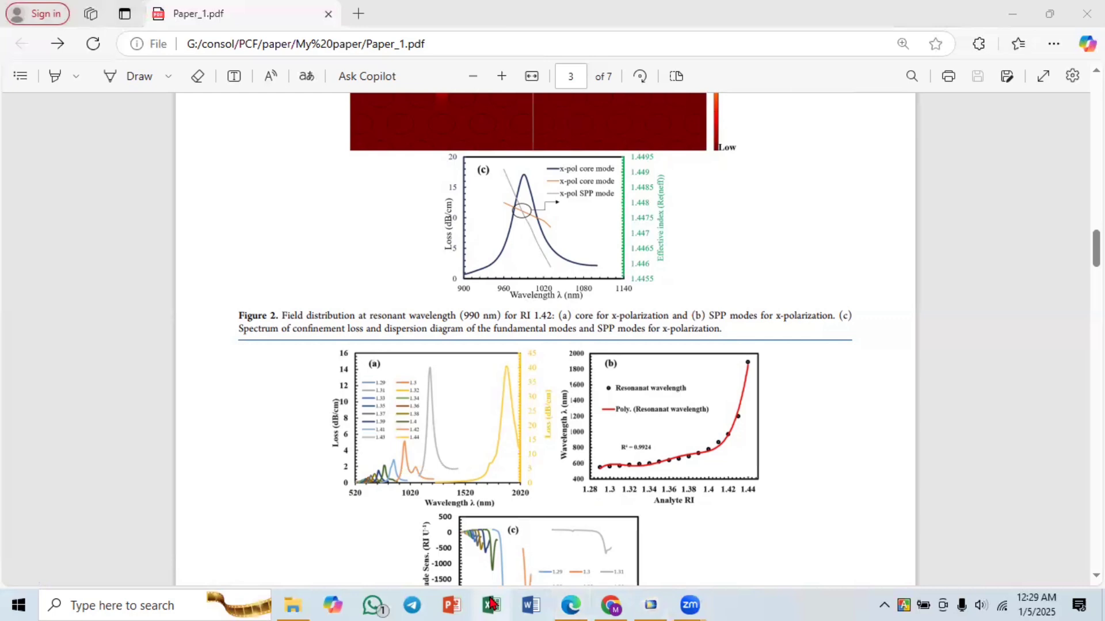
right_click(490, 603)
click(490, 599)
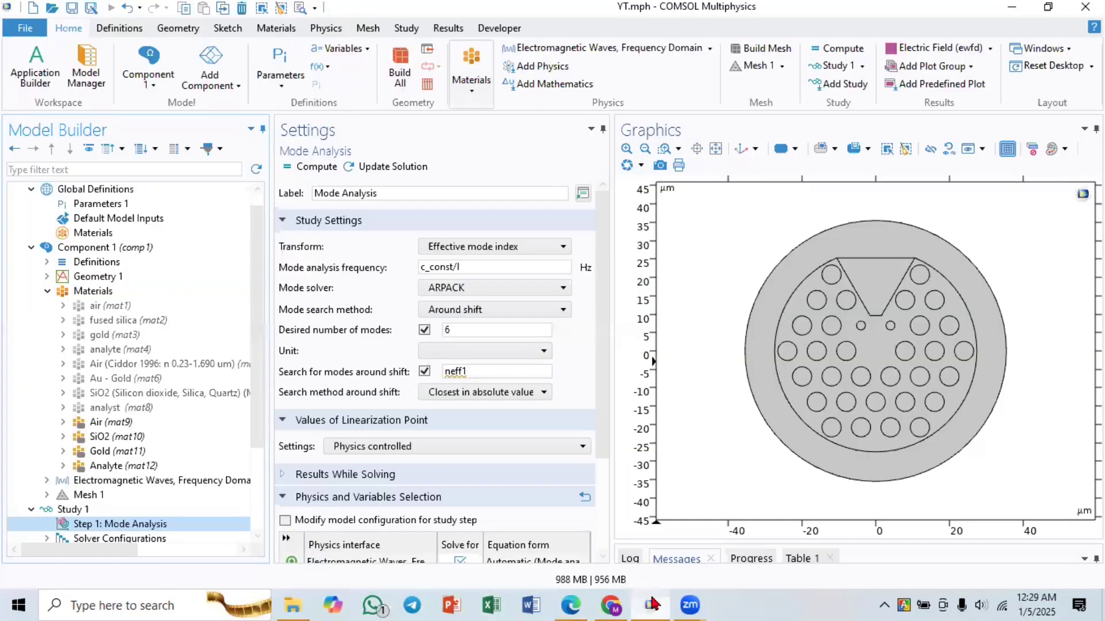
click(655, 604)
click(573, 603)
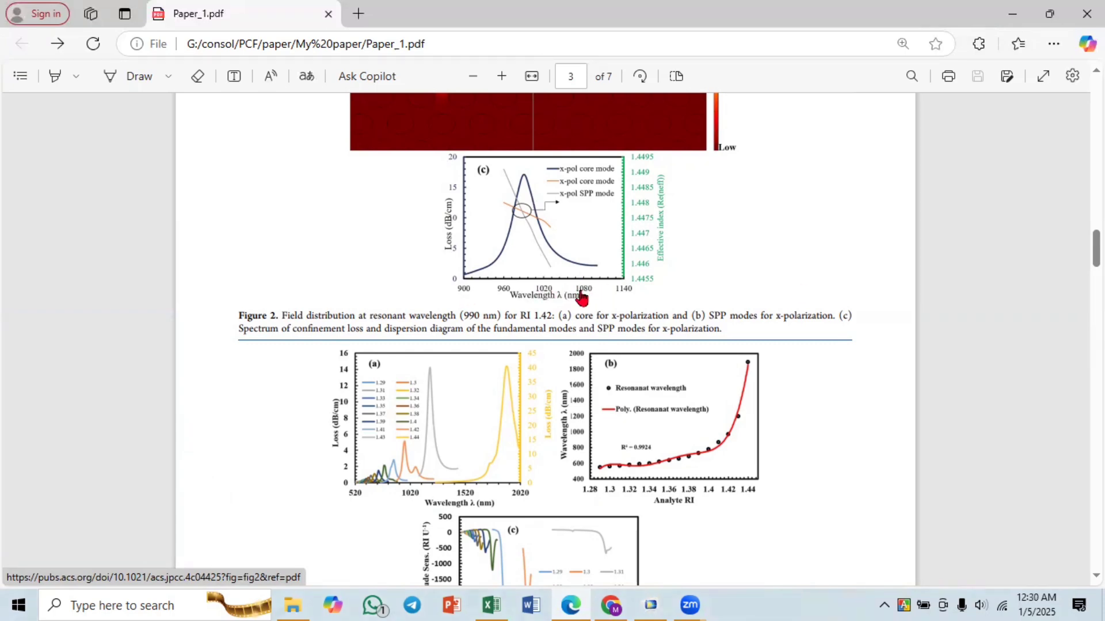
- Switch to COMSOL Multiphysics and add a Parametric Sweep to Study 1
click(650, 597)
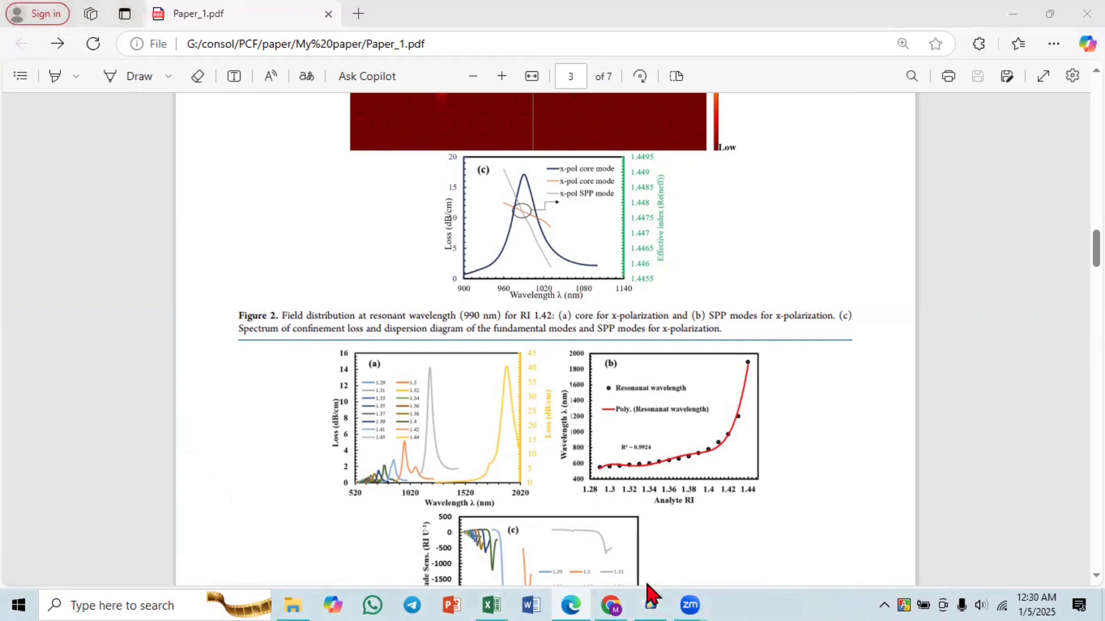
scroll(80, 486, down, 2)
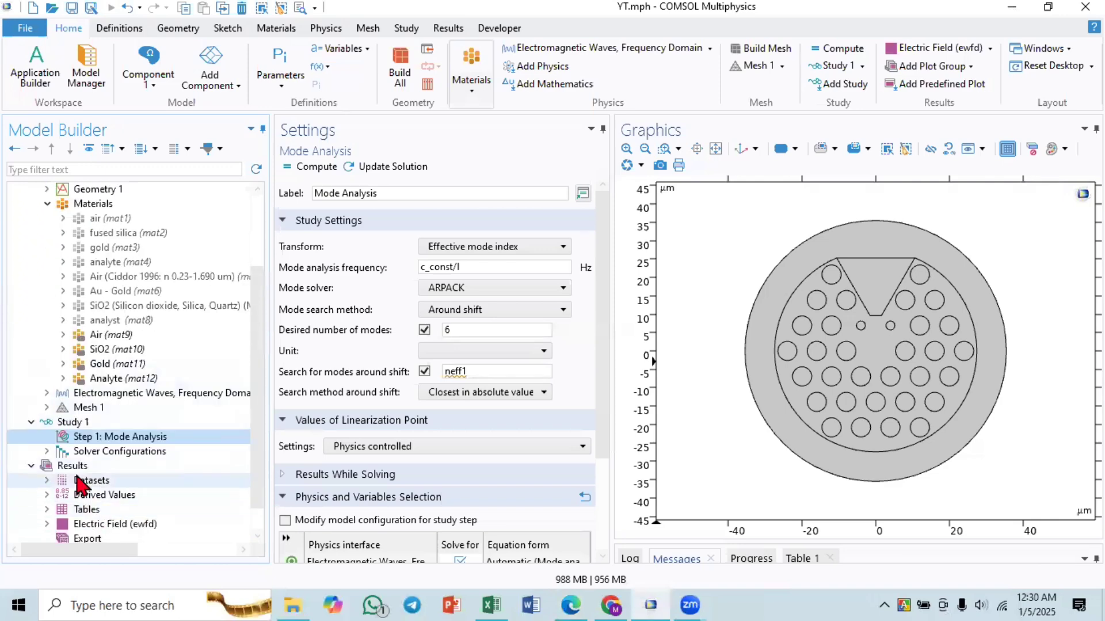
click(74, 424)
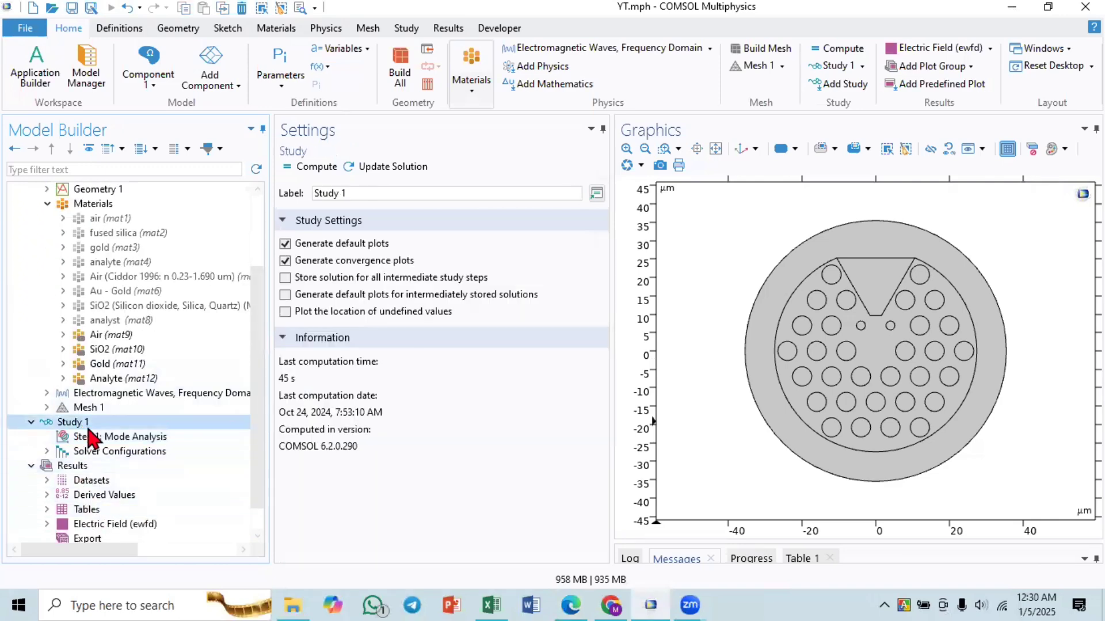
right_click(74, 431)
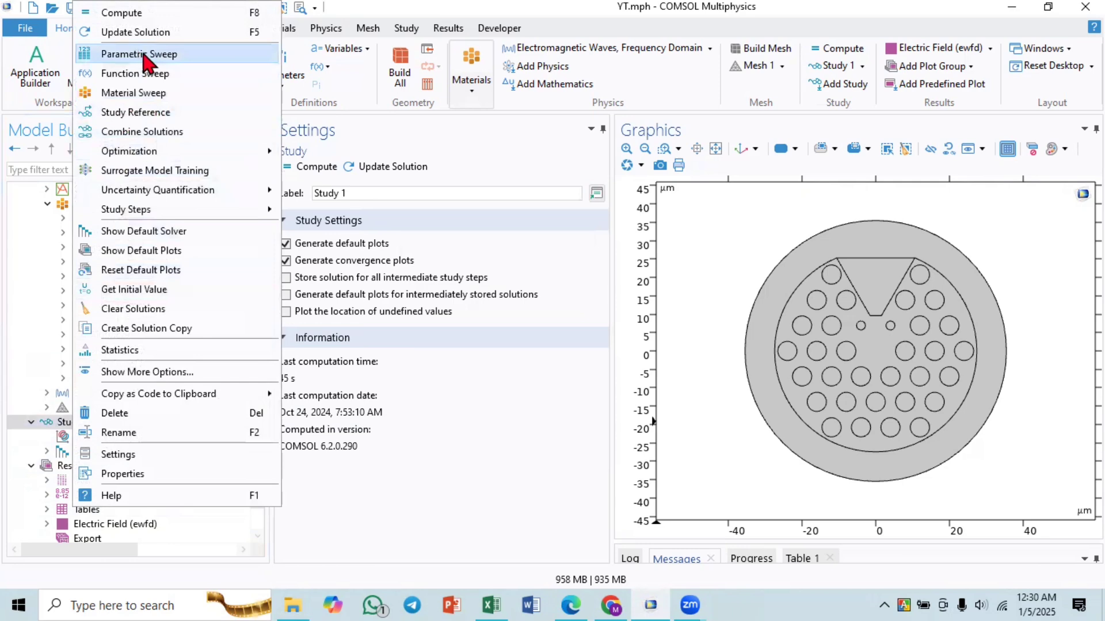
click(143, 55)
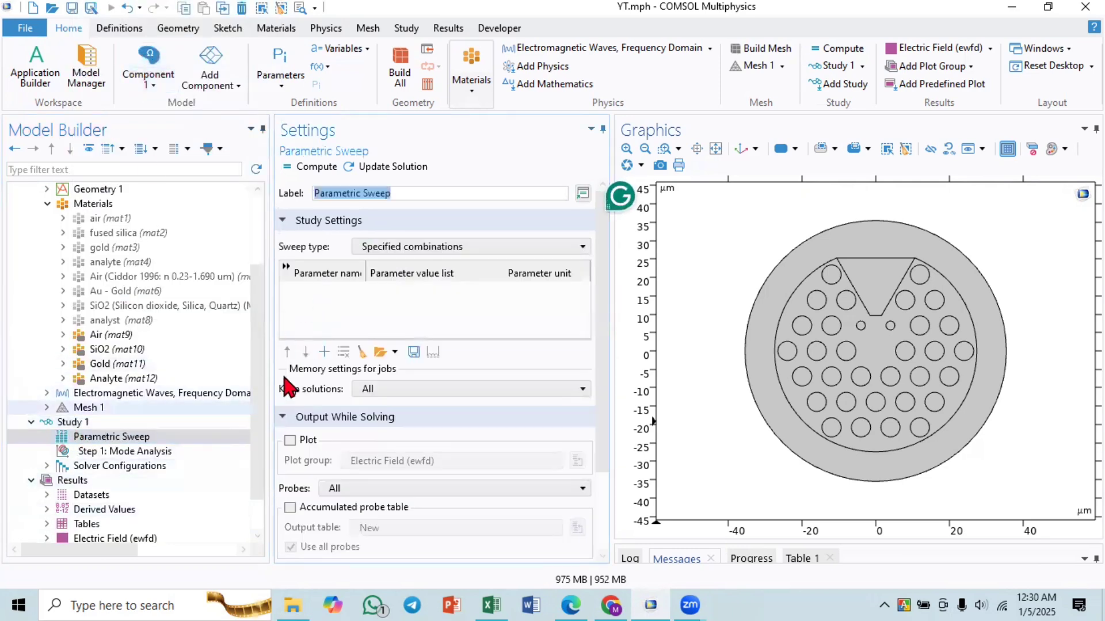
- Add a row to the Parametric Sweep's parameter table and choose l as the swept parameter
click(325, 352)
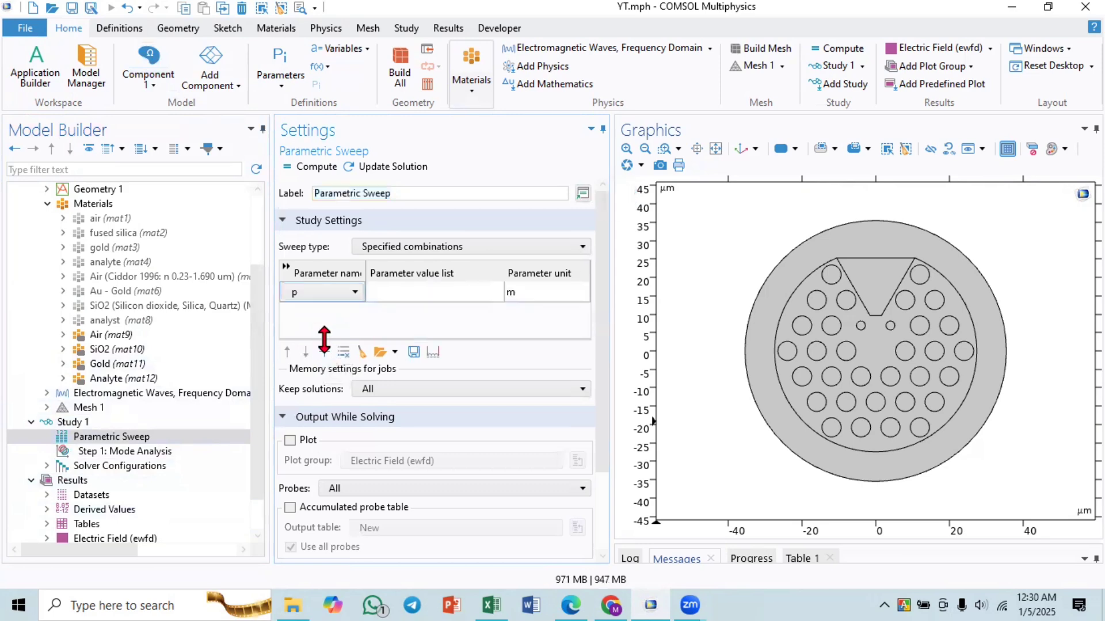
click(345, 293)
scroll(322, 368, down, 5)
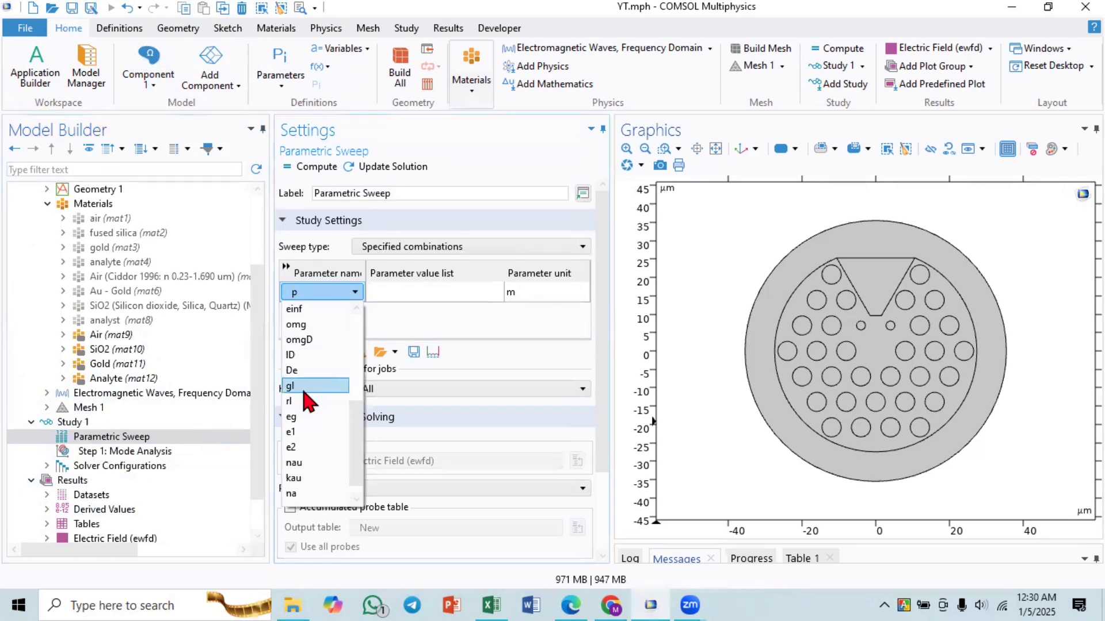
scroll(305, 397, up, 2)
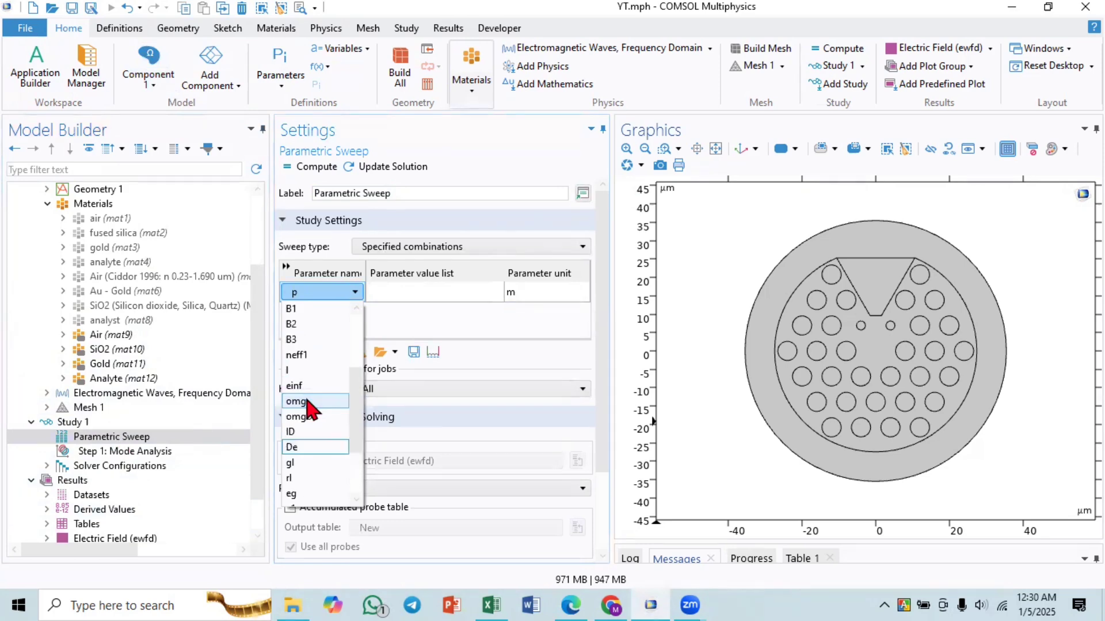
scroll(306, 406, up, 1)
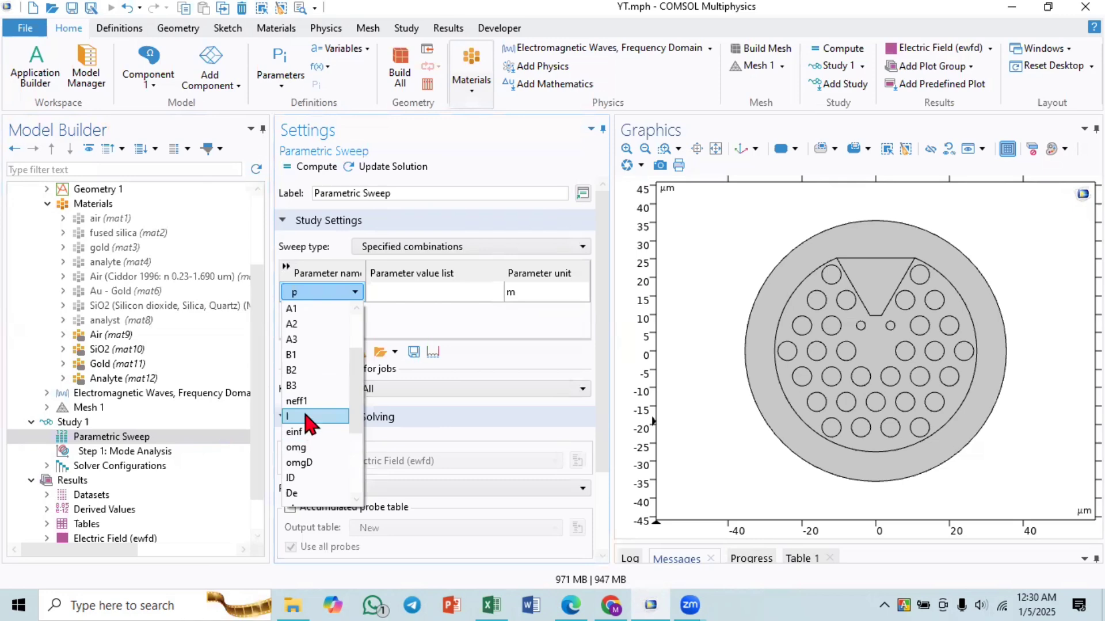
click(306, 416)
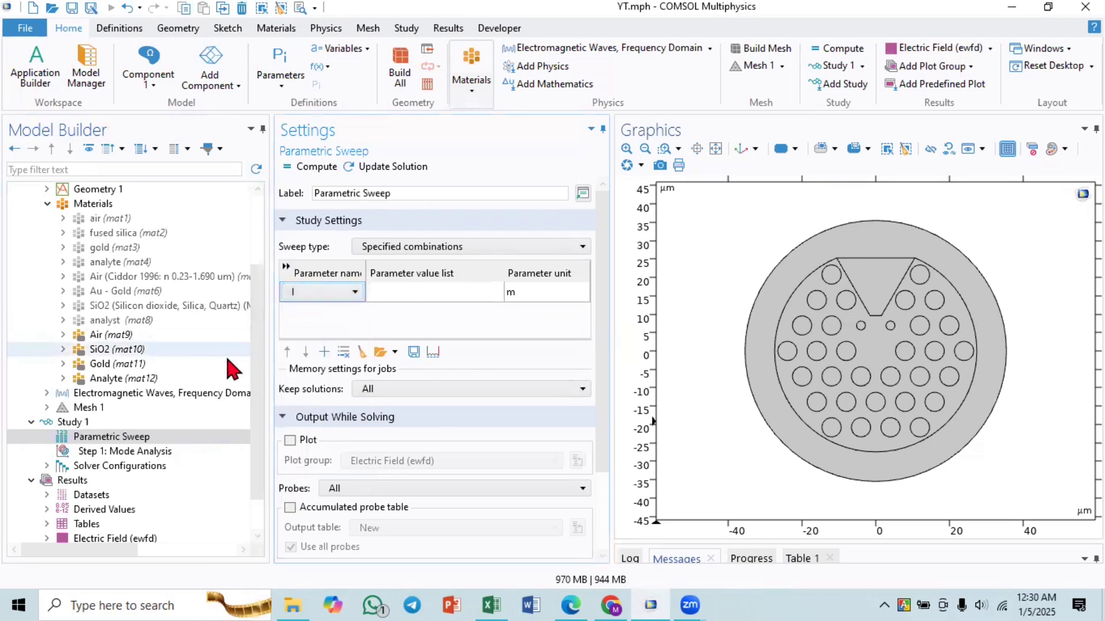
- Check how l is defined in the global Parameters 1 table, and return to the Parametric Sweep settings
drag(258, 357, 256, 224)
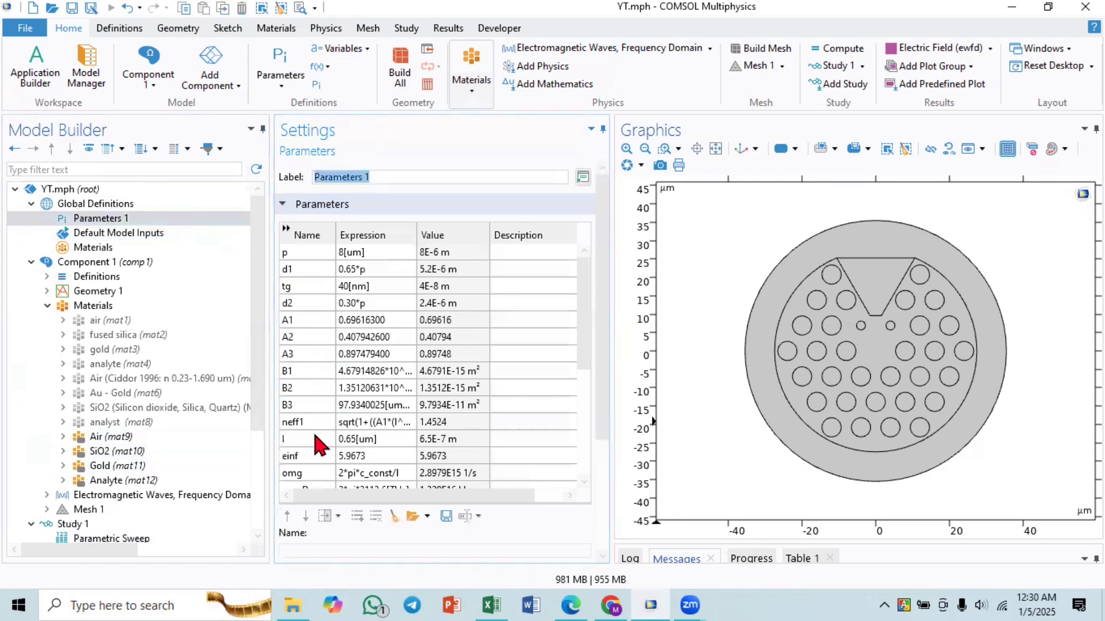
click(354, 439)
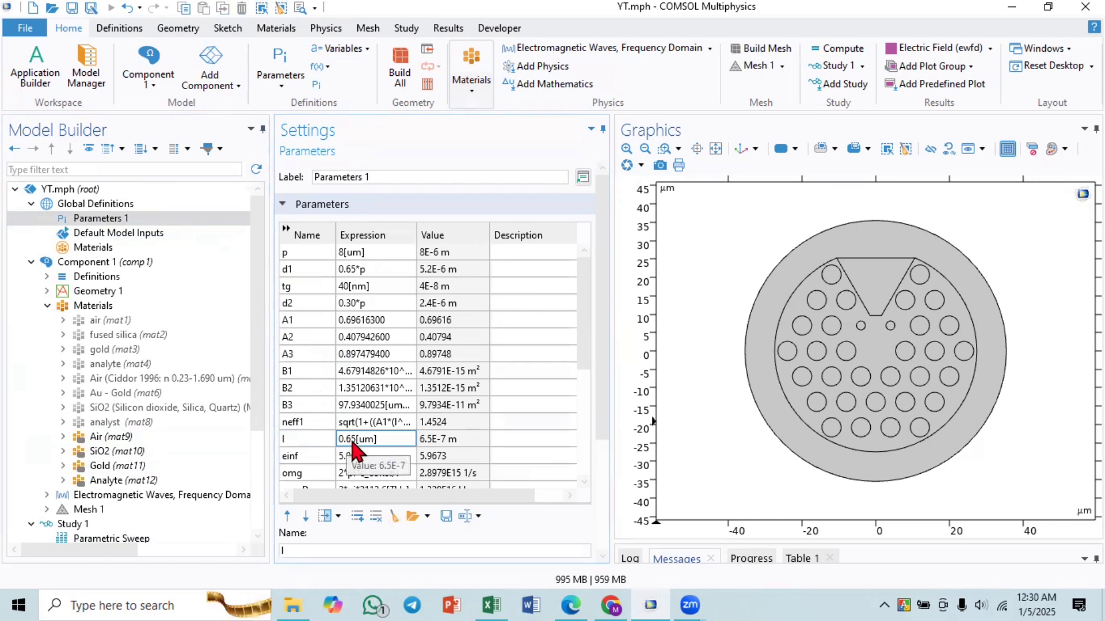
scroll(132, 431, down, 3)
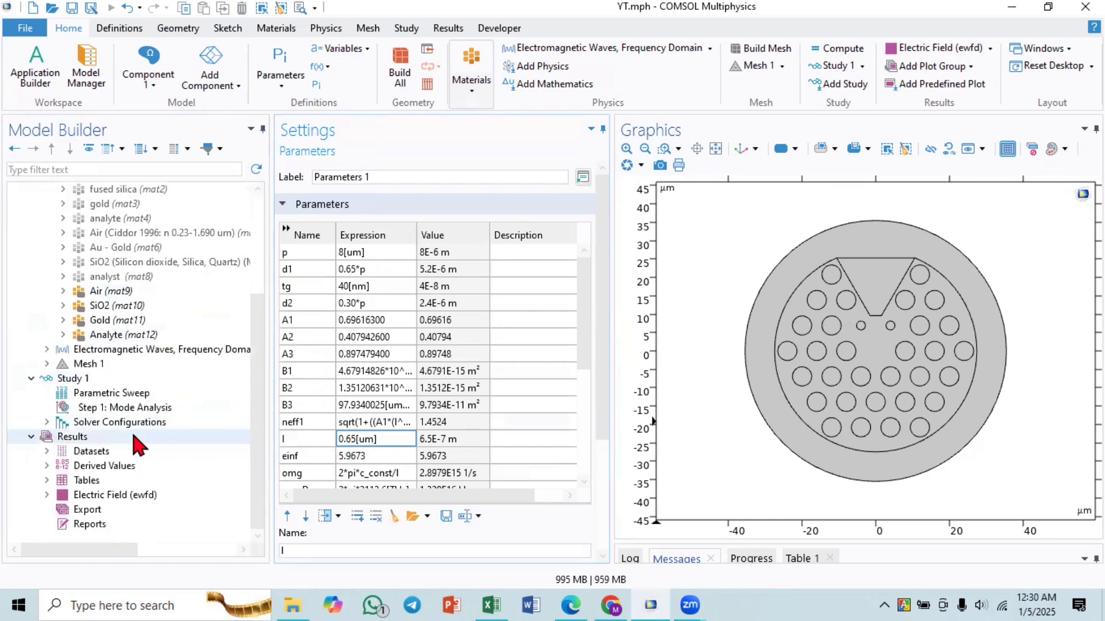
click(111, 394)
click(344, 293)
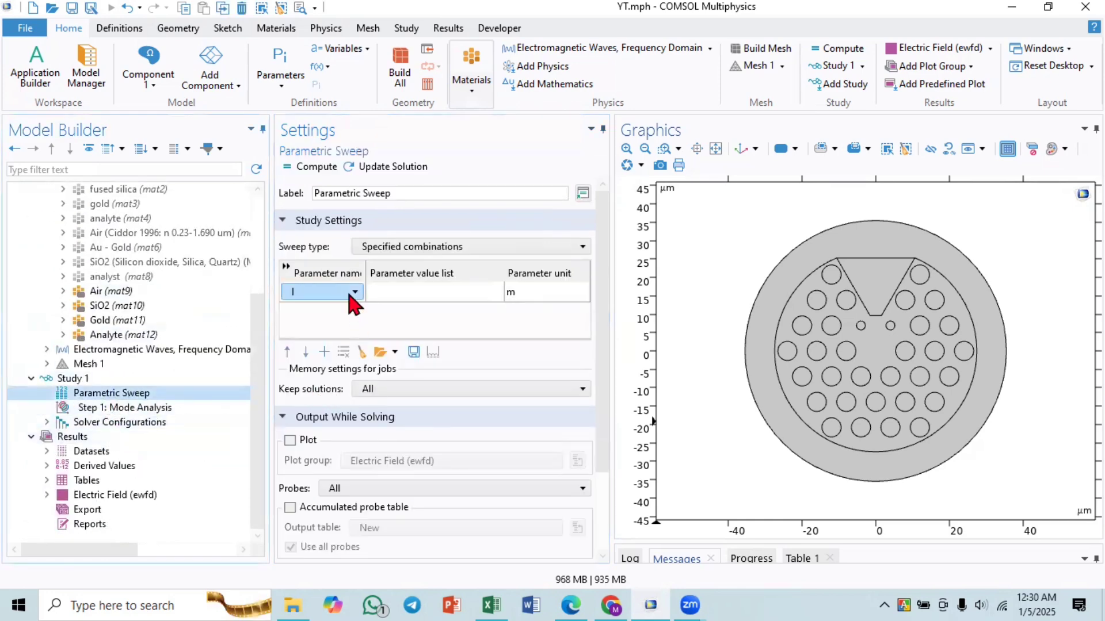
click(331, 294)
click(330, 293)
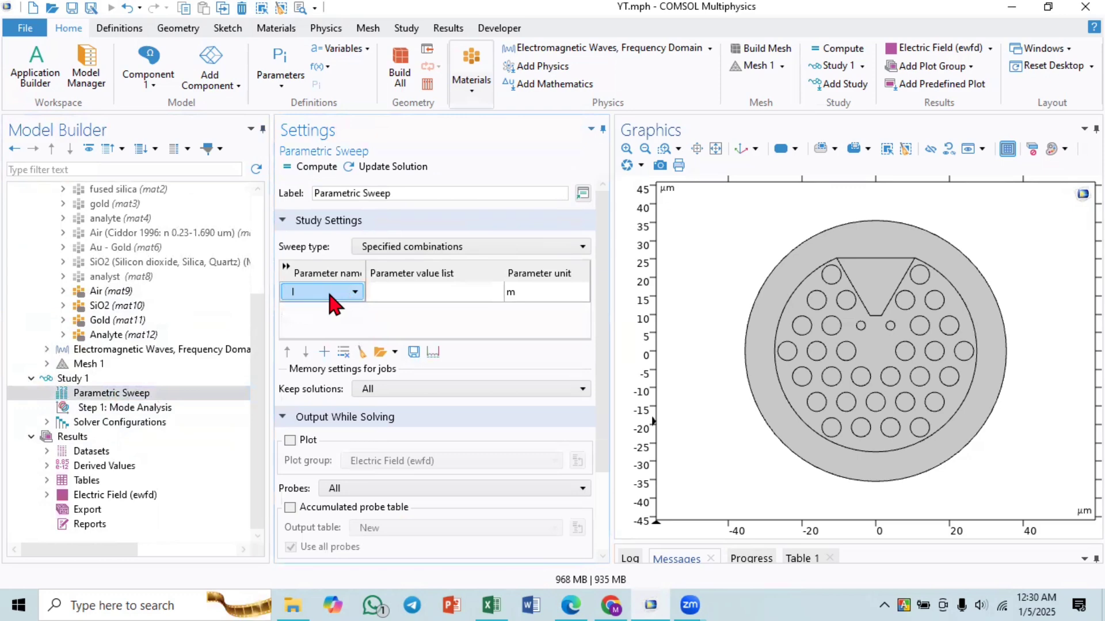
- Open the Range dialog for l's value list with the Step entry method, and consult the wavelength axis of Figure 2(c) in Edge
click(391, 292)
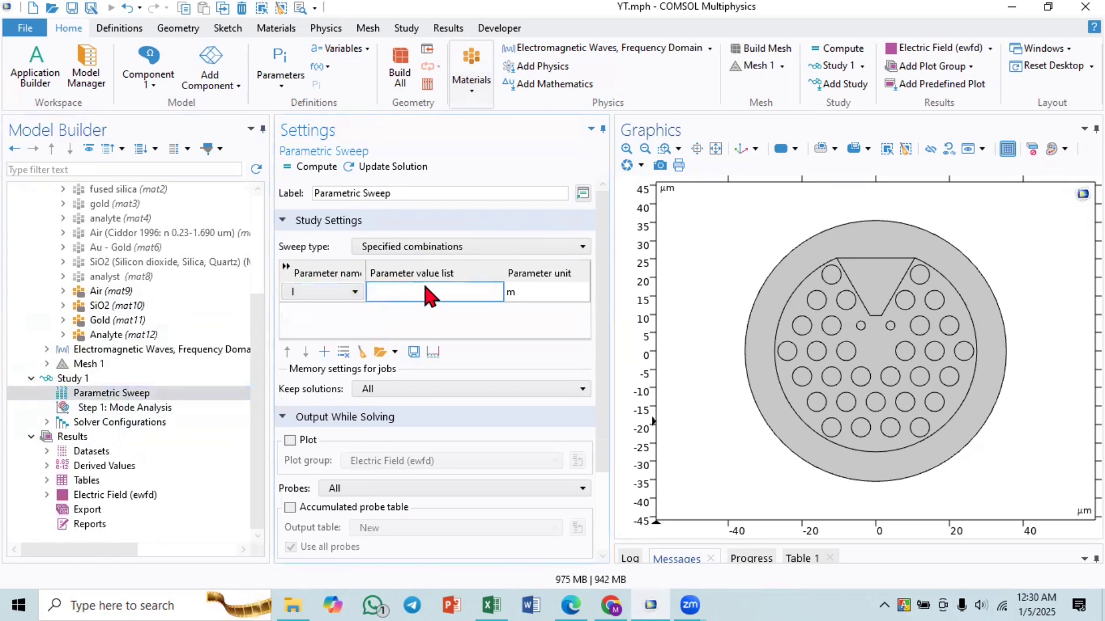
click(433, 352)
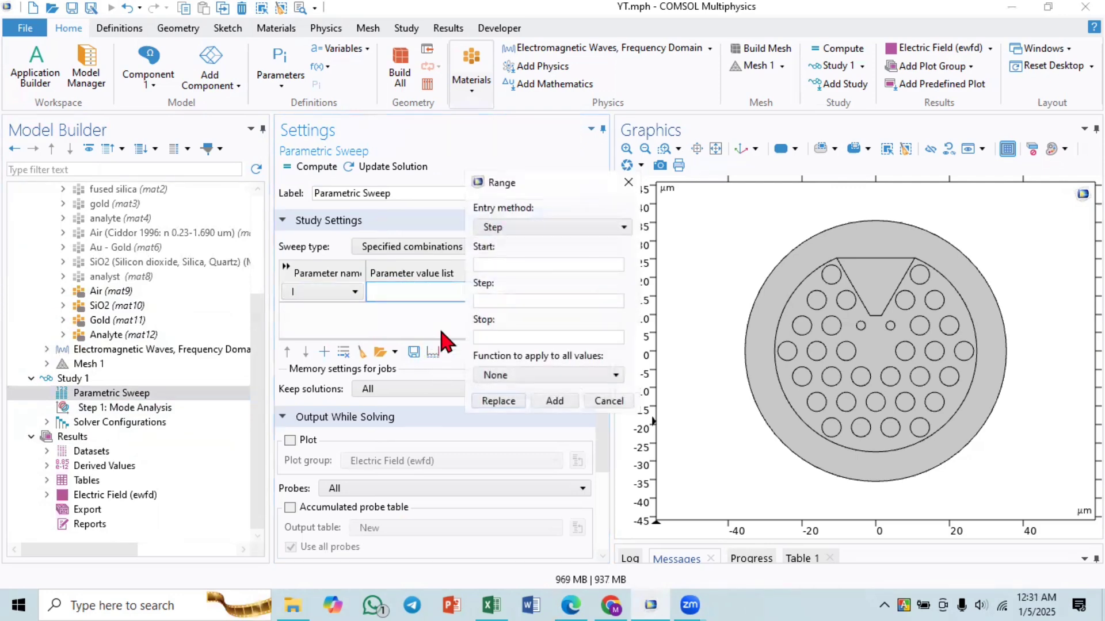
click(505, 228)
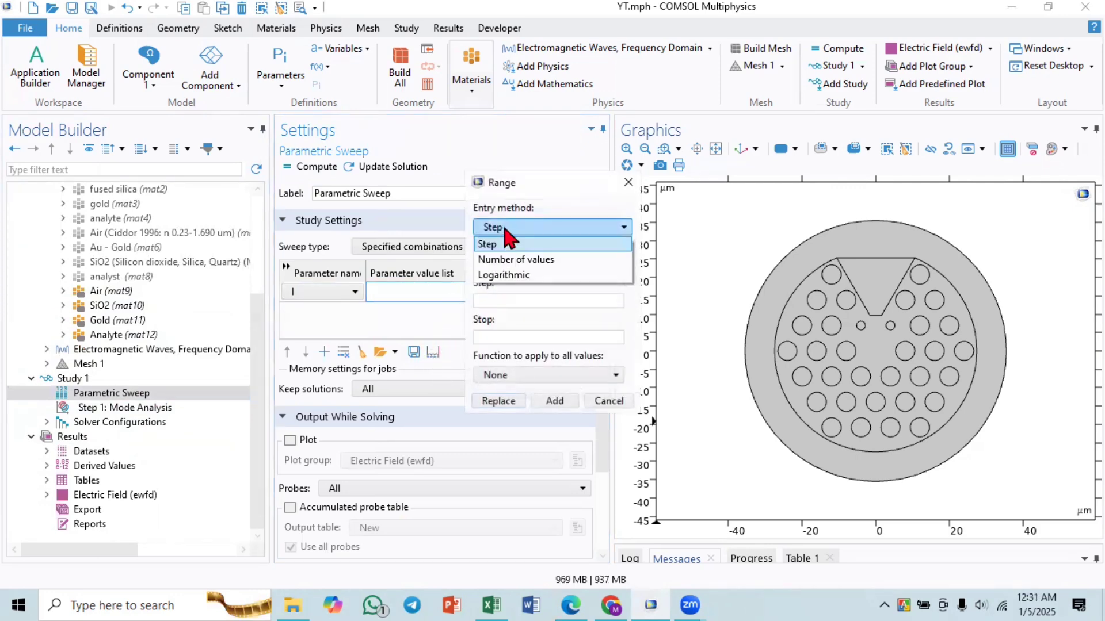
click(505, 228)
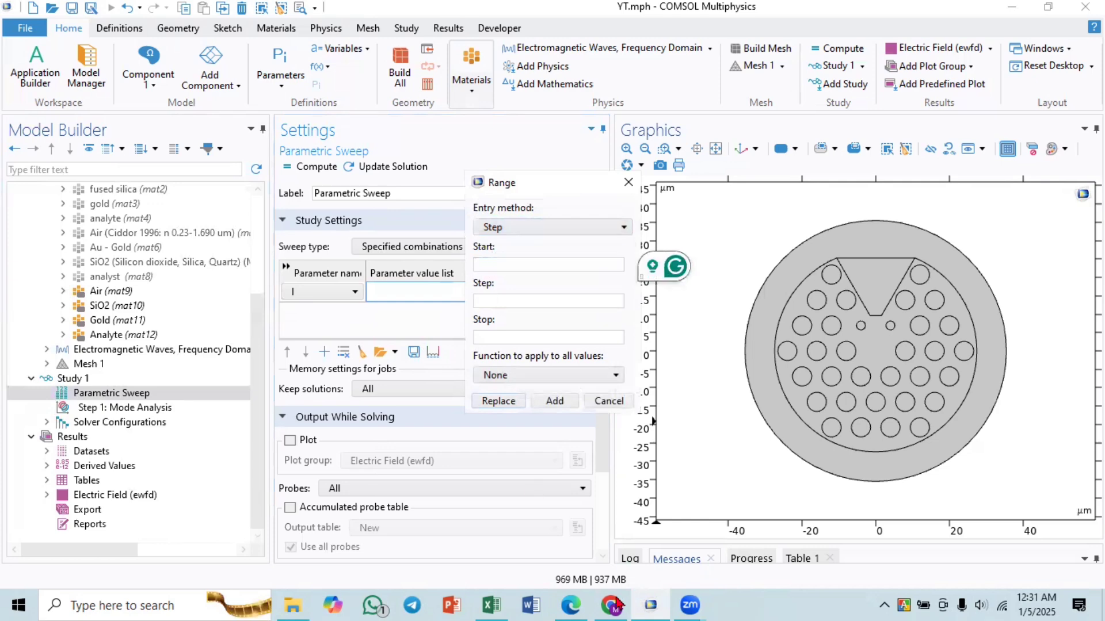
click(570, 604)
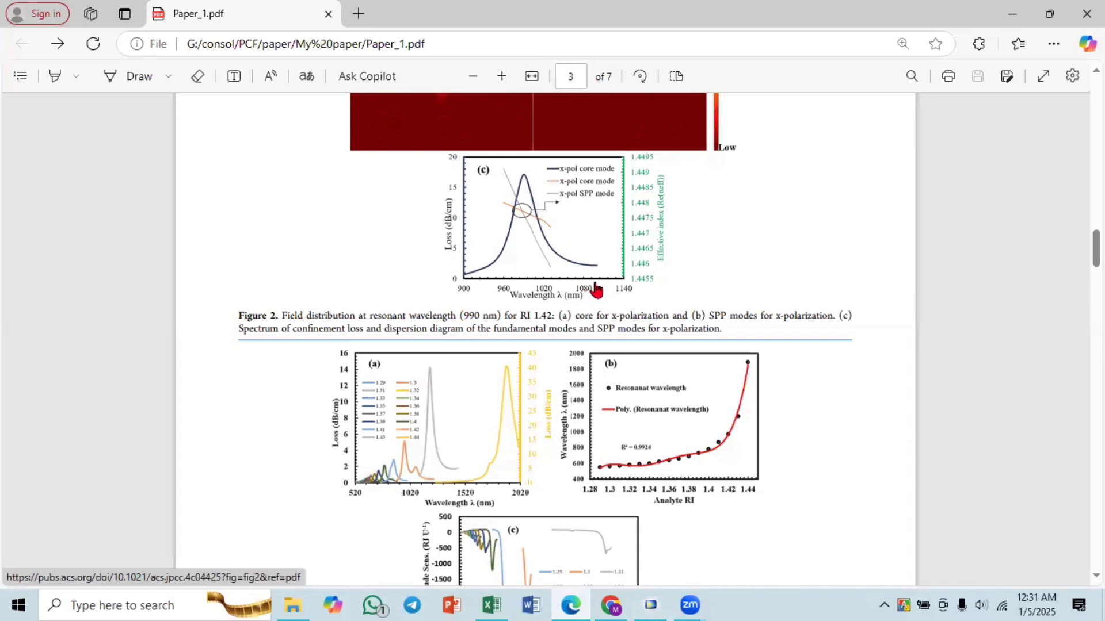
- Switch back to COMSOL and set the start of l's range to 900[nm]
click(650, 603)
click(495, 266)
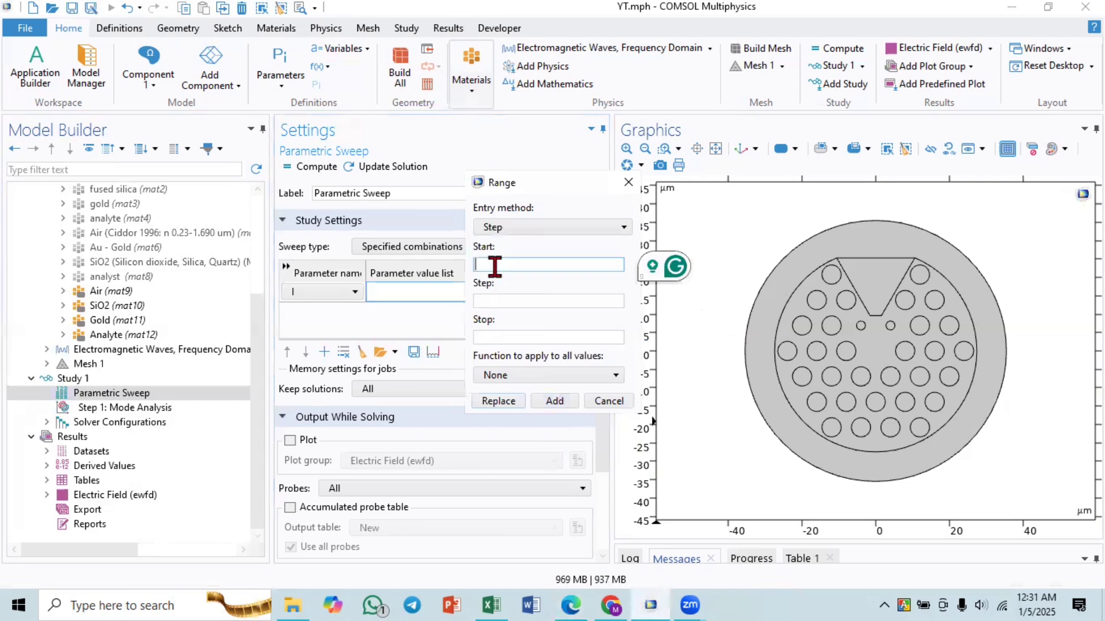
text(900)
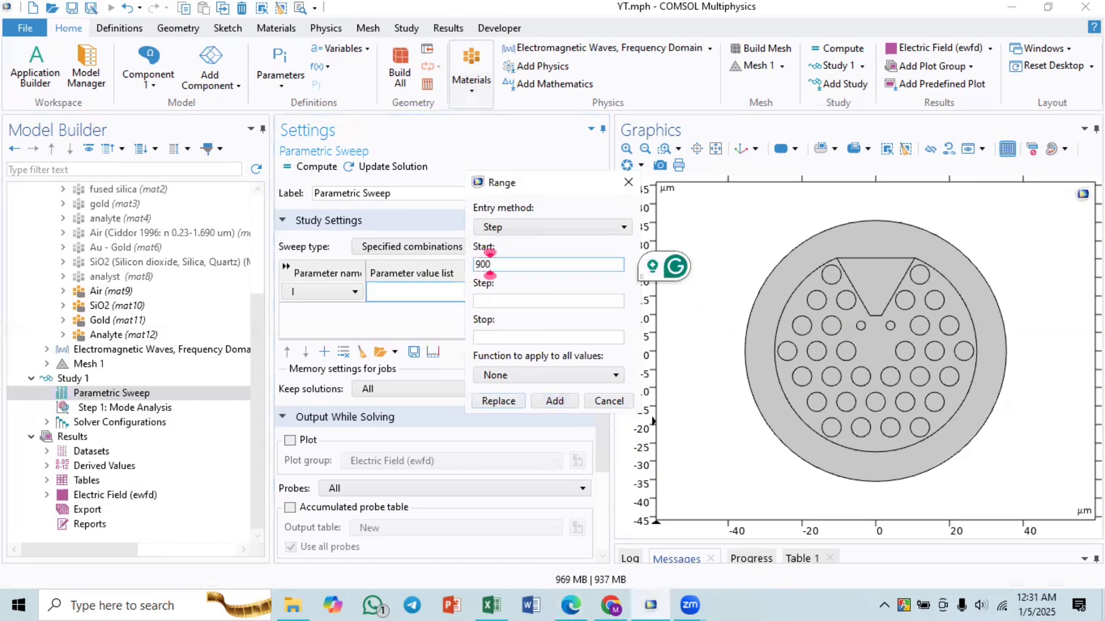
text(0)
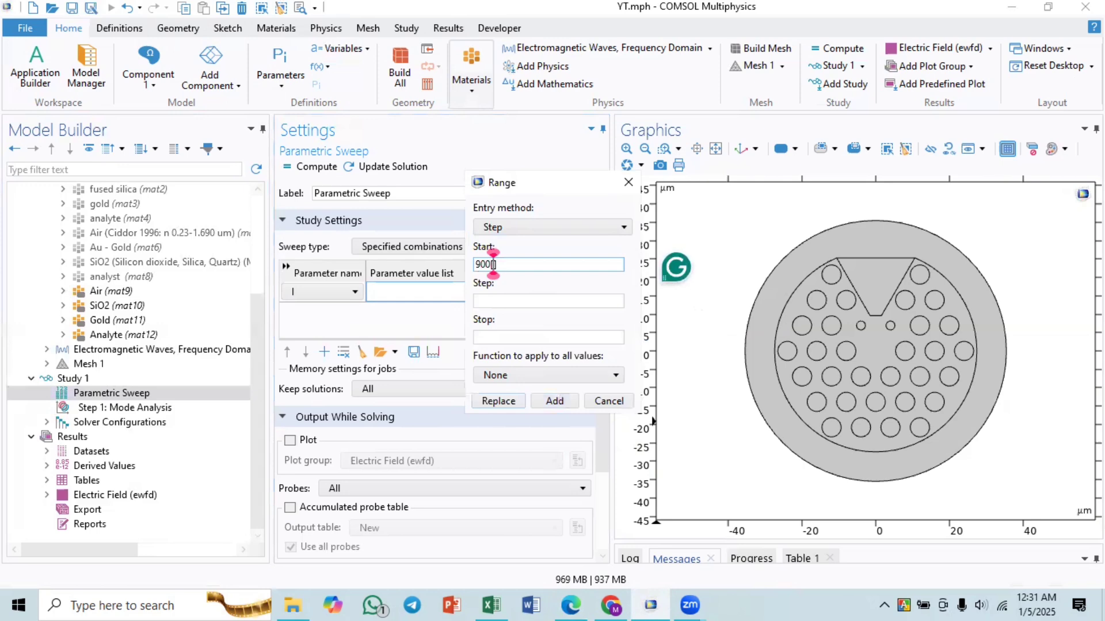
key(BackSpace)
text([nm])
- Set the range's step to 10[nm] and stop to 1090[nm], and replace l's value list with it
click(502, 300)
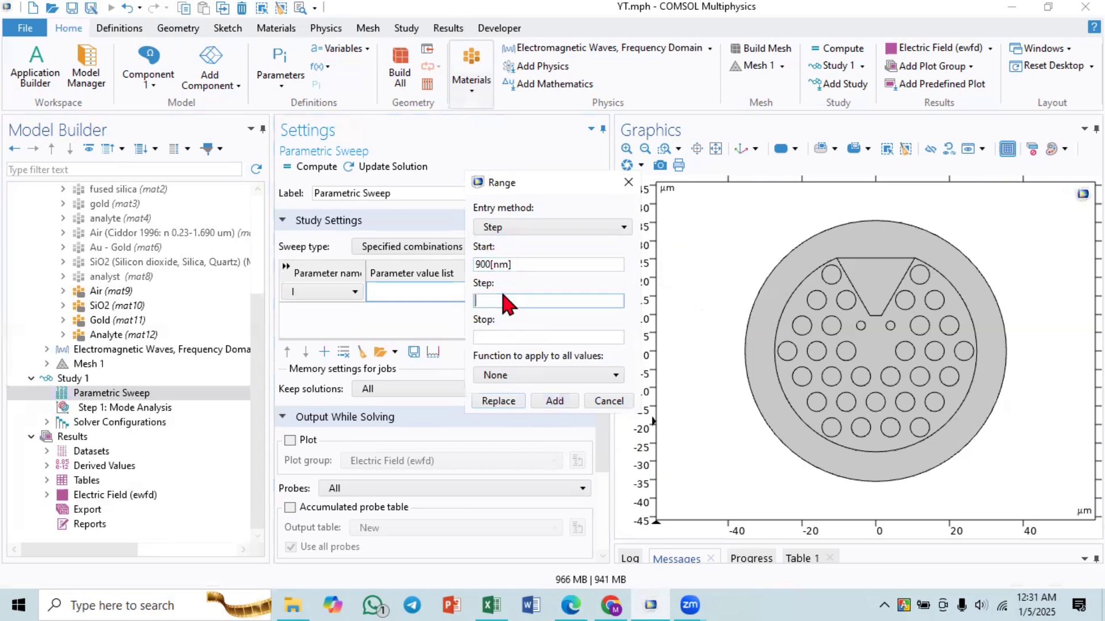
text(1)
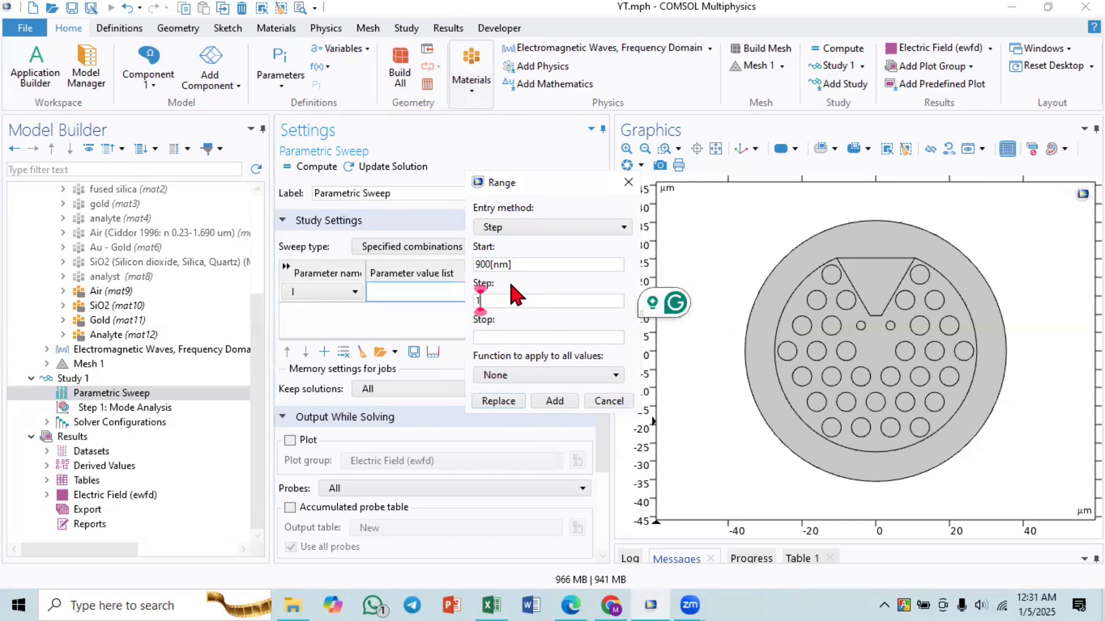
text(0[])
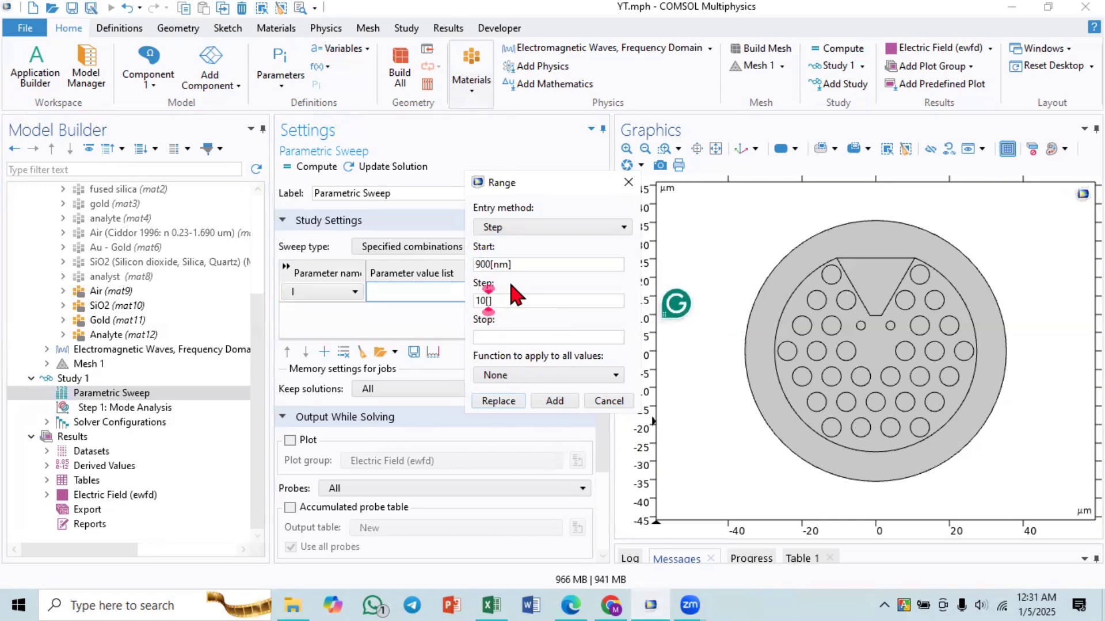
text(nm)
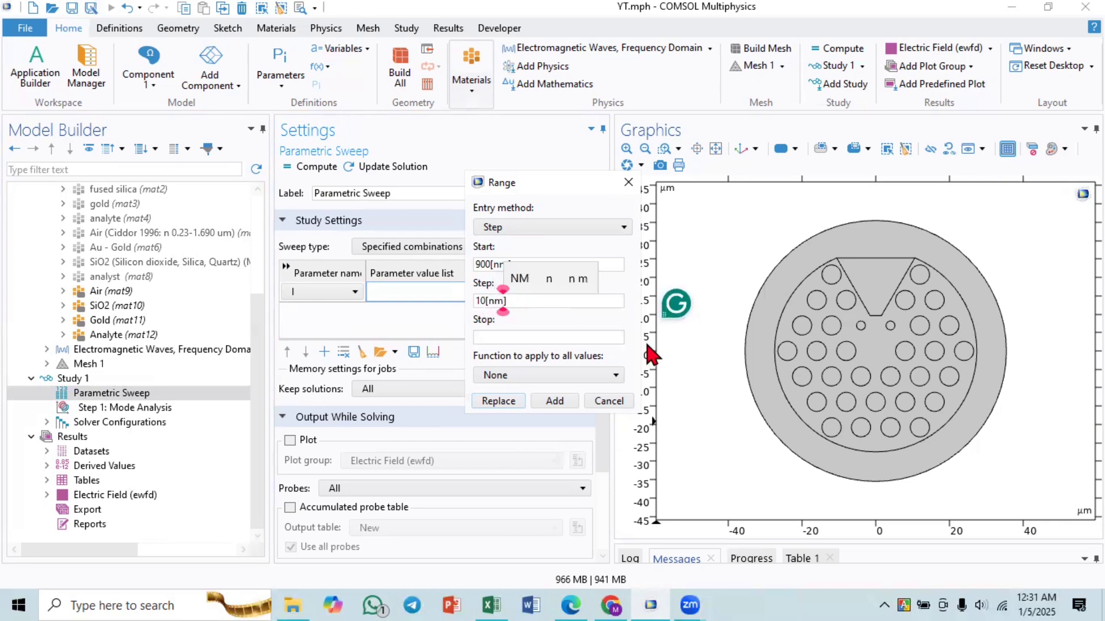
click(507, 337)
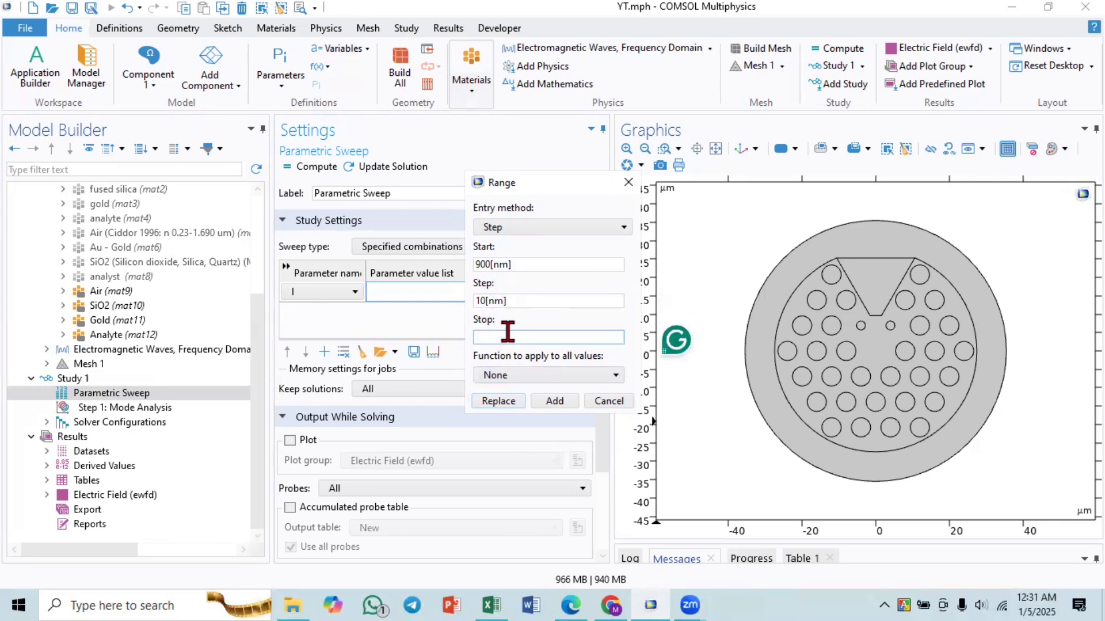
text(1090[)
text(nm)
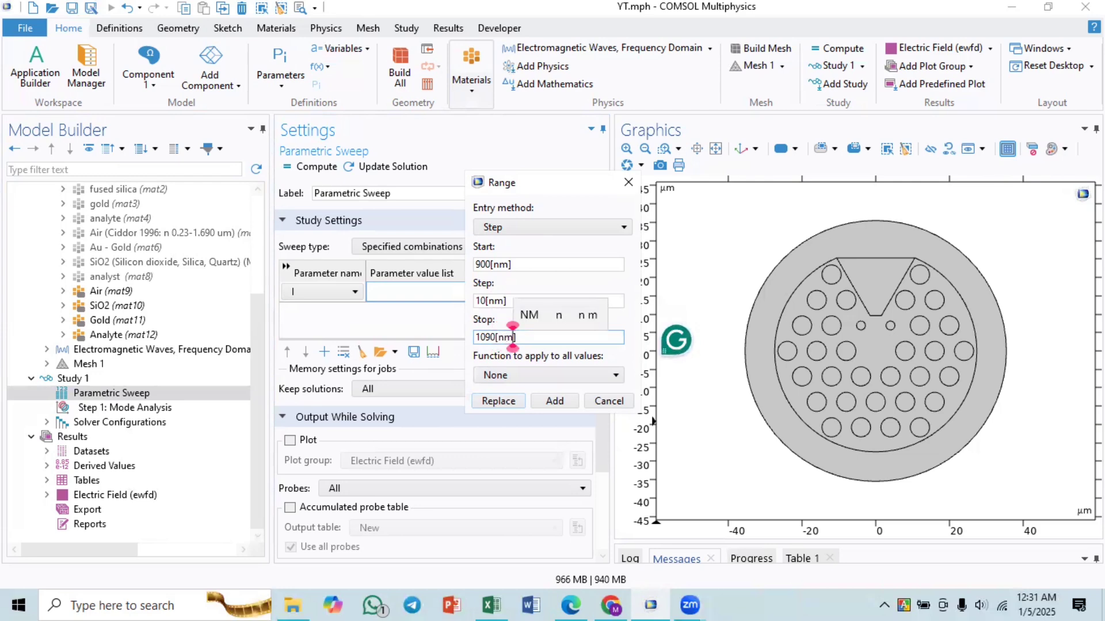
click(498, 401)
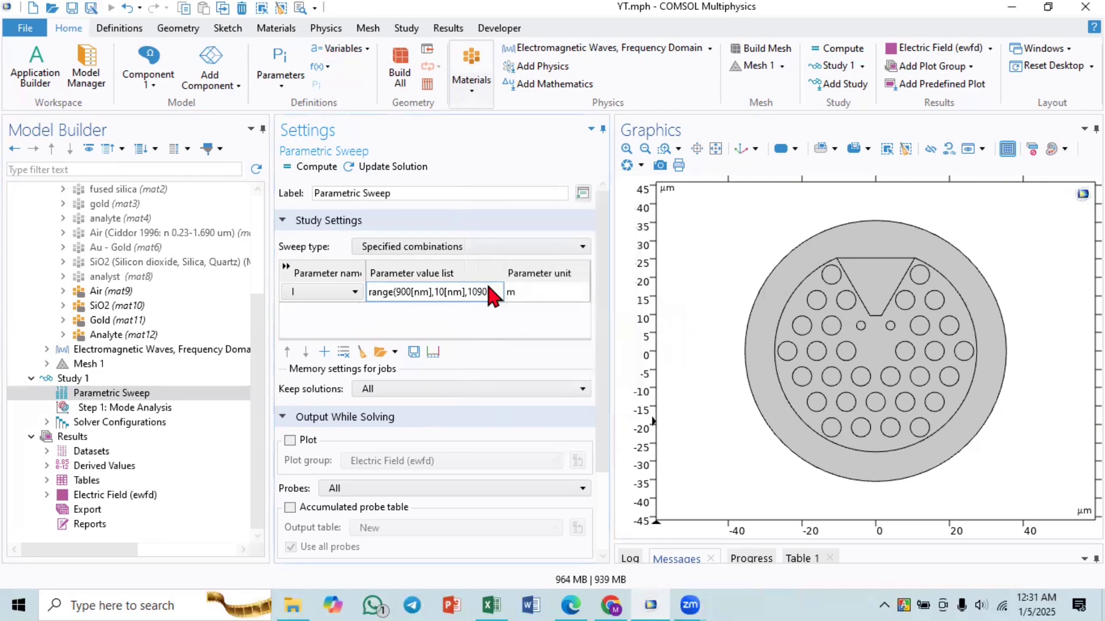
- Widen the parameter value list column to read the whole range, and look over the Mode Analysis step's settings
click(433, 292)
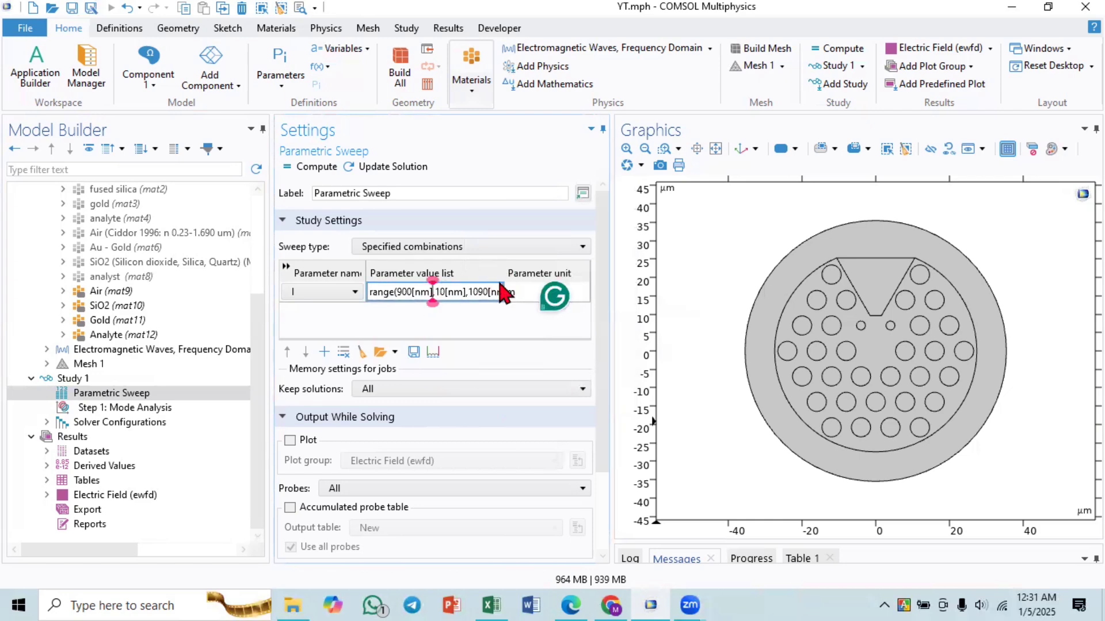
drag(506, 274, 537, 279)
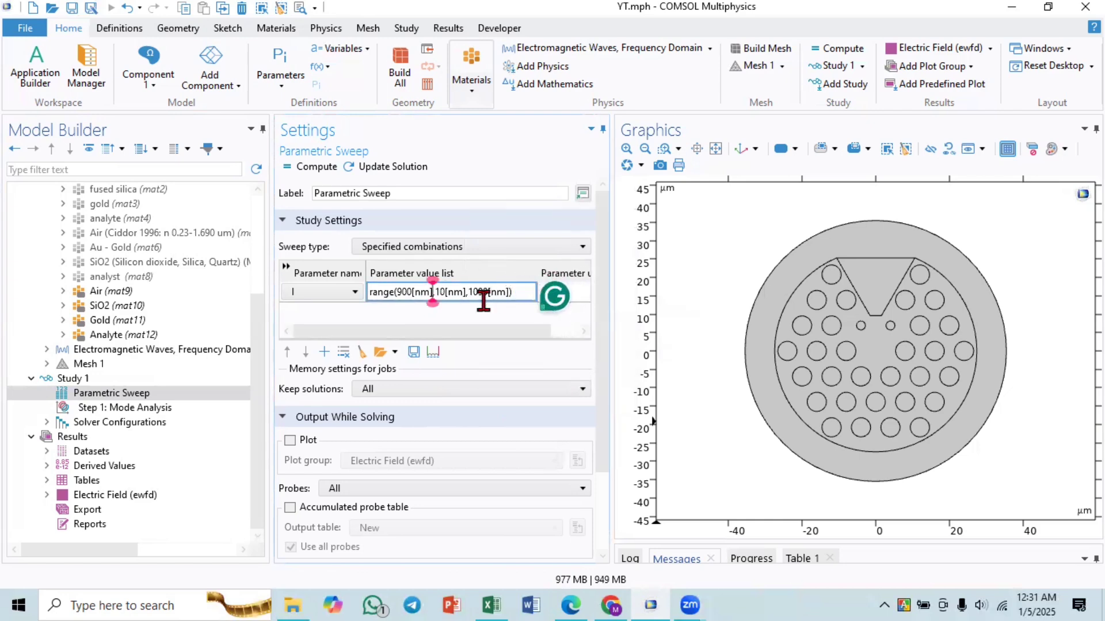
scroll(357, 393, down, 3)
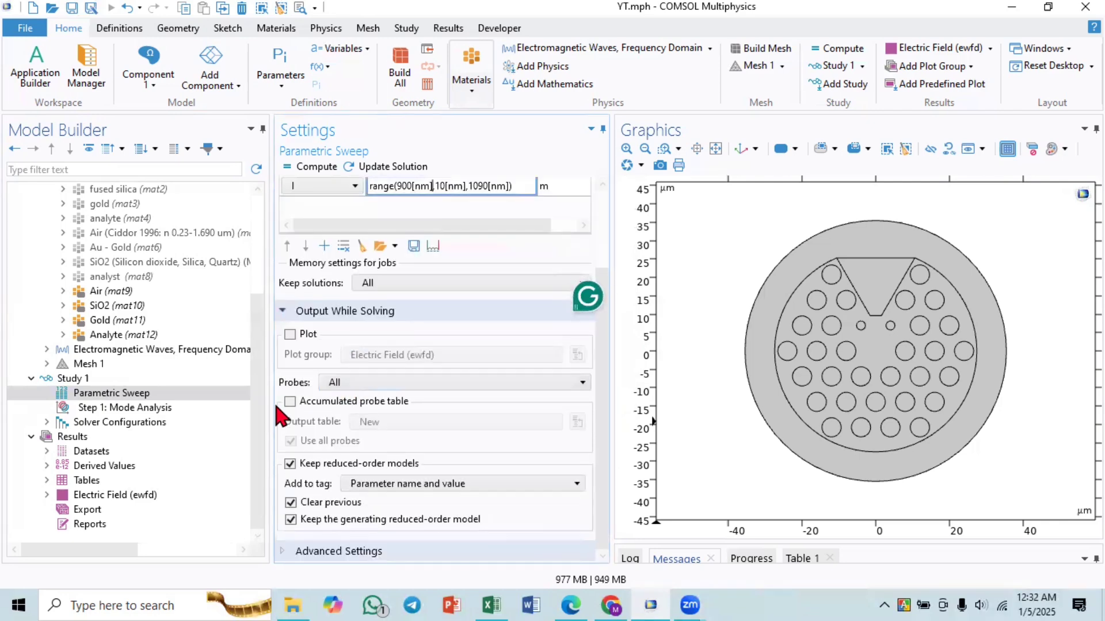
click(129, 408)
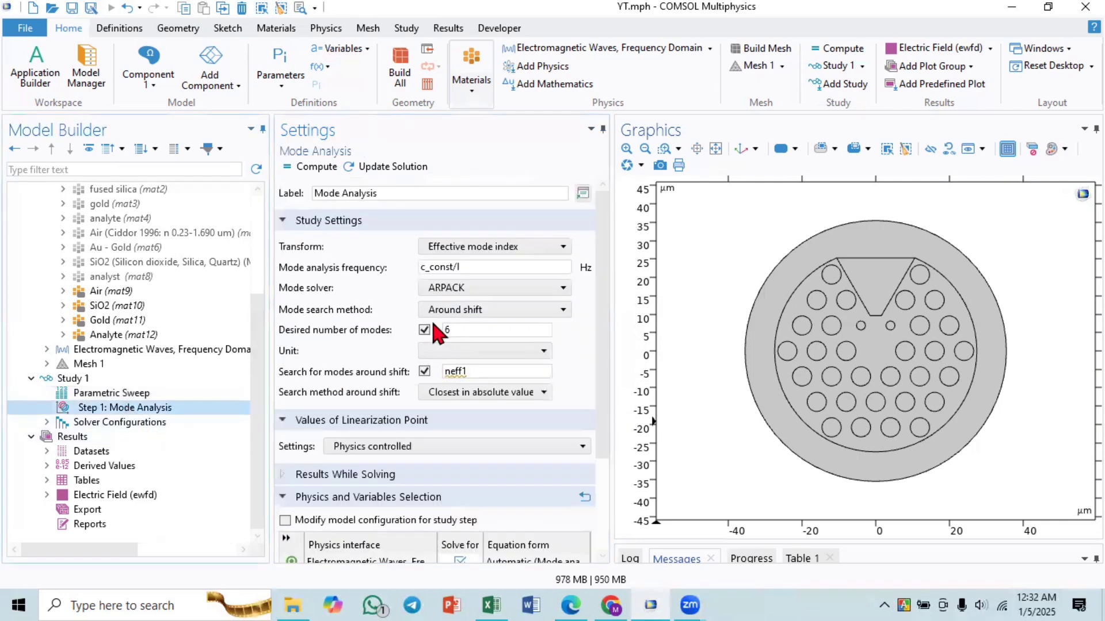
scroll(91, 339, up, 3)
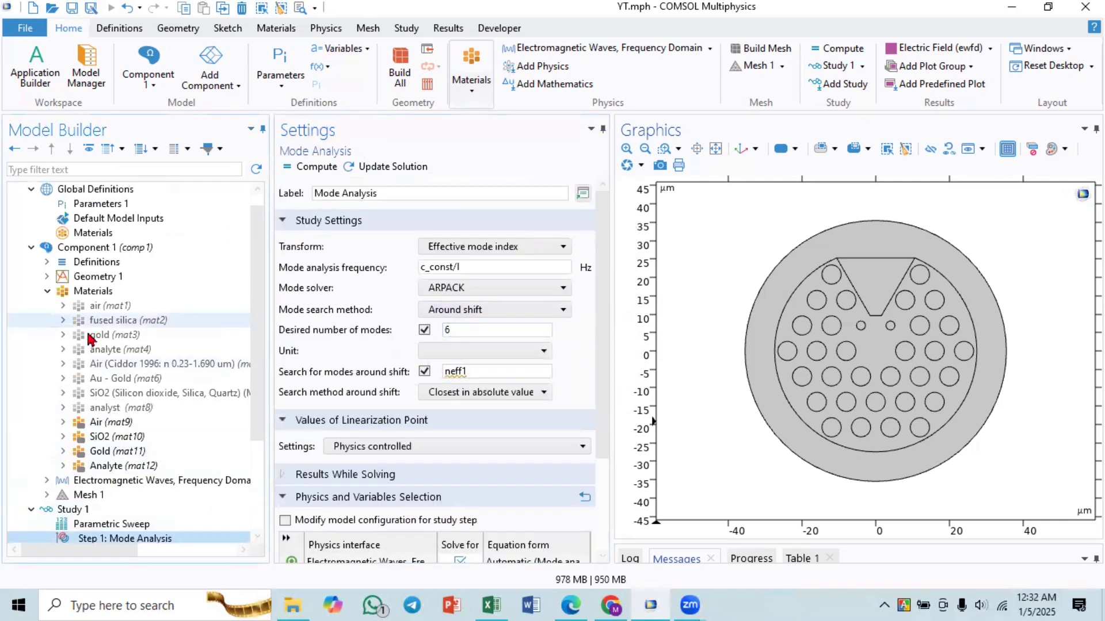
- Switch to Edge, highlight the analyte RI value in the Figure 2 caption, and return to COMSOL
click(568, 605)
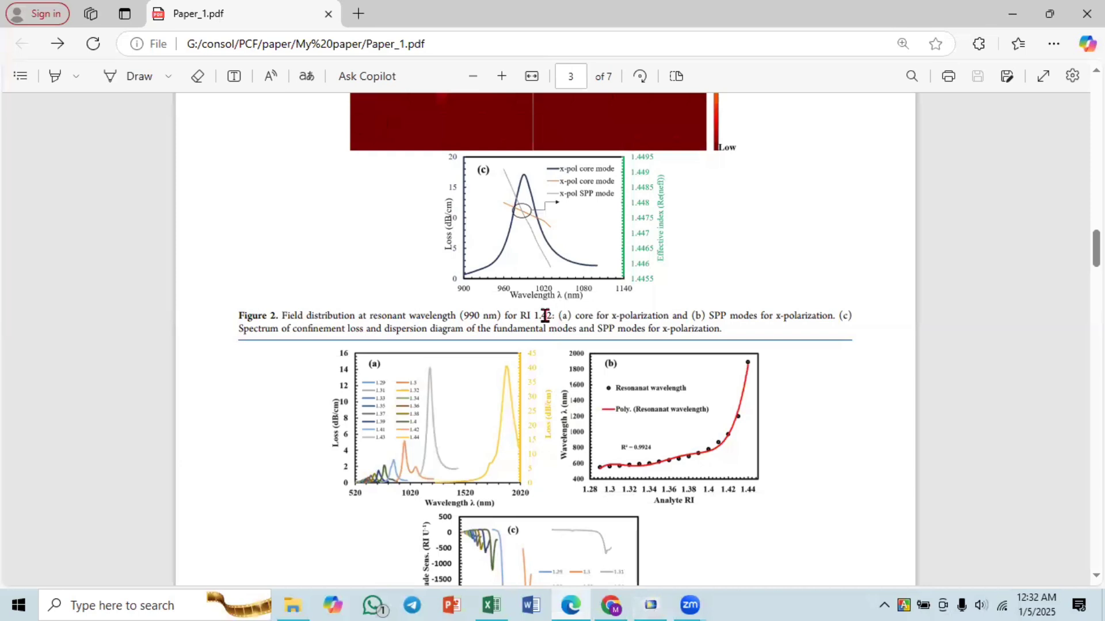
drag(532, 315, 554, 316)
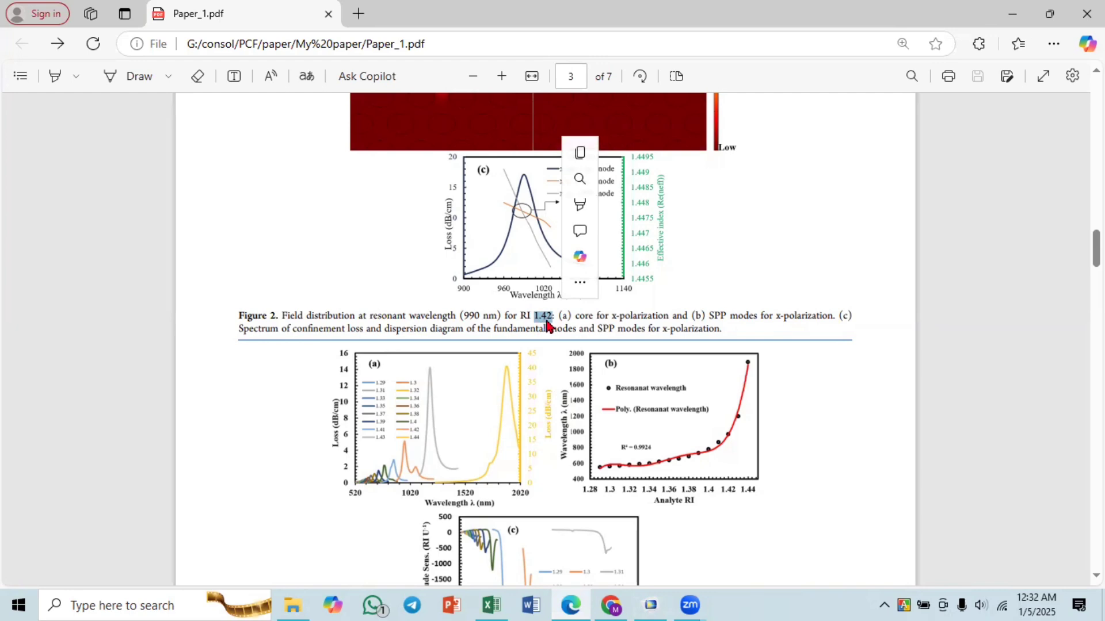
click(650, 605)
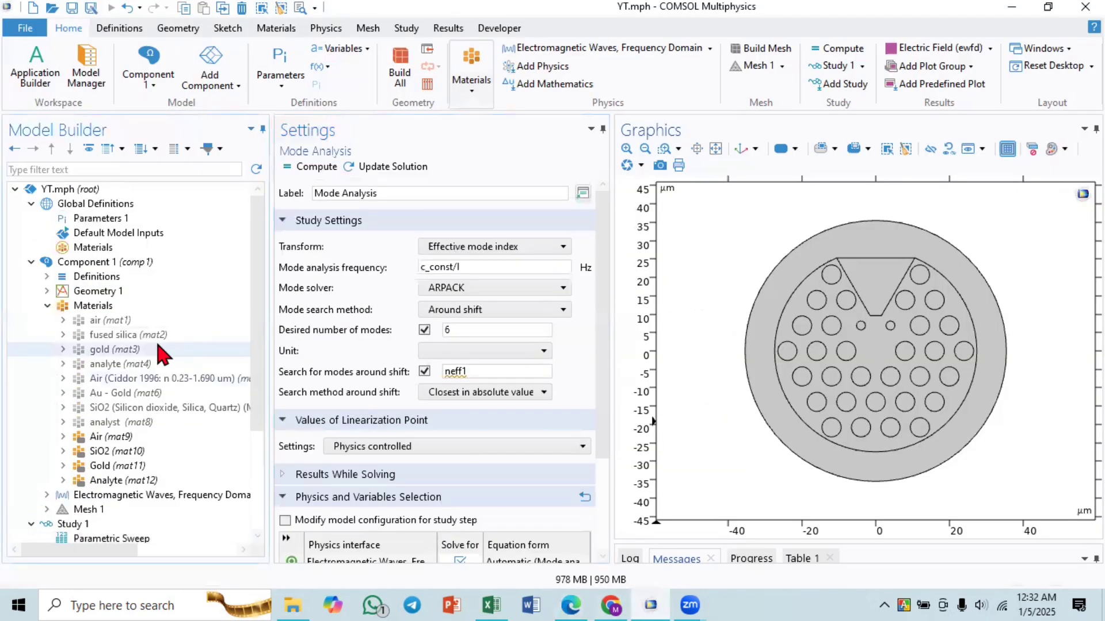
- Set the analyte index na to 1.42 in Parameters 1
click(138, 219)
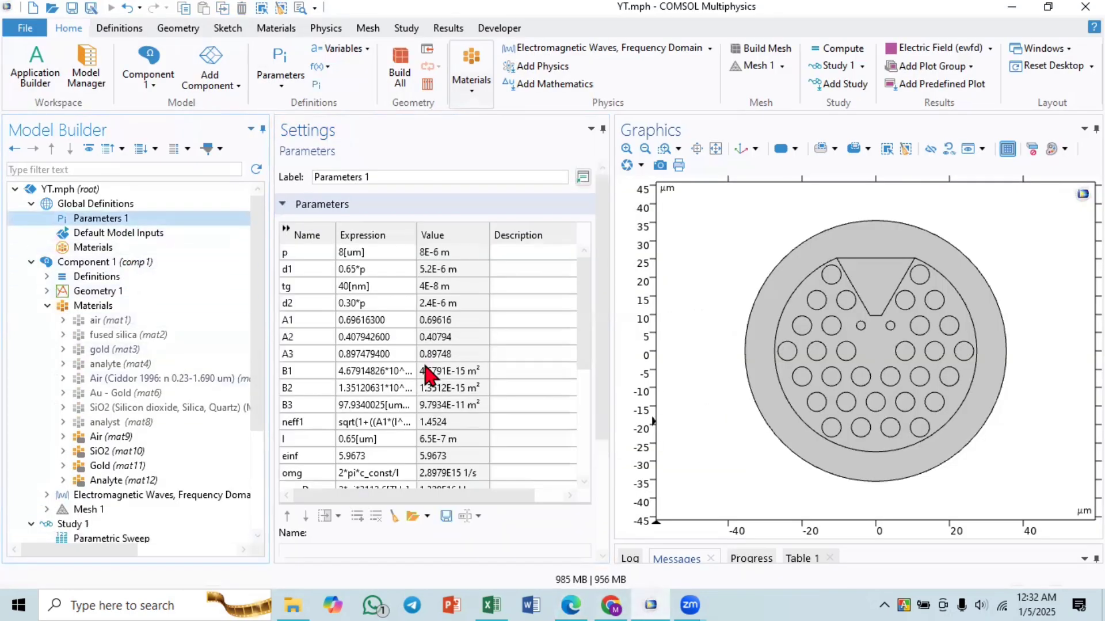
click(360, 389)
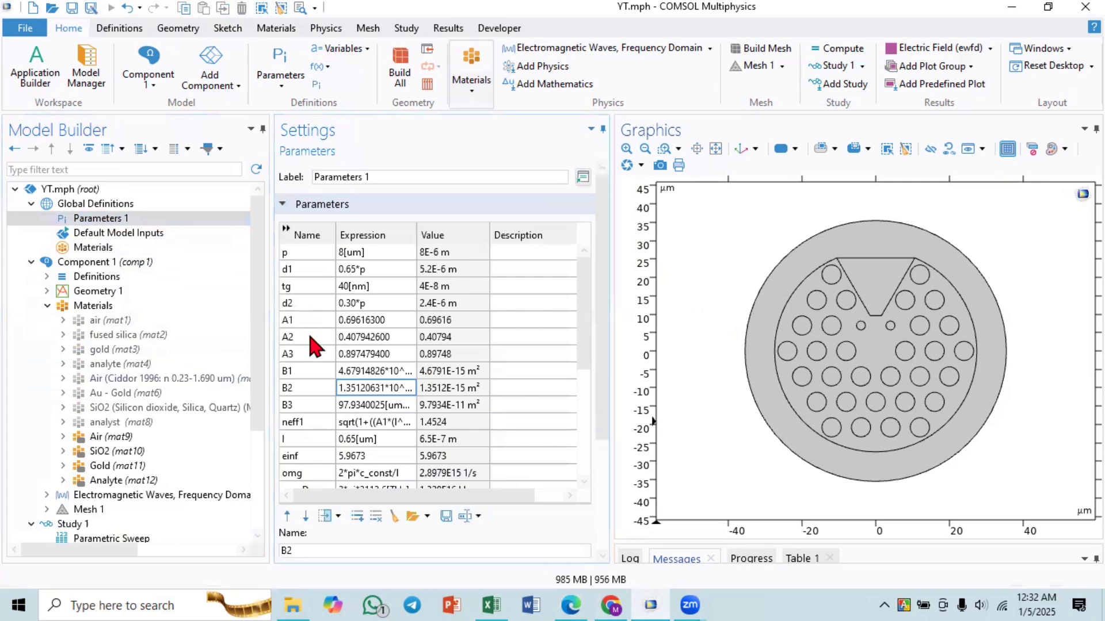
scroll(311, 340, down, 2)
scroll(331, 432, down, 2)
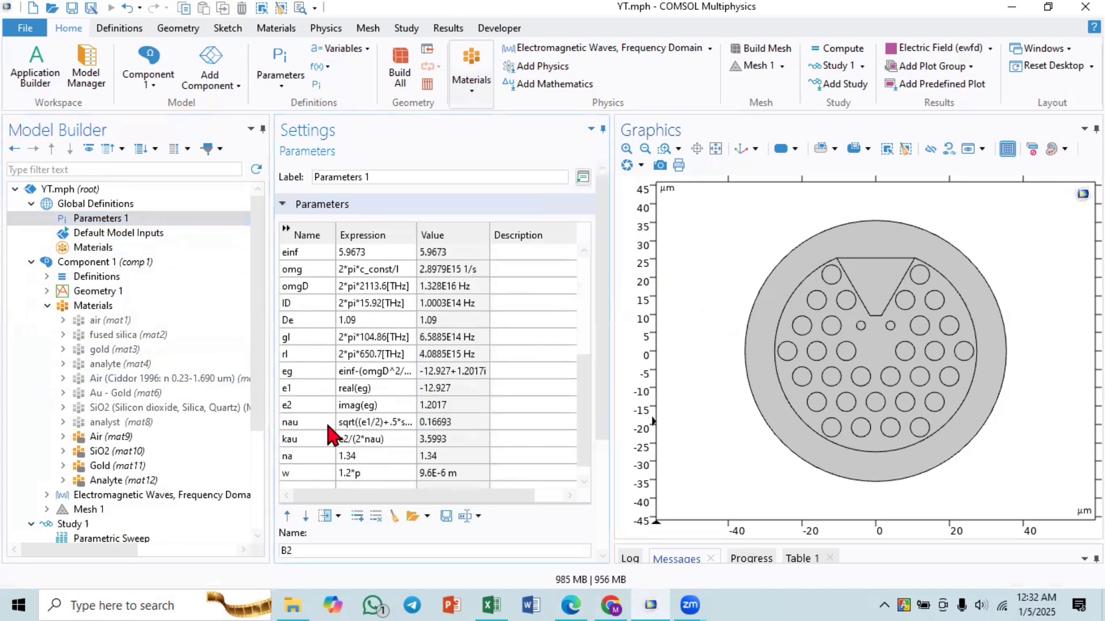
scroll(328, 428, down, 1)
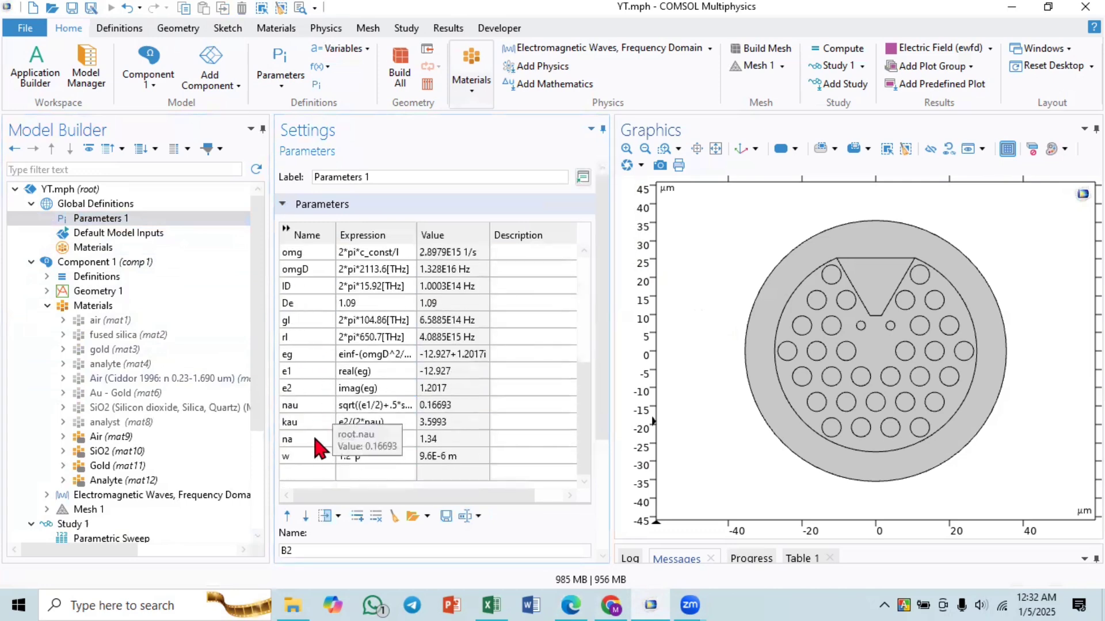
double_click(380, 442)
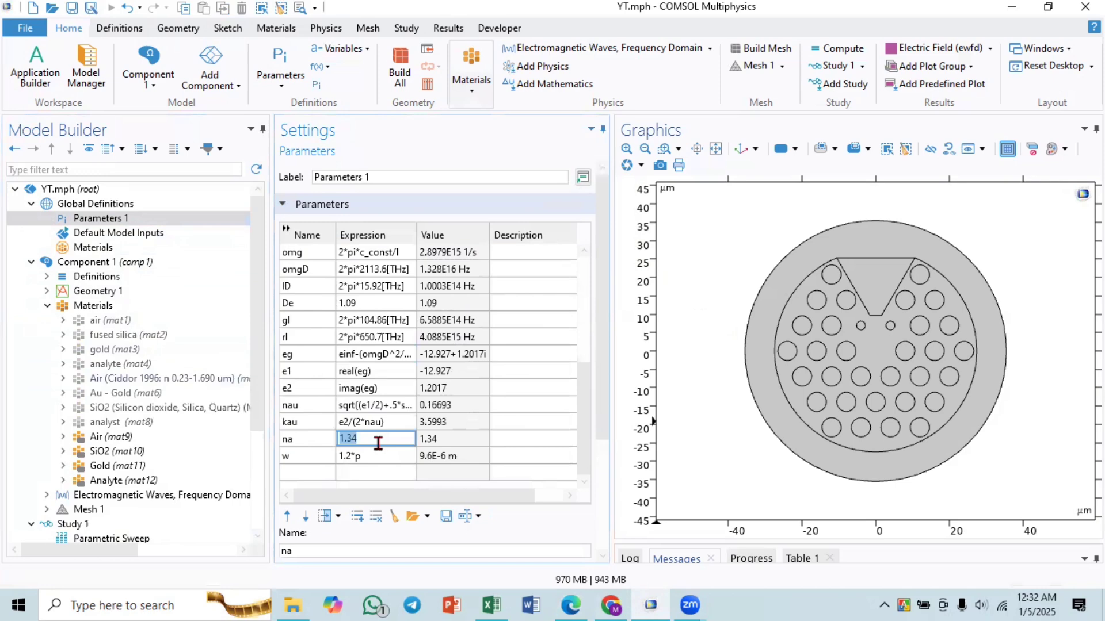
text(1.42)
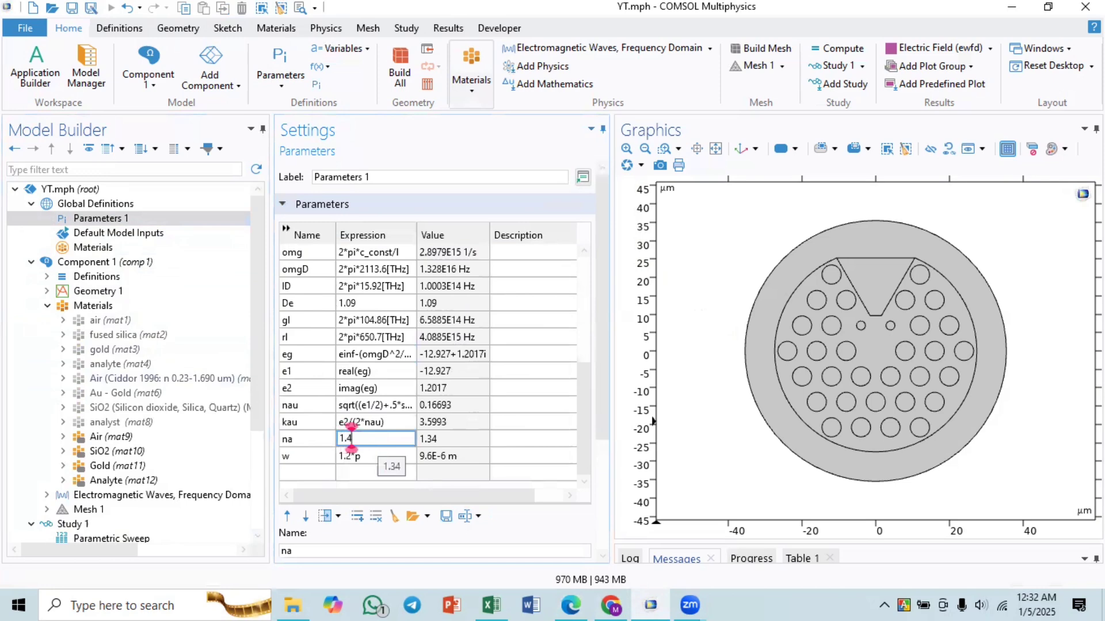
- Collapse the component's Materials node and review the Mesh 1 and Parametric Sweep settings
click(46, 305)
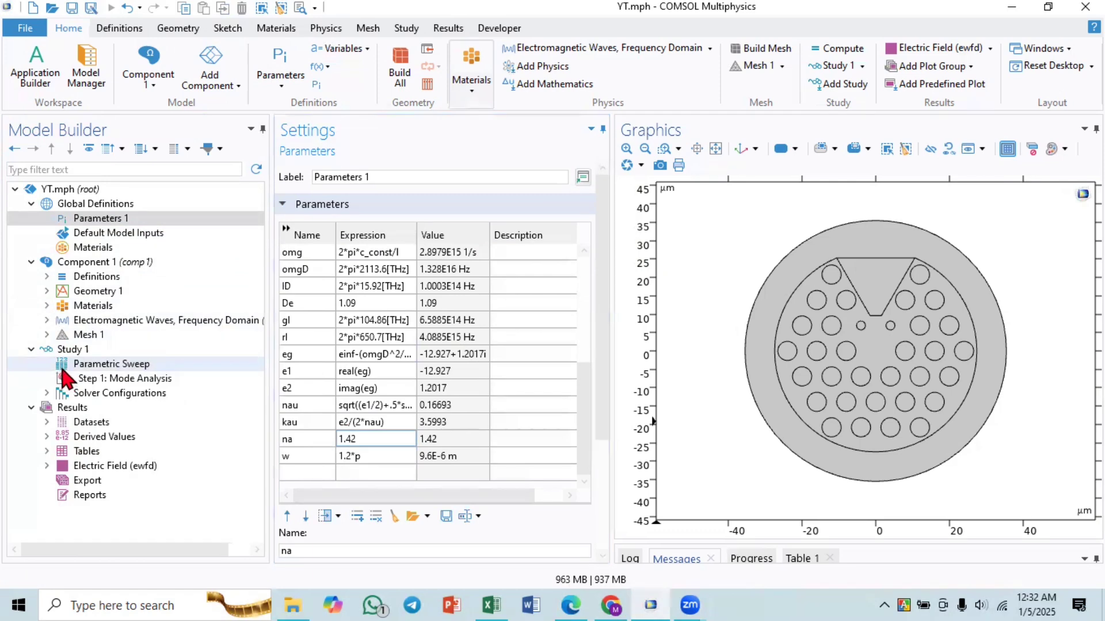
click(71, 362)
click(75, 335)
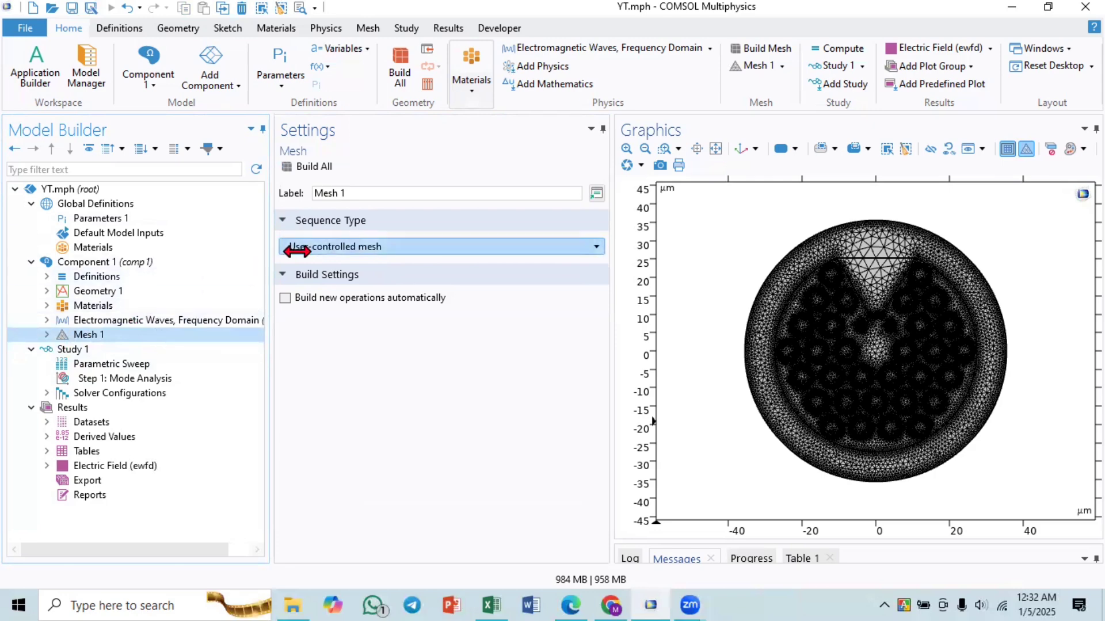
click(92, 362)
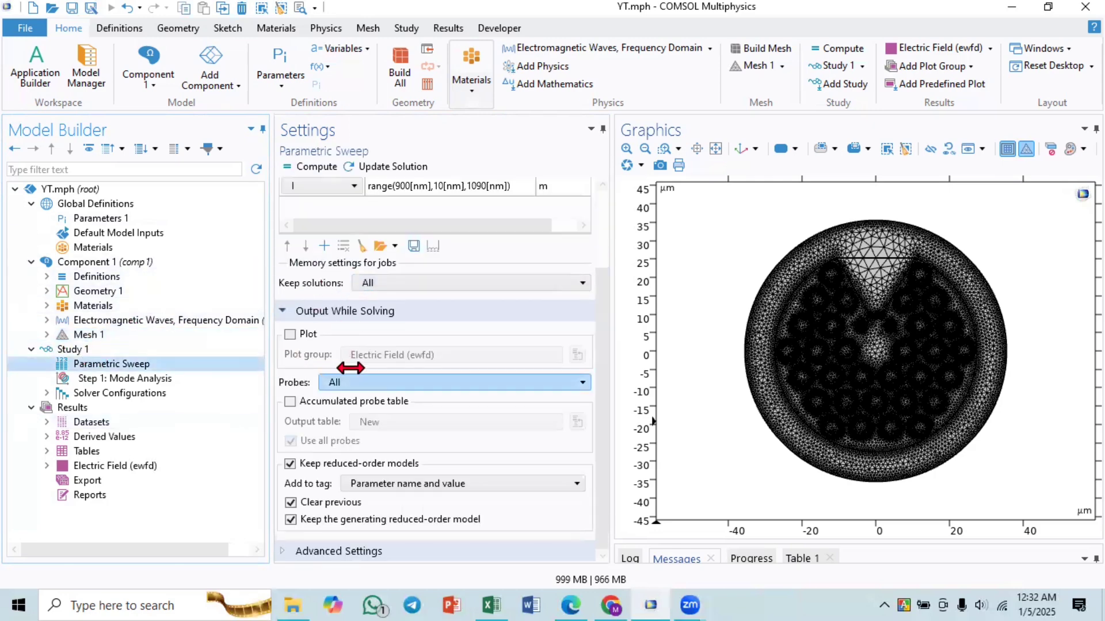
scroll(345, 361, up, 3)
- Set the desired number of modes to 8 in the Mode Analysis step and compute the study
click(157, 380)
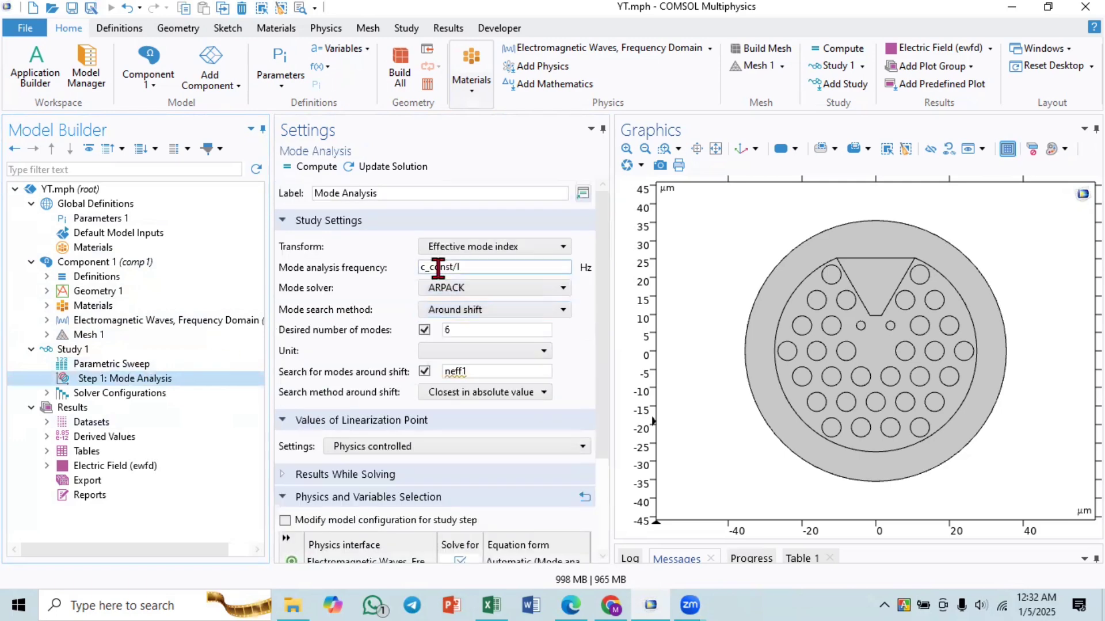
double_click(457, 330)
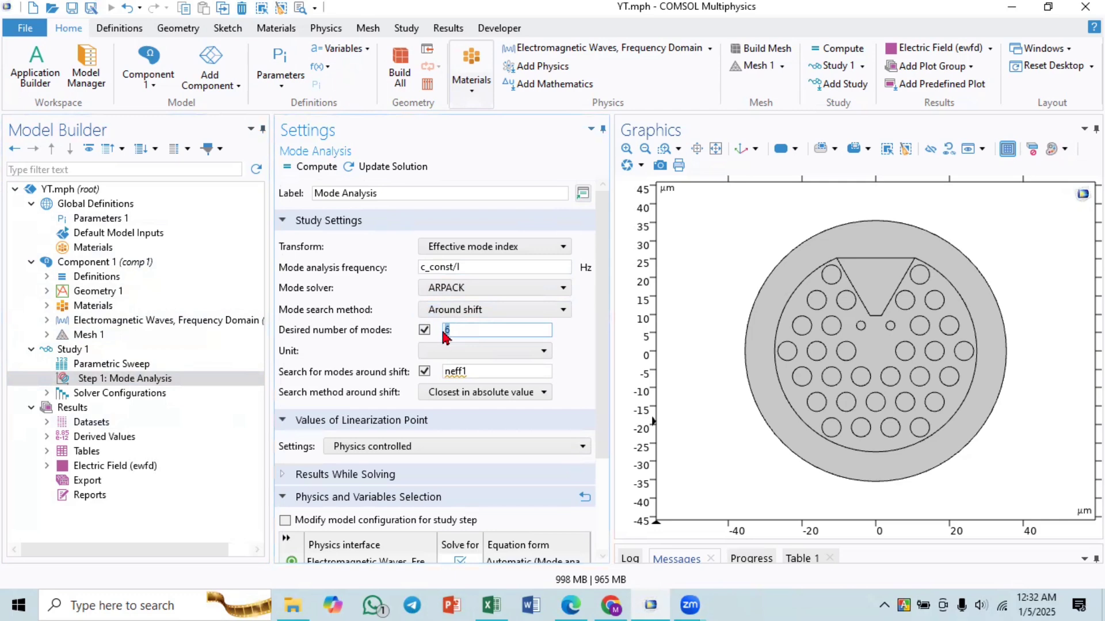
text(8)
click(315, 166)
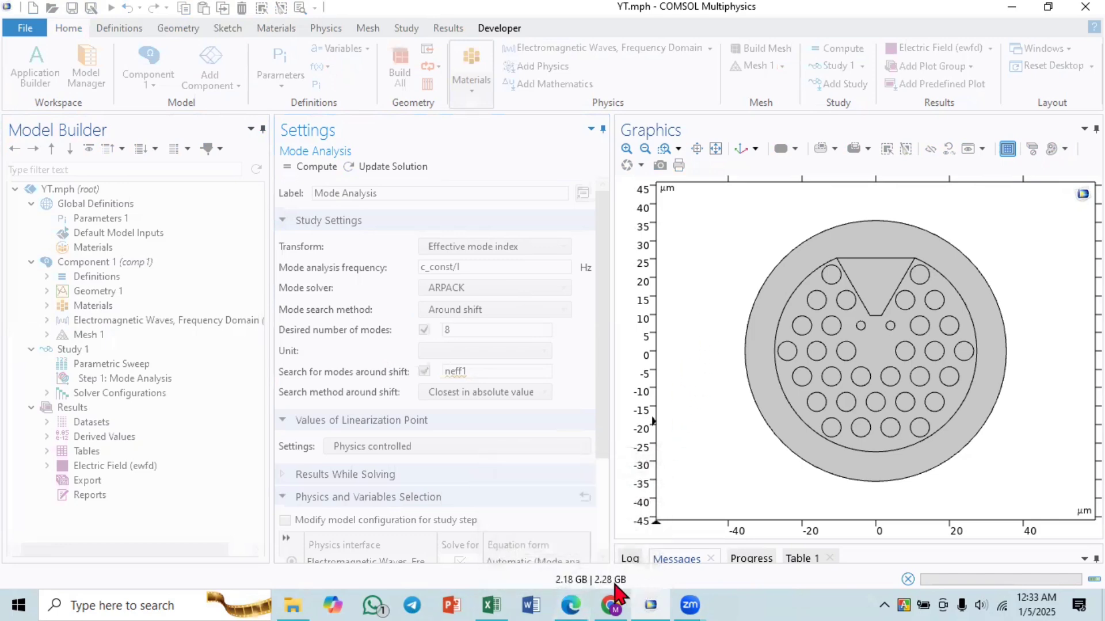
- Switch to Edge and look through the paper's first two pages, examining the methods text and the sensor schematics in Figure 1
click(571, 605)
scroll(524, 414, up, 10)
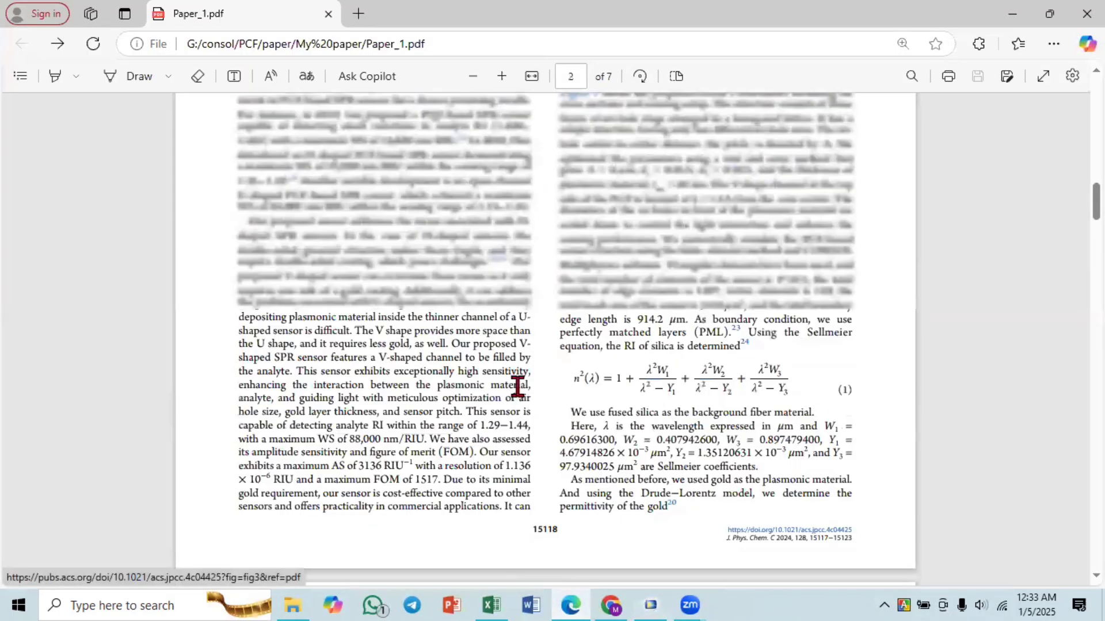
scroll(518, 387, up, 3)
scroll(514, 387, down, 5)
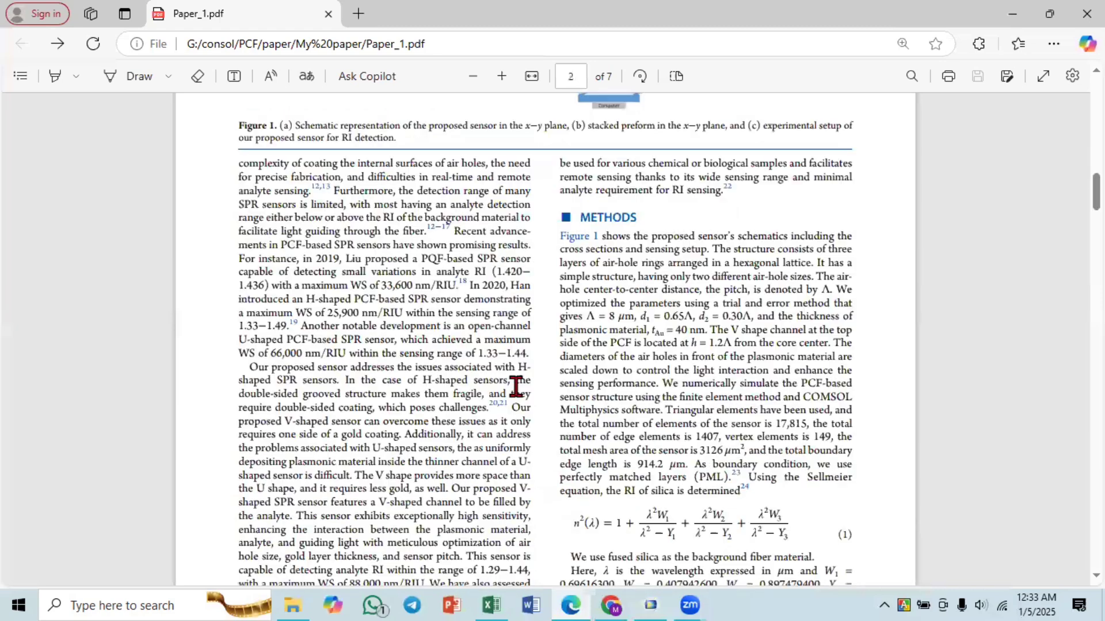
scroll(514, 387, up, 10)
scroll(391, 304, down, 3)
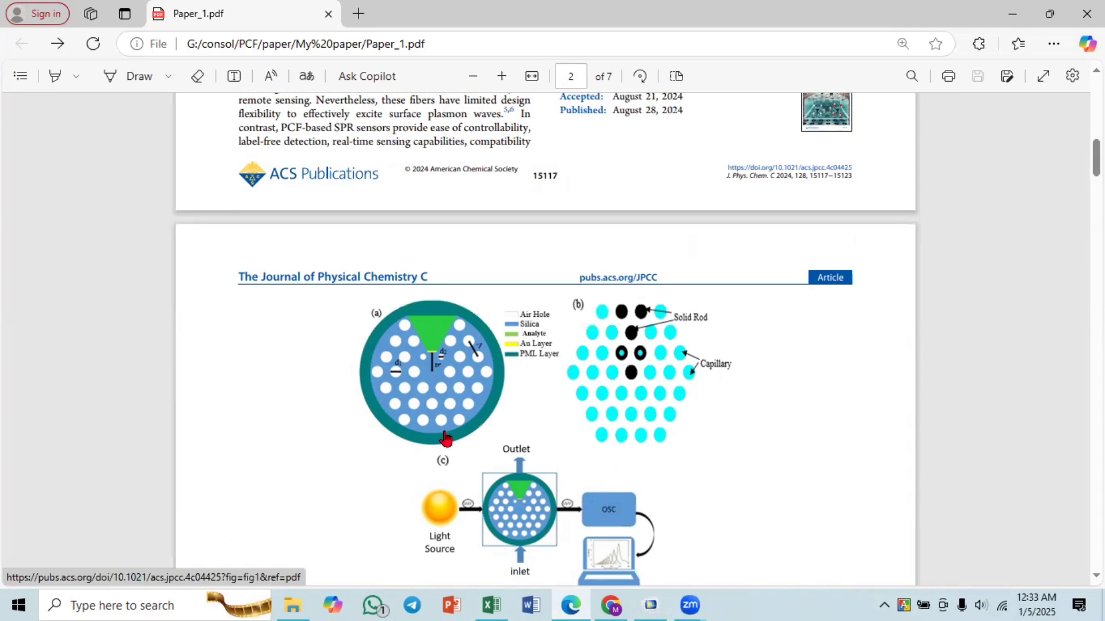
scroll(392, 340, down, 2)
scroll(396, 335, up, 7)
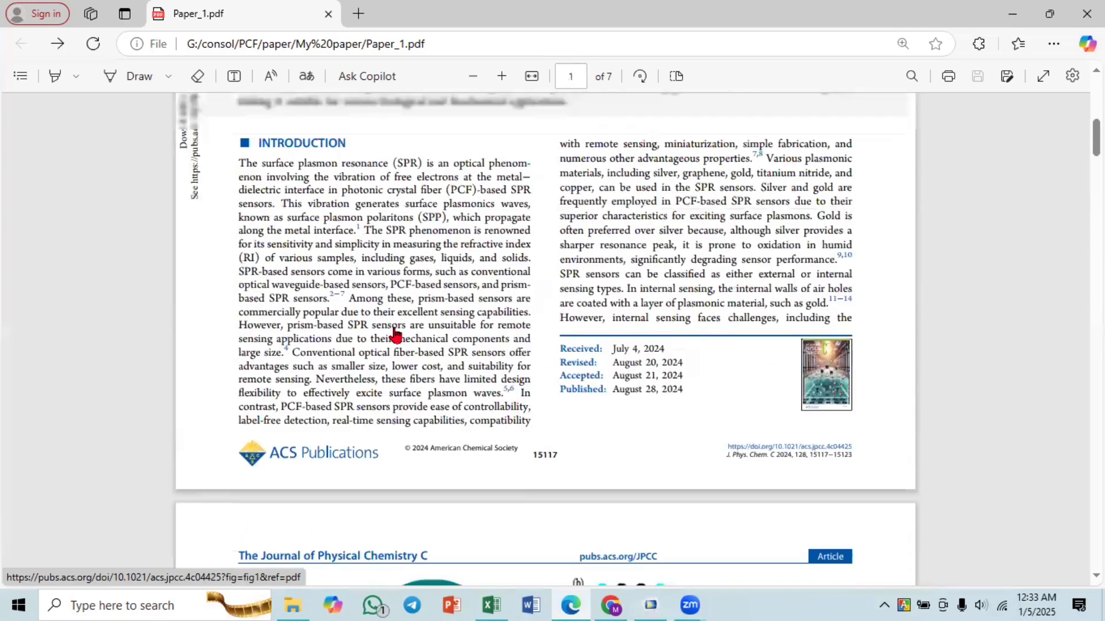
scroll(395, 334, up, 4)
scroll(395, 334, down, 9)
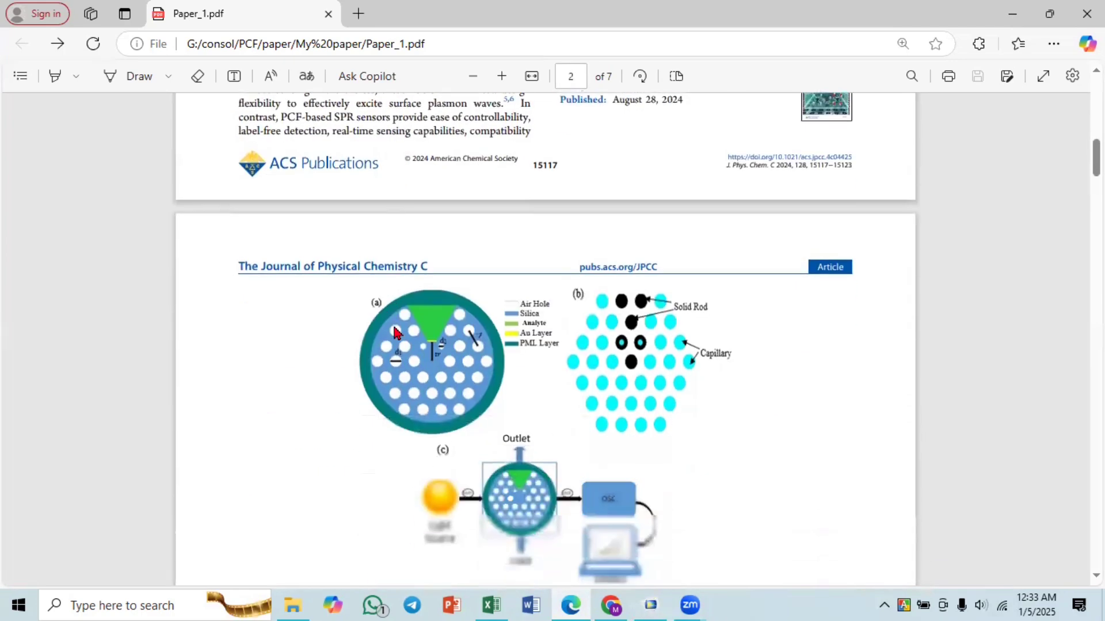
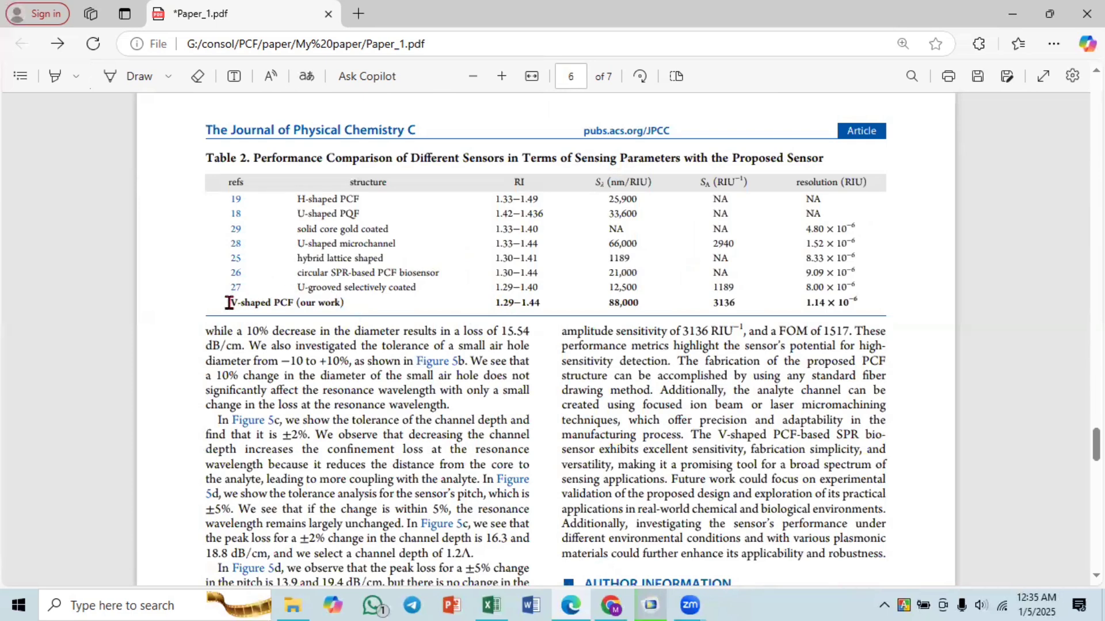
- Highlight the RI range, sensitivities and resolution in the V-shaped PCF row of Table 2
drag(229, 303, 889, 311)
drag(496, 305, 538, 306)
drag(607, 304, 627, 304)
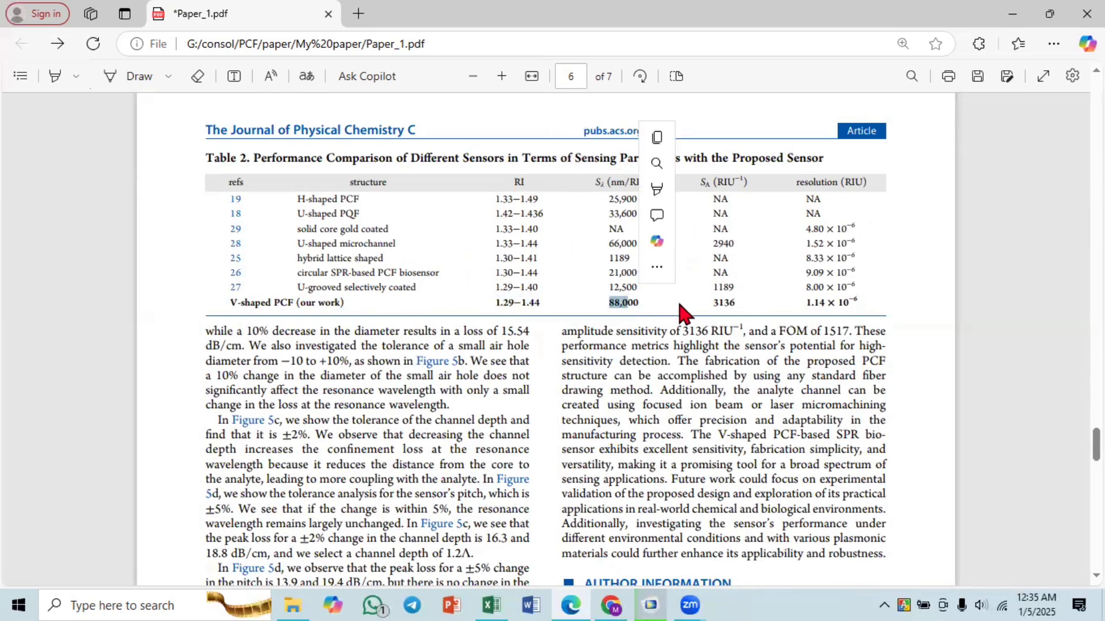
click(679, 307)
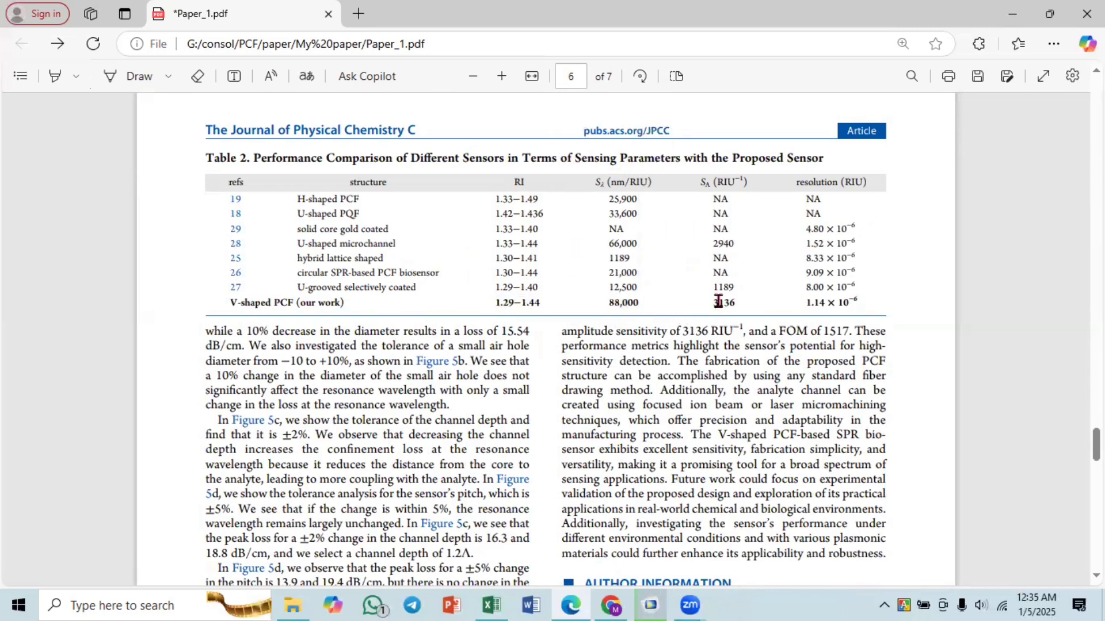
drag(714, 302, 736, 303)
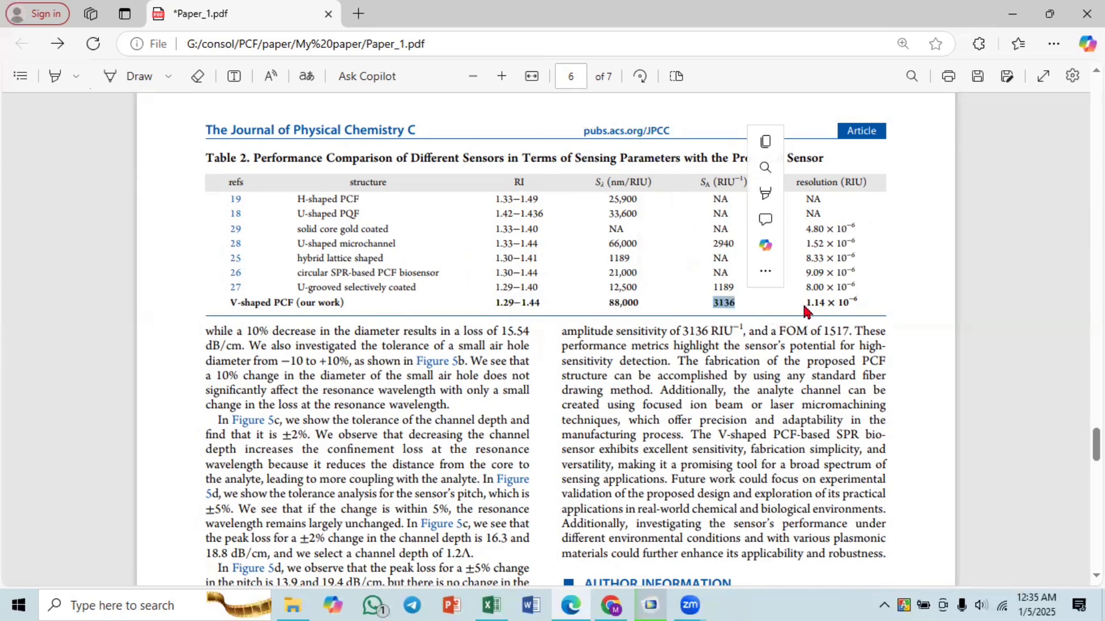
drag(806, 309, 858, 304)
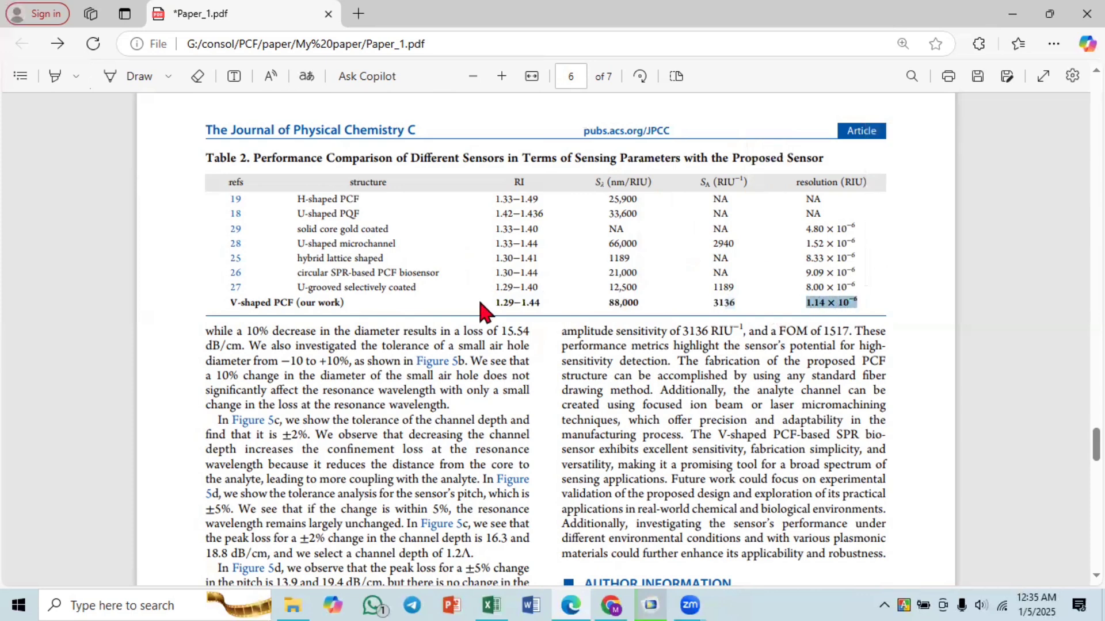
drag(495, 303, 859, 306)
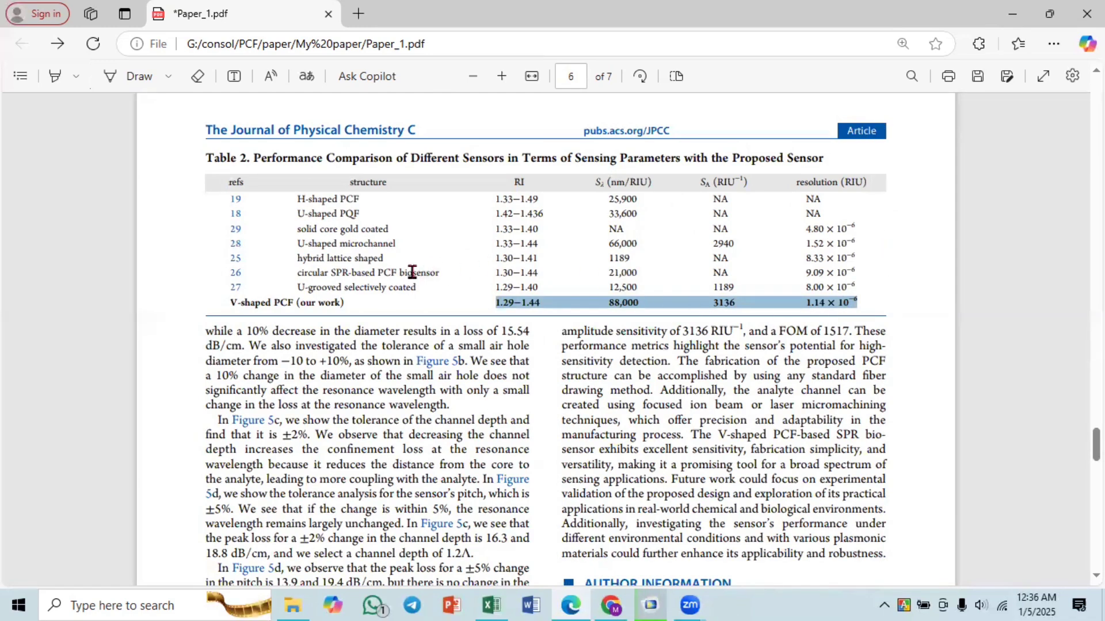
- Look back through the paper's tolerance plots, performance table and the loss and sensitivity spectra in Figure 3
scroll(412, 274, down, 4)
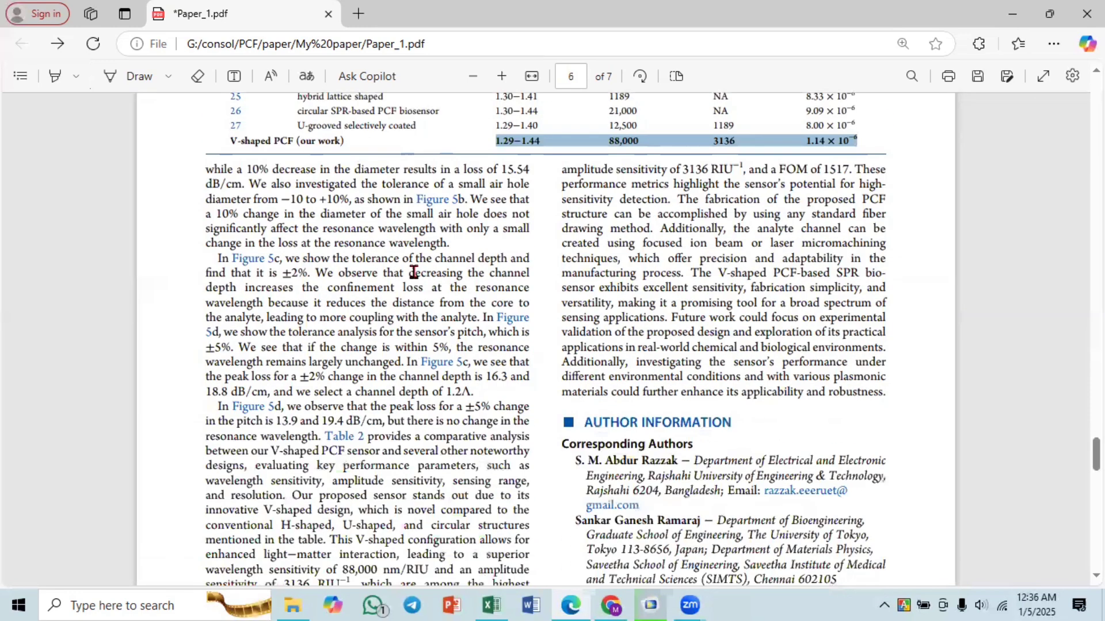
scroll(413, 272, up, 15)
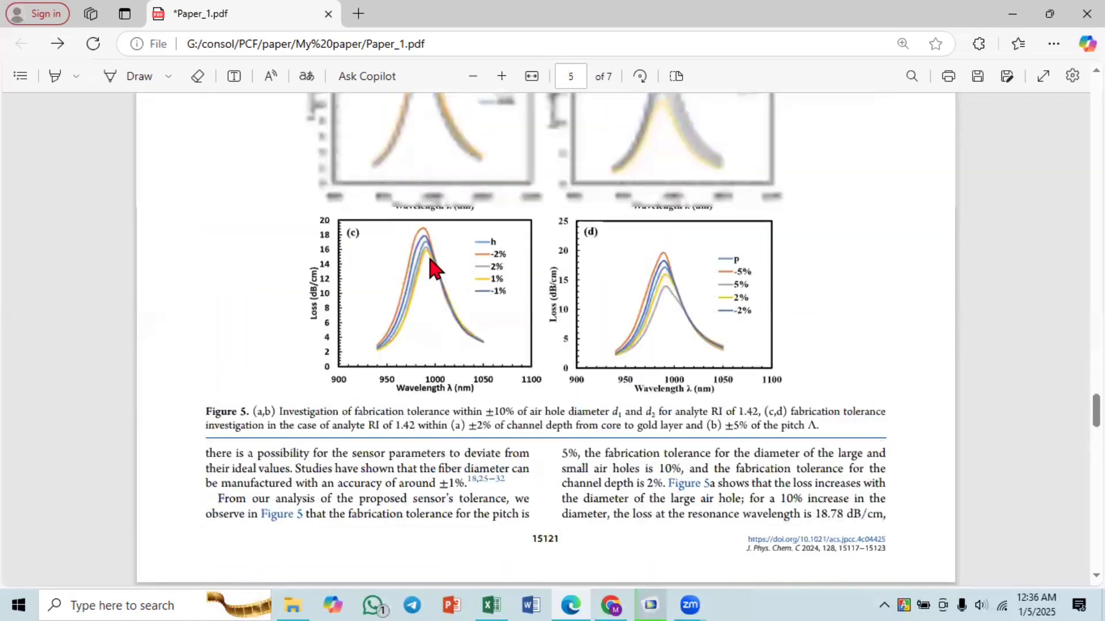
scroll(435, 274, up, 18)
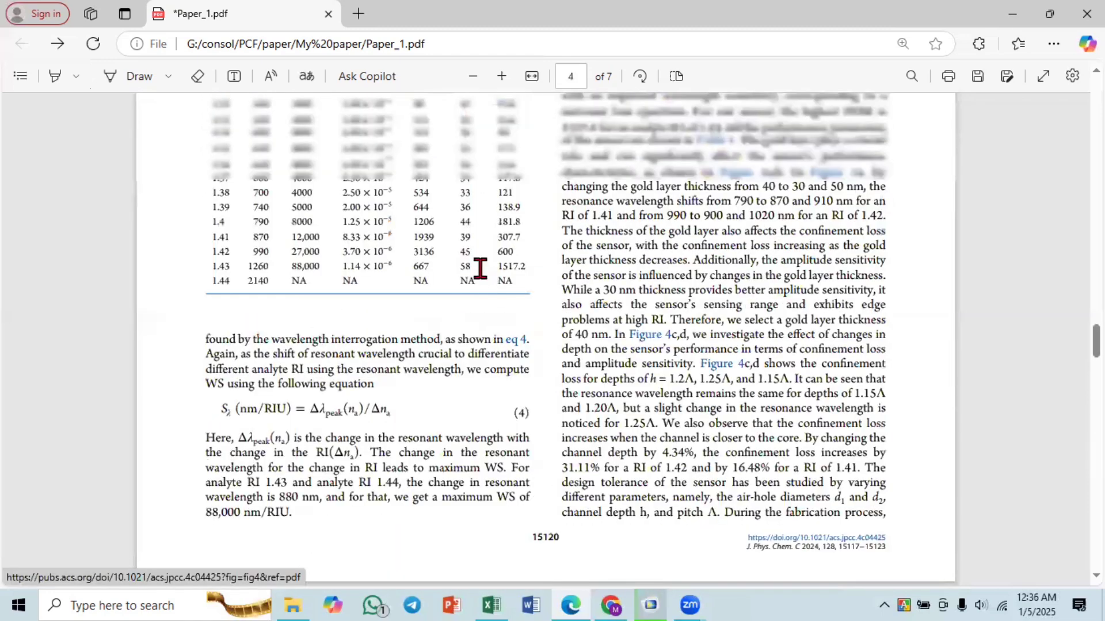
scroll(473, 288, down, 10)
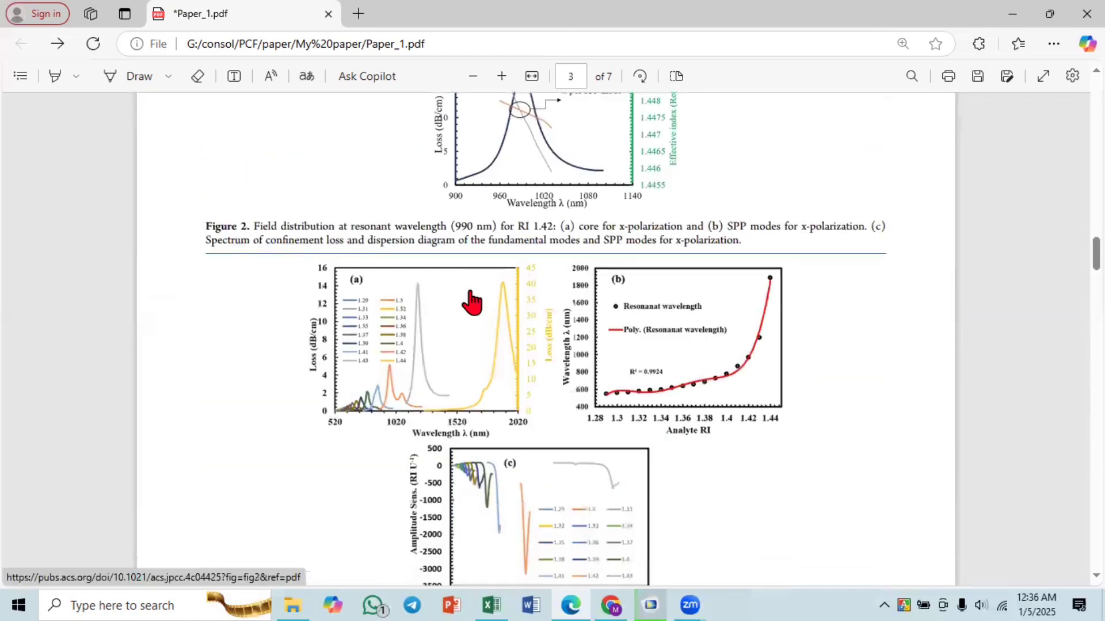
scroll(528, 345, down, 3)
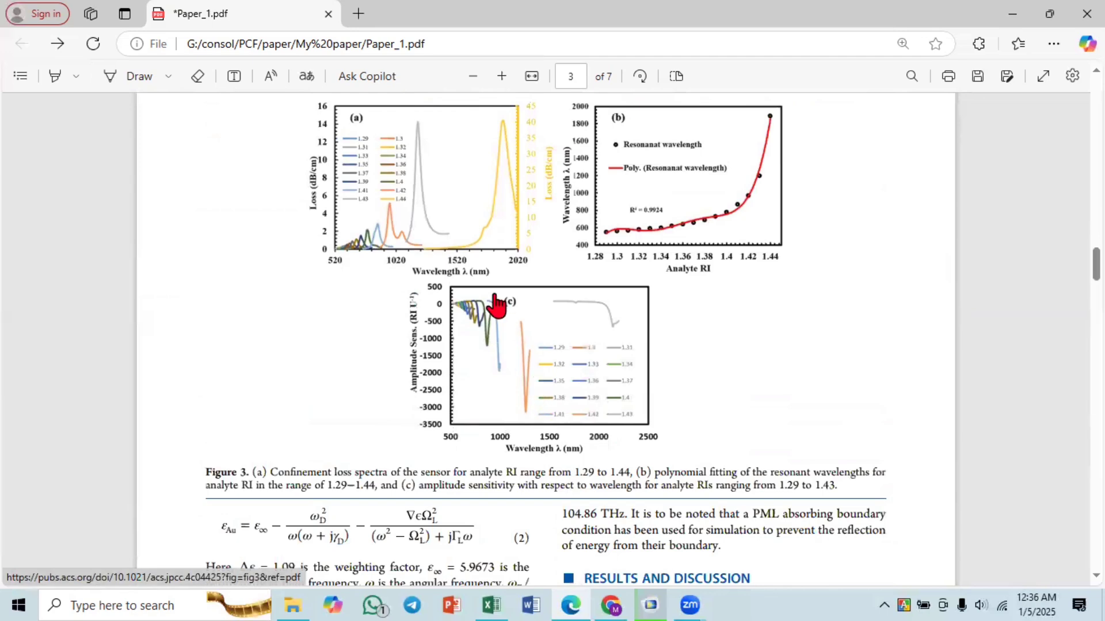
scroll(617, 525, up, 1)
- Switch back to COMSOL and examine the eigenvalue solver's error curve in Convergence Plot 1
click(650, 605)
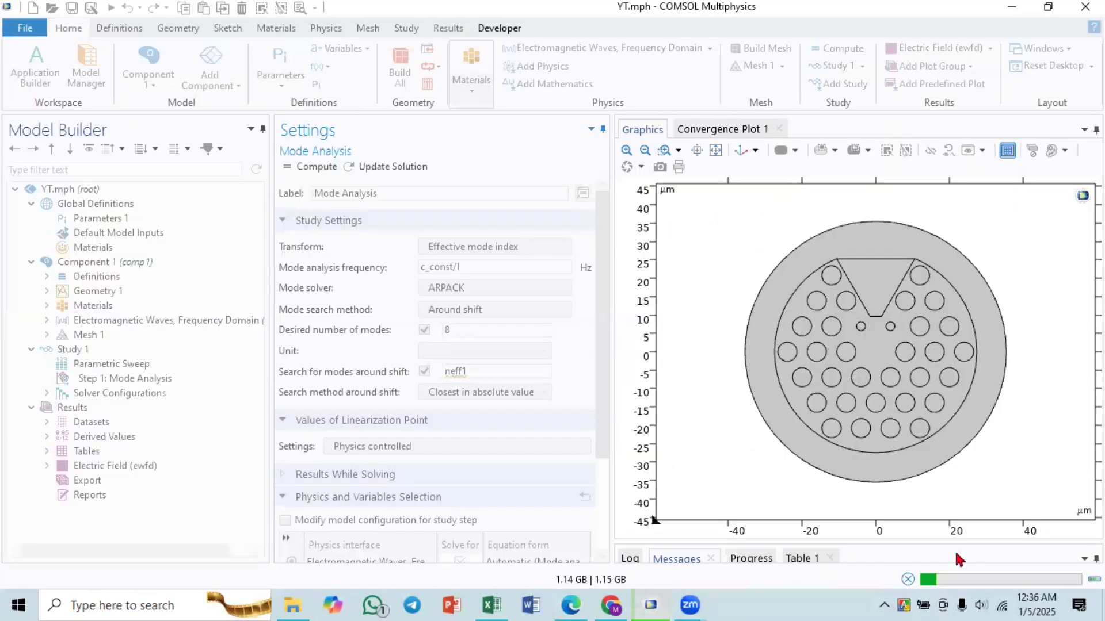
click(726, 129)
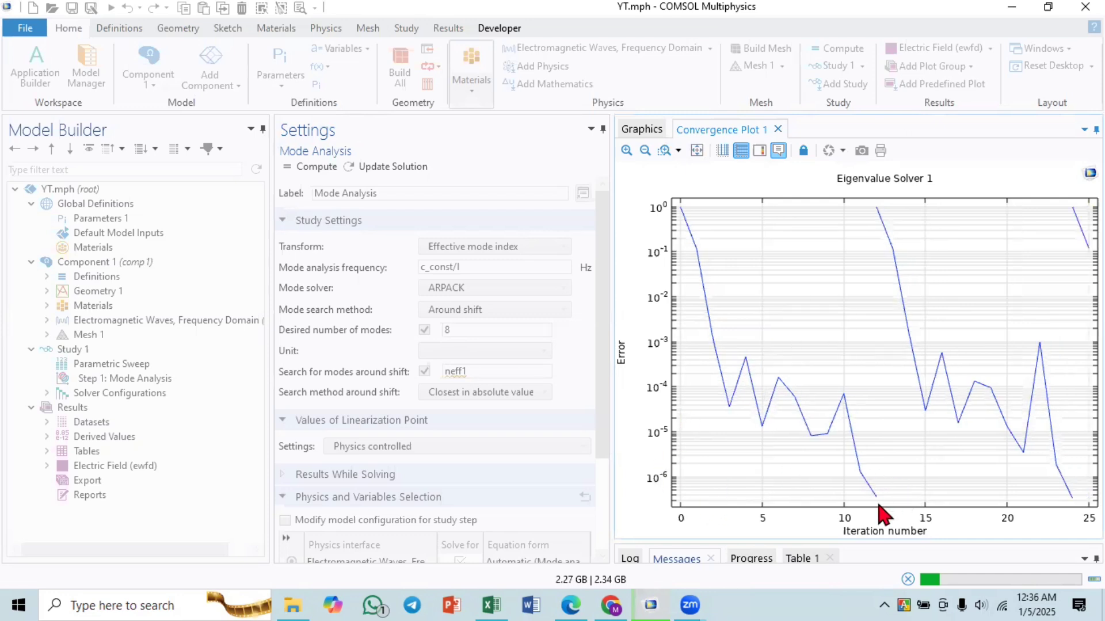
mouse_move(874, 500)
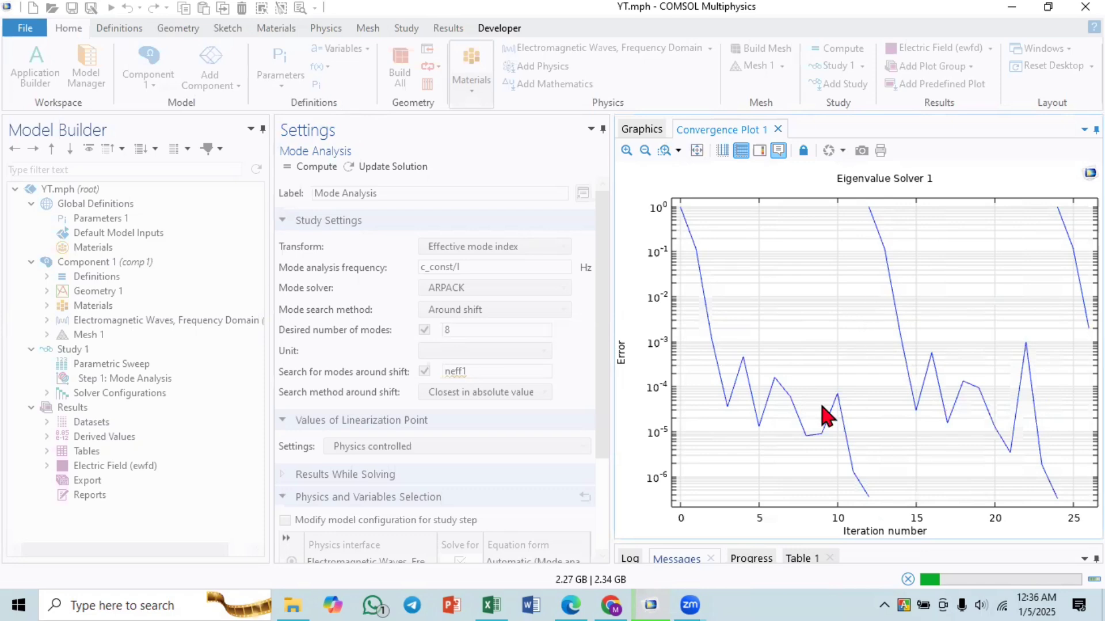
- Switch to Edge and examine the field distributions and loss curve in Figure 2
click(570, 605)
scroll(575, 506, up, 5)
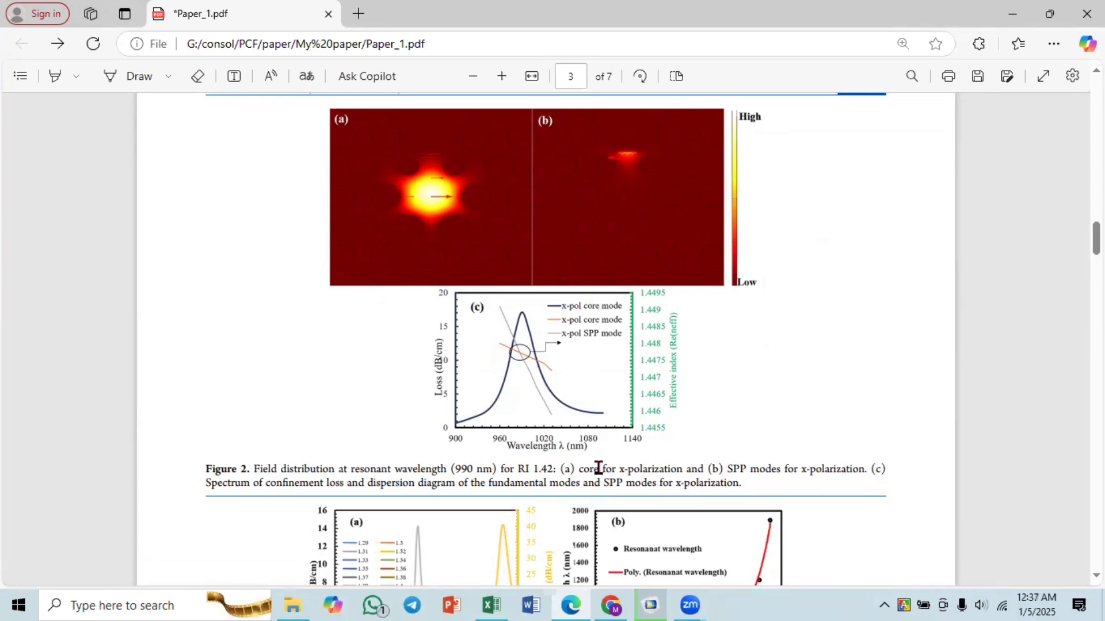
- Check the eigenvalue solver's convergence plot in COMSOL, and return to Edge to view the field distributions in Paper_1's Figure 2
click(647, 593)
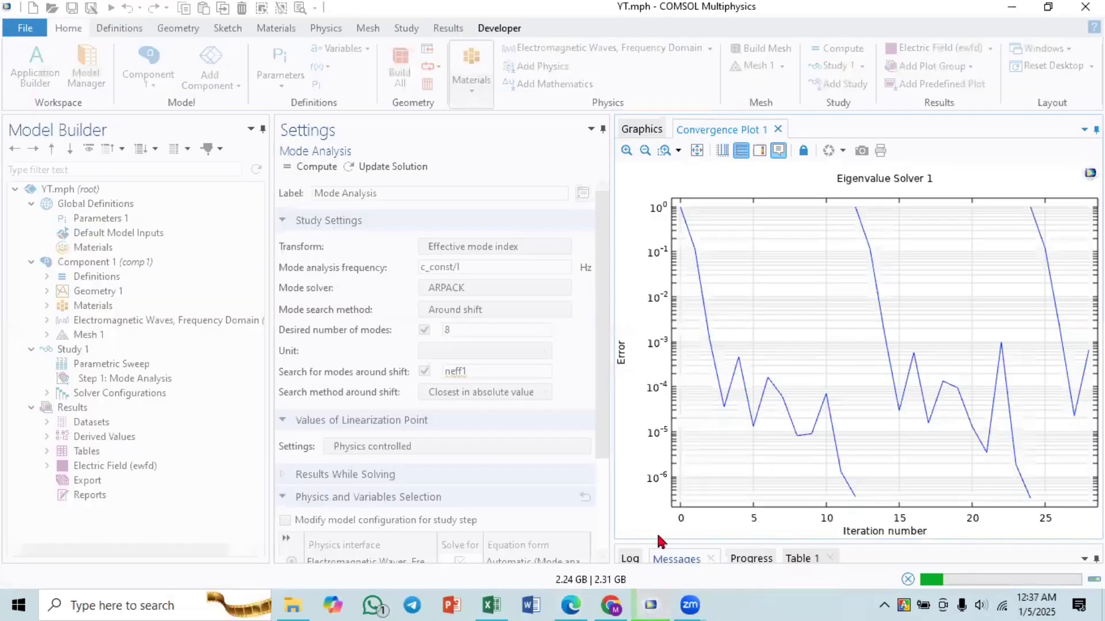
click(569, 601)
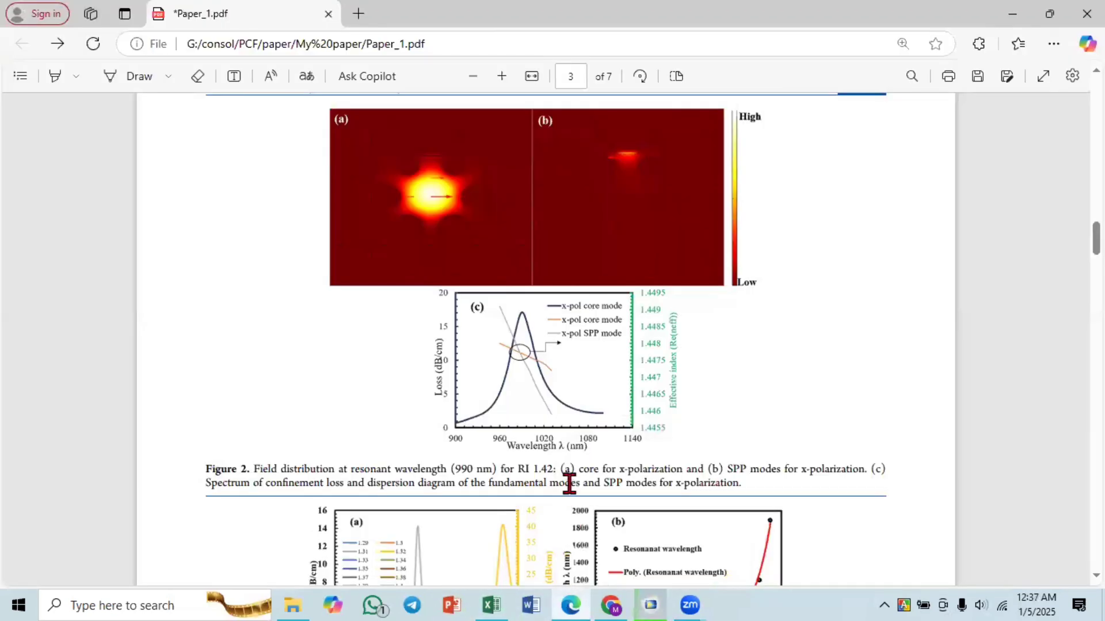
scroll(569, 484, up, 5)
scroll(570, 483, down, 1)
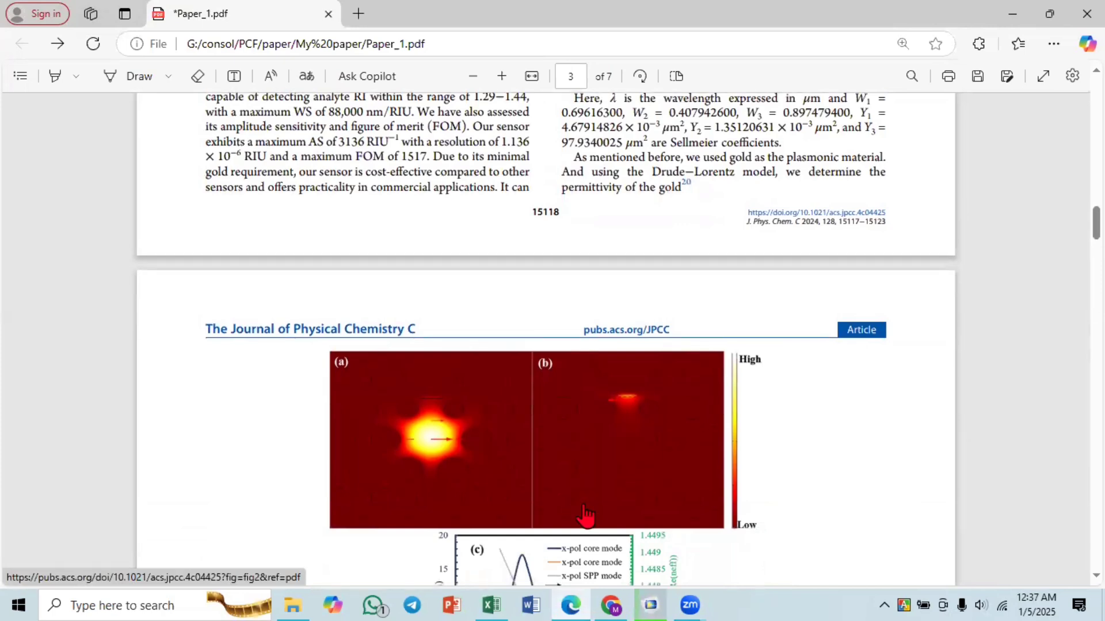
- Open Paper_2 from the My paper folder in File Explorer and read its title and abstract
click(292, 603)
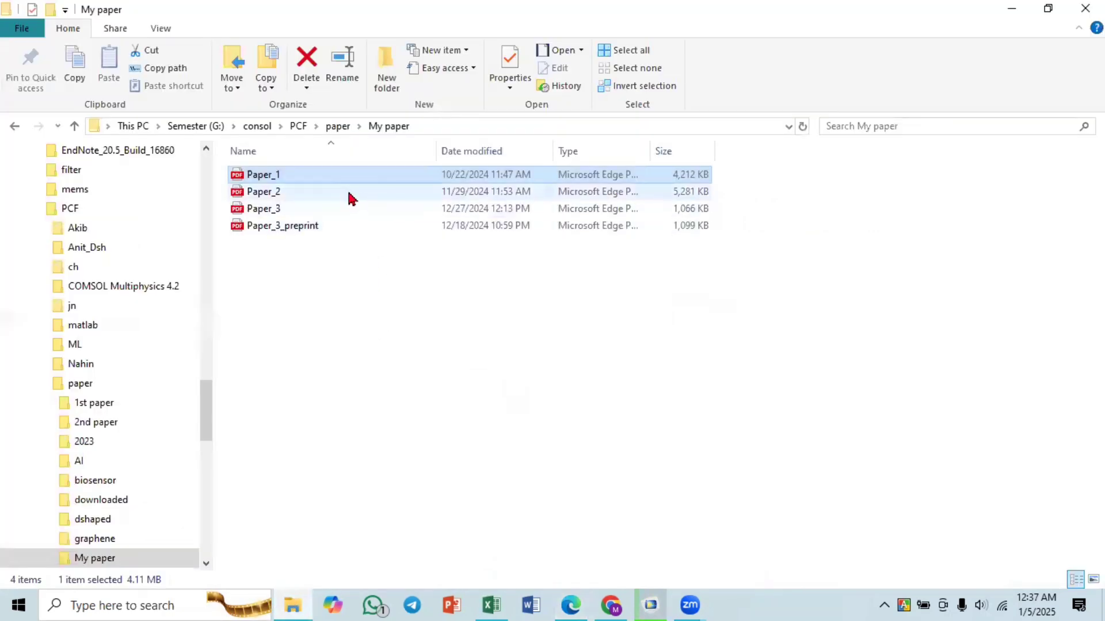
double_click(348, 194)
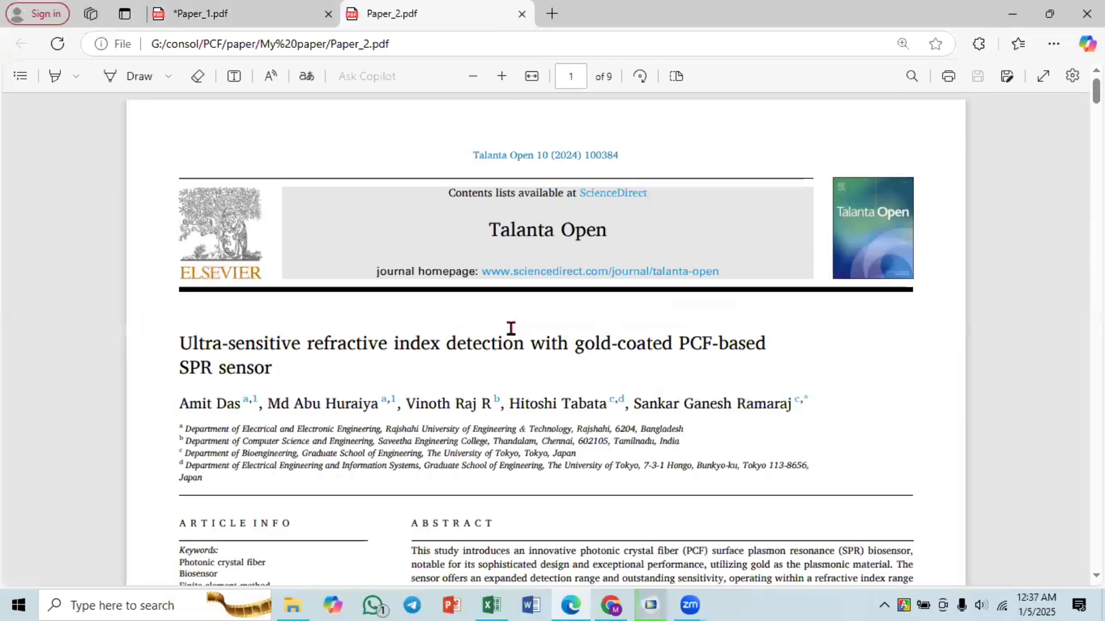
scroll(511, 329, down, 1)
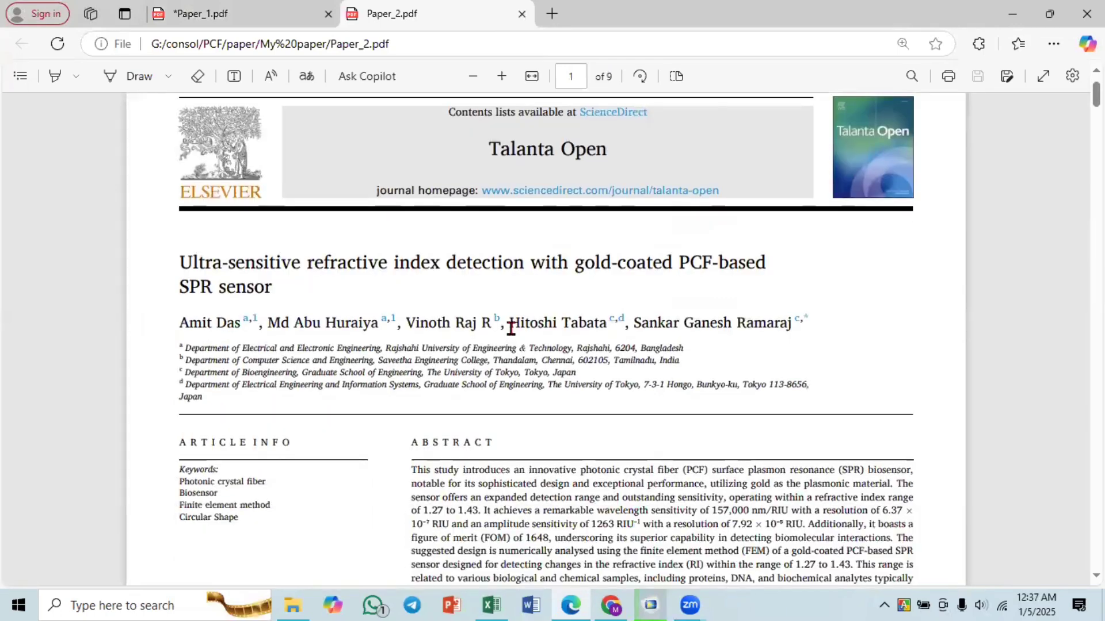
scroll(511, 329, down, 1)
scroll(511, 328, down, 4)
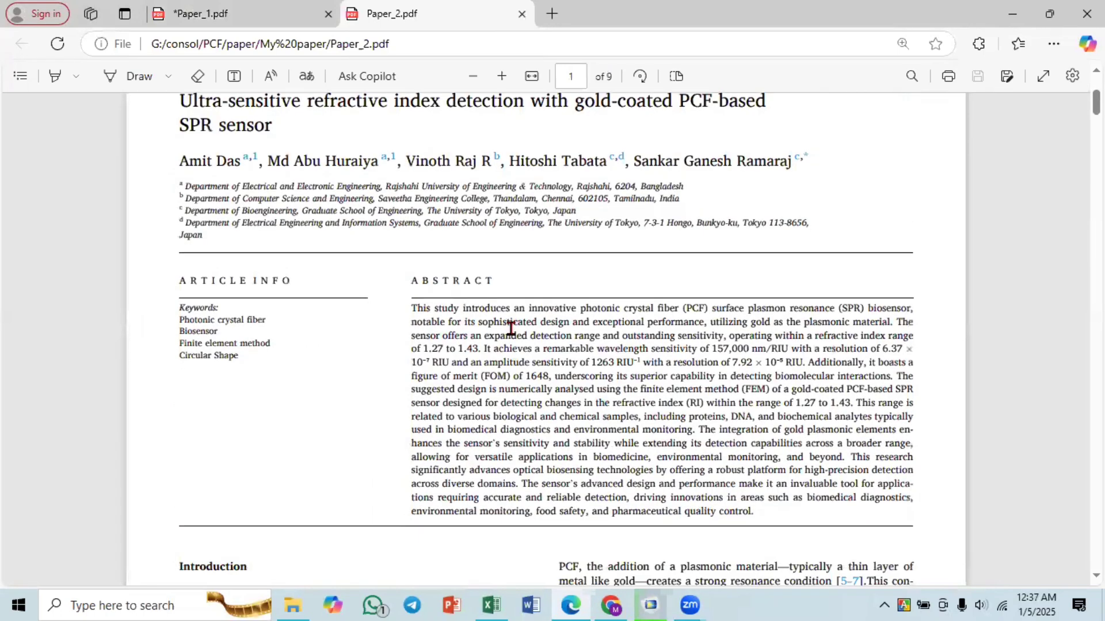
scroll(510, 329, up, 5)
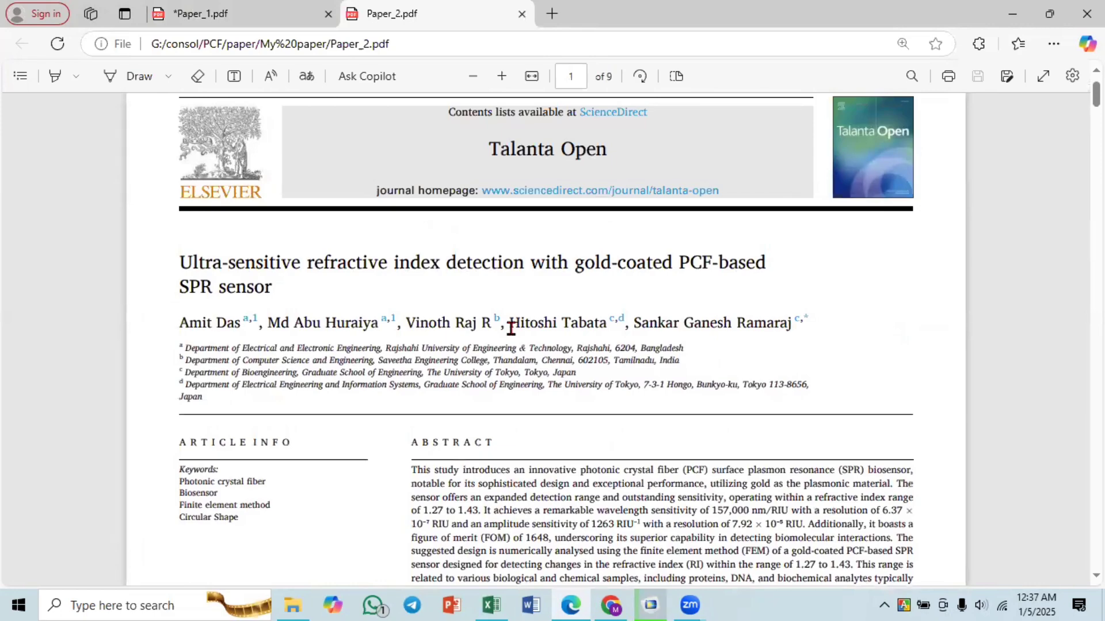
- Look through Paper_2's sensor schematic in Fig. 1, its loss and refractive index curves, and the performance values in Table 1
scroll(511, 328, down, 8)
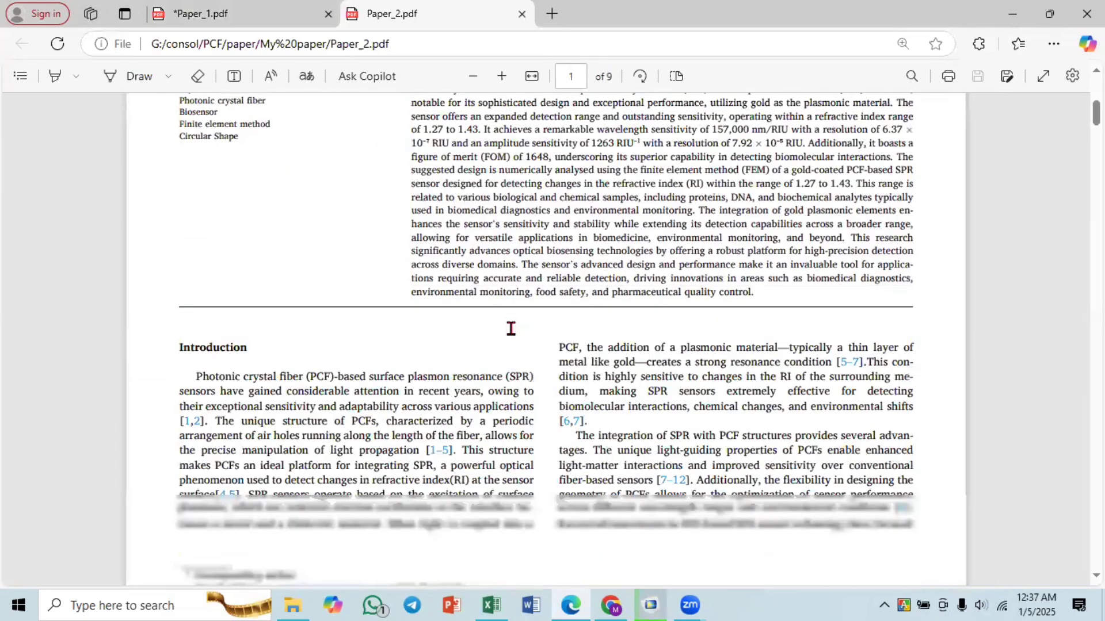
scroll(511, 328, down, 10)
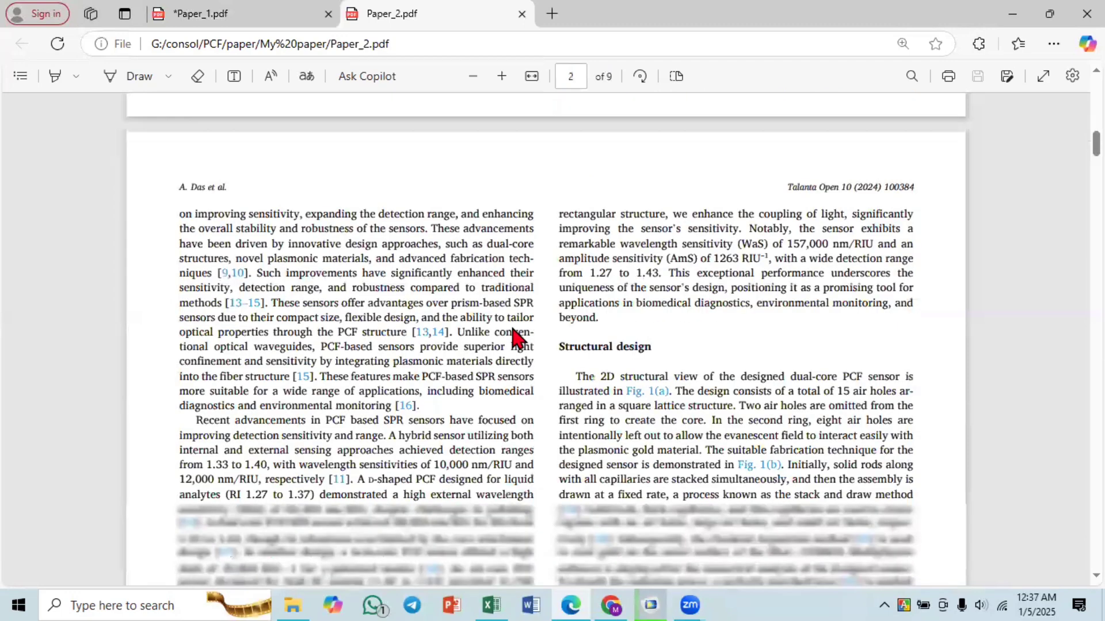
scroll(514, 337, down, 8)
scroll(514, 336, down, 5)
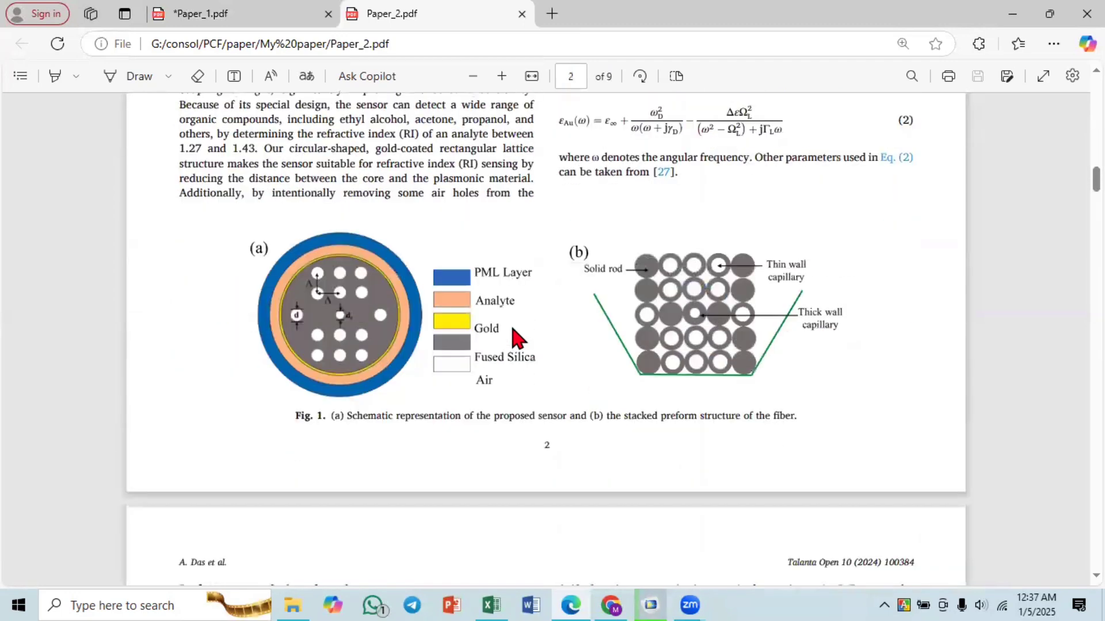
scroll(357, 320, down, 5)
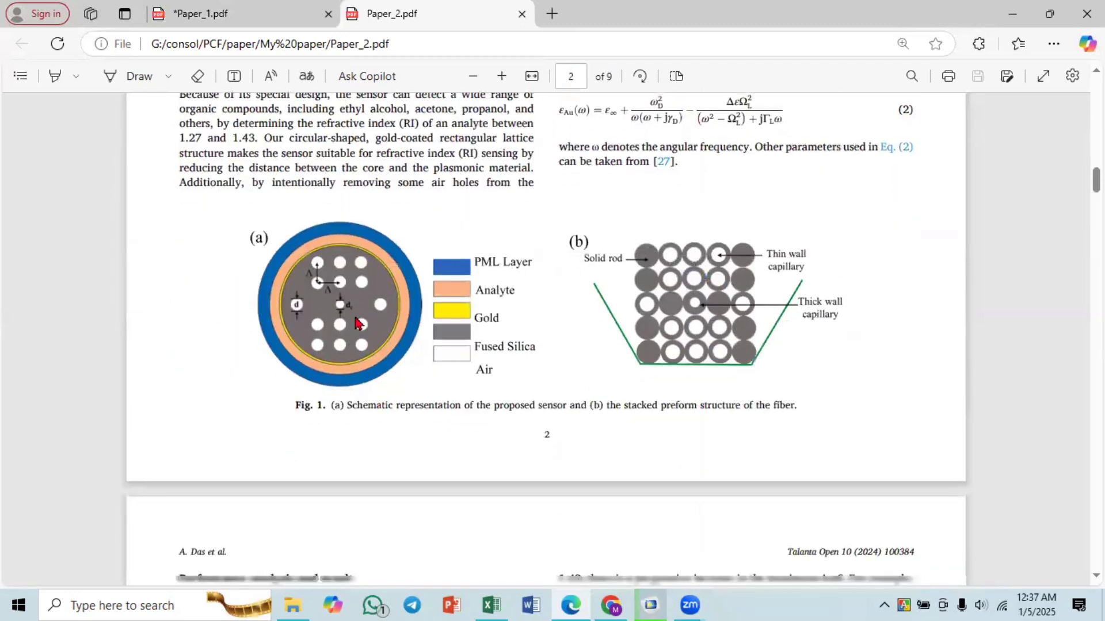
scroll(357, 325, down, 10)
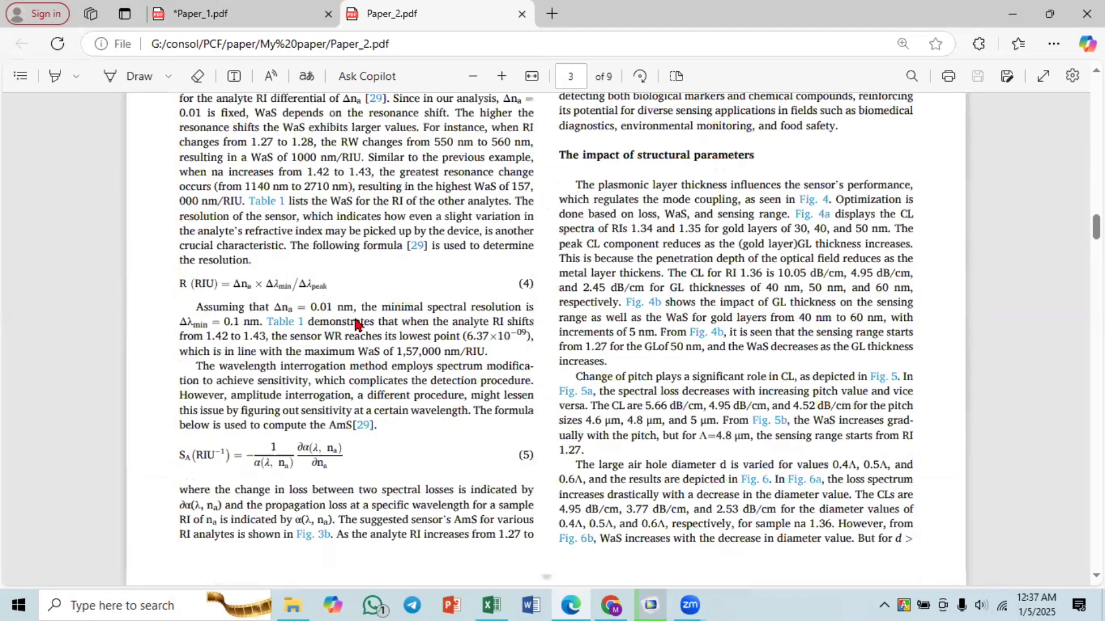
scroll(357, 323, down, 15)
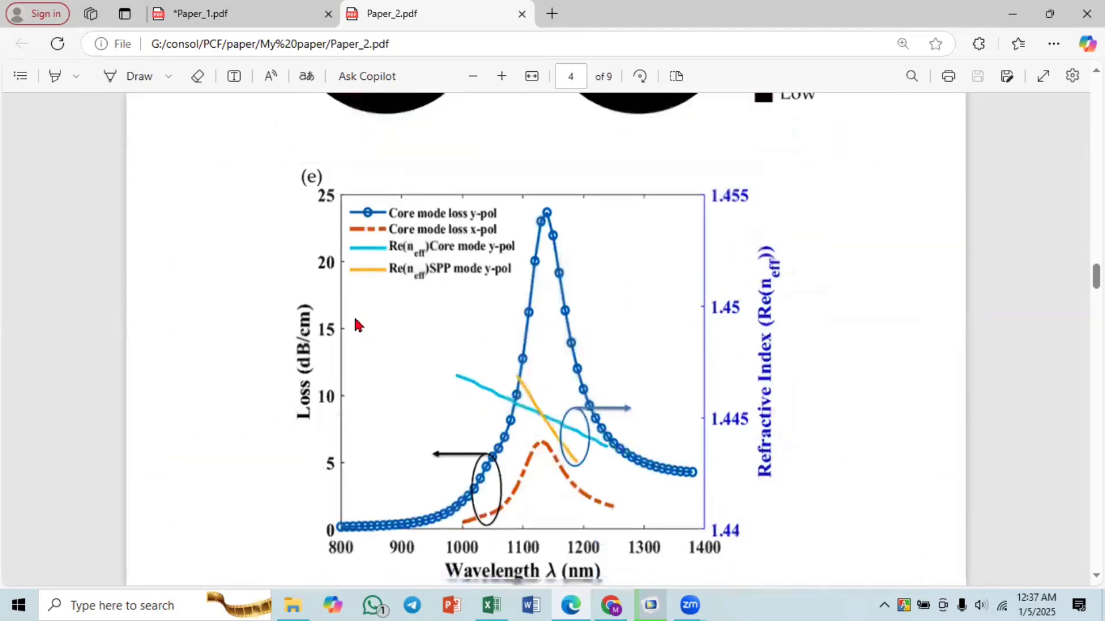
scroll(355, 324, down, 14)
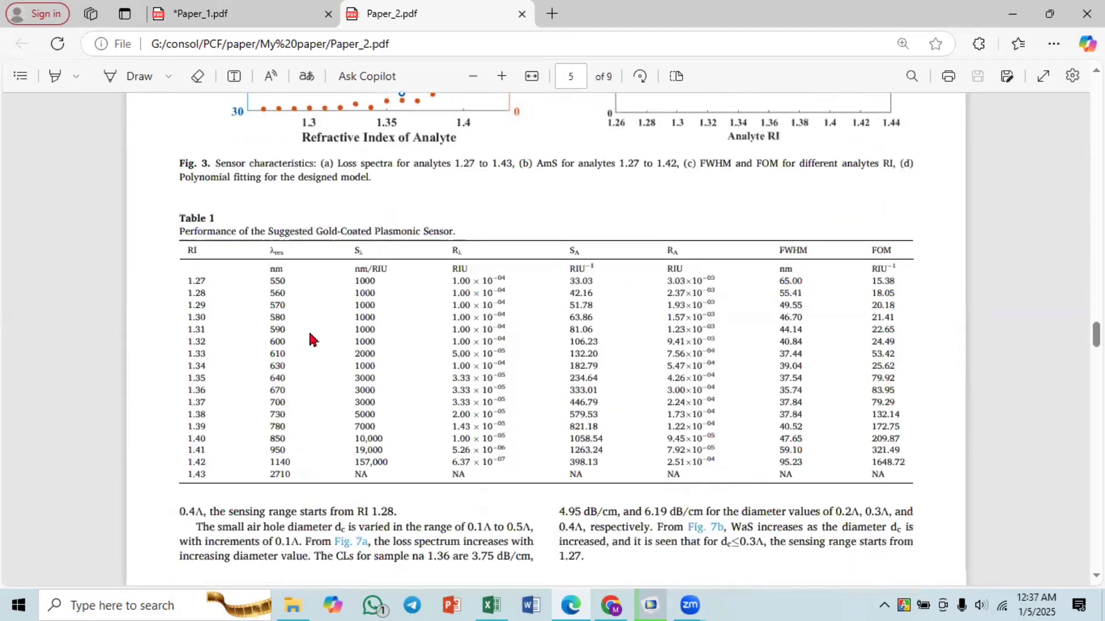
scroll(345, 323, down, 2)
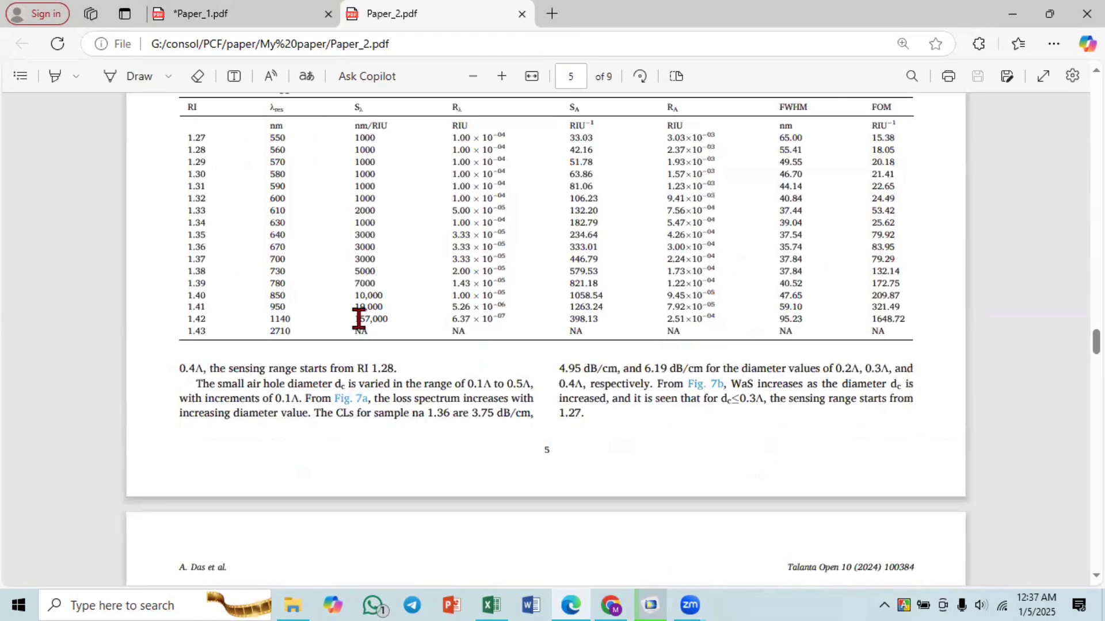
- Highlight the wavelength sensitivity and the analyte RI in the 1.42 row of Paper_2's Table 1
drag(357, 318, 388, 320)
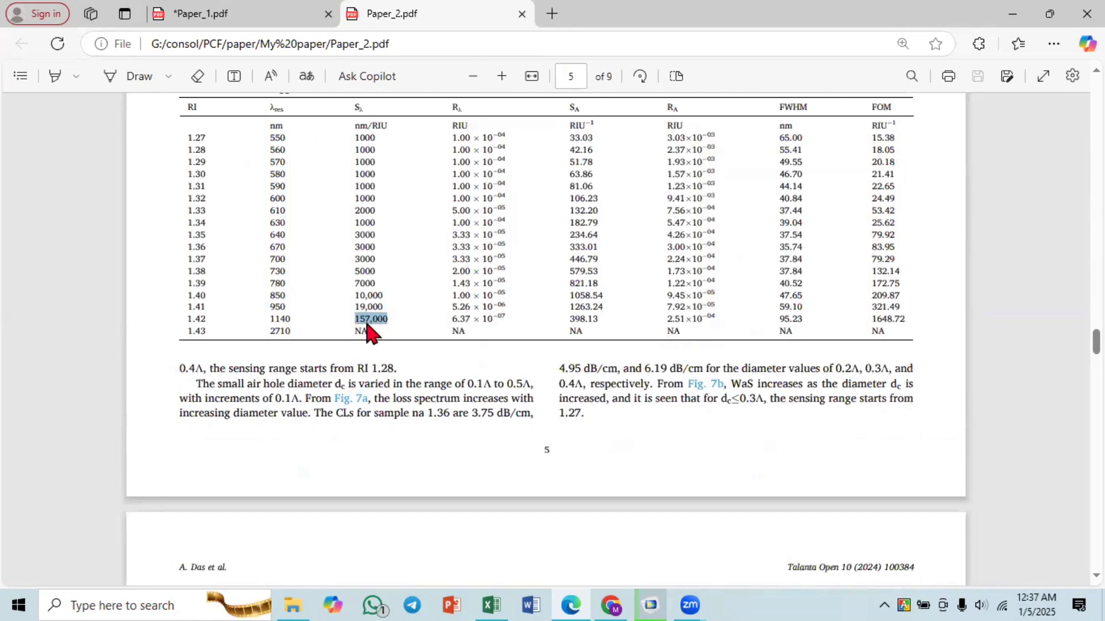
click(377, 322)
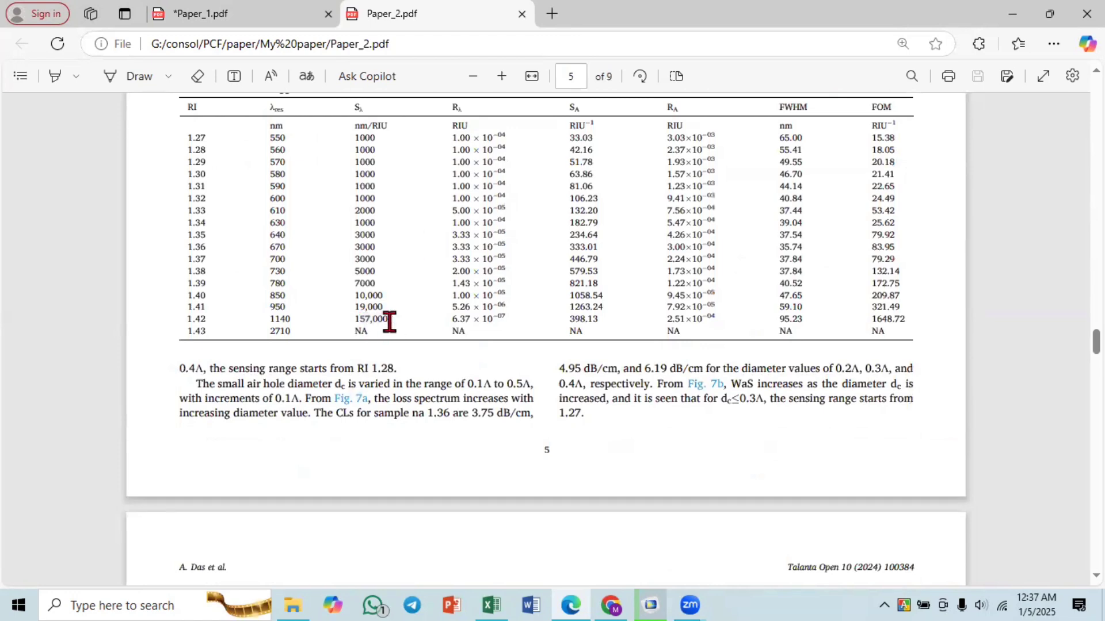
double_click(387, 320)
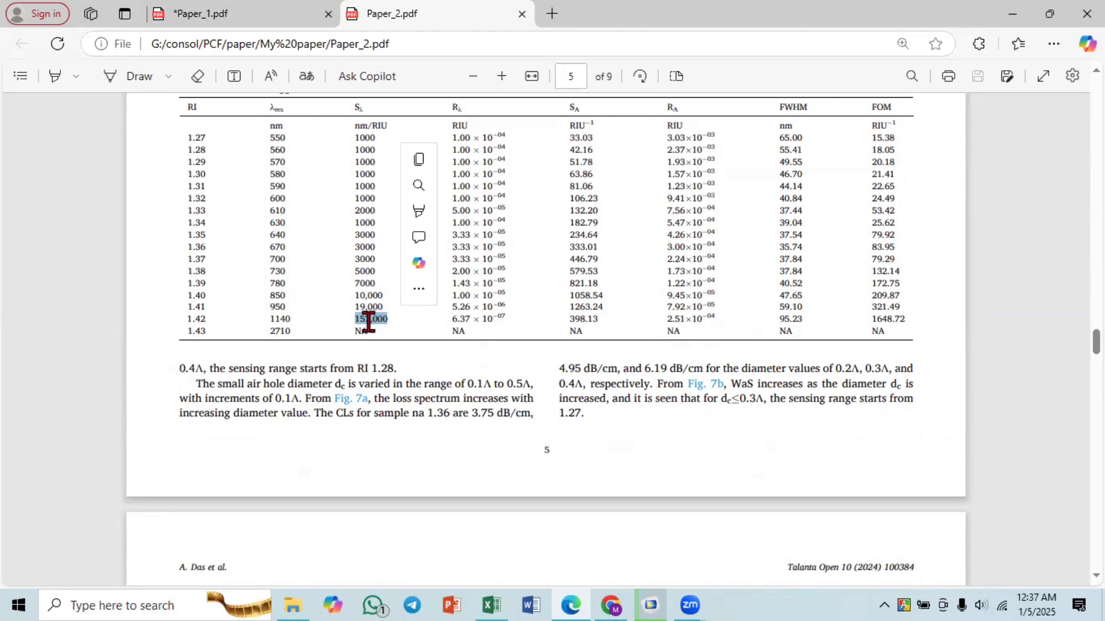
scroll(369, 322, up, 1)
mouse_move(362, 400)
mouse_down()
mouse_move(388, 399)
mouse_move(361, 399)
mouse_up()
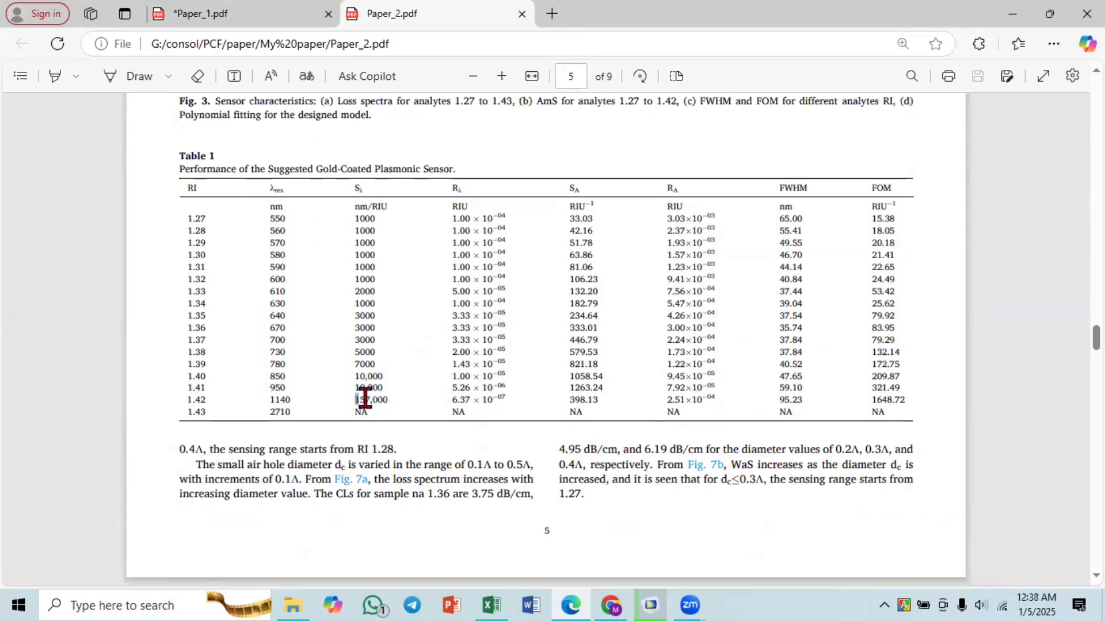
mouse_move(188, 388)
mouse_down()
mouse_move(208, 403)
mouse_move(185, 395)
mouse_up()
click(208, 403)
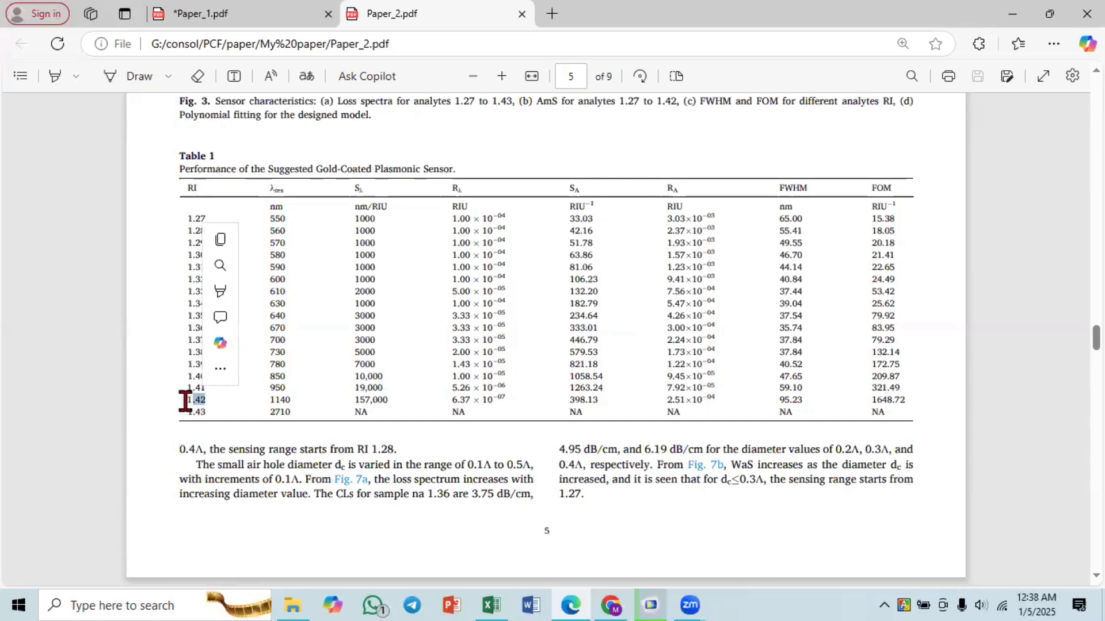
click(184, 401)
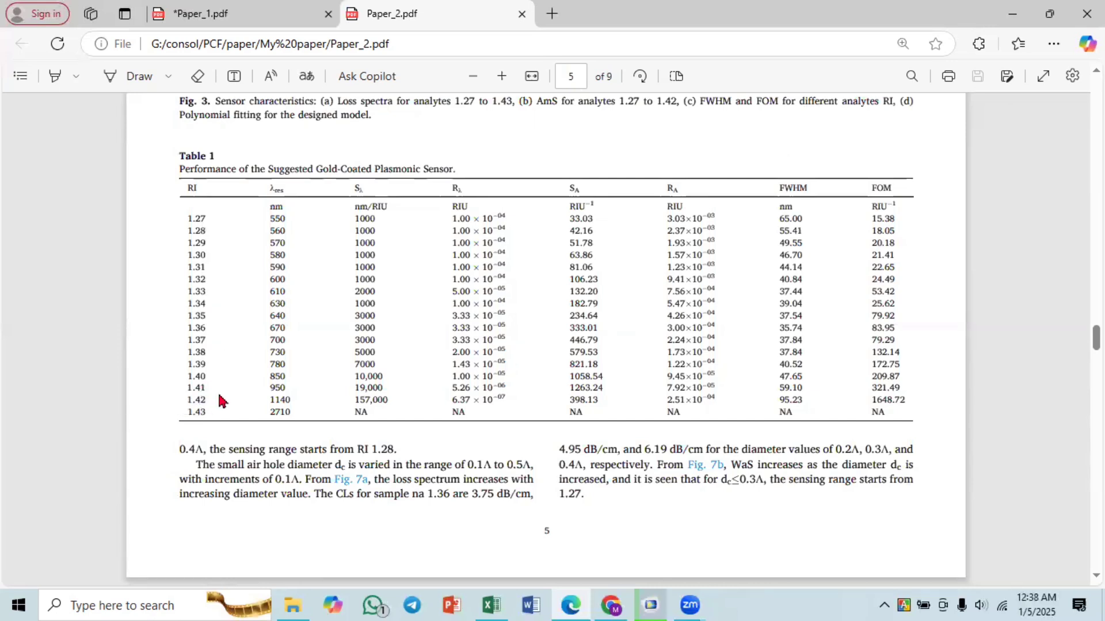
- Open Paper_3 from the My paper folder in File Explorer and read its title and abstract
click(290, 595)
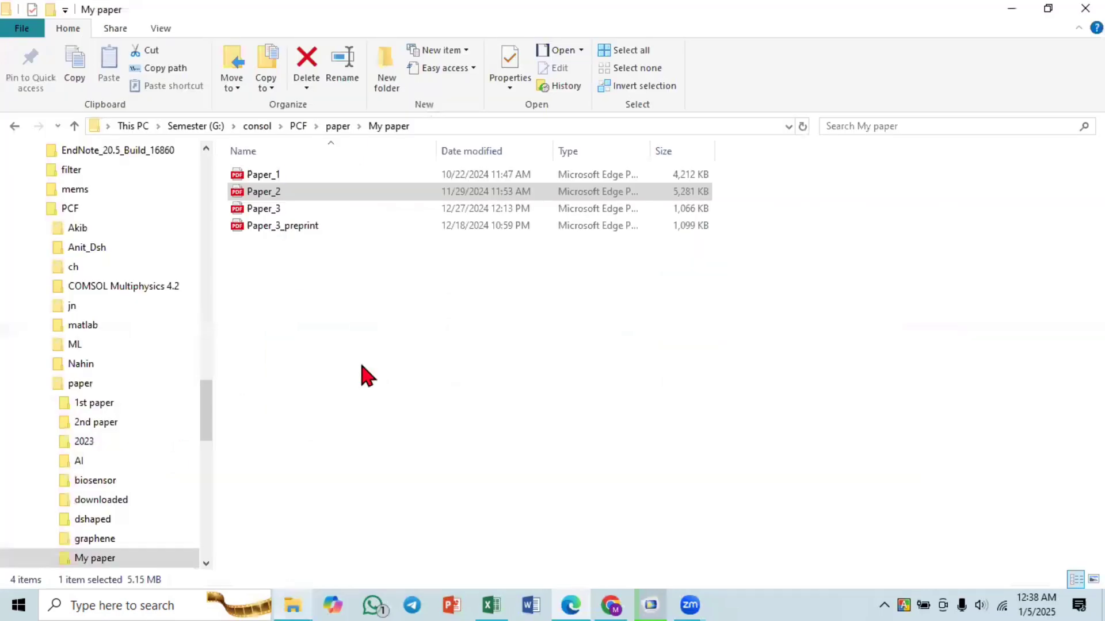
double_click(305, 210)
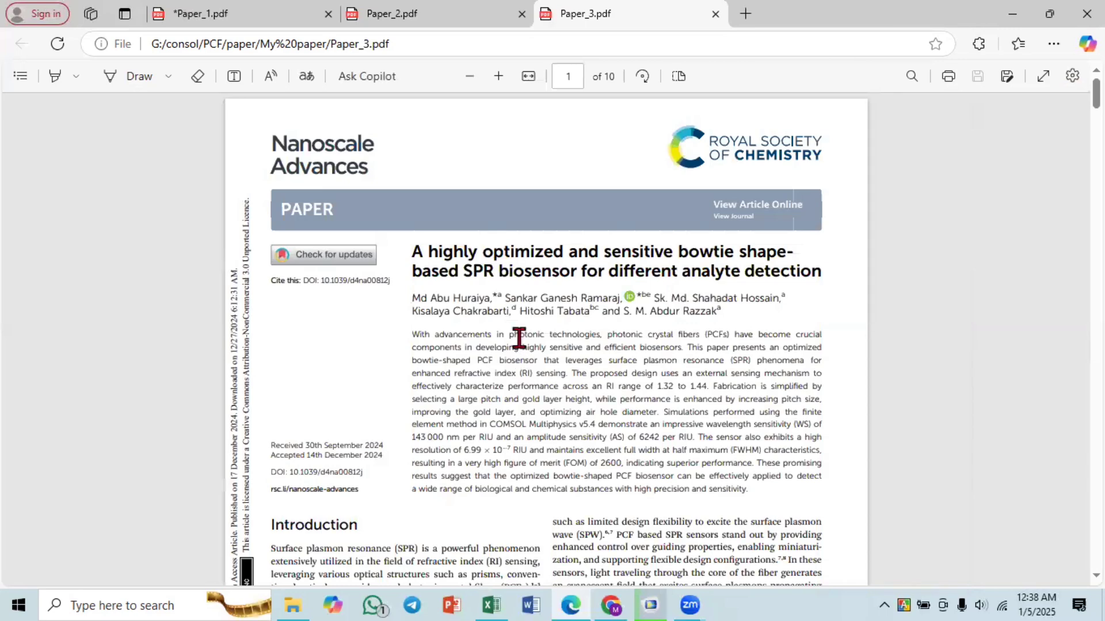
scroll(562, 334, down, 1)
scroll(563, 331, down, 1)
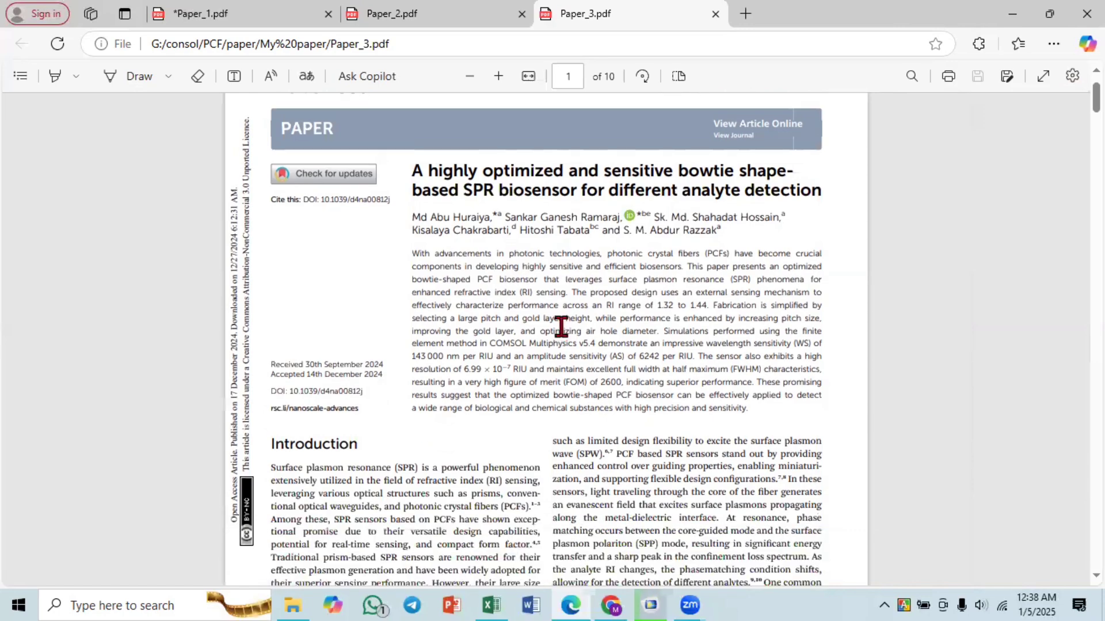
scroll(561, 326, down, 1)
scroll(592, 309, up, 3)
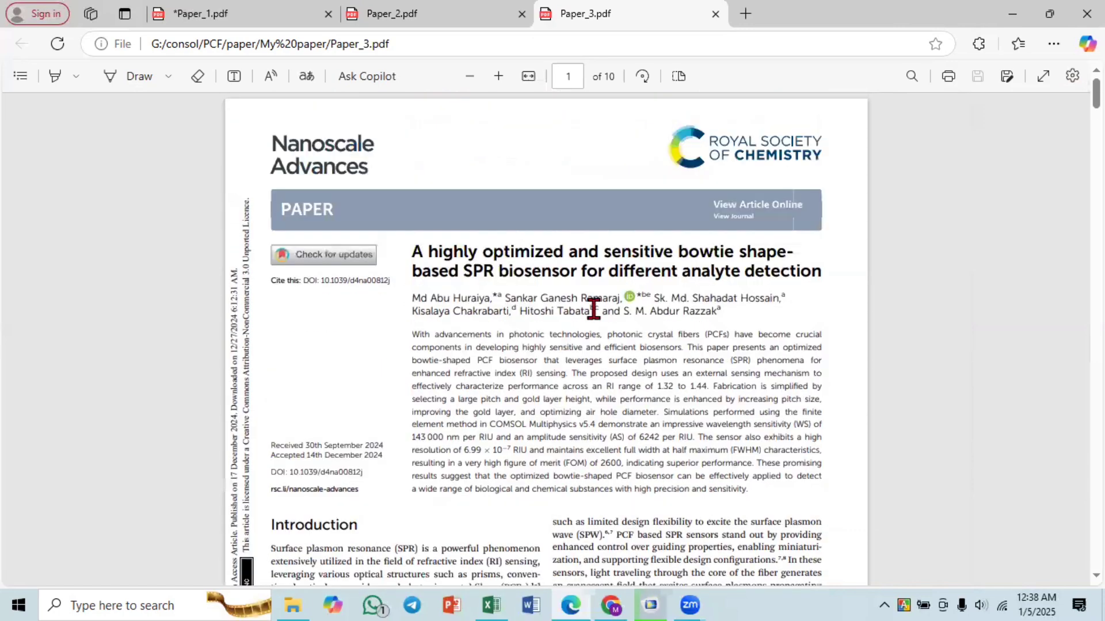
- Examine the bowtie-shaped sensor structure and its mesh plot in Paper_3's Fig. 1
scroll(533, 342, down, 3)
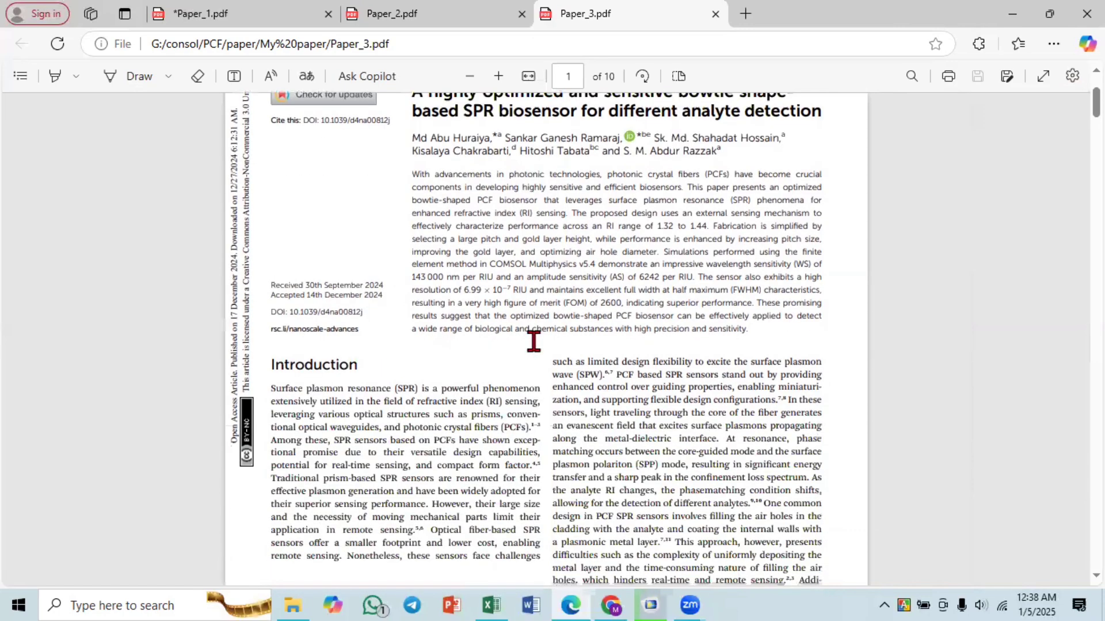
scroll(533, 342, down, 12)
scroll(534, 341, down, 9)
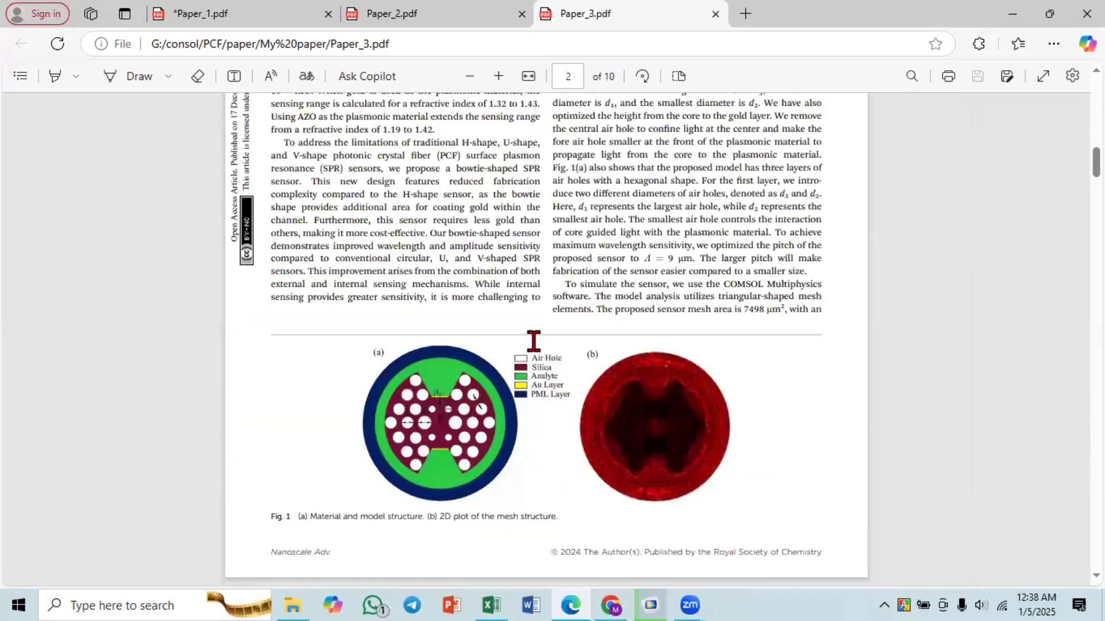
scroll(533, 341, down, 3)
scroll(534, 342, down, 1)
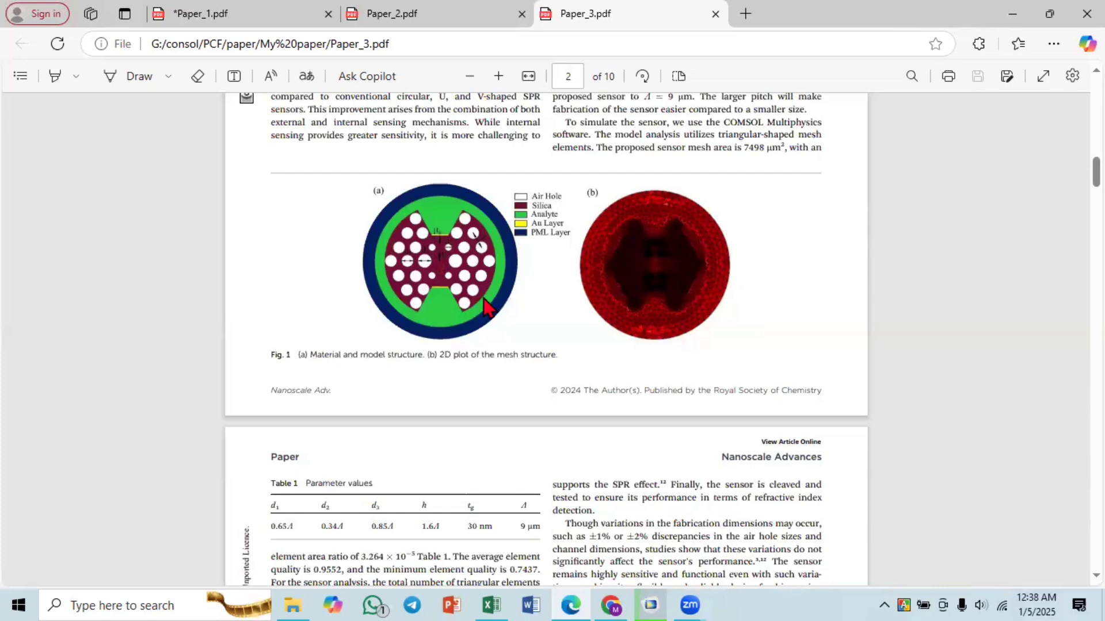
- Compare the V-shaped sensor schematic in Paper_1's Figure 1 with the bowtie structure in Paper_3's Fig. 1
click(214, 12)
scroll(400, 339, up, 8)
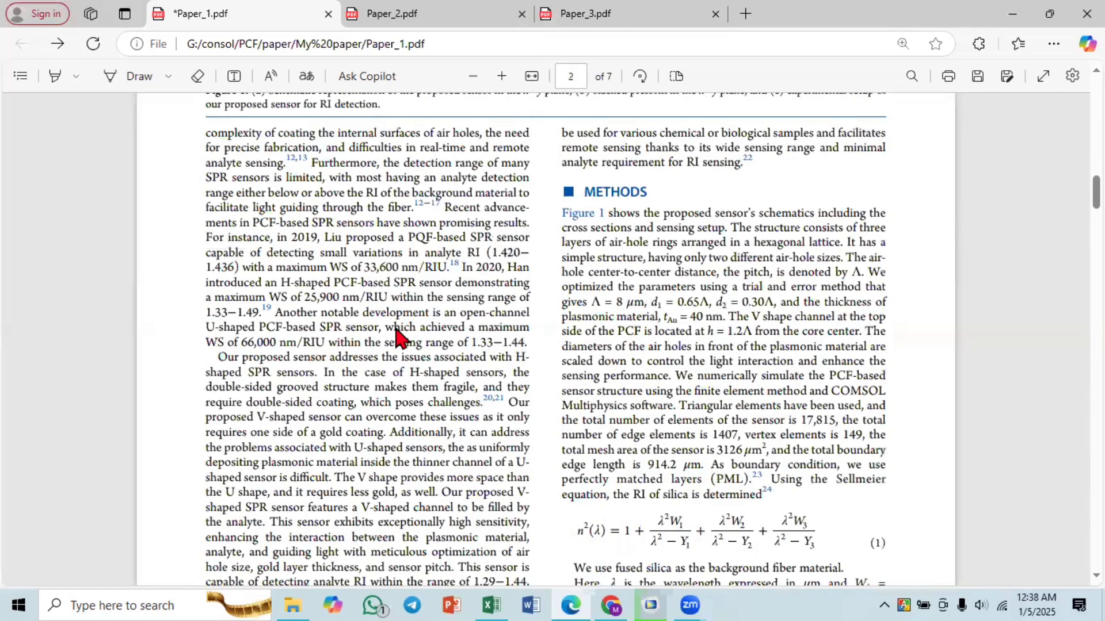
scroll(494, 55, up, 7)
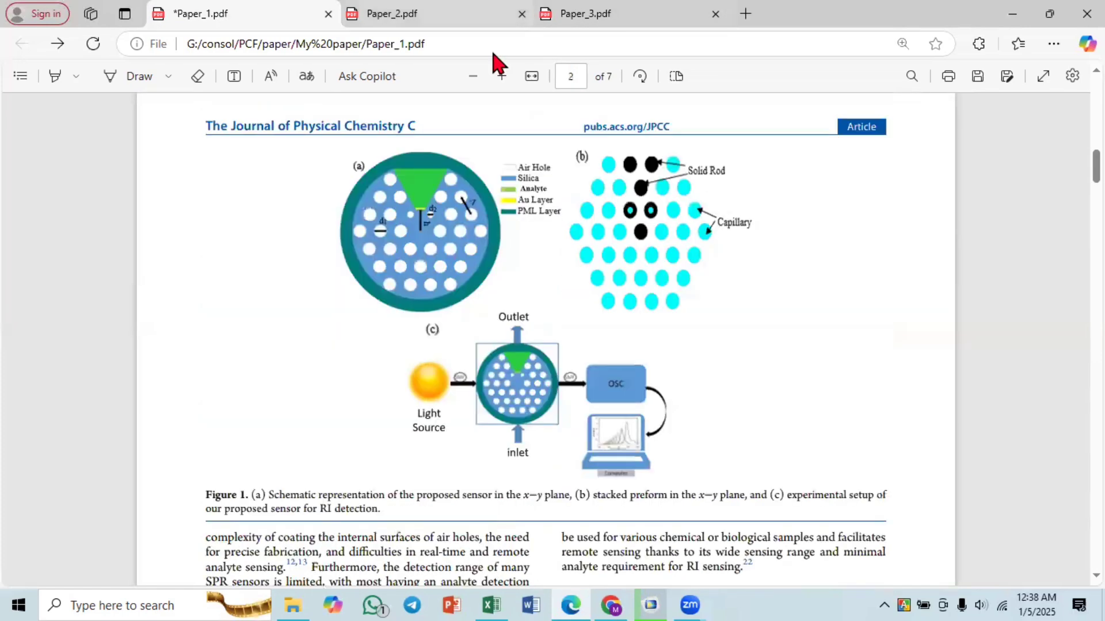
click(564, 15)
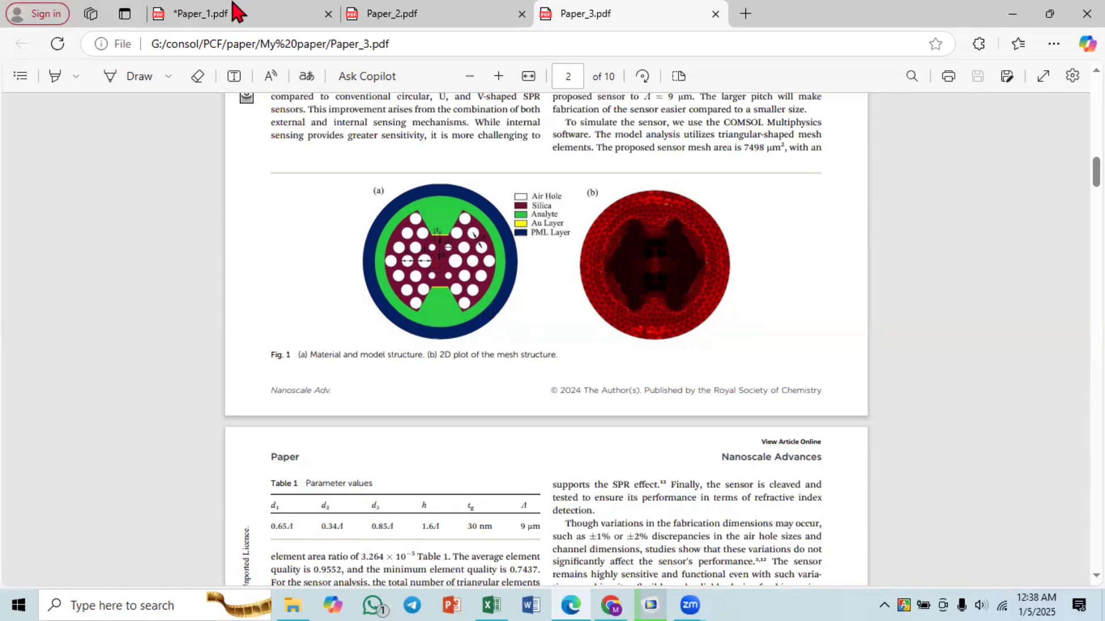
- View the field distributions in Paper_1's Figure 2, and return to Paper_3 to examine Fig. 1 and the Table 1 parameter values
key(ctrl+Tab)
scroll(498, 386, down, 12)
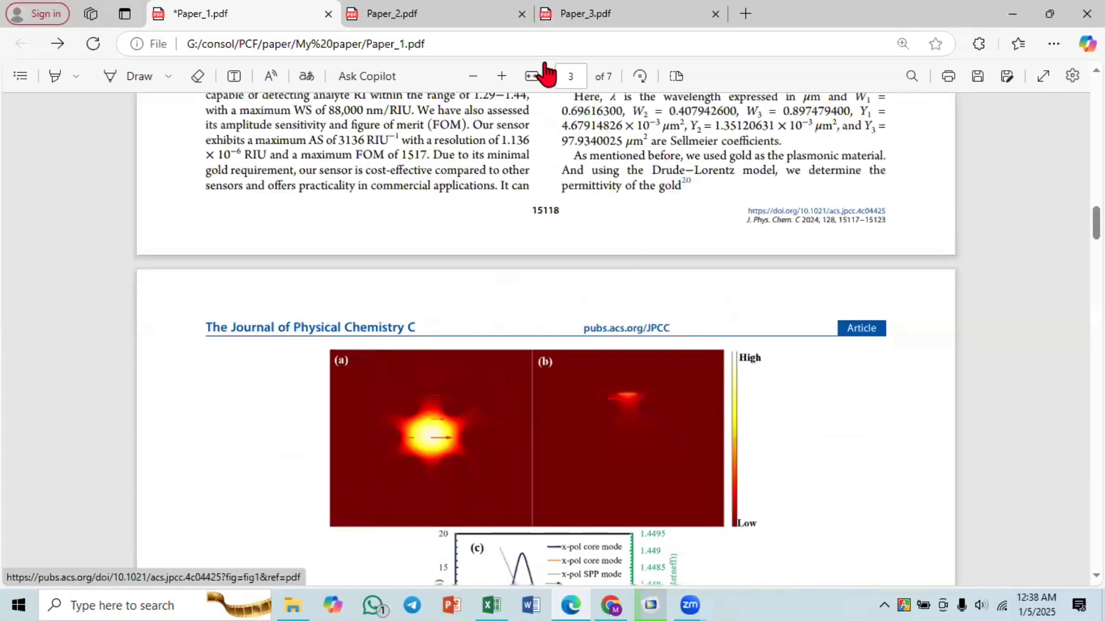
scroll(547, 72, down, 5)
key(ctrl+shift+Tab)
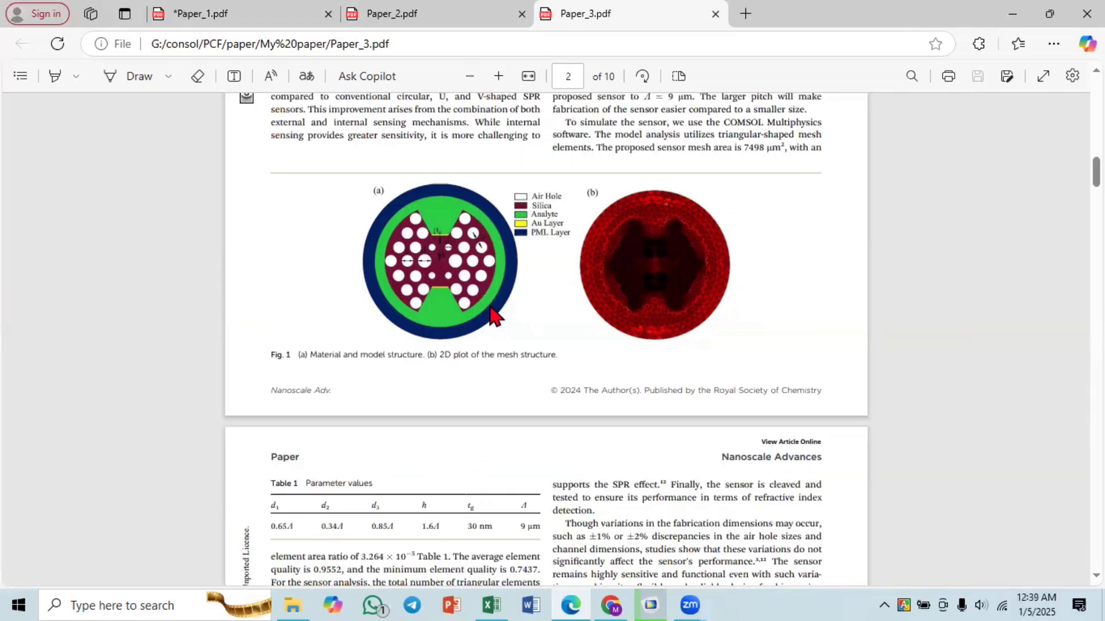
scroll(473, 294, down, 2)
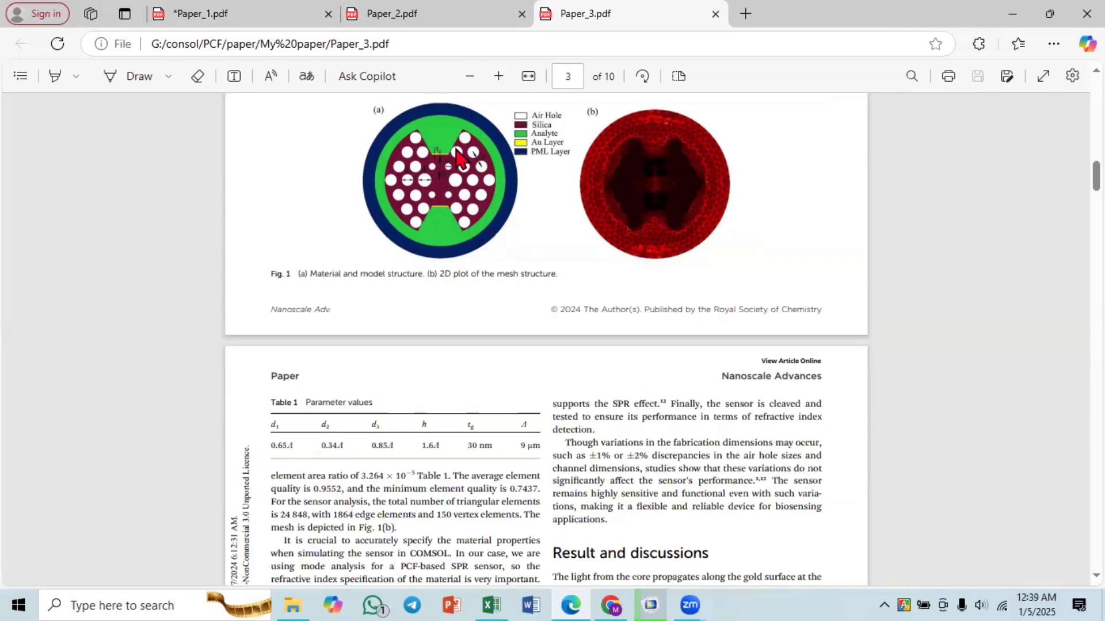
- Read Paper_3's gold and silica material equations, and highlight the wavelength sensitivity for RI 1.43 in its performance table
scroll(493, 266, down, 8)
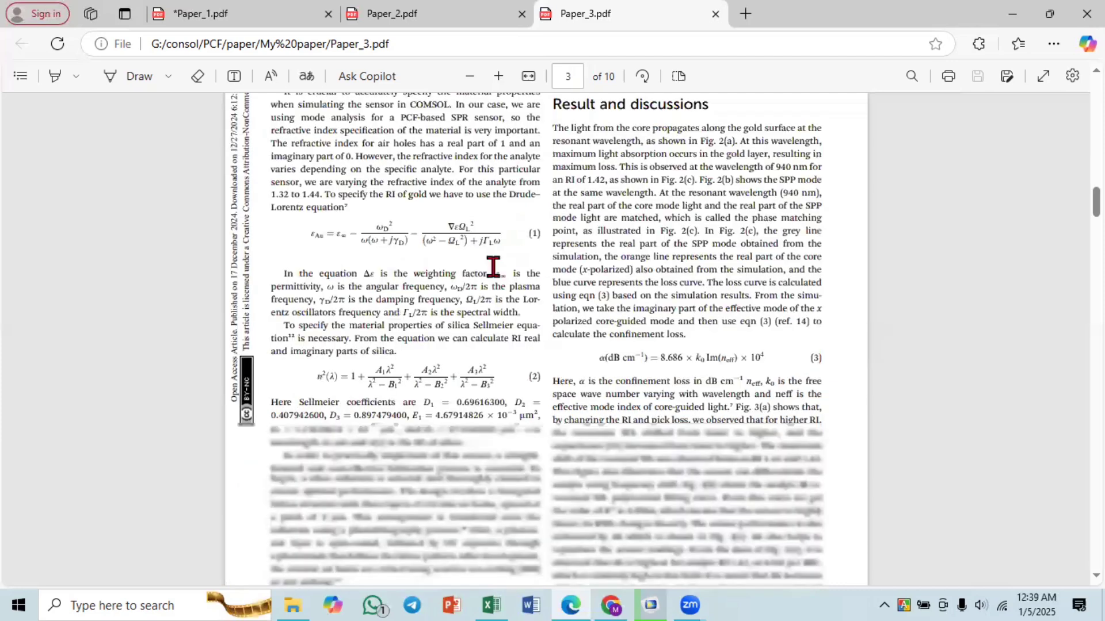
scroll(493, 266, down, 10)
scroll(493, 266, down, 10)
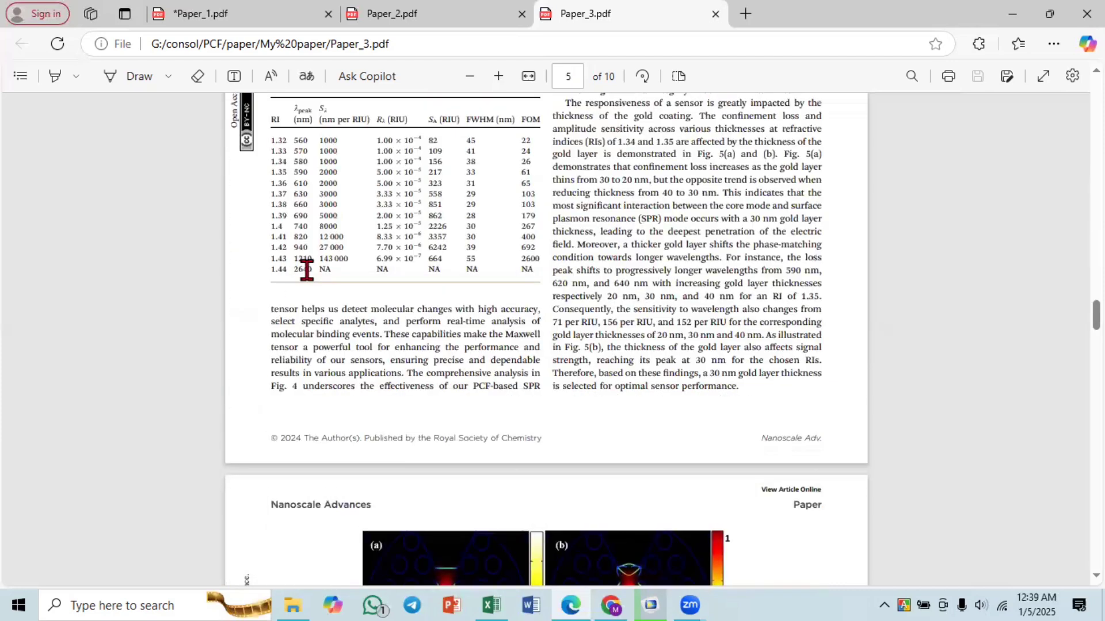
double_click(345, 258)
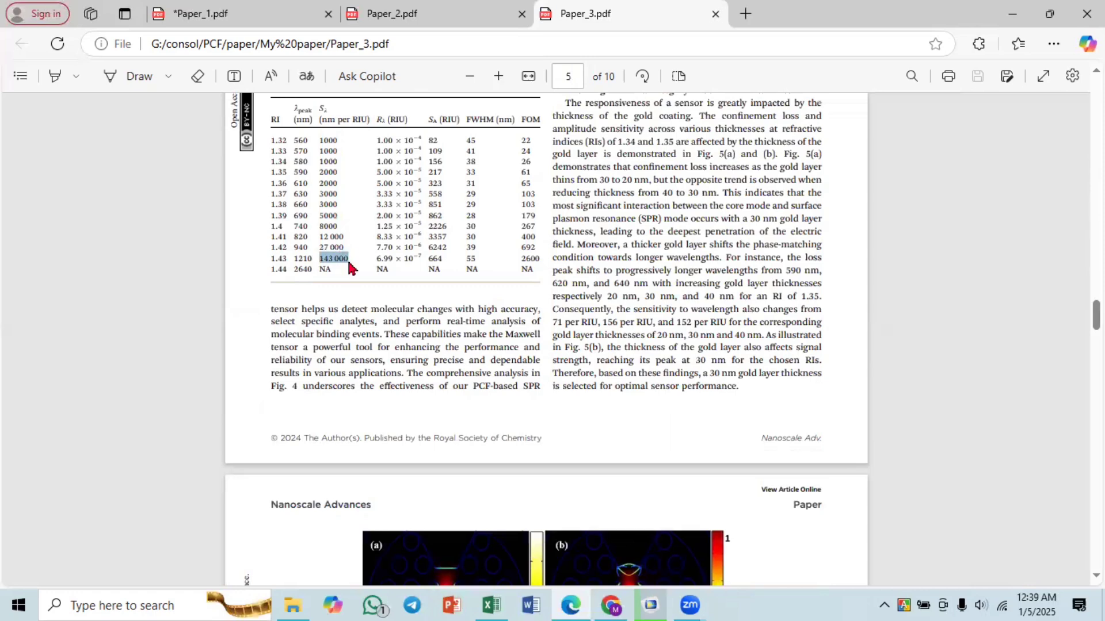
- Compare the RI 1.43 wavelength sensitivity in Paper_1's Table 1 with the same entry in Paper_3's performance table
click(240, 20)
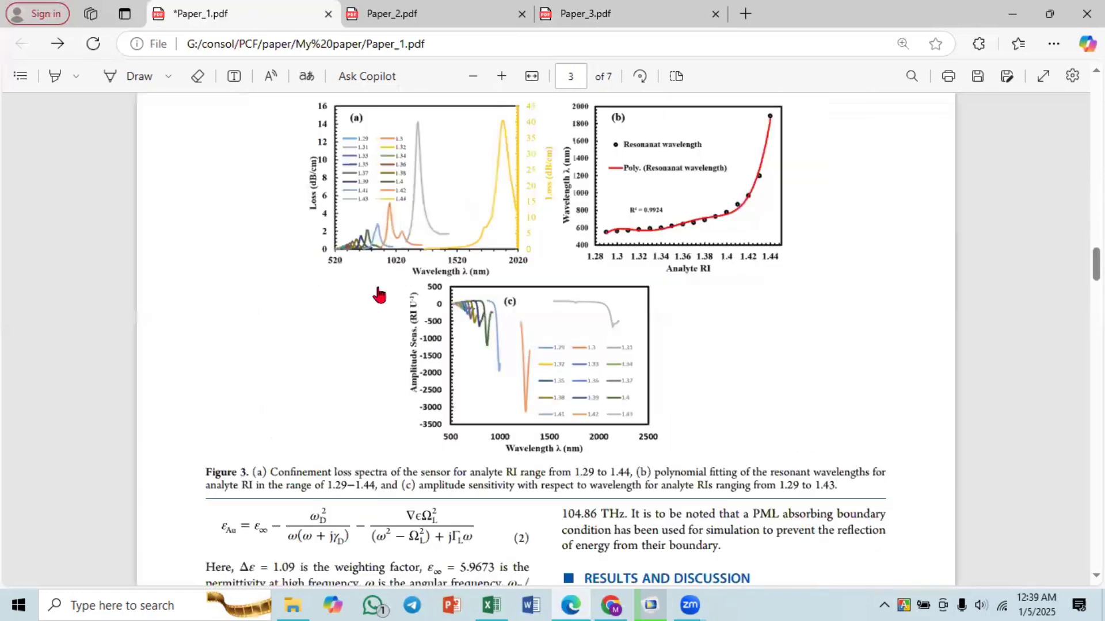
scroll(493, 506, down, 5)
scroll(495, 515, down, 8)
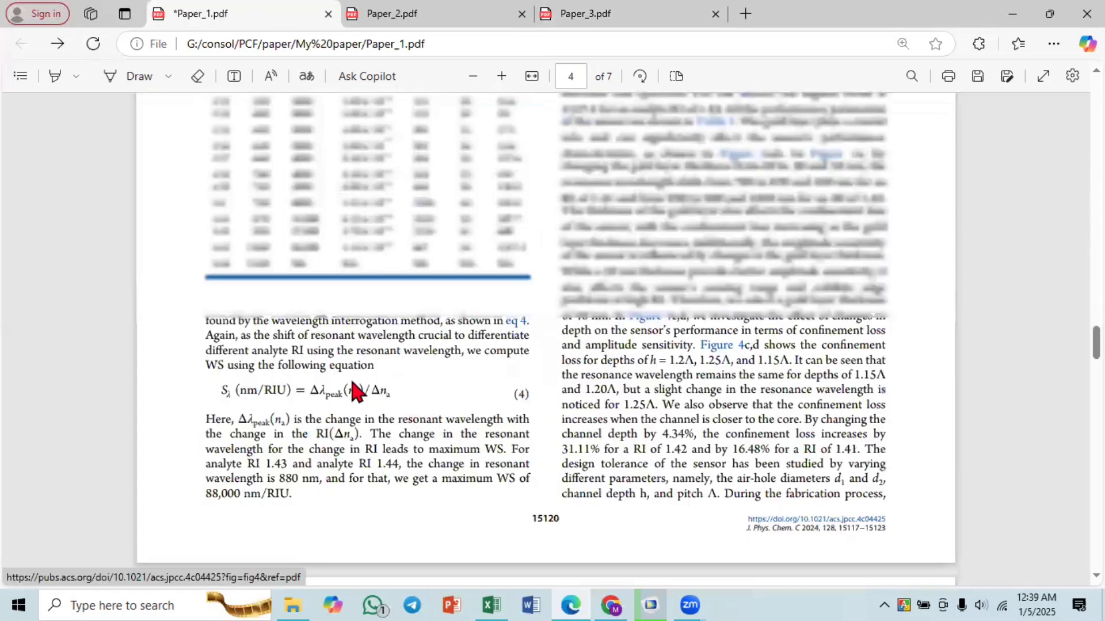
scroll(293, 346, up, 2)
double_click(306, 347)
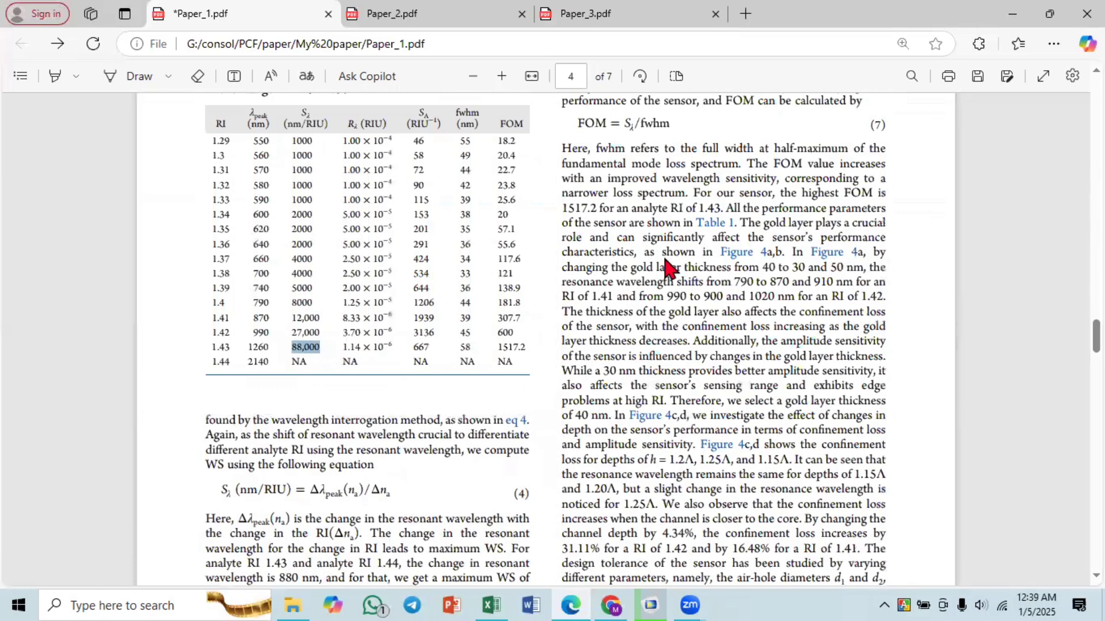
scroll(473, 294, up, 5)
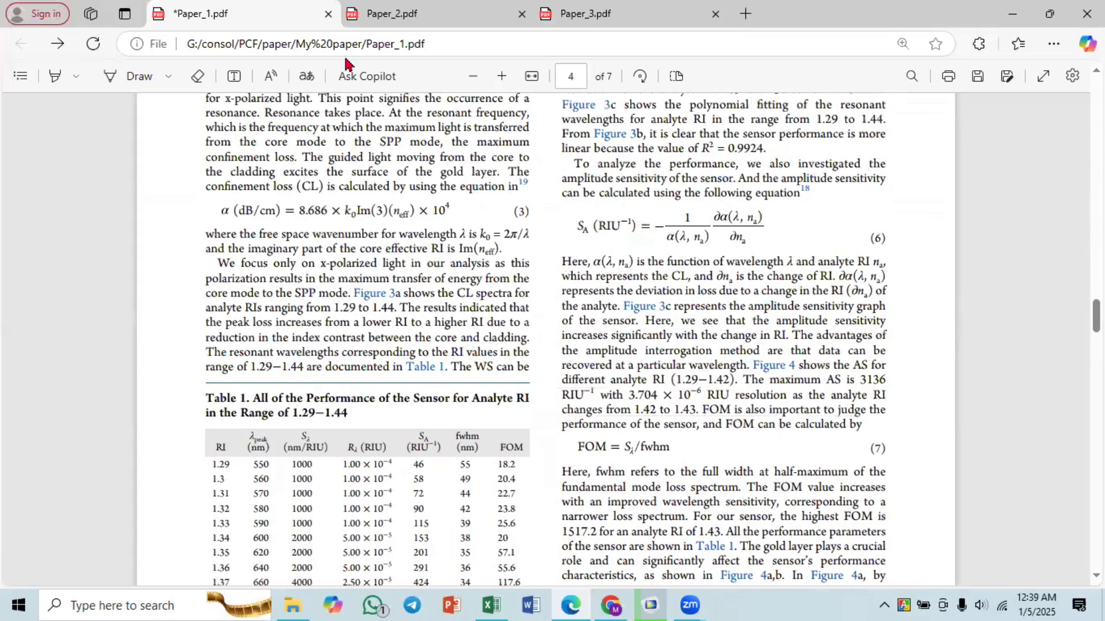
click(586, 20)
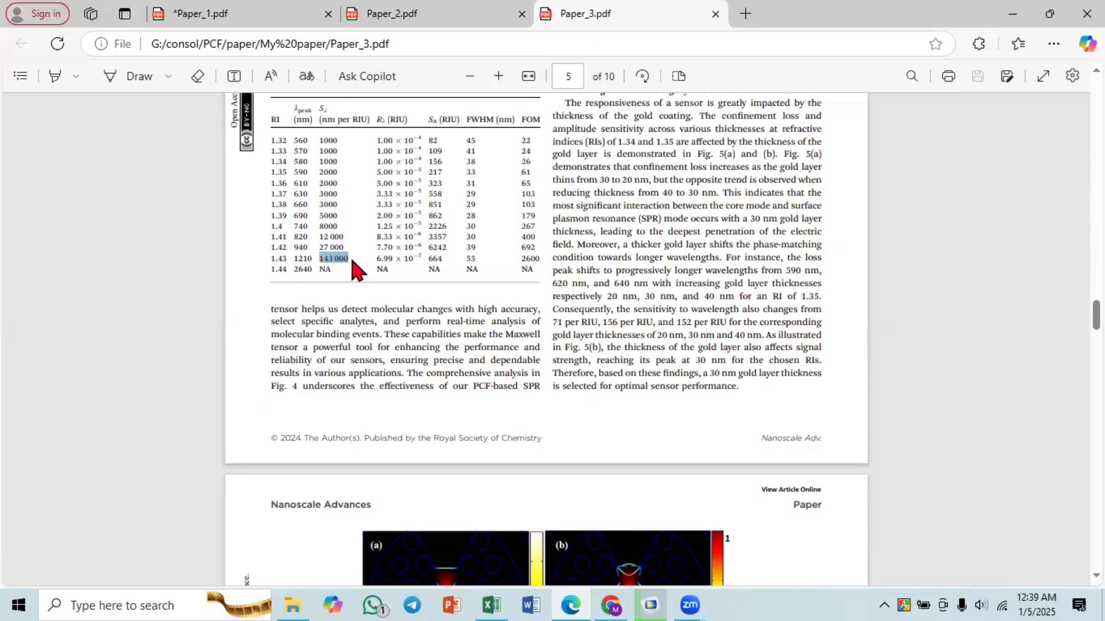
drag(350, 257, 318, 265)
- Review Paper_3's parameter optimization plots in Fig. 5 and the fabrication tolerance plots in Figs. 6 and 7
scroll(367, 306, down, 1)
scroll(366, 306, down, 8)
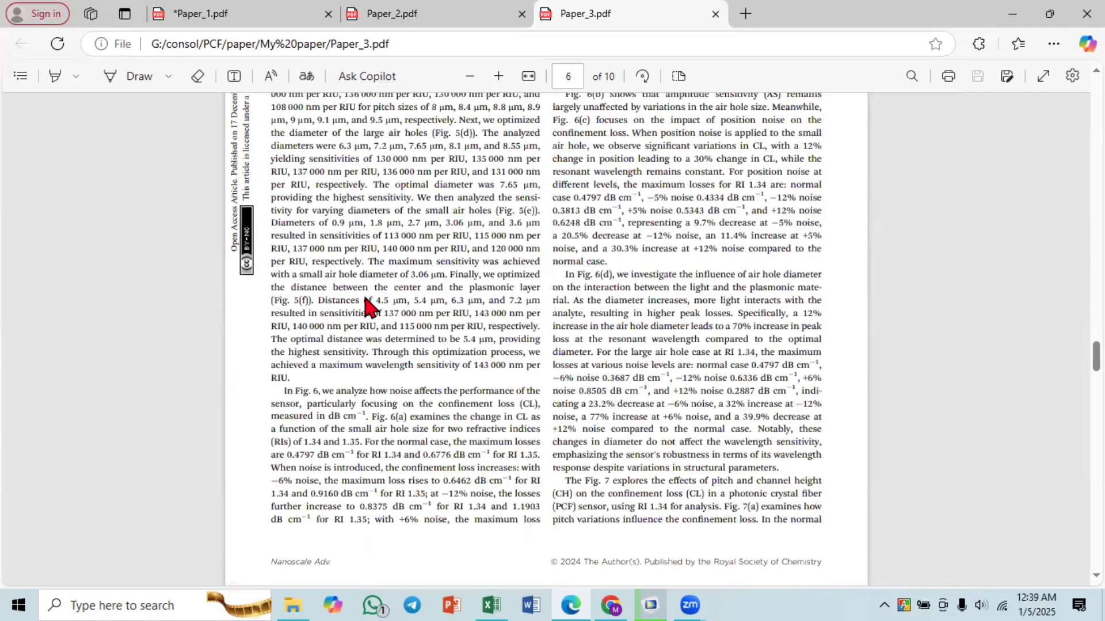
scroll(366, 306, down, 4)
scroll(366, 306, down, 6)
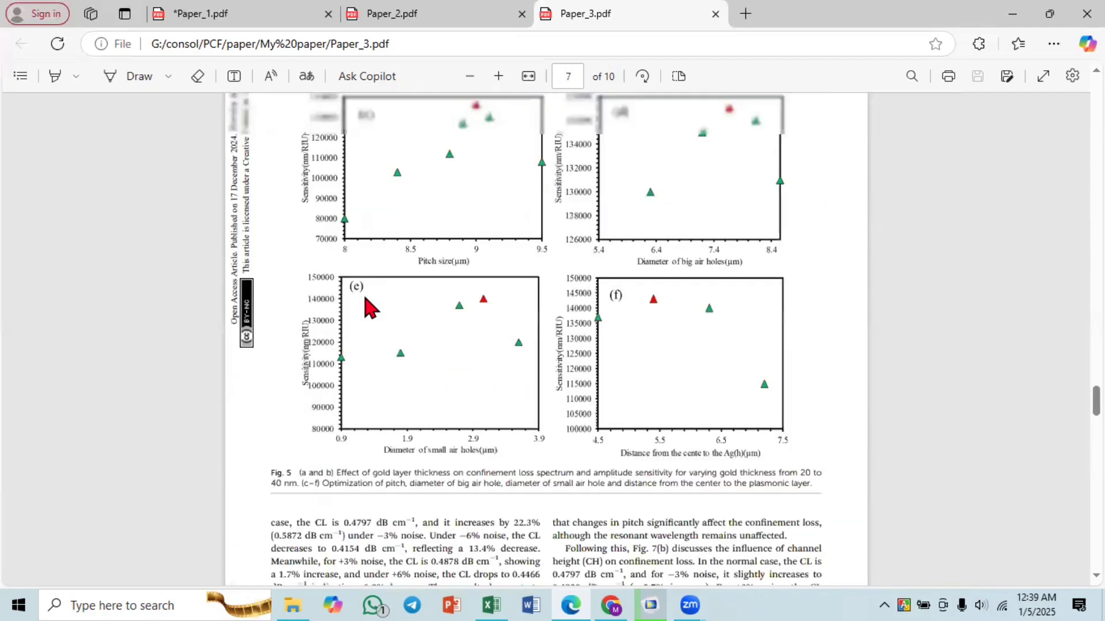
scroll(405, 407, down, 5)
scroll(451, 374, down, 3)
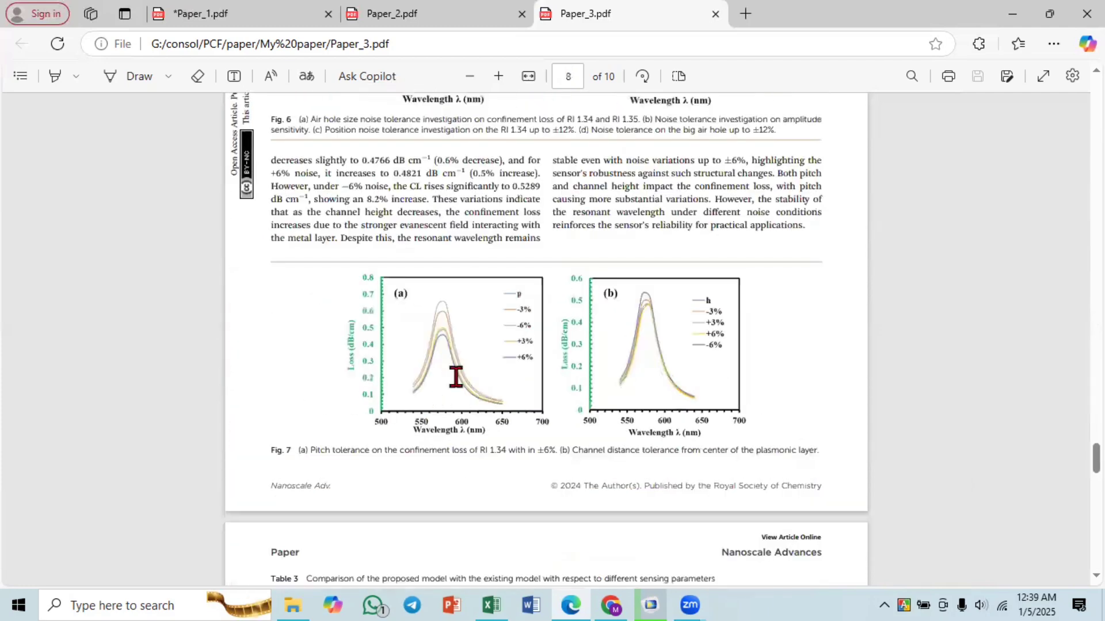
scroll(466, 381, down, 6)
- Return to Paper_3's first page with the title, author list and abstract
scroll(454, 357, up, 15)
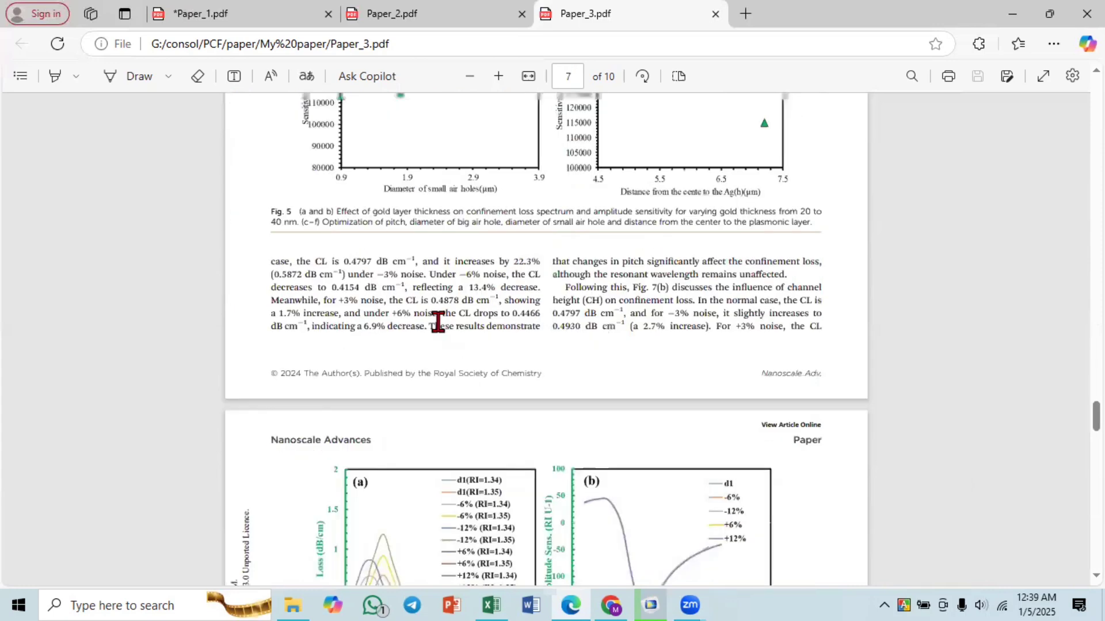
scroll(443, 328, up, 15)
scroll(443, 331, up, 5)
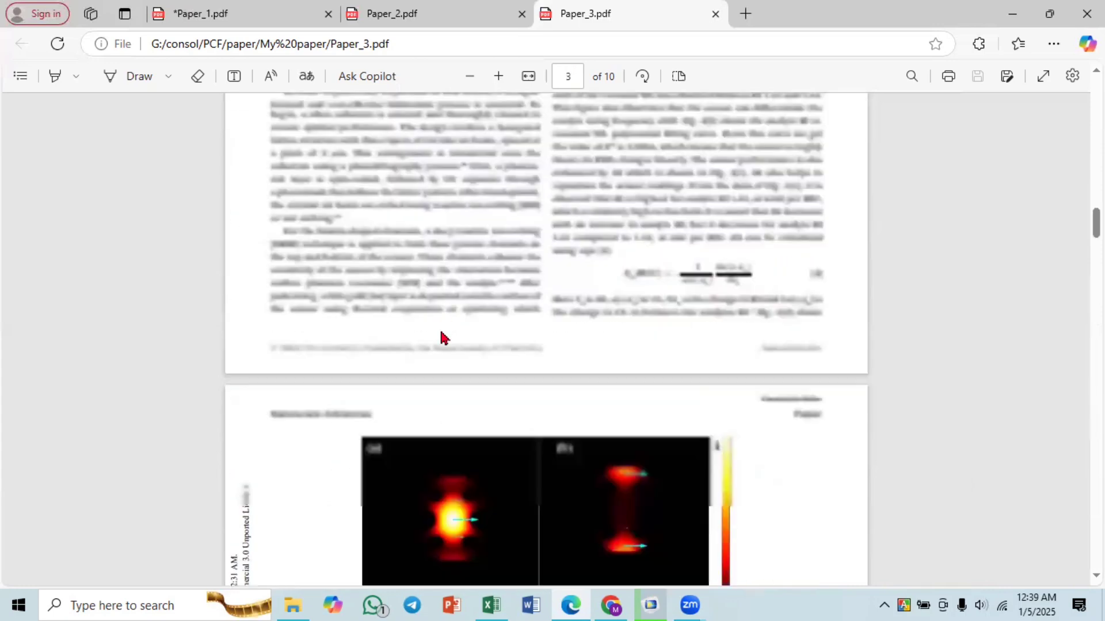
scroll(441, 340, up, 8)
scroll(415, 345, up, 8)
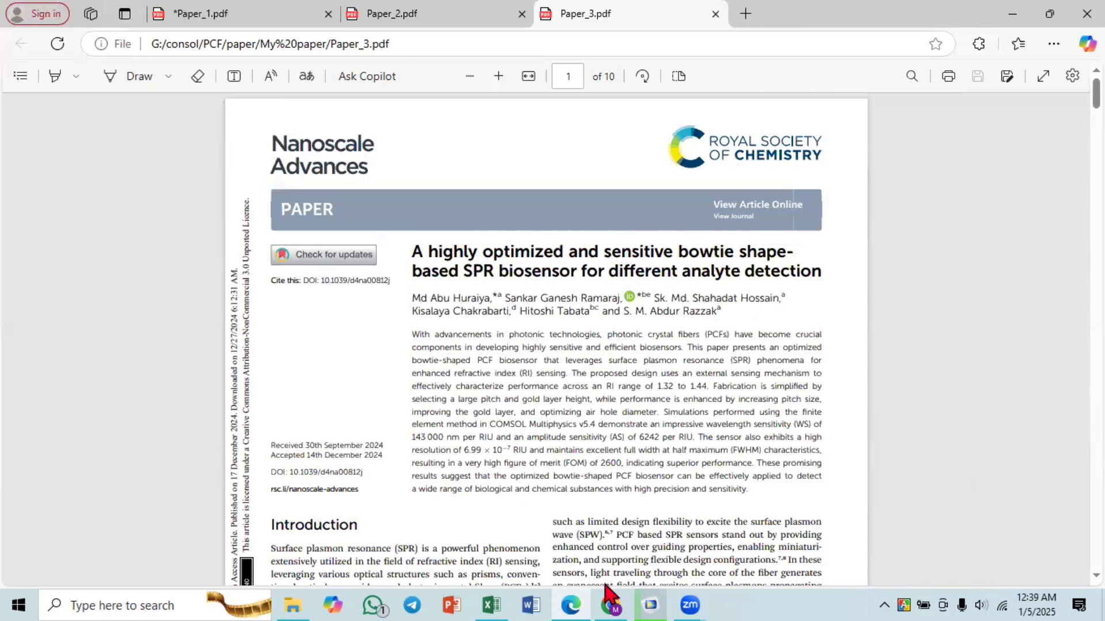
- Switch to Chrome and search Google in a new tab for the name of Paper_3's first author
click(610, 604)
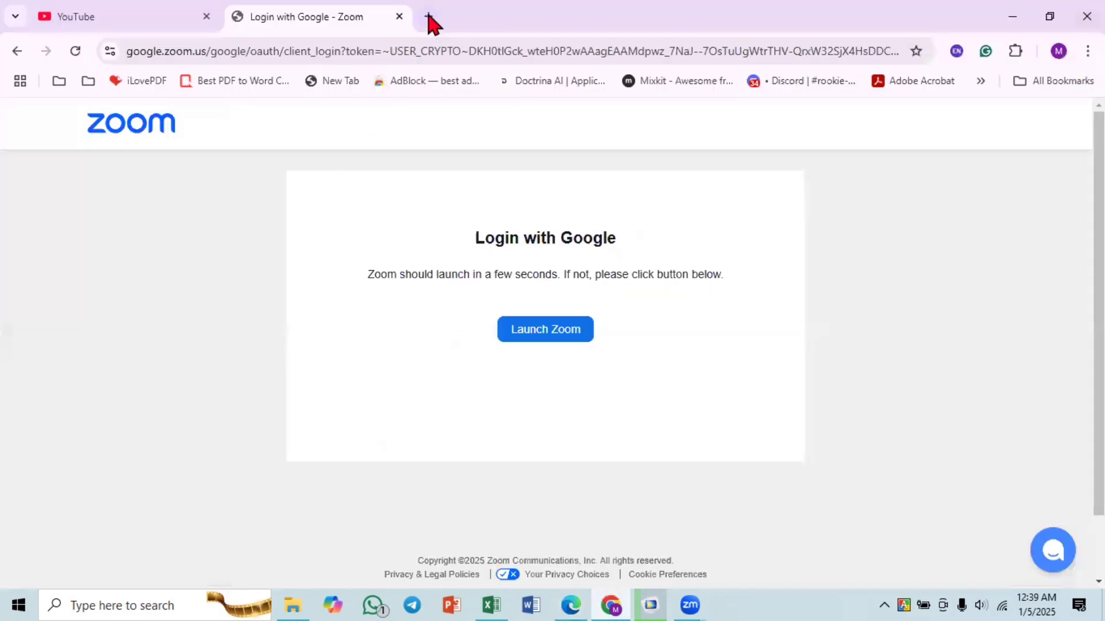
key(ctrl+t)
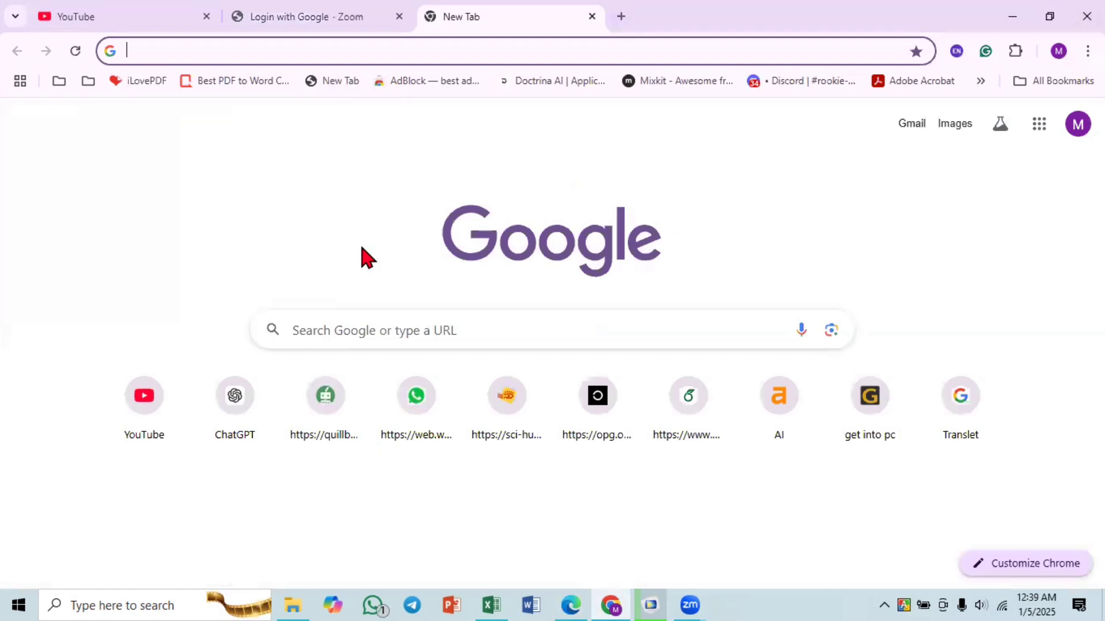
text(md abu)
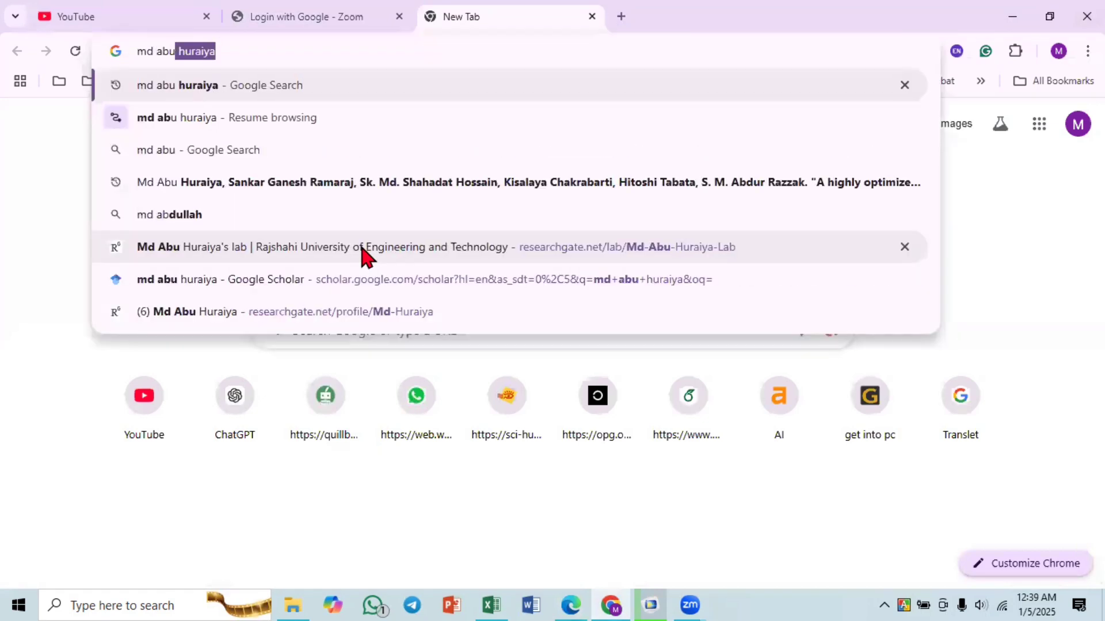
text( hura)
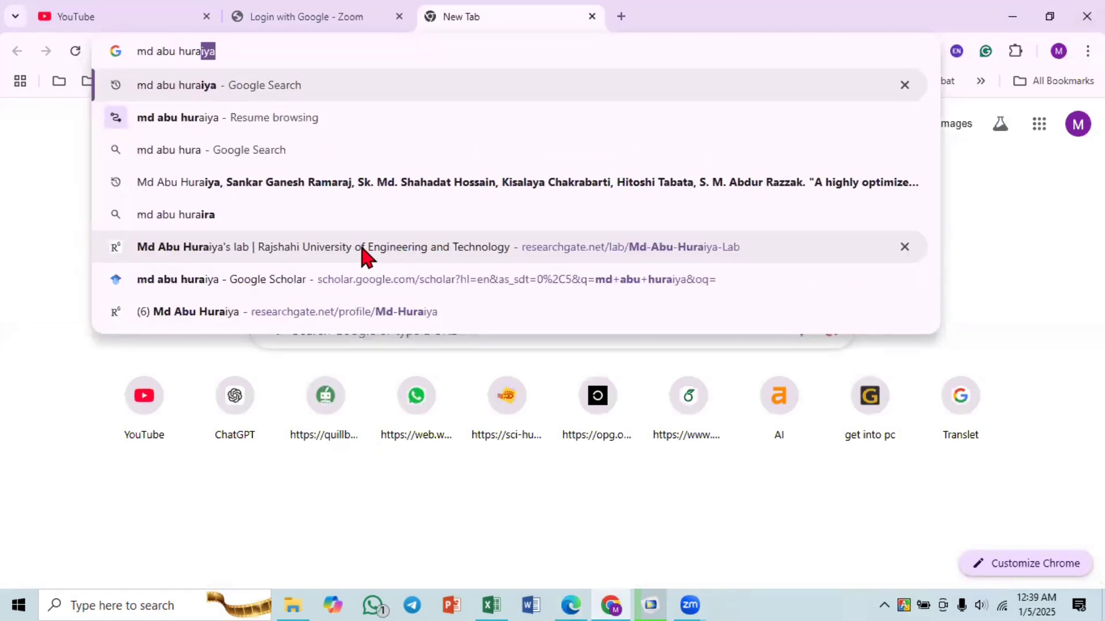
text(iya)
key(Return)
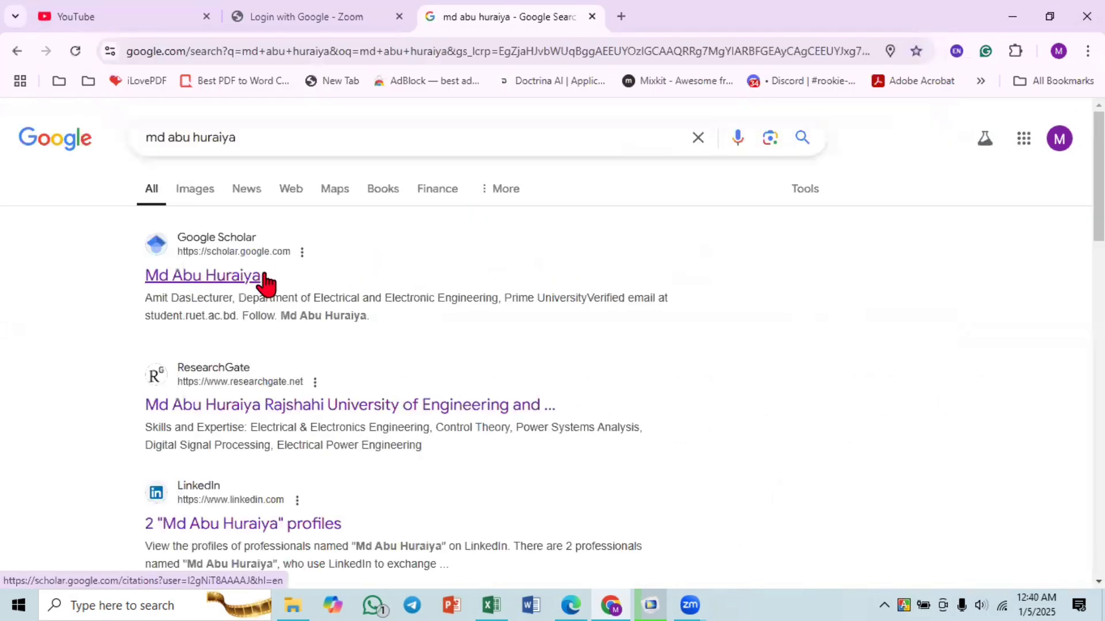
- Go to the author's ResearchGate profile and open the newest bowtie-shaped SPR biosensor article from the research items
click(247, 402)
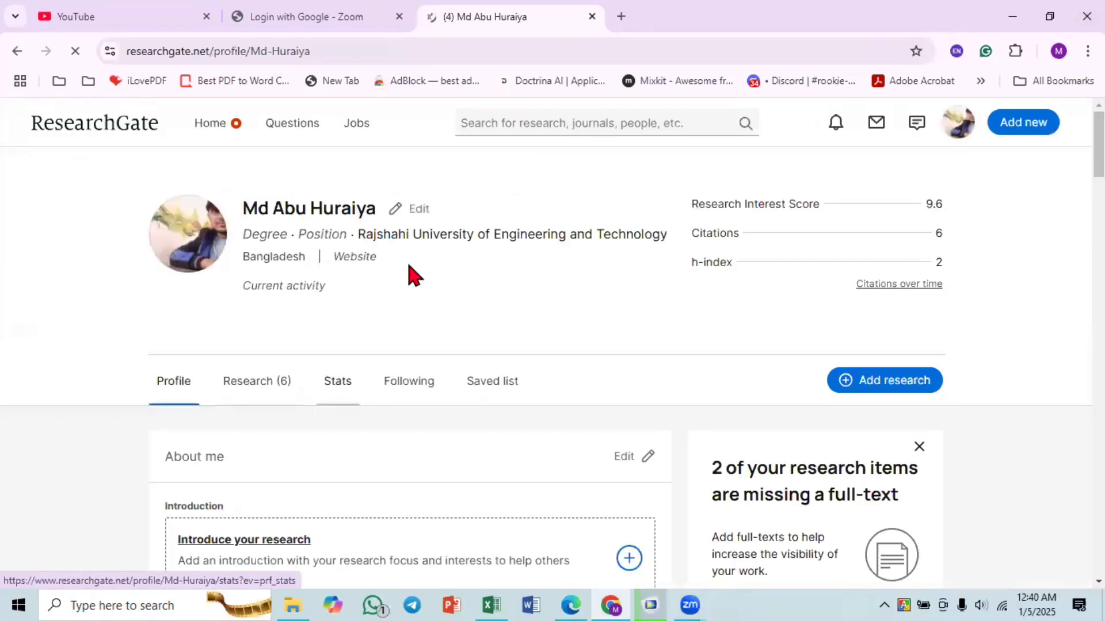
scroll(287, 245, down, 3)
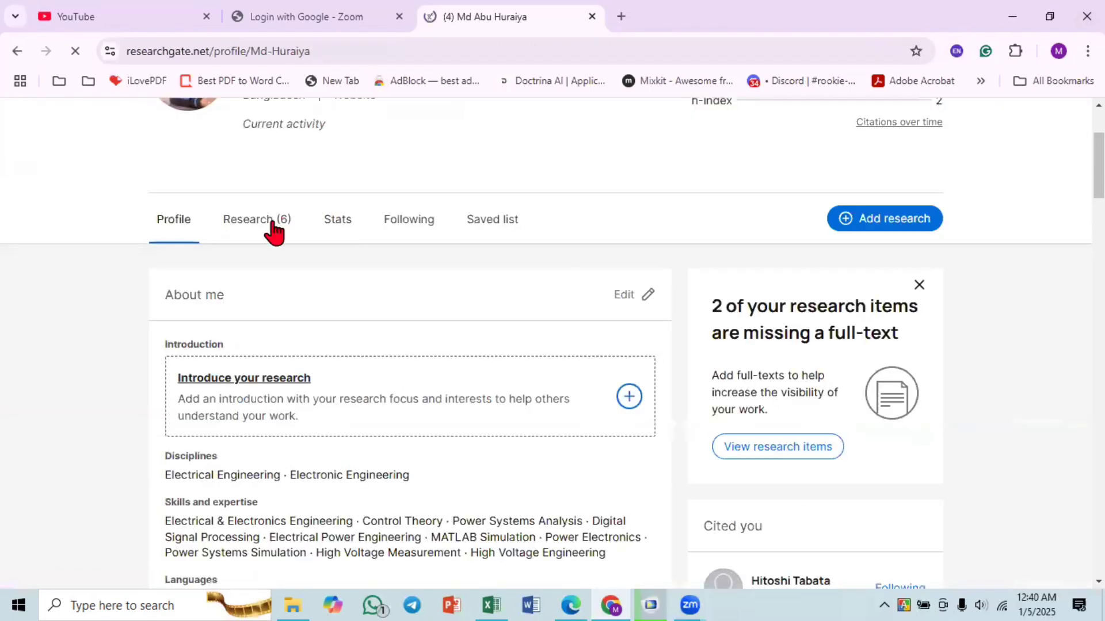
click(270, 221)
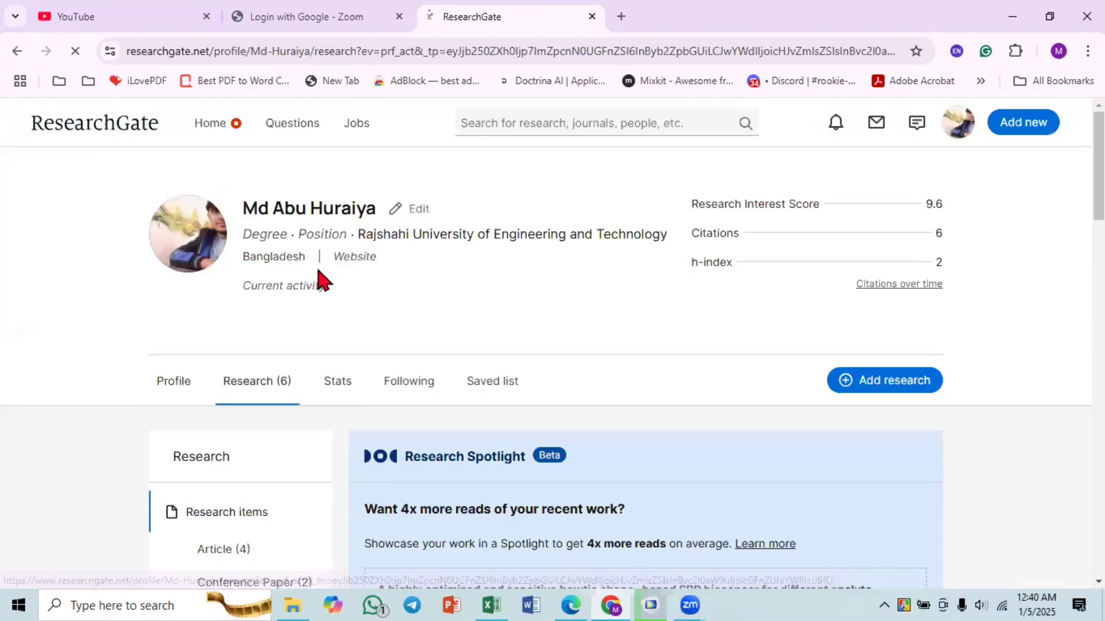
scroll(339, 270, down, 4)
scroll(403, 272, down, 5)
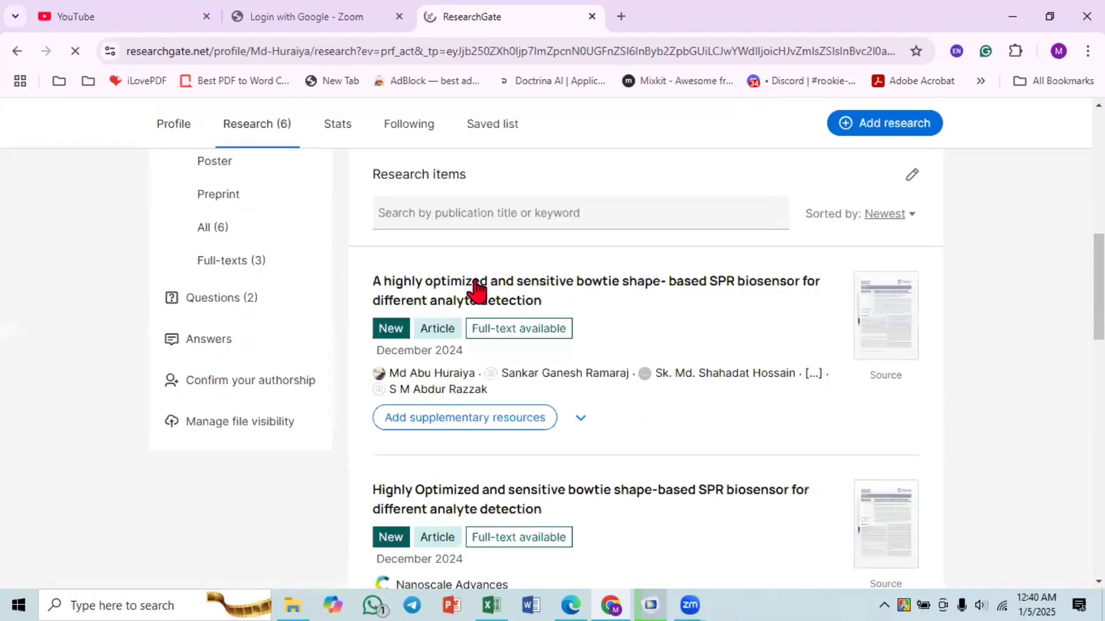
click(475, 290)
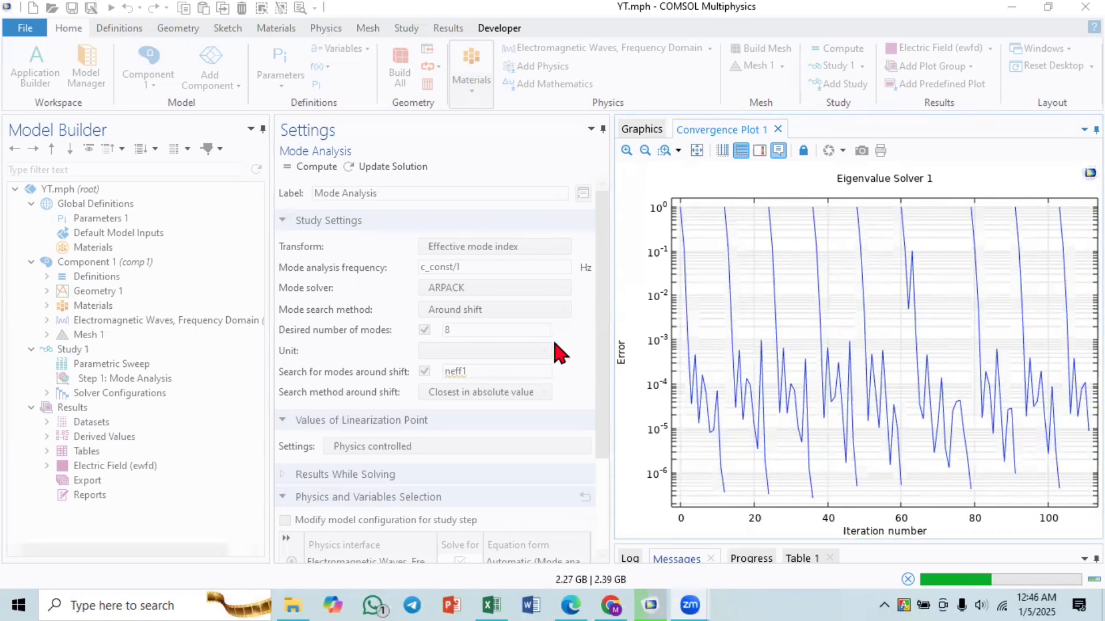
- Switch to COMSOL and enlarge the information pane below the convergence plot to check the solver's progress and log
drag(806, 541, 806, 300)
click(750, 317)
drag(782, 552, 923, 552)
drag(863, 300, 863, 379)
click(630, 396)
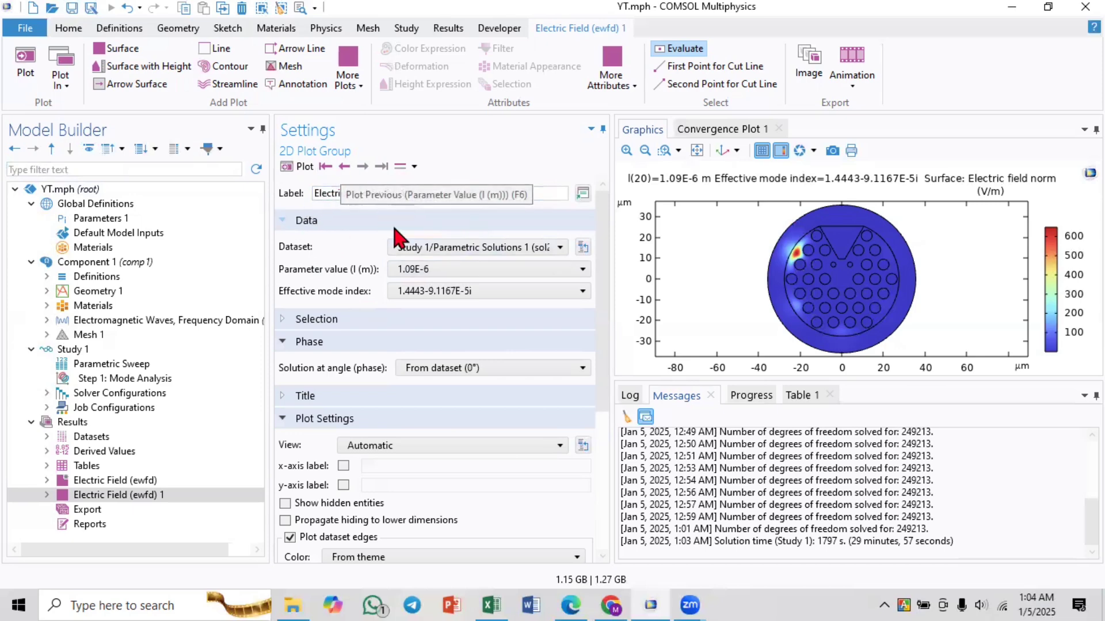
- Plot the 1.4444 effective mode index at wavelength 1.09E-6 m, and step the plot back to 1.08E-6 m
click(447, 294)
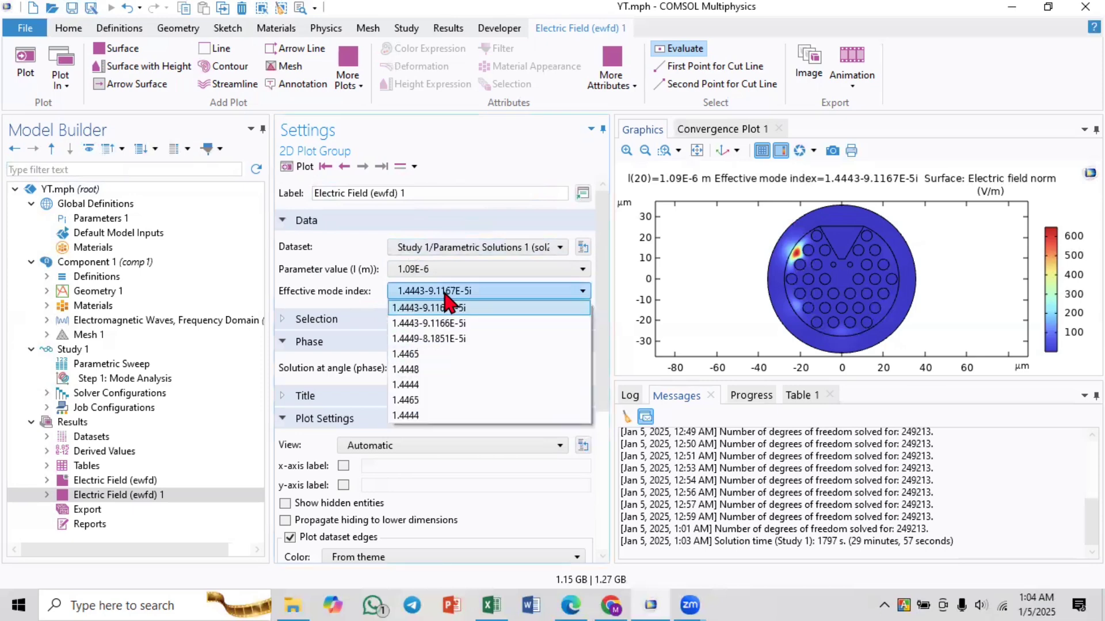
click(447, 384)
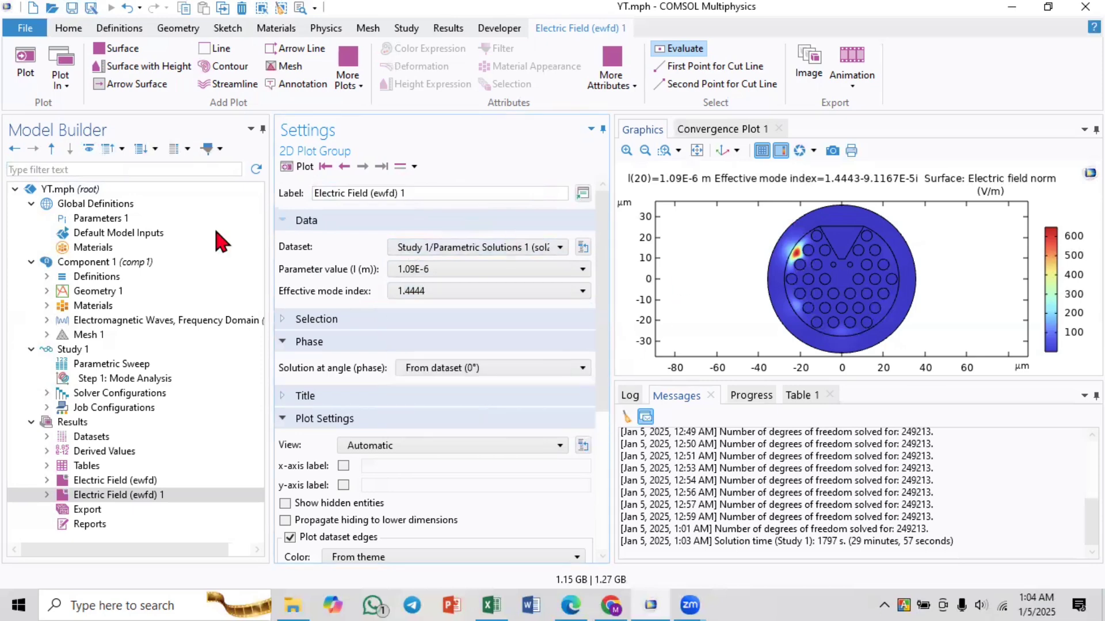
click(286, 166)
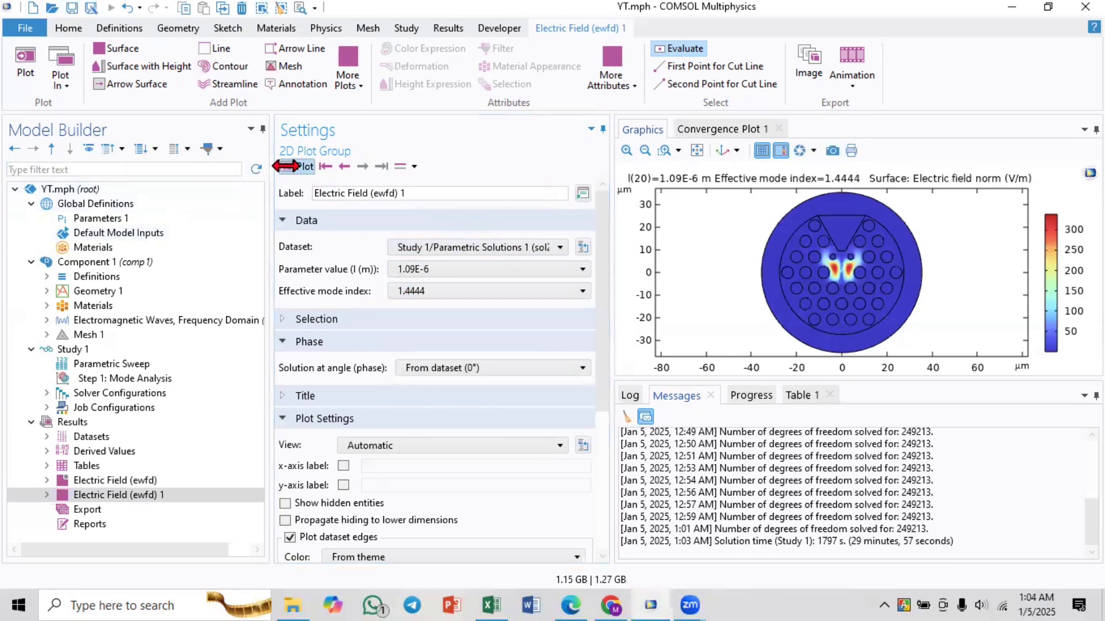
click(343, 167)
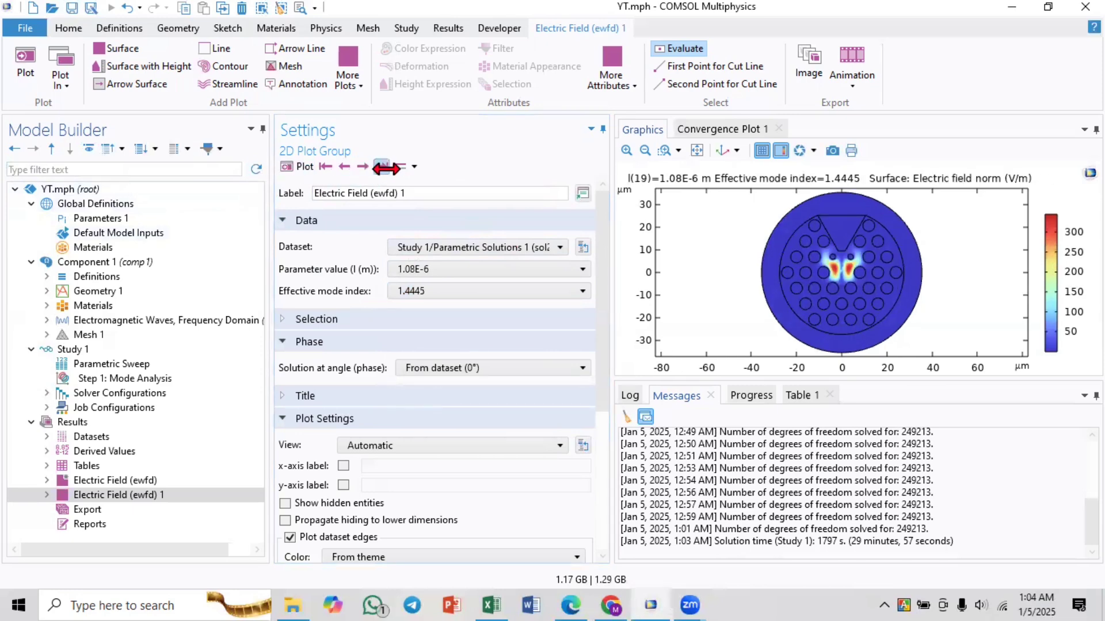
click(326, 167)
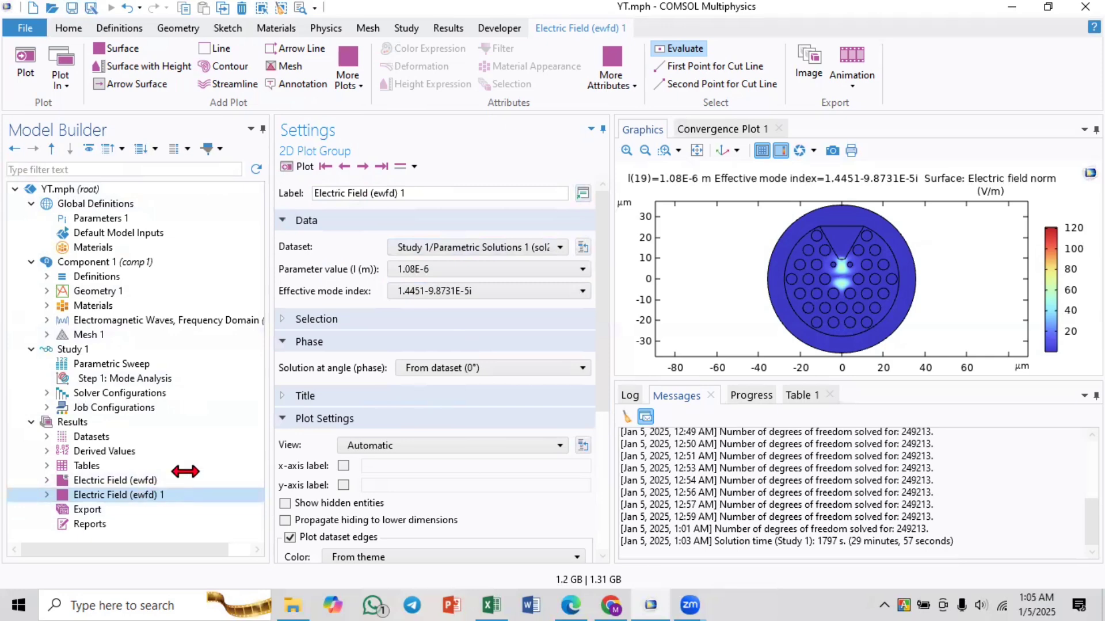
- Select the effective mode index 1.4444-8.7807E-5i for the field plot at wavelength 1.08E-6 m
click(428, 270)
scroll(475, 335, up, 3)
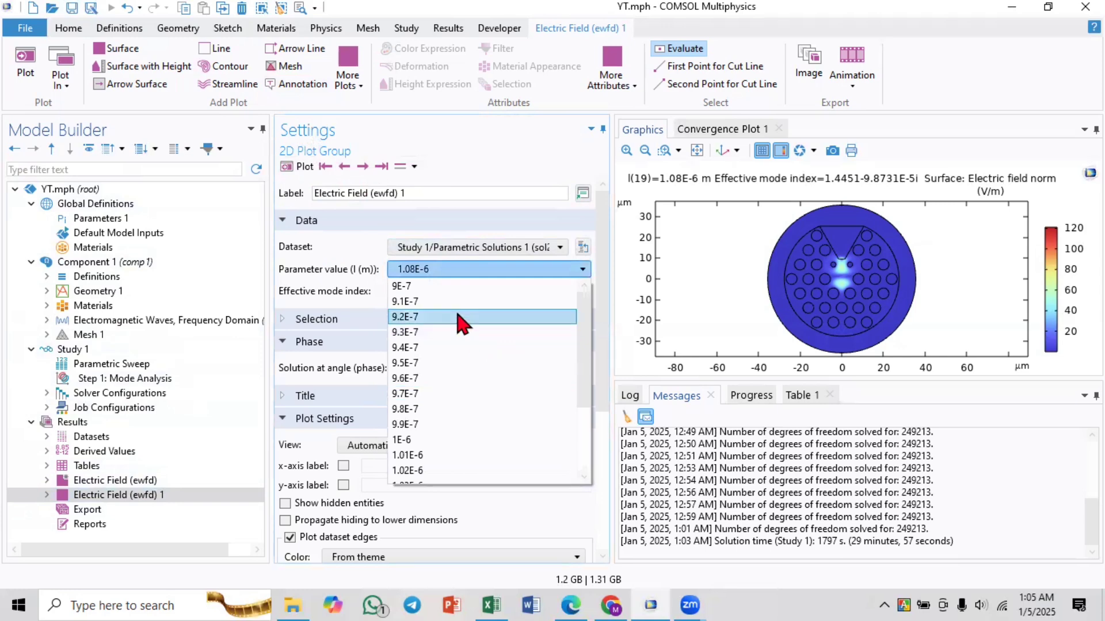
click(485, 271)
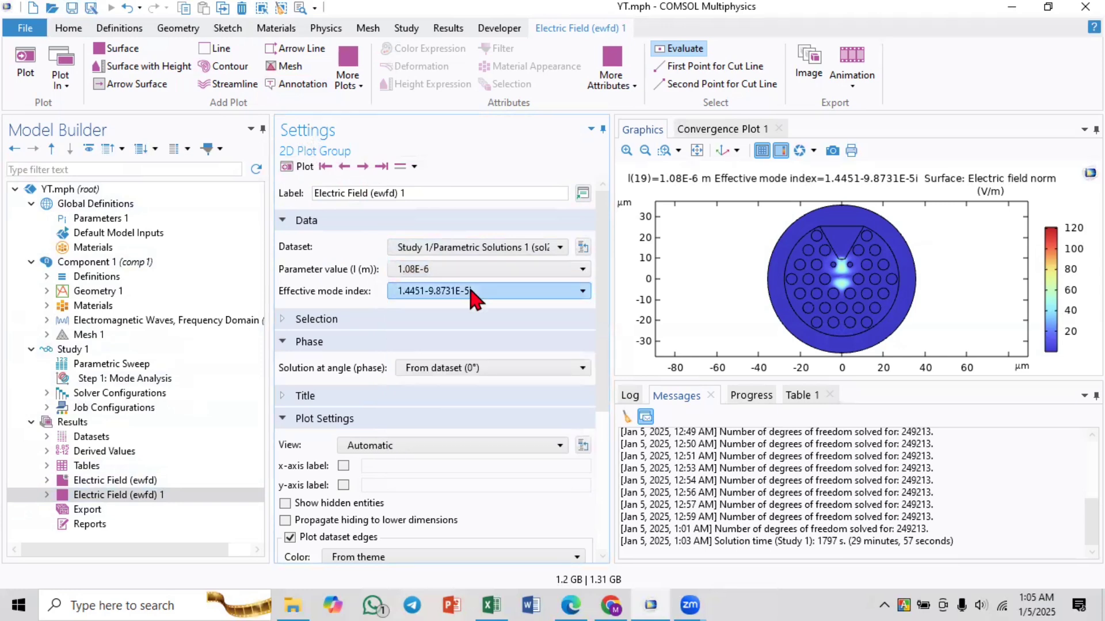
click(469, 291)
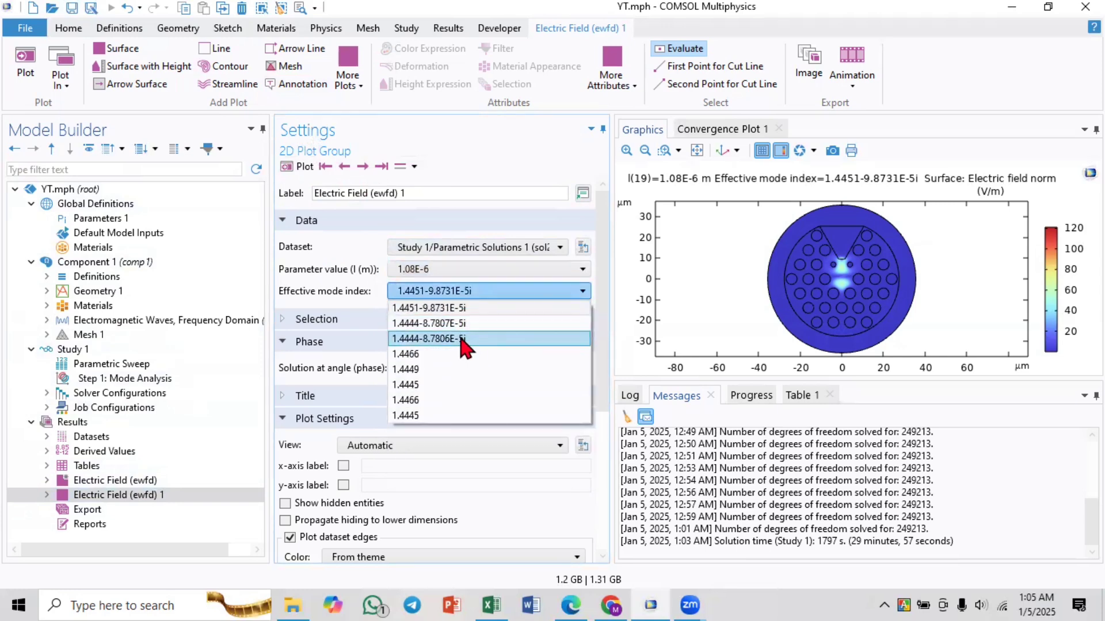
click(453, 323)
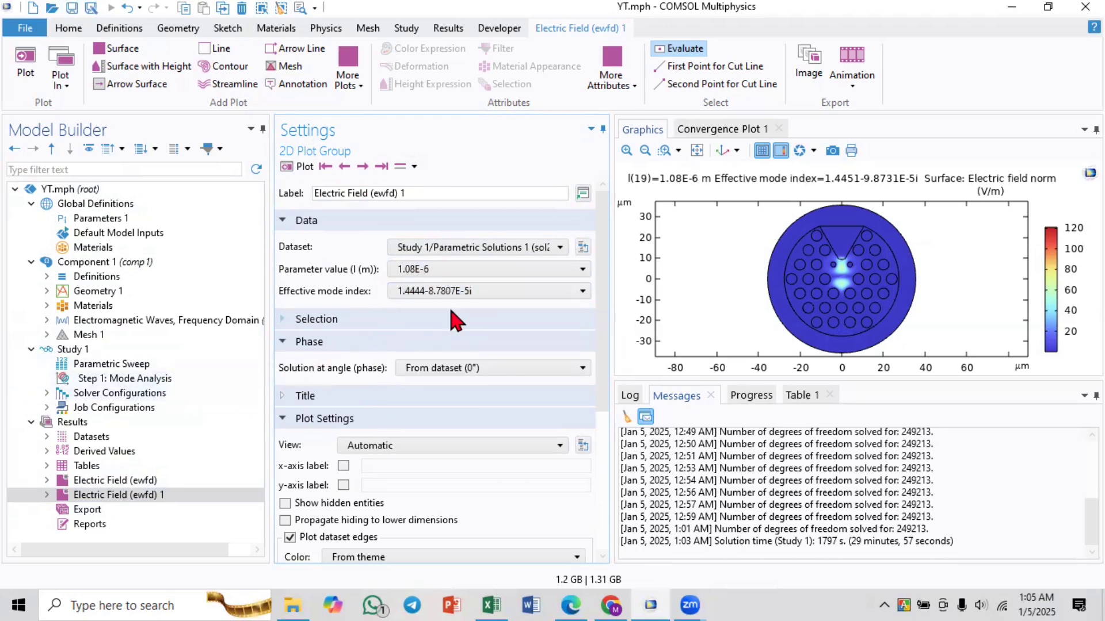
click(451, 291)
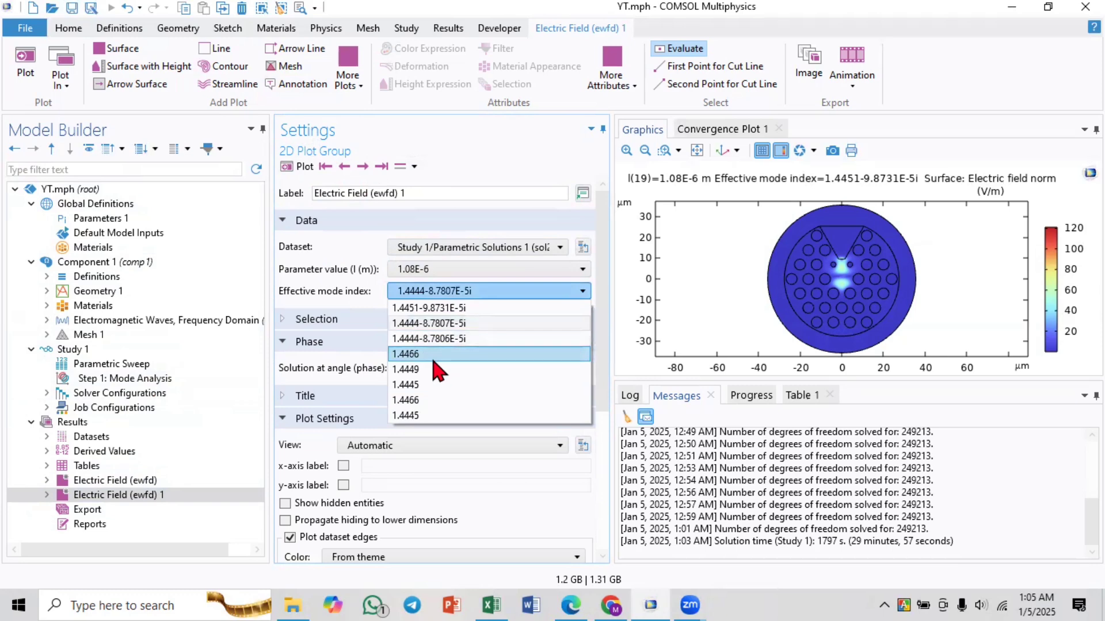
- Switch to Paper_1 in Edge and examine the core-mode field distribution and loss curve in Figure 2
click(570, 605)
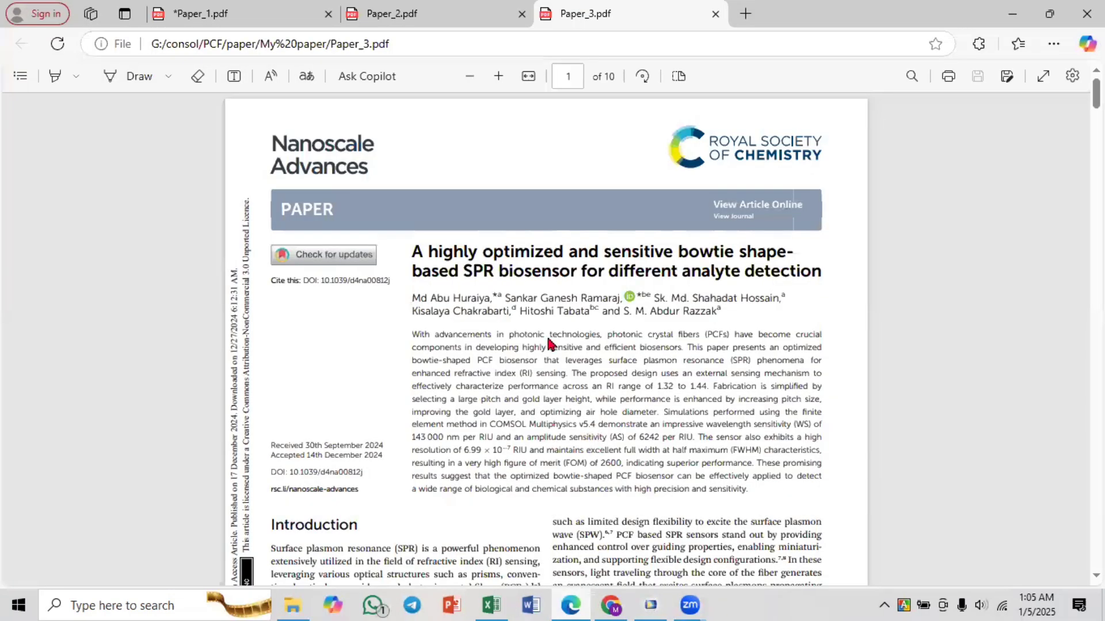
click(259, 14)
scroll(506, 374, up, 10)
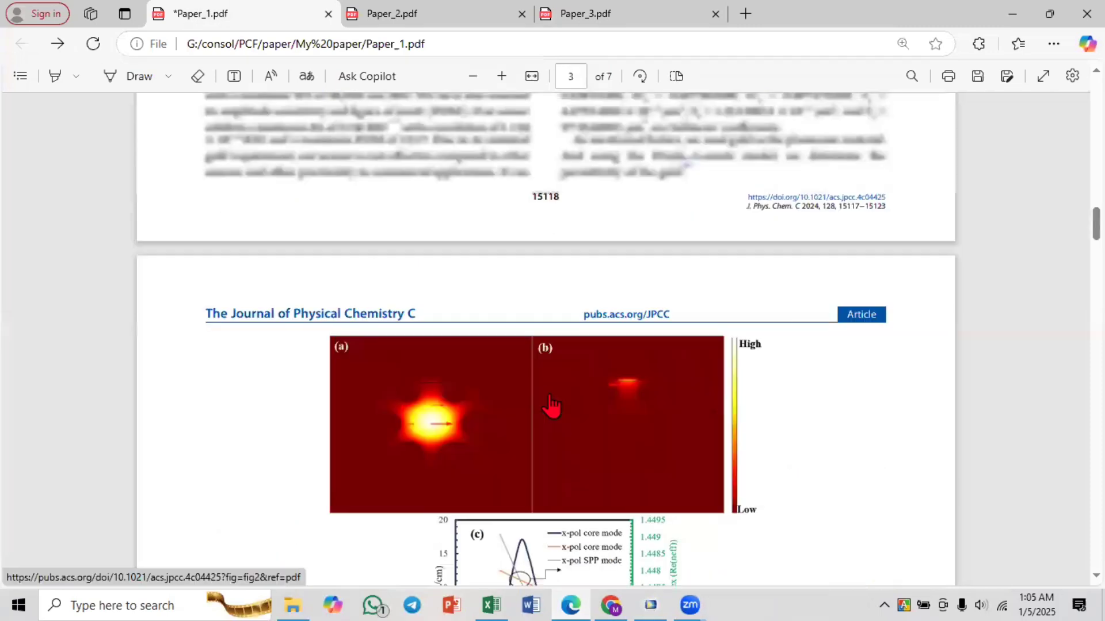
scroll(415, 299, down, 4)
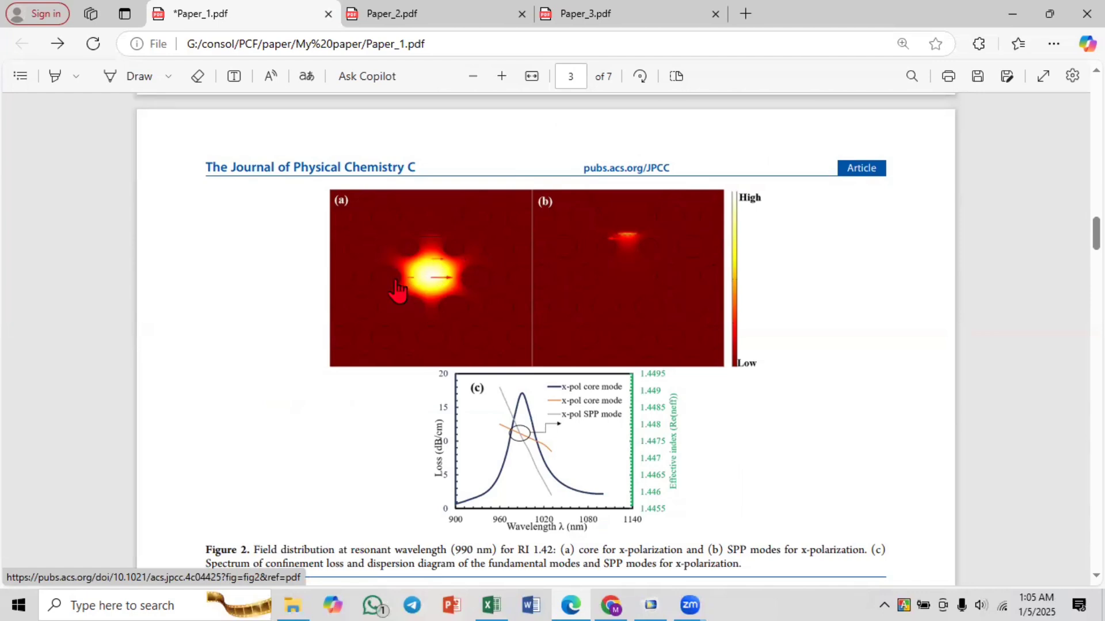
- Switch back to COMSOL and set the wavelength parameter value of the field plot to 9E-7
click(651, 605)
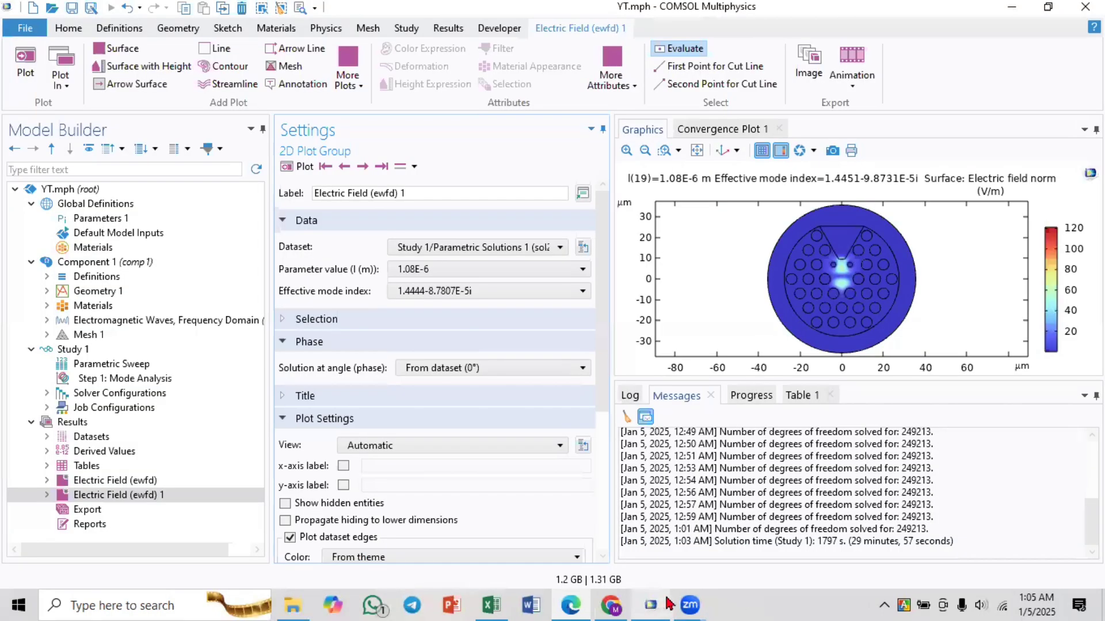
click(437, 270)
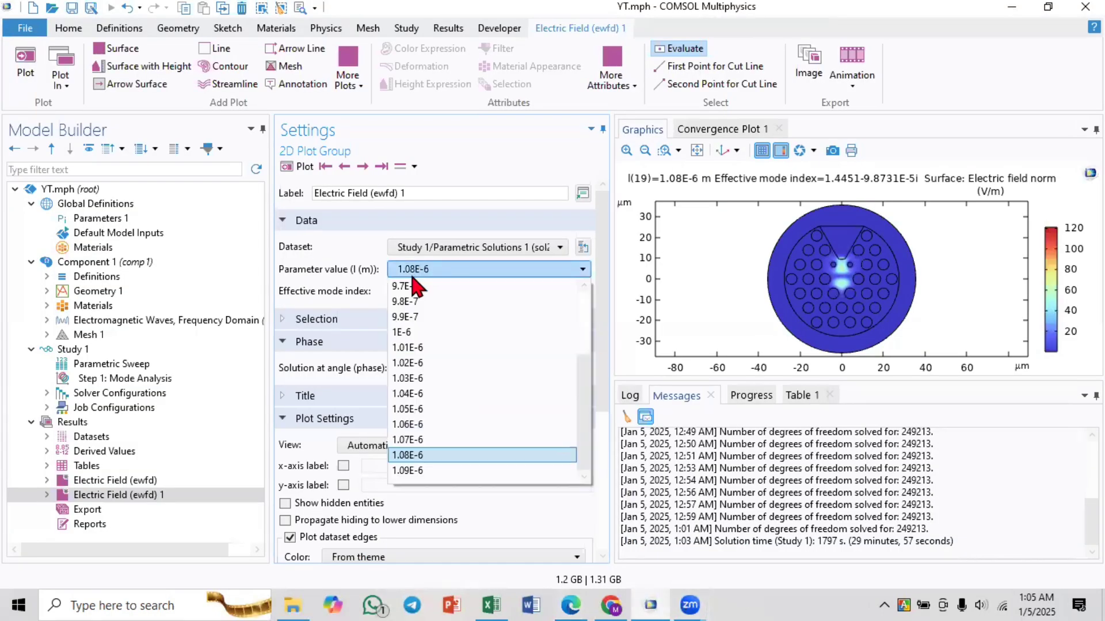
scroll(409, 296, up, 2)
click(407, 287)
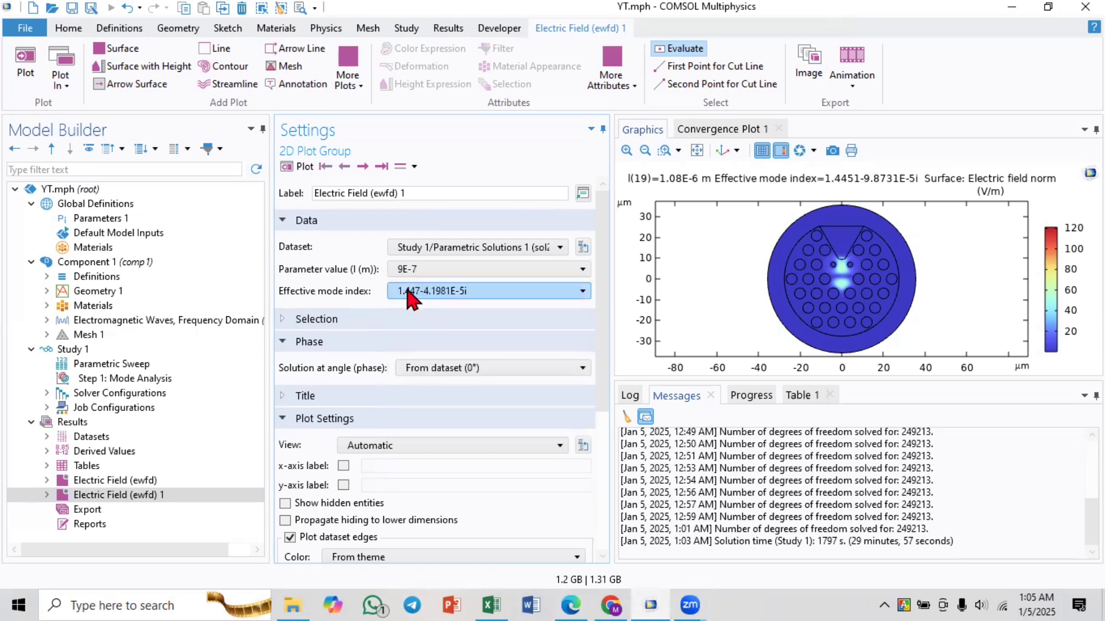
click(426, 268)
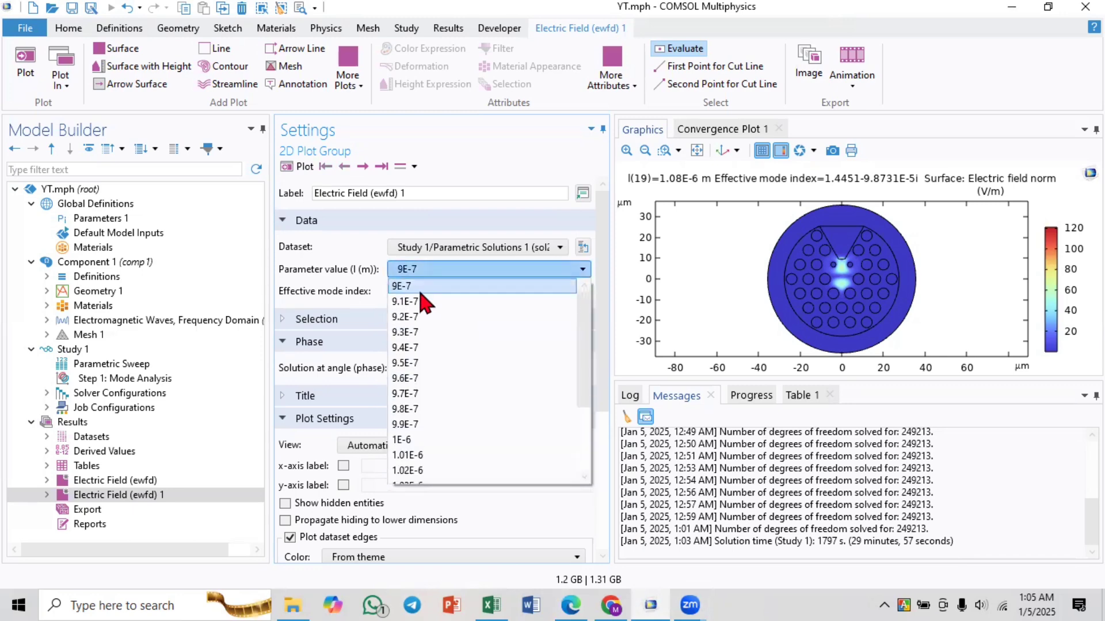
click(424, 289)
click(442, 293)
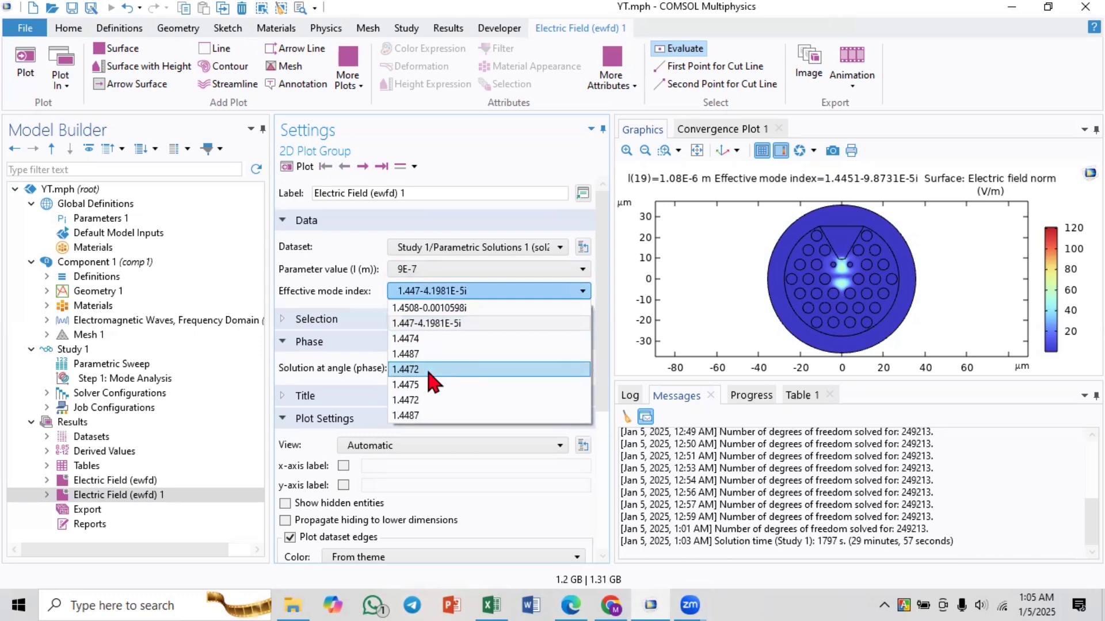
click(437, 291)
click(426, 270)
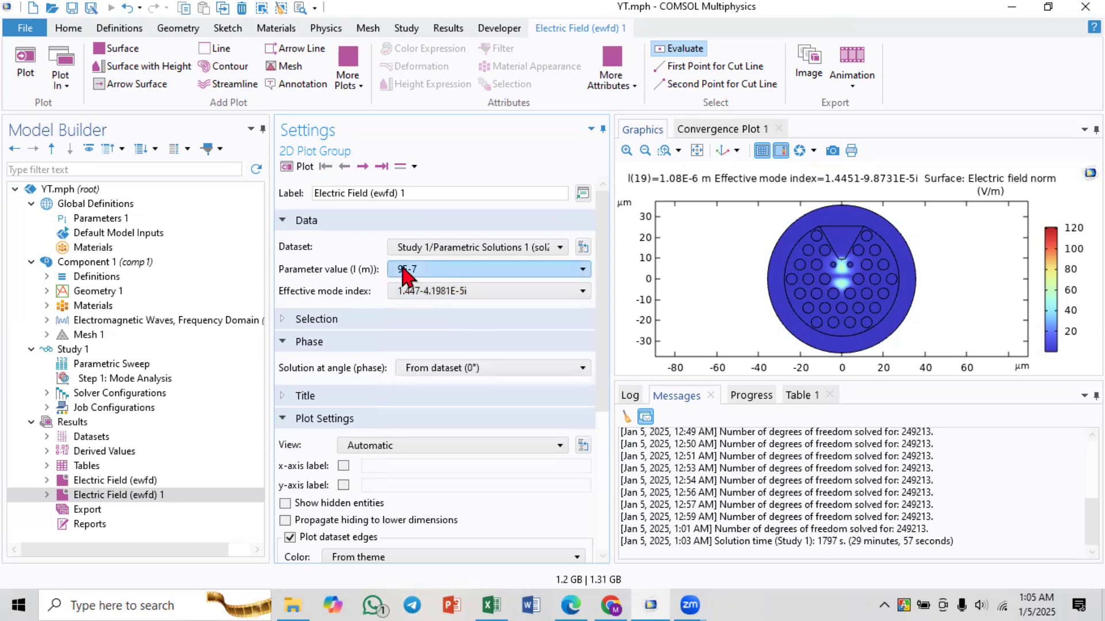
click(426, 270)
click(428, 270)
click(429, 270)
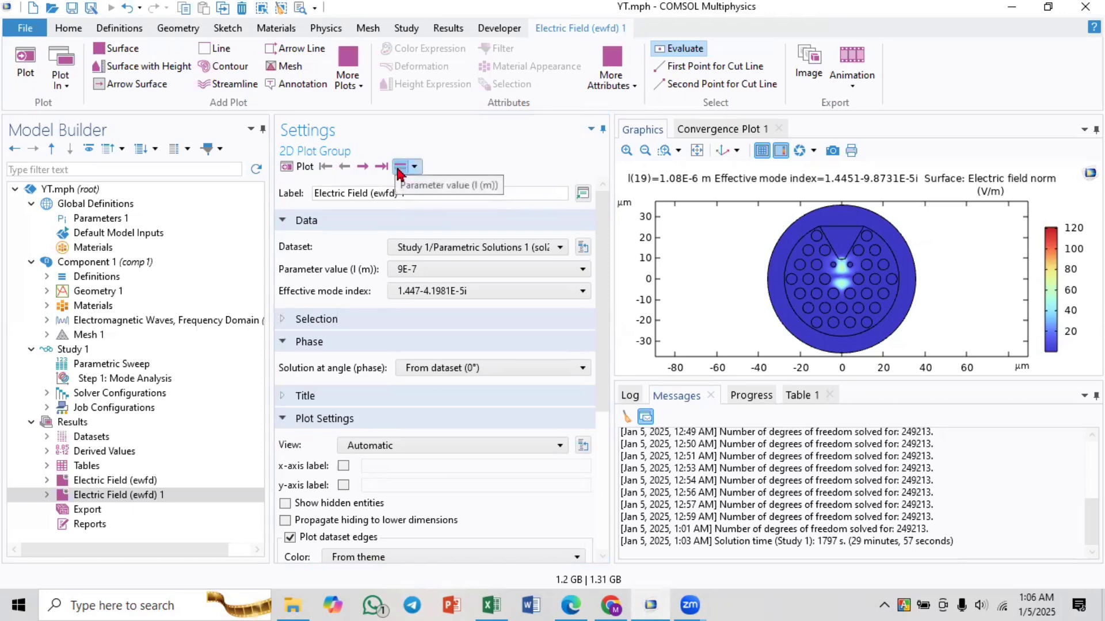
- Step the field plot forward through wavelengths 9.1E-7 and 9.2E-7 m, and back to 9E-7 m
click(362, 167)
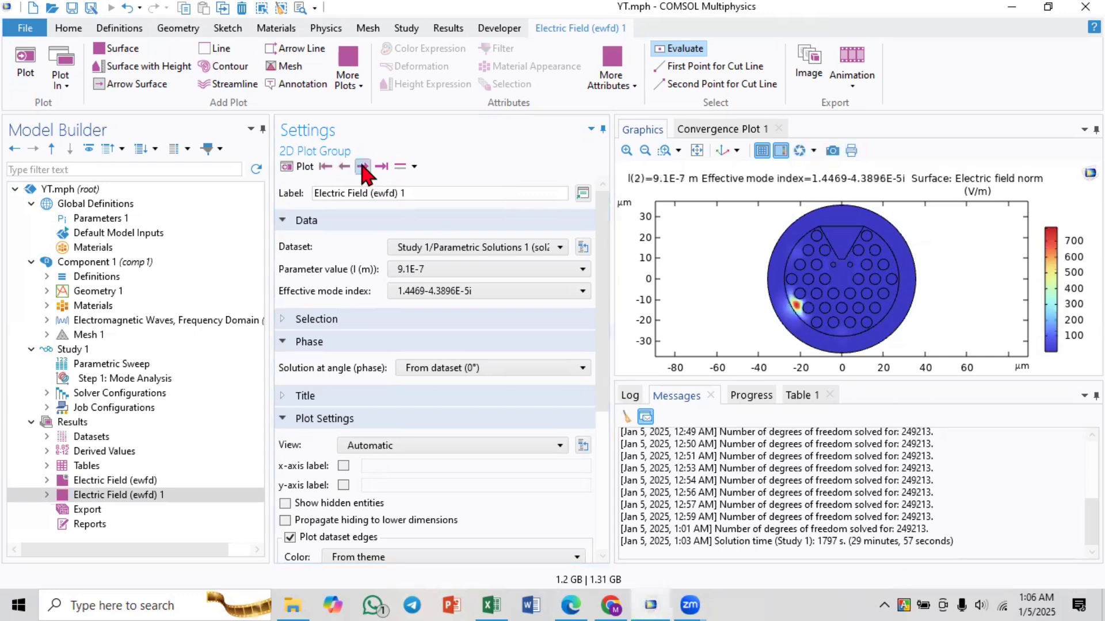
click(363, 167)
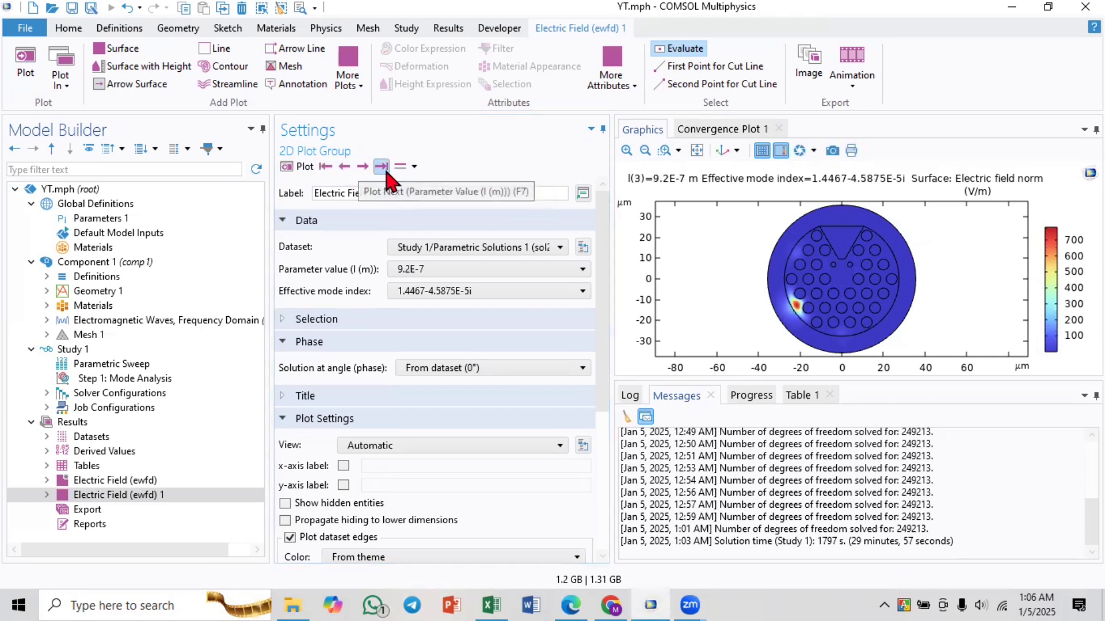
click(344, 167)
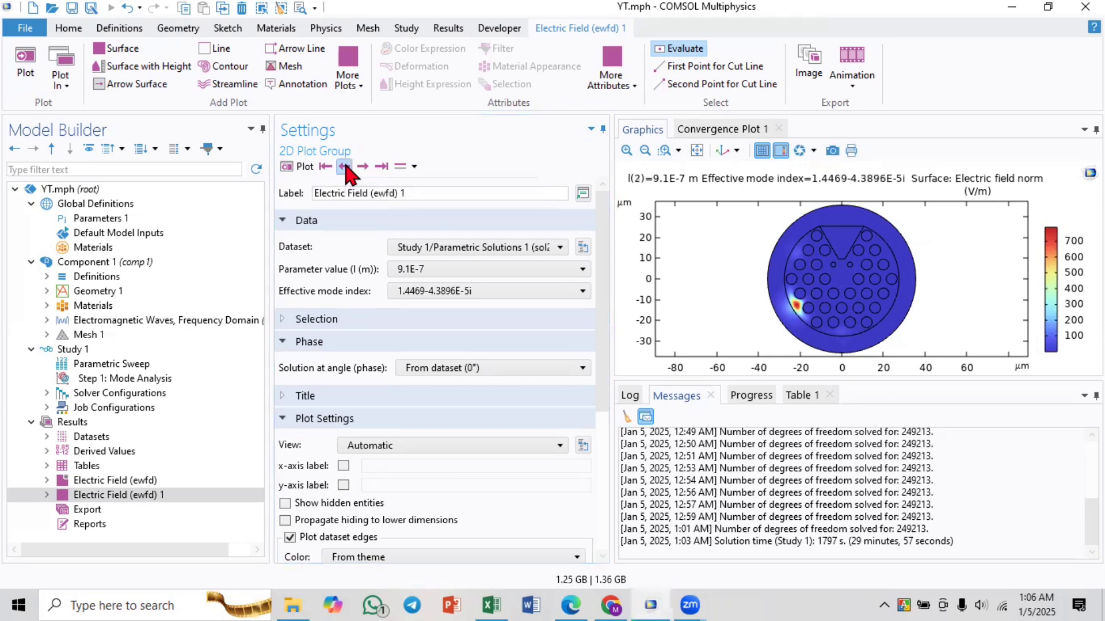
click(344, 167)
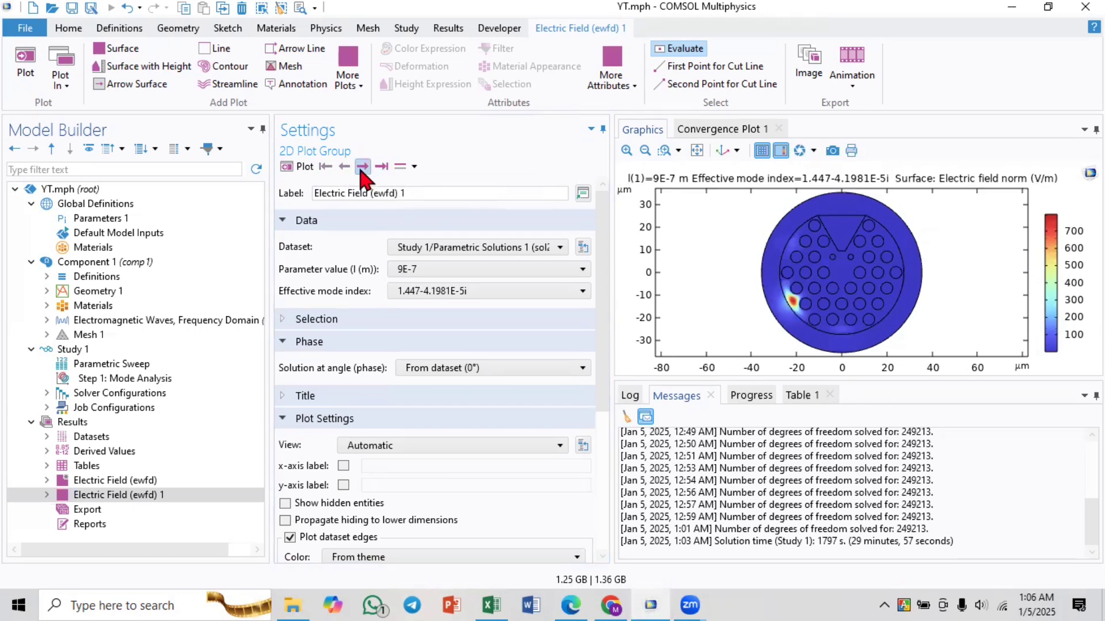
- Switch the solution stepping to effective mode index and plot the 1.4487 mode at wavelength 9E-7 m
click(400, 173)
click(362, 167)
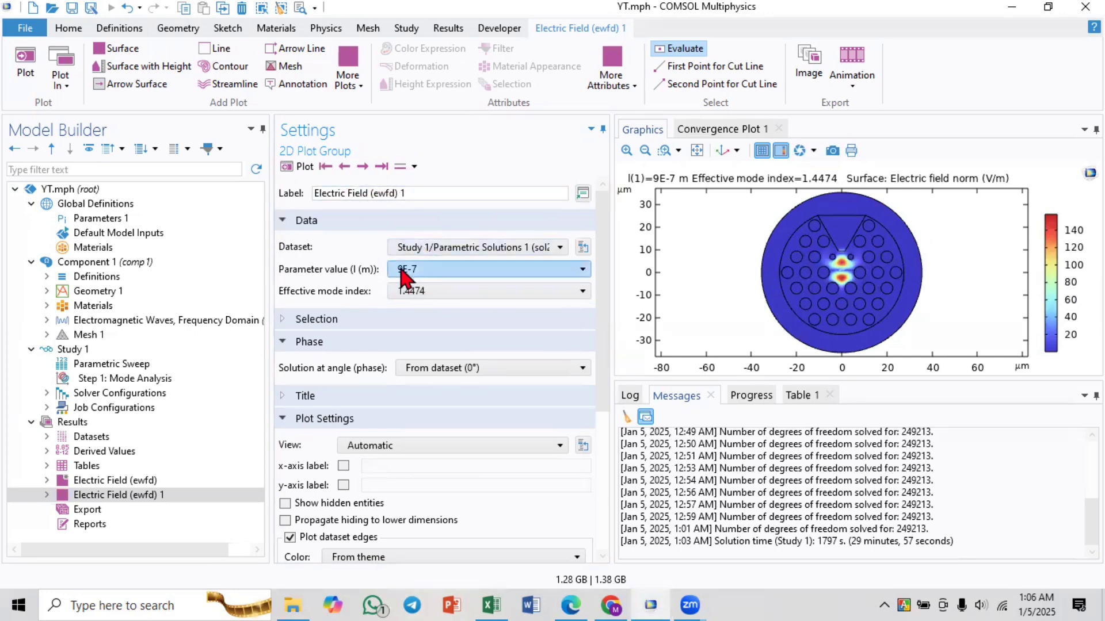
click(362, 167)
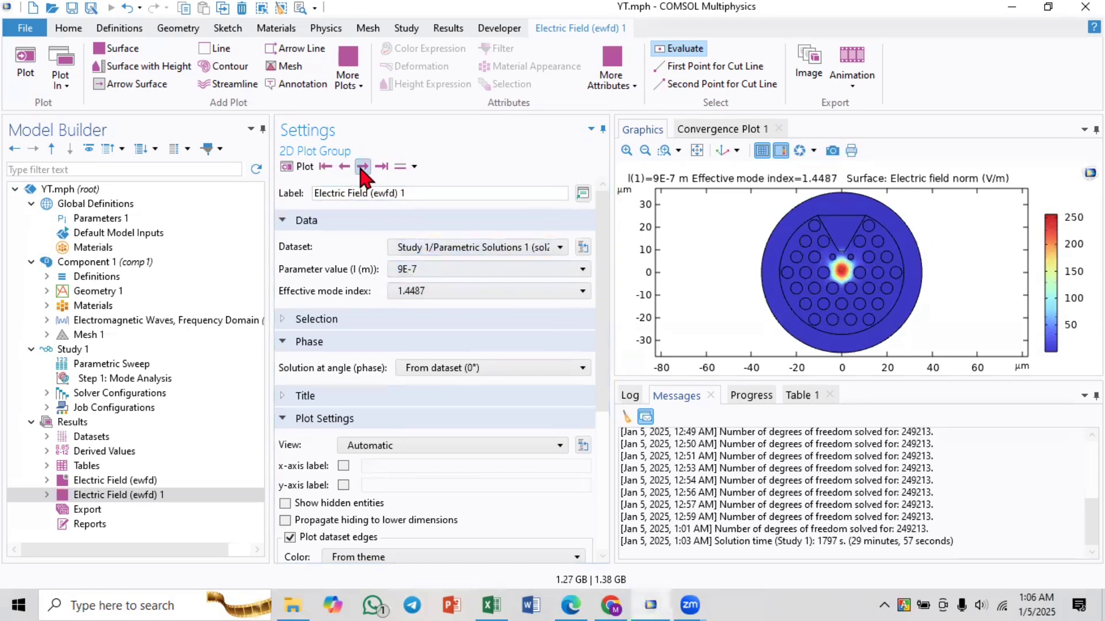
- Add an Arrow Surface plot to the Electric Field (ewfd) 1 group and display the group's plot
click(48, 495)
right_click(87, 499)
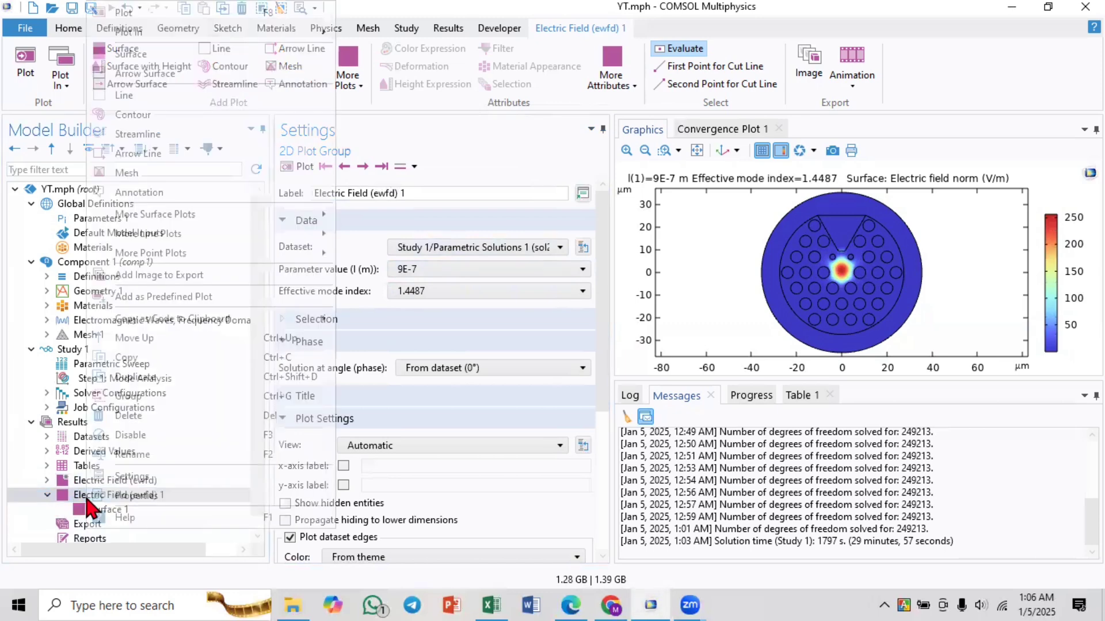
click(138, 78)
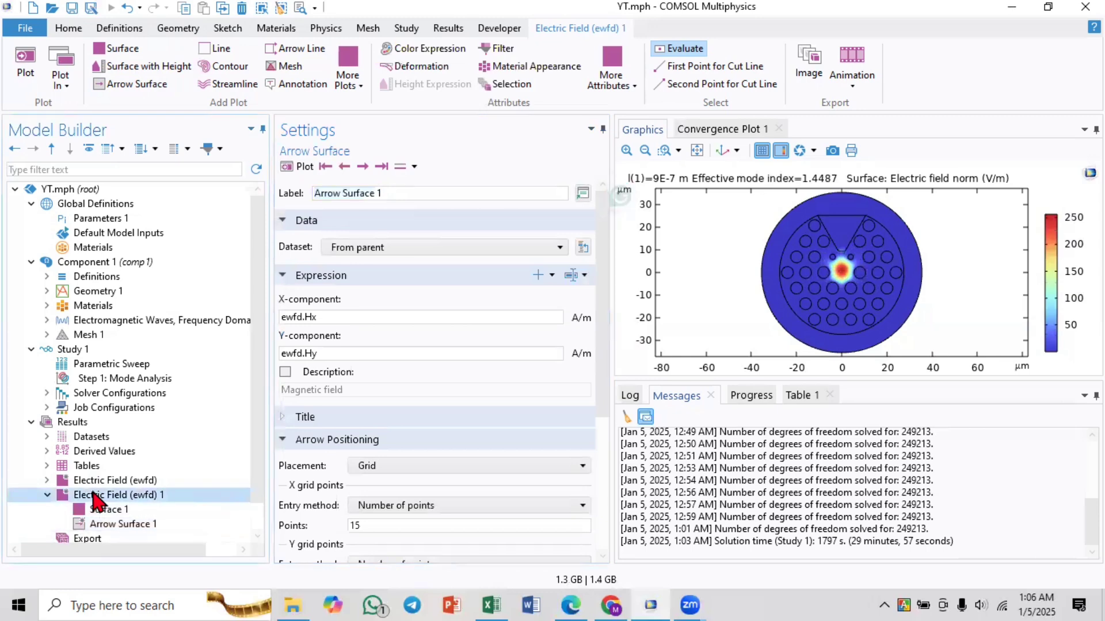
click(114, 496)
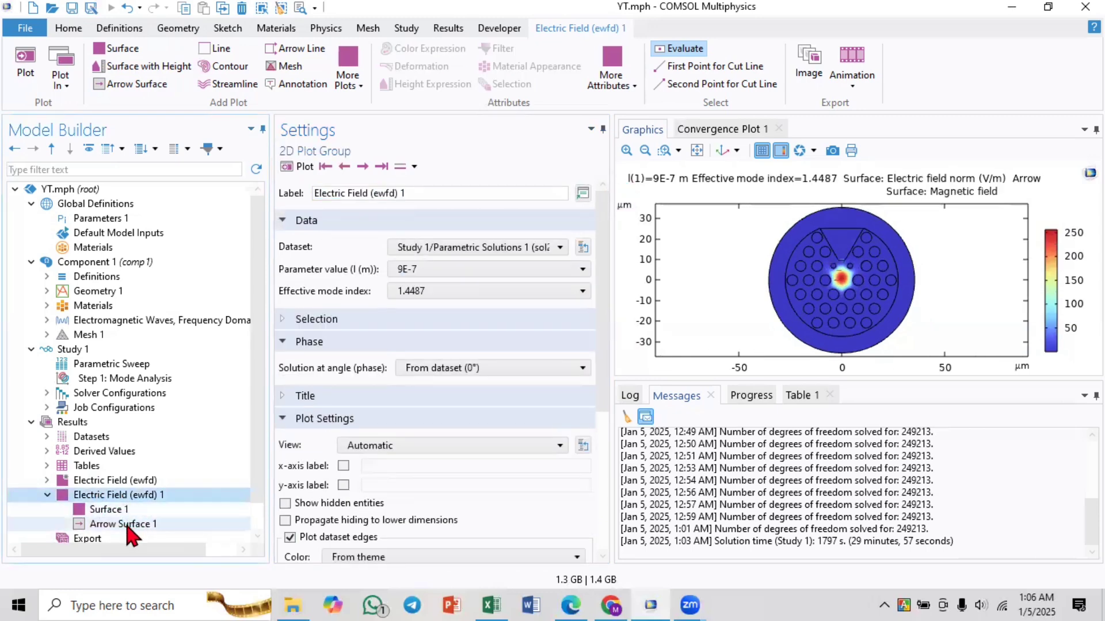
click(128, 525)
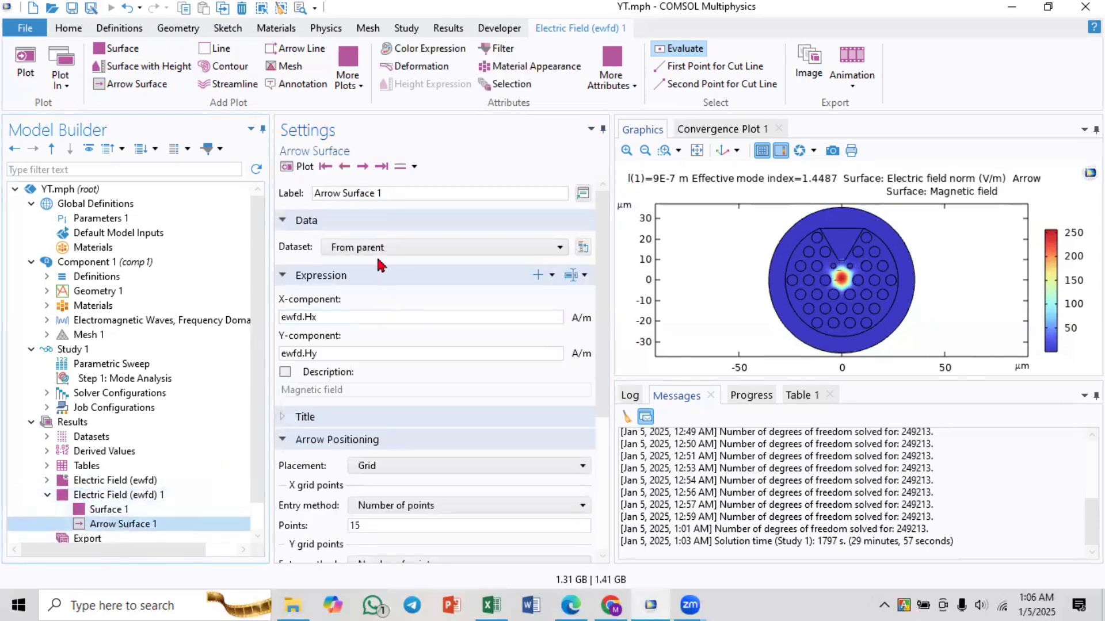
click(380, 250)
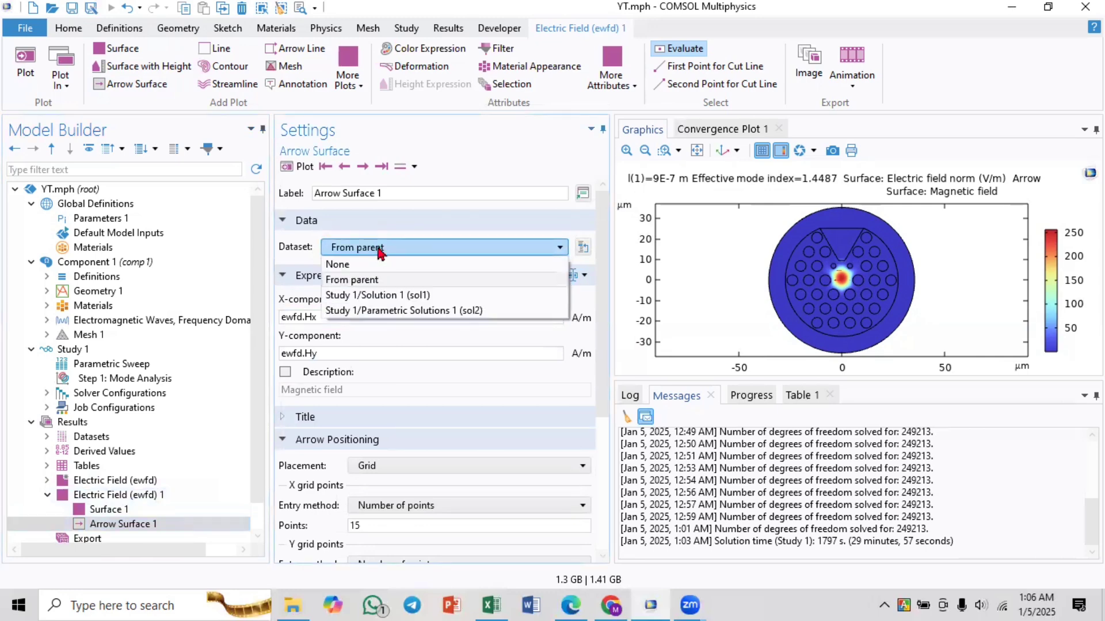
click(379, 251)
click(393, 253)
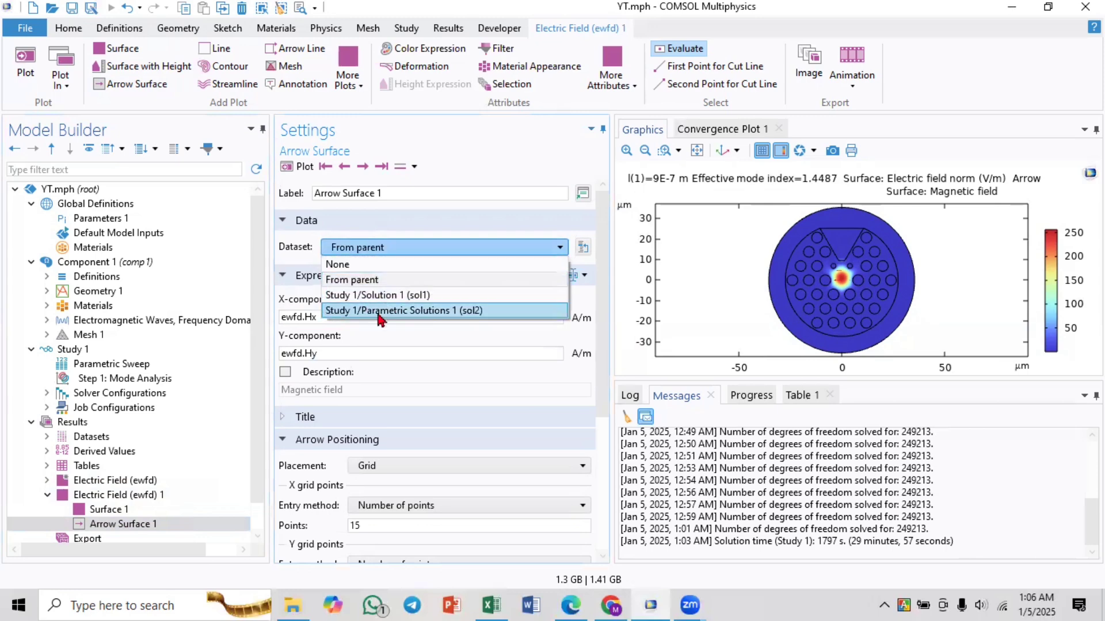
click(365, 252)
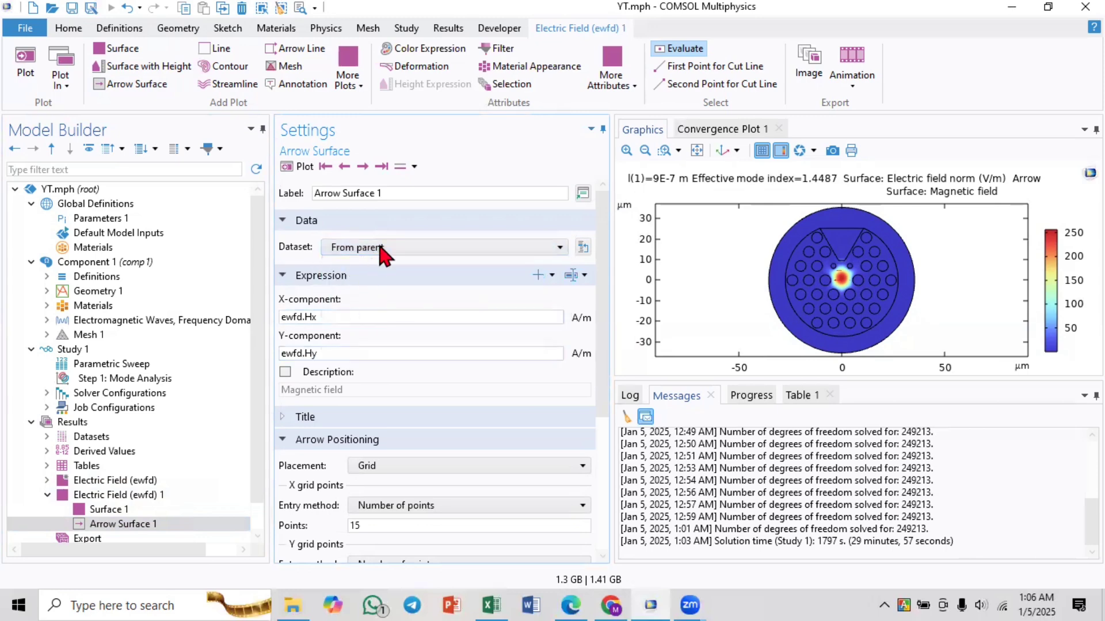
- Enlarge the graphics area and set the scale factor of Arrow Surface 1 to 11
click(172, 520)
drag(815, 380, 849, 517)
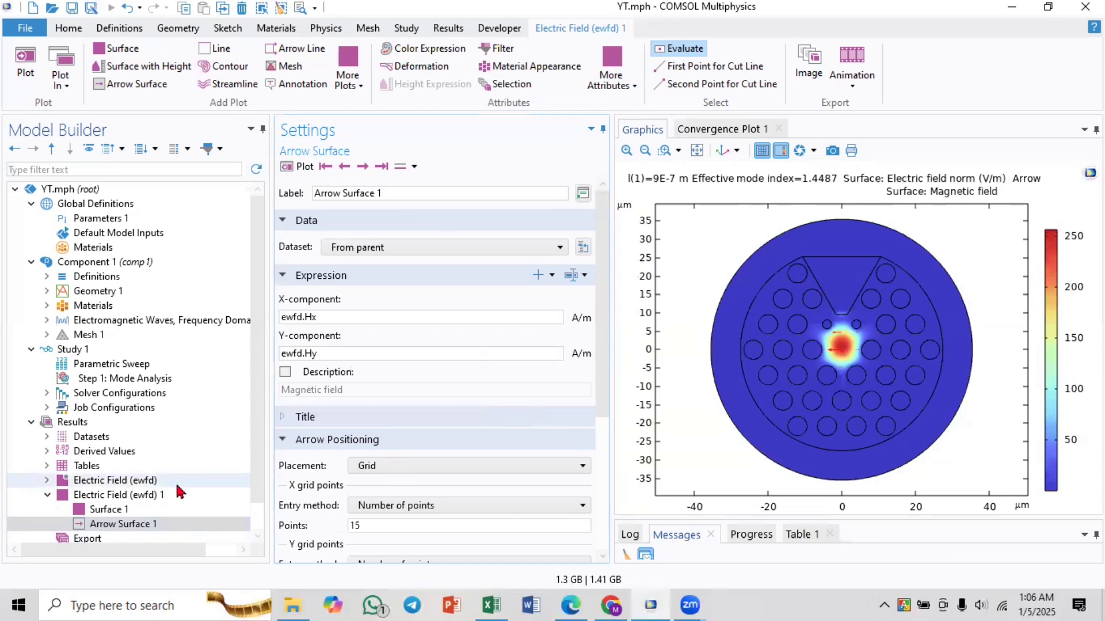
drag(603, 365, 611, 508)
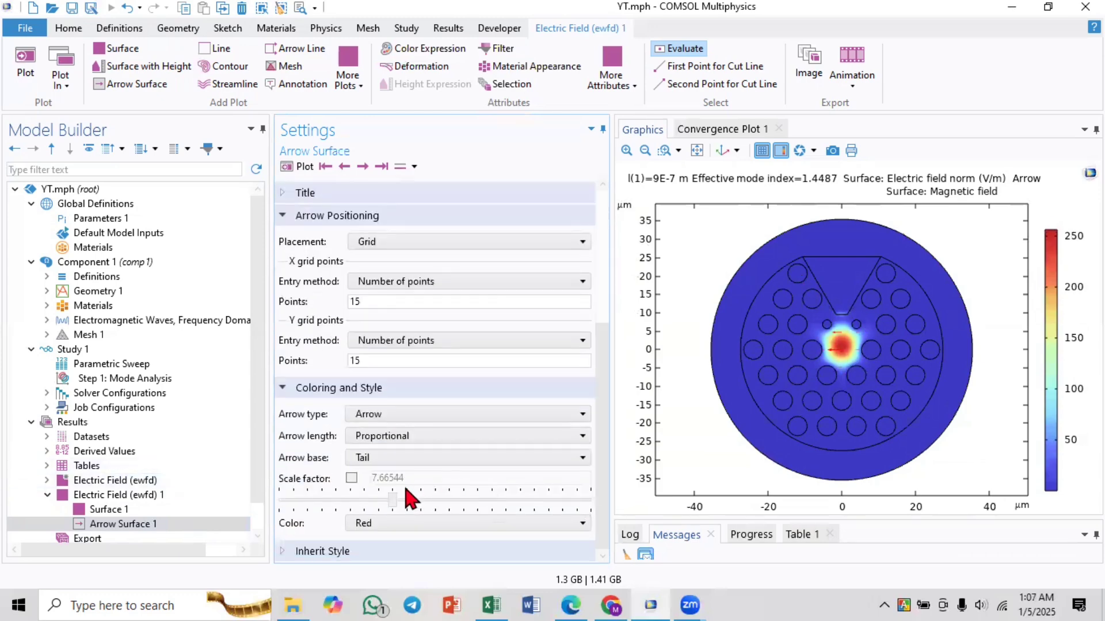
mouse_move(395, 498)
mouse_down()
mouse_move(476, 499)
mouse_move(377, 509)
mouse_up()
drag(460, 510, 431, 502)
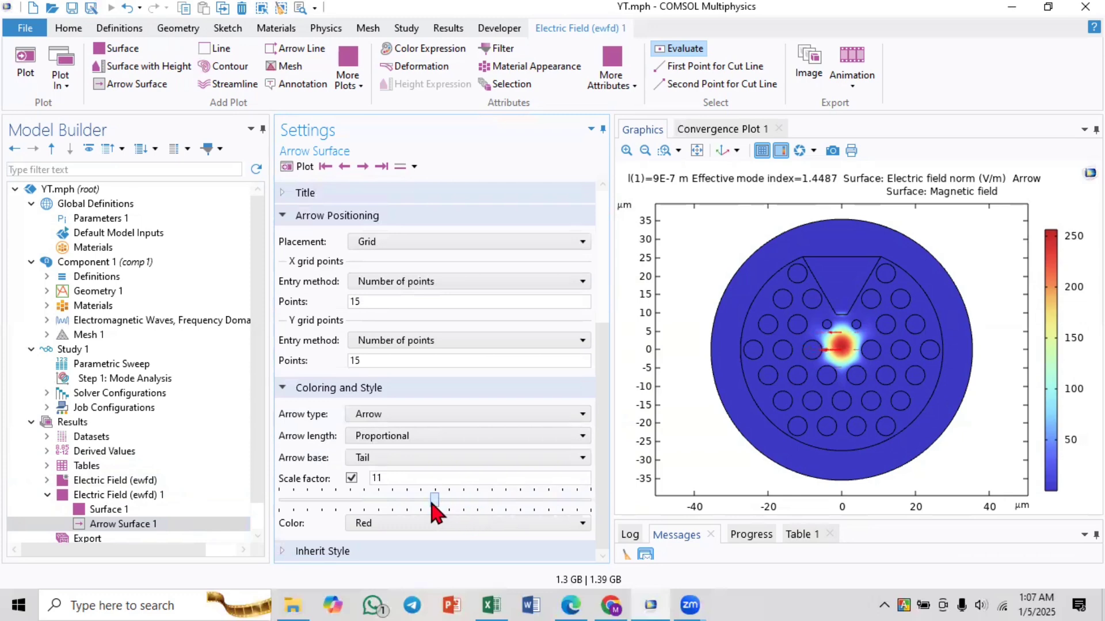
- Open the color table selection for Surface 1 in the Electric Field (ewfd) 1 group and choose ThermalClassic
scroll(140, 490, down, 1)
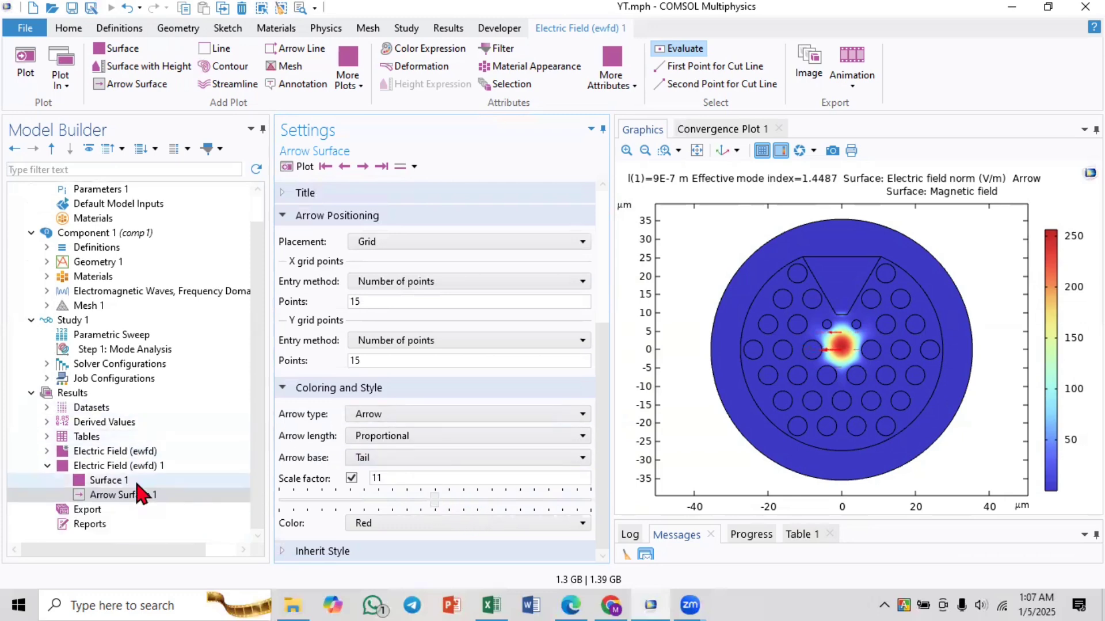
click(134, 478)
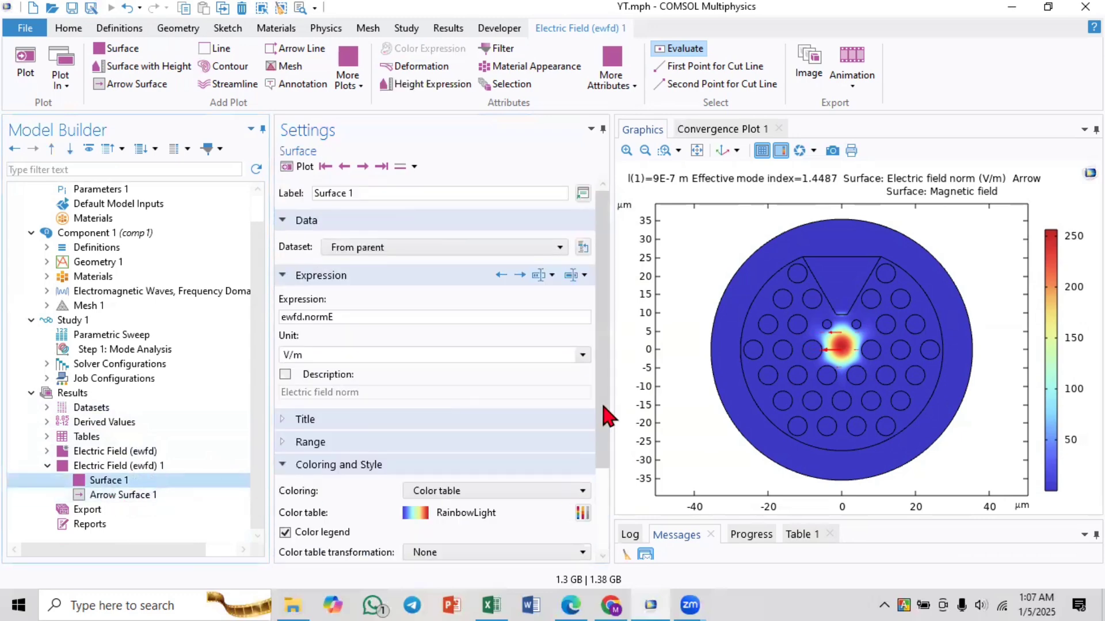
drag(607, 345, 607, 526)
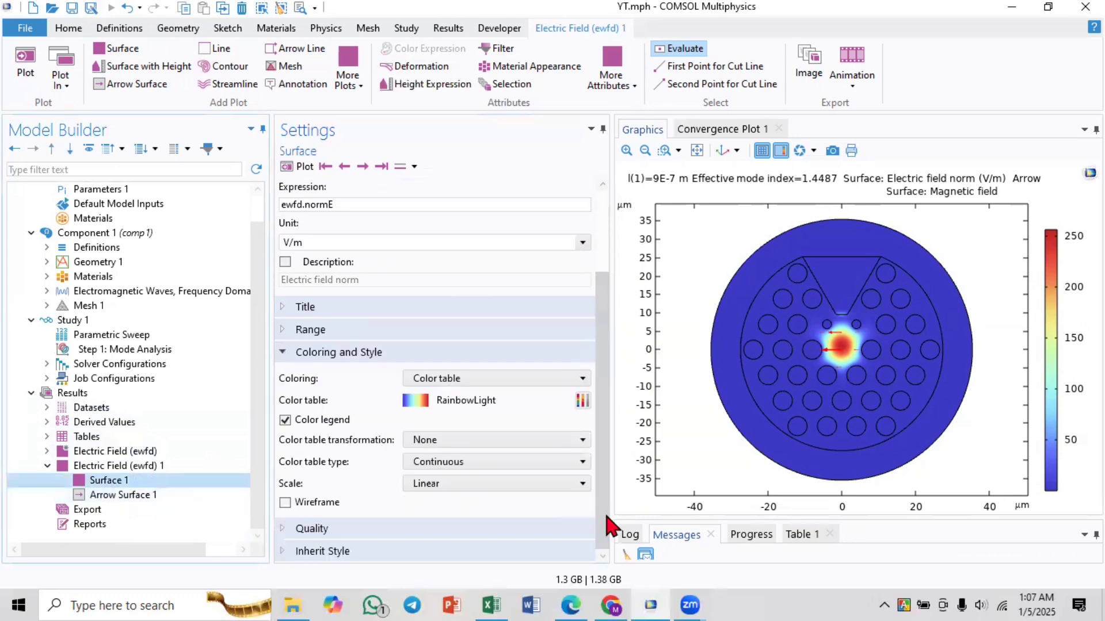
click(582, 401)
click(506, 219)
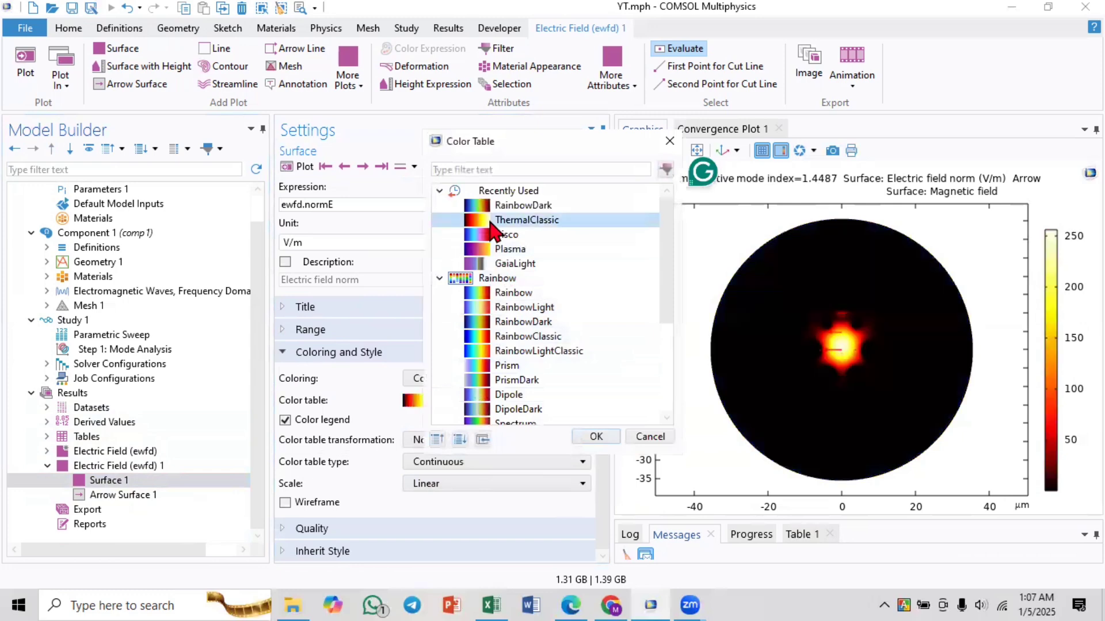
- Try the SpectrumClassic, Spectrum, DipoleDark and PrismDark color tables on the Surface 1 field plot
scroll(508, 337, down, 3)
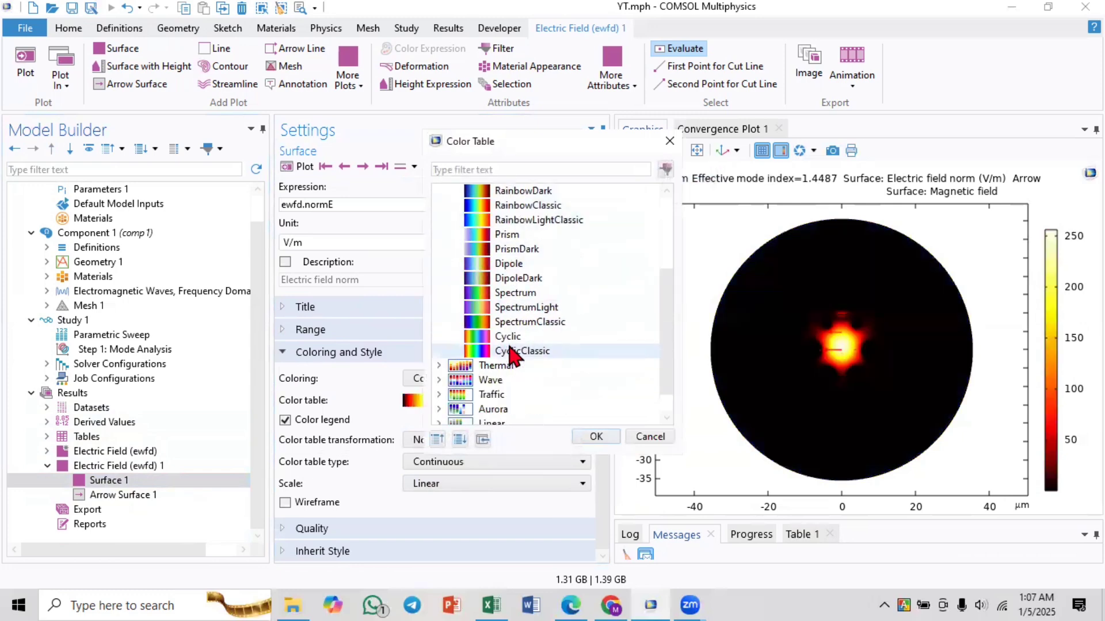
click(506, 322)
click(504, 292)
click(499, 278)
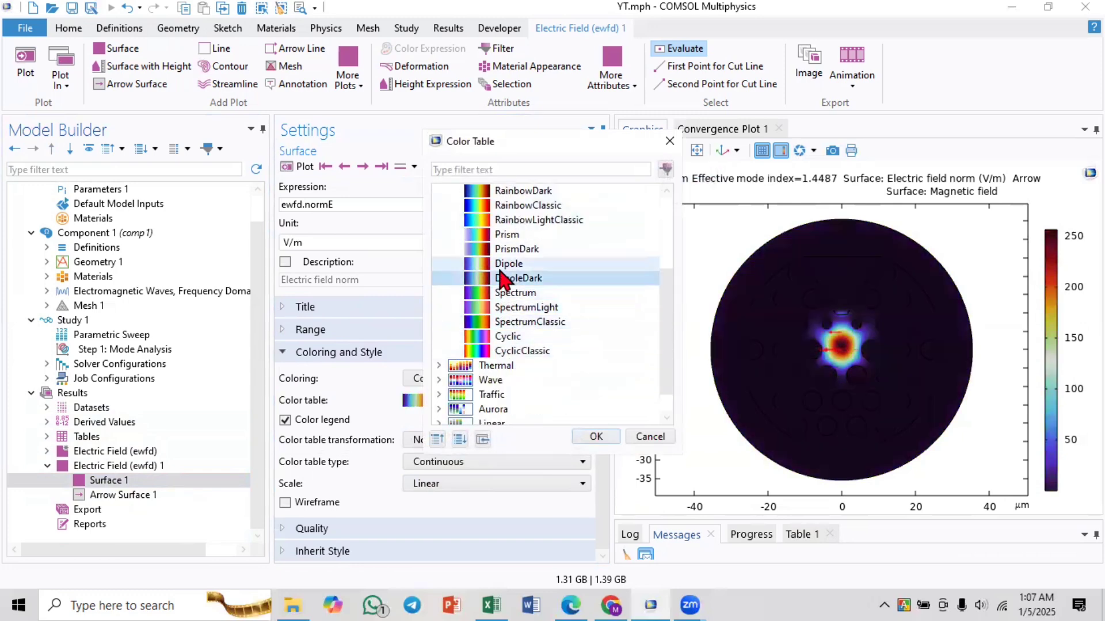
click(505, 249)
scroll(509, 319, down, 1)
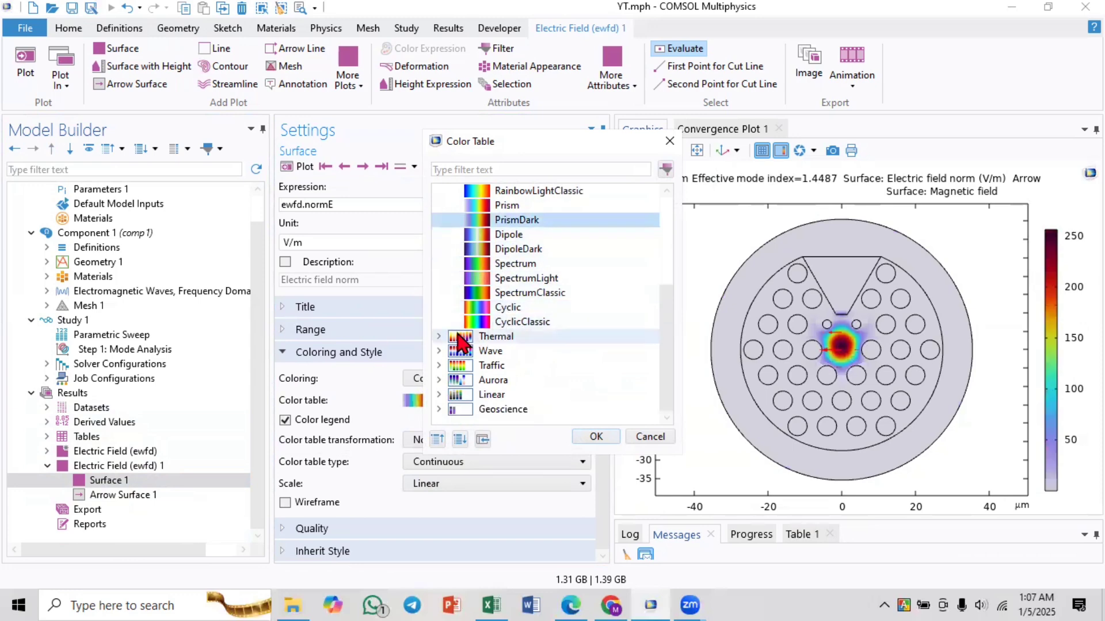
- Set the color table of Surface 1 to Thermal from the Thermal group and accept it
click(440, 336)
click(495, 353)
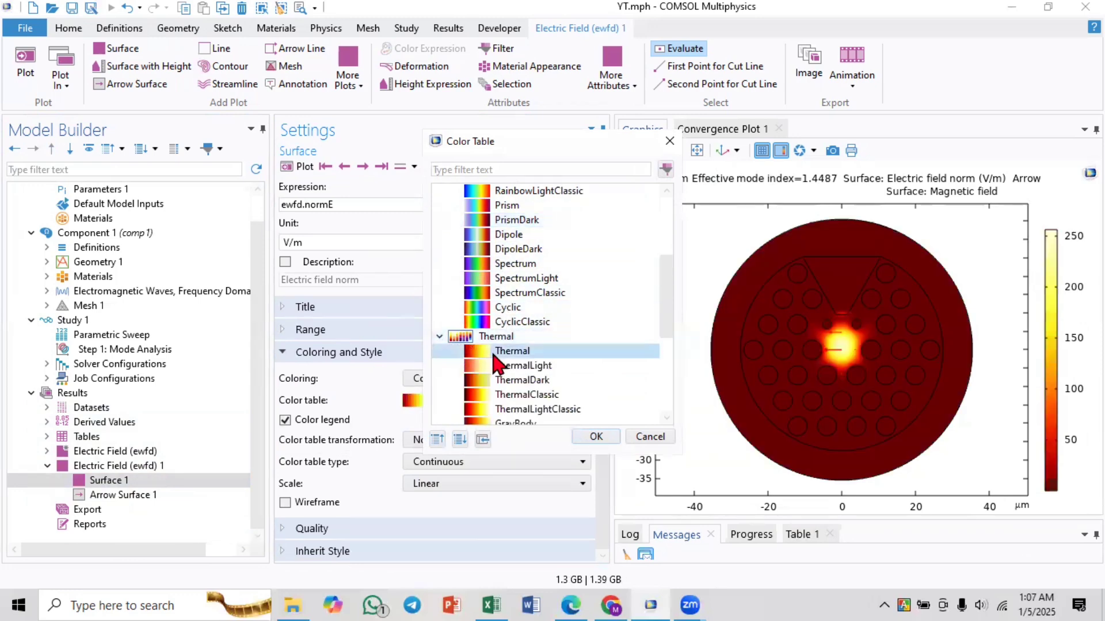
click(594, 437)
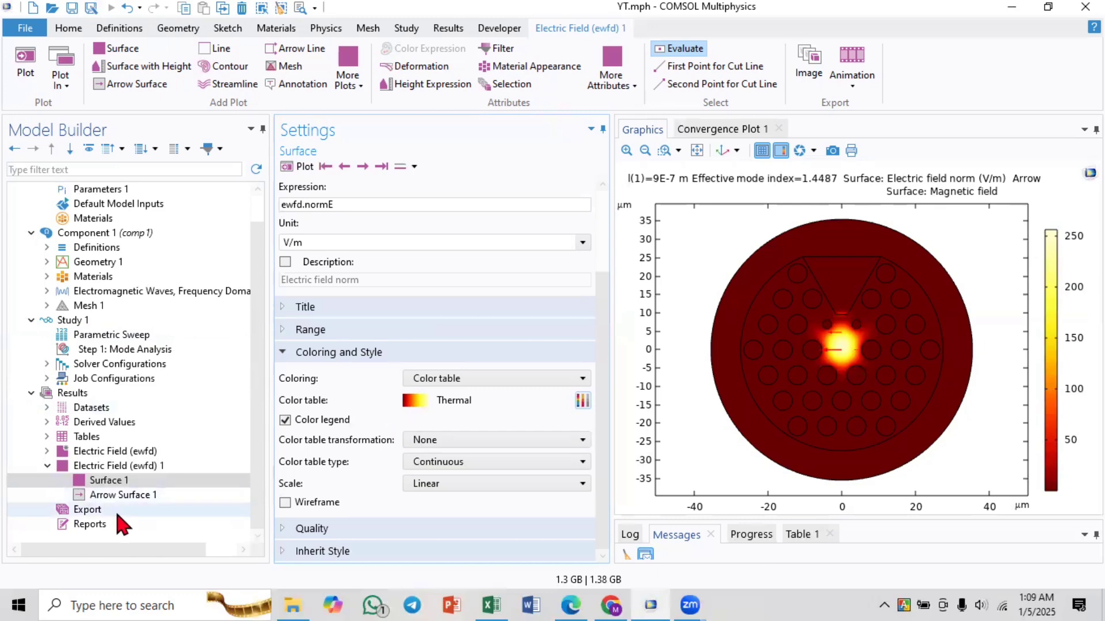
- Add a second Global Evaluation under Derived Values
click(110, 482)
click(137, 466)
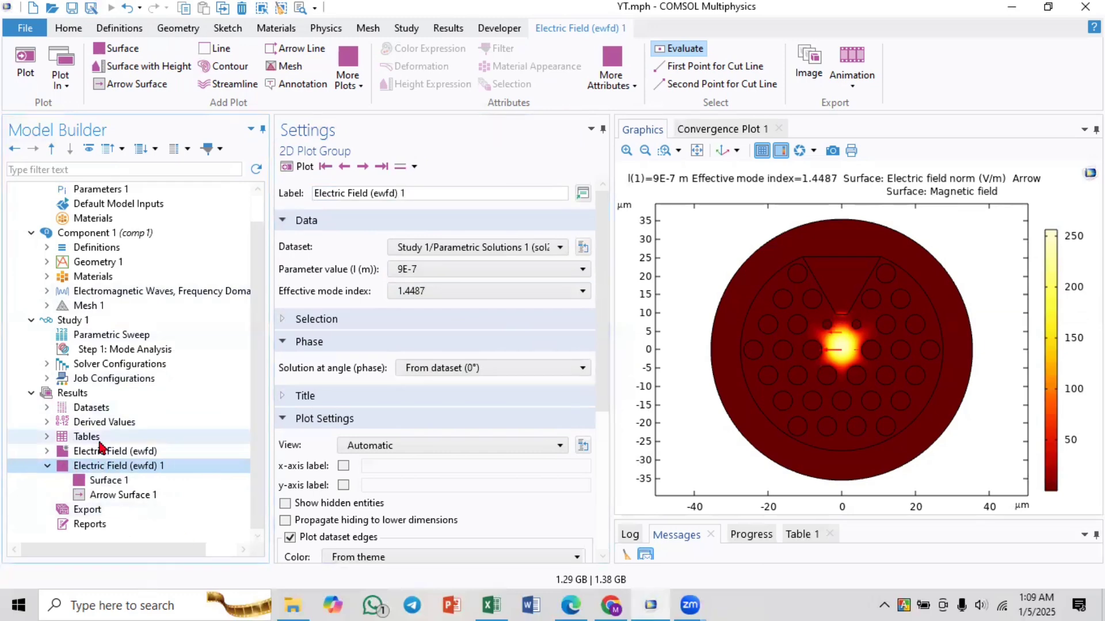
click(48, 426)
click(89, 424)
right_click(91, 424)
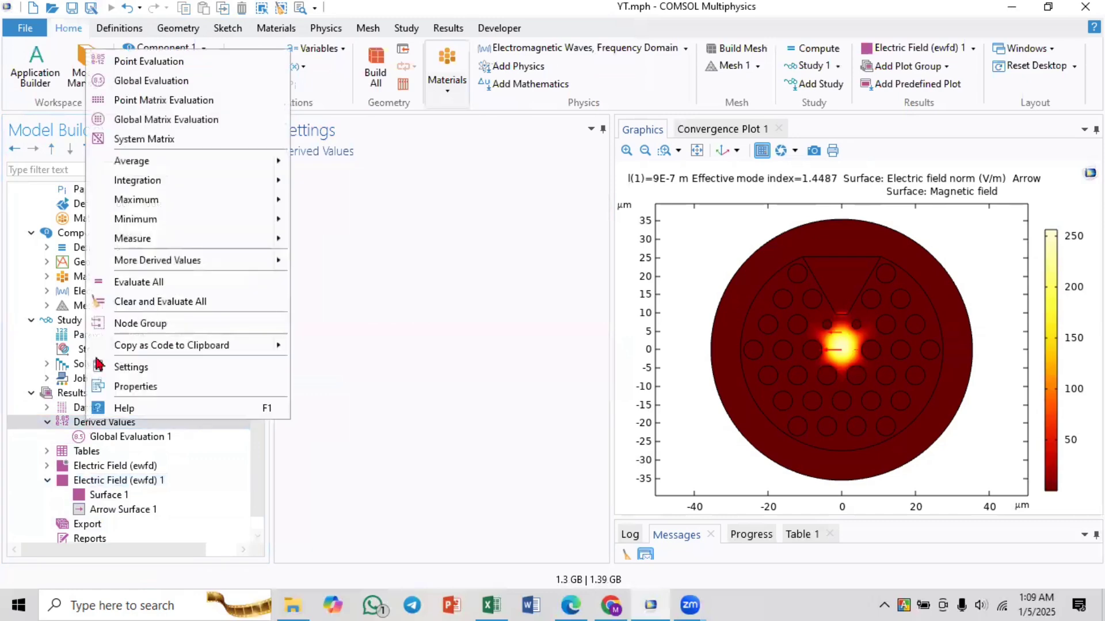
click(133, 90)
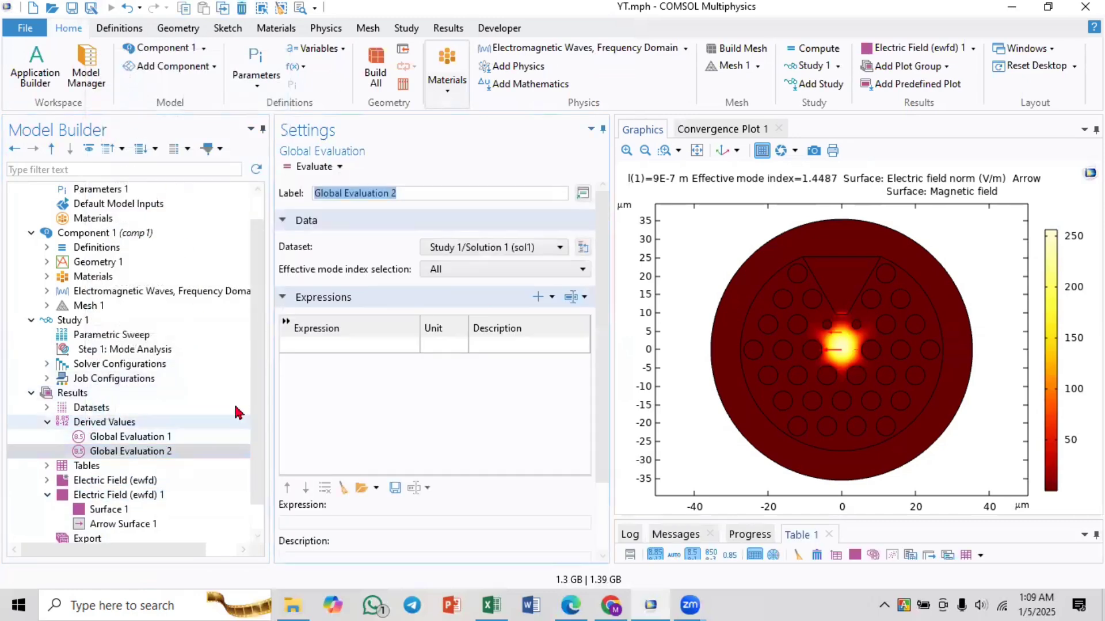
- Add the global Electromagnetic Waves expression ewfd.neff (Effective mode index) to Global Evaluation 2
click(311, 344)
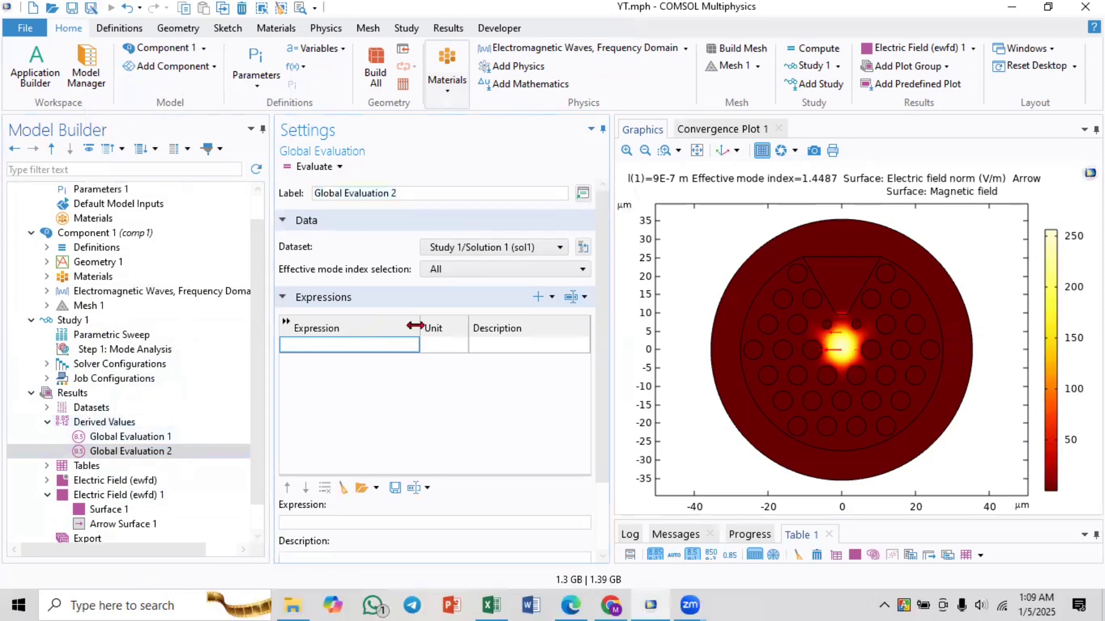
click(571, 298)
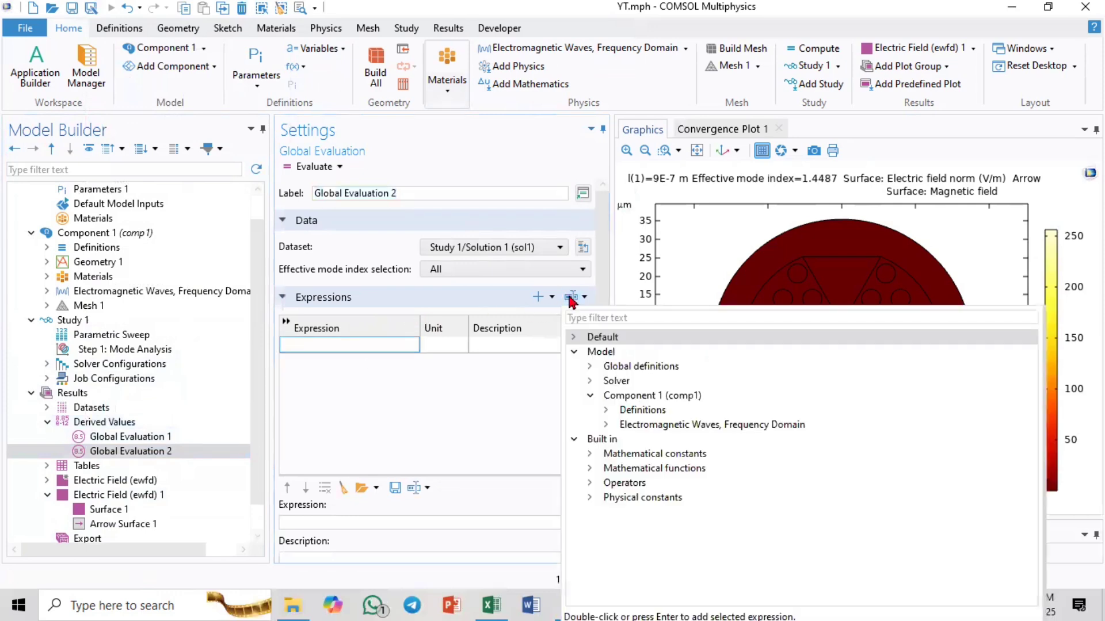
click(606, 426)
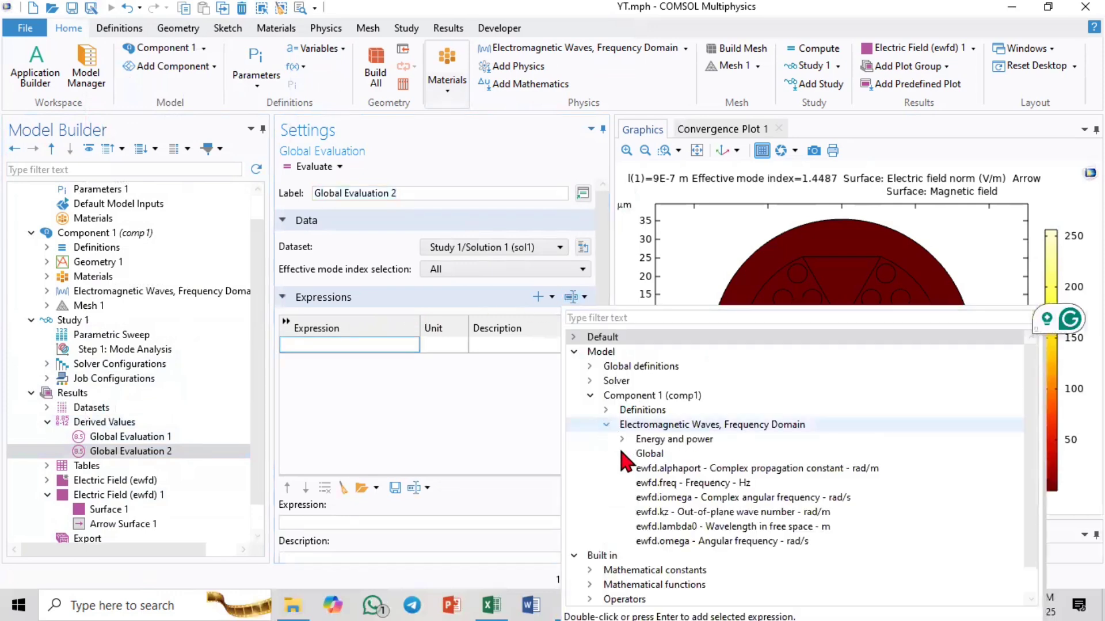
scroll(622, 455, down, 1)
click(637, 471)
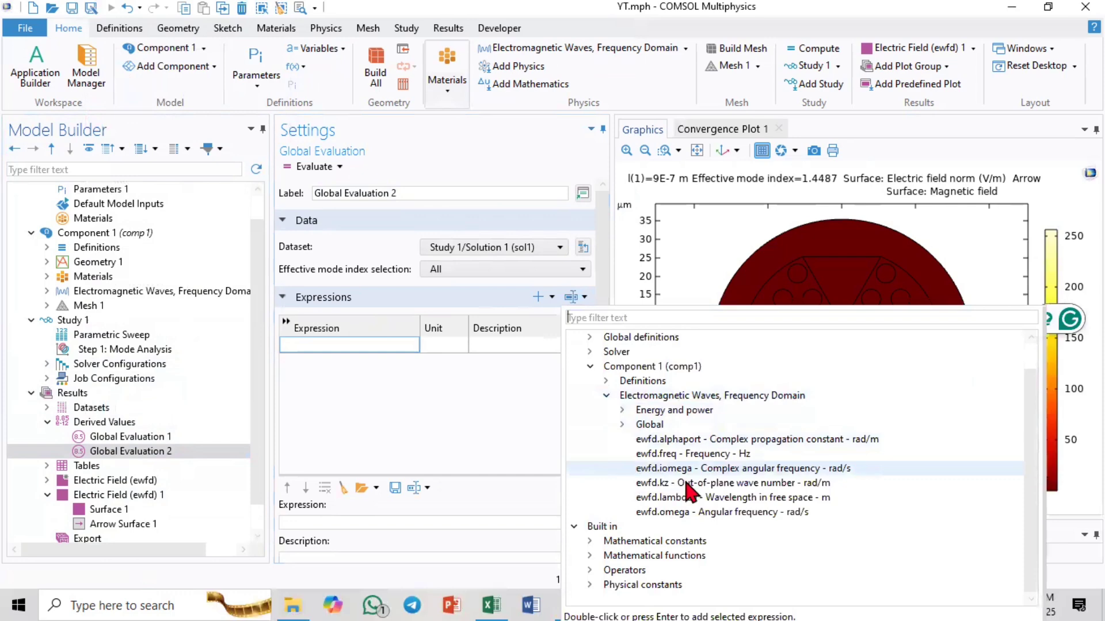
click(621, 425)
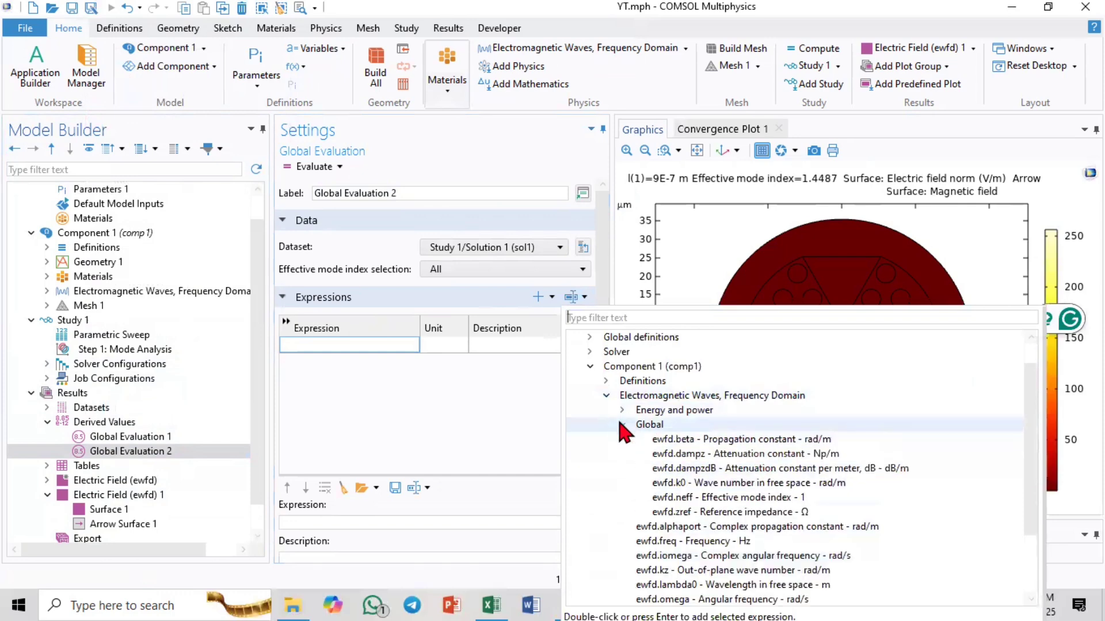
click(669, 498)
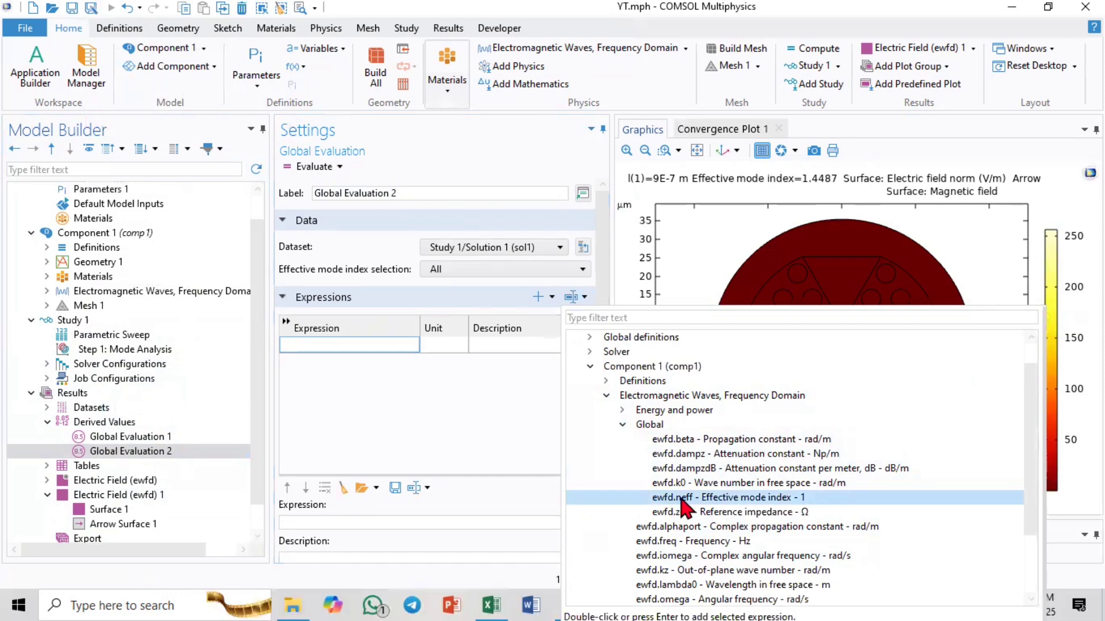
double_click(685, 499)
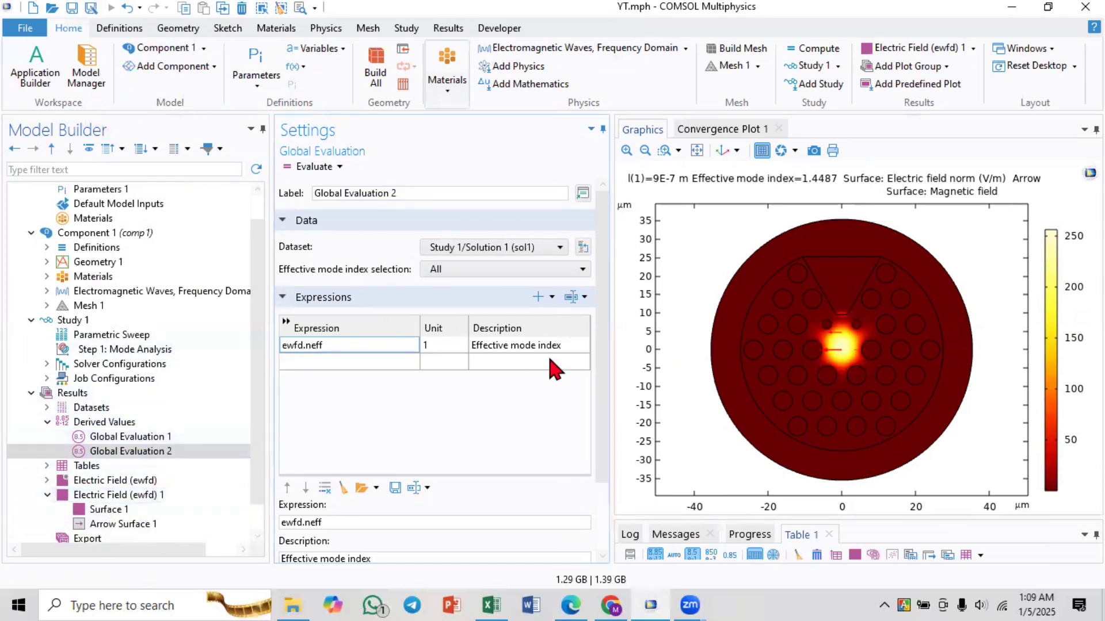
- Enlarge the results table area below the graphics and delete Table 1
drag(612, 310, 648, 311)
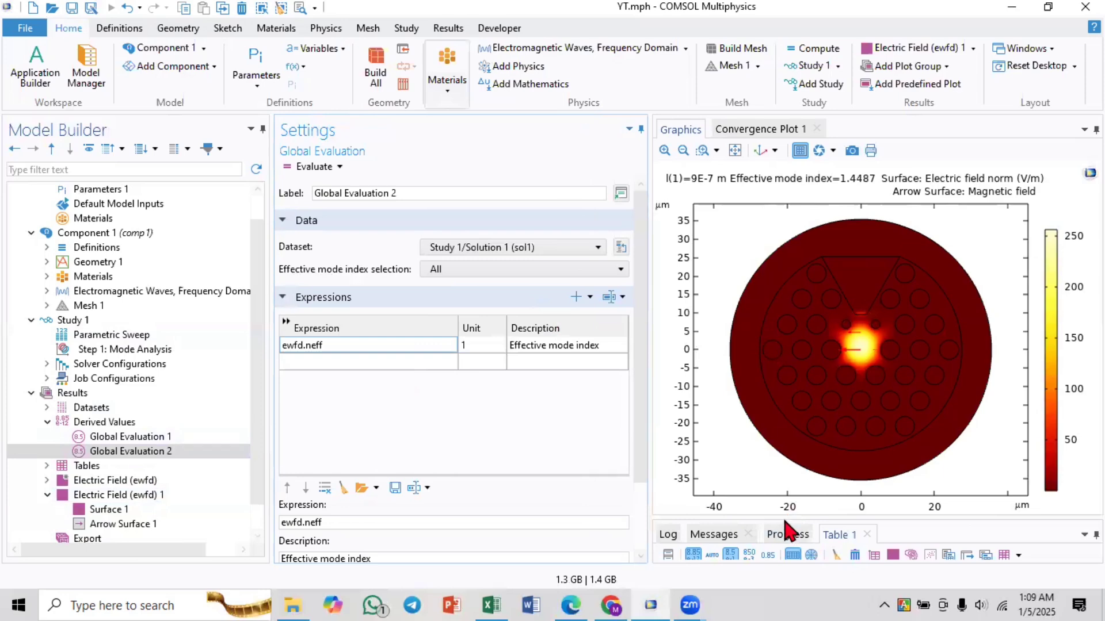
drag(781, 518, 789, 400)
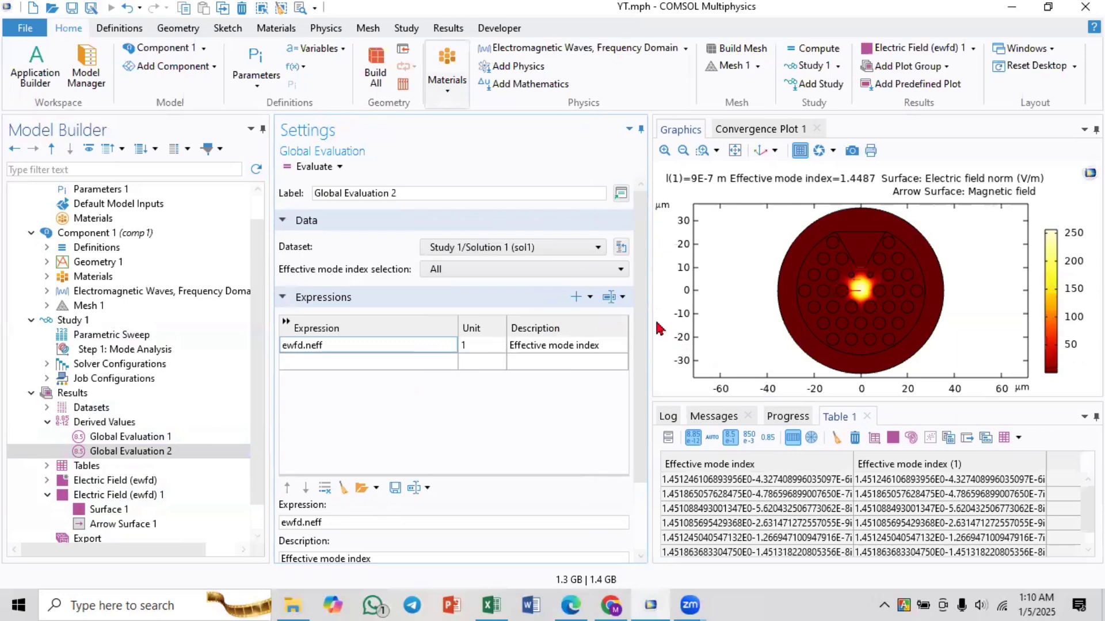
drag(648, 316, 617, 317)
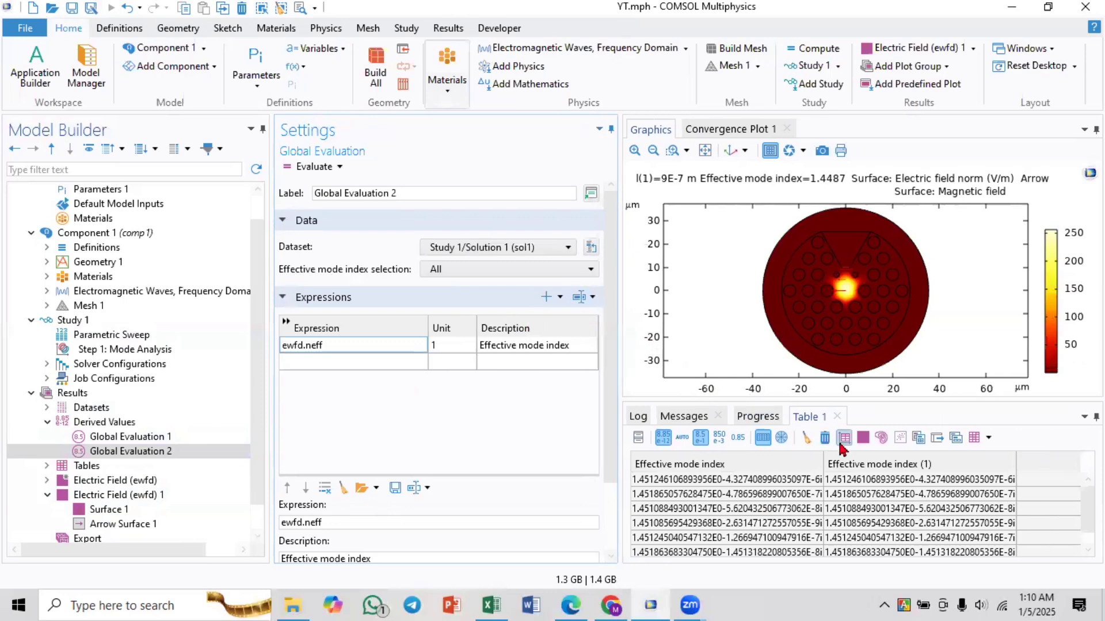
click(825, 441)
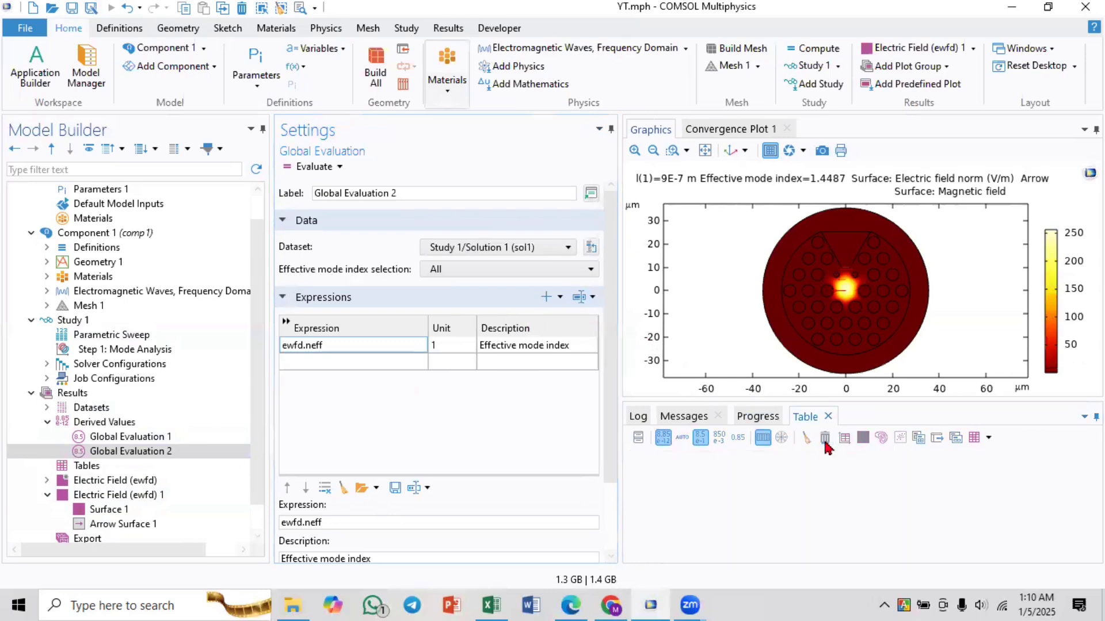
- Review the effective mode index options of Electric Field (ewfd) 1 at 9E-7 m and keep 1.4487 selected
click(99, 496)
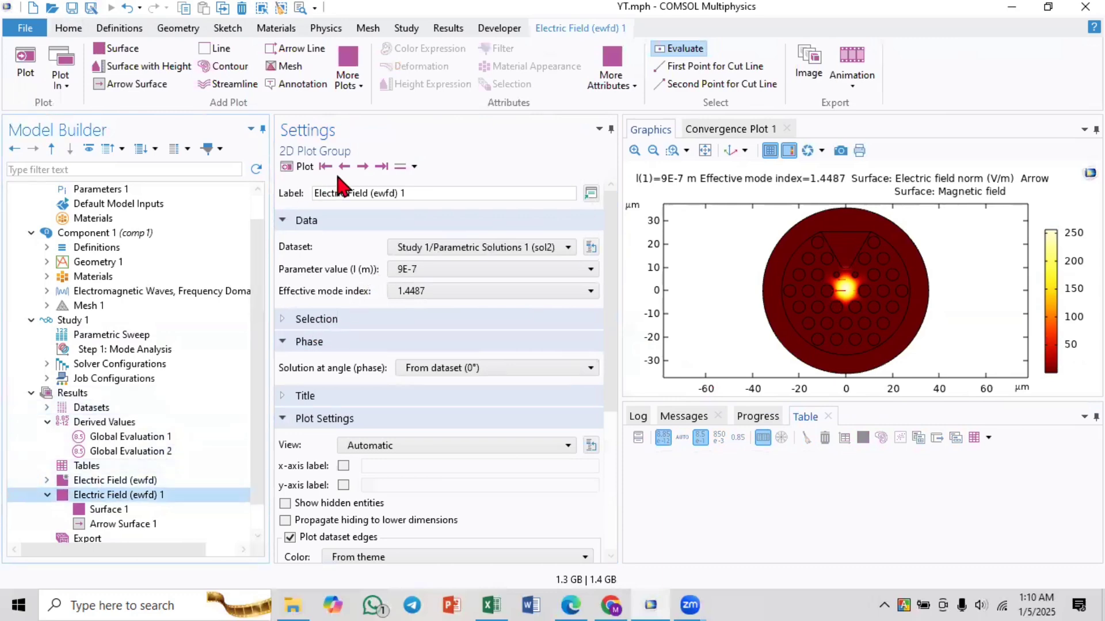
click(423, 292)
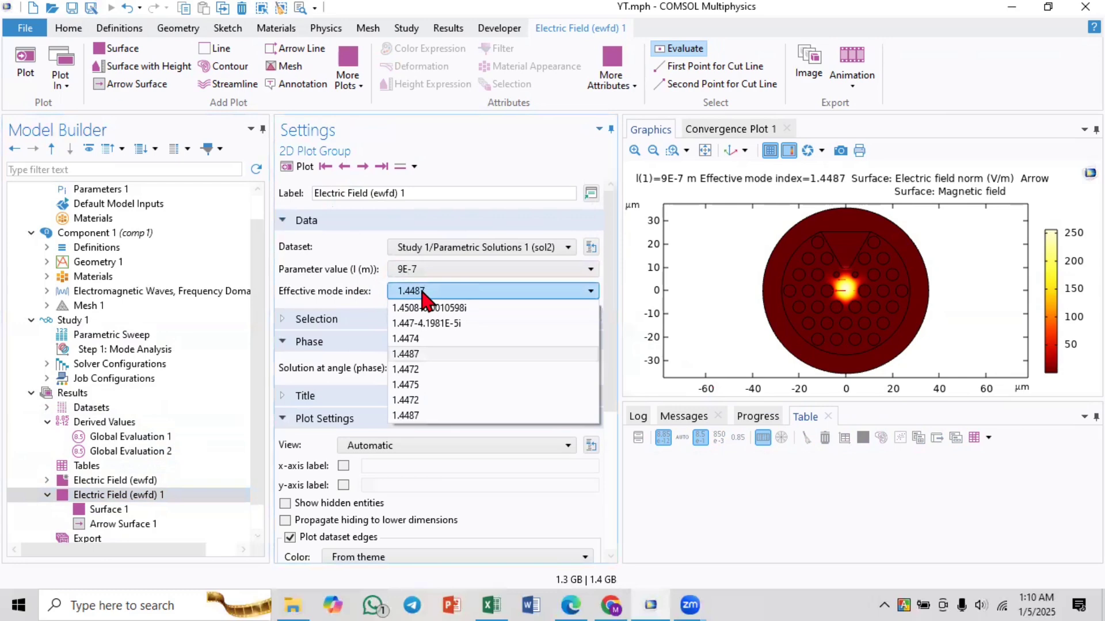
click(422, 293)
click(424, 292)
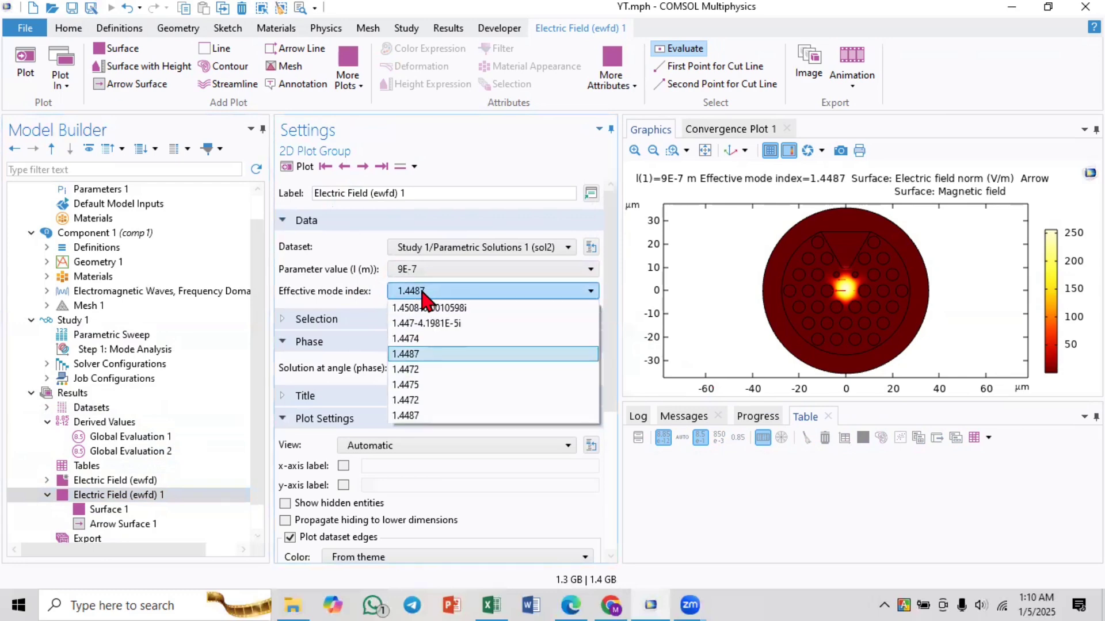
click(416, 355)
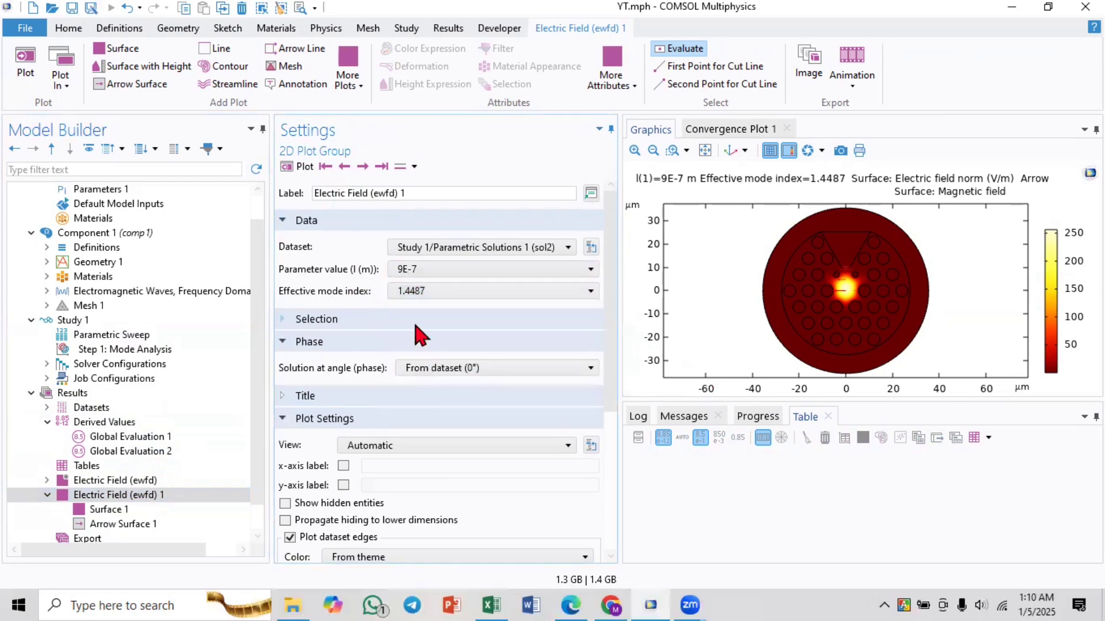
- Switch the solution stepping to parameter value l, advance the plot to 9.1E-7 m and check its effective mode index options
click(400, 168)
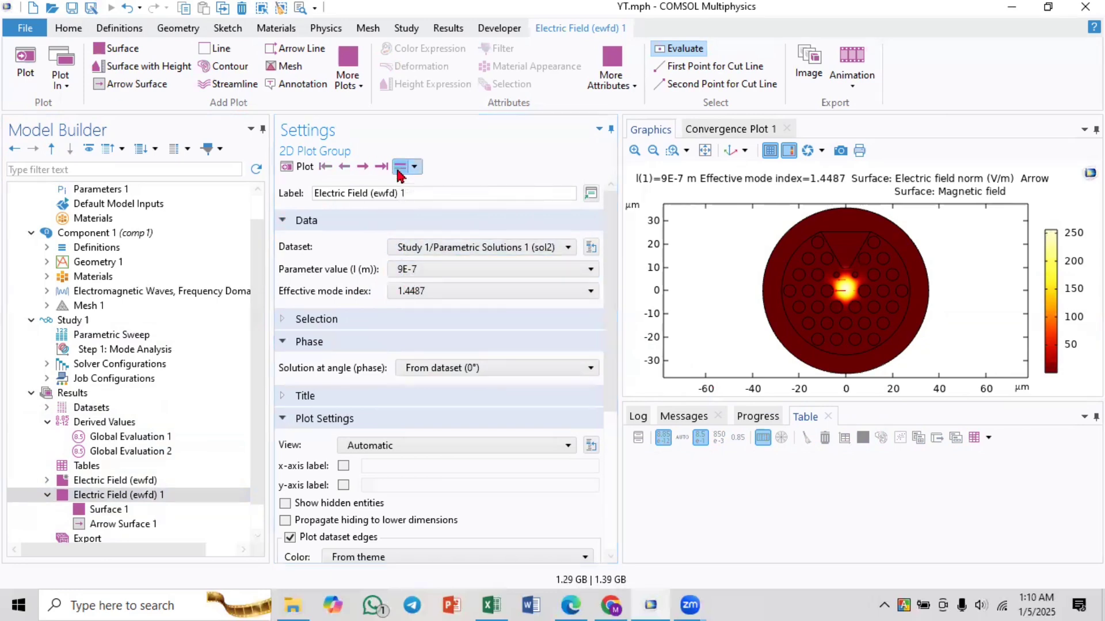
click(364, 167)
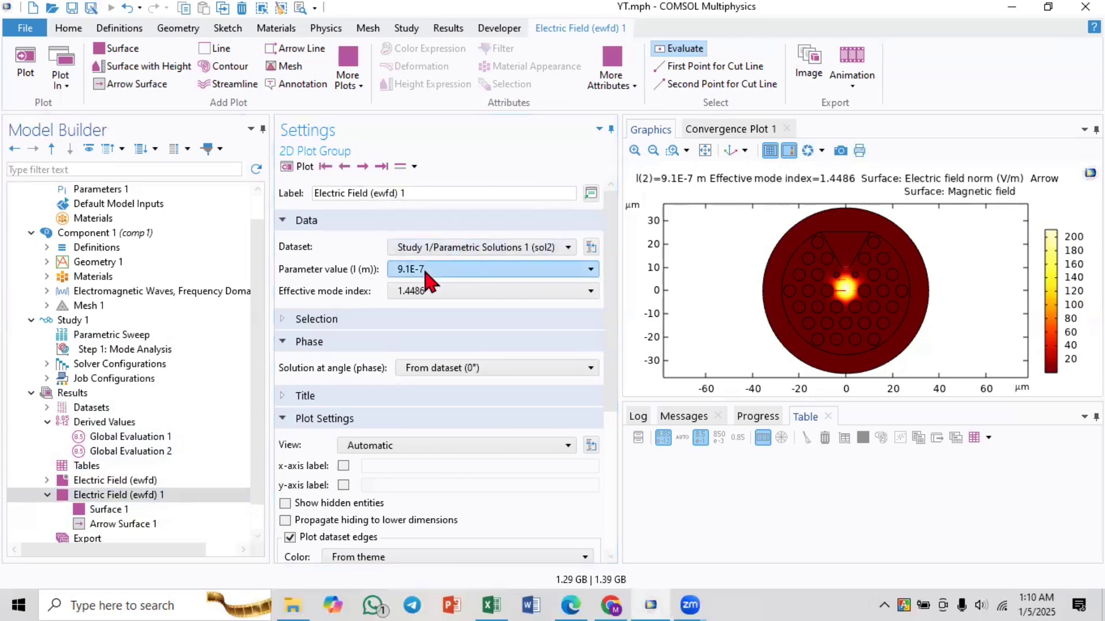
click(411, 293)
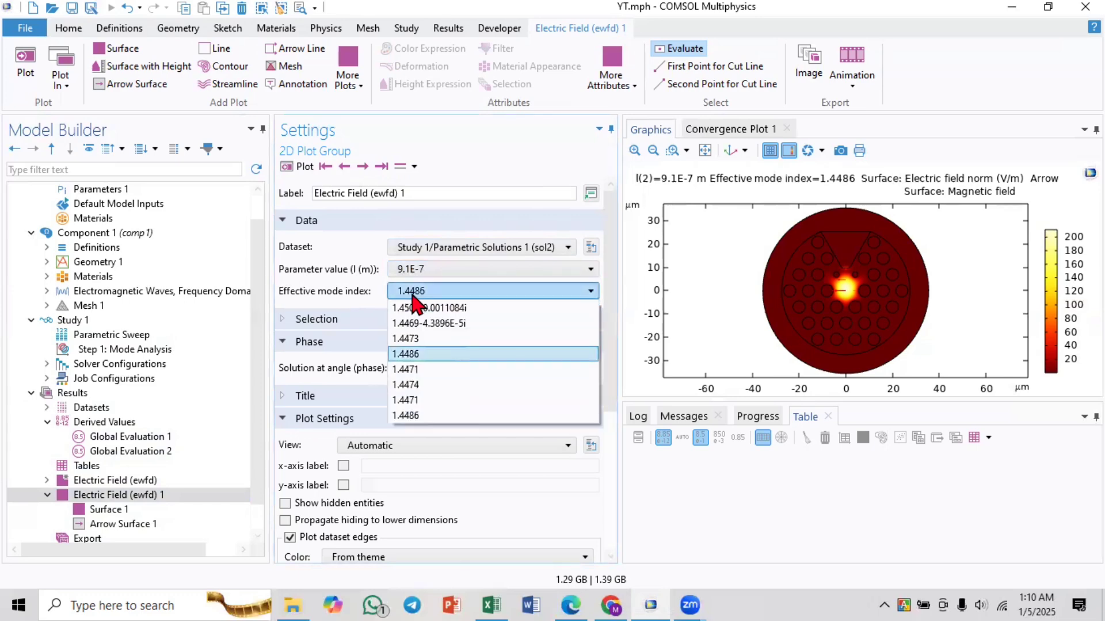
click(413, 293)
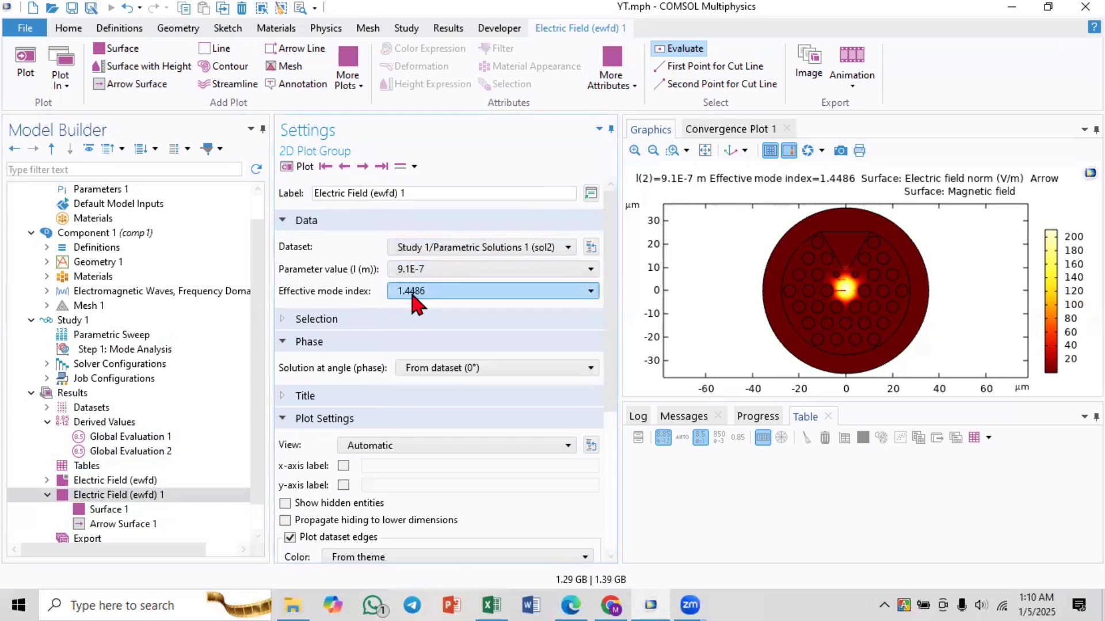
- Step the field plot forward to 9.2E-7 m, check its effective mode index, and continue stepping to 9.4E-7 m
click(363, 167)
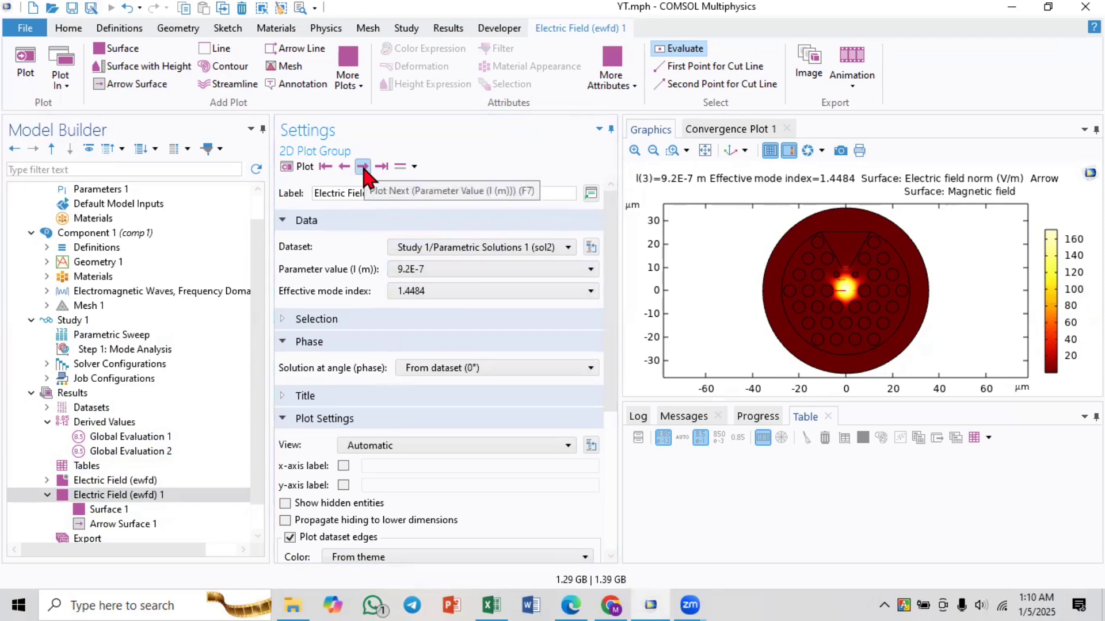
click(420, 290)
click(420, 290)
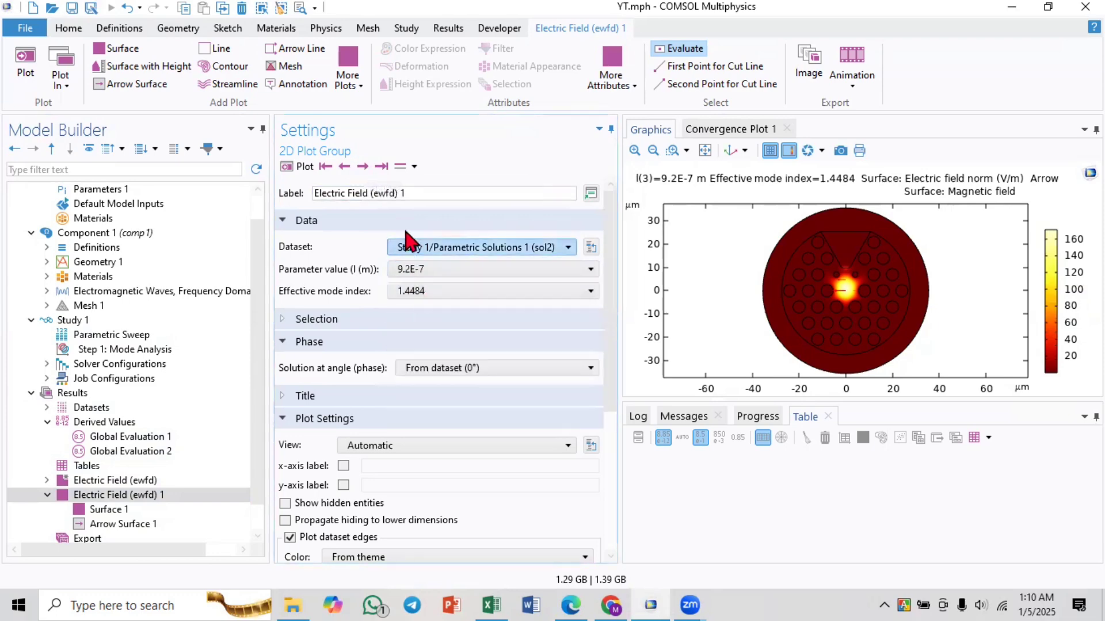
click(363, 167)
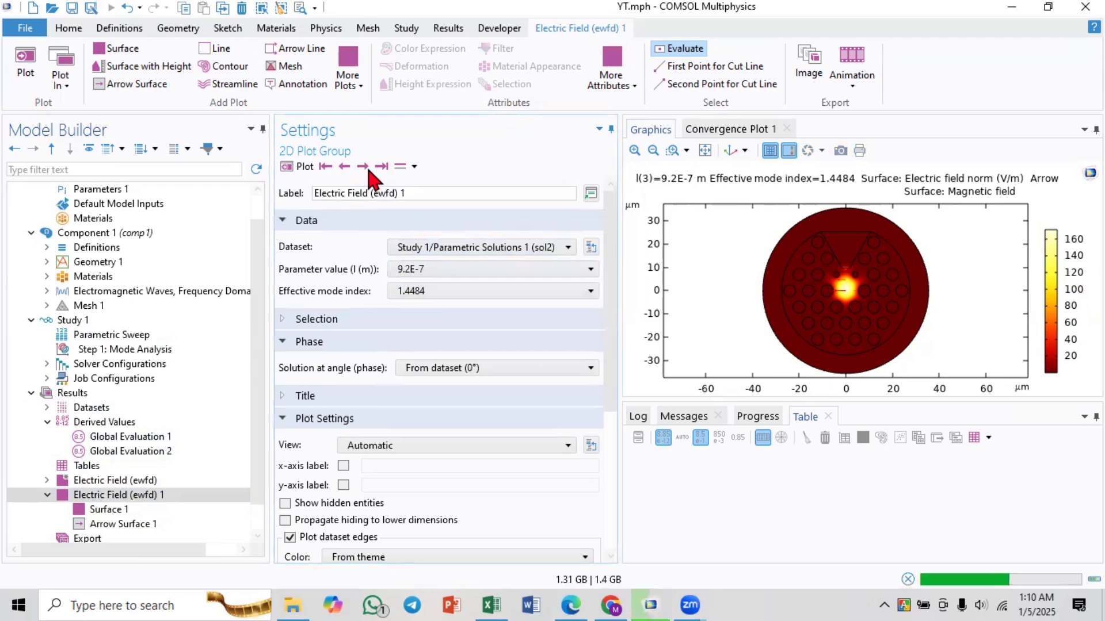
click(362, 166)
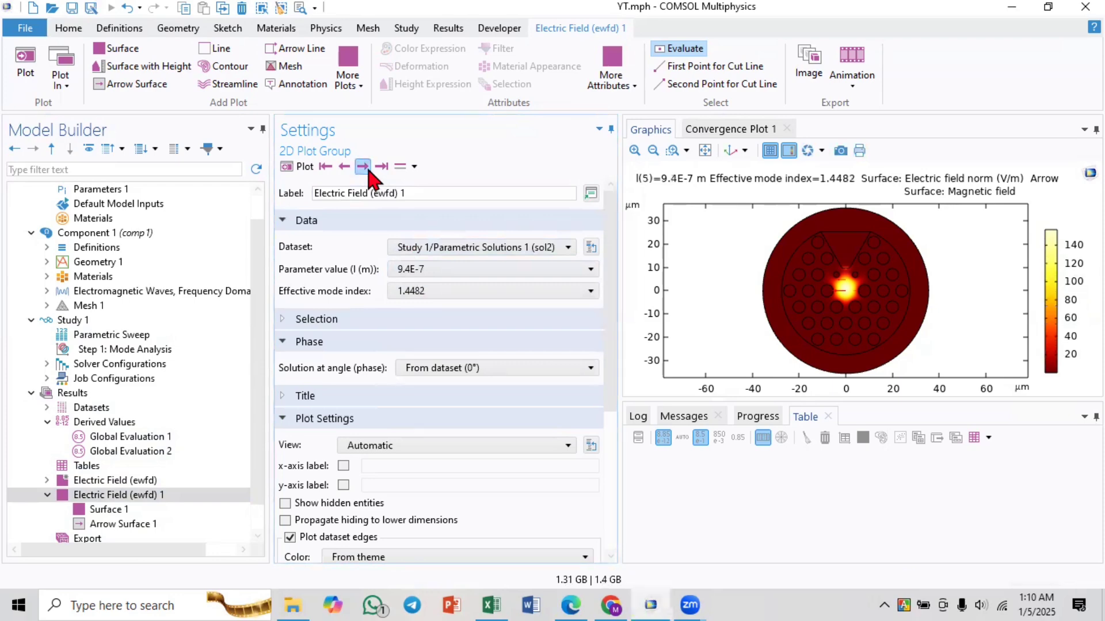
- Step the Electric Field (ewfd) 1 plot forward through the swept wavelengths to 1E-6 m
click(368, 170)
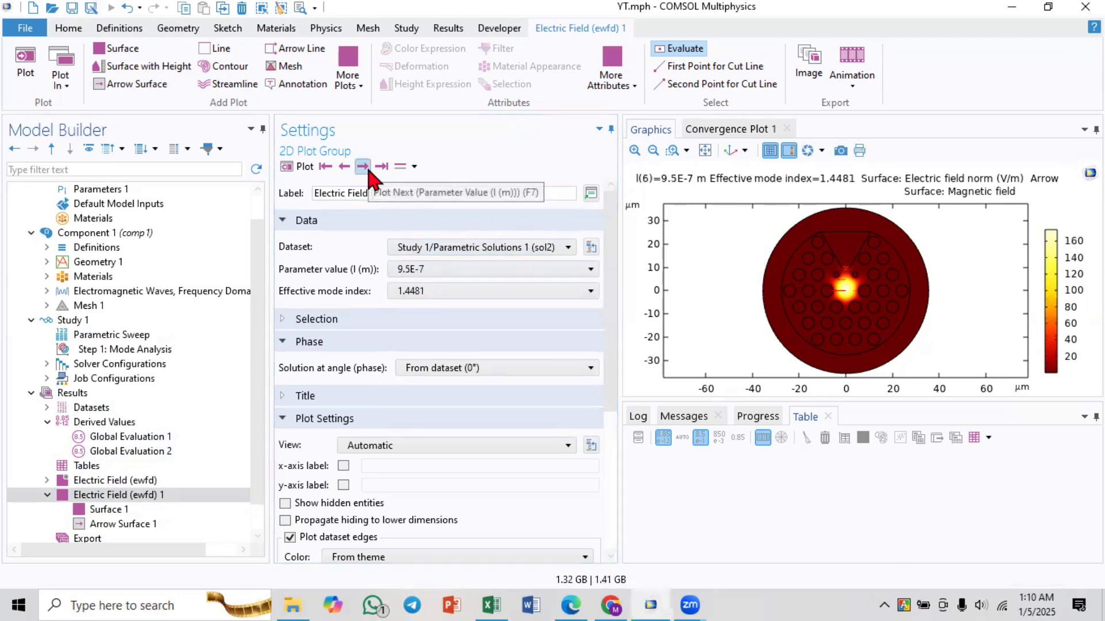
click(368, 171)
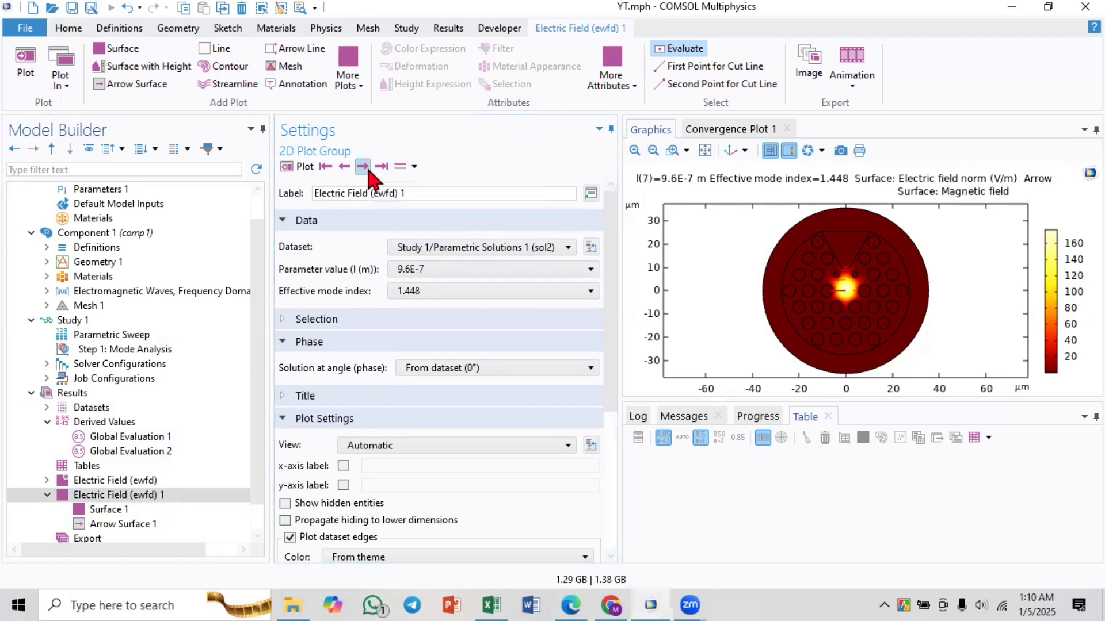
click(369, 170)
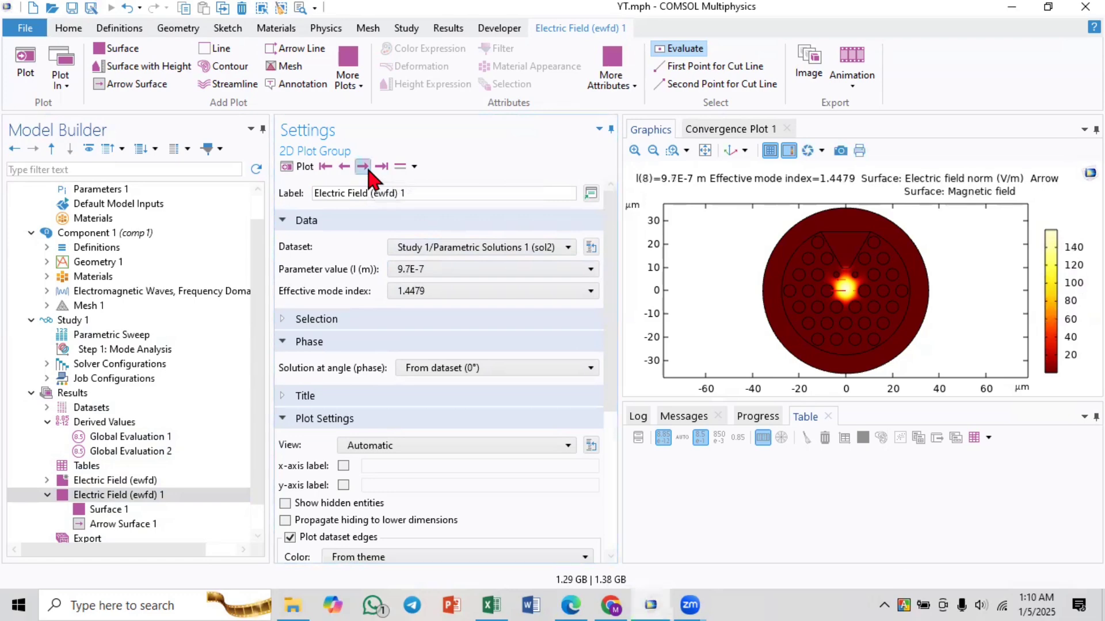
click(368, 170)
click(368, 171)
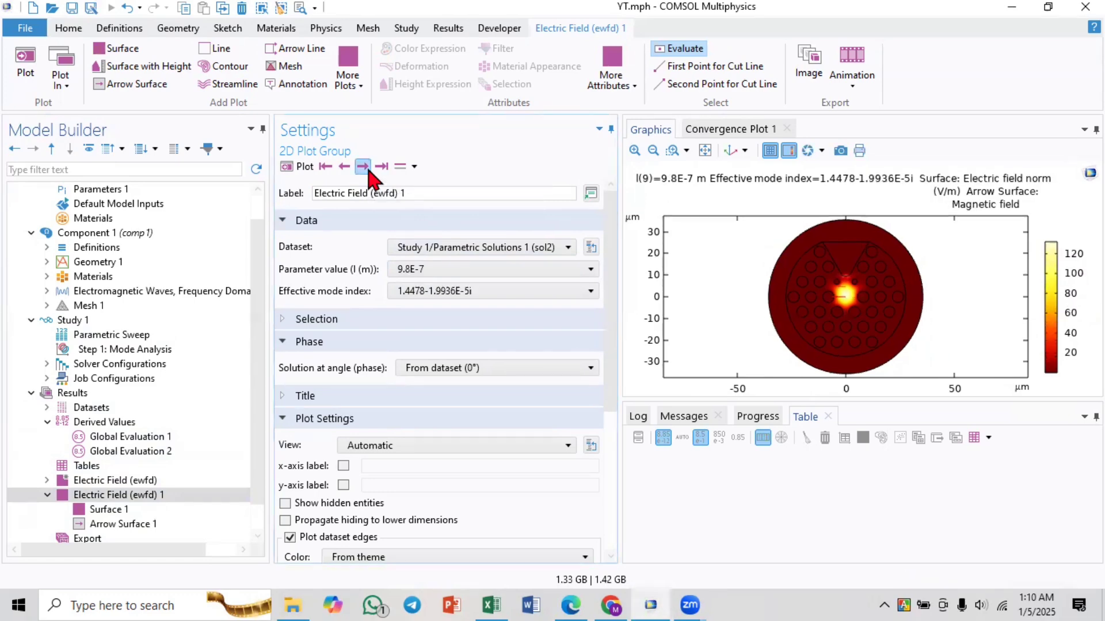
click(363, 166)
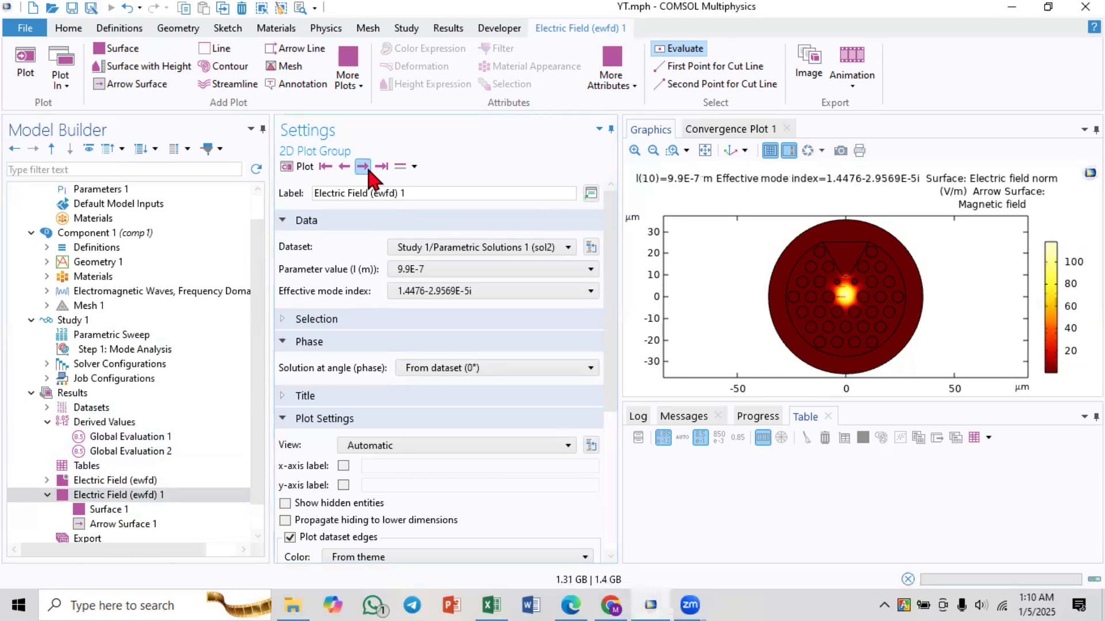
click(369, 171)
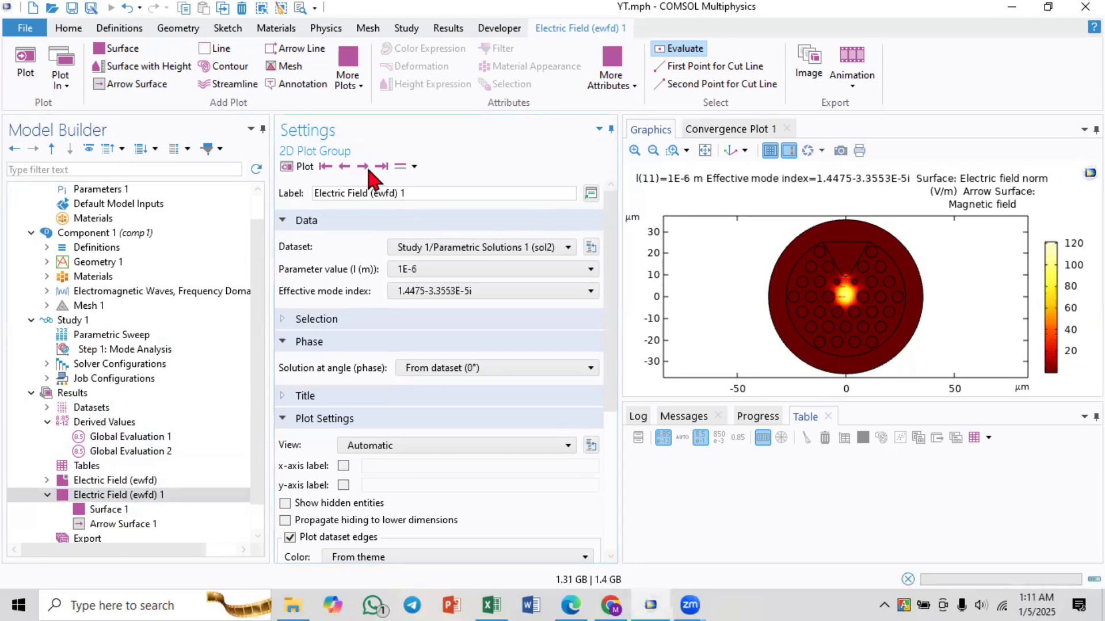
- Advance the field plot to 1.09E-6 m and check its effective mode index options, keeping 1.4465 selected
click(363, 167)
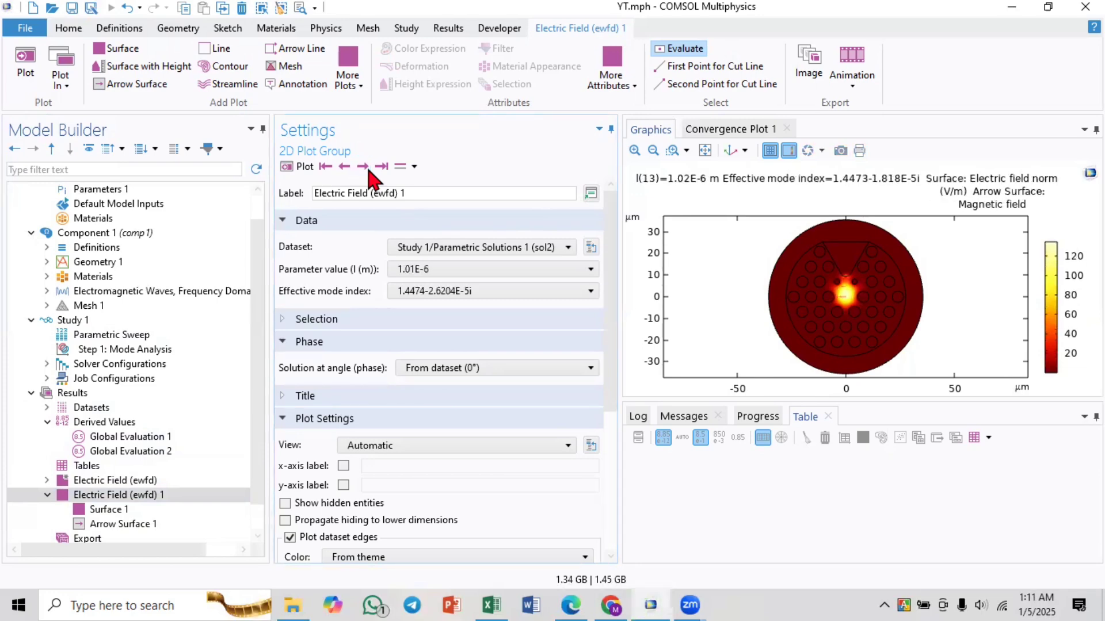
click(367, 169)
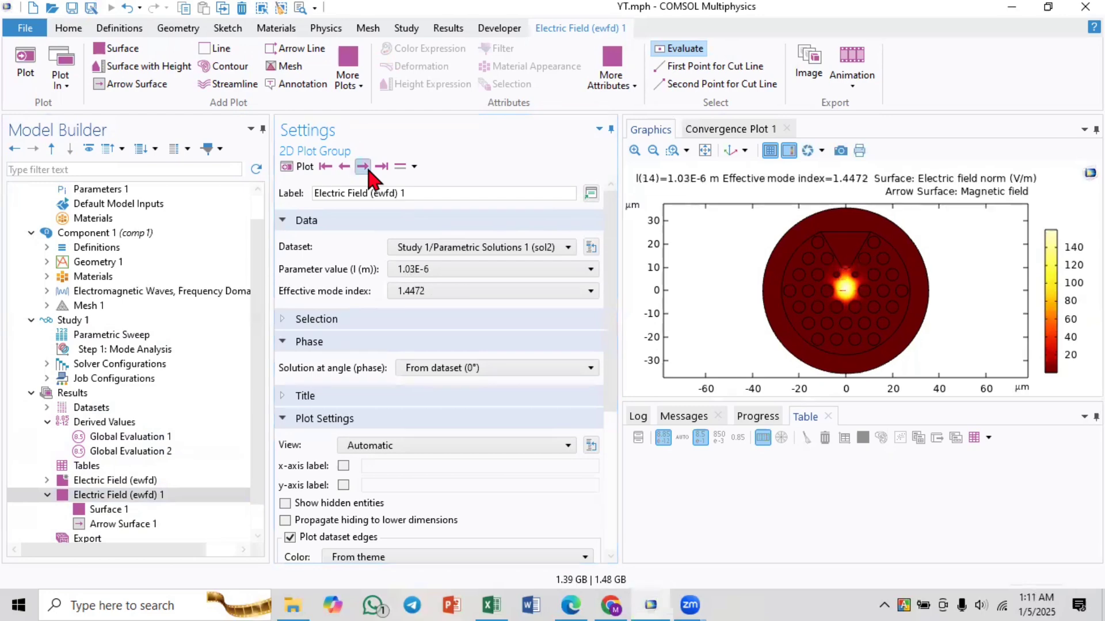
click(367, 170)
click(367, 170)
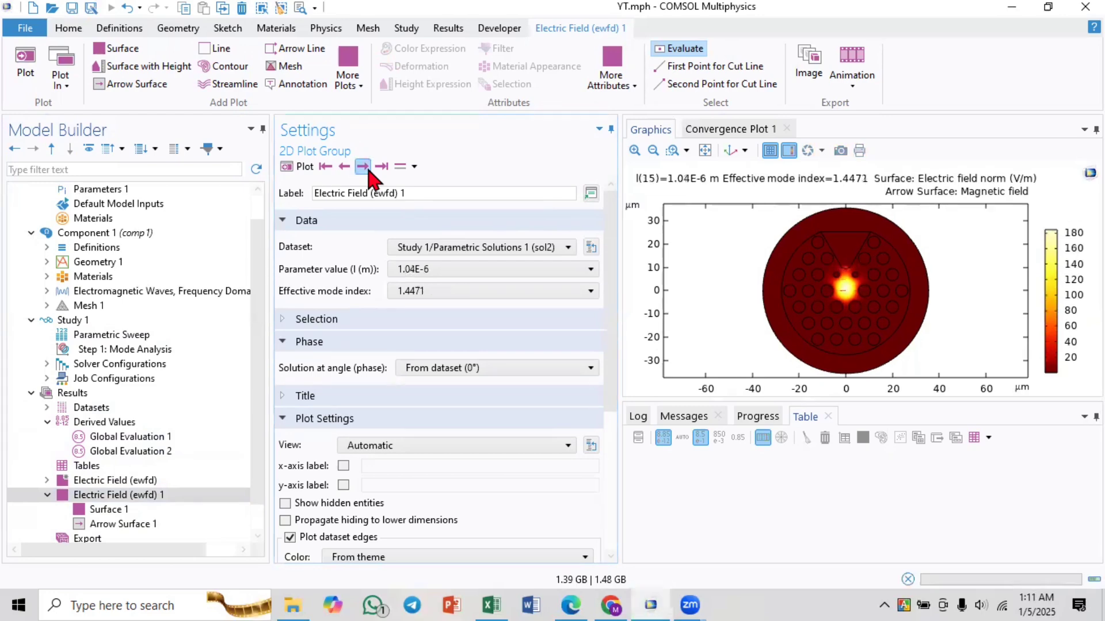
click(363, 166)
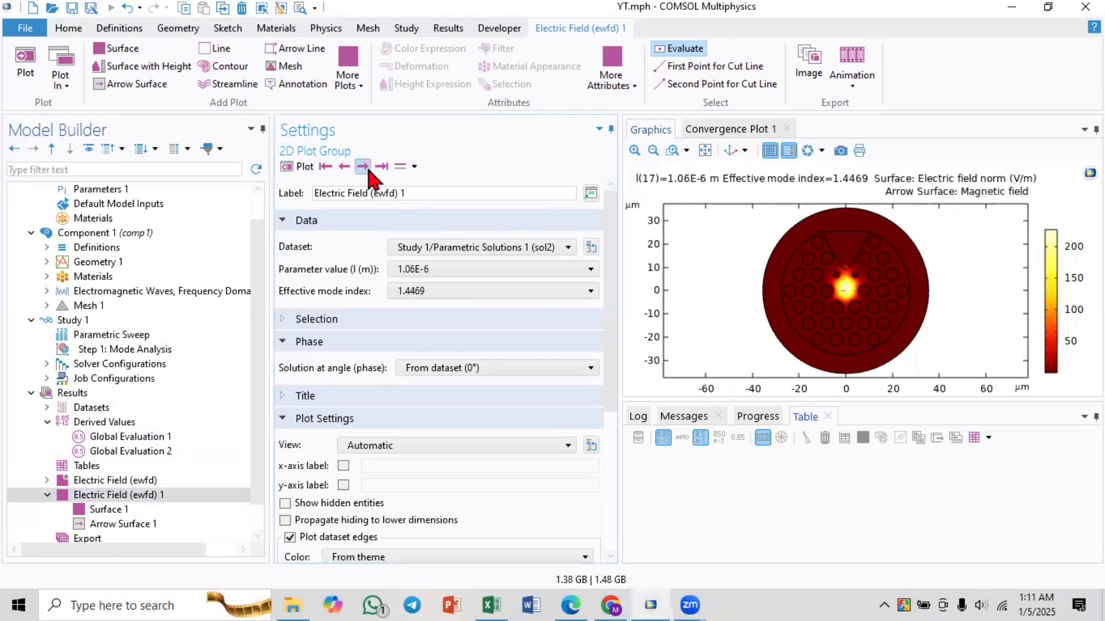
click(366, 168)
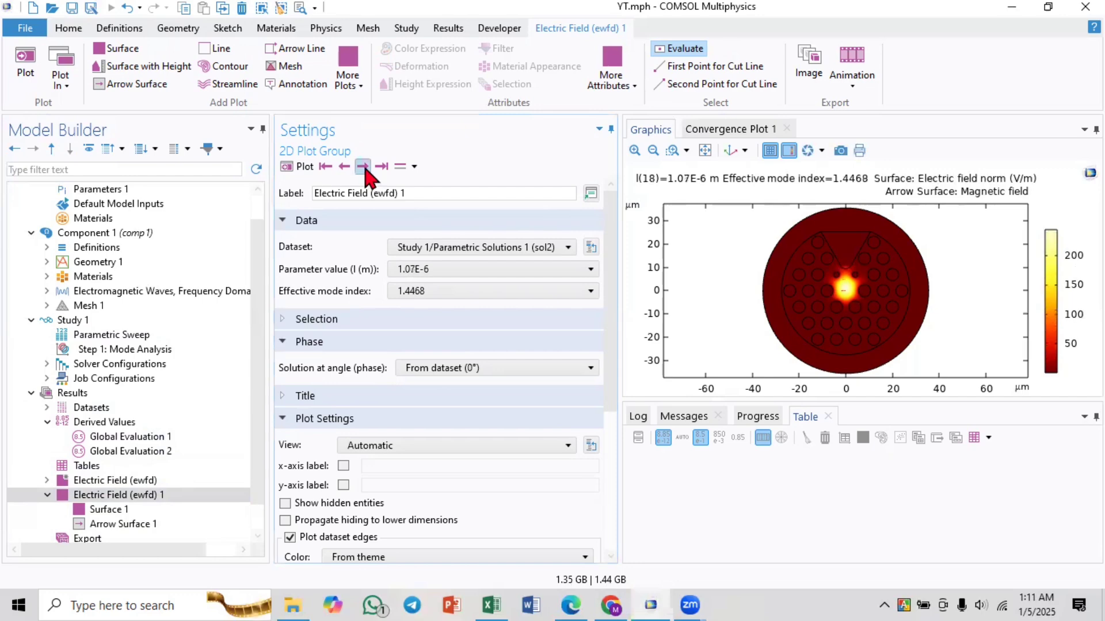
click(363, 167)
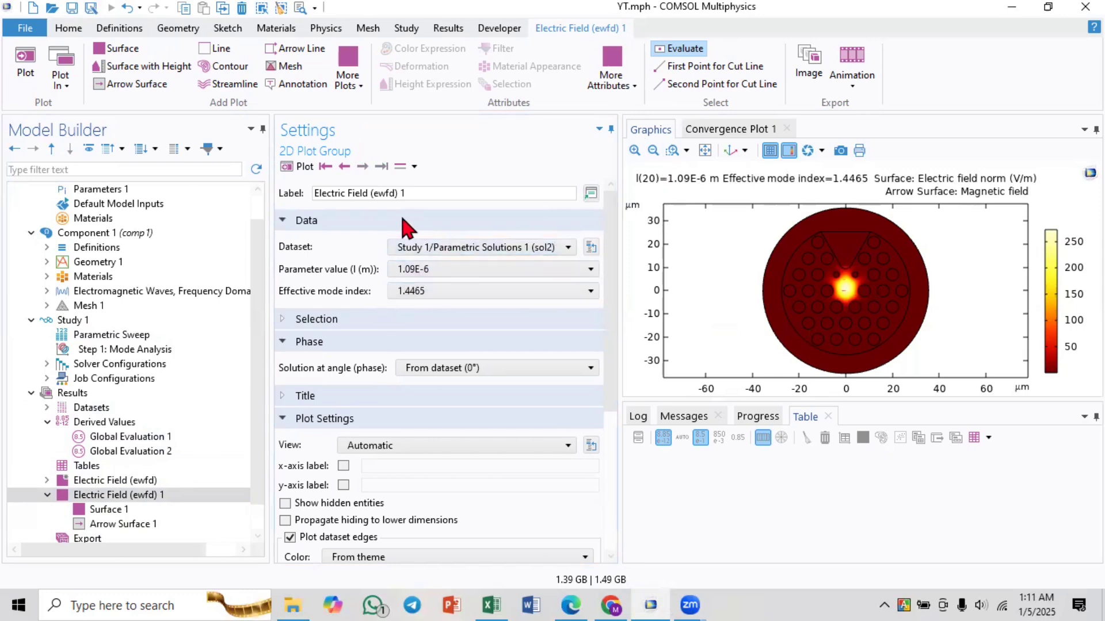
click(423, 291)
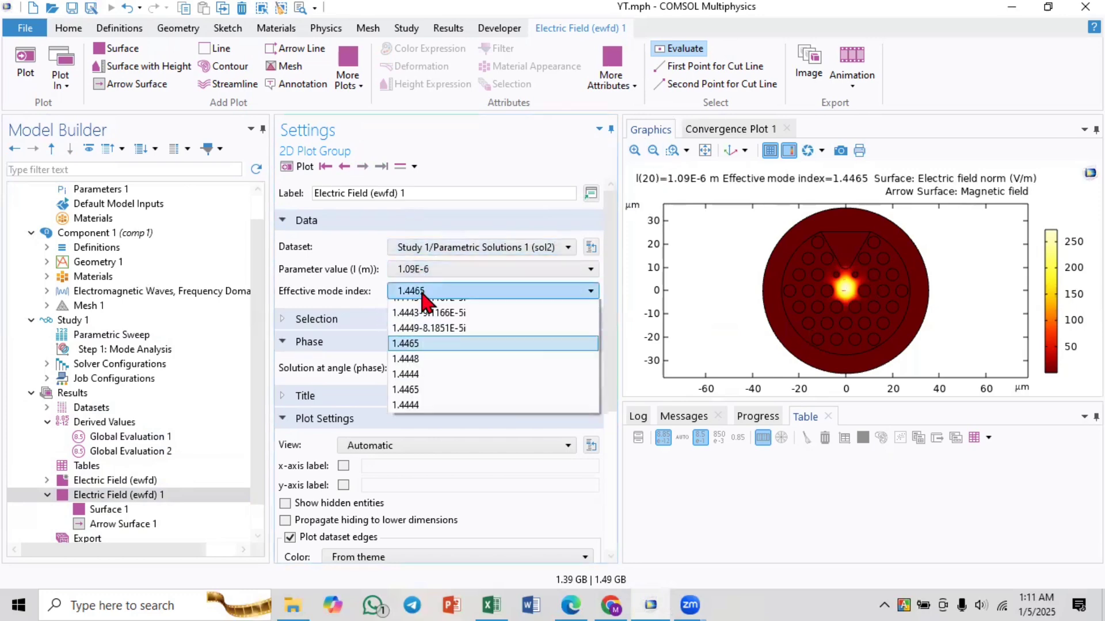
click(427, 354)
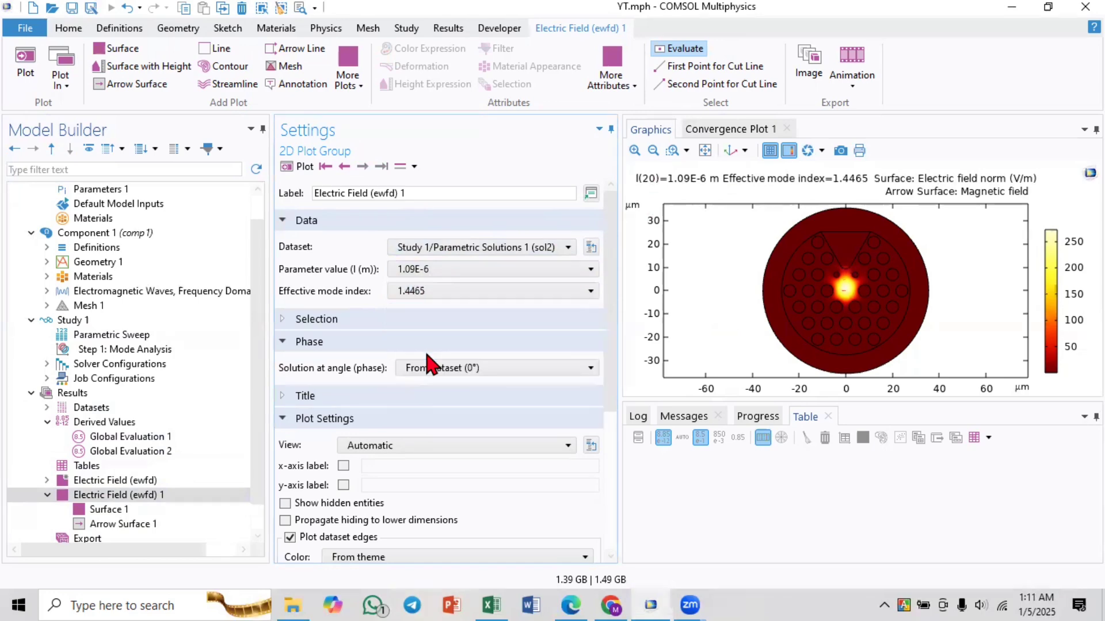
- Evaluate Global Evaluation 2 on the dataset Study 1/Parametric Solutions 1 (sol2) with table columns set to Outer solutions
click(124, 438)
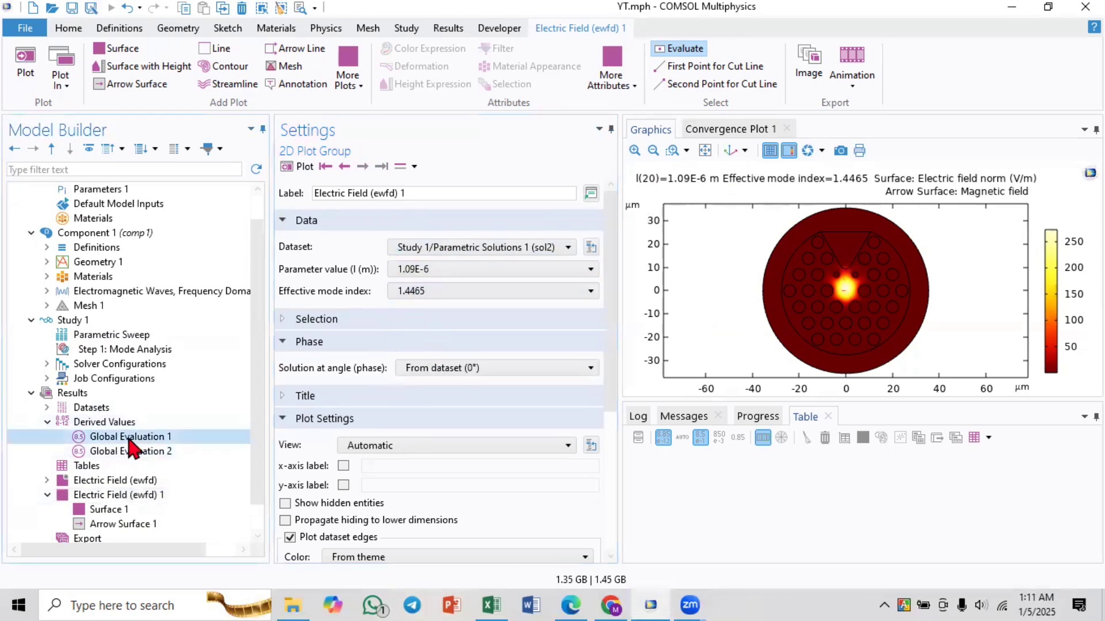
click(135, 453)
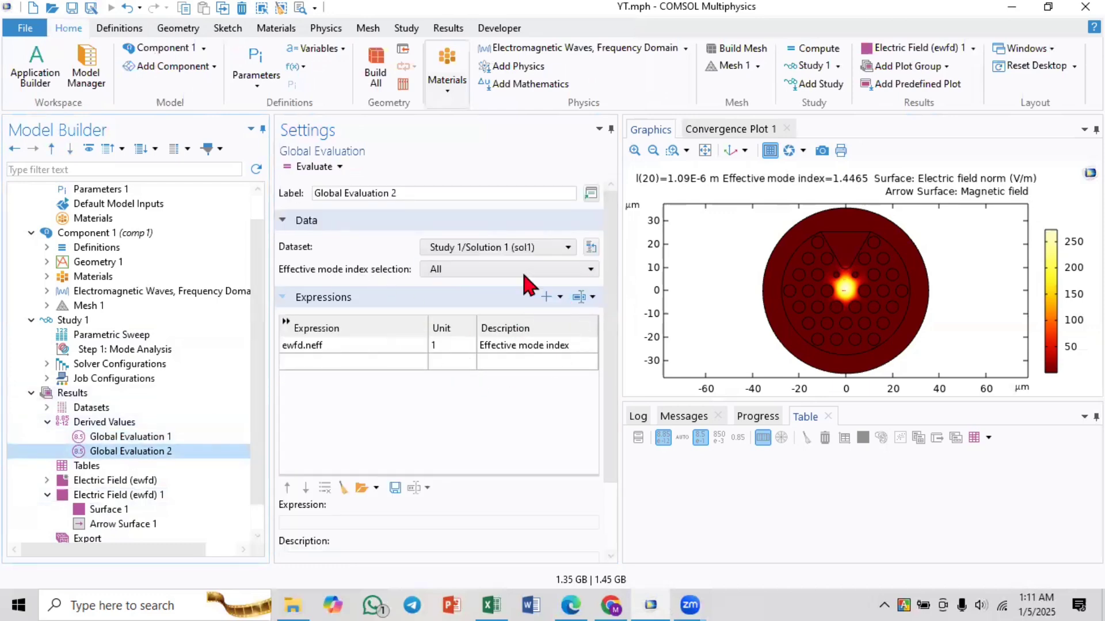
click(518, 249)
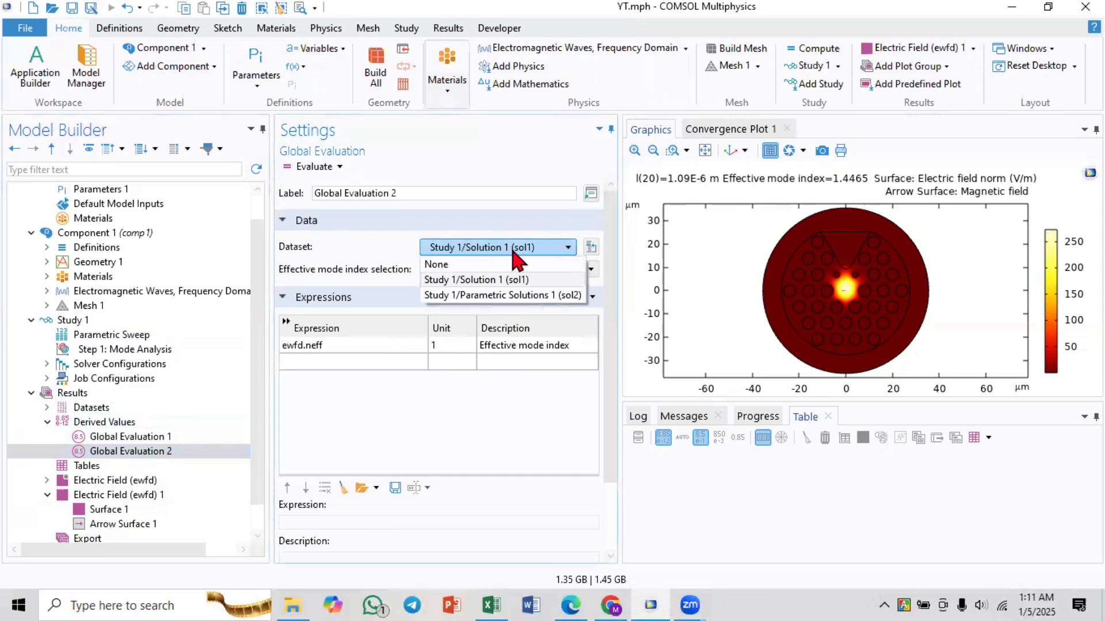
click(521, 296)
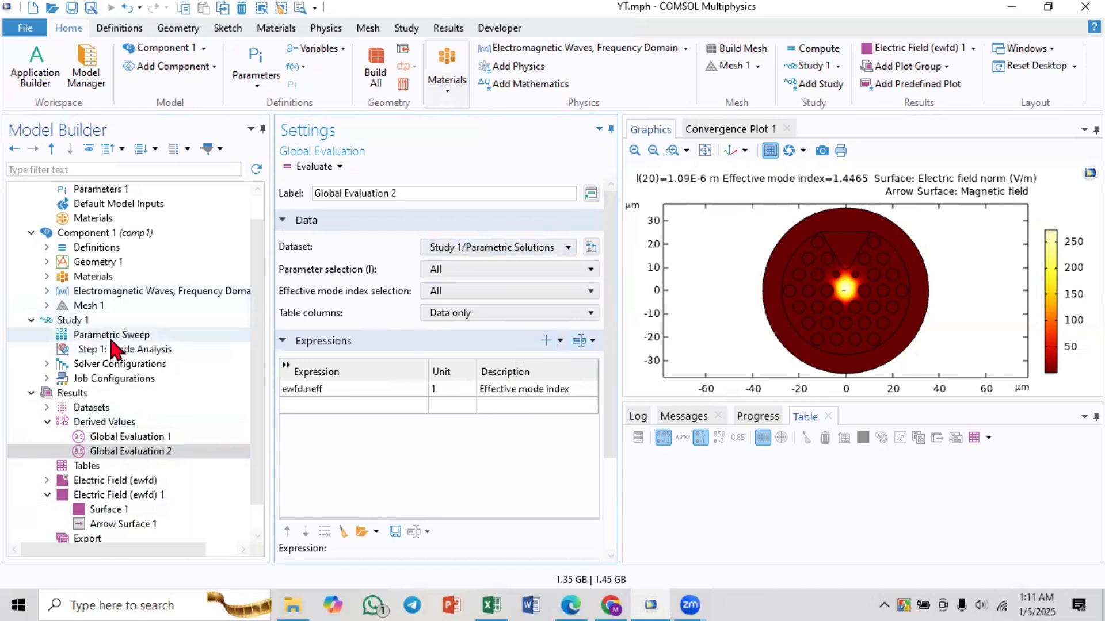
click(451, 316)
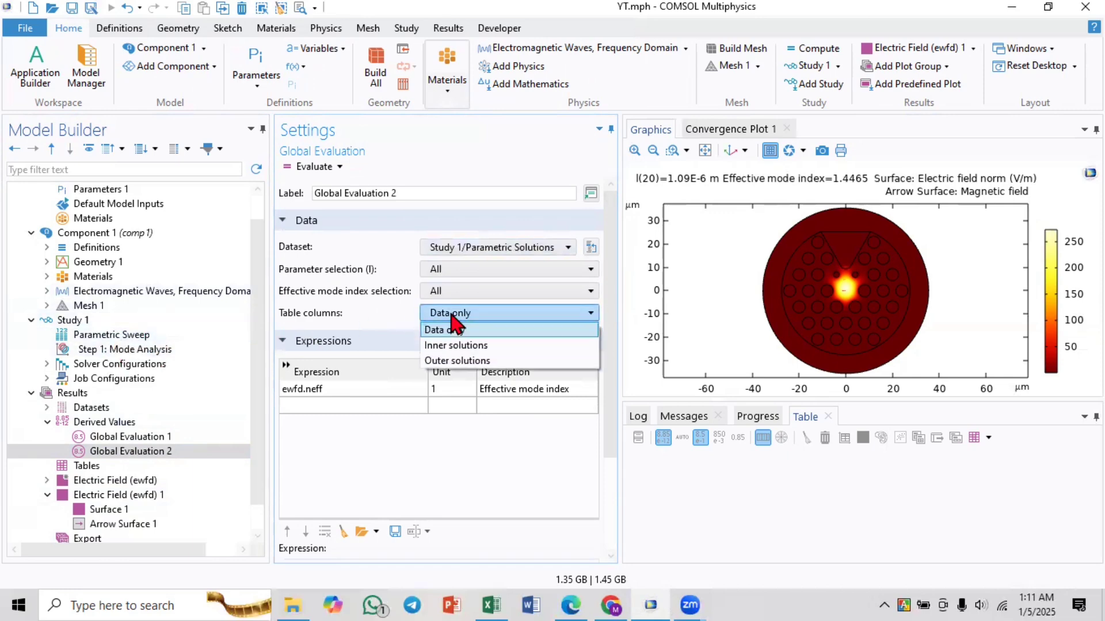
click(468, 361)
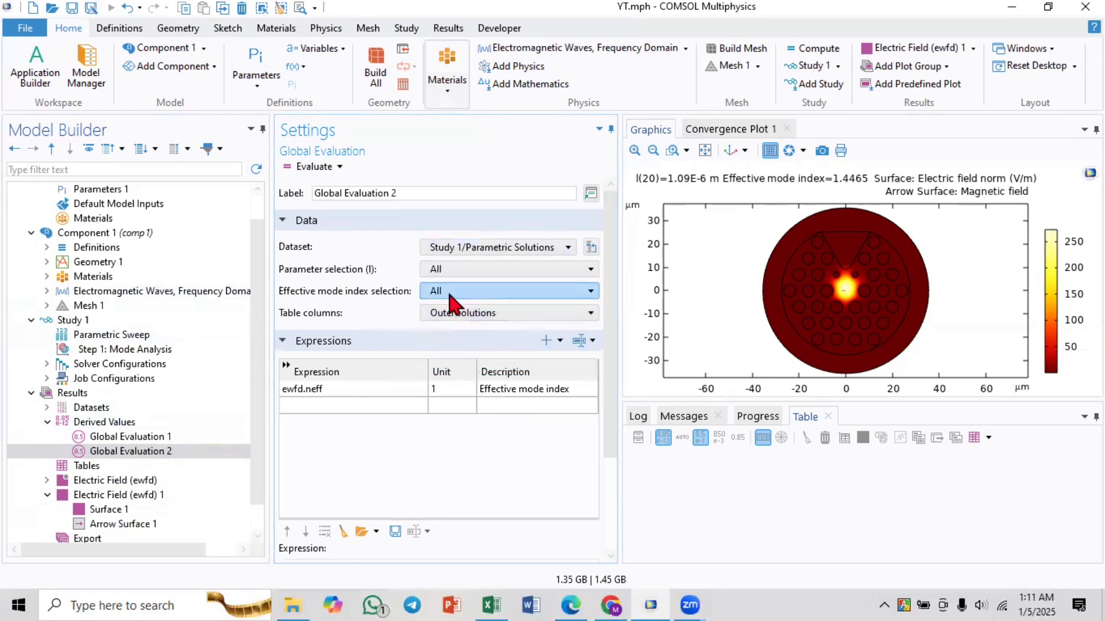
click(310, 167)
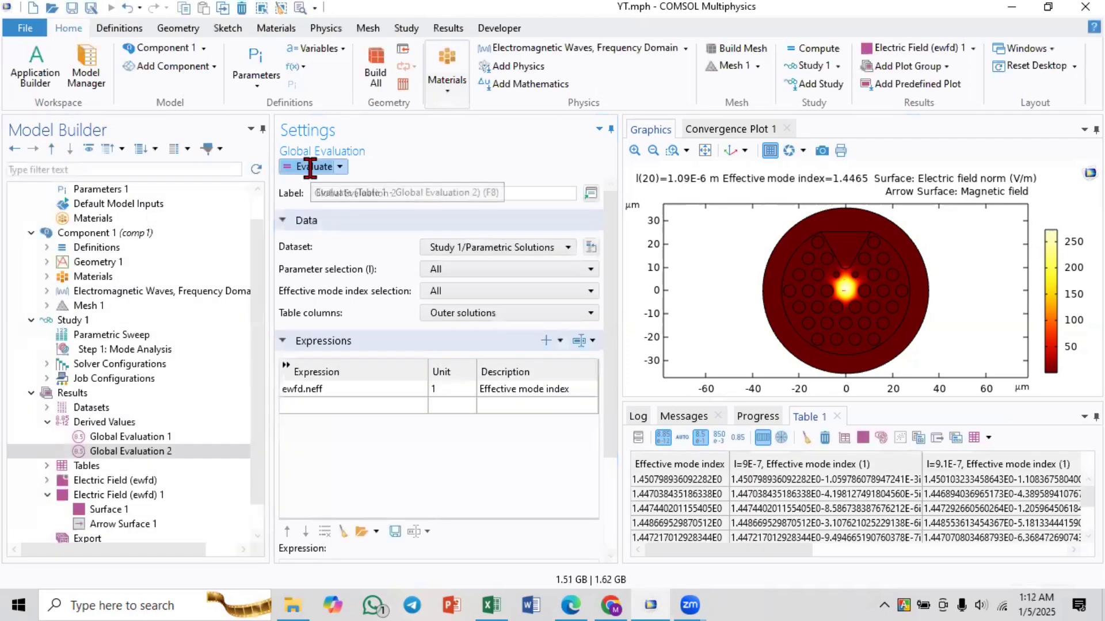
- Try docking Table 1 alongside the settings and return it to its place after Progress below the graphics
click(797, 495)
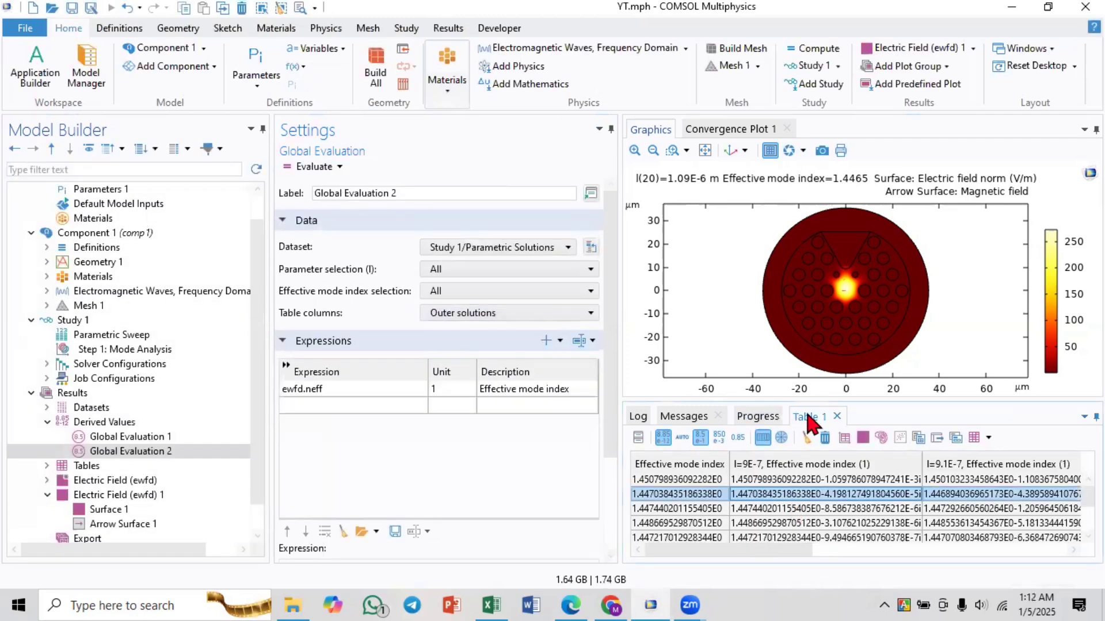
middle_click(808, 416)
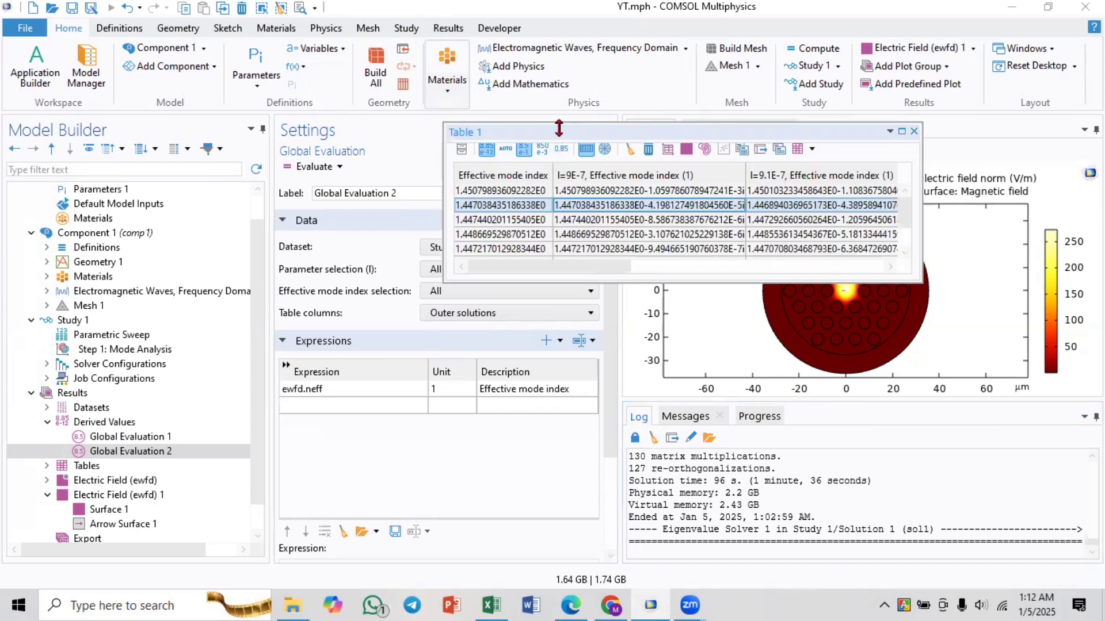
drag(581, 138, 397, 127)
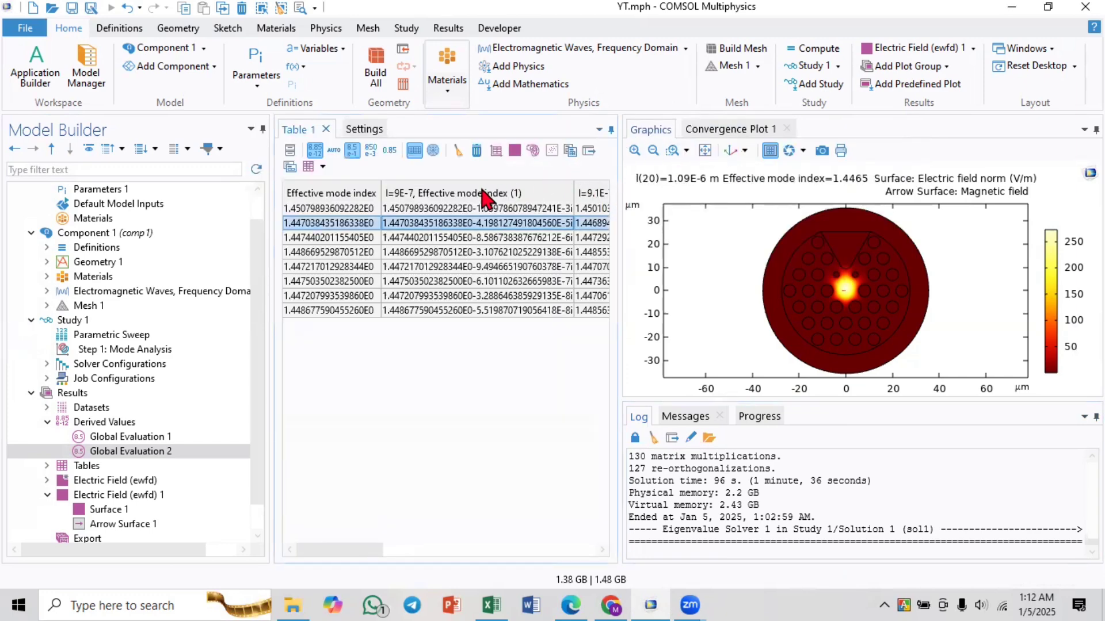
middle_click(295, 131)
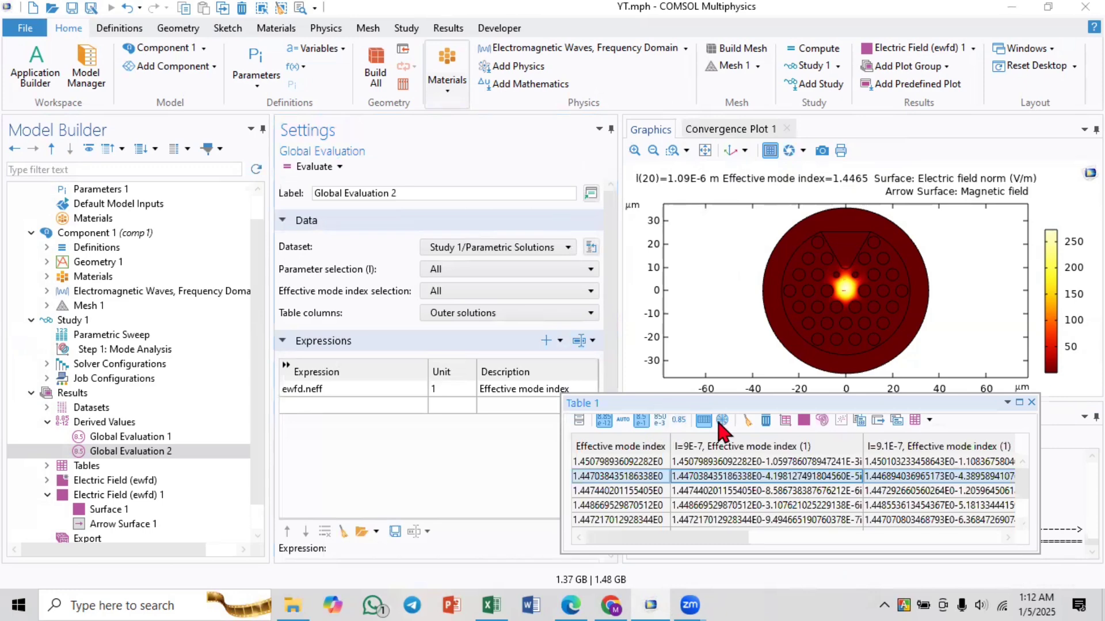
drag(719, 403, 800, 420)
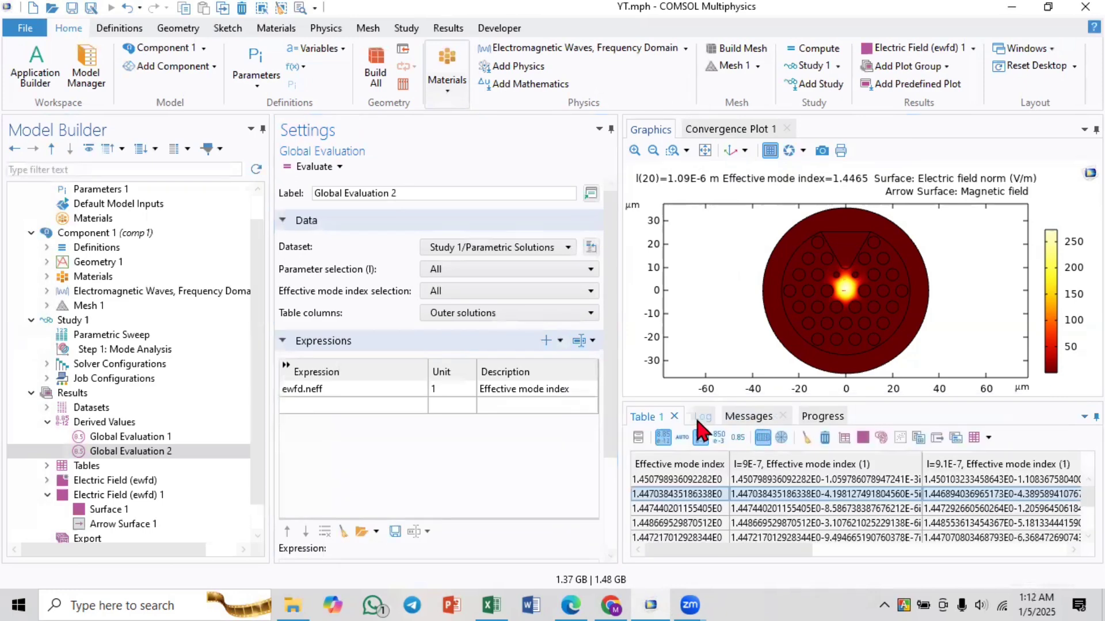
drag(657, 426, 823, 429)
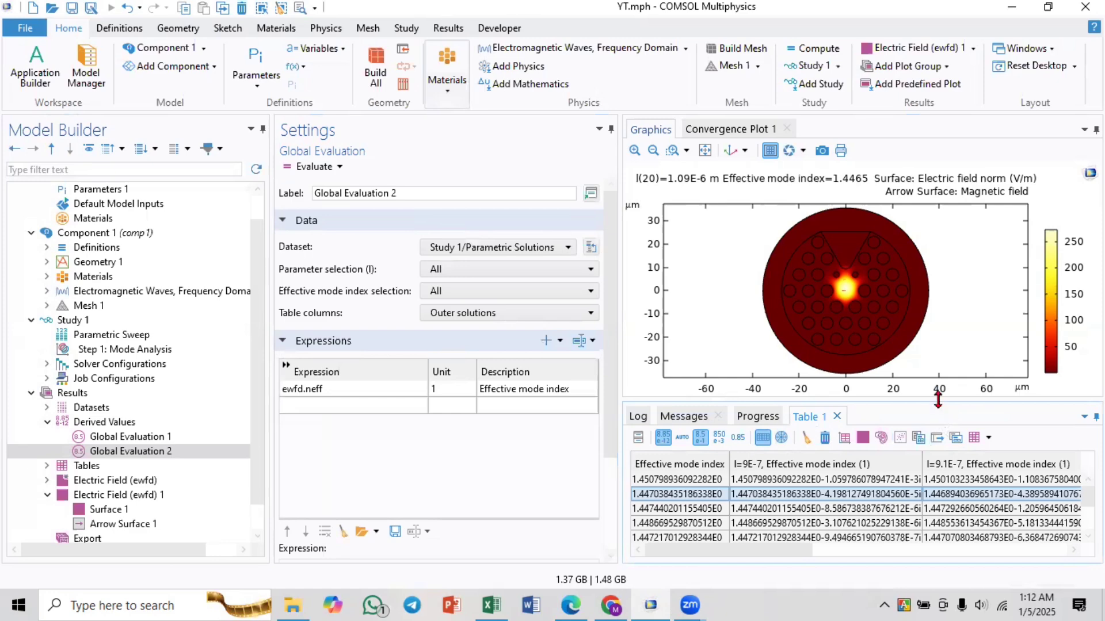
- Enlarge the Table 1 area in height and width to show more effective mode index rows and wavelength columns
drag(938, 399, 927, 267)
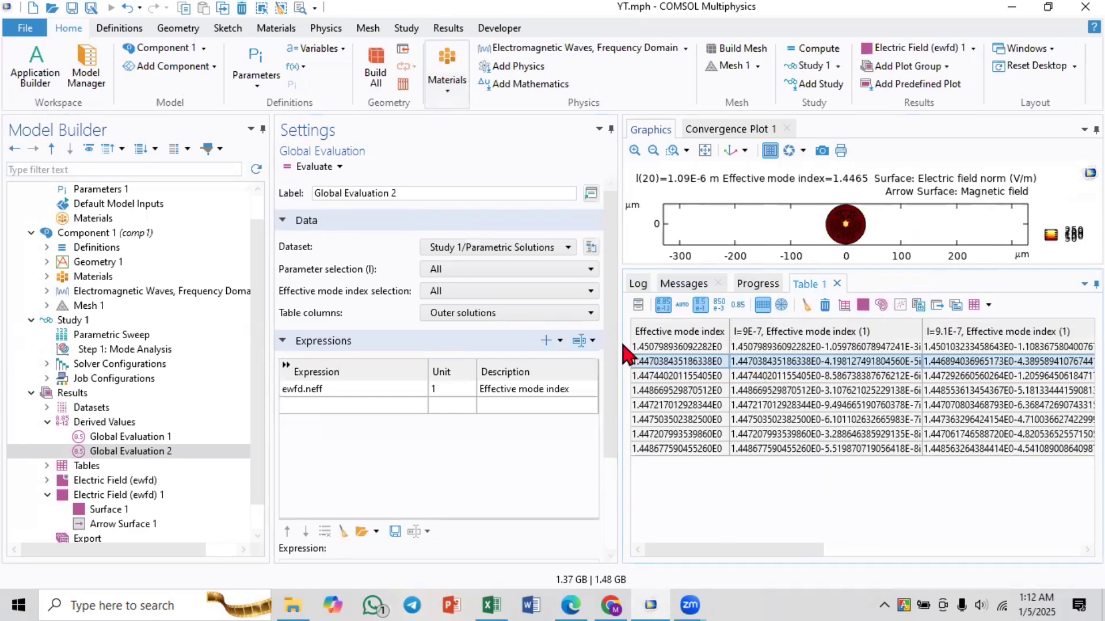
drag(621, 352, 448, 352)
click(614, 408)
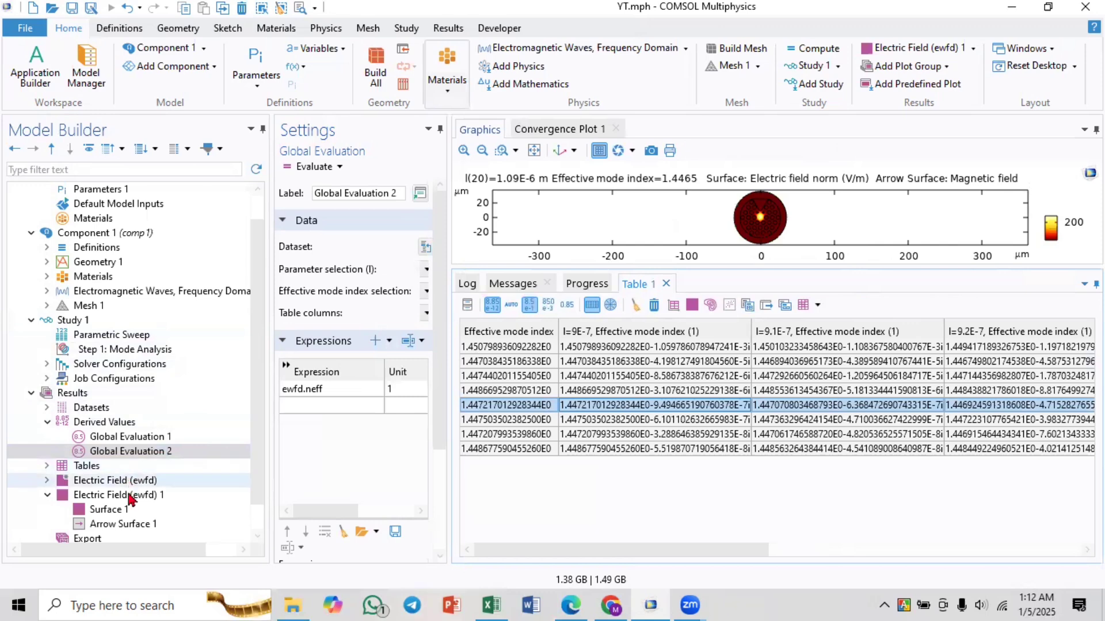
click(660, 437)
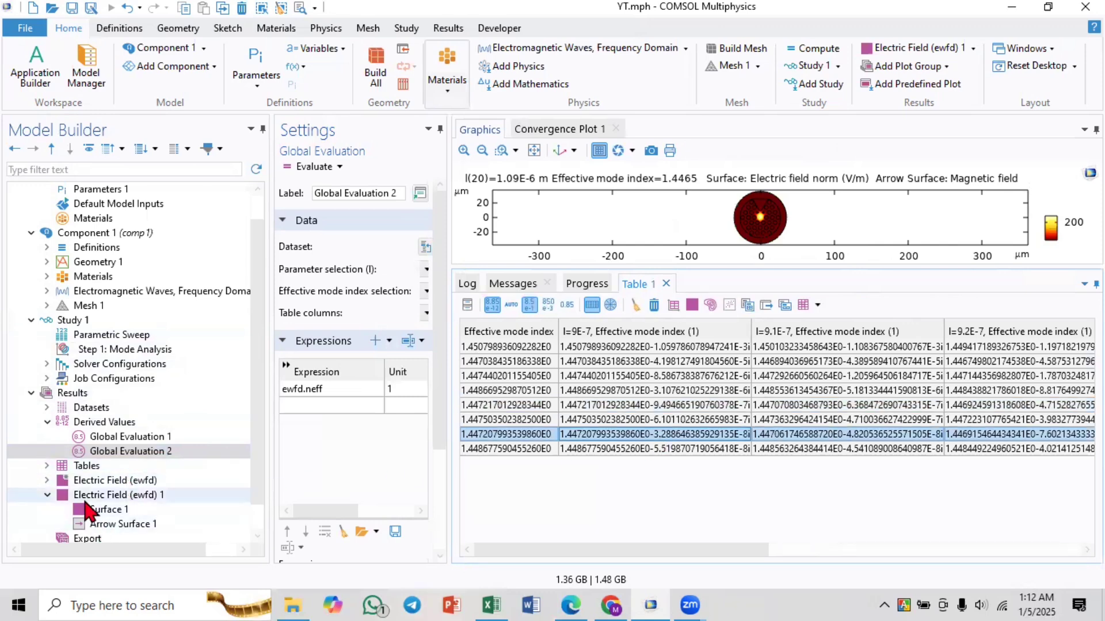
- Show the Electric Field (ewfd) 1 settings, widen them and review the effective mode index options at 1.09E-6 m
click(109, 496)
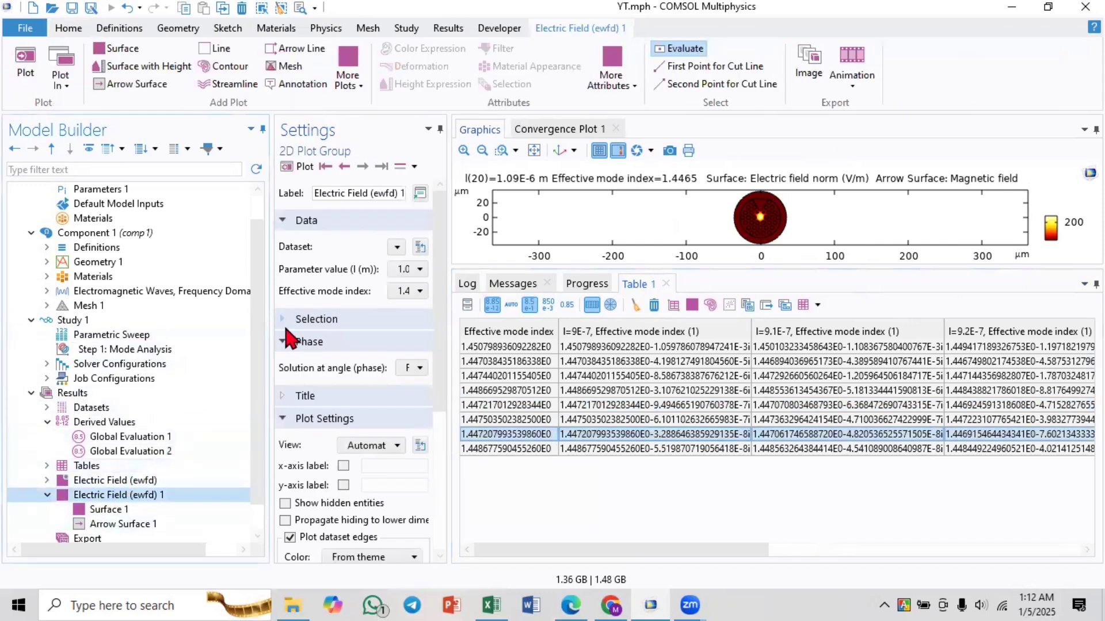
drag(270, 319, 237, 316)
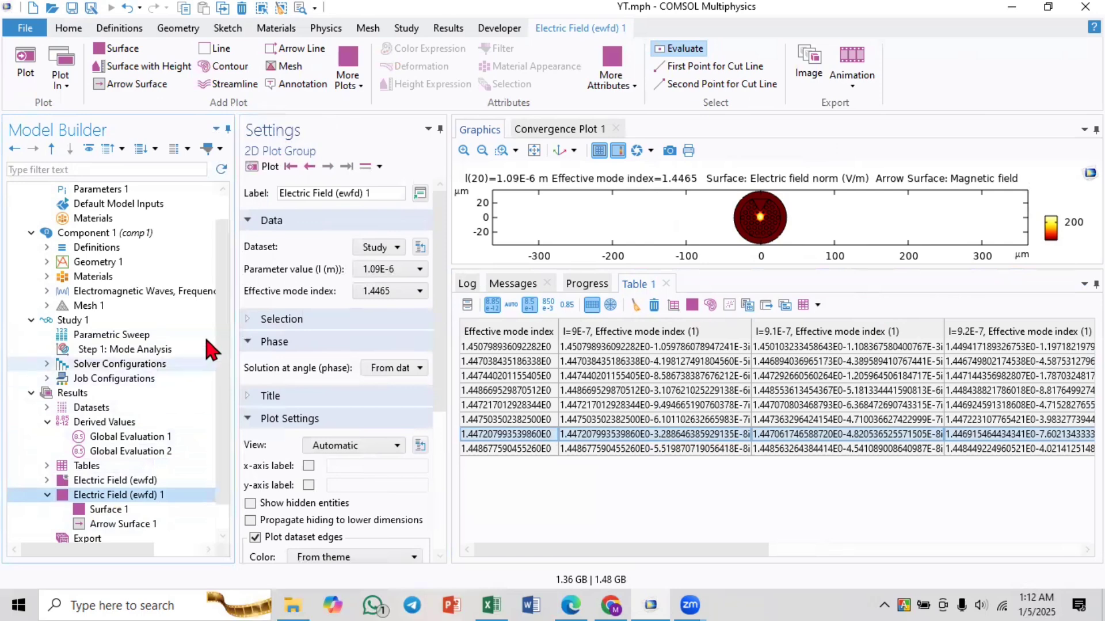
click(390, 292)
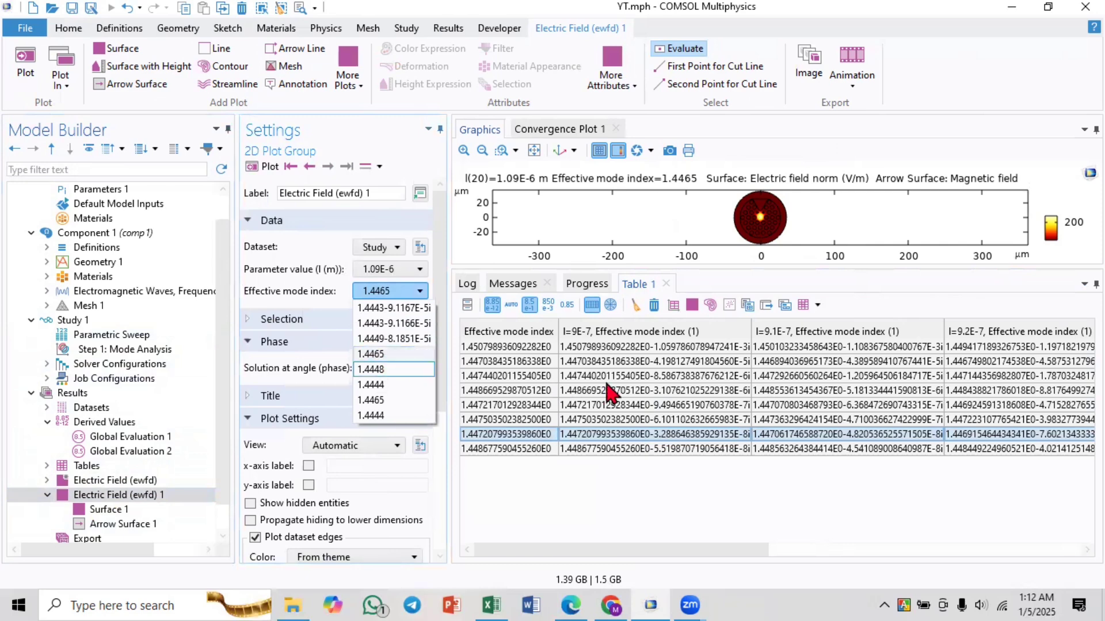
click(613, 393)
- Go through the first rows of Table 1 and select the 1.448669529870512 effective mode index row
click(615, 348)
click(615, 362)
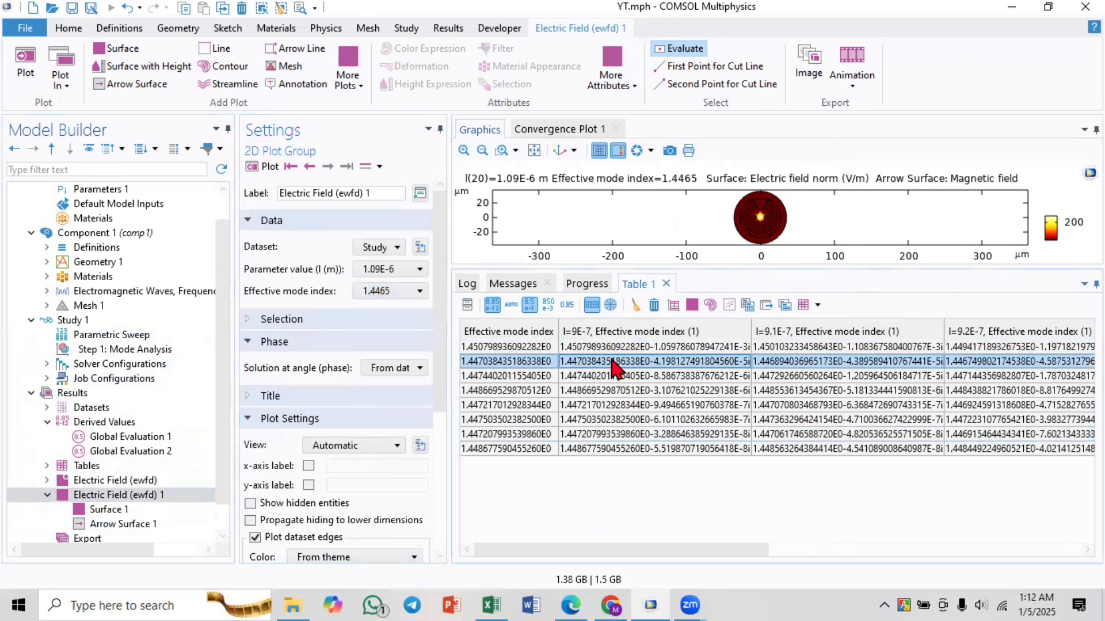
click(616, 377)
click(617, 391)
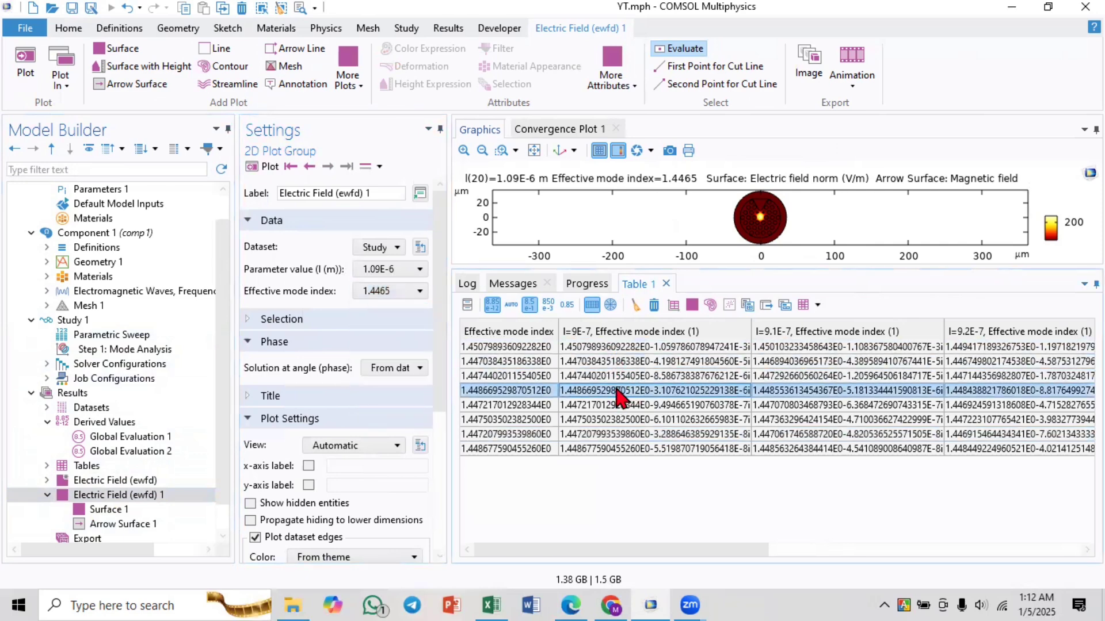
- Copy the selected 1.448669529870512 effective mode index row of Table 1 to the clipboard together with its headers
right_click(626, 394)
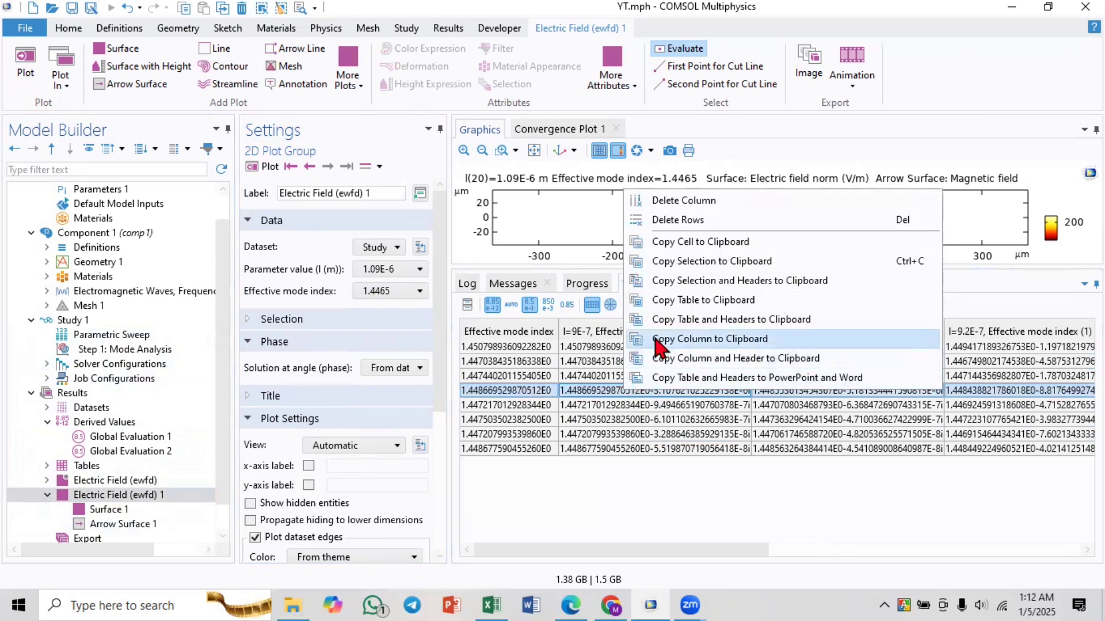
click(593, 395)
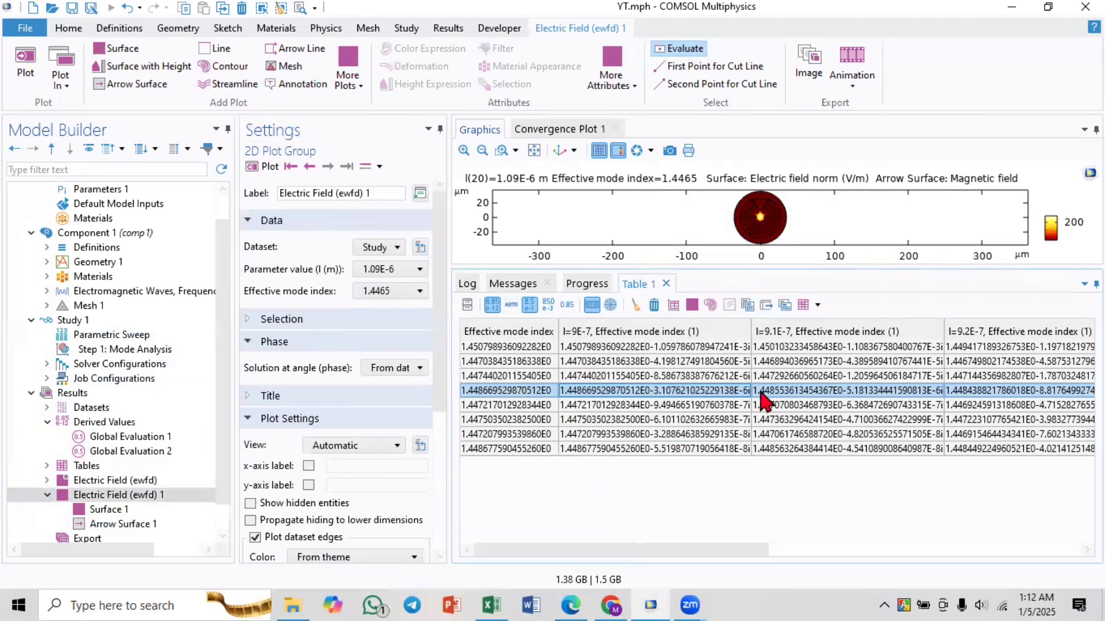
right_click(667, 396)
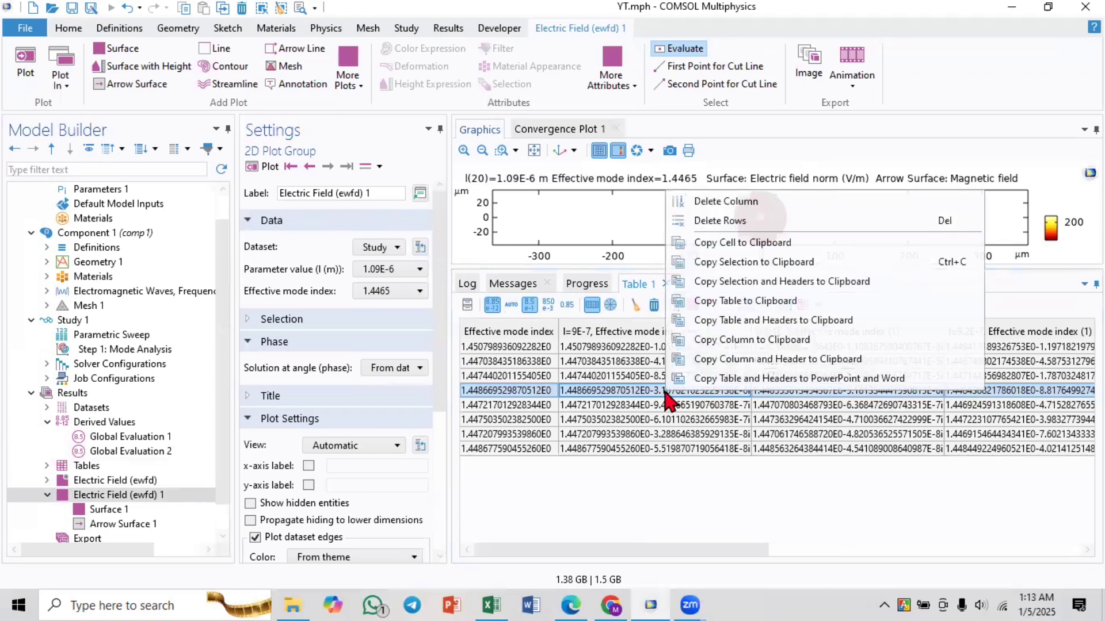
click(722, 282)
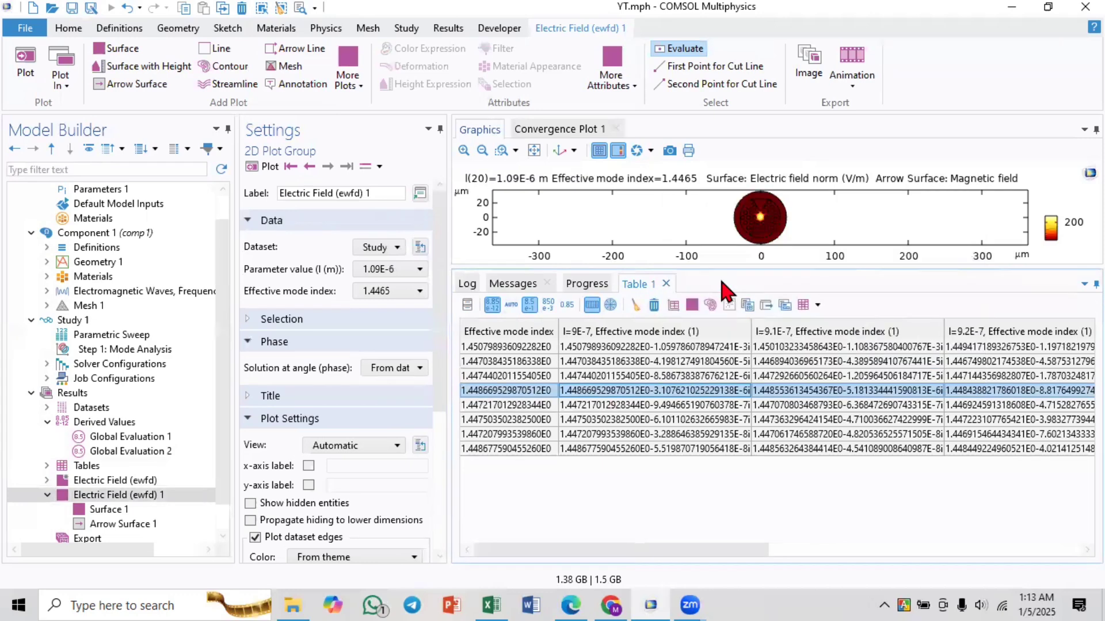
- Switch to Excel, create a blank workbook and paste the copied row and headers starting at cell D5, matching destination formatting
click(489, 598)
click(713, 459)
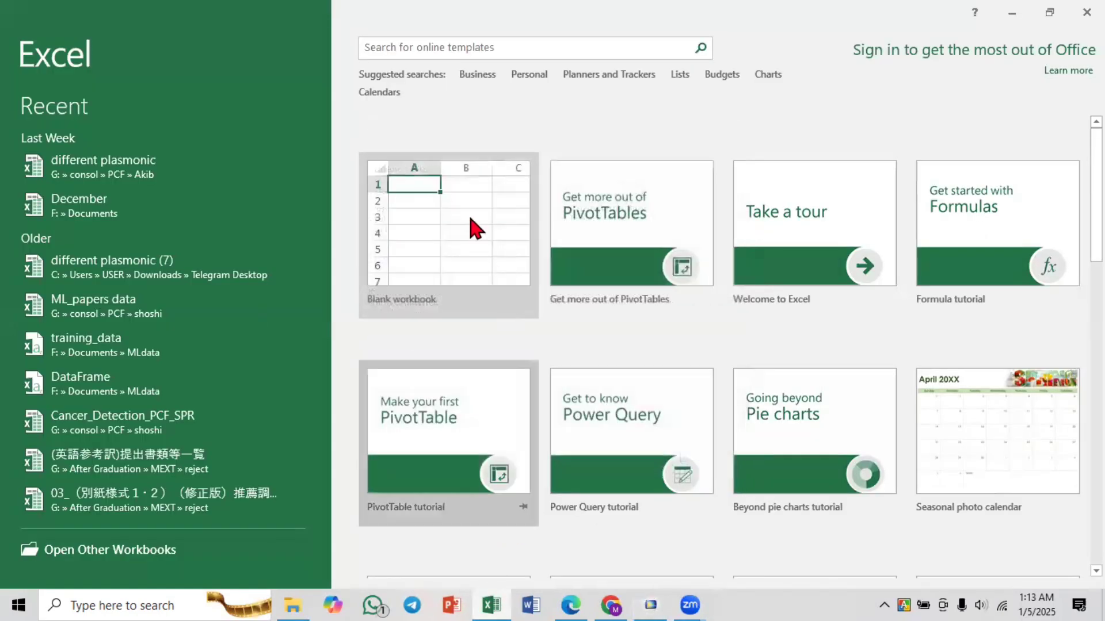
click(470, 219)
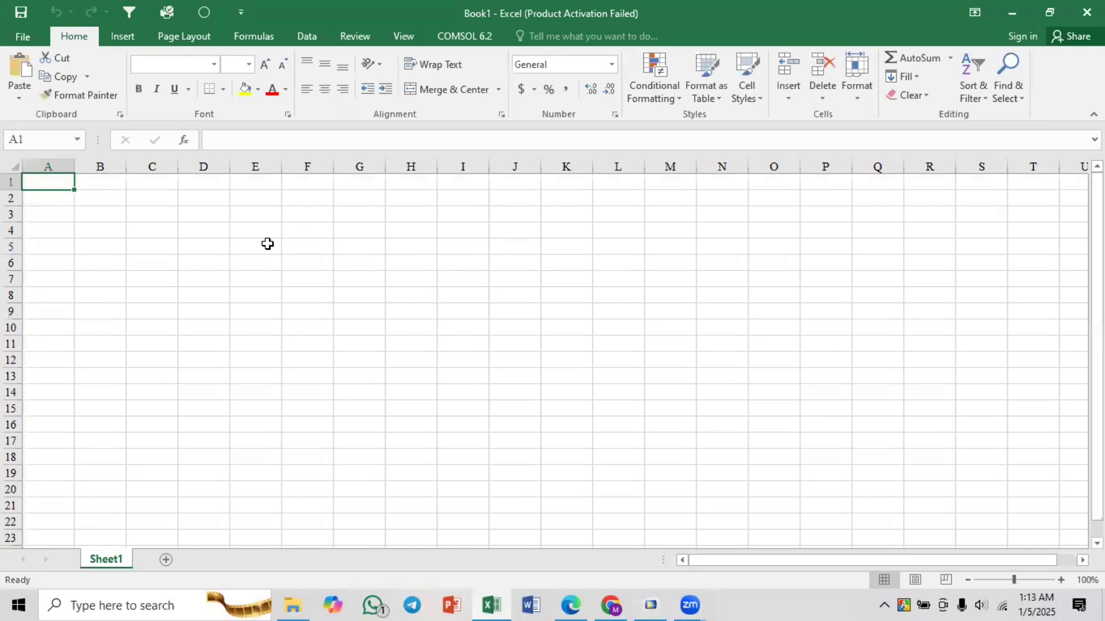
click(340, 276)
click(251, 245)
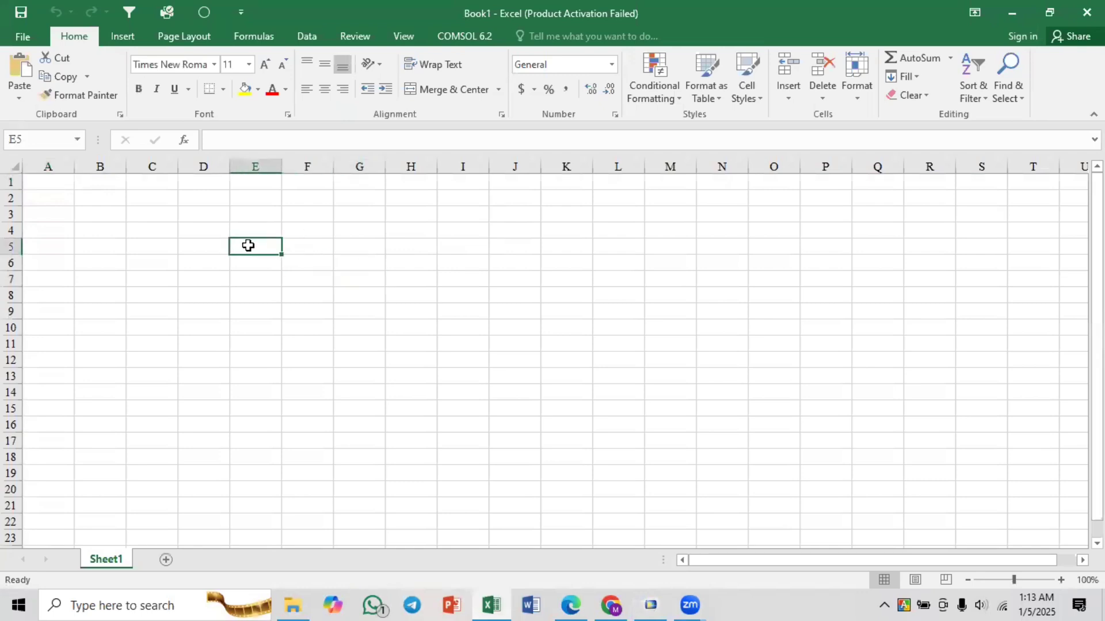
right_click(209, 245)
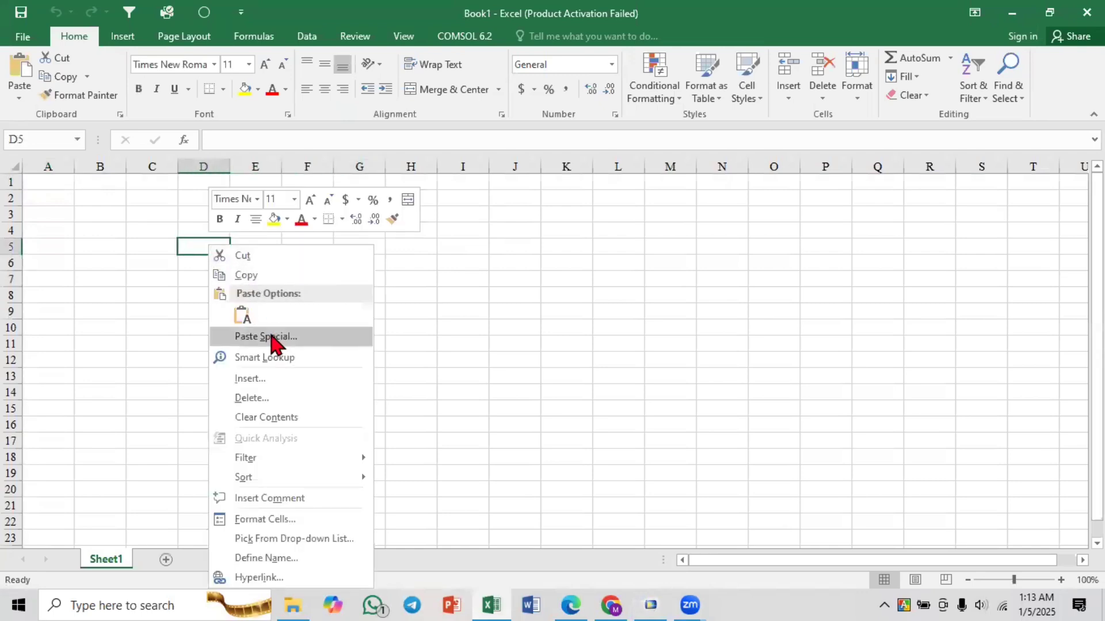
click(244, 316)
click(407, 309)
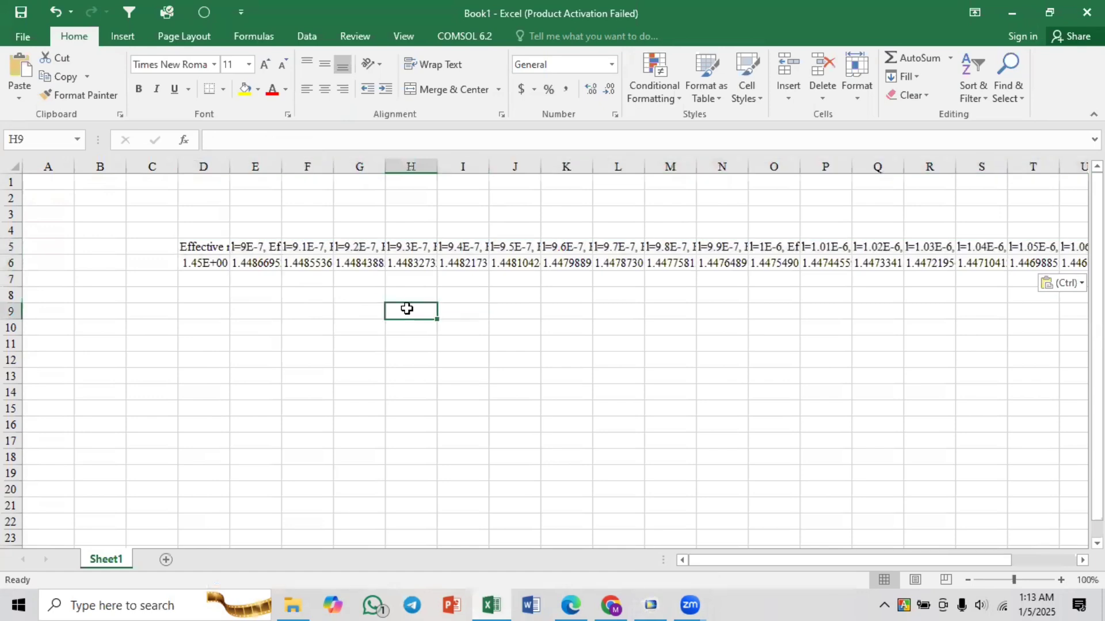
- Copy the complex index values in E6:X6 and paste them transposed as a column starting at B2
drag(257, 267, 1022, 268)
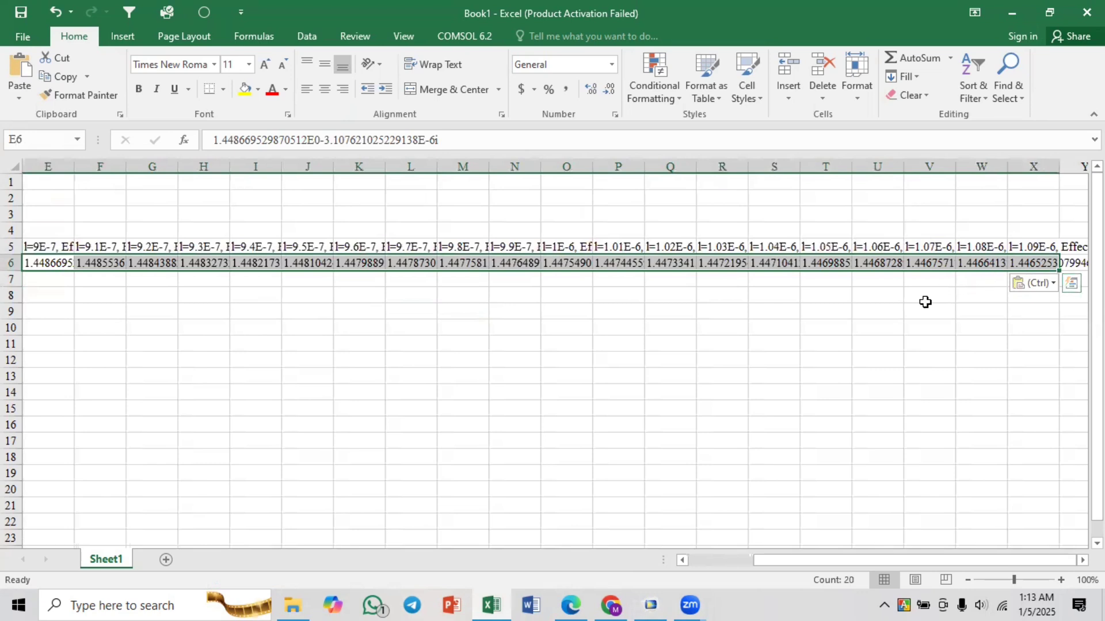
key(ctrl+c)
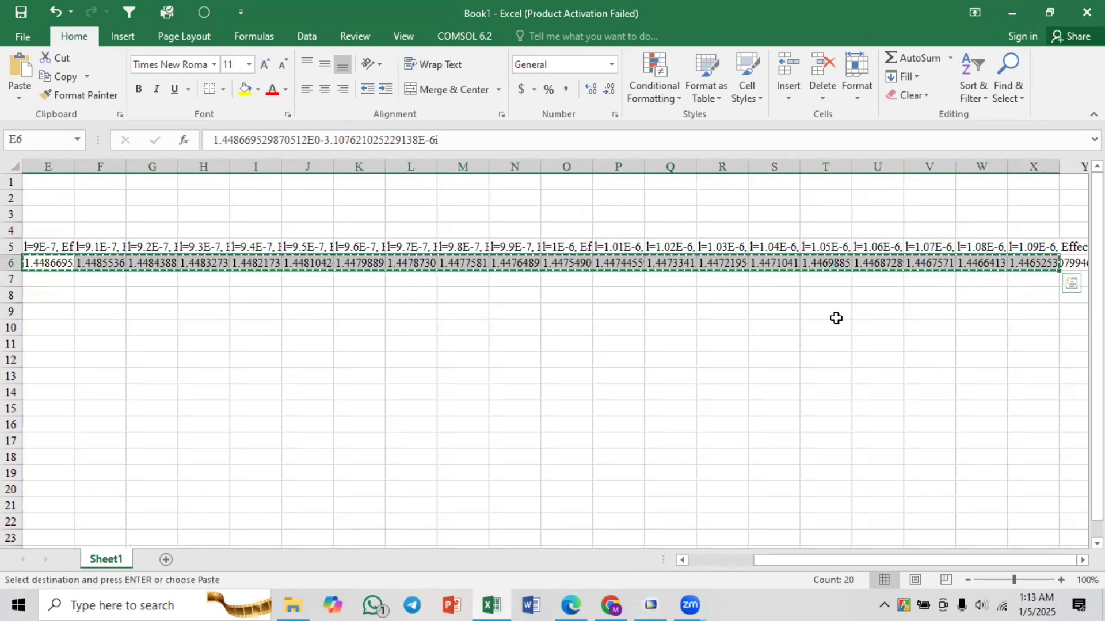
drag(806, 561, 684, 566)
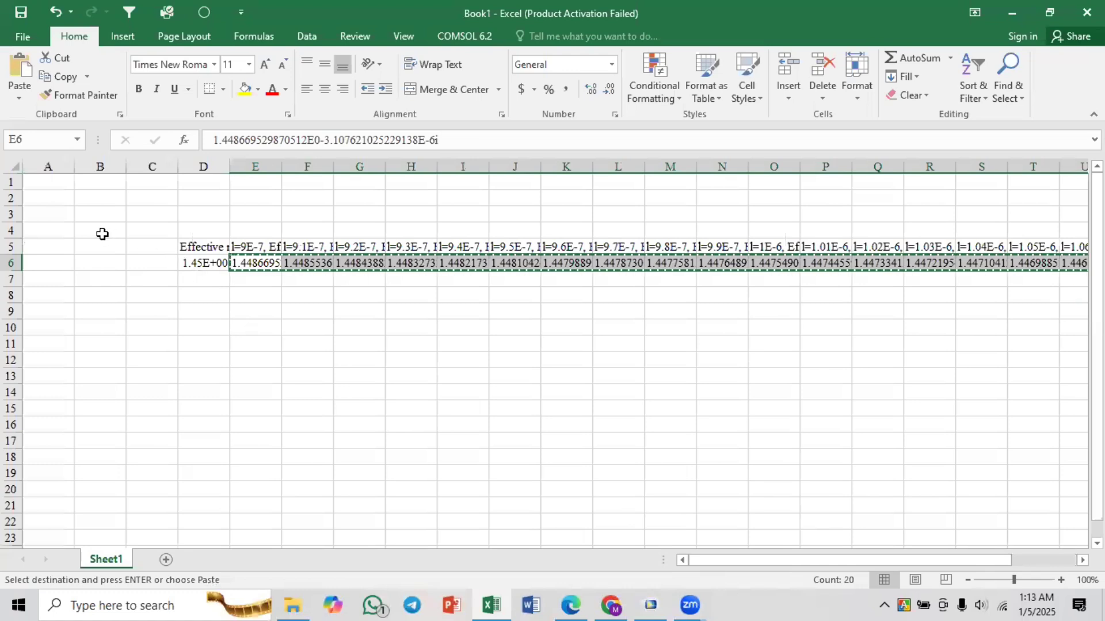
click(101, 201)
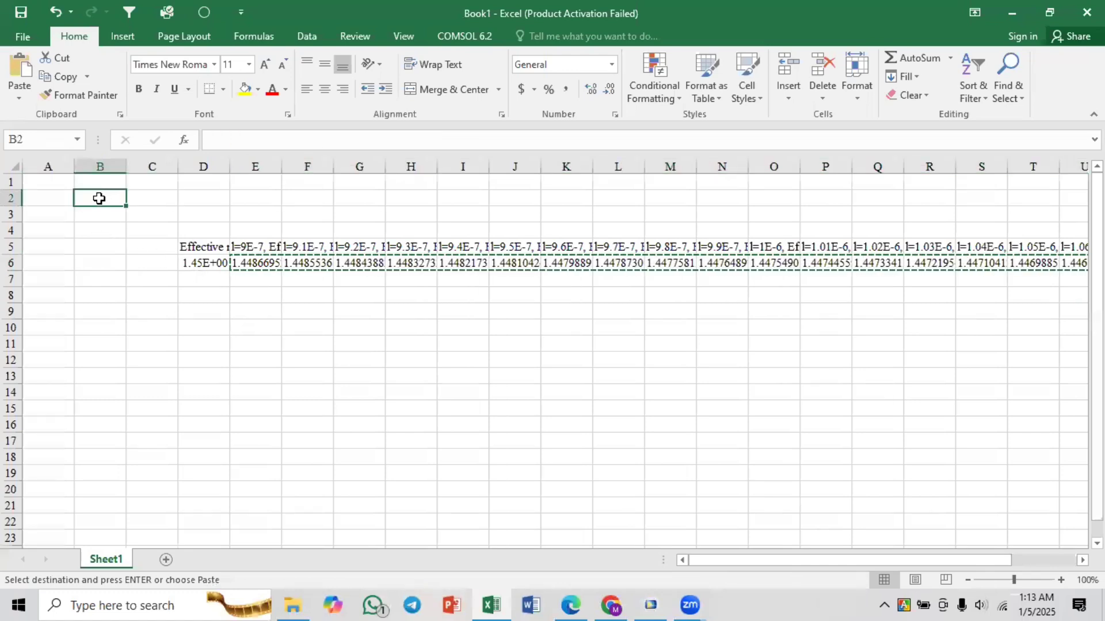
right_click(101, 202)
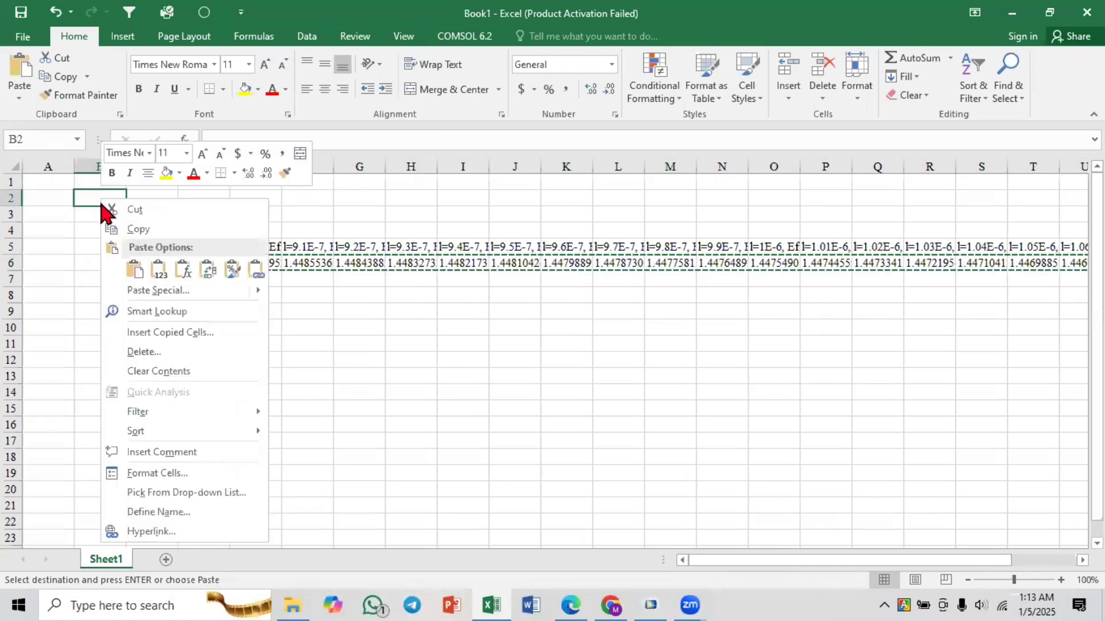
click(164, 294)
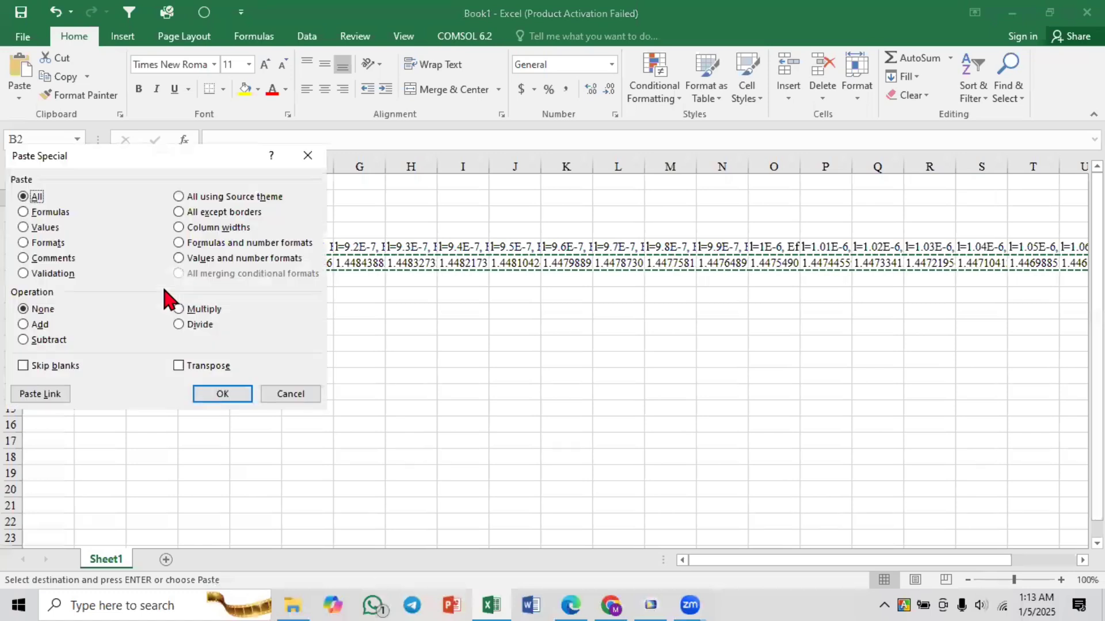
click(185, 367)
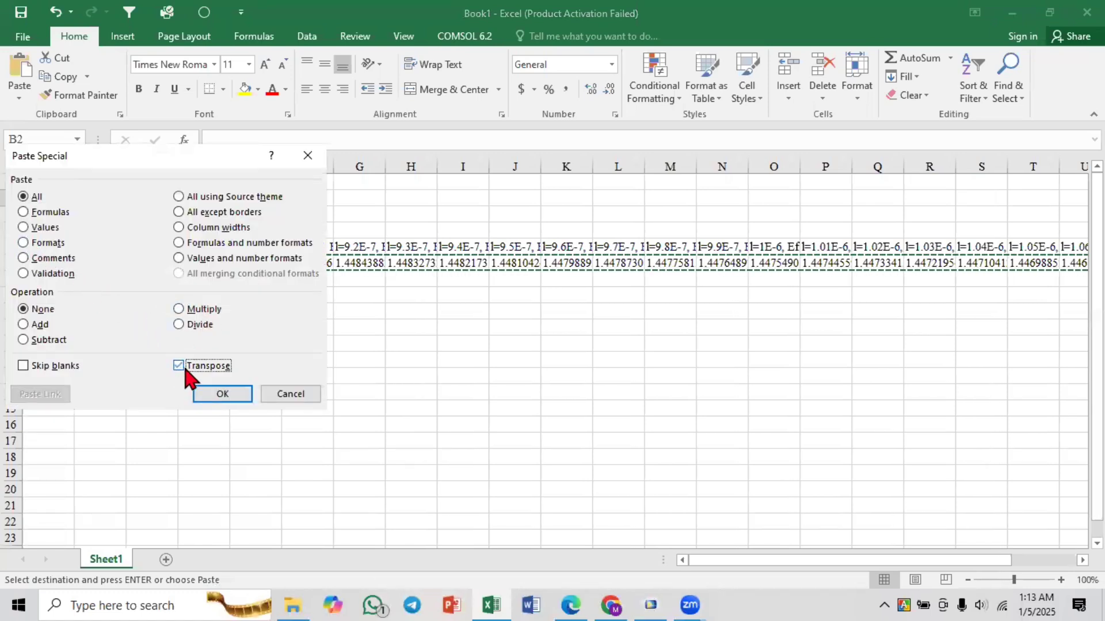
click(221, 396)
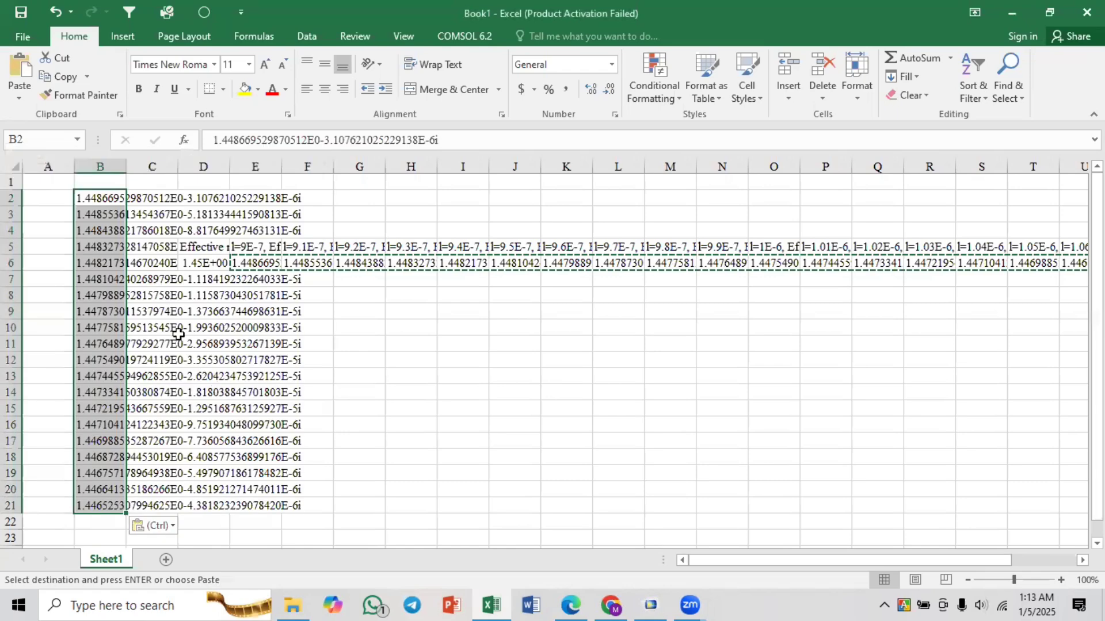
click(357, 372)
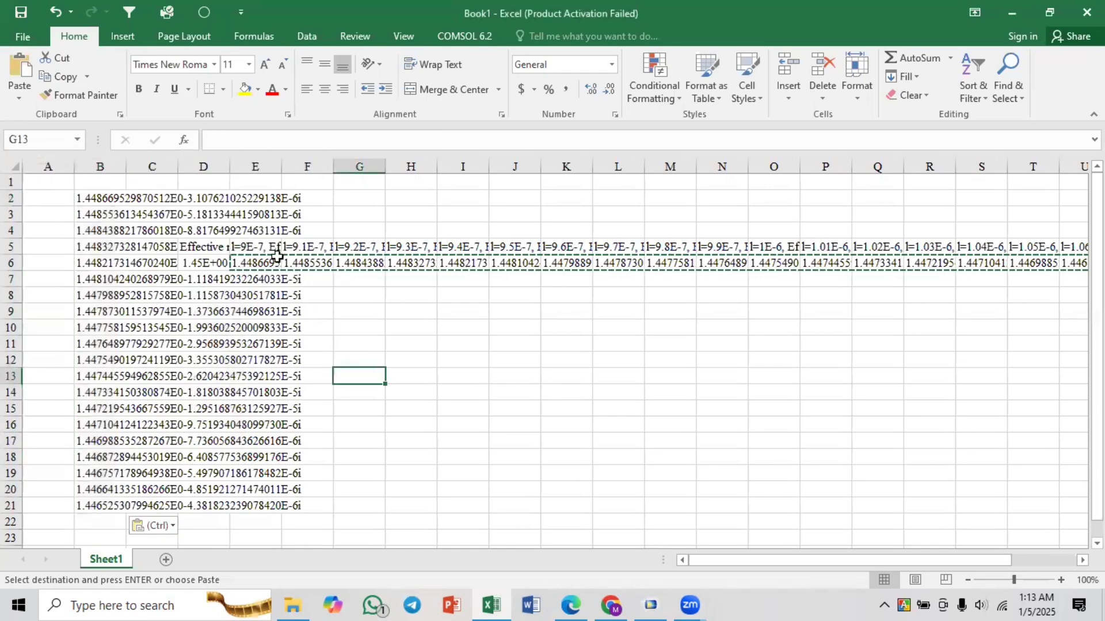
- Clear the original horizontal headers and index values in E5:Z6
drag(276, 255, 1050, 263)
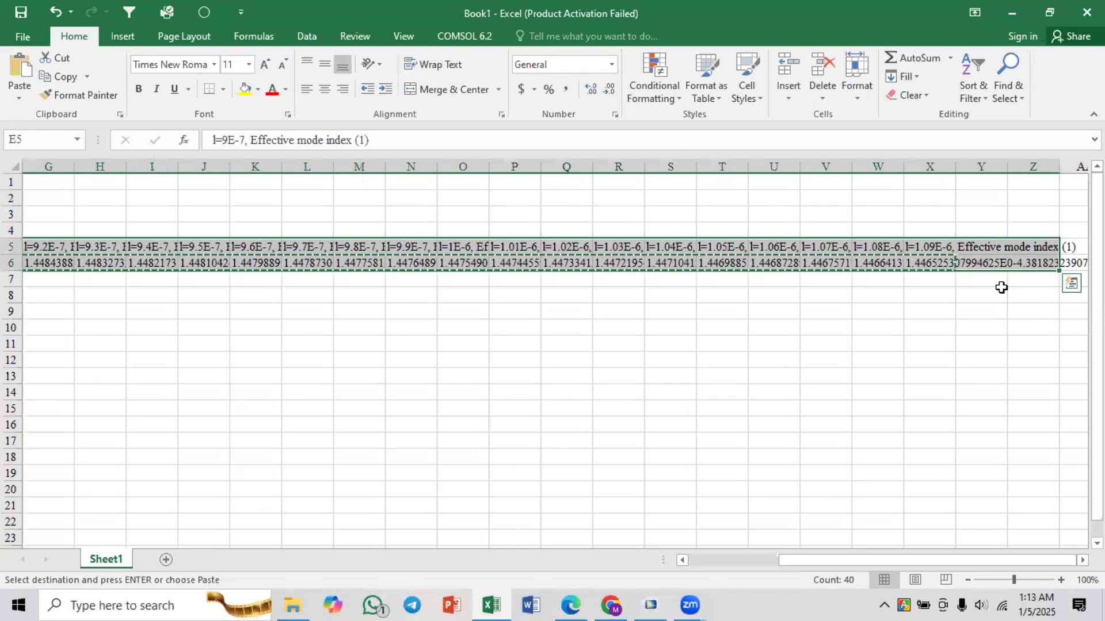
key(Delete)
click(521, 393)
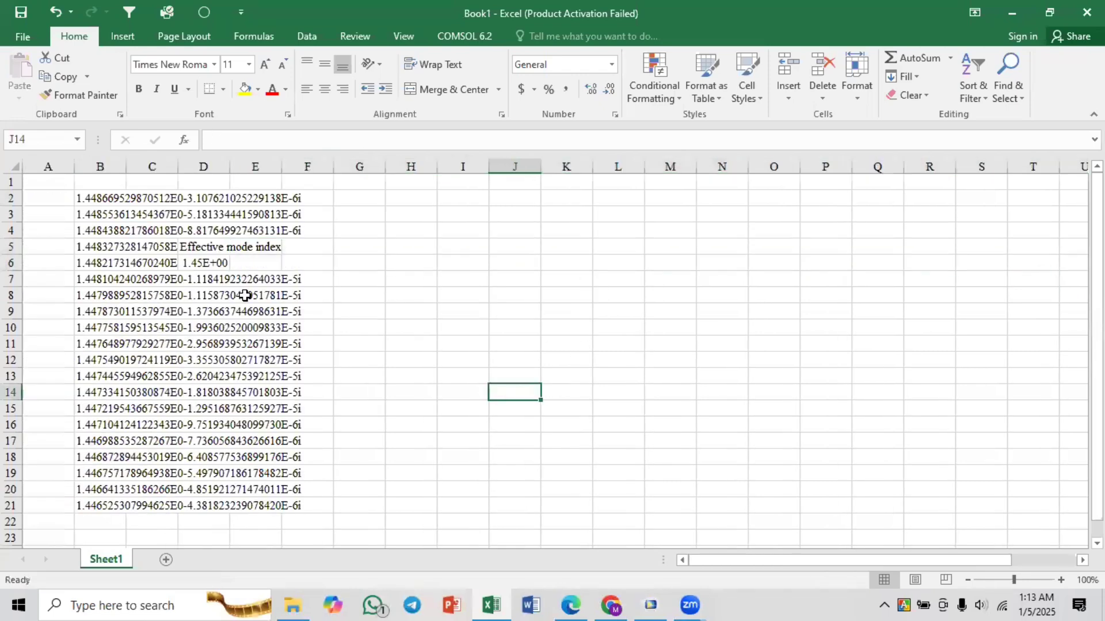
- Enter the column headings Efm-1.43 in B1 and wl in A1
click(104, 183)
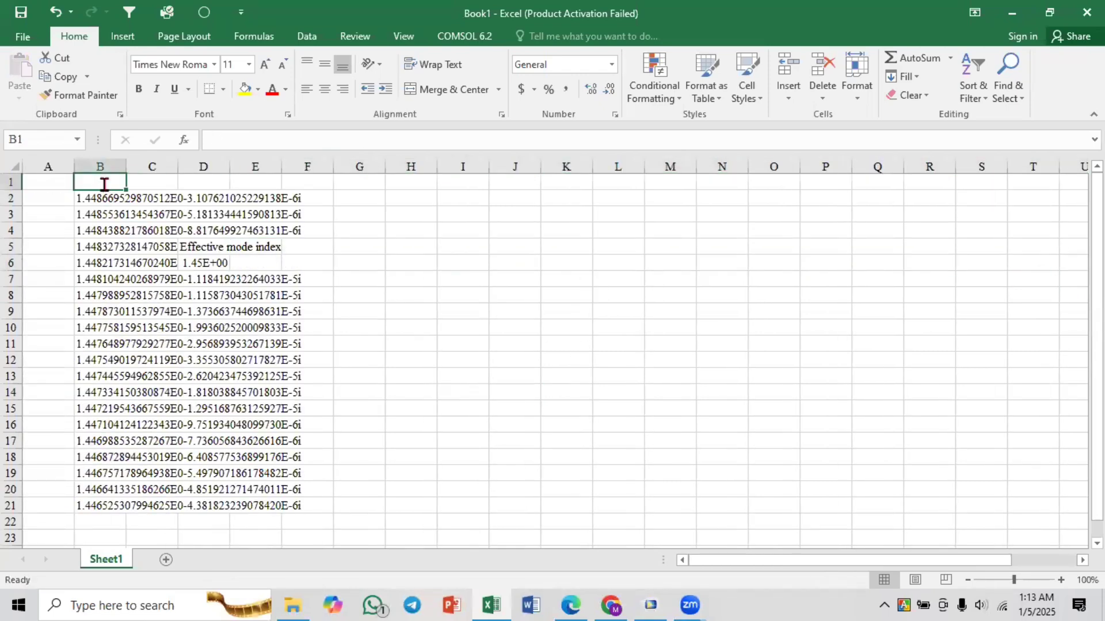
text(Em)
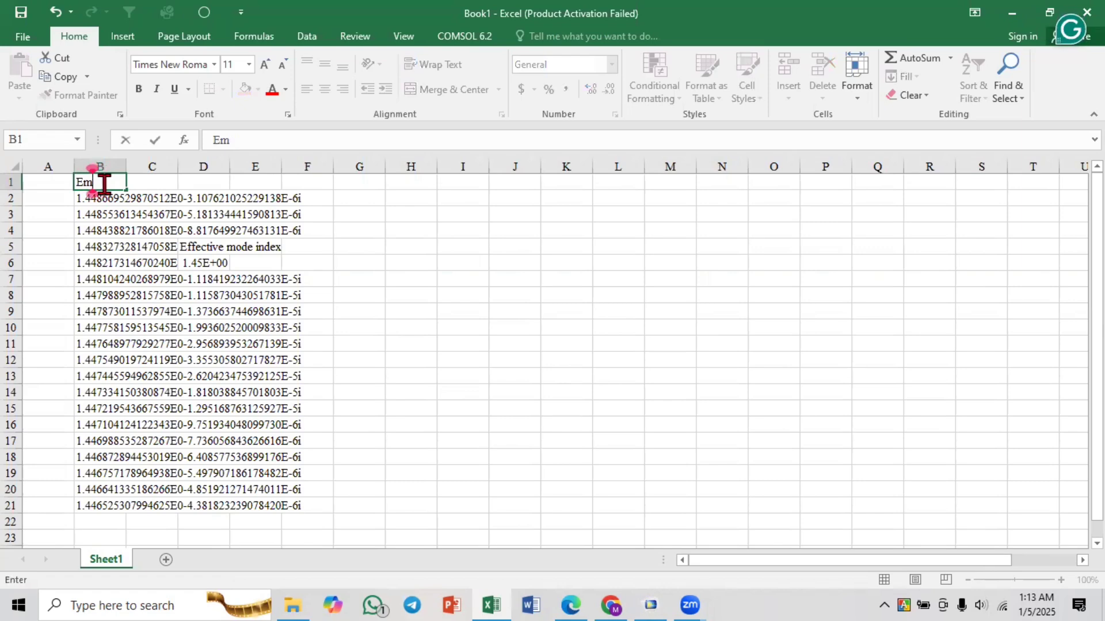
key(BackSpace)
text(fm-1.43)
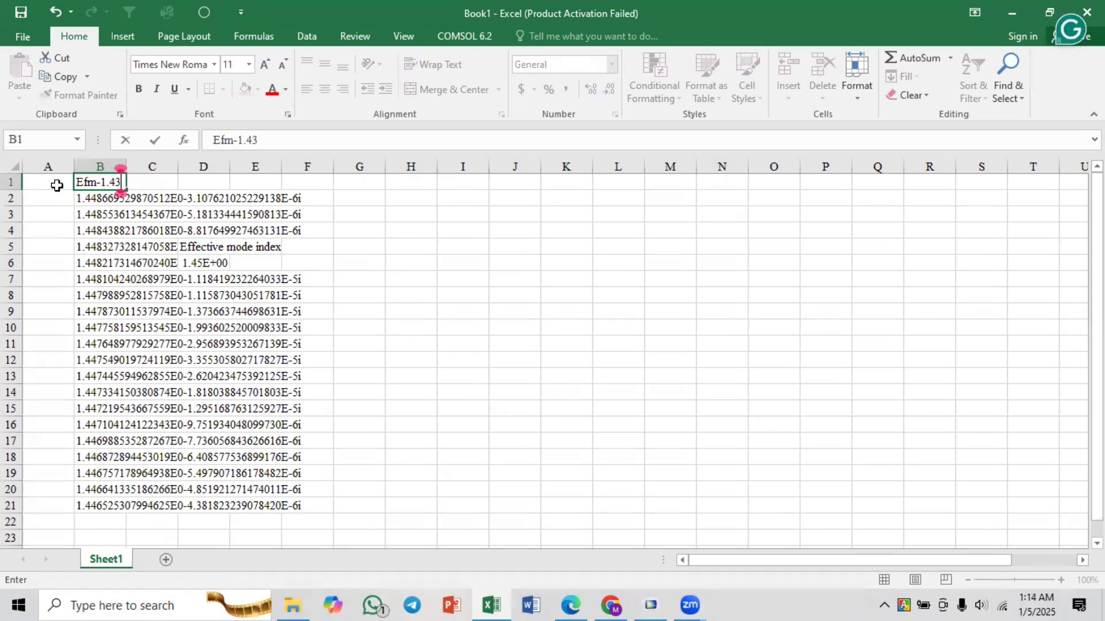
click(57, 185)
text(wl)
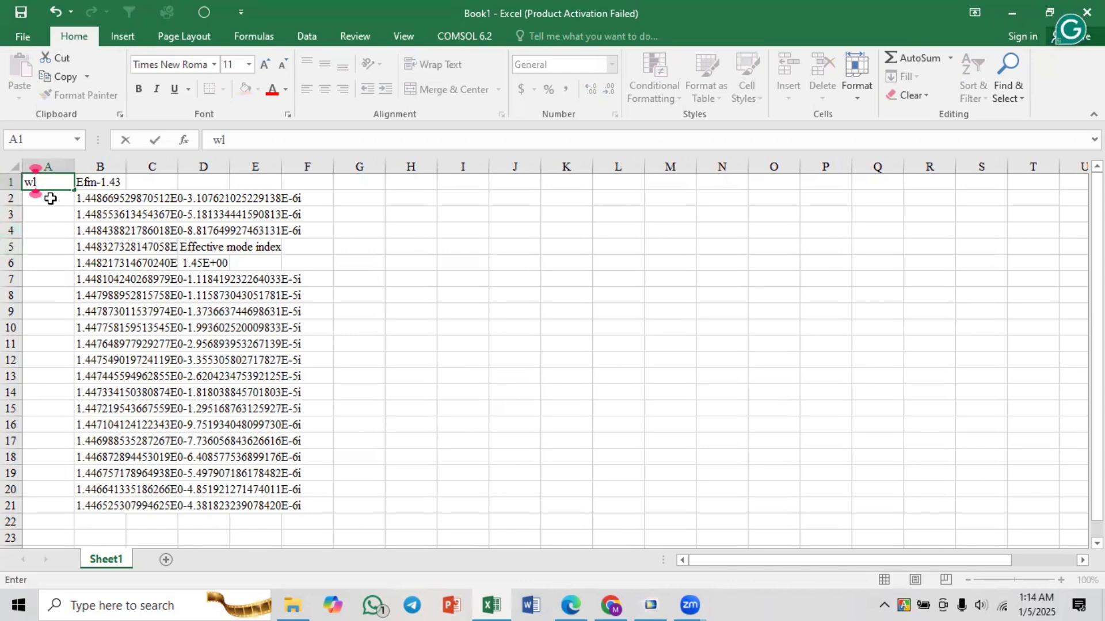
- Start the wavelength column with 900 in A2 and the formula =A2+10 in A3
click(50, 197)
text(900)
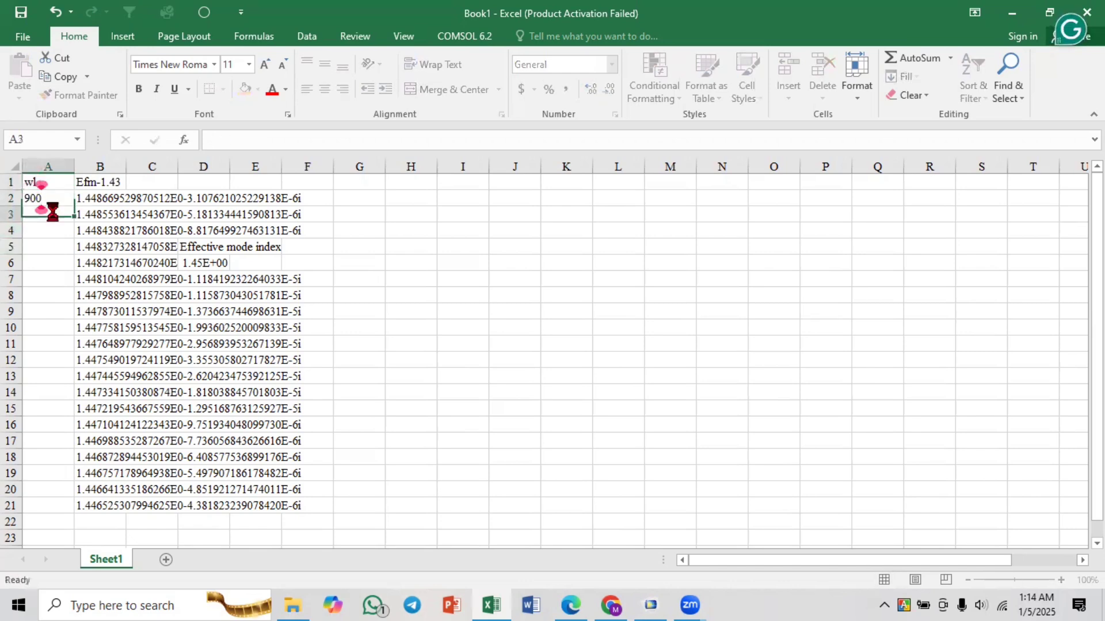
click(55, 213)
text(=)
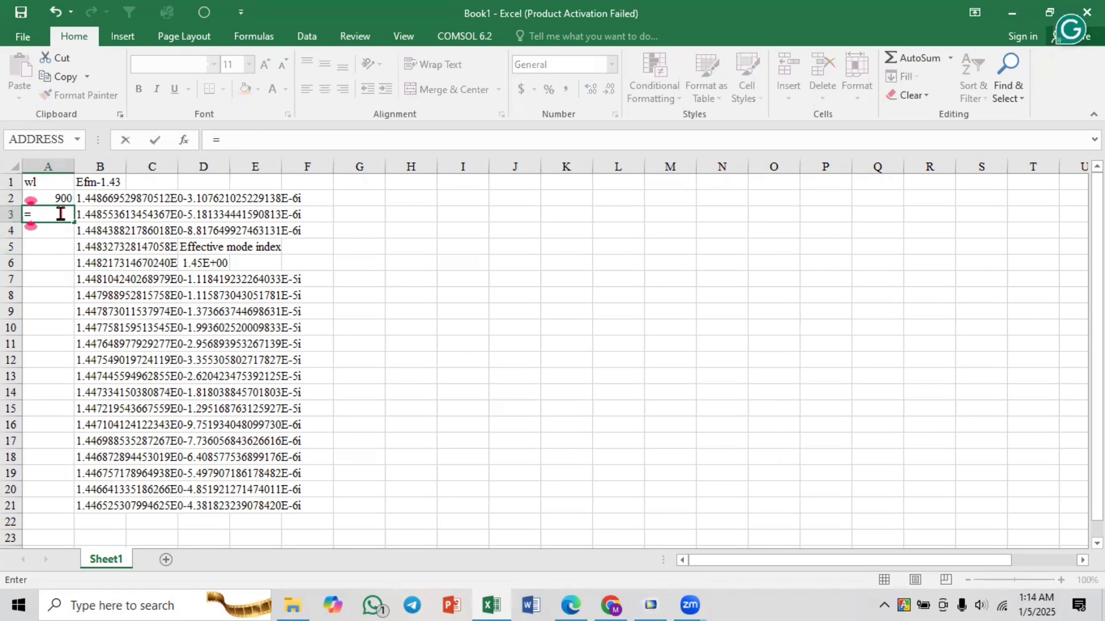
click(61, 198)
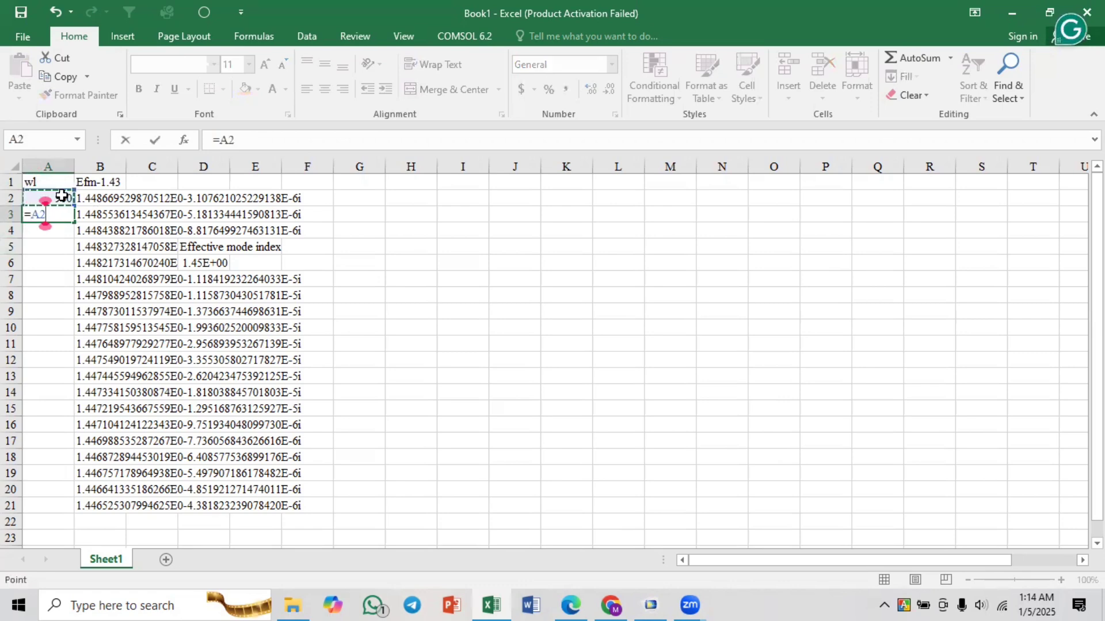
text(+10)
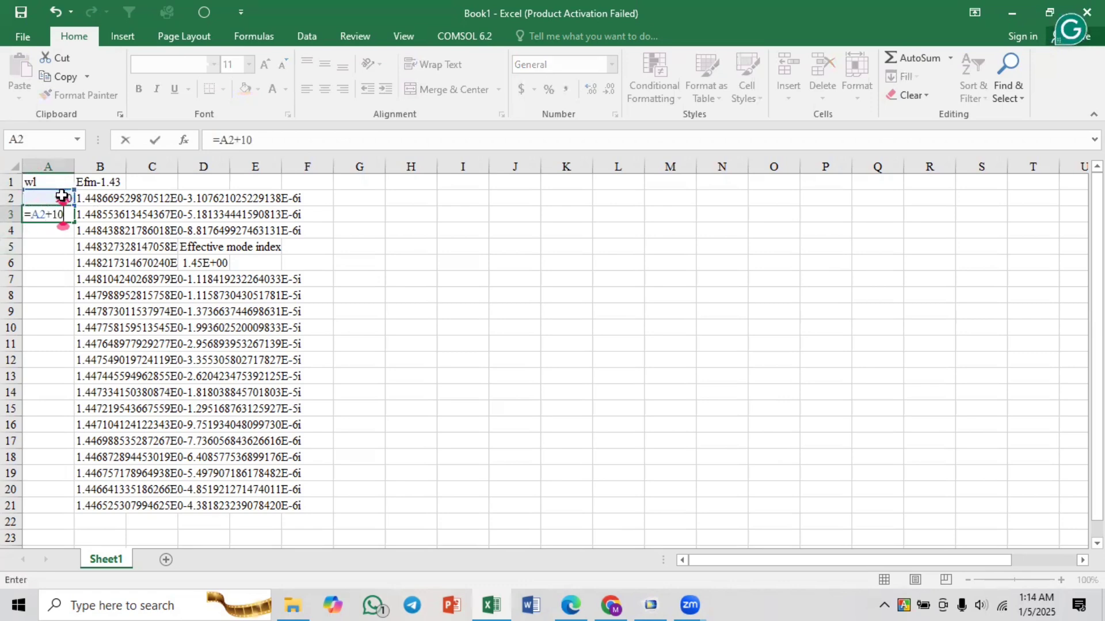
key(Return)
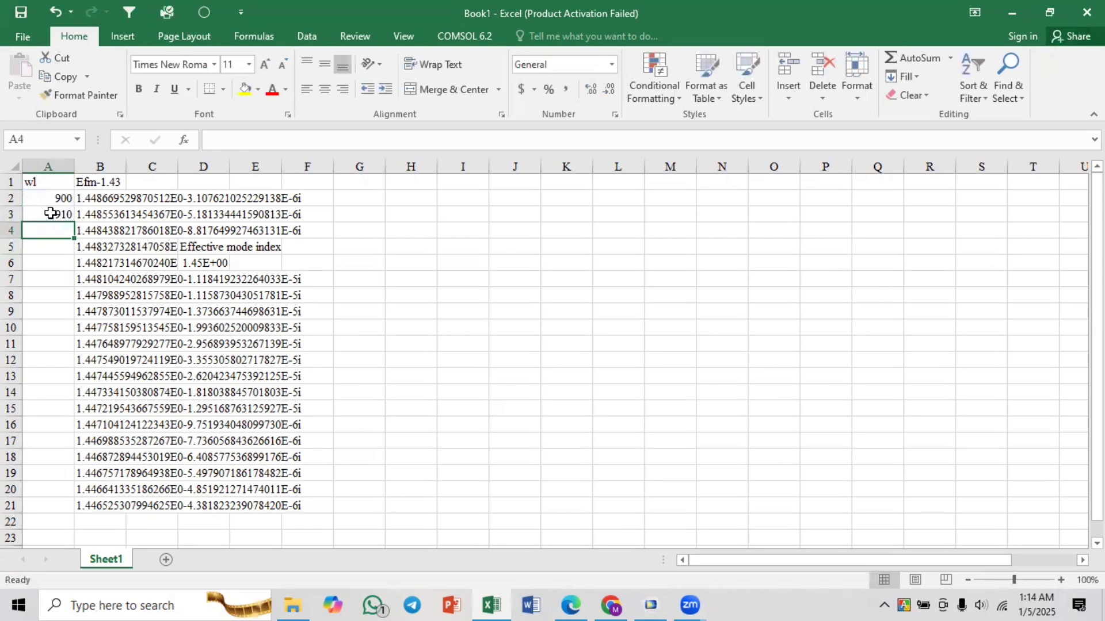
- Fill the wavelength formula from A3 down to A21, alongside the last index value
click(57, 215)
drag(76, 222, 60, 504)
drag(60, 506, 54, 505)
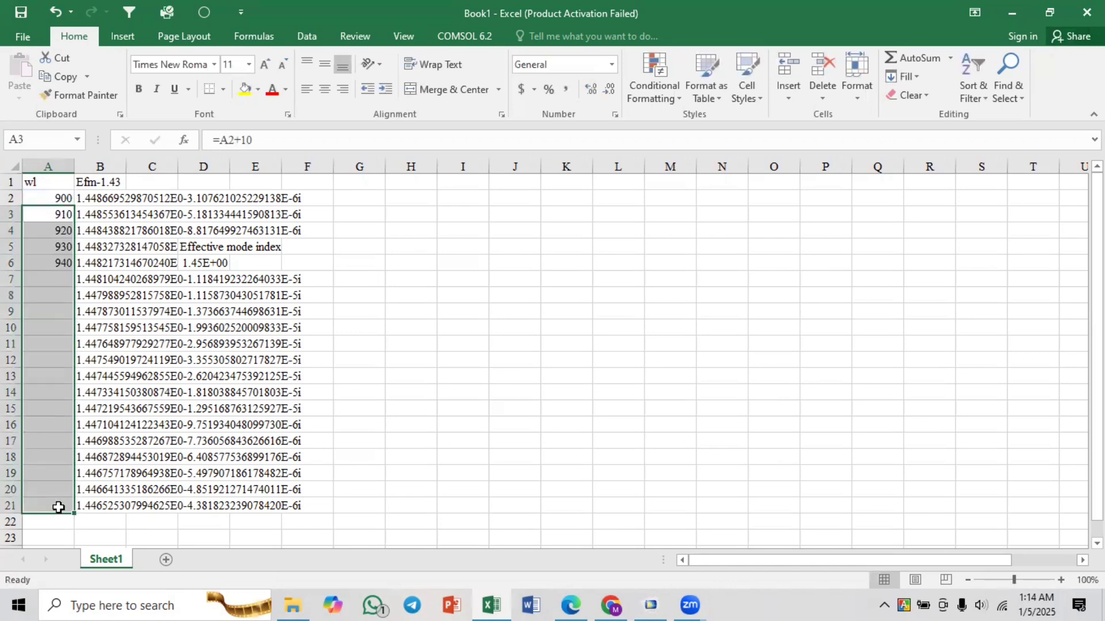
click(176, 436)
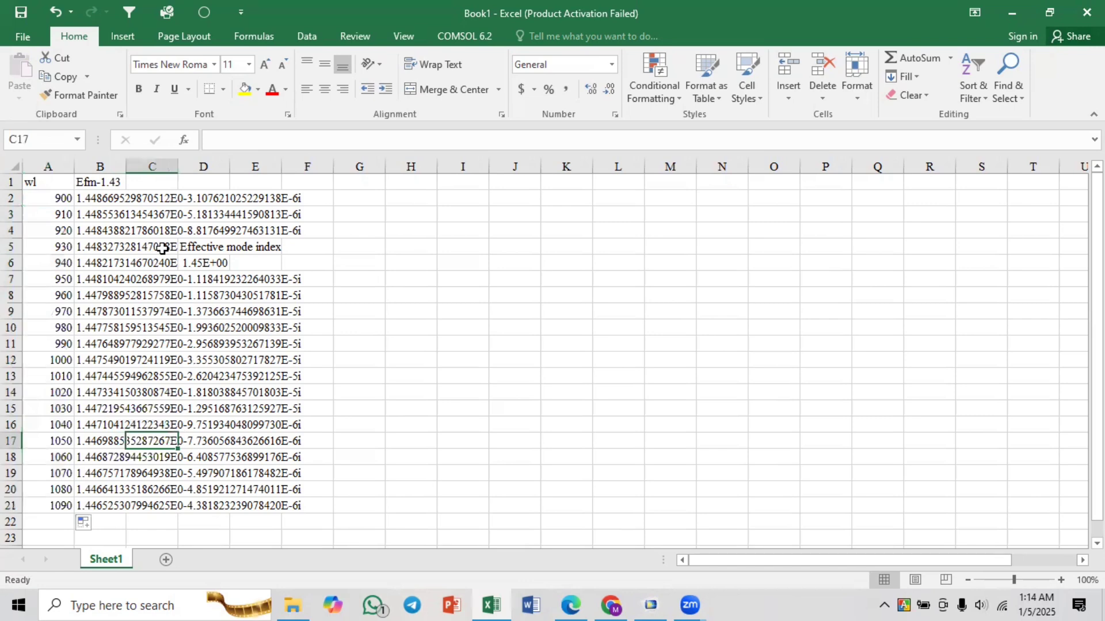
- Enter the column heading CL in C1
click(156, 183)
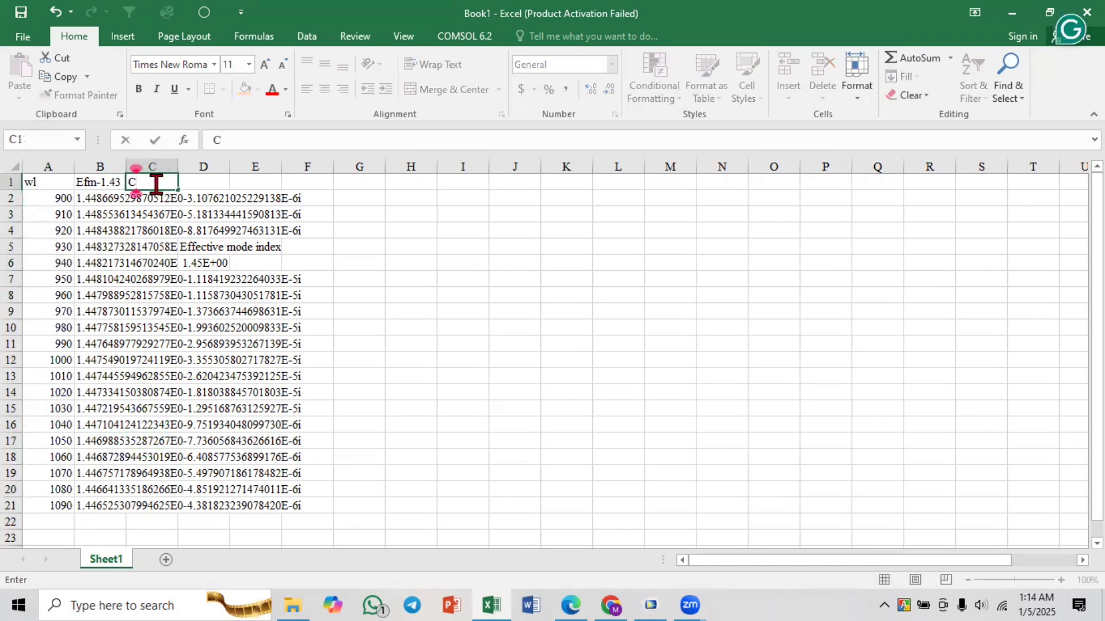
text(CL)
key(Return)
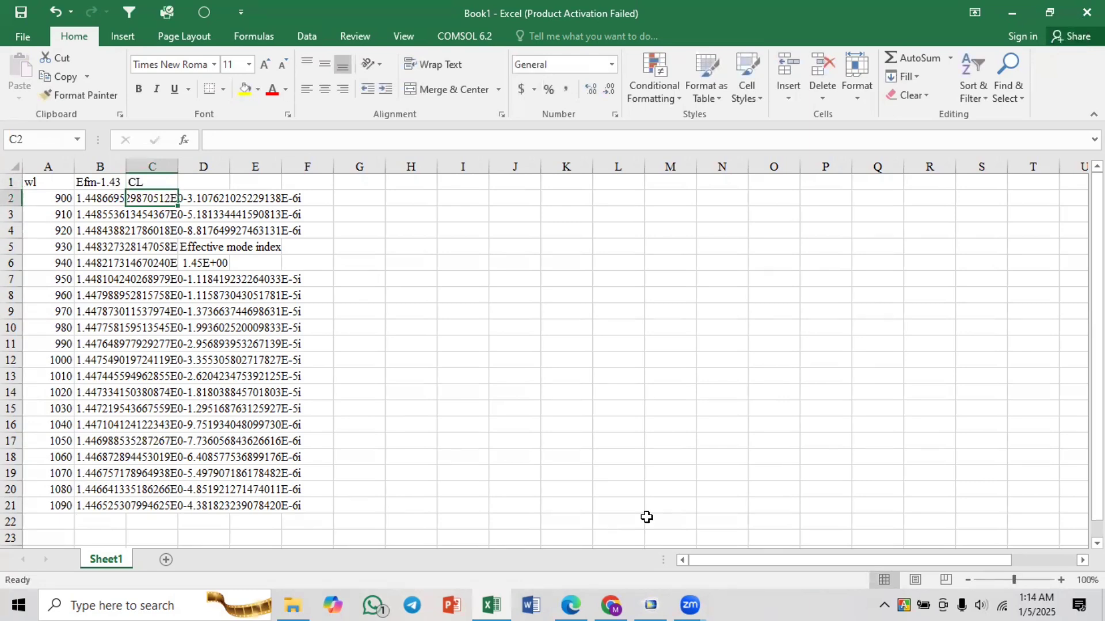
- Switch to Paper_1.pdf in Edge and locate the confinement loss equation (3) on page 4
click(571, 604)
scroll(488, 387, up, 5)
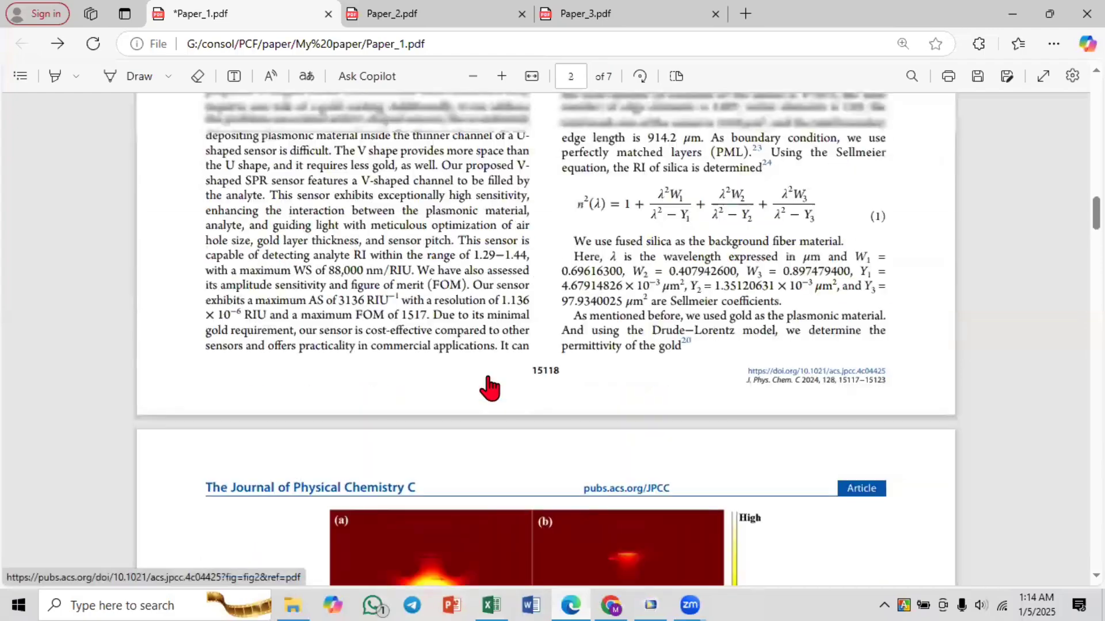
scroll(488, 387, down, 3)
scroll(486, 387, up, 6)
scroll(486, 386, down, 10)
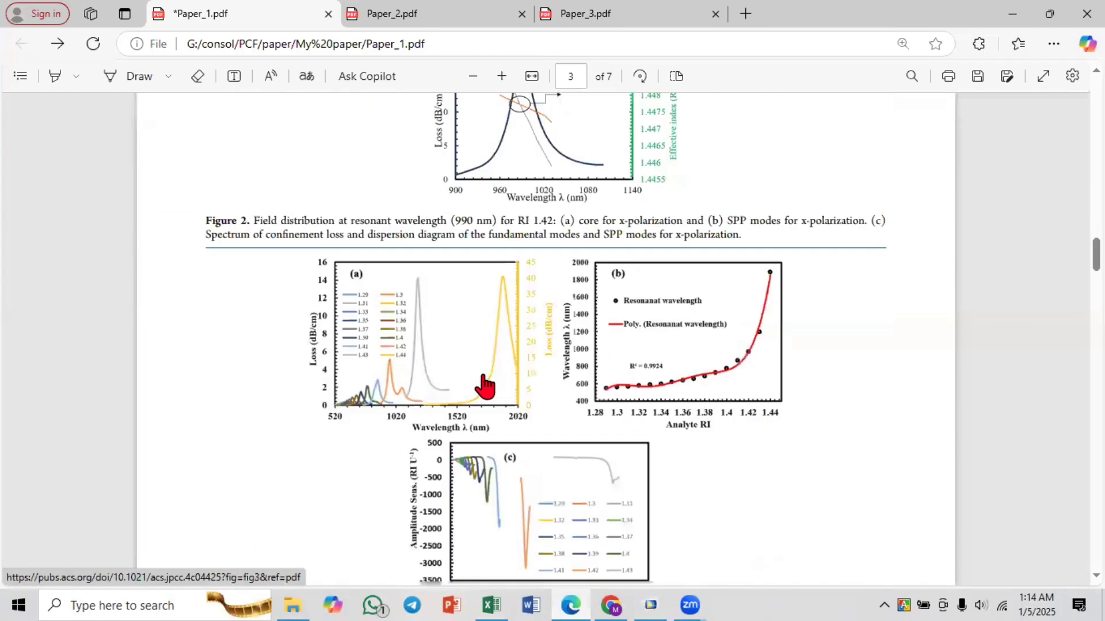
scroll(559, 344, down, 6)
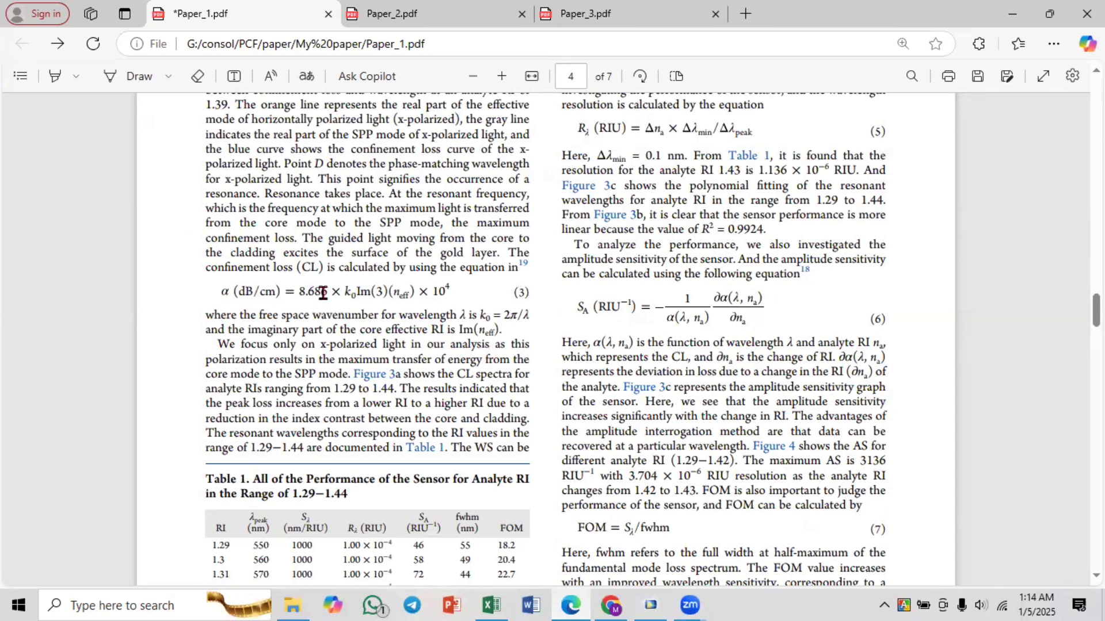
drag(451, 290, 238, 303)
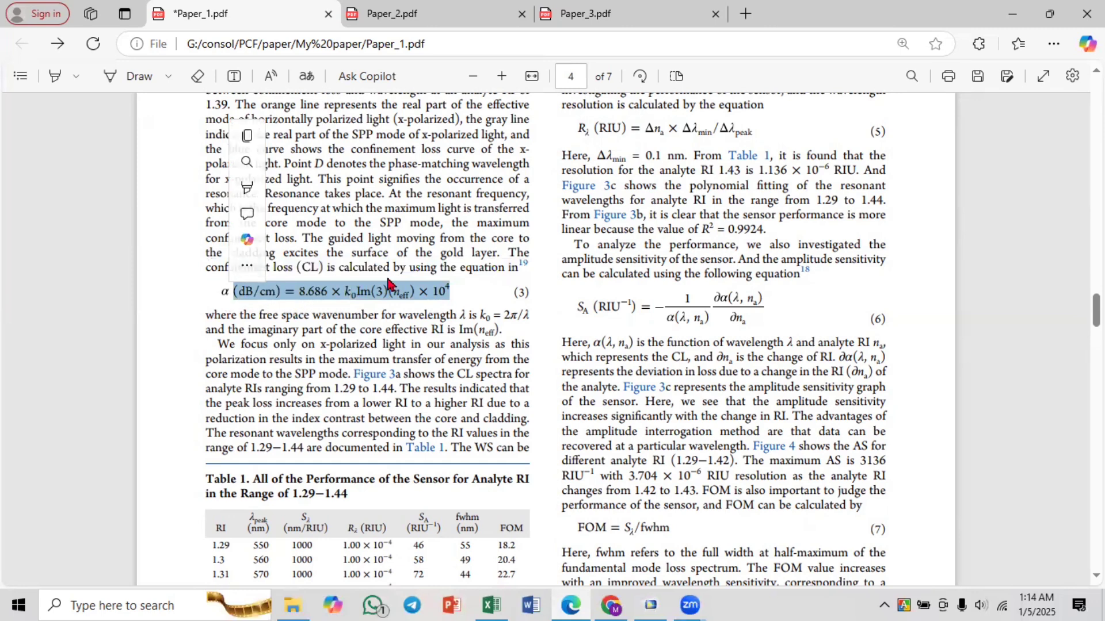
click(420, 357)
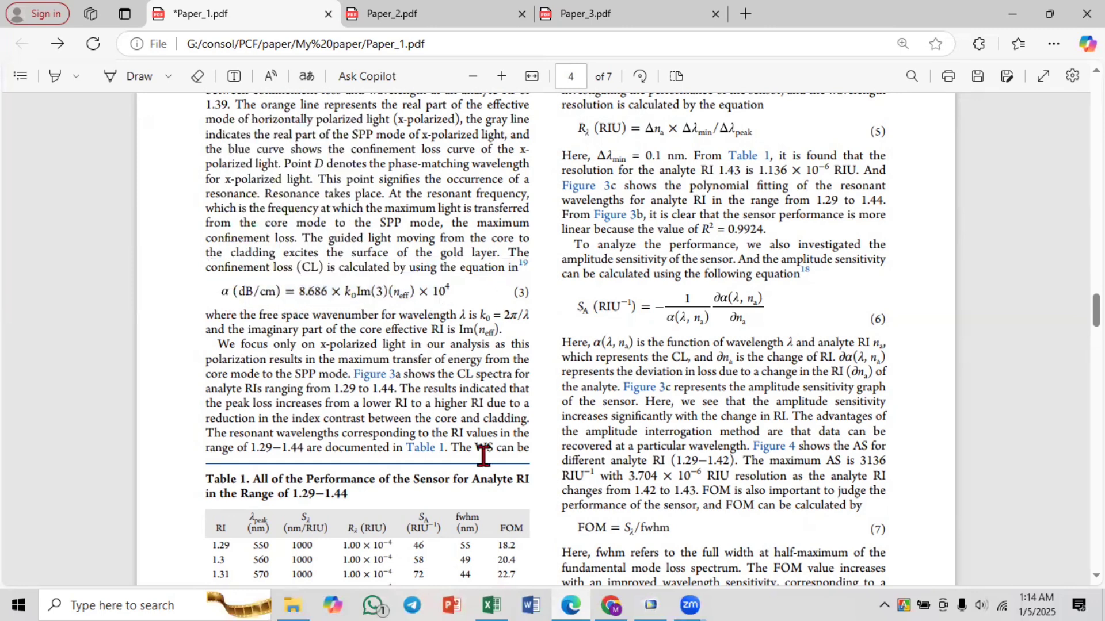
- Examine the Im(3)(n_eff) term of the paper's confinement loss equation and switch back to the Excel workbook
mouse_move(490, 603)
scroll(476, 350, up, 5)
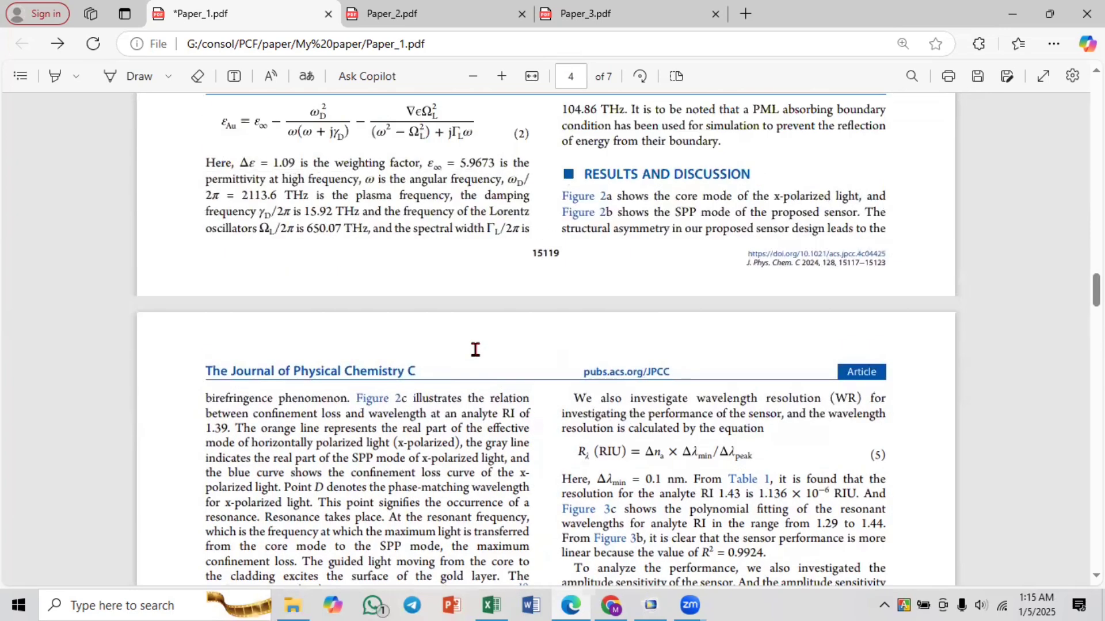
scroll(459, 411, down, 1)
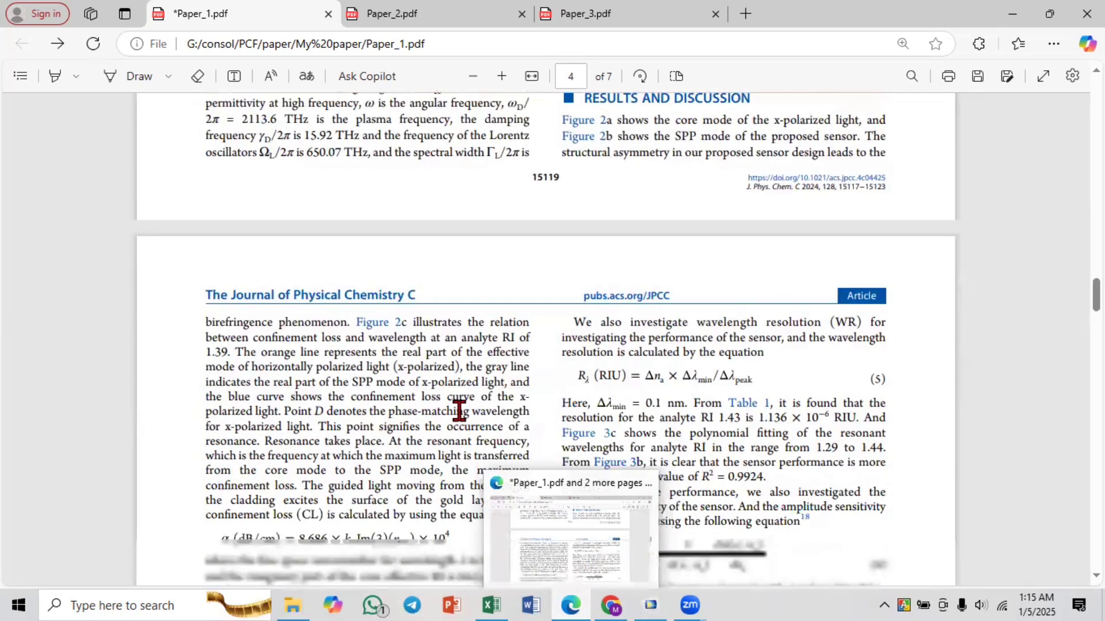
scroll(459, 410, down, 2)
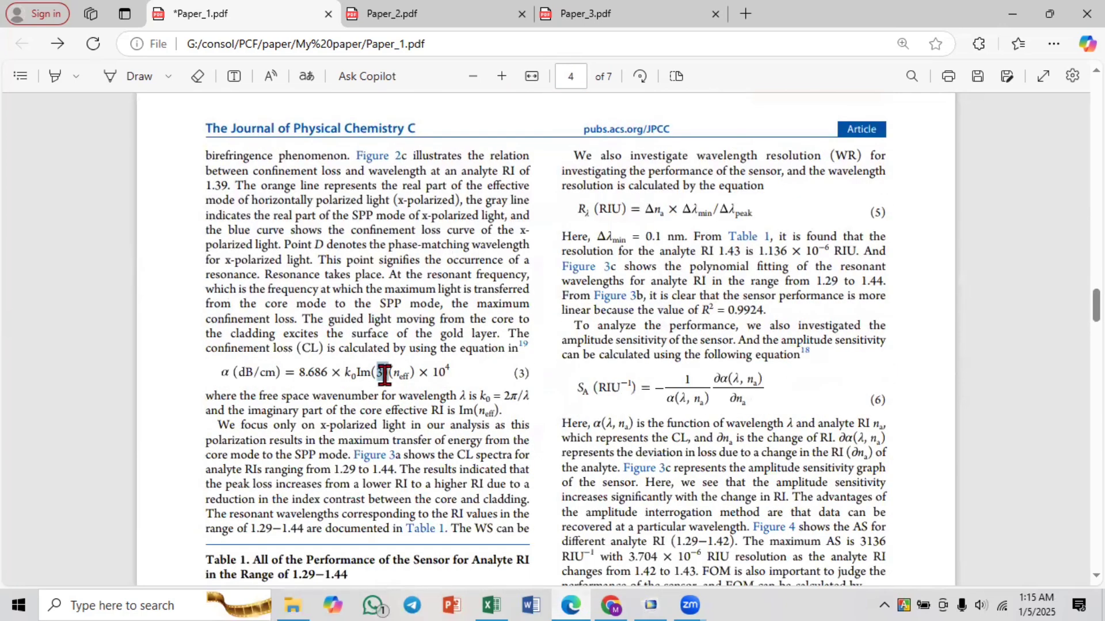
drag(384, 374, 384, 382)
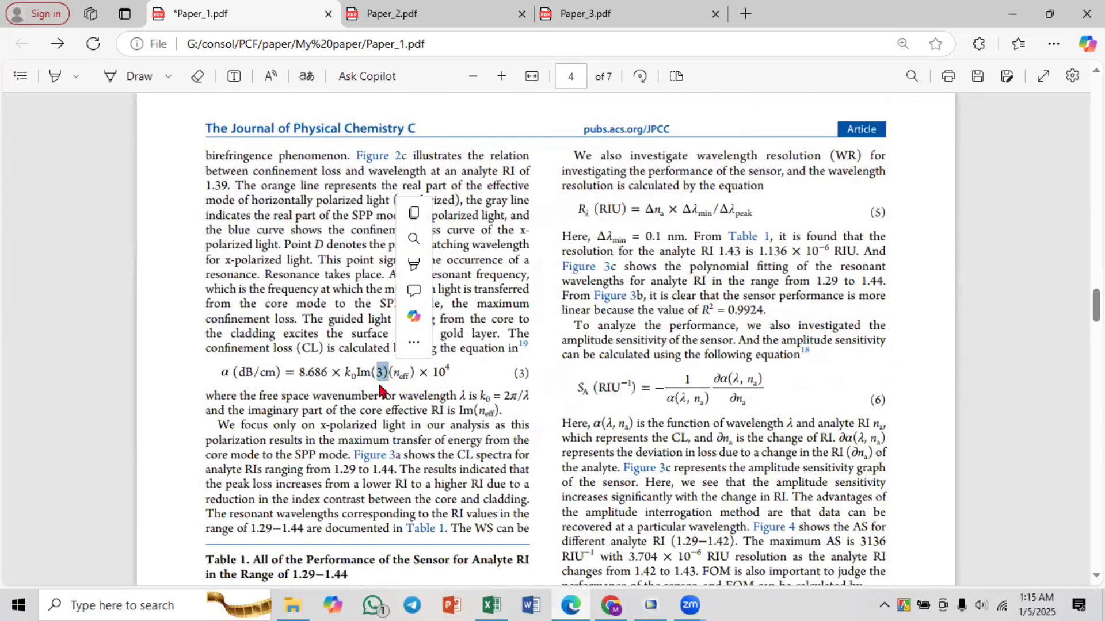
click(378, 375)
drag(372, 373, 401, 374)
click(388, 385)
click(376, 373)
click(391, 381)
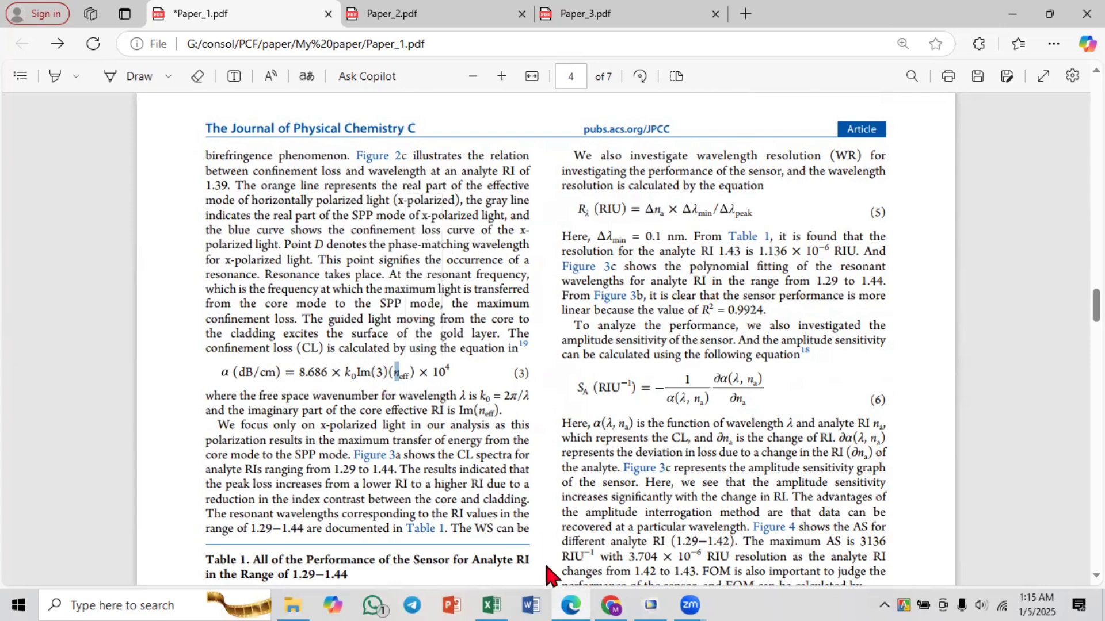
click(570, 605)
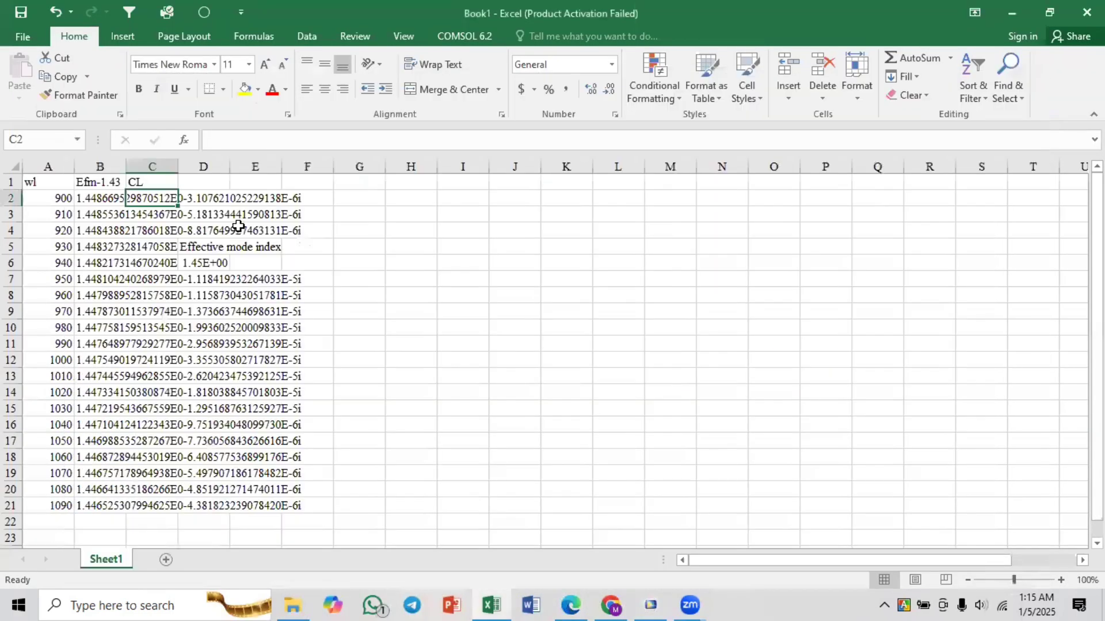
text(=)
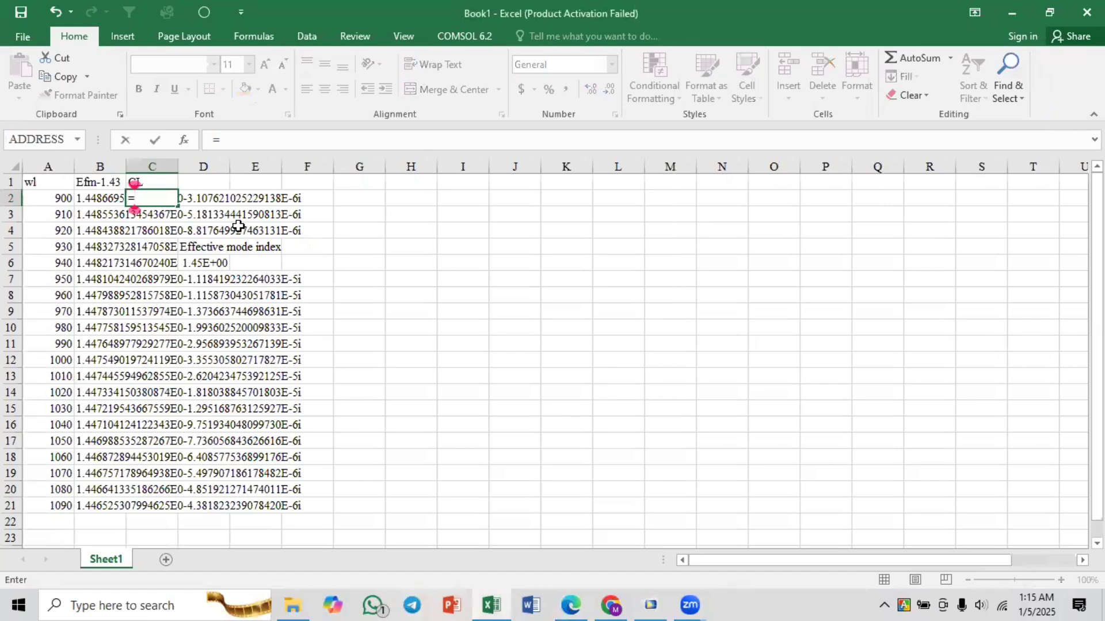
click(341, 262)
key(Escape)
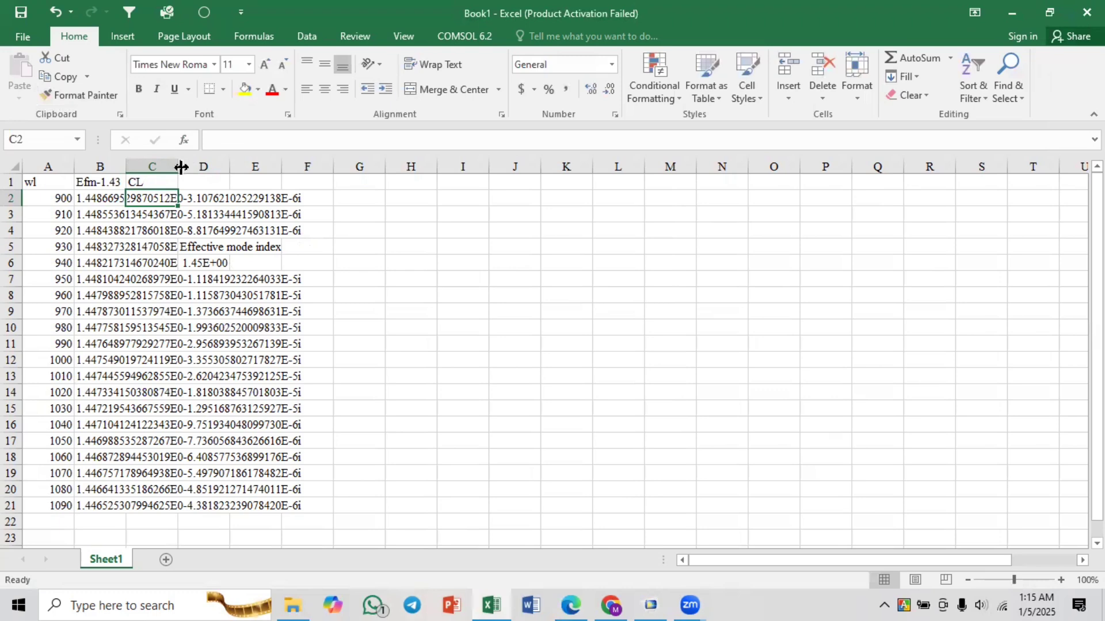
- Widen the CL column C until it extends well past the overflowing effective index values
drag(181, 167, 397, 172)
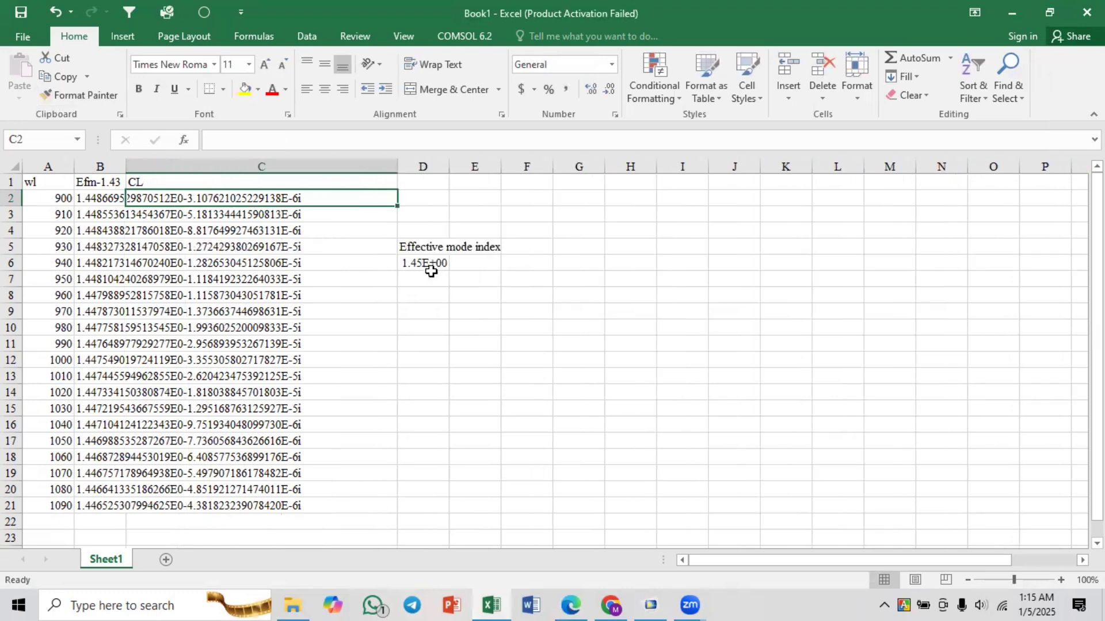
- Clear the effective mode index label and value from the cell range D5:E8
click(431, 272)
click(426, 249)
click(443, 296)
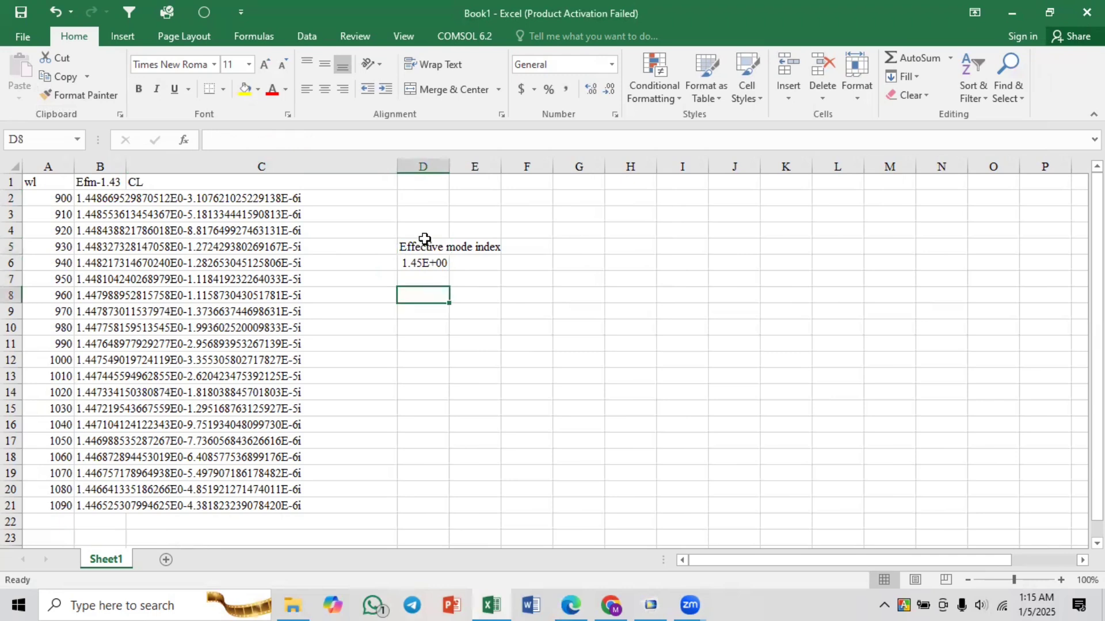
drag(425, 240, 473, 296)
key(Delete)
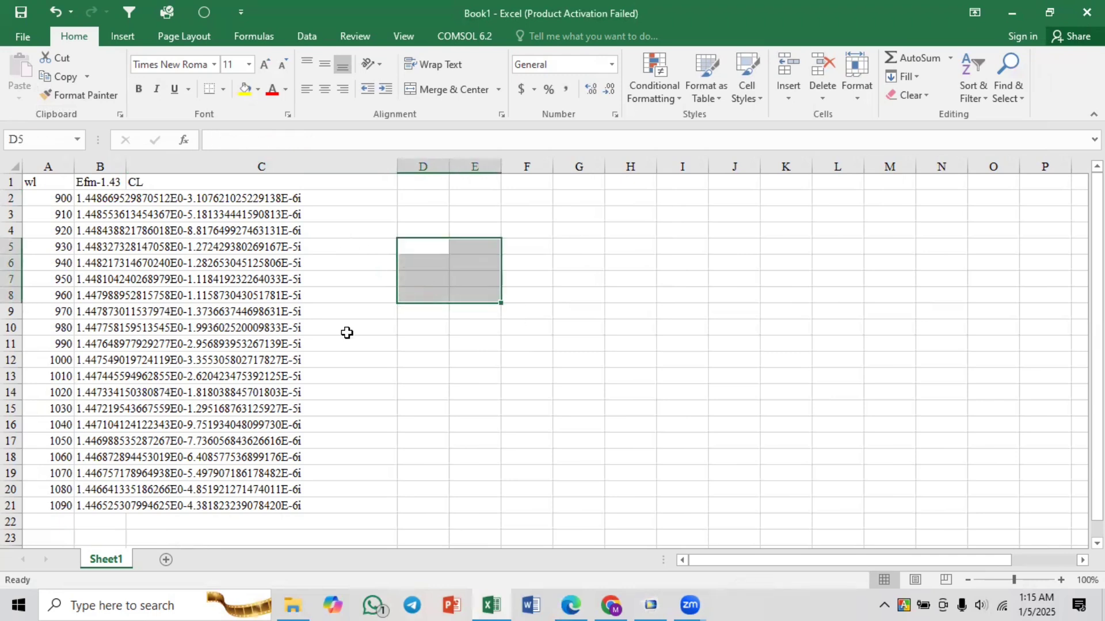
click(348, 344)
- Begin the CL formula in C2 as =8.686*2*3.1416, checking the constant against equation 3 in Paper_1.pdf in Edge
click(159, 202)
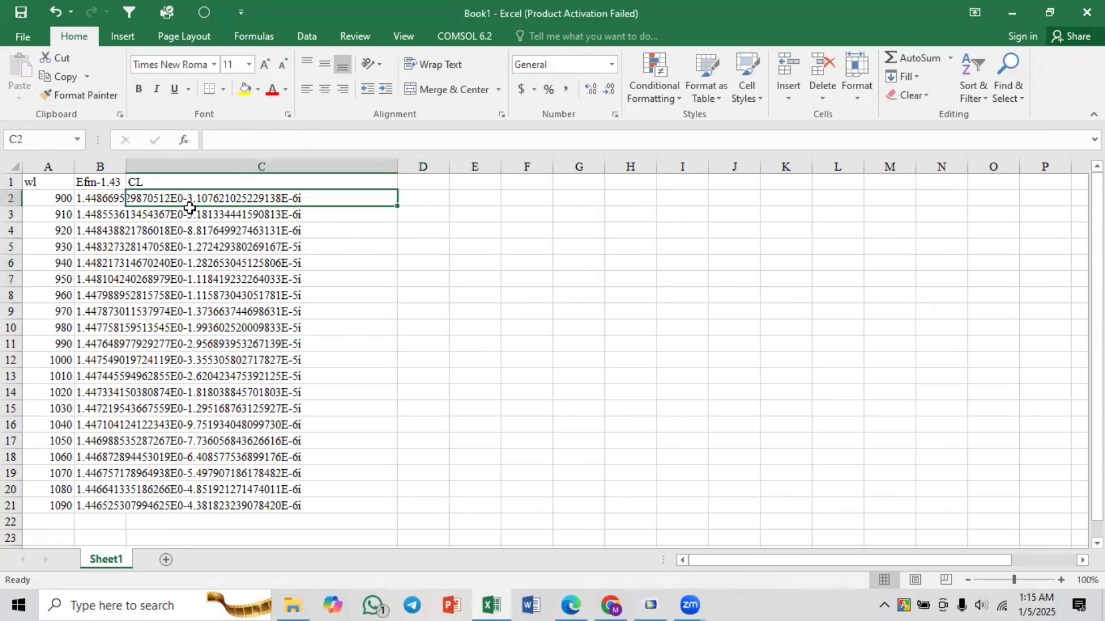
text(=)
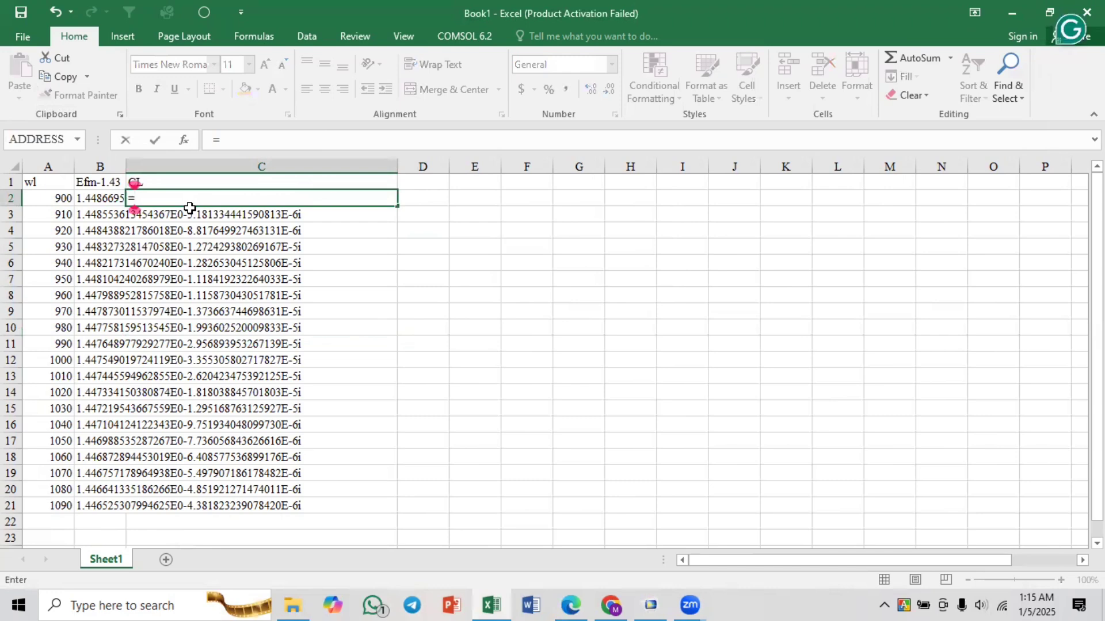
text(8.)
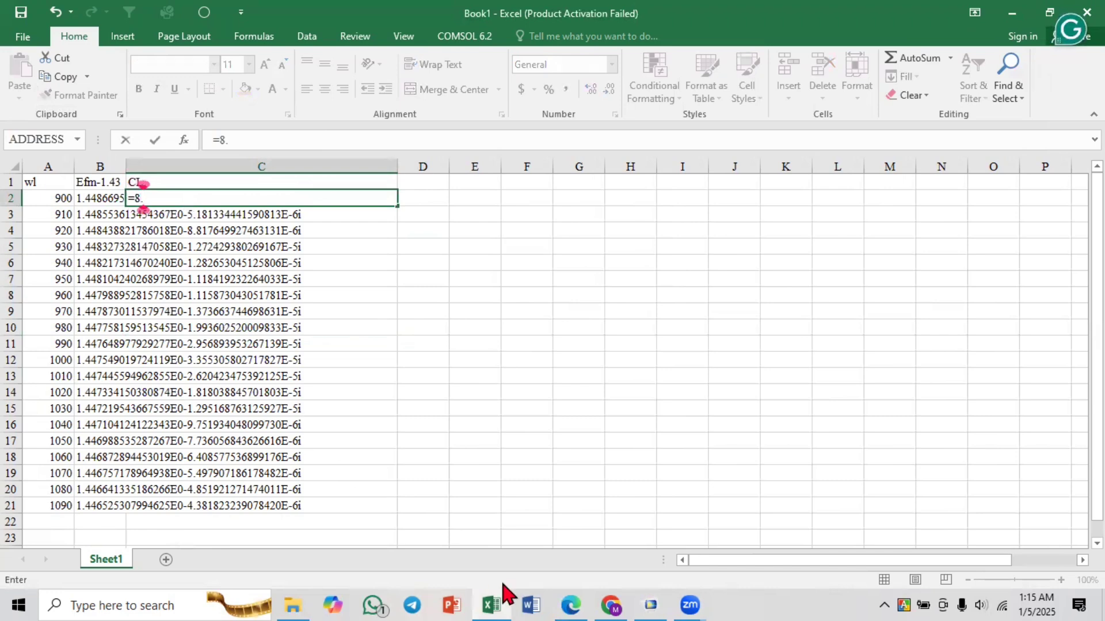
mouse_move(571, 603)
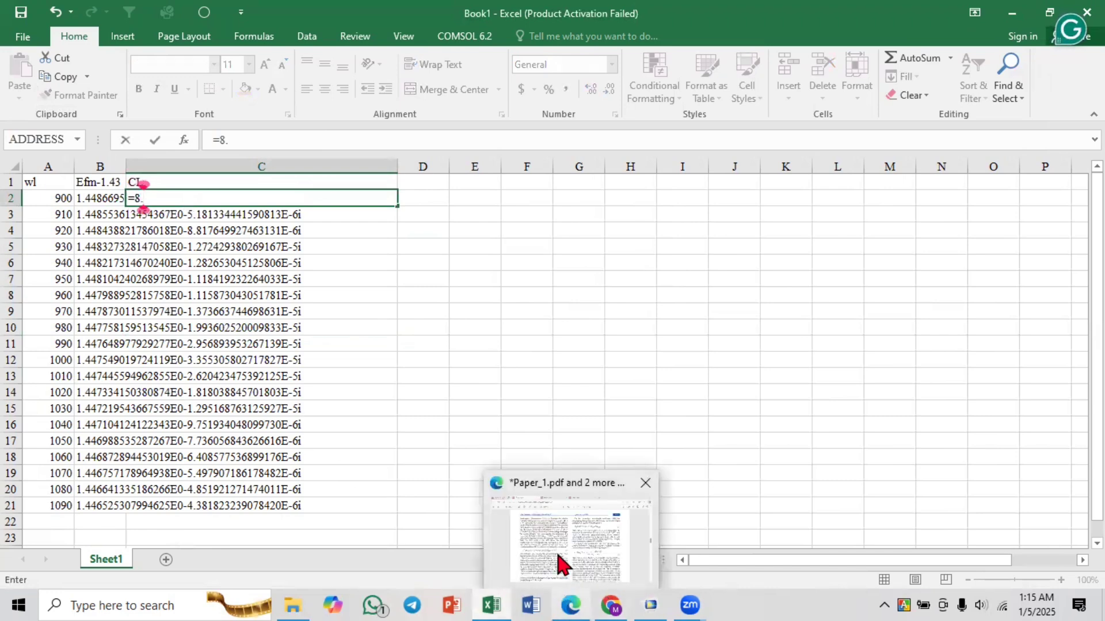
click(555, 554)
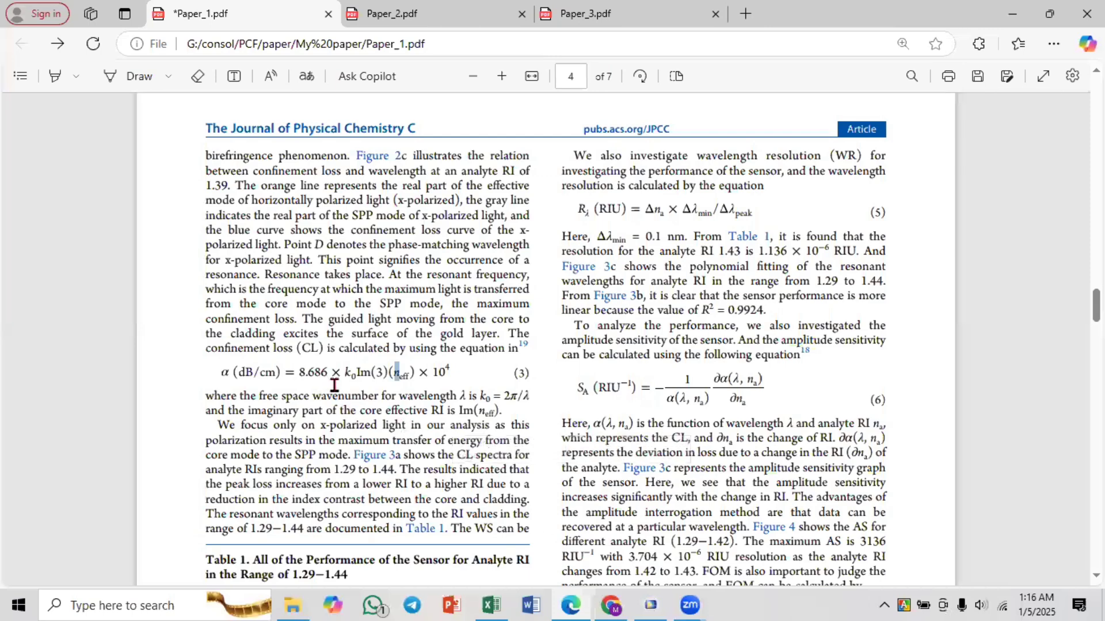
click(571, 604)
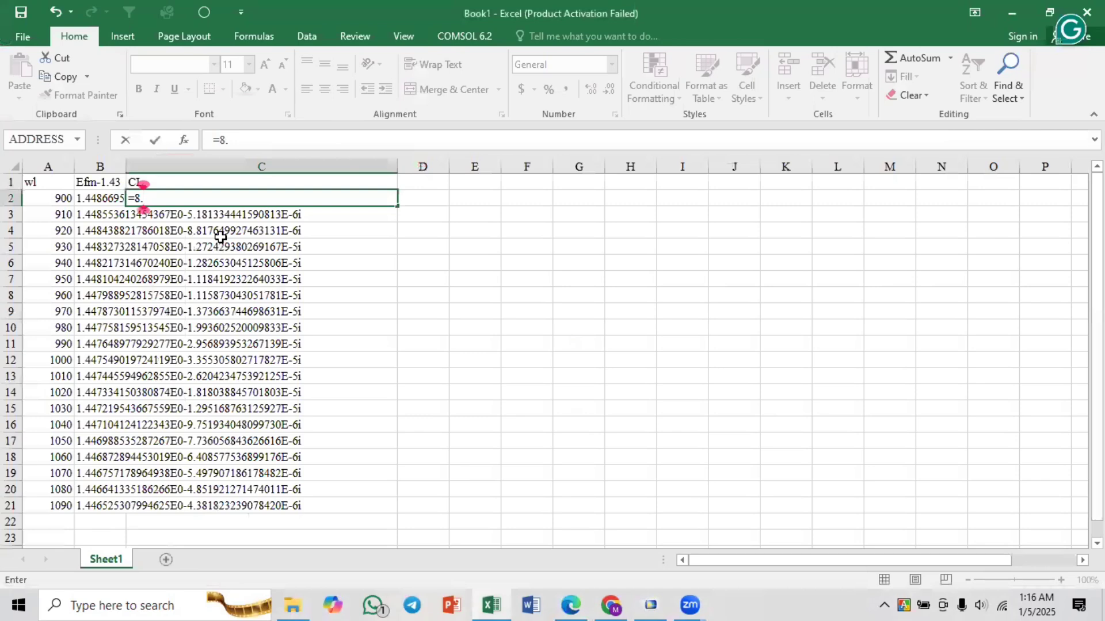
text(686)
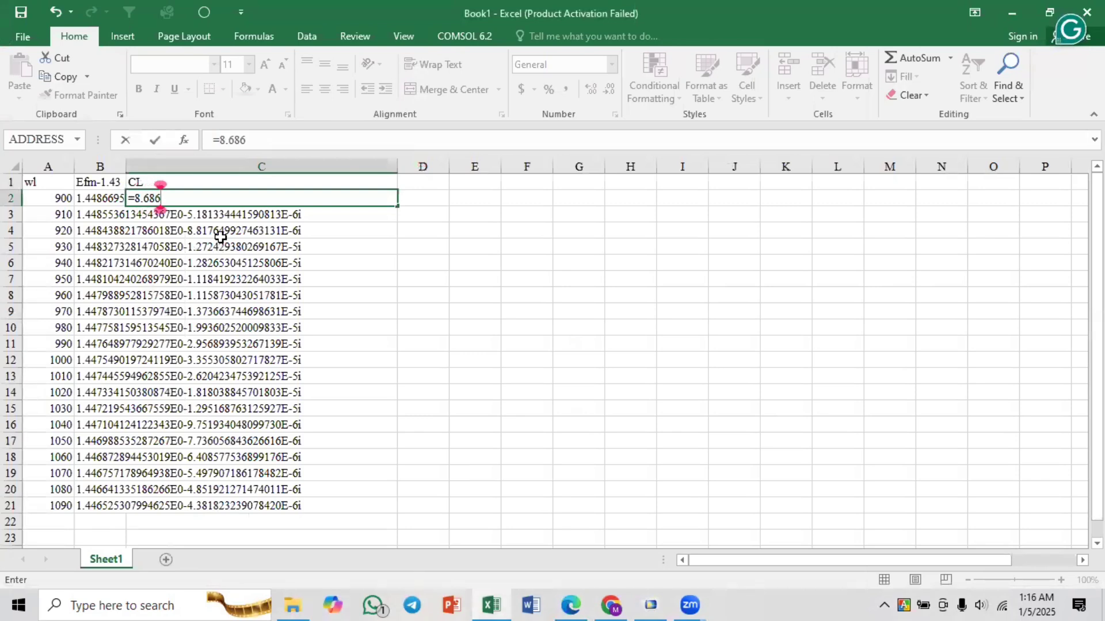
text(*)
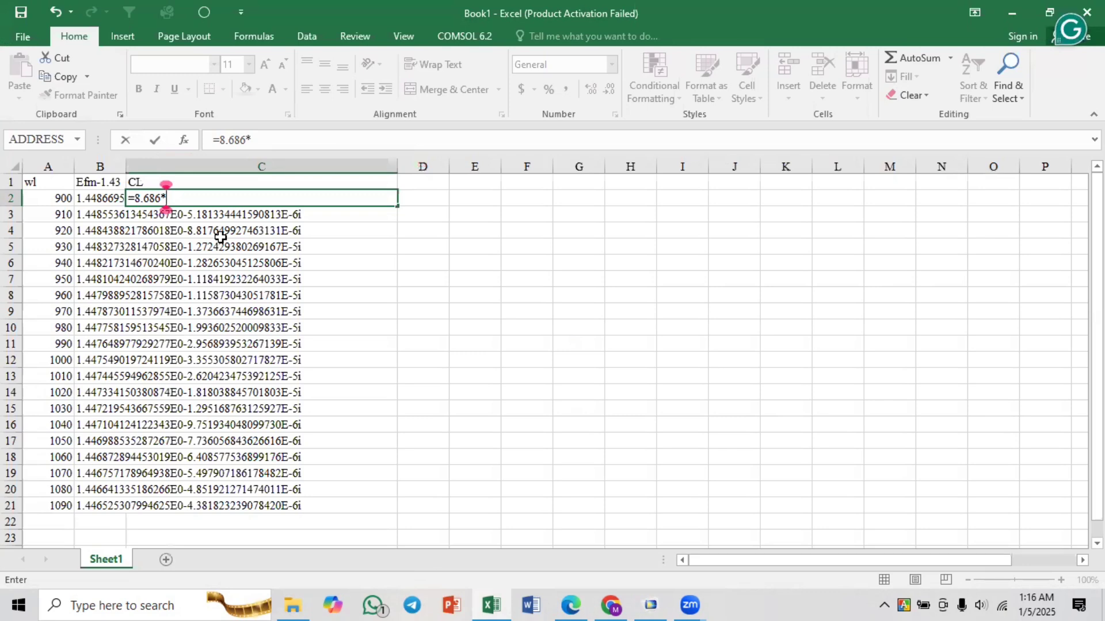
text(2*3.1416)
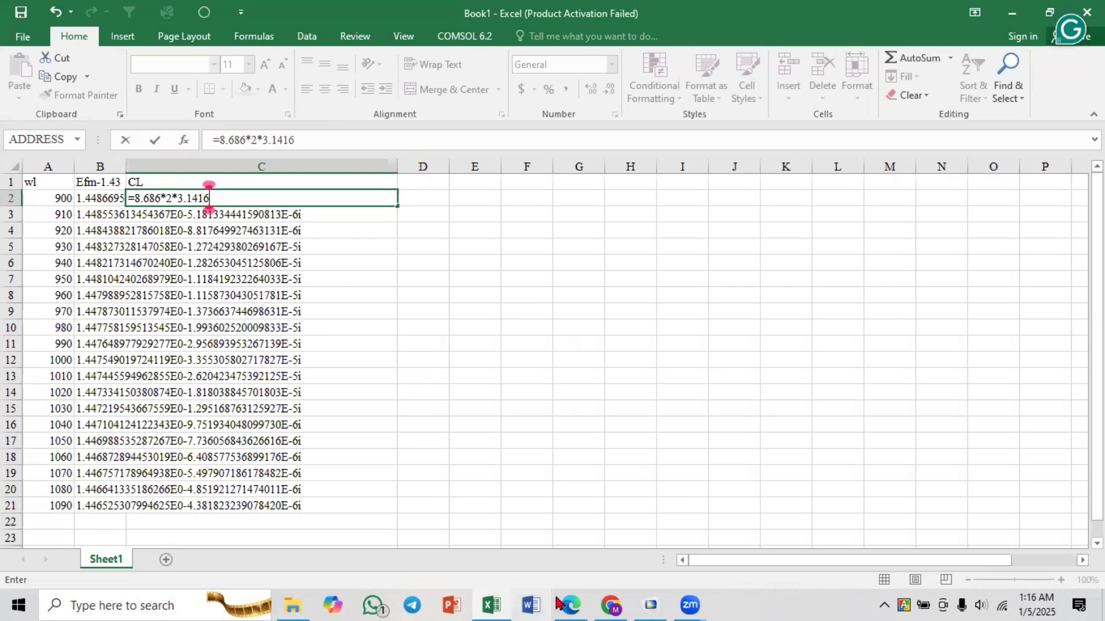
- Check the remaining terms of equation 3 in Paper_1.pdf in Edge, and append a multiplication sign to the C2 formula in Excel
mouse_move(571, 606)
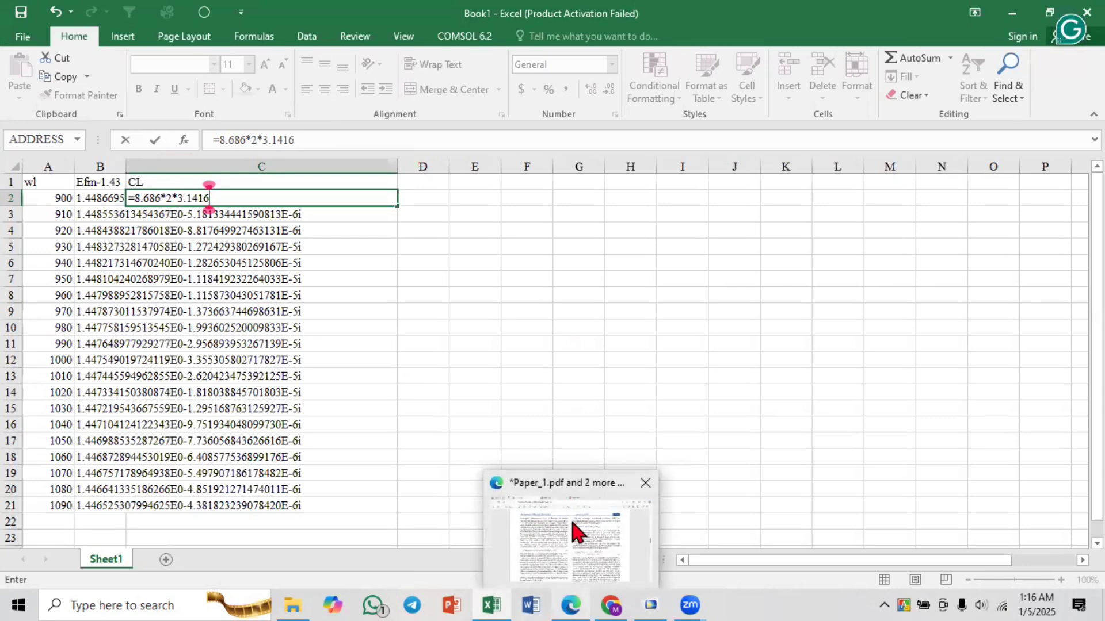
click(570, 523)
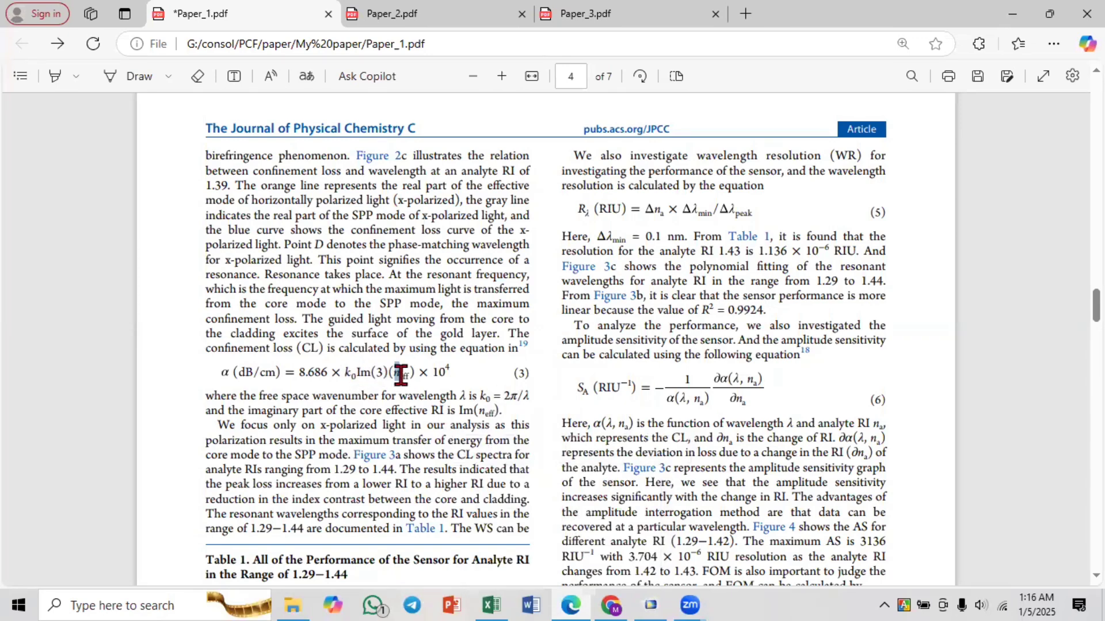
click(571, 605)
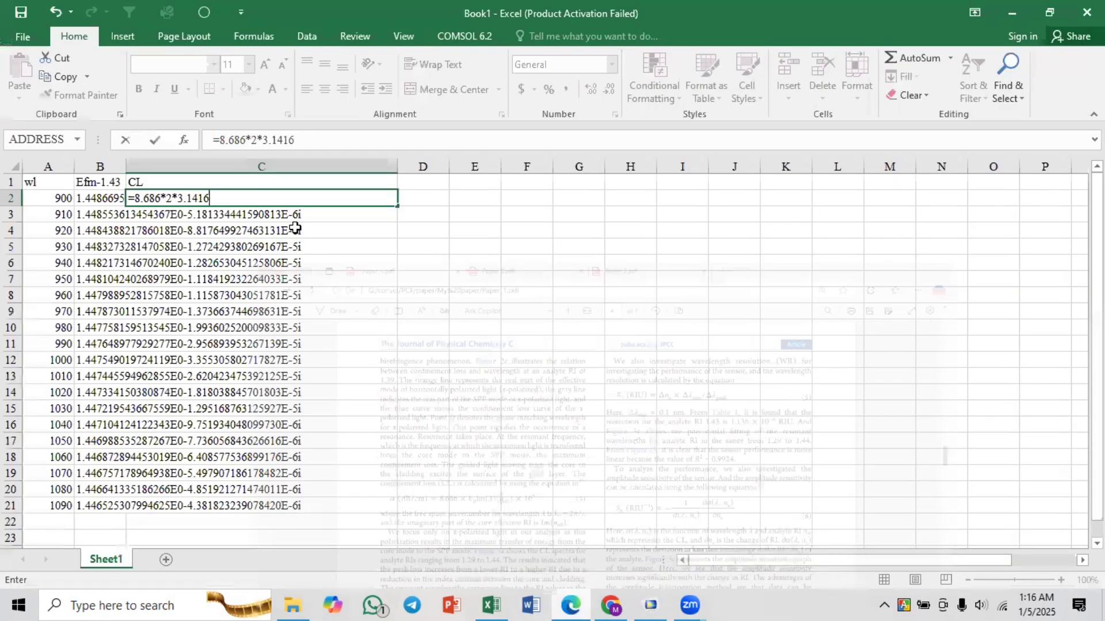
text(*)
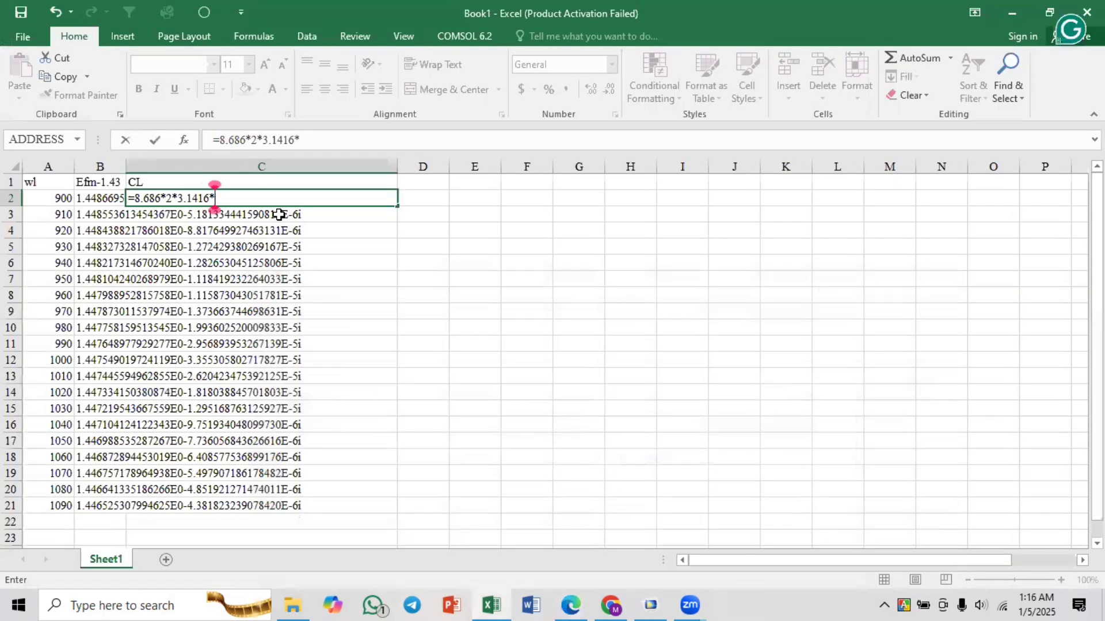
text(i)
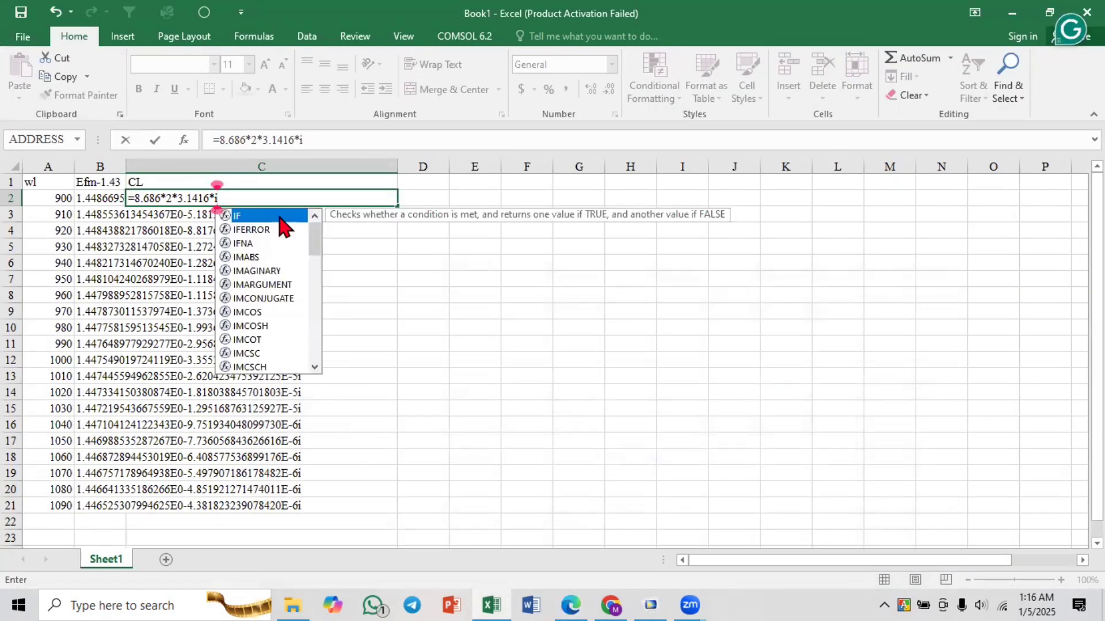
key(BackSpace)
text(realim)
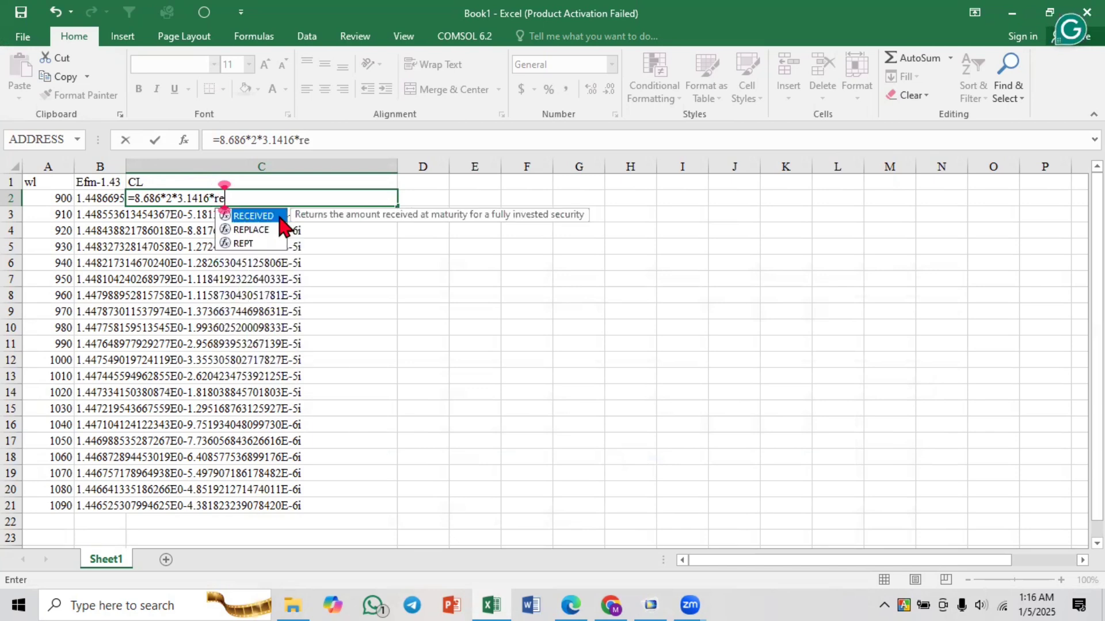
key(BackSpace)
key(BackSpace)
key(BackSpace)
key(BackSpace)
key(BackSpace)
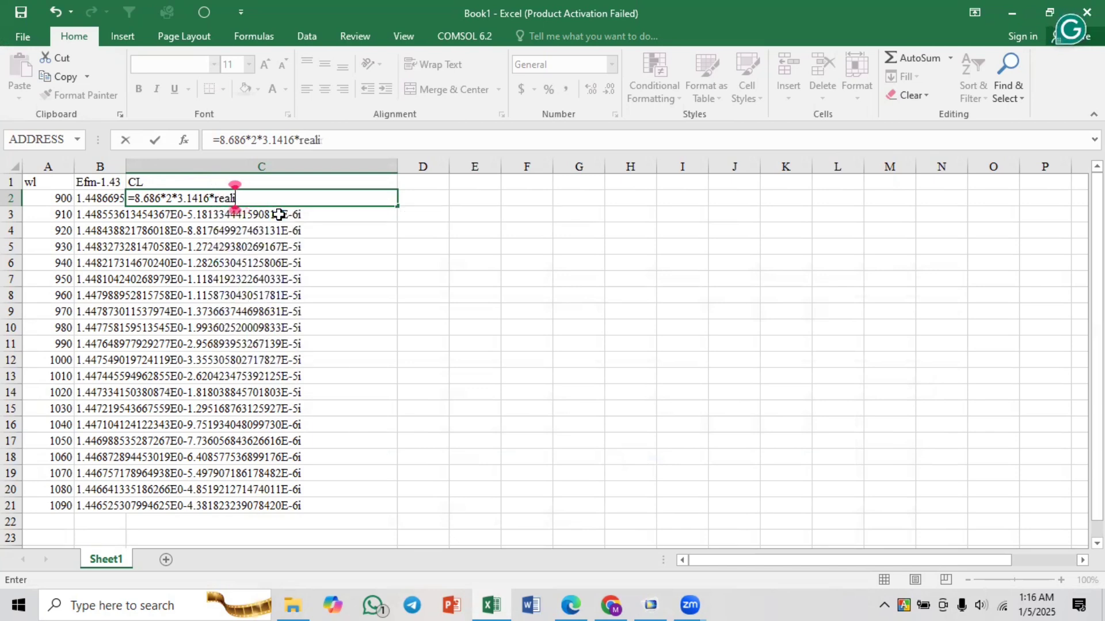
key(BackSpace)
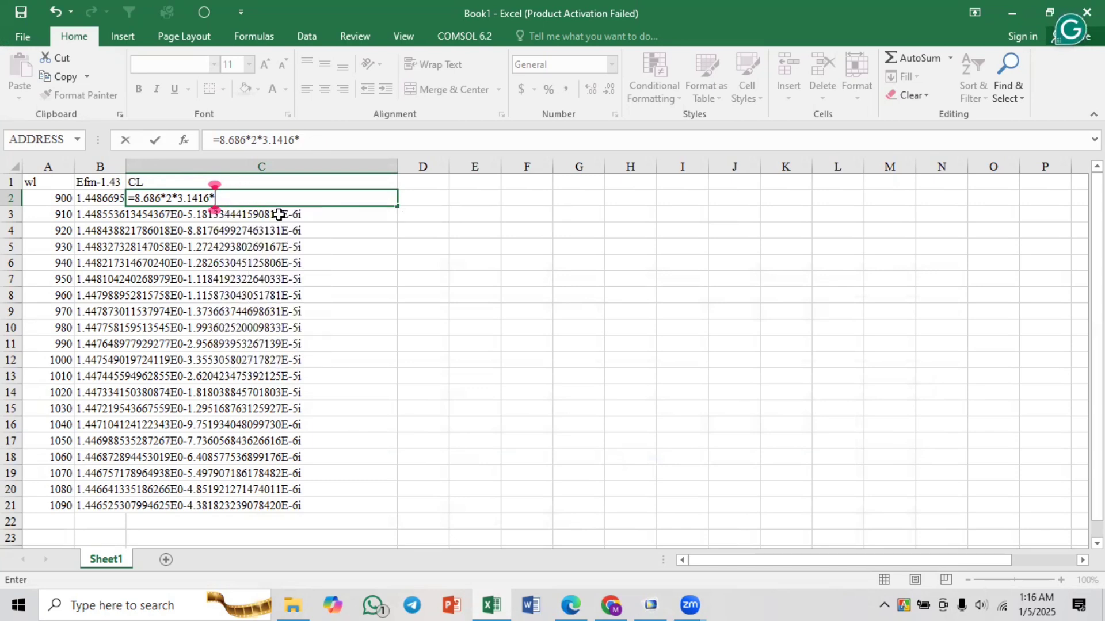
- Add the function IMREAL(B2) as the next factor of the CL formula in C2
text(im)
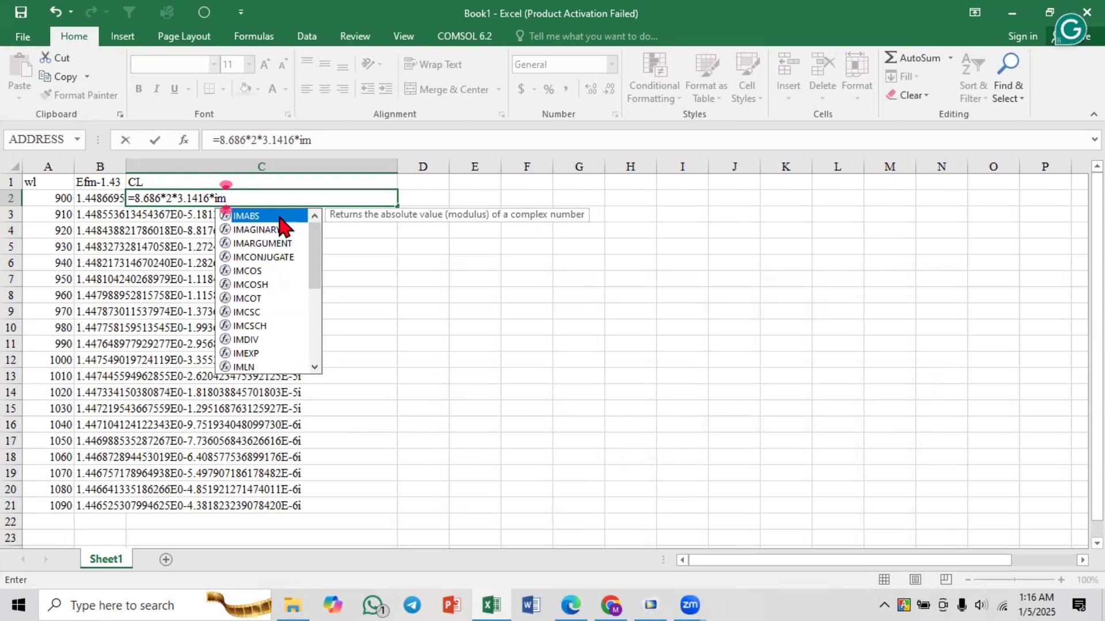
text(re)
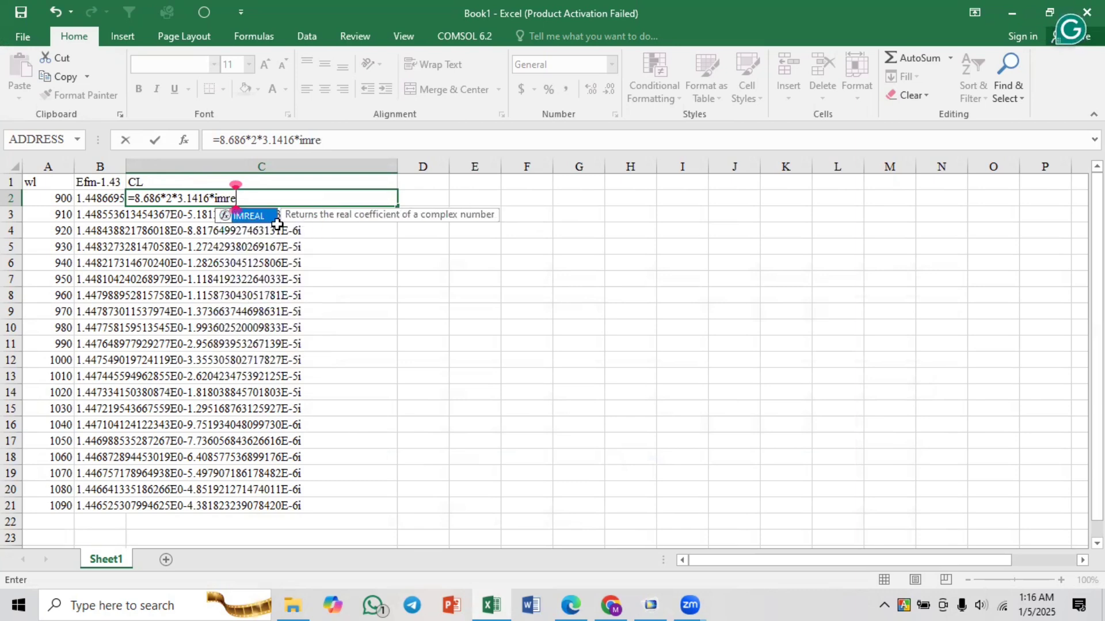
double_click(251, 217)
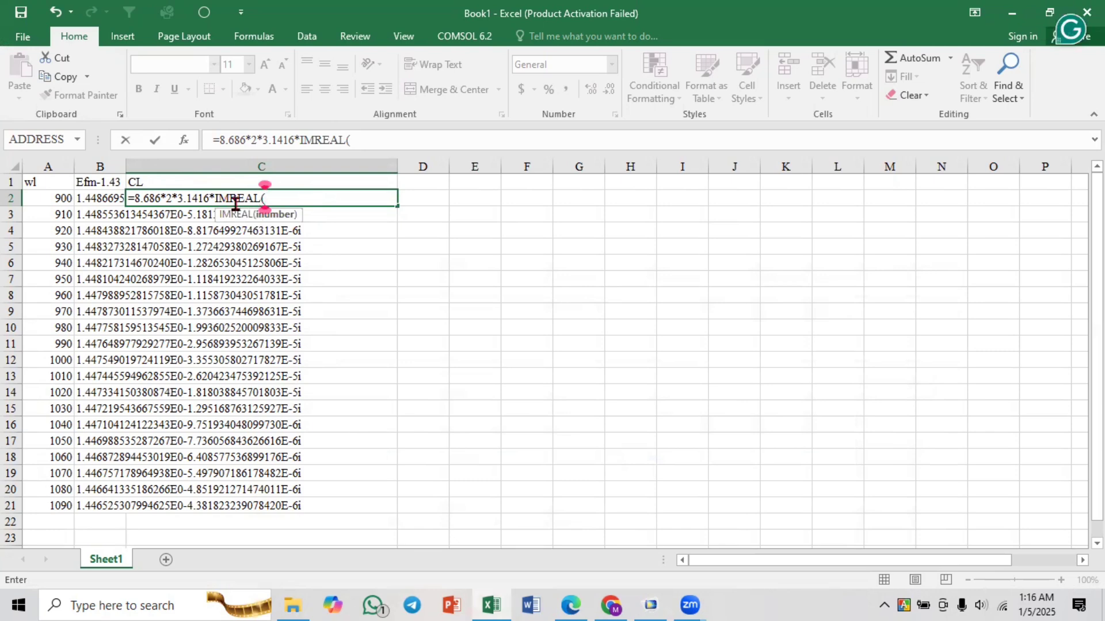
click(106, 199)
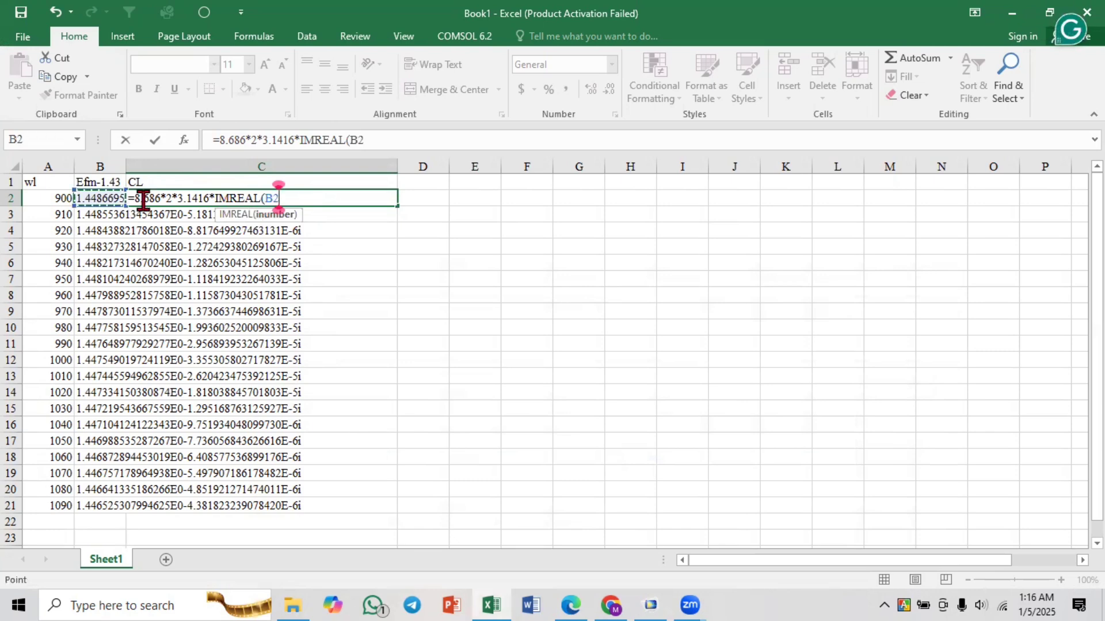
text())
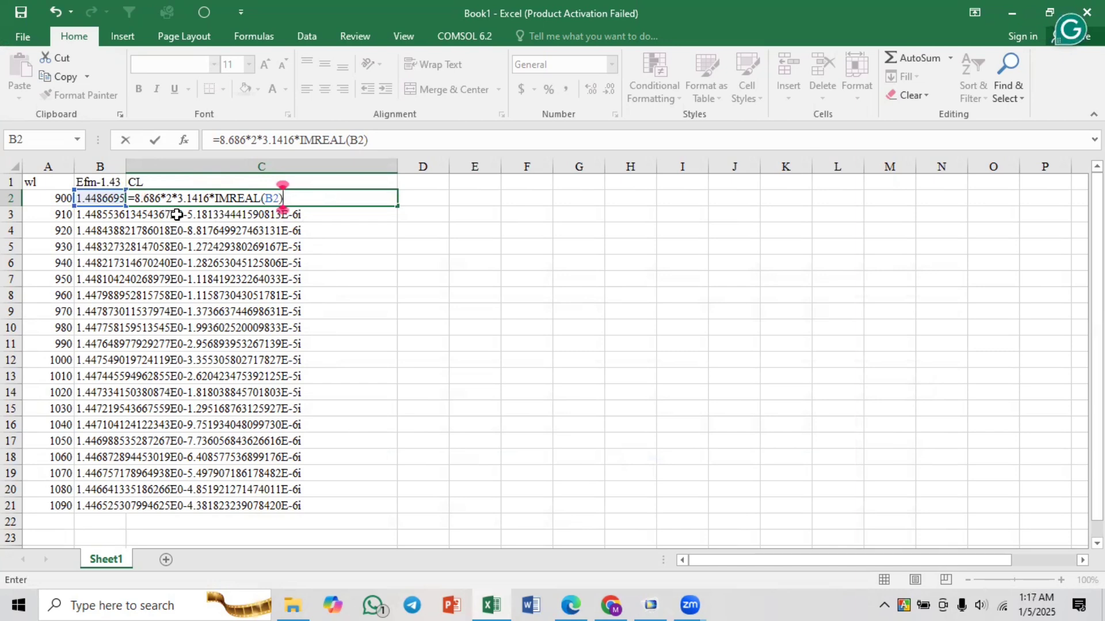
- Divide the C2 formula by (A2*10^-4) and enter it, completing =8.686*2*3.1416*IMREAL(B2)/(A2*10^-4)
text(/)
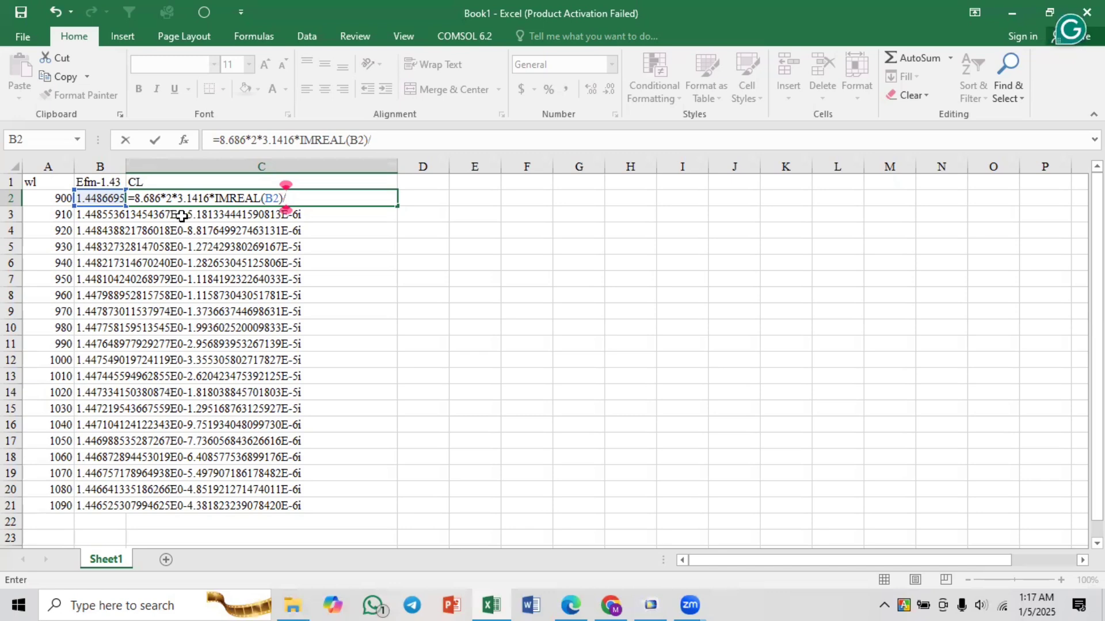
click(57, 201)
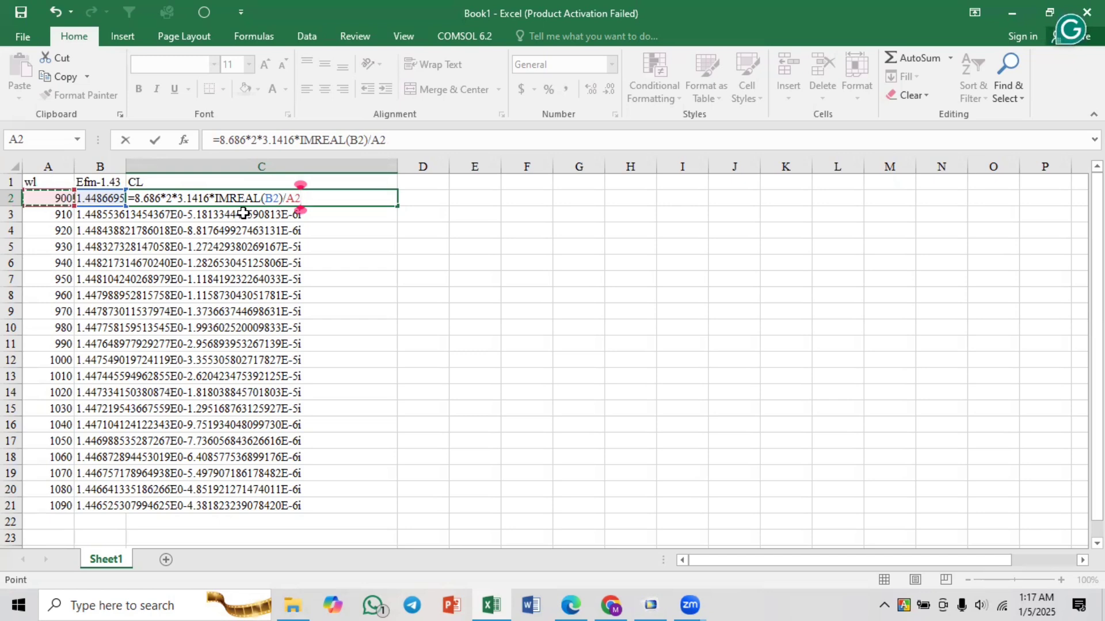
click(286, 198)
text(()
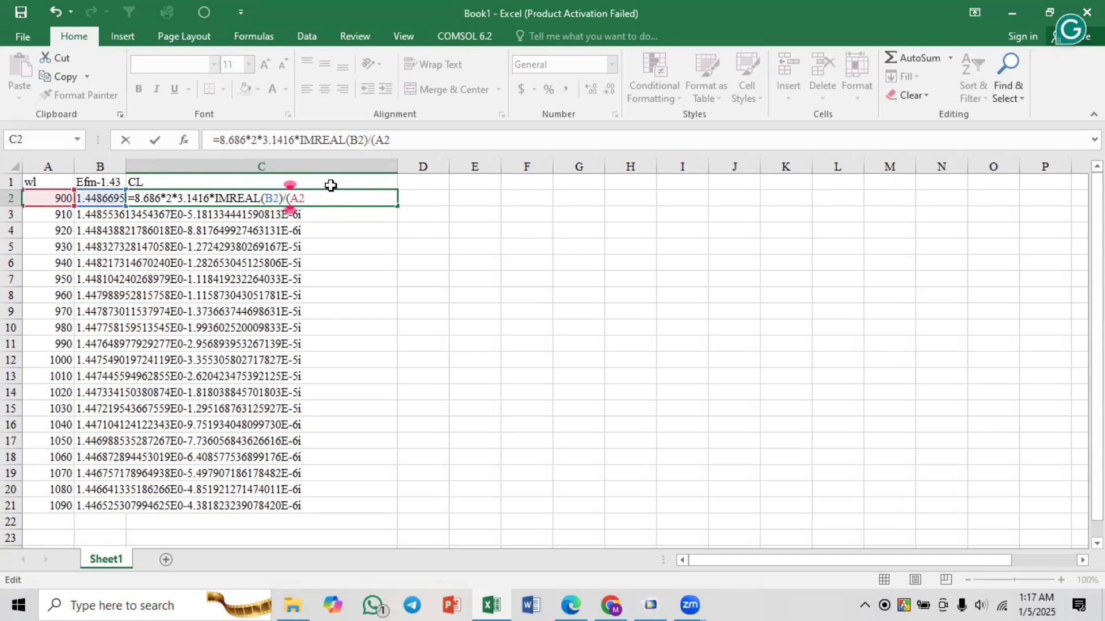
click(315, 197)
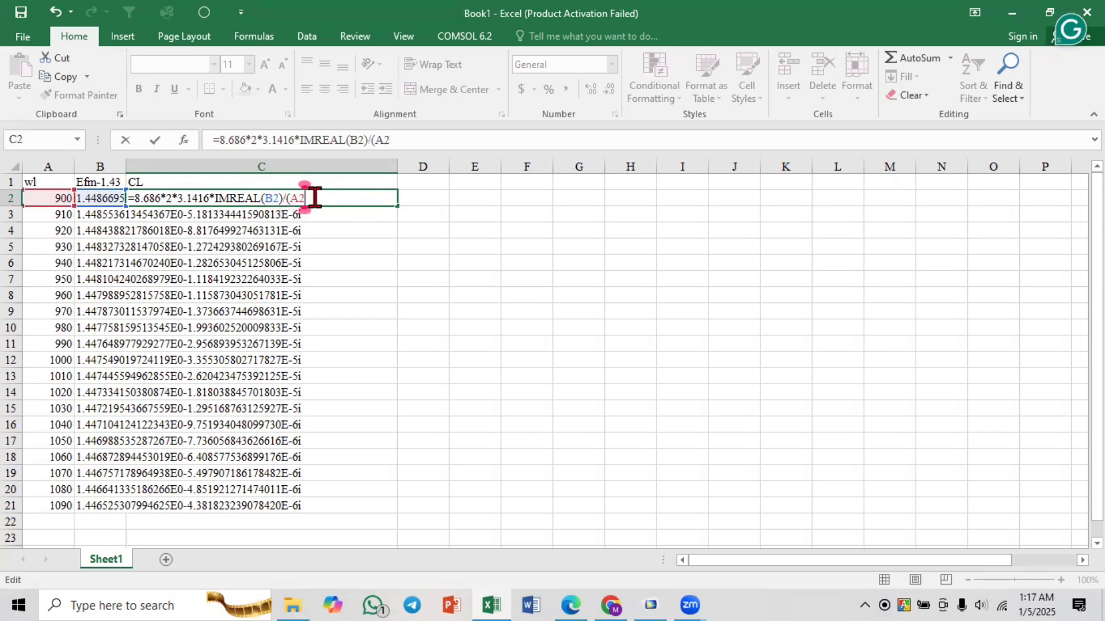
text(*)
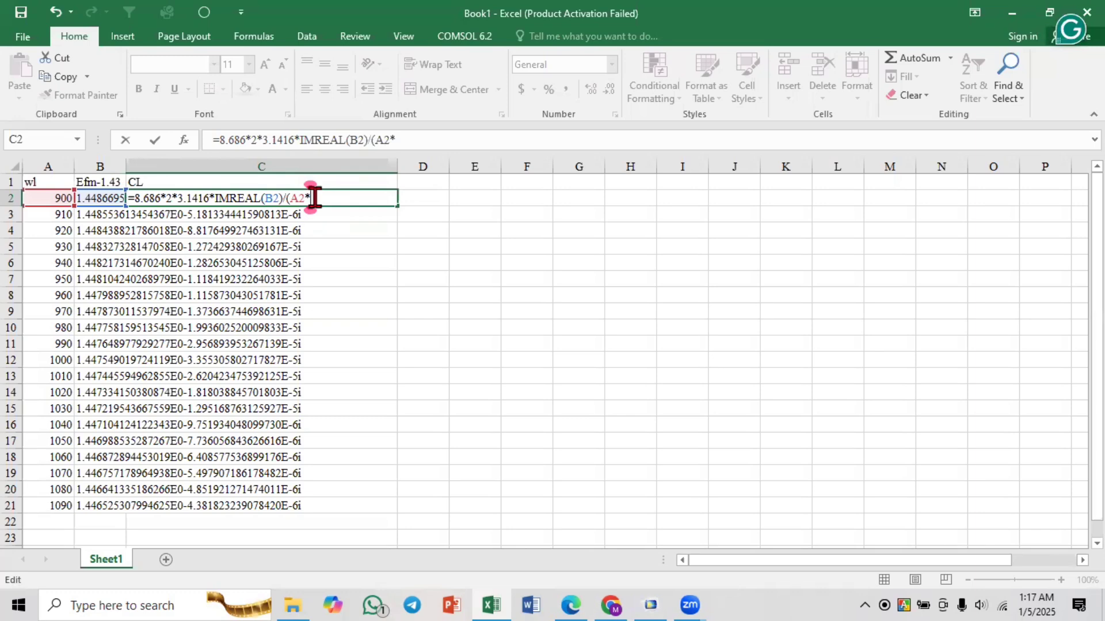
text(10)
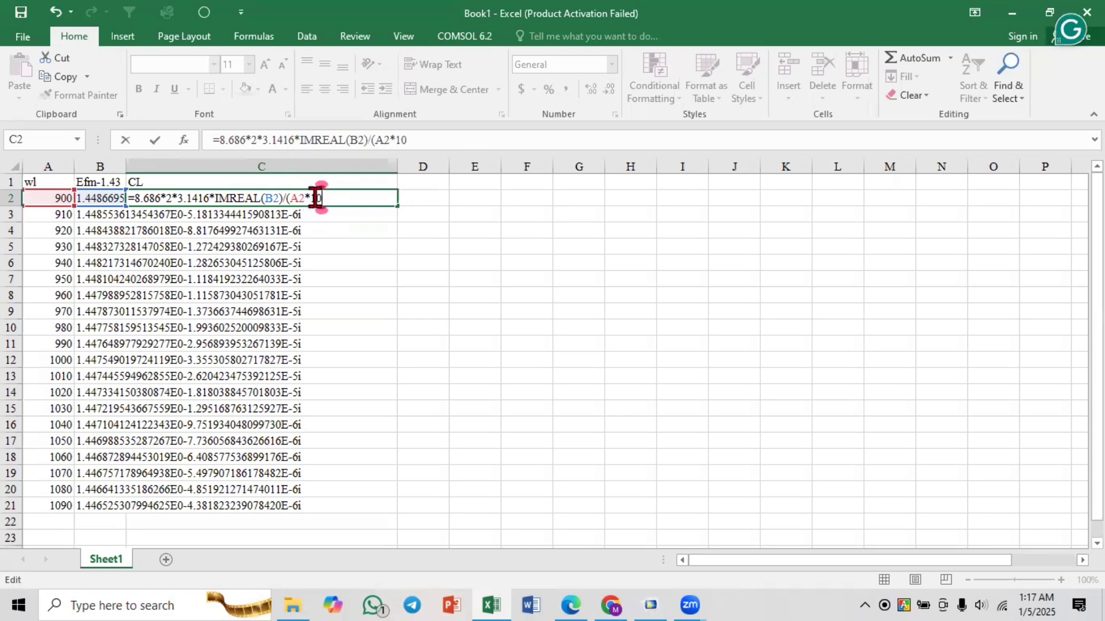
text(^-4)
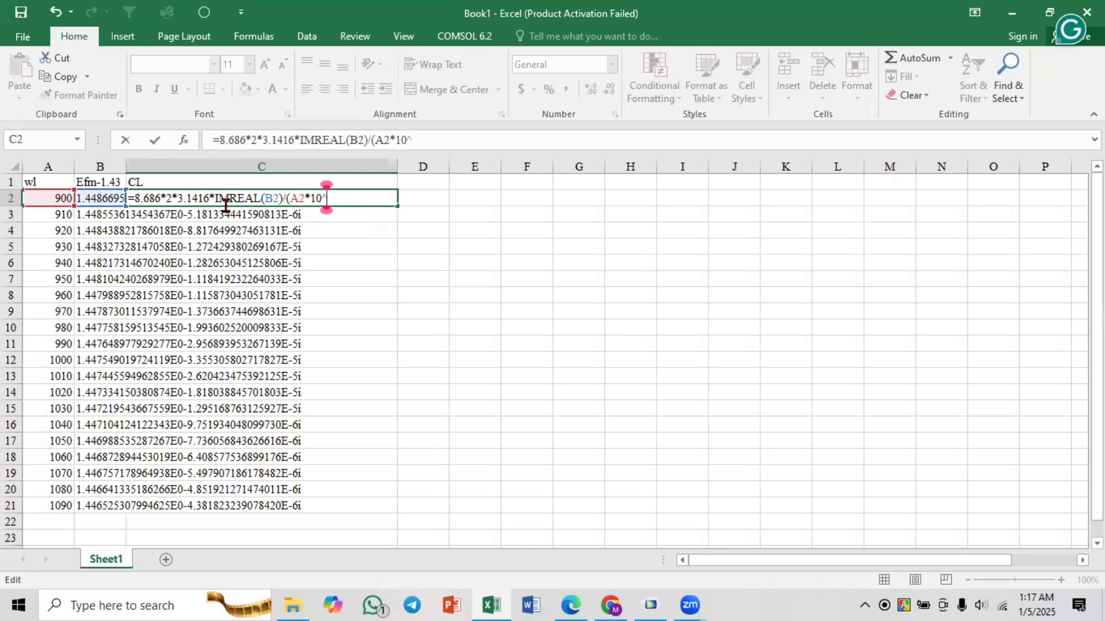
text(-)
text(4))
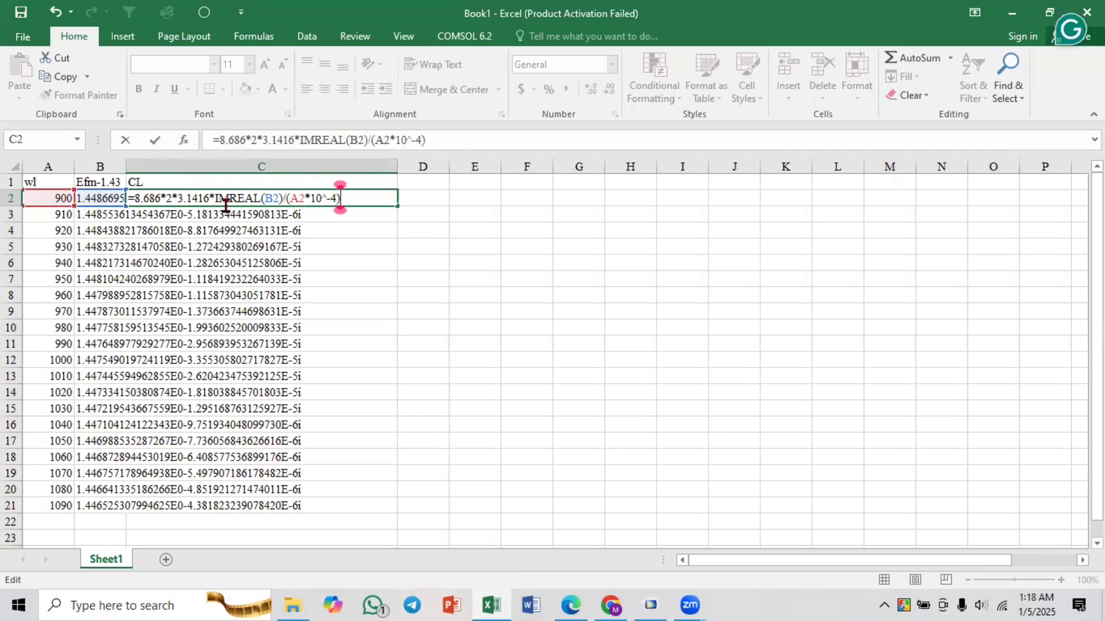
key(Return)
click(344, 197)
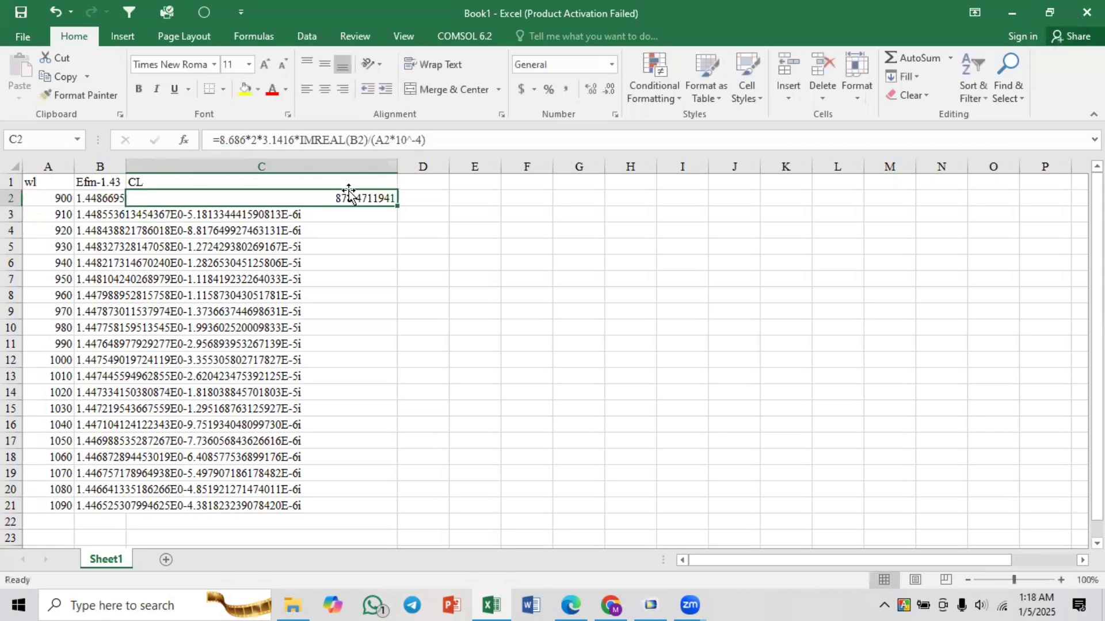
- Open the recent workbook different plasmonic and show its Phasematching sheet
click(486, 604)
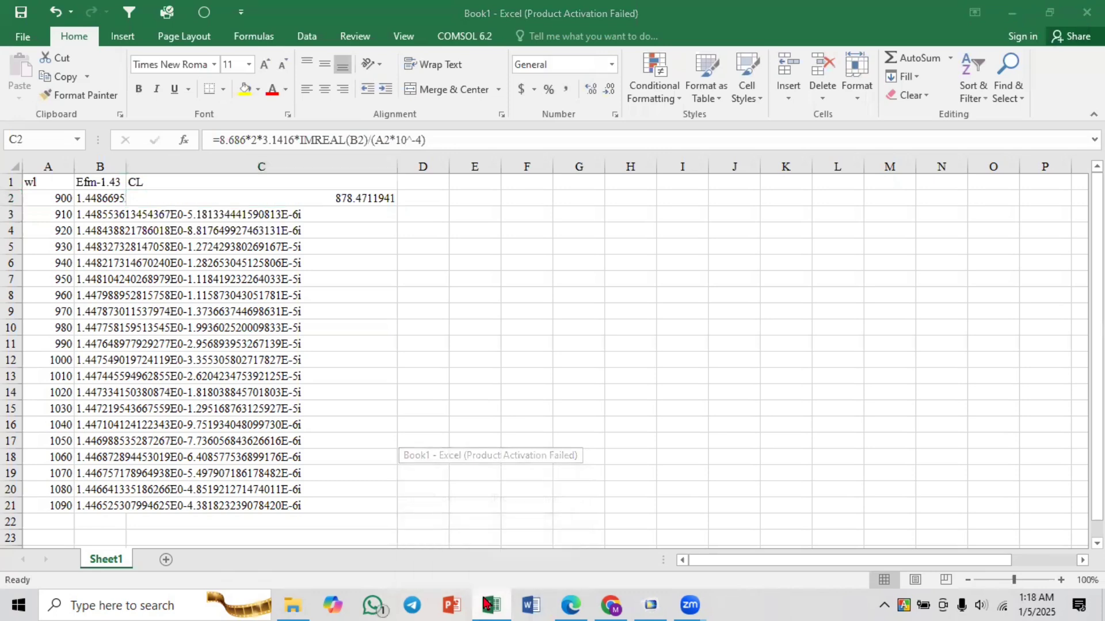
right_click(486, 604)
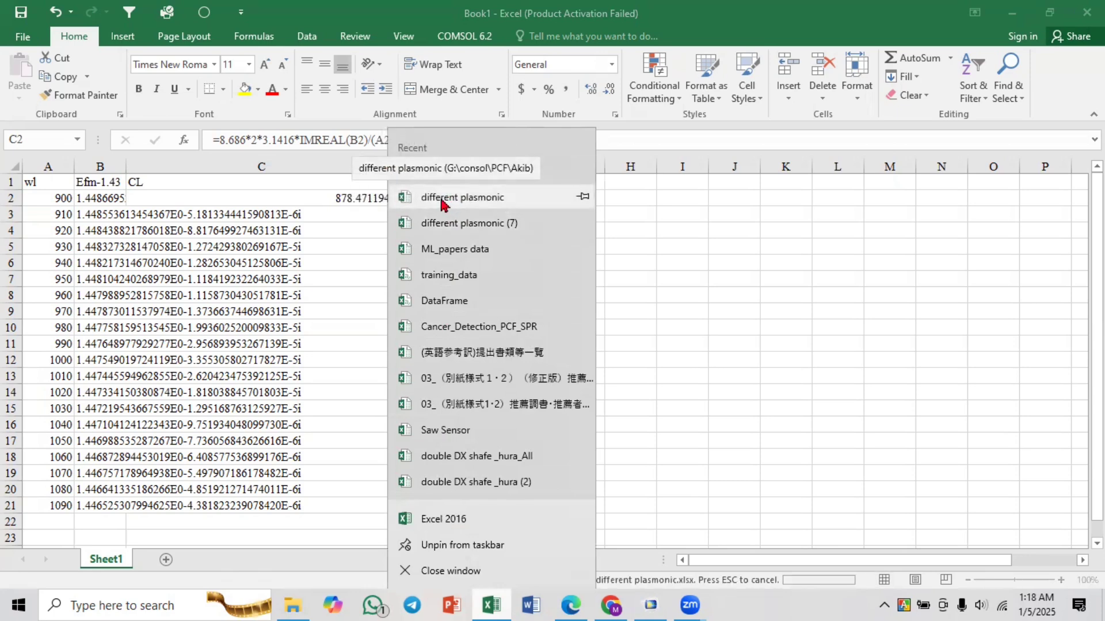
click(449, 201)
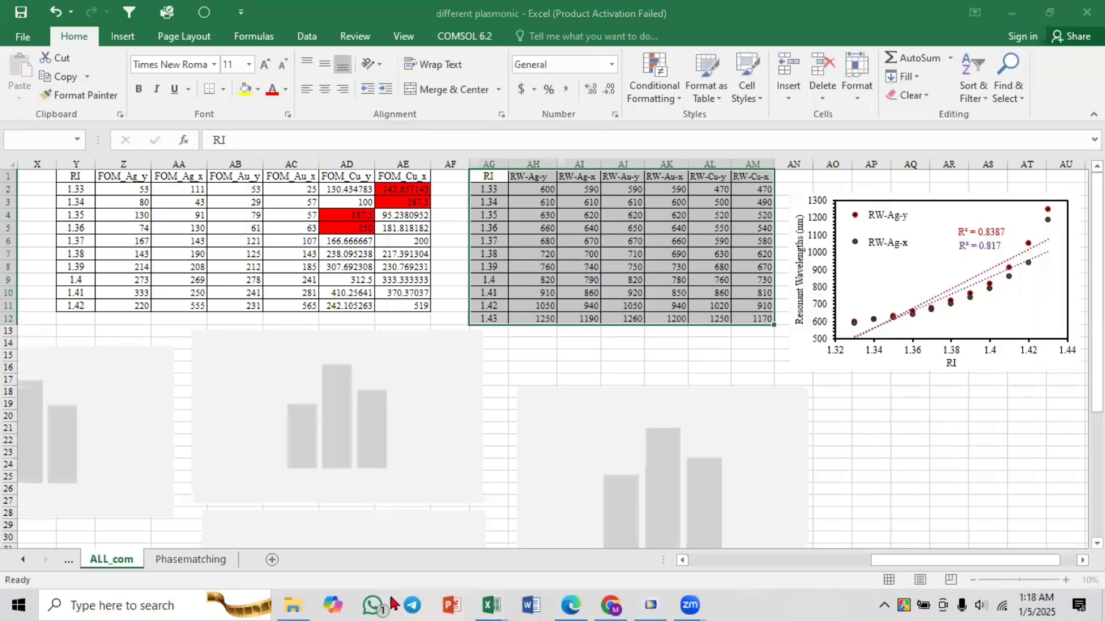
click(179, 561)
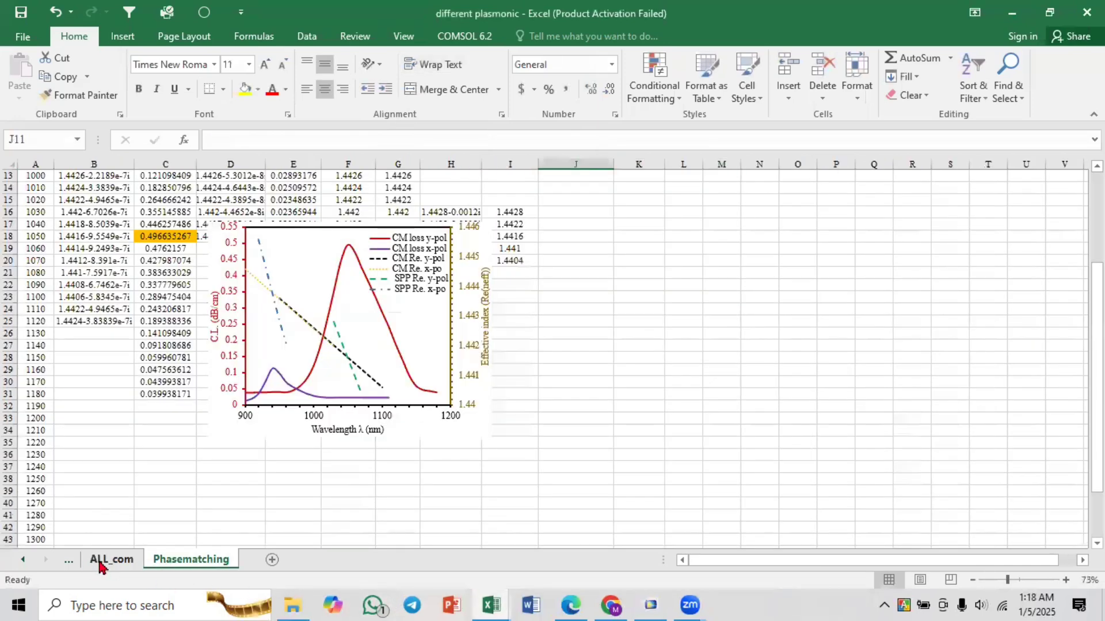
click(107, 562)
click(171, 562)
- Check the CM loss y-pol and CM loss x-pol columns on the Phasematching sheet for a reusable loss formula
scroll(173, 302, up, 2)
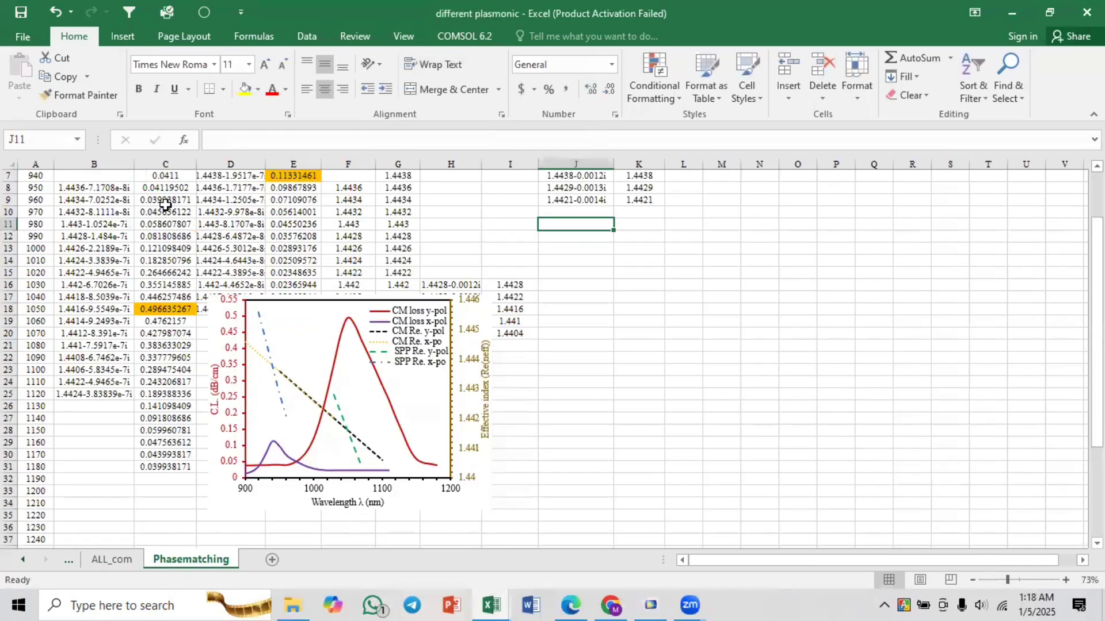
click(166, 201)
click(175, 186)
scroll(164, 210, up, 2)
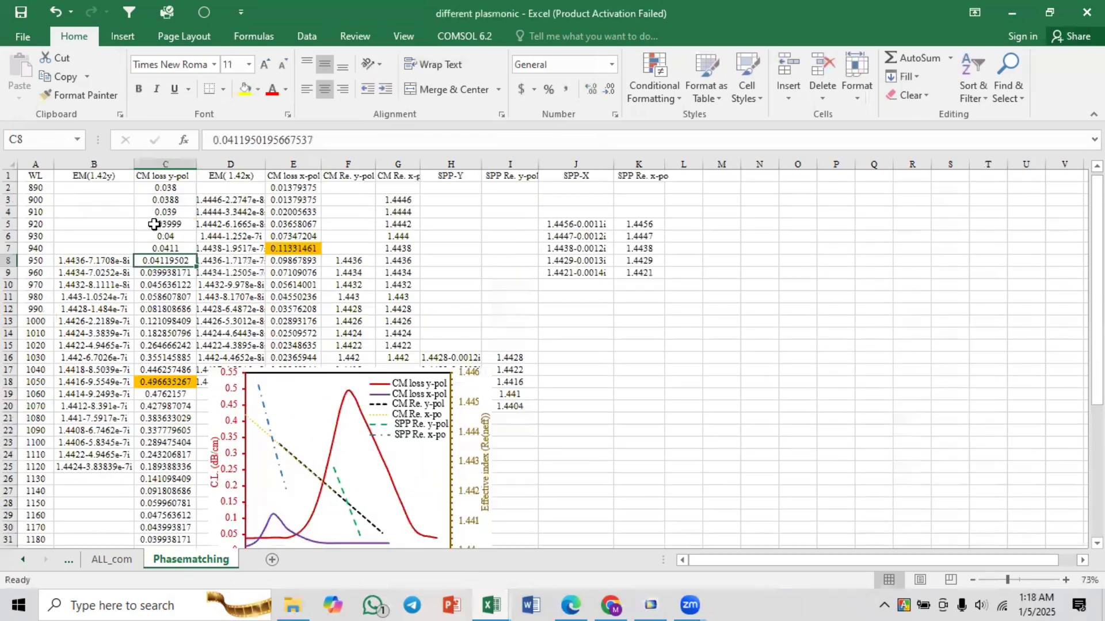
click(161, 210)
click(294, 213)
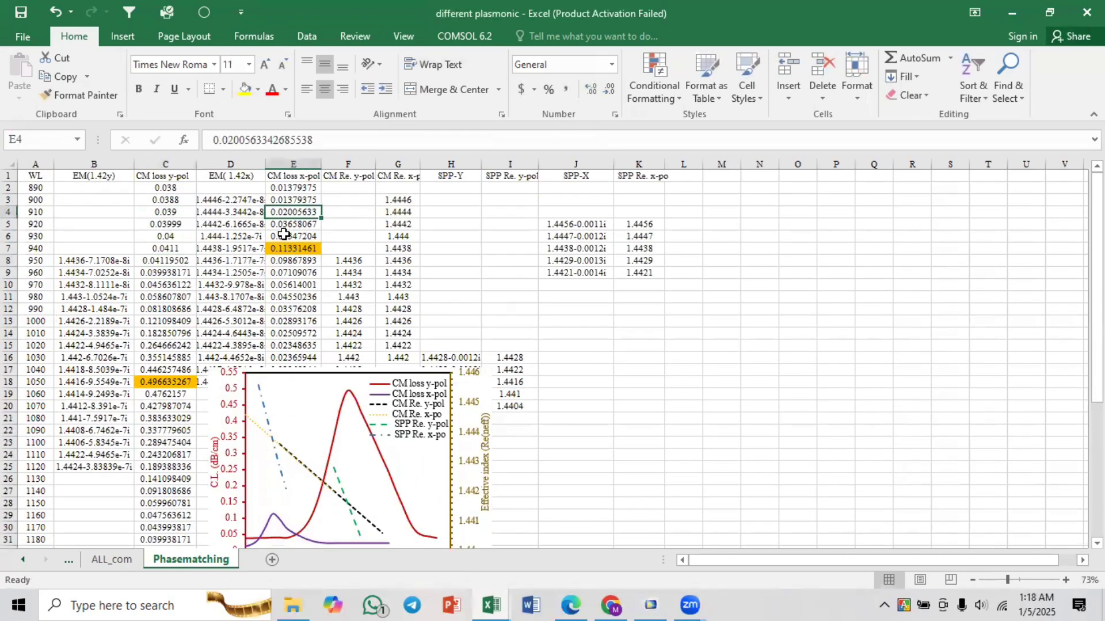
- Go through the earlier sheets to gold all and inspect the loss formula in cell O9
click(115, 561)
click(66, 563)
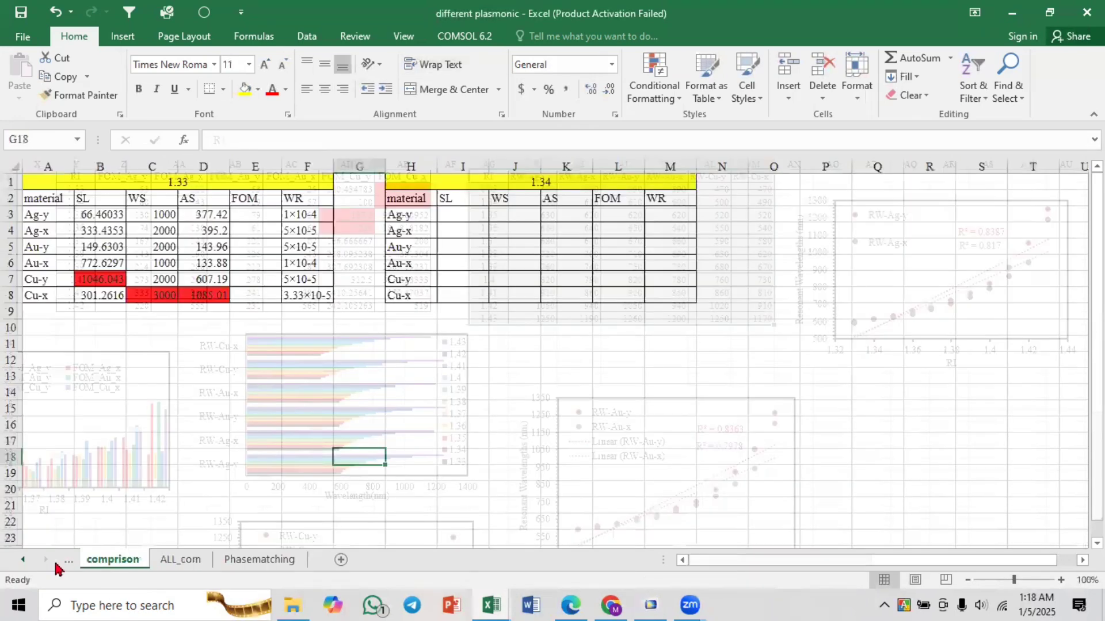
click(66, 563)
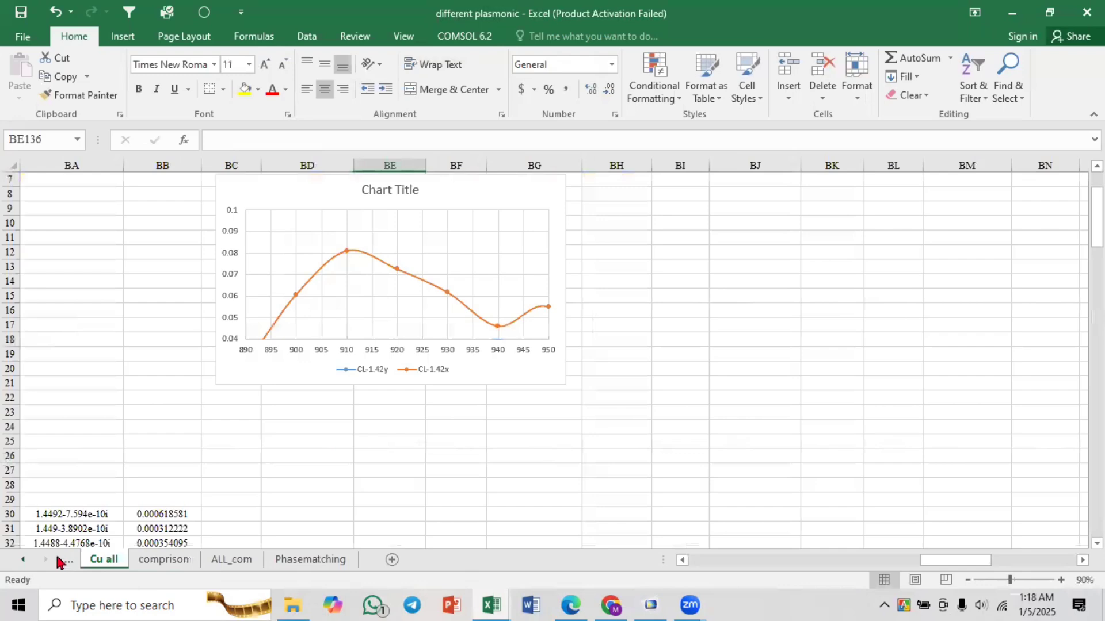
click(59, 563)
click(196, 200)
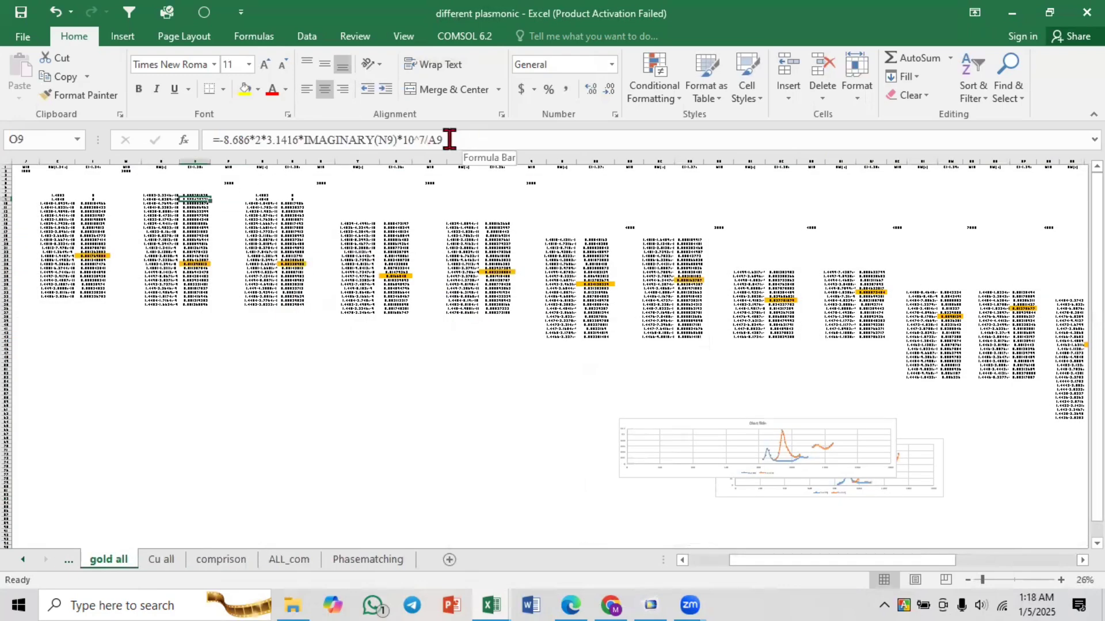
drag(446, 140, 163, 153)
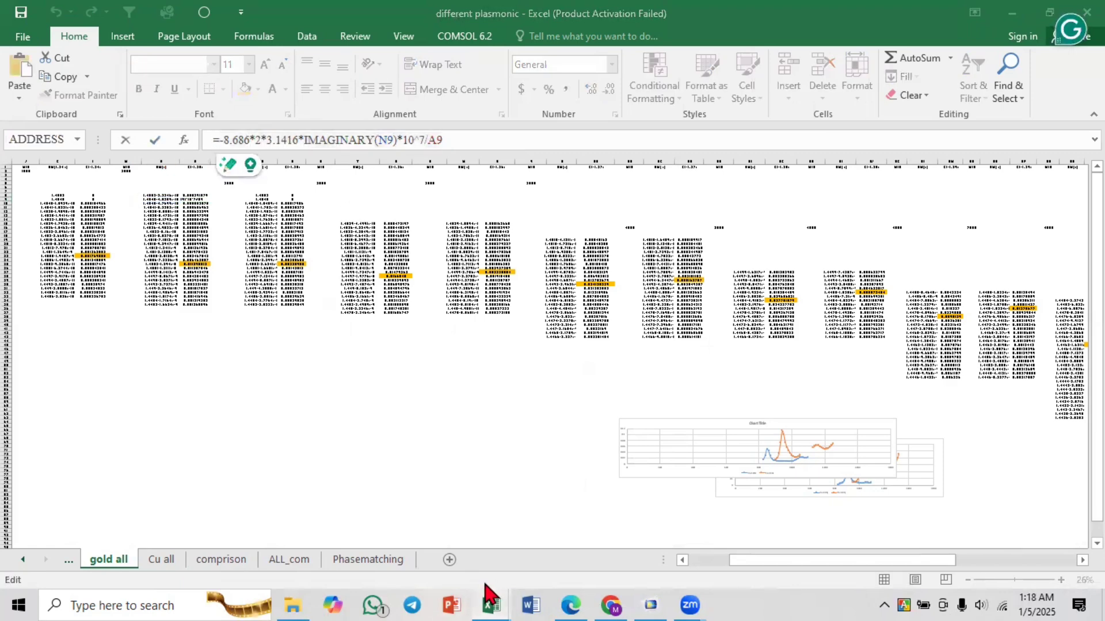
mouse_move(486, 599)
click(424, 541)
click(298, 204)
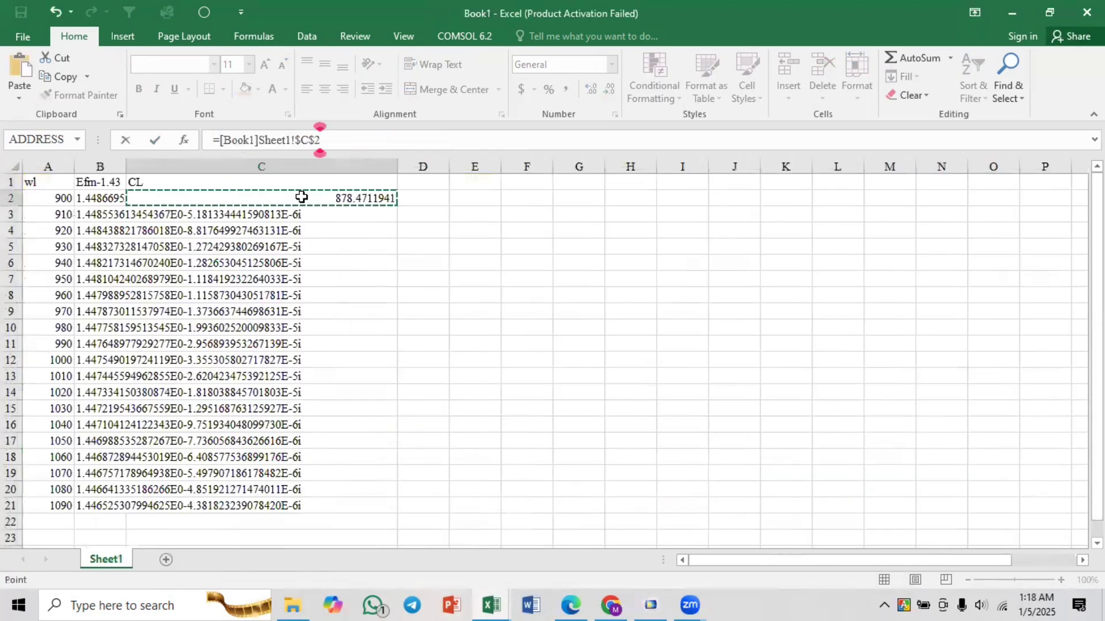
key(Escape)
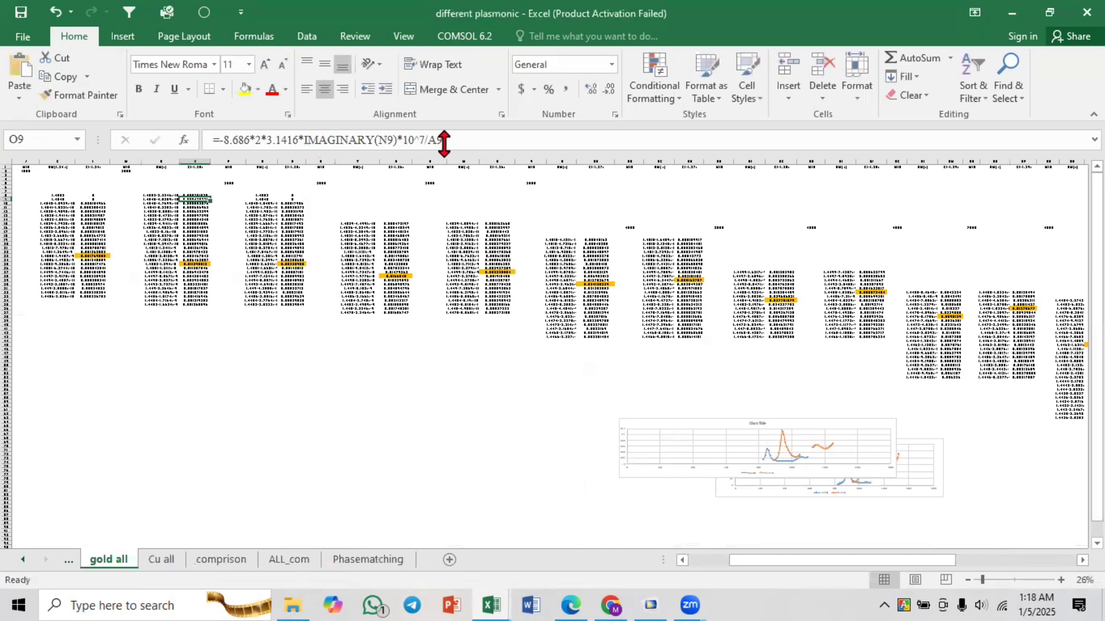
- Try to carry the O9 formula =-8.686*2*3.1416*IMAGINARY(N9)*10^7/A9 from the gold all sheet over to Book1
drag(442, 140, 203, 139)
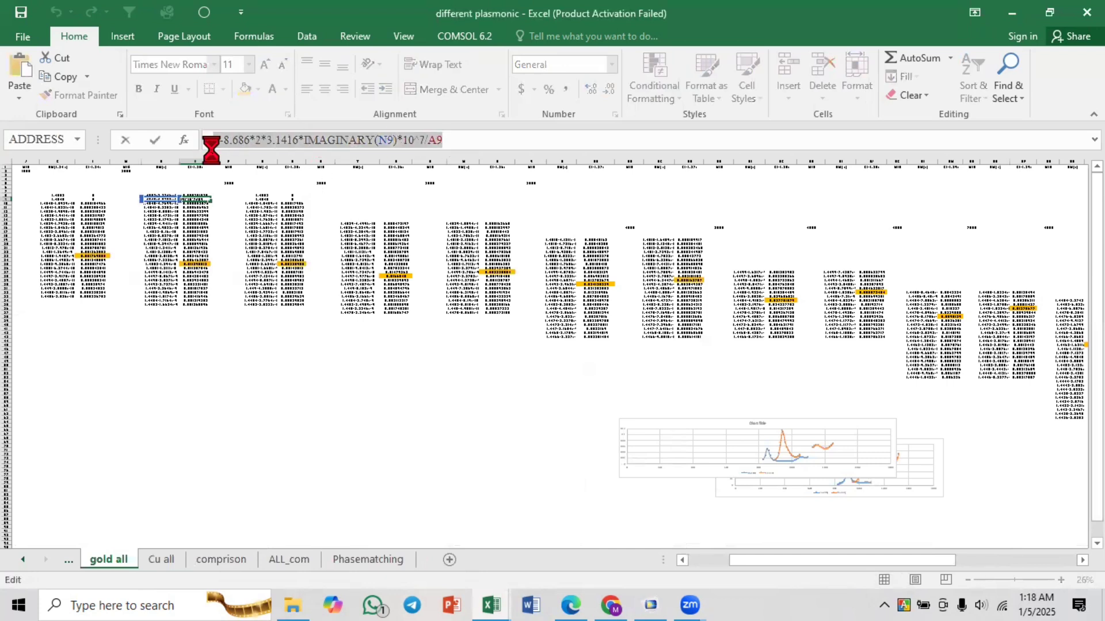
click(493, 603)
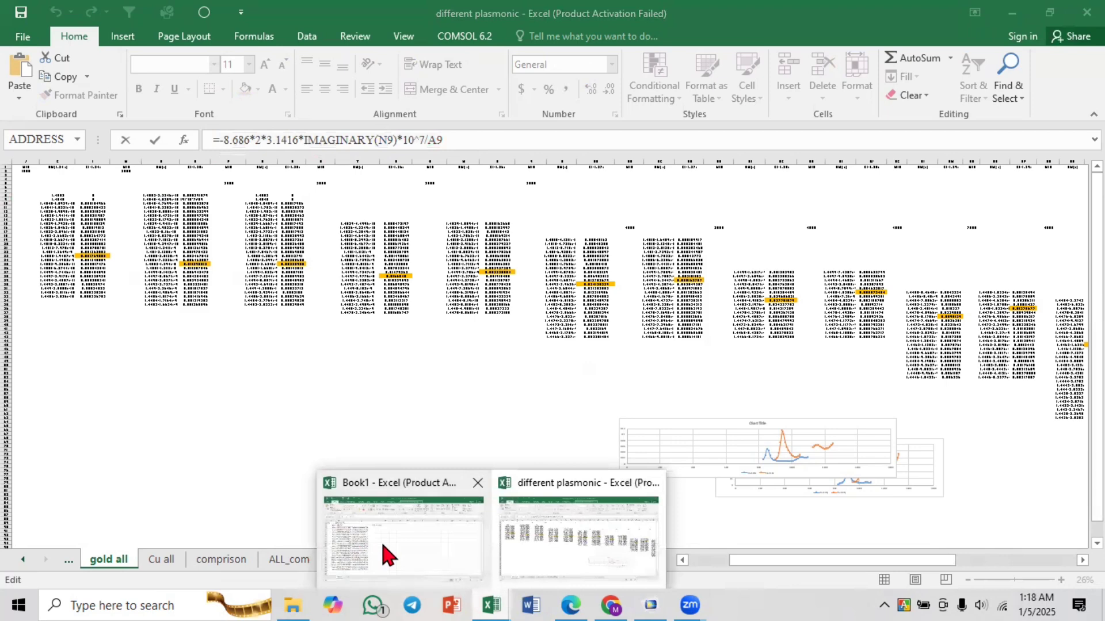
click(380, 544)
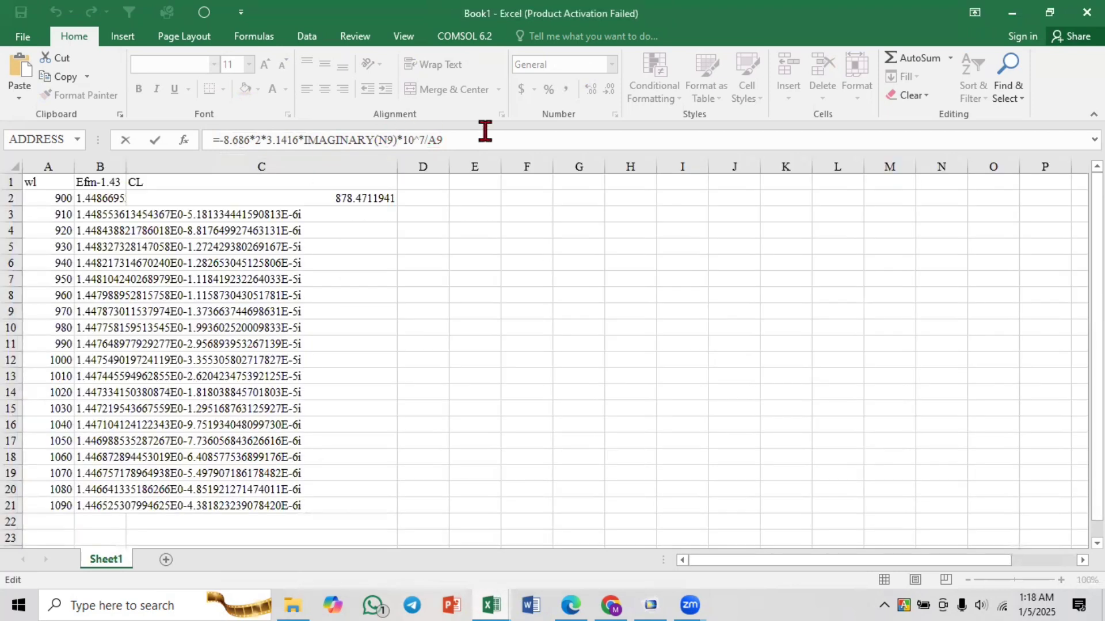
drag(443, 140, 212, 155)
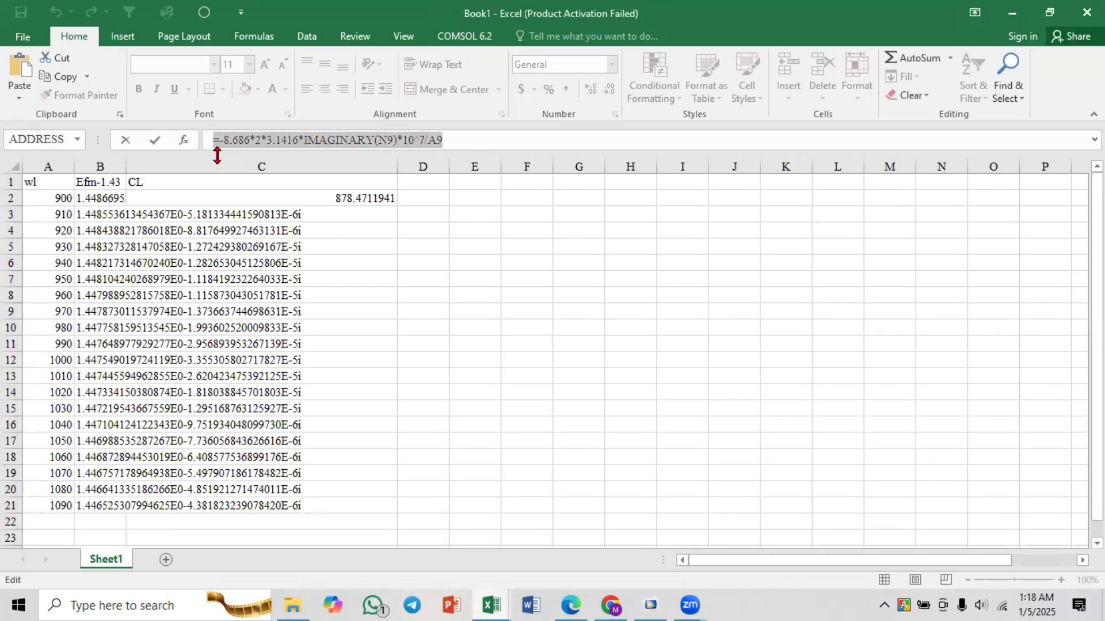
key(ctrl+c)
click(442, 140)
key(ctrl+v)
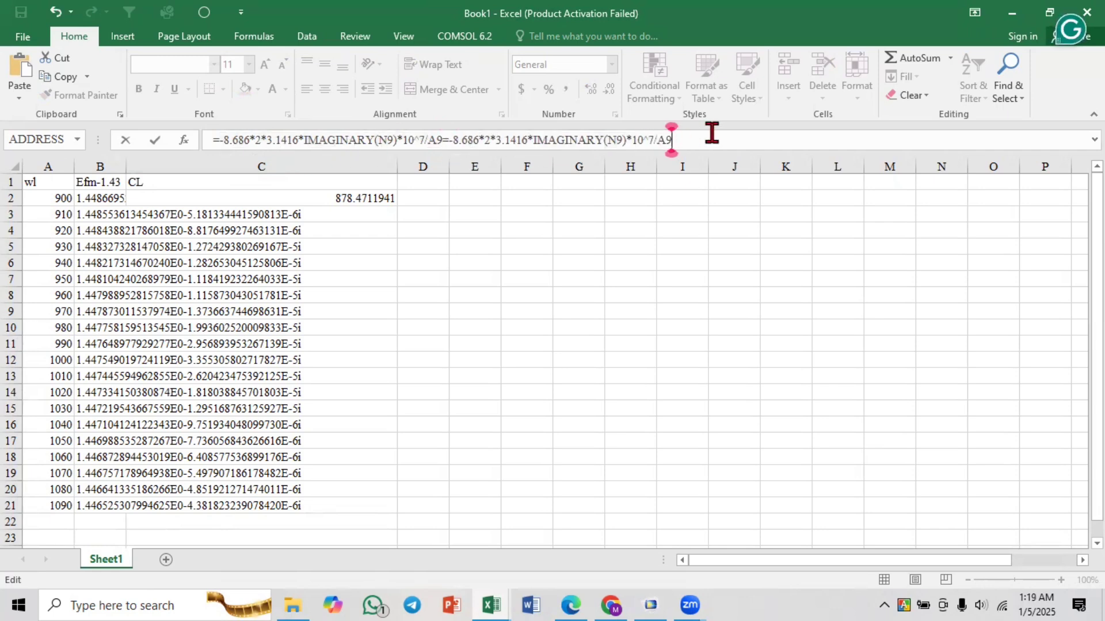
drag(716, 136, 212, 156)
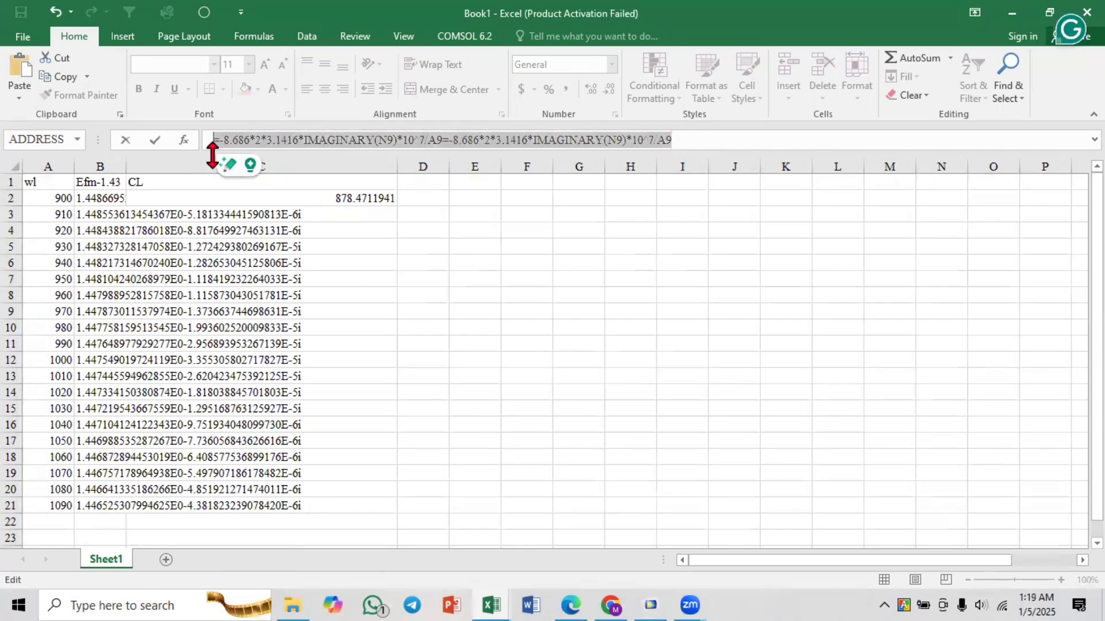
key(ctrl+v)
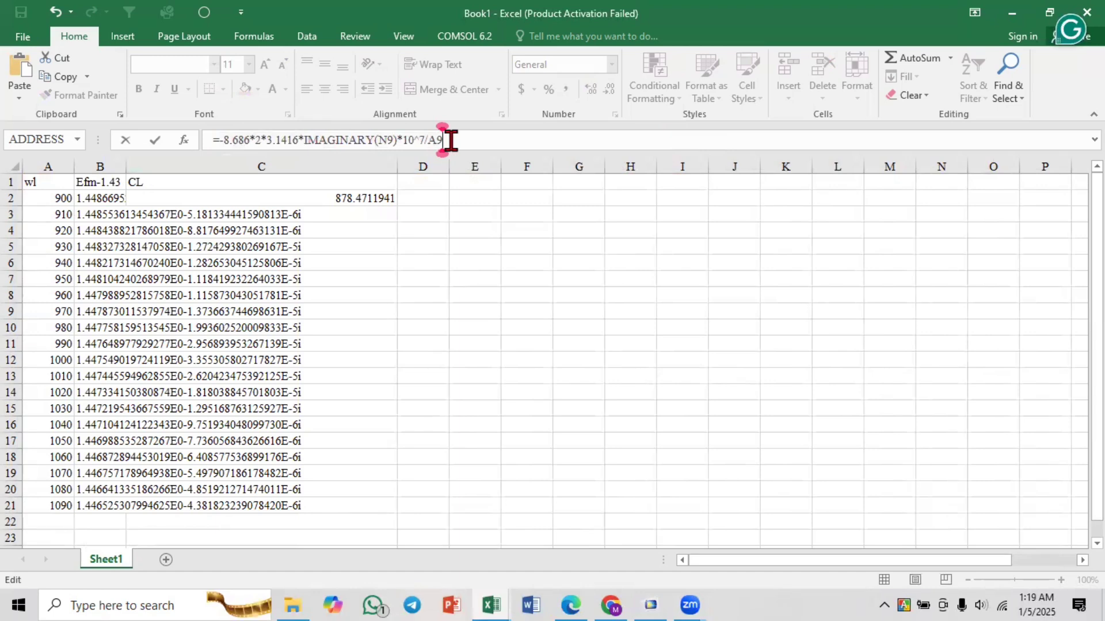
key(alt+Tab)
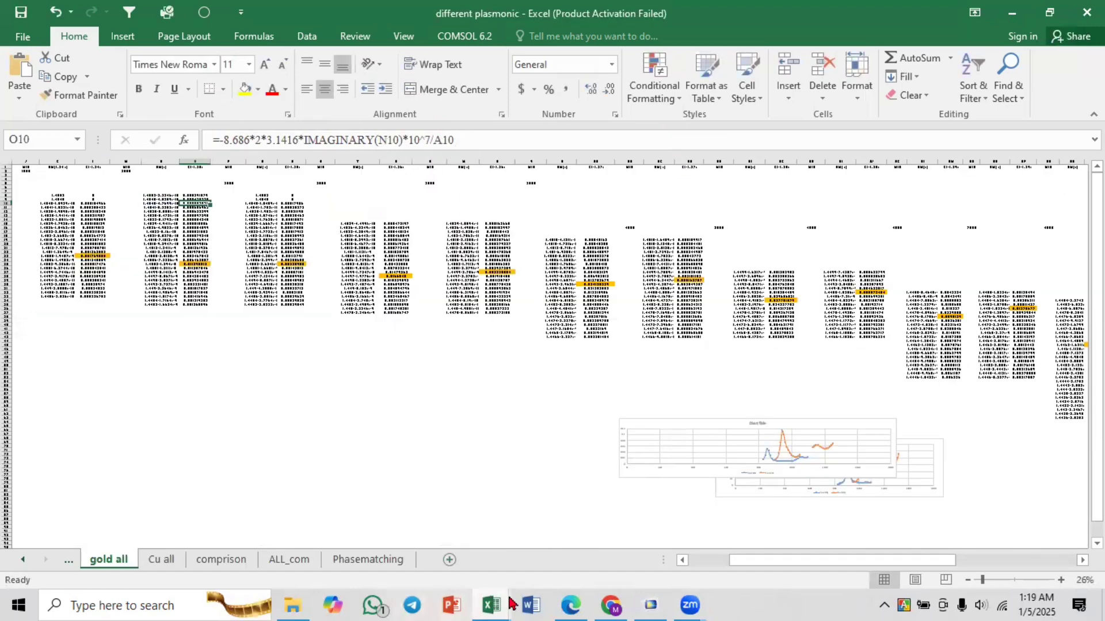
mouse_move(501, 604)
click(432, 526)
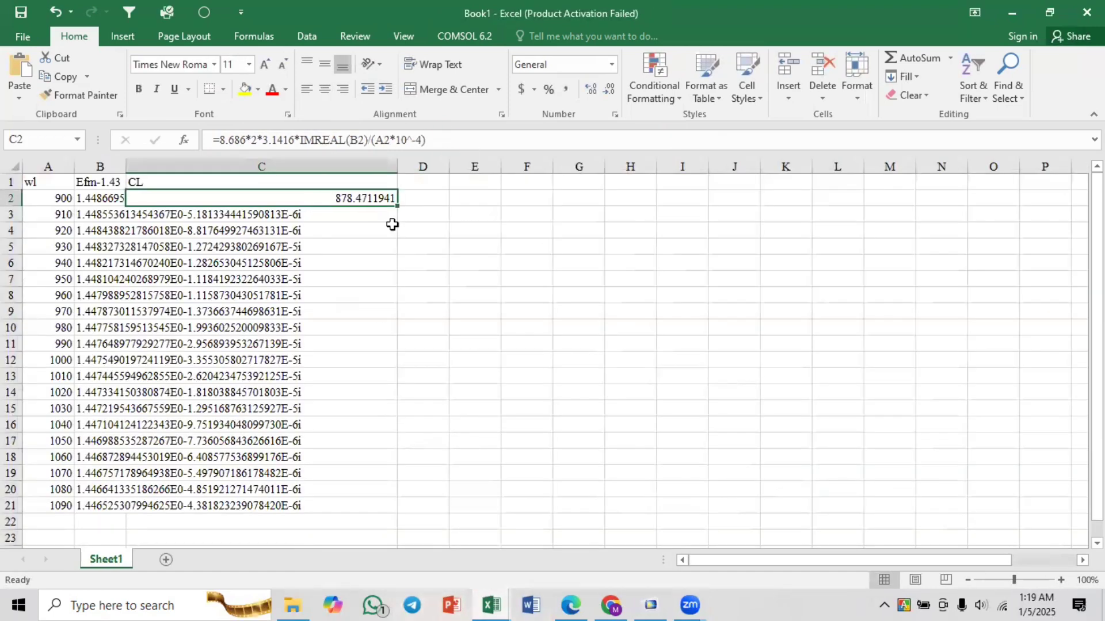
- Compare the C2 formula in Book1 with the power-of-ten factor in the O10 formula on the gold all sheet
click(425, 242)
click(340, 194)
mouse_move(504, 603)
click(553, 530)
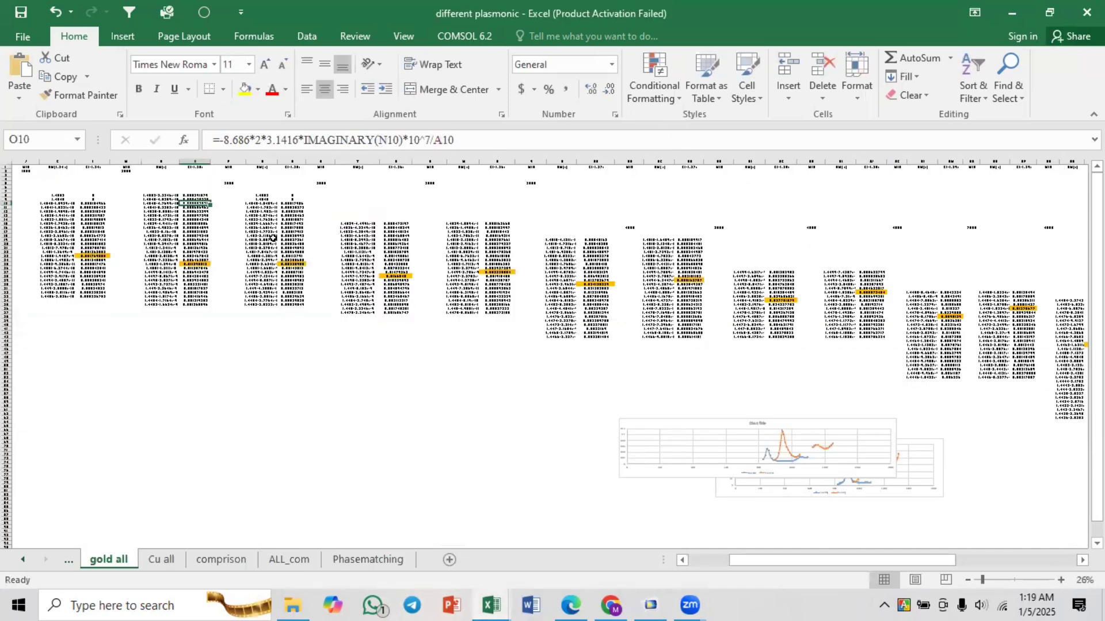
click(410, 139)
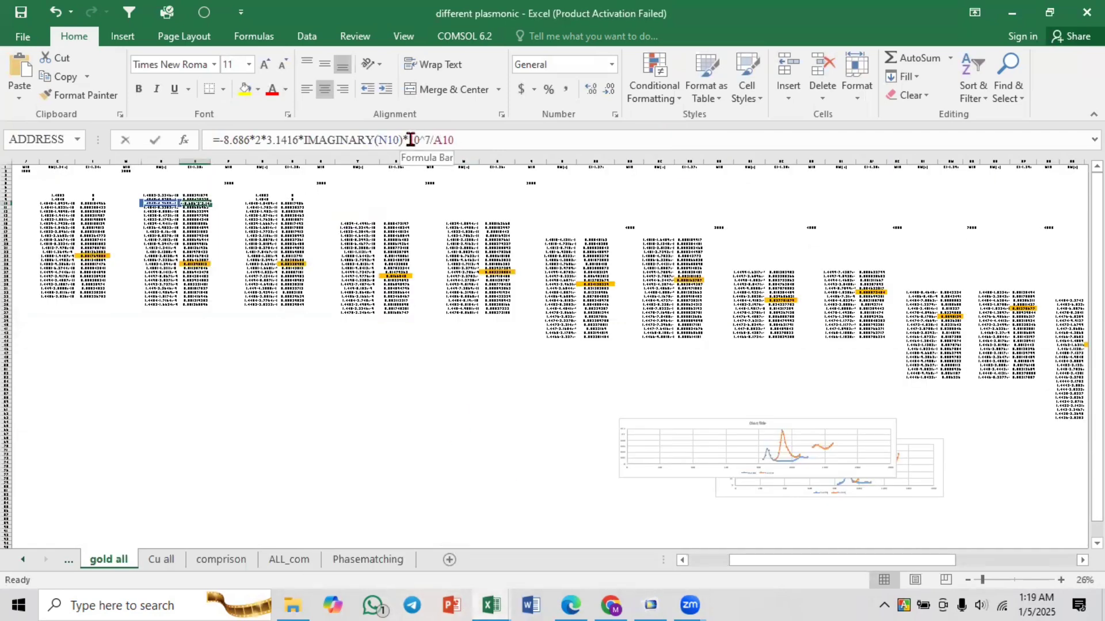
click(429, 140)
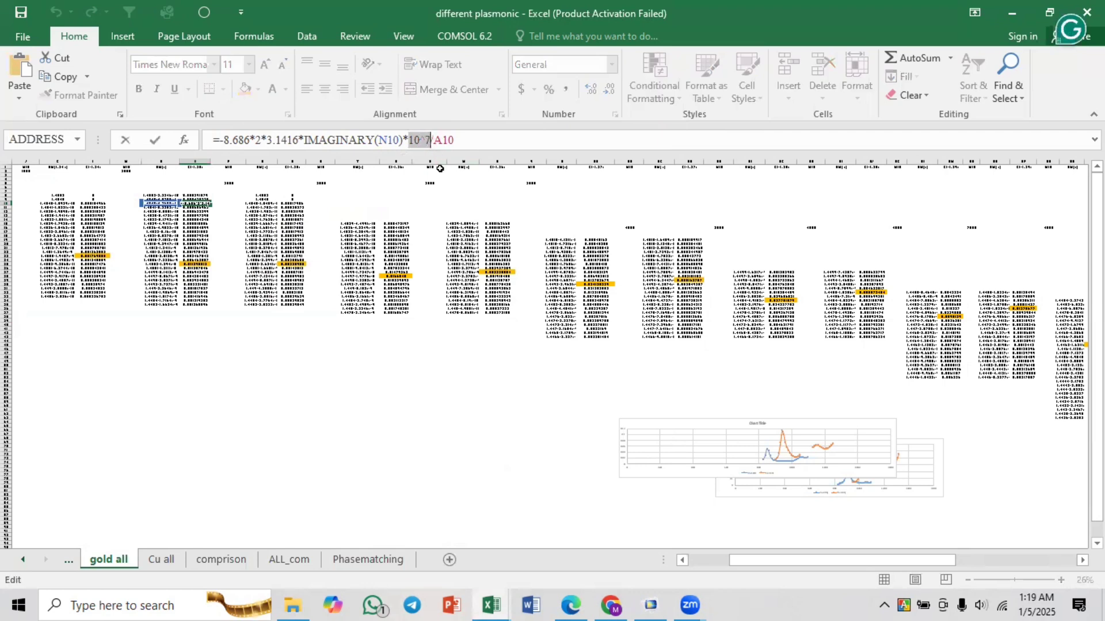
click(498, 598)
click(575, 506)
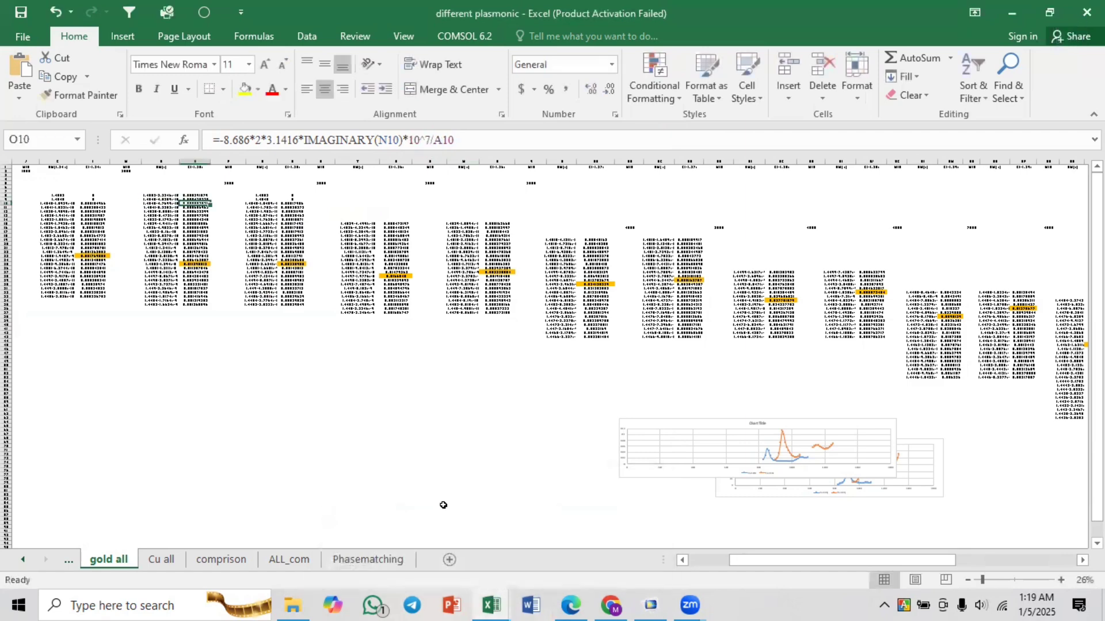
- Change the exponent in Book1's C2 formula to -7, giving =8.686*2*3.1416*IMREAL(B2)/(A2*10^-7)
click(491, 603)
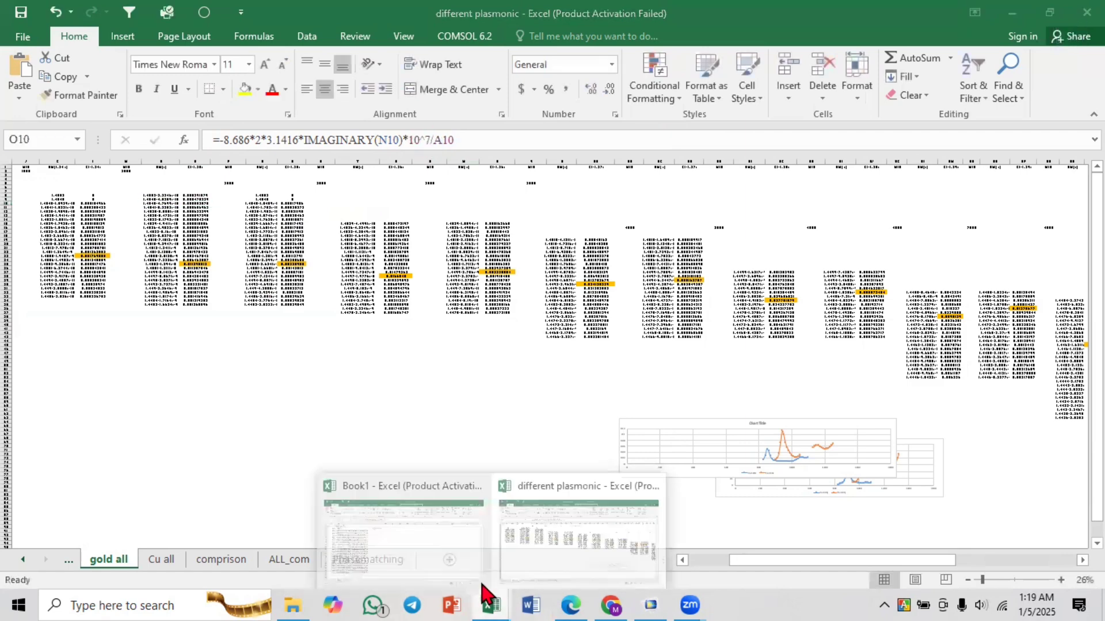
click(419, 523)
click(423, 141)
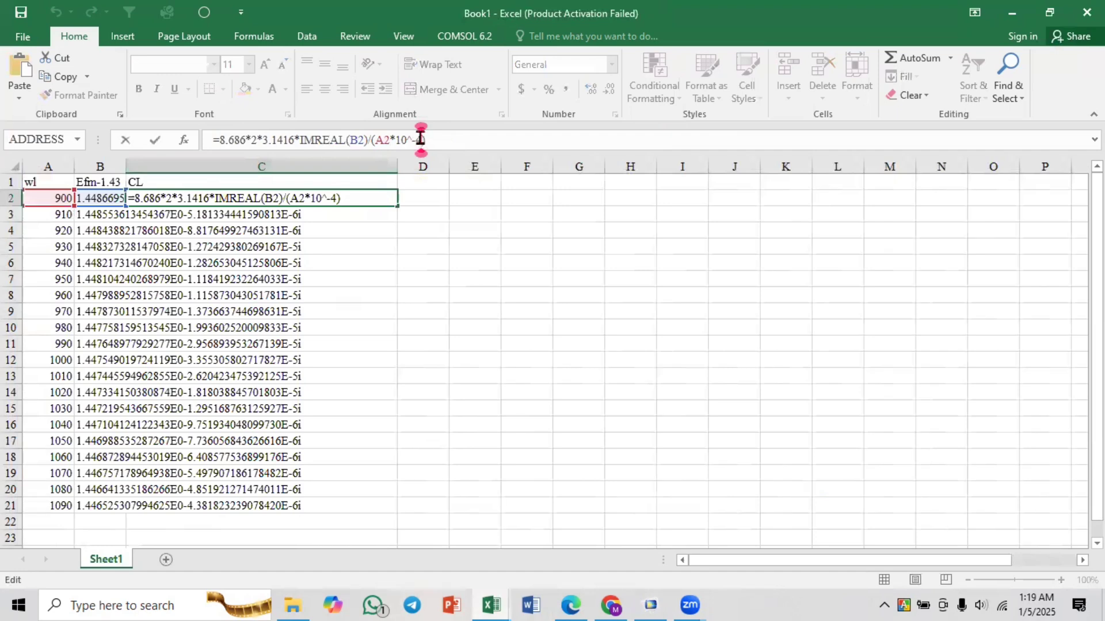
key(BackSpace)
text(7)
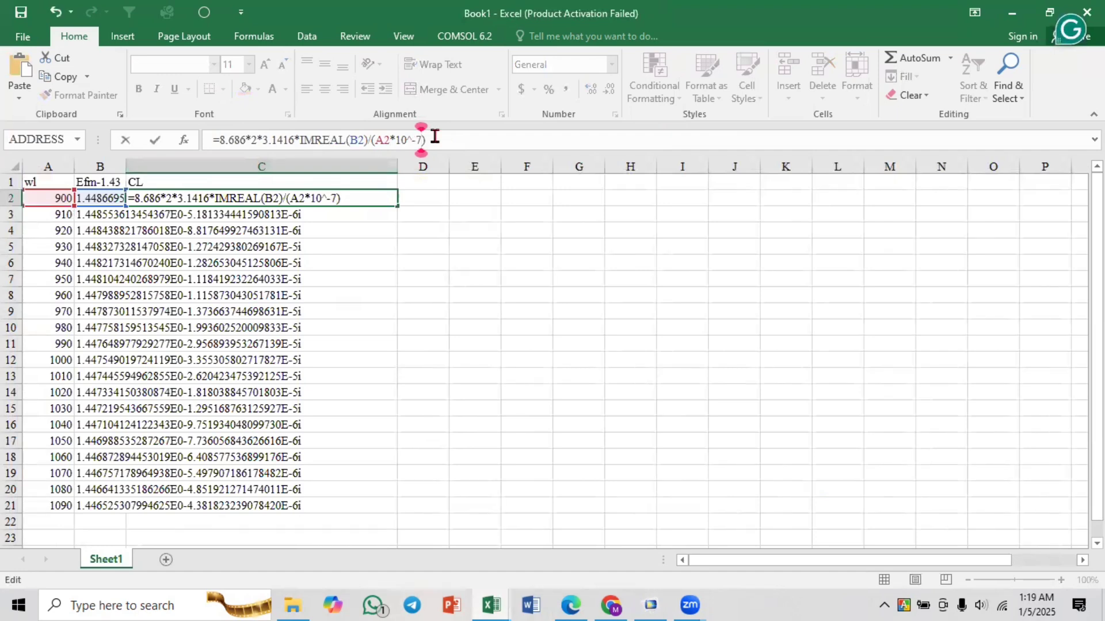
key(Return)
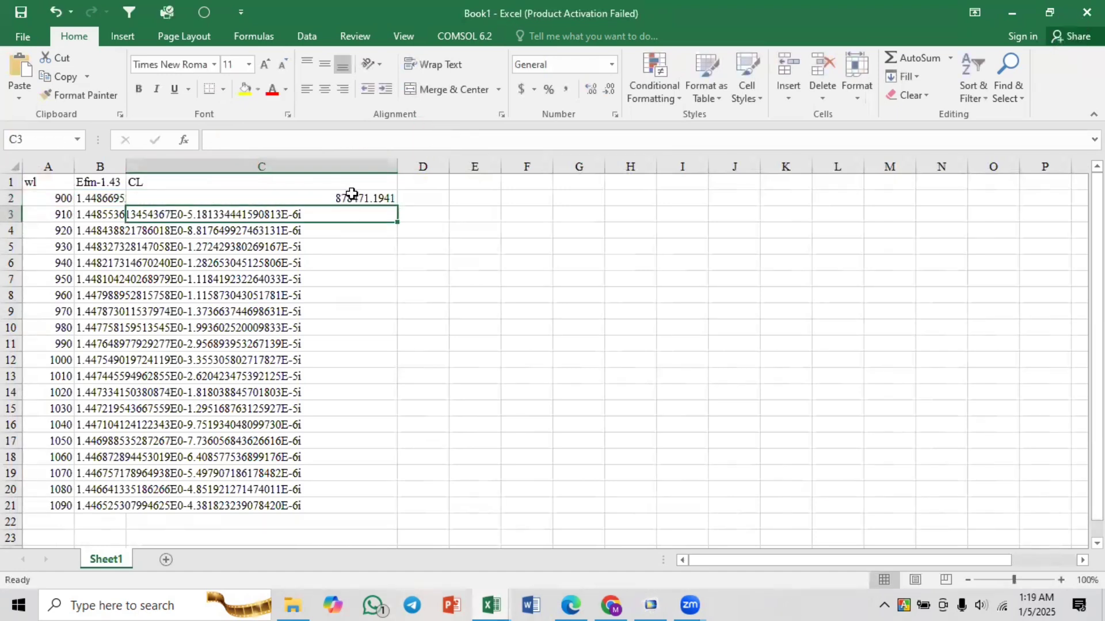
- Fill the CL formula from C2 down through C21
click(355, 195)
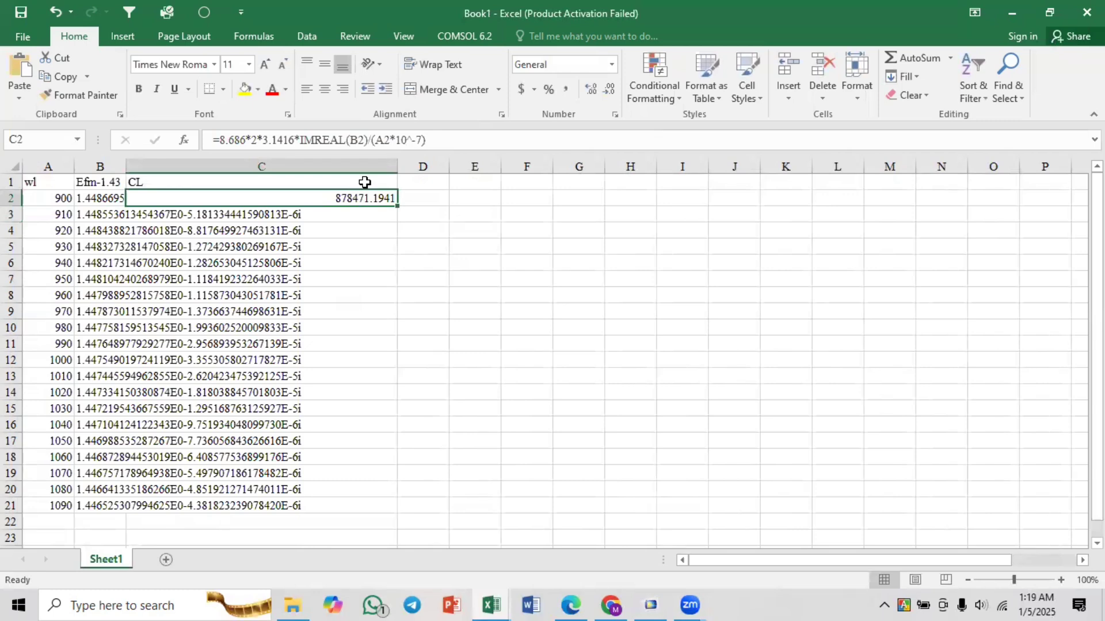
double_click(398, 206)
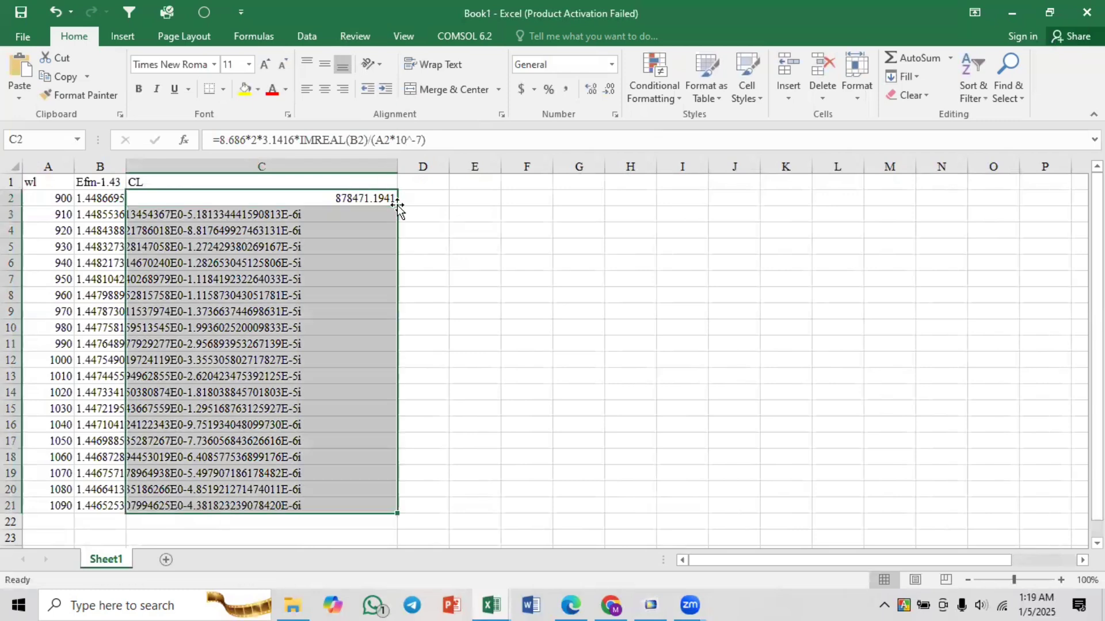
click(476, 311)
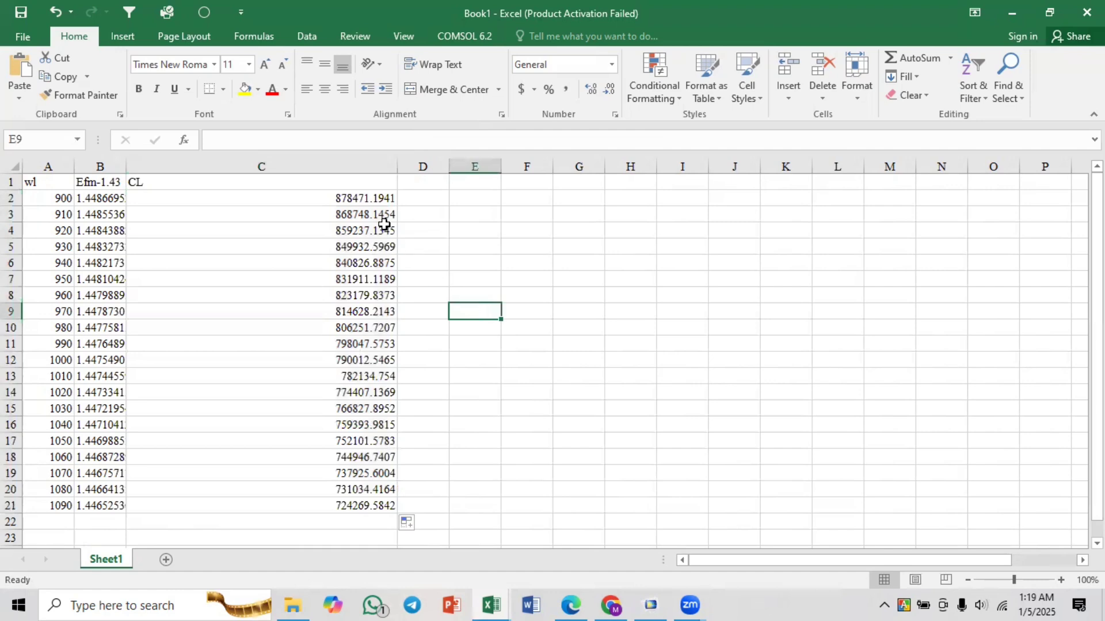
- Narrow column C to fit the CL values, and check the complex mode index stored in B2
click(373, 201)
drag(397, 166, 204, 166)
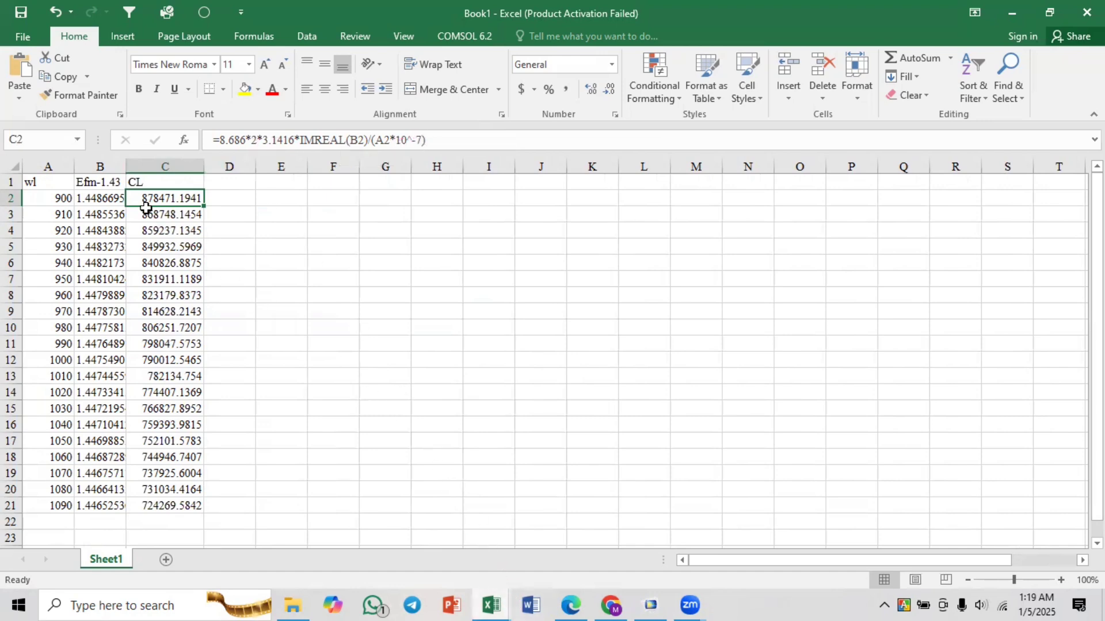
click(110, 197)
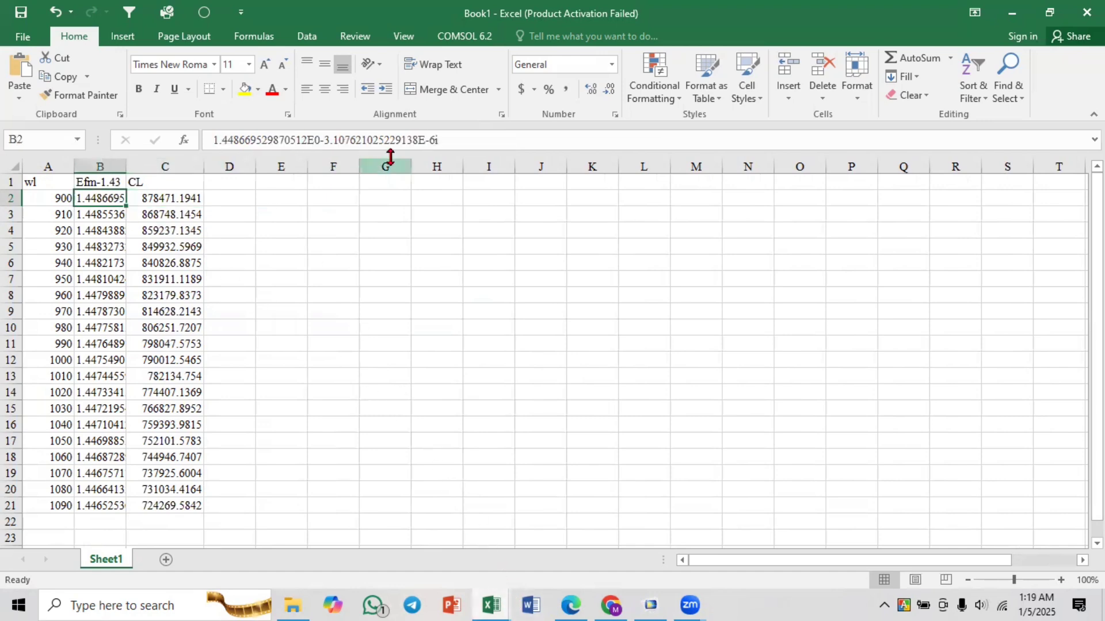
- Enclose the numerator of the C2 formula in parentheses, giving =(8.686*2*3.1416*IMREAL(B2))/(A2*10^-7)
click(186, 198)
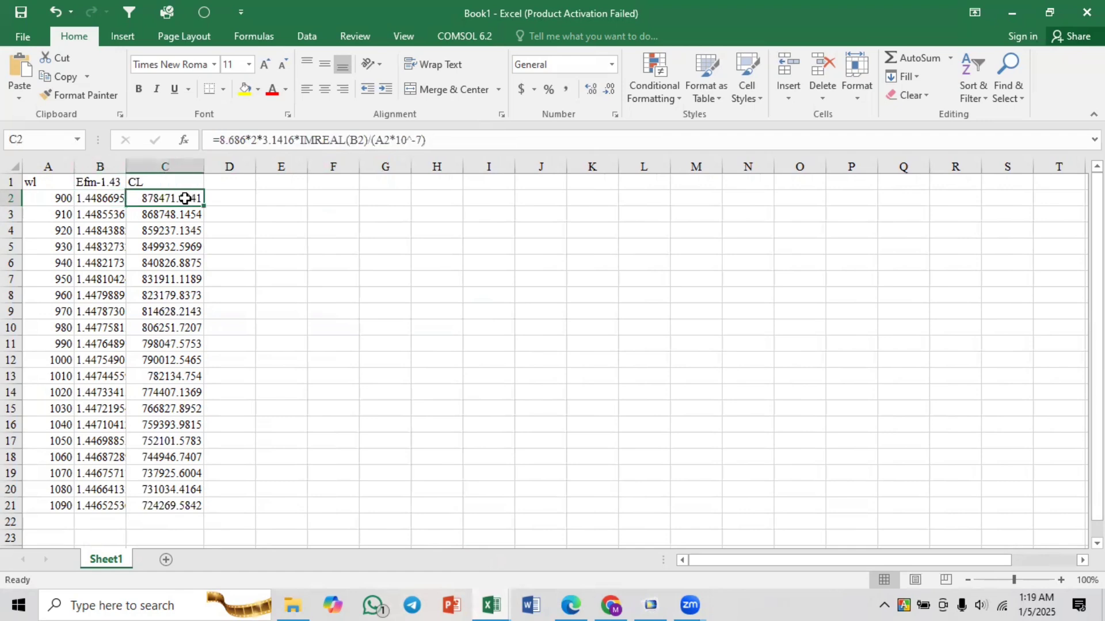
click(365, 141)
click(369, 140)
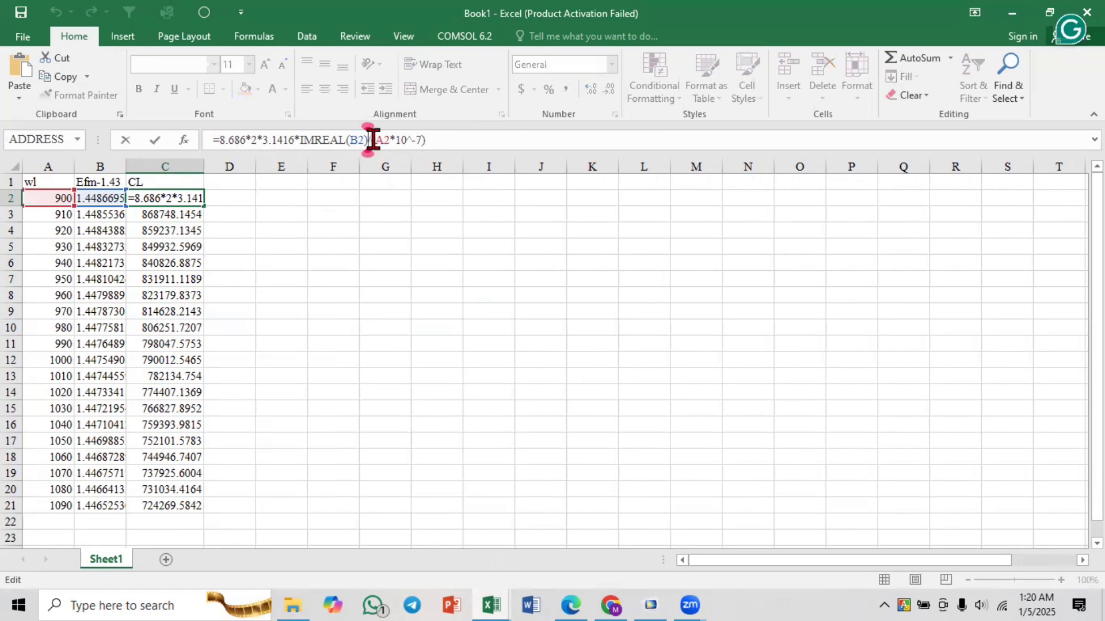
text())
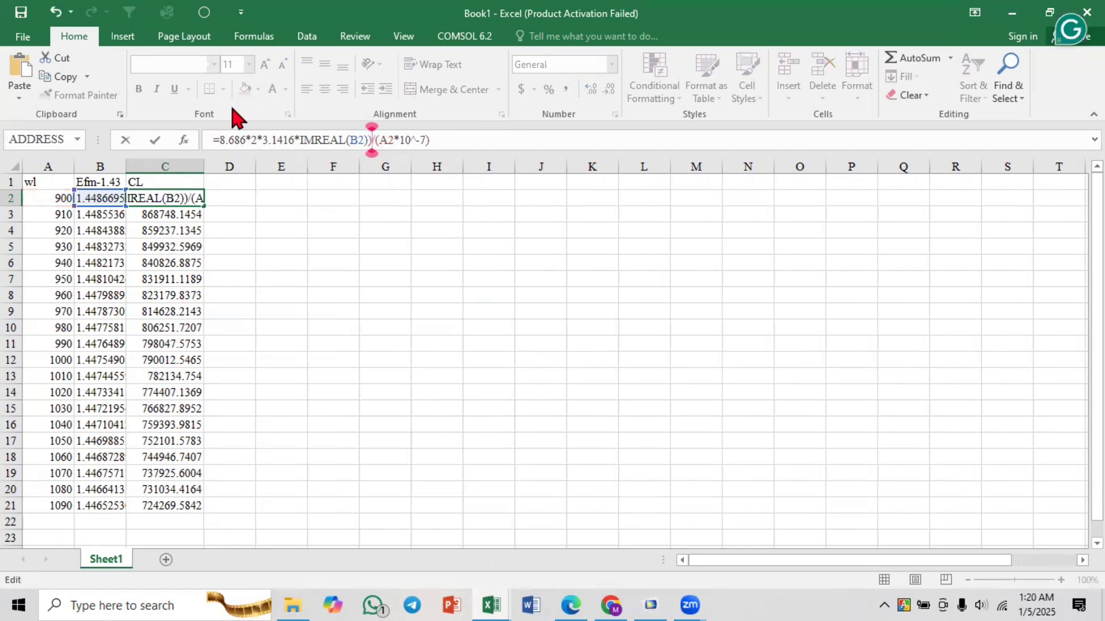
click(219, 141)
text(()
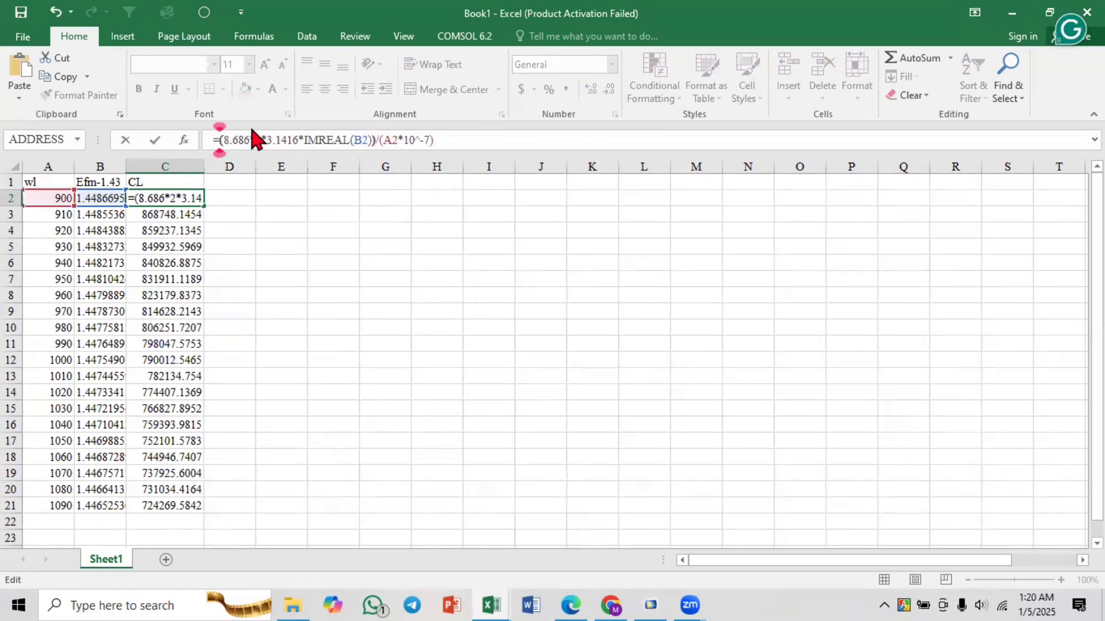
key(Return)
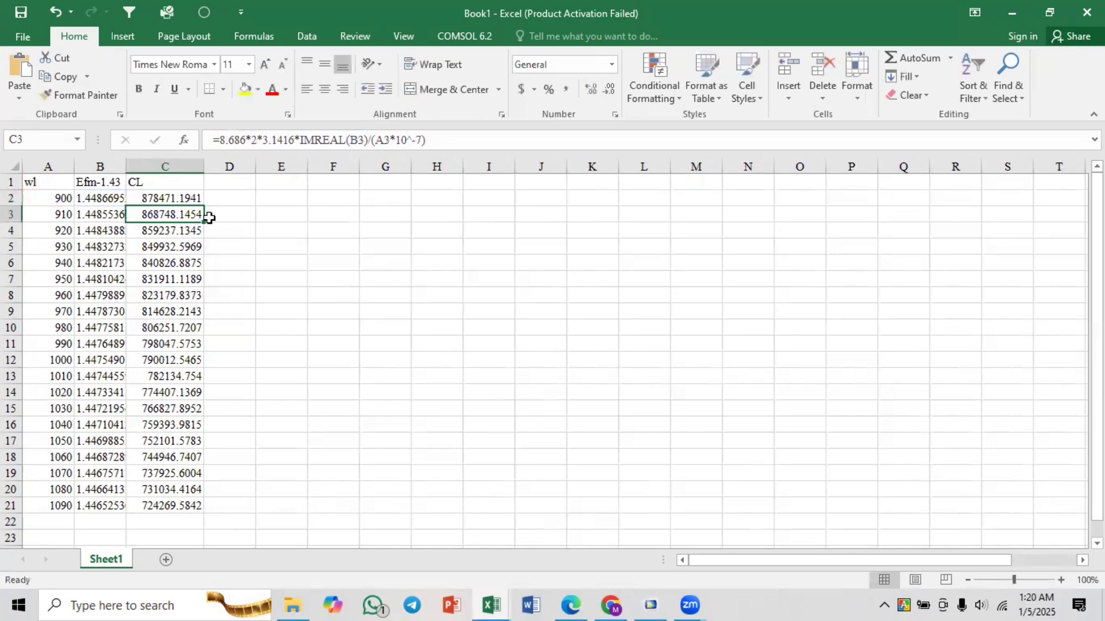
click(178, 198)
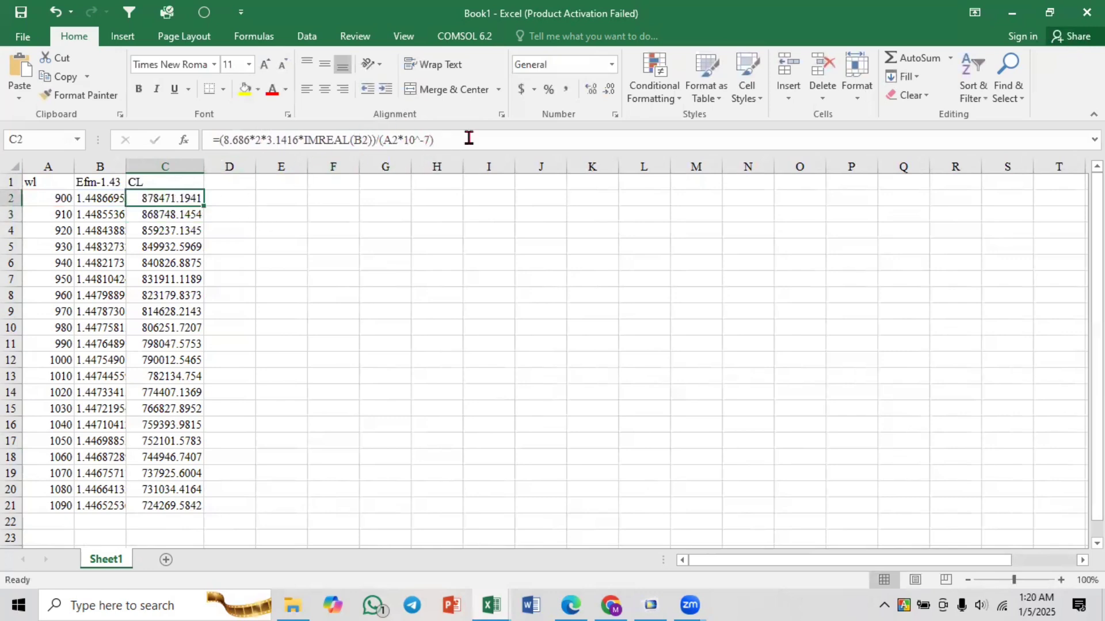
click(461, 138)
click(389, 211)
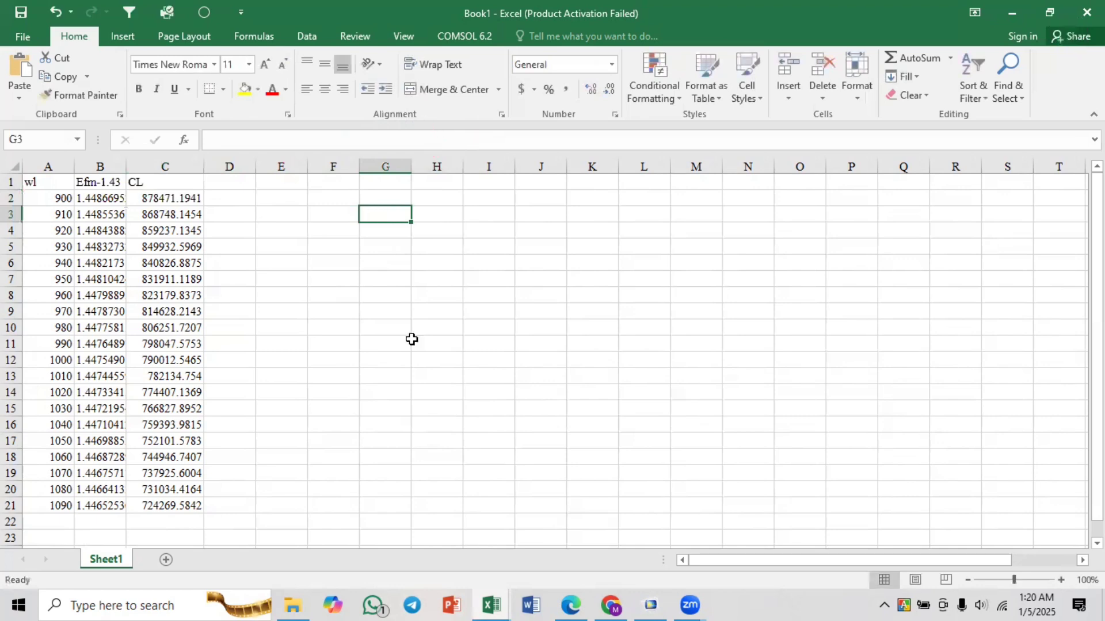
- Inspect which complex-number function the O10 formula uses on the gold all sheet of the different plasmonic workbook
click(492, 603)
click(440, 558)
click(480, 604)
click(573, 535)
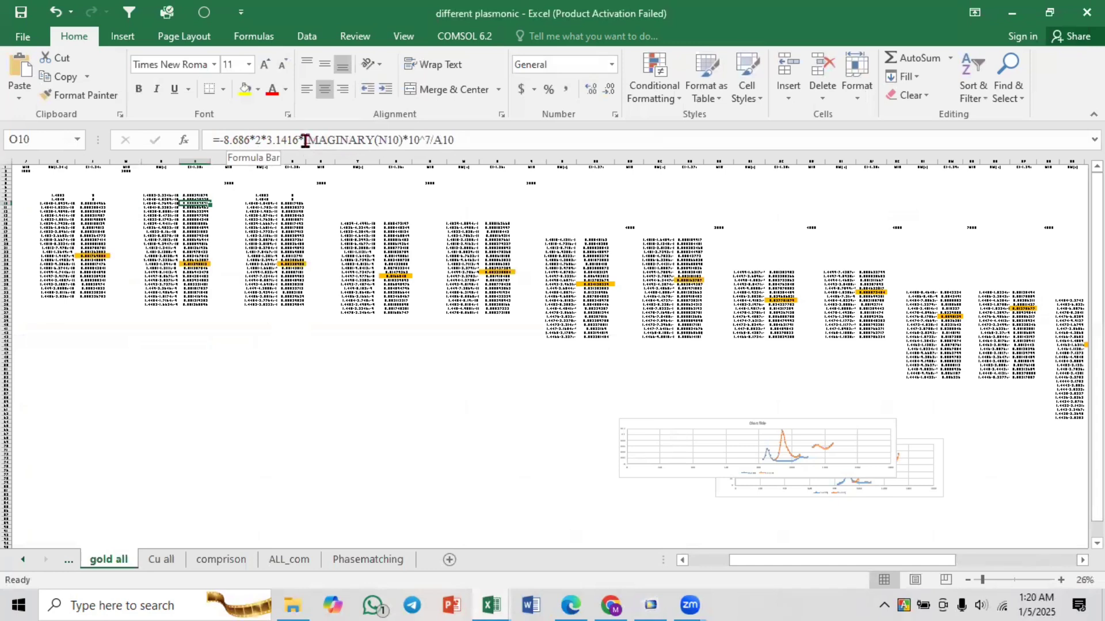
drag(305, 140, 368, 144)
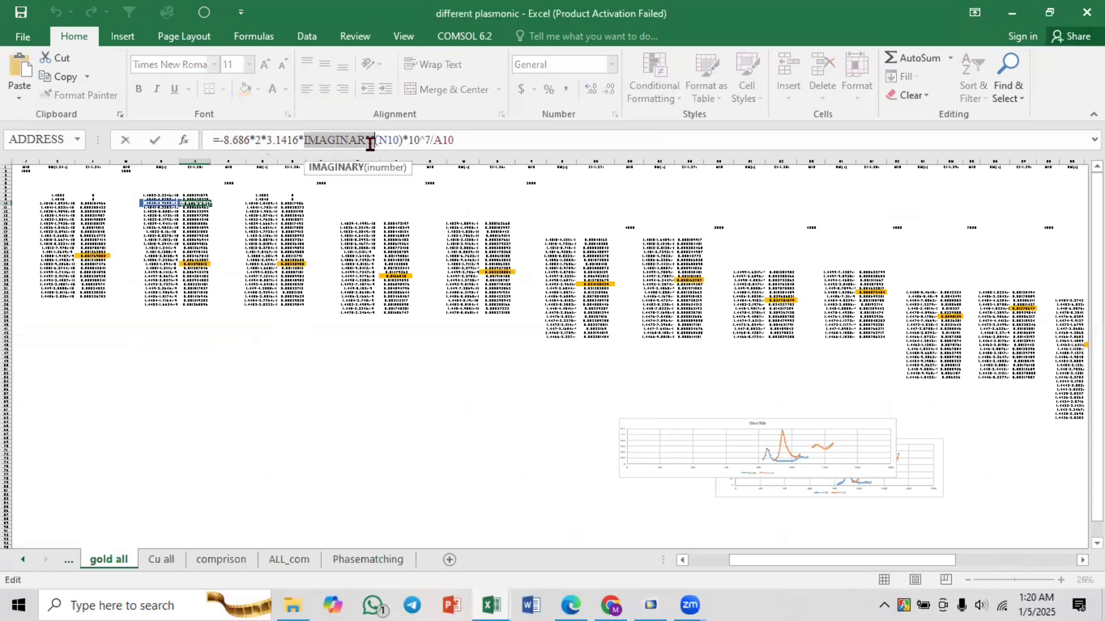
click(488, 604)
click(410, 520)
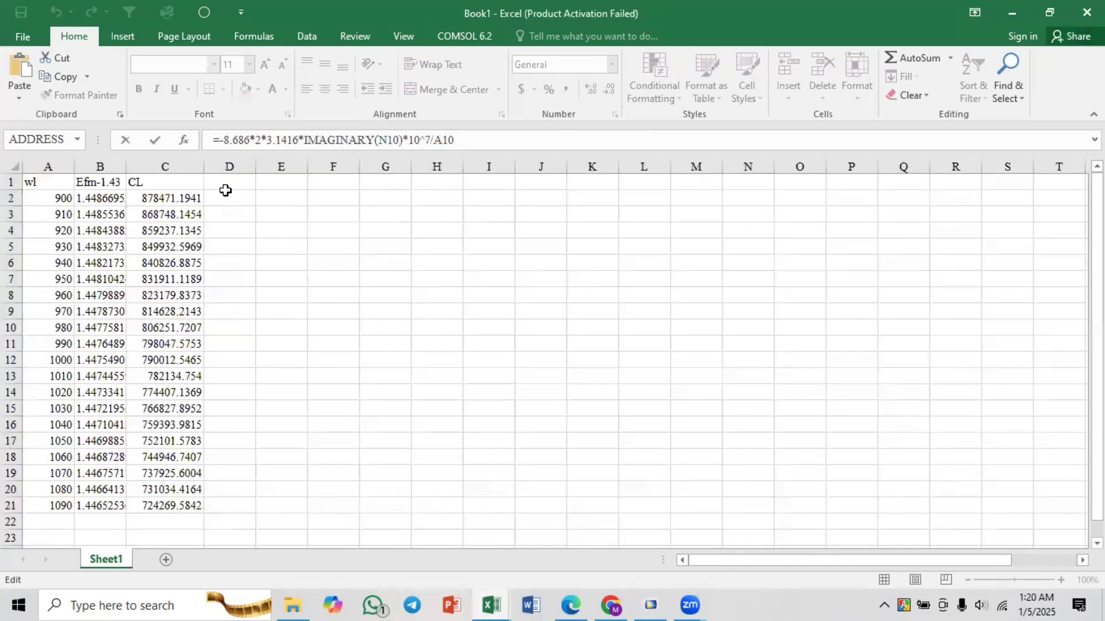
click(168, 198)
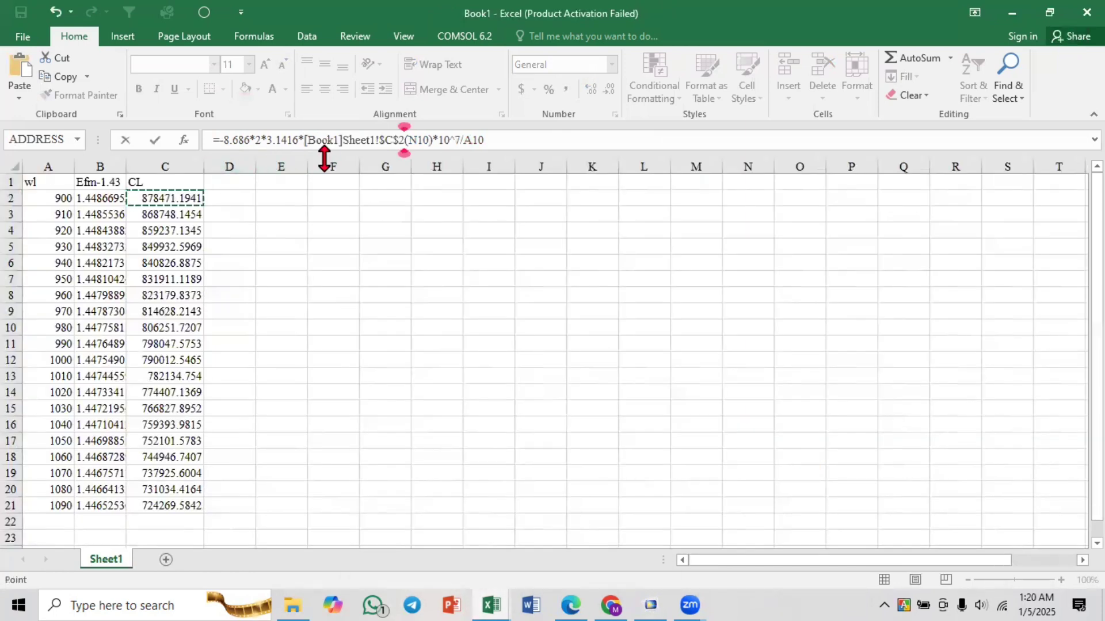
key(ctrl+Tab)
key(Escape)
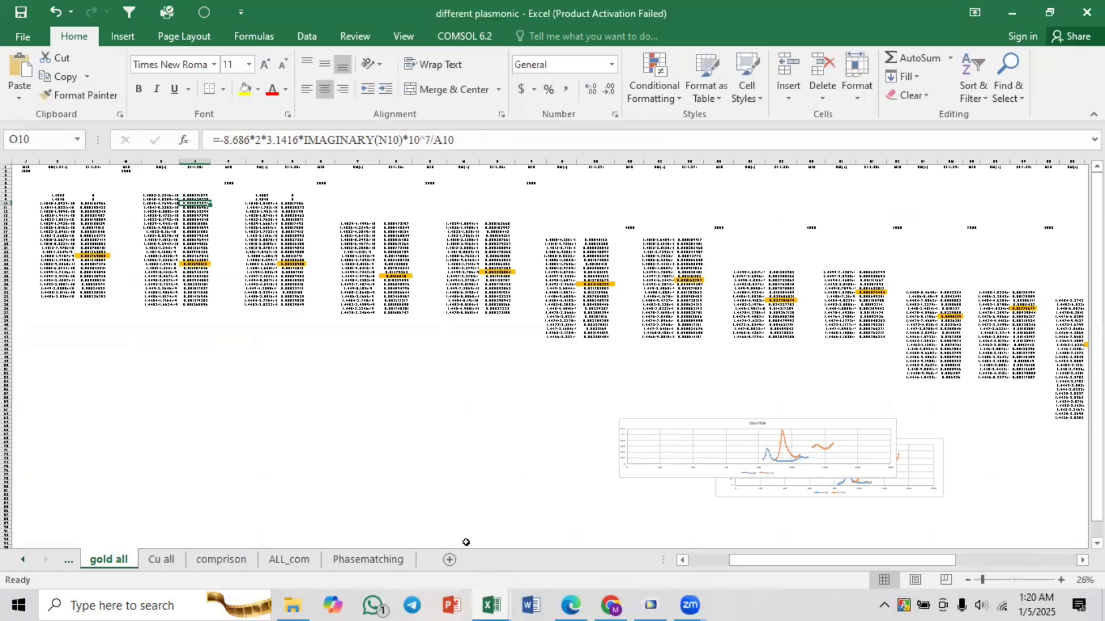
click(314, 424)
- Replace IMREAL with IMAGINARY in Book1's C2 formula, giving =(8.686*2*3.1416*IMAGINARY(B2))/(A2*10^-7)
click(491, 604)
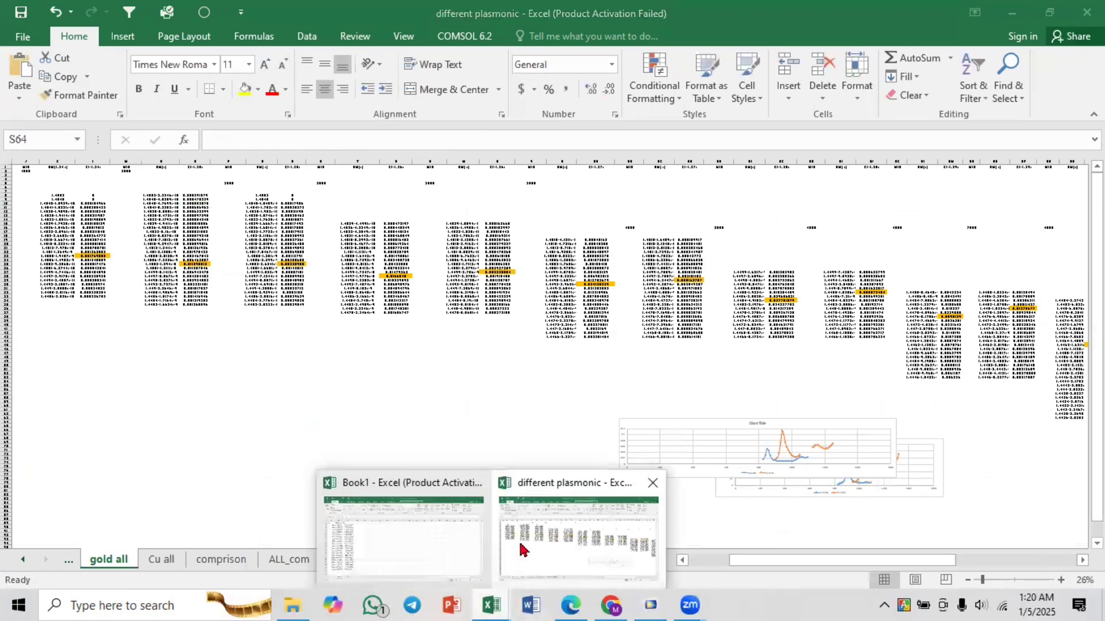
click(403, 535)
click(165, 199)
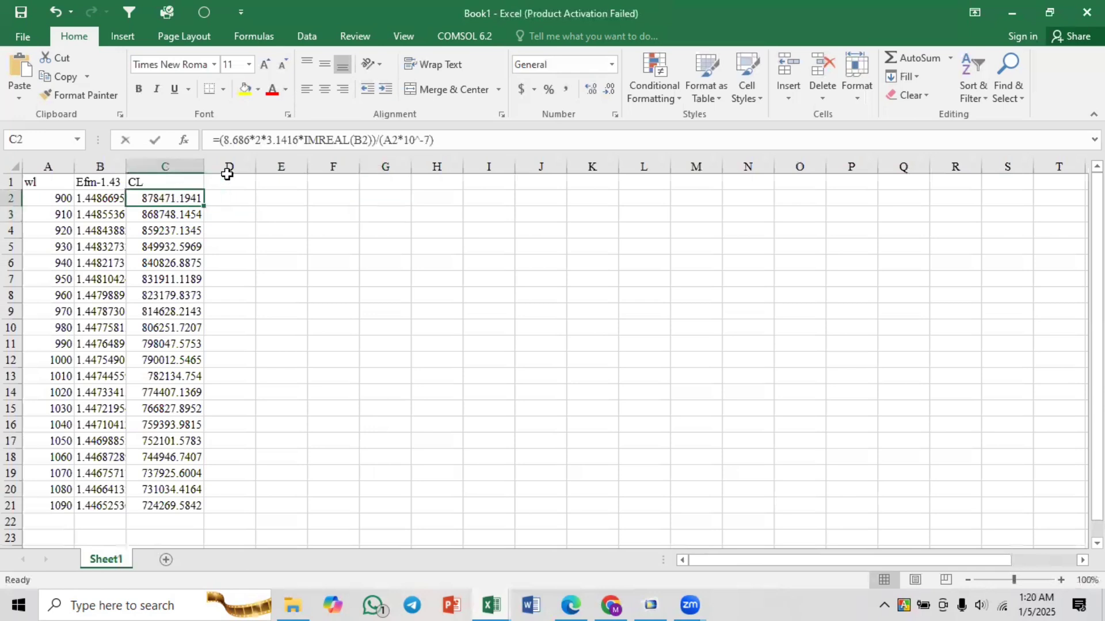
drag(347, 141, 321, 140)
key(BackSpace)
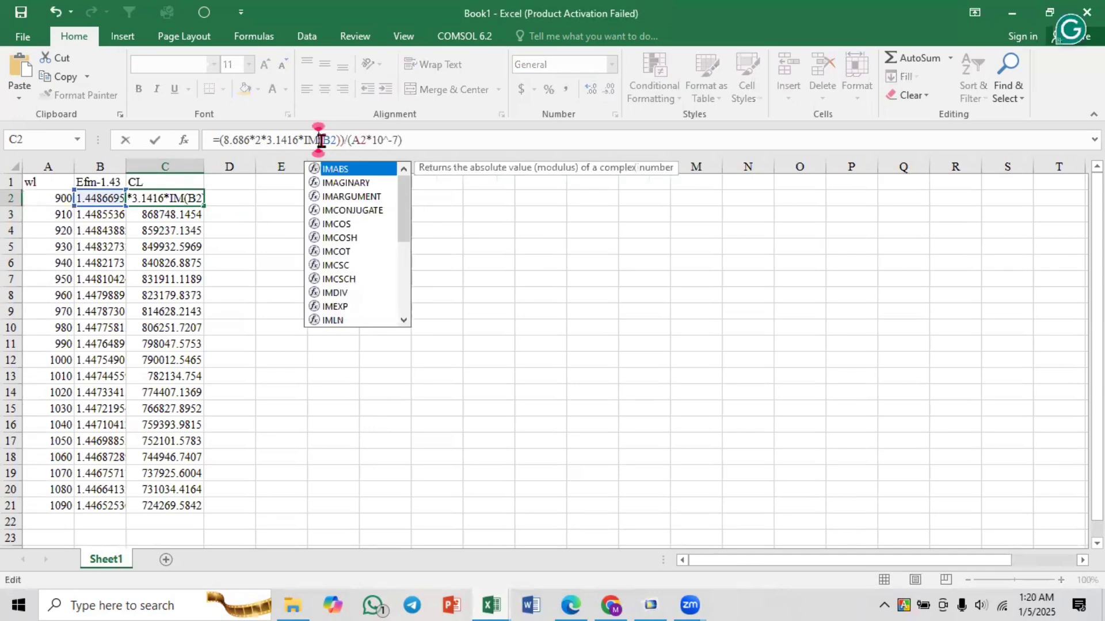
double_click(364, 183)
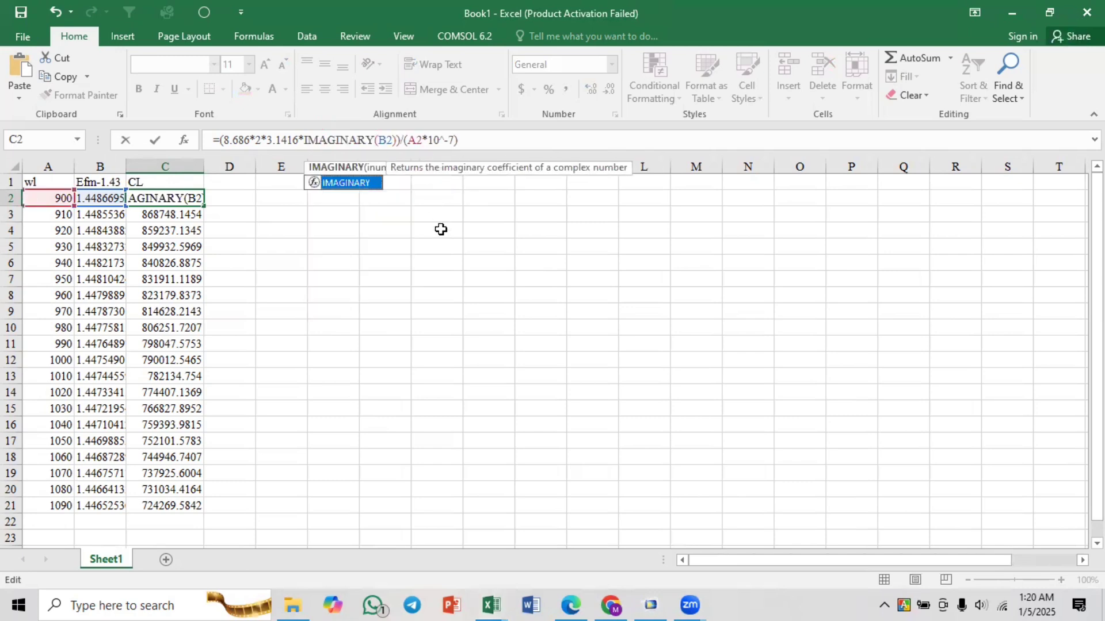
key(Return)
- Negate the C2 formula so that it reads =-(8.686*2*3.1416*IMAGINARY(B2))/(A2*10^-7)
click(156, 195)
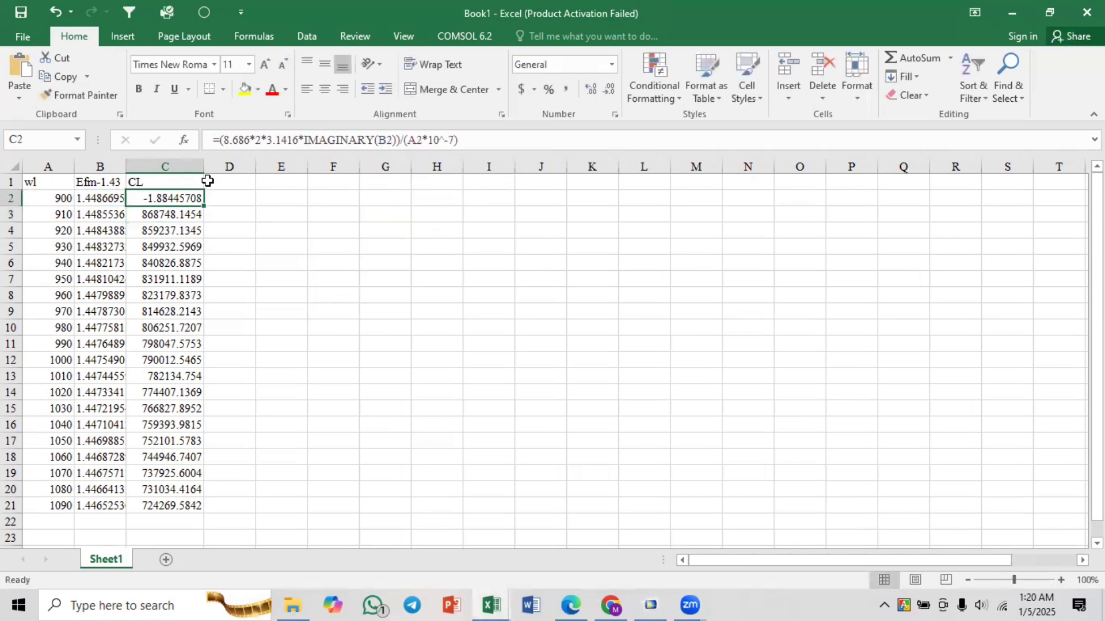
click(219, 139)
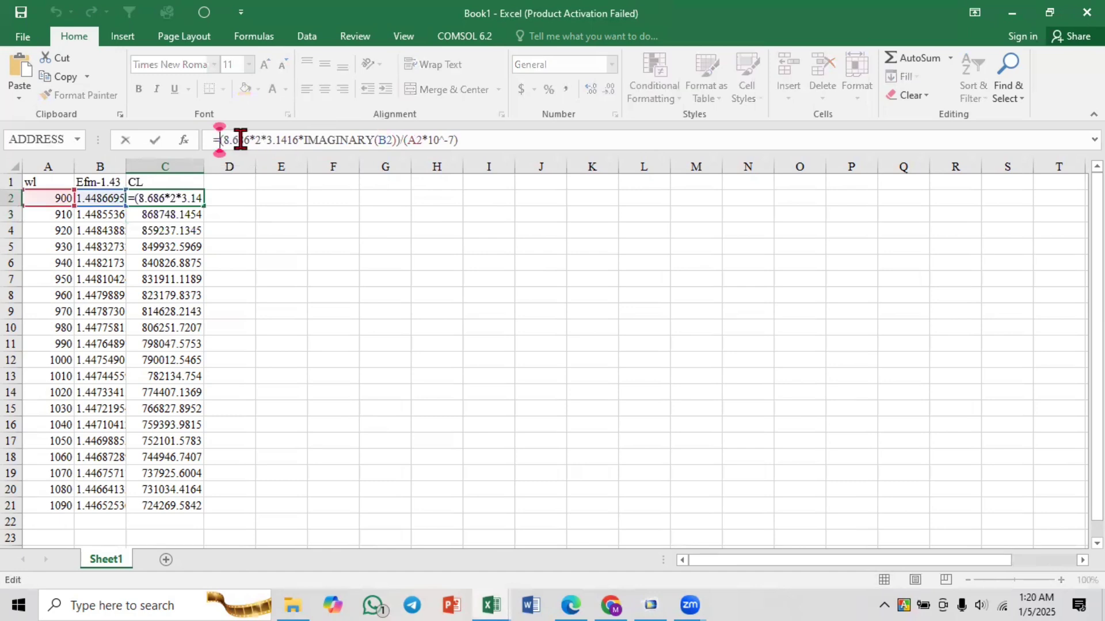
text(-)
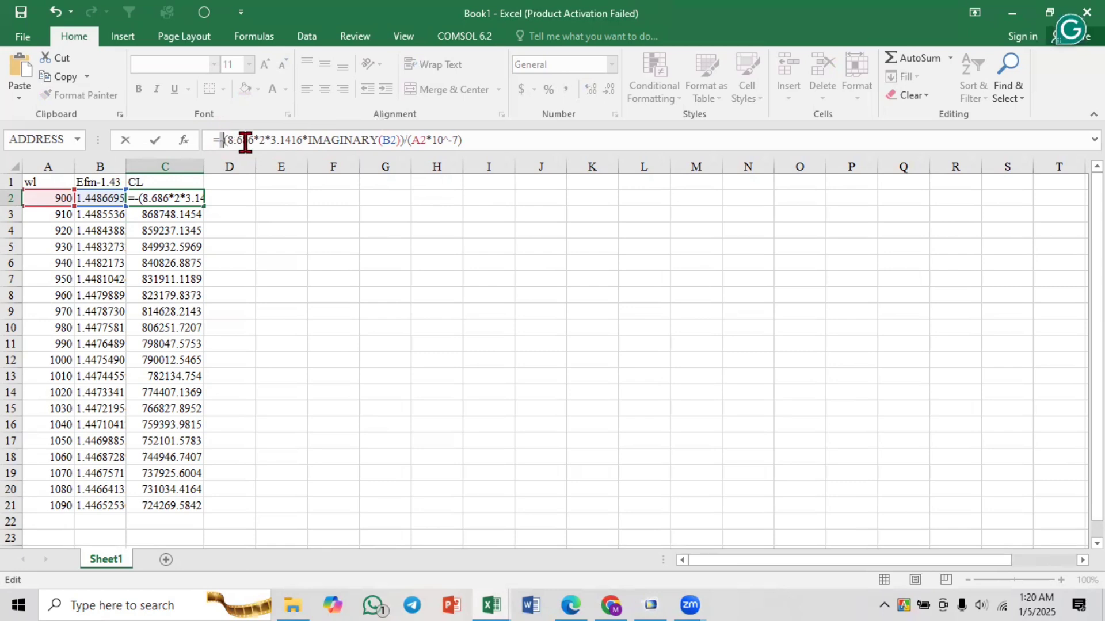
click(248, 140)
click(483, 140)
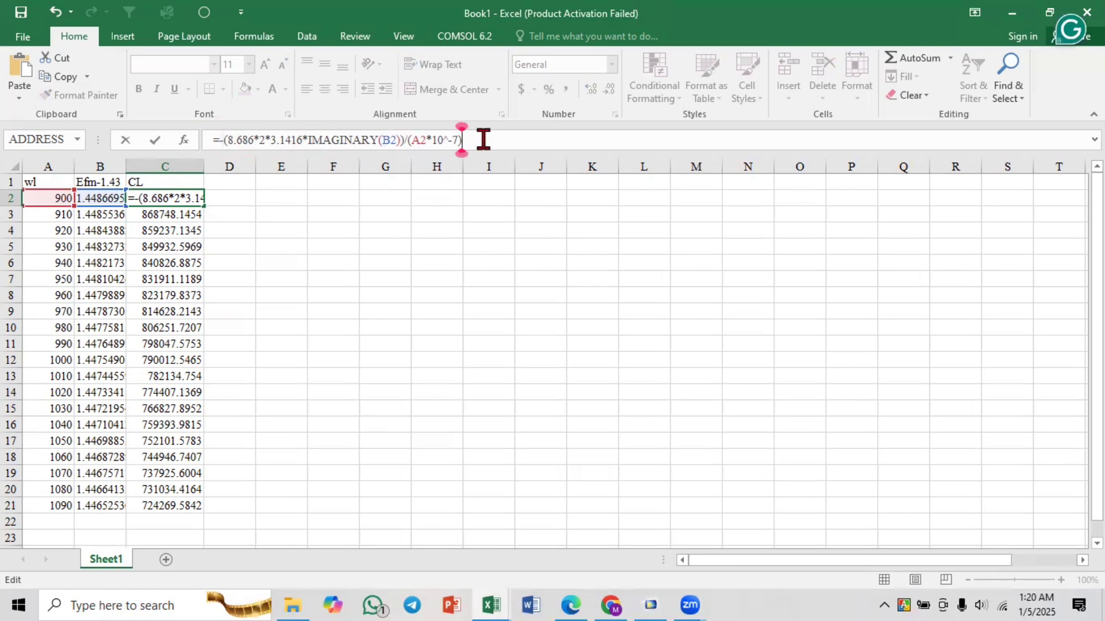
key(Return)
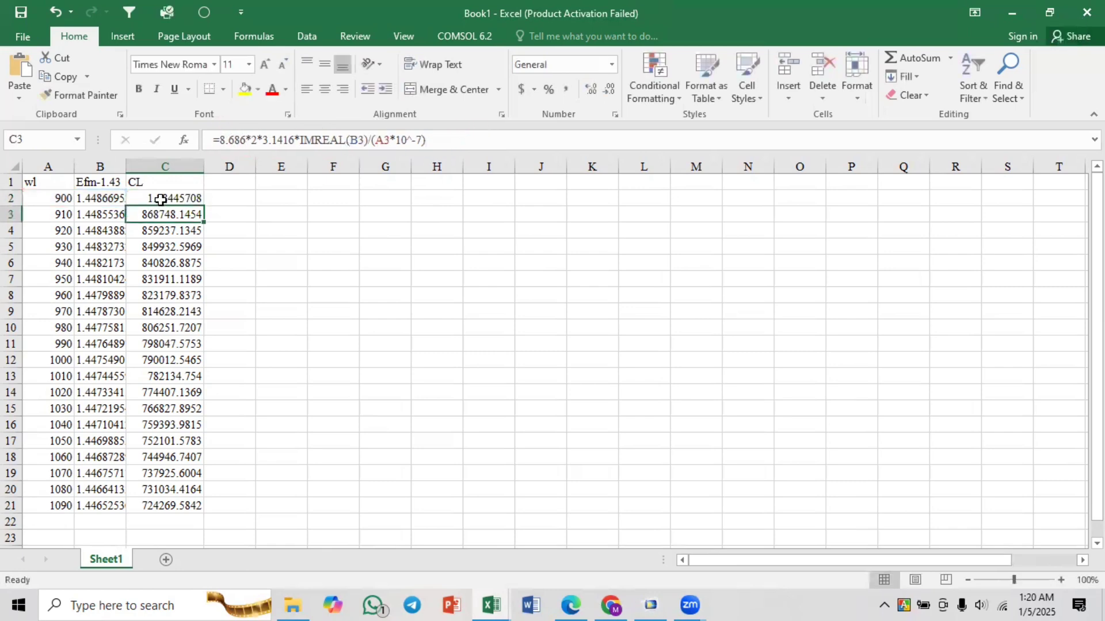
- Fill the corrected IMAGINARY formula from C2 down through C21
click(161, 199)
double_click(206, 207)
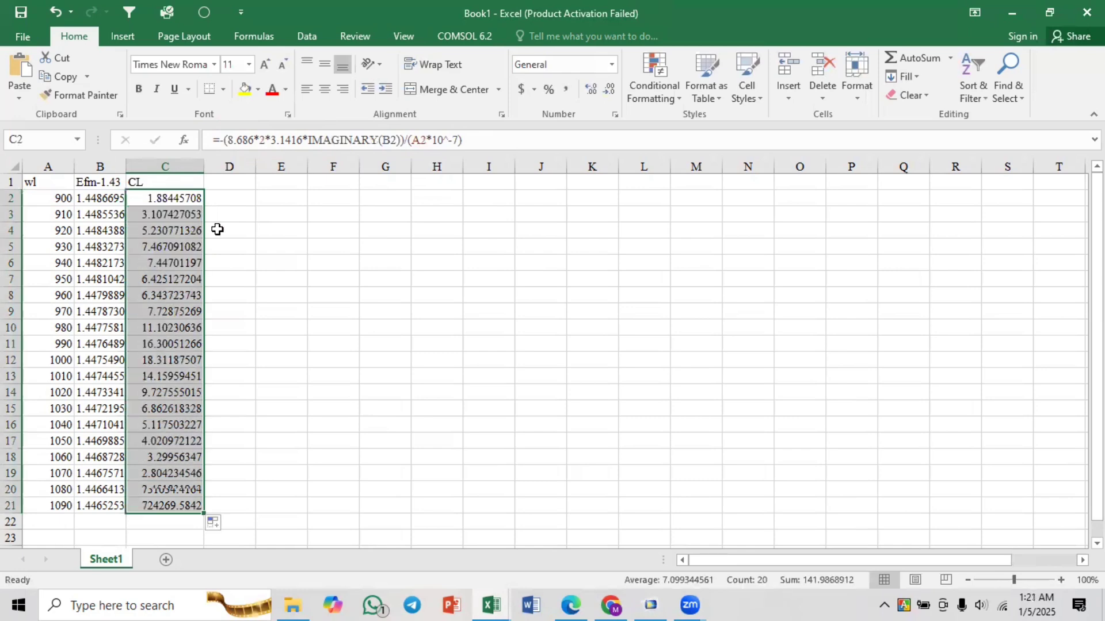
click(276, 292)
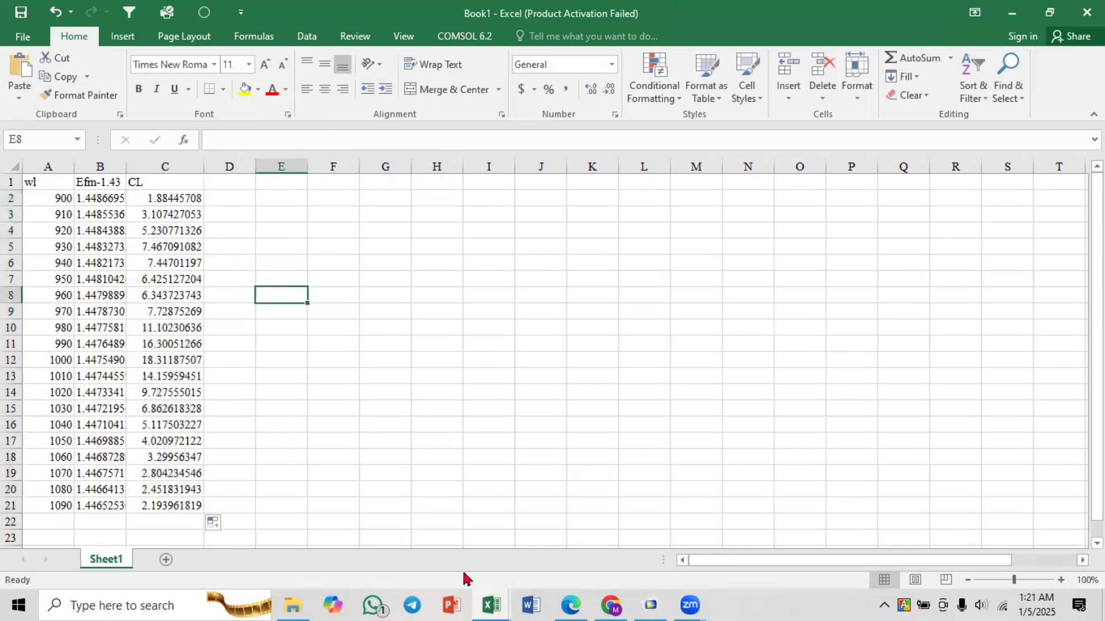
- Insert a smooth-line scatter chart of CL against wl from columns A and C, and place it beside the data
click(54, 162)
ctrl+click(164, 165)
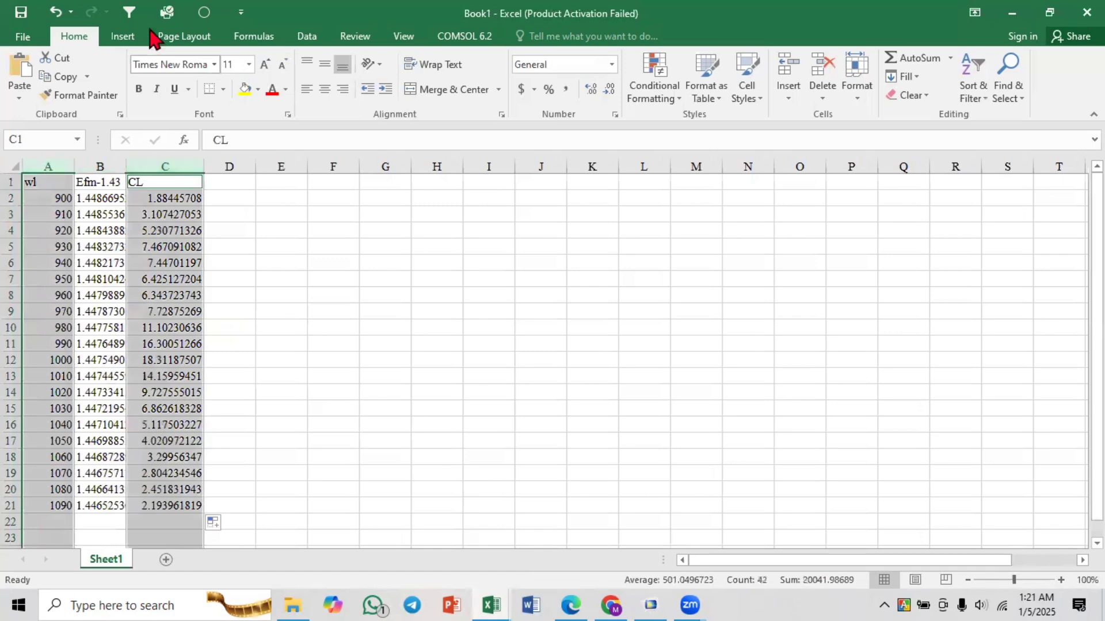
click(120, 36)
click(487, 95)
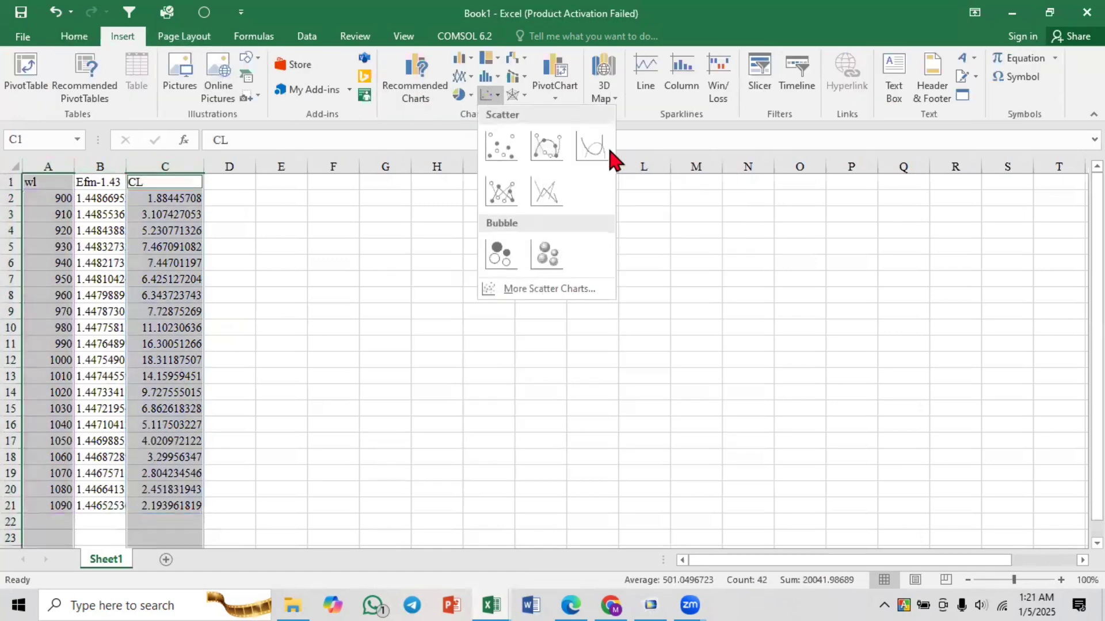
click(586, 150)
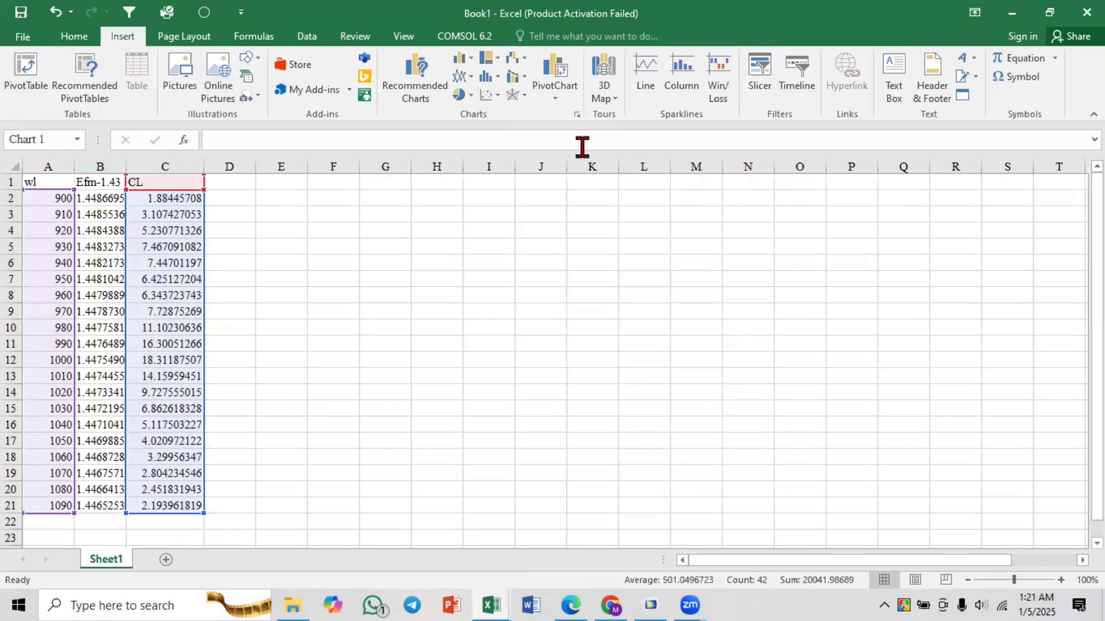
drag(595, 263, 445, 225)
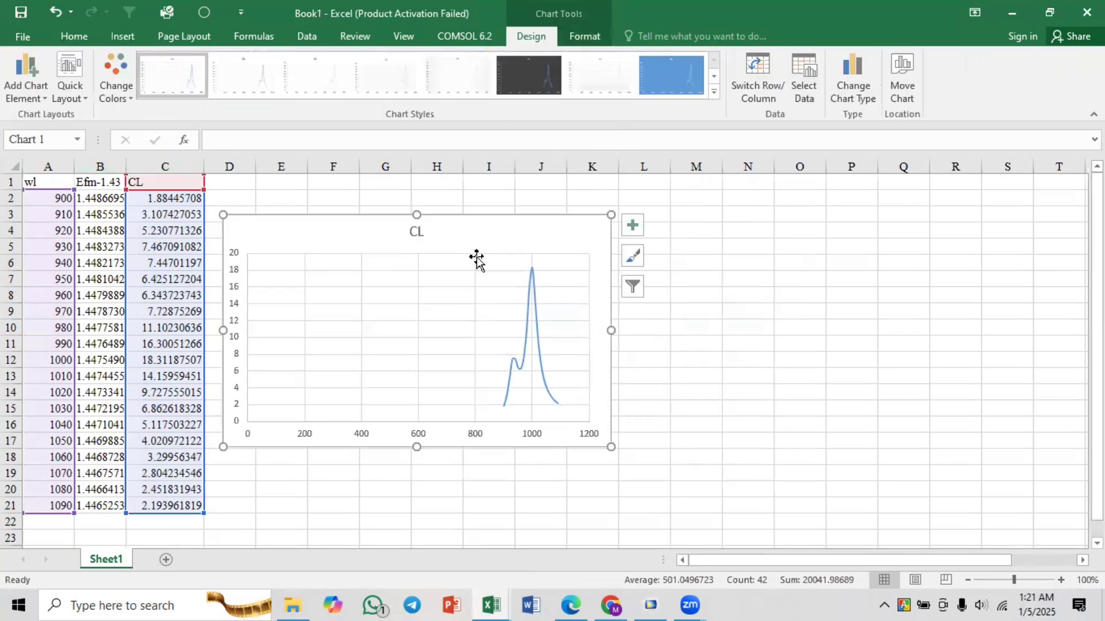
- Compare the CL chart's curve with the confinement loss spectrum in Figure 2(c) of Paper_1.pdf
click(571, 605)
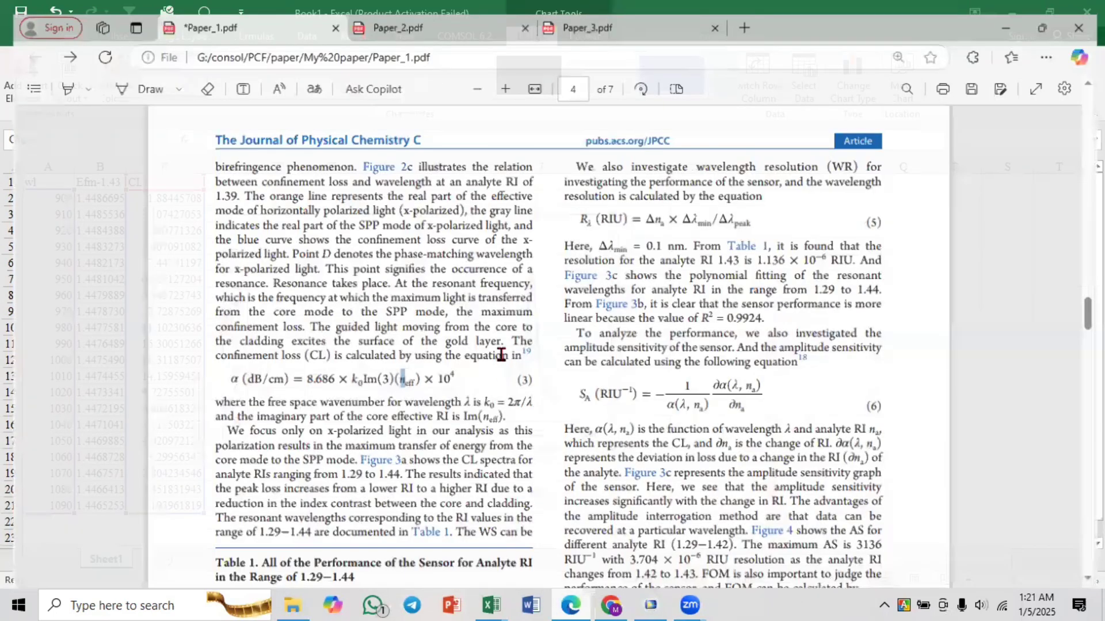
scroll(501, 355, up, 10)
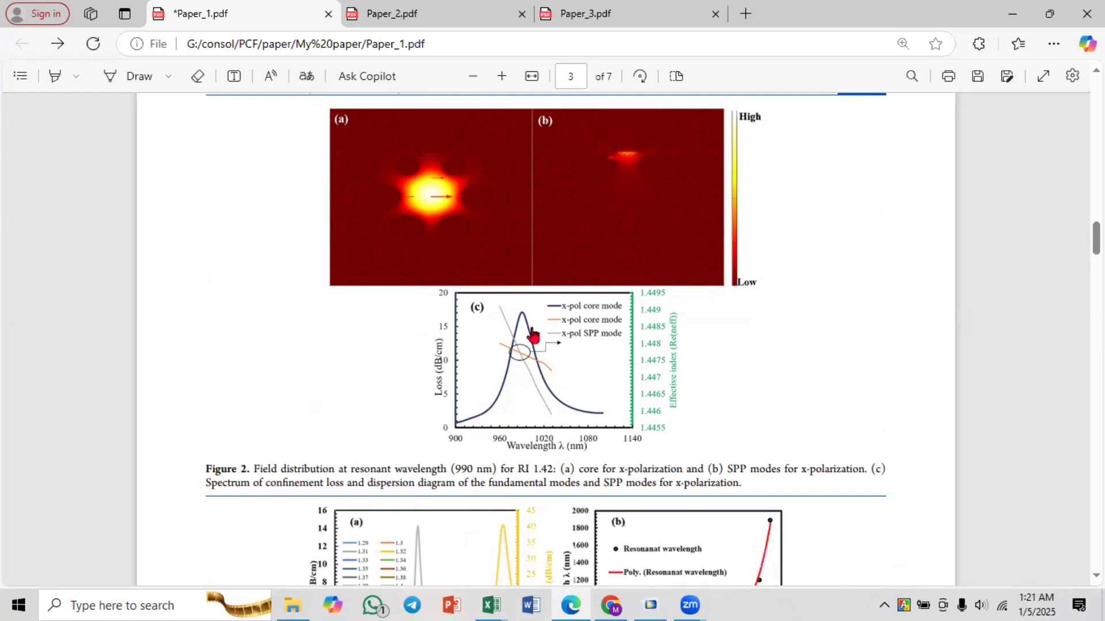
click(583, 602)
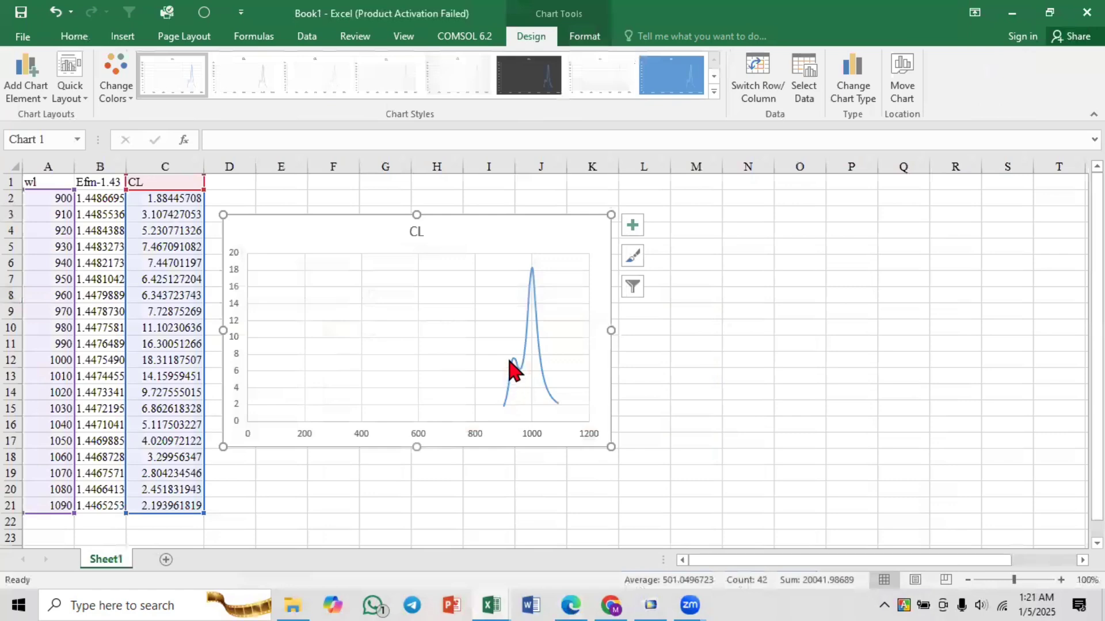
click(514, 362)
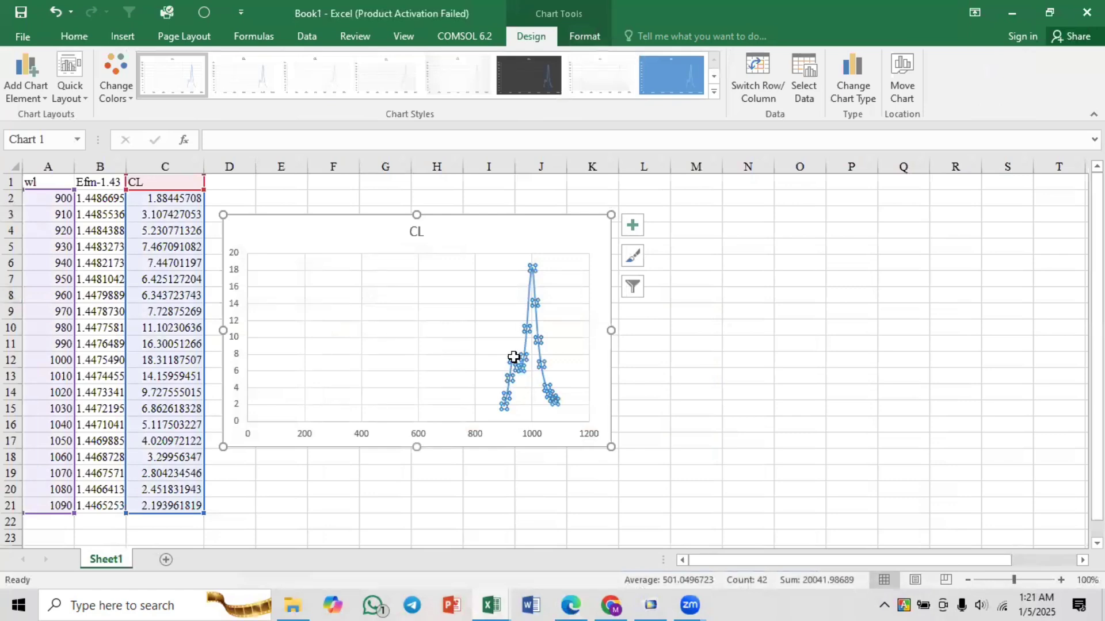
click(728, 364)
- Move the CL chart farther from the data so that it starts at about column F
click(409, 239)
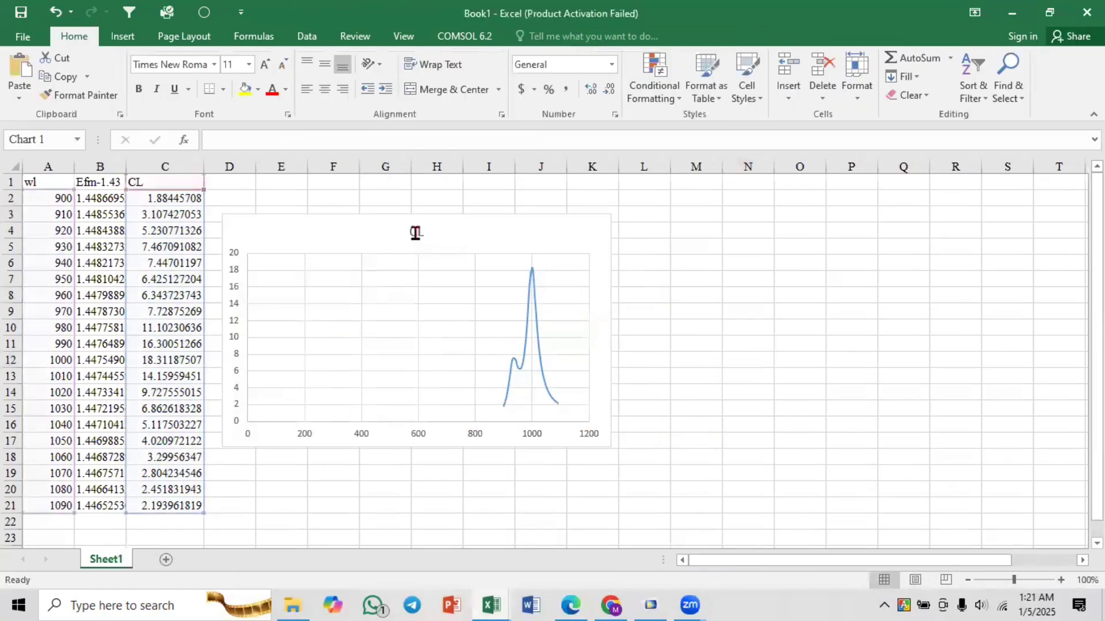
drag(353, 235, 436, 233)
click(256, 276)
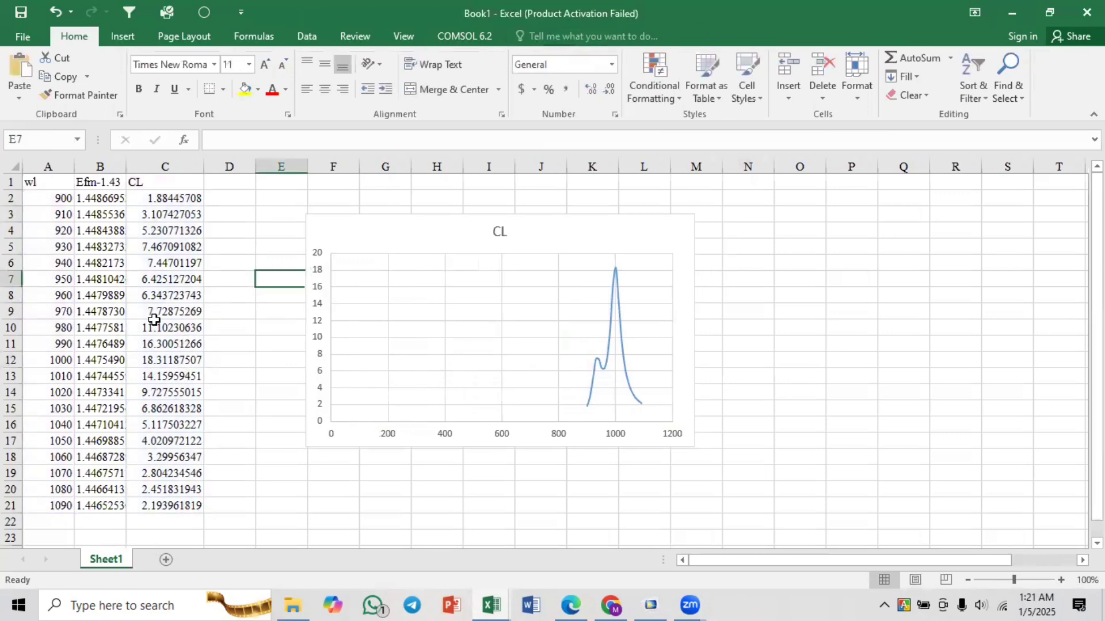
- Switch to COMSOL, enlarge the graphics area, and plot the first solution of Electric Field (ewfd) 1, at wavelength 9E-7 m
click(172, 314)
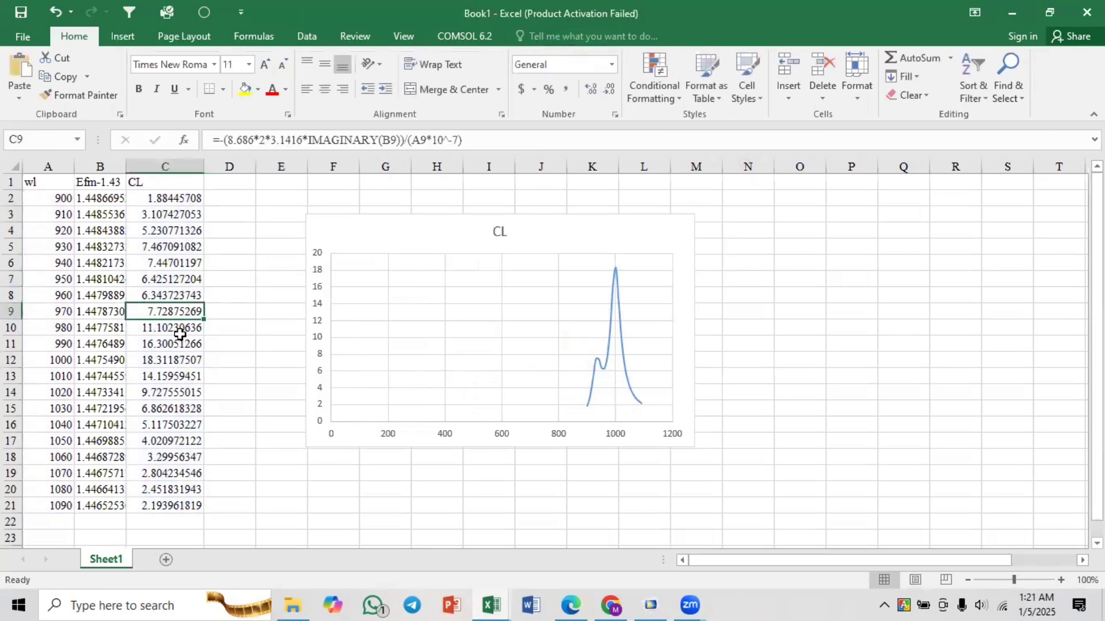
click(650, 604)
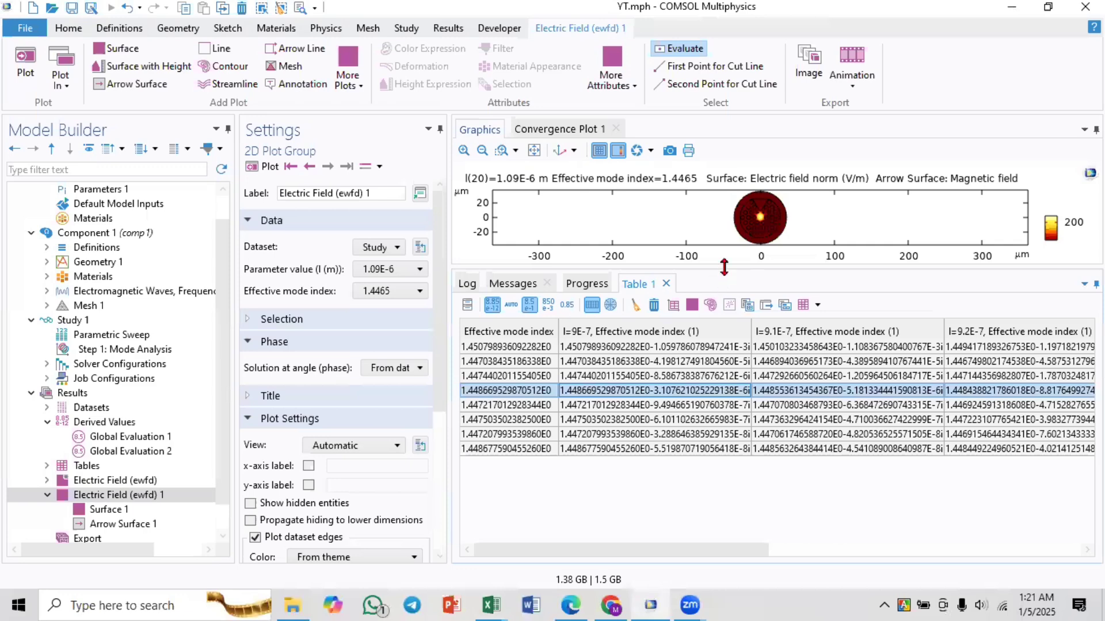
drag(724, 266, 748, 501)
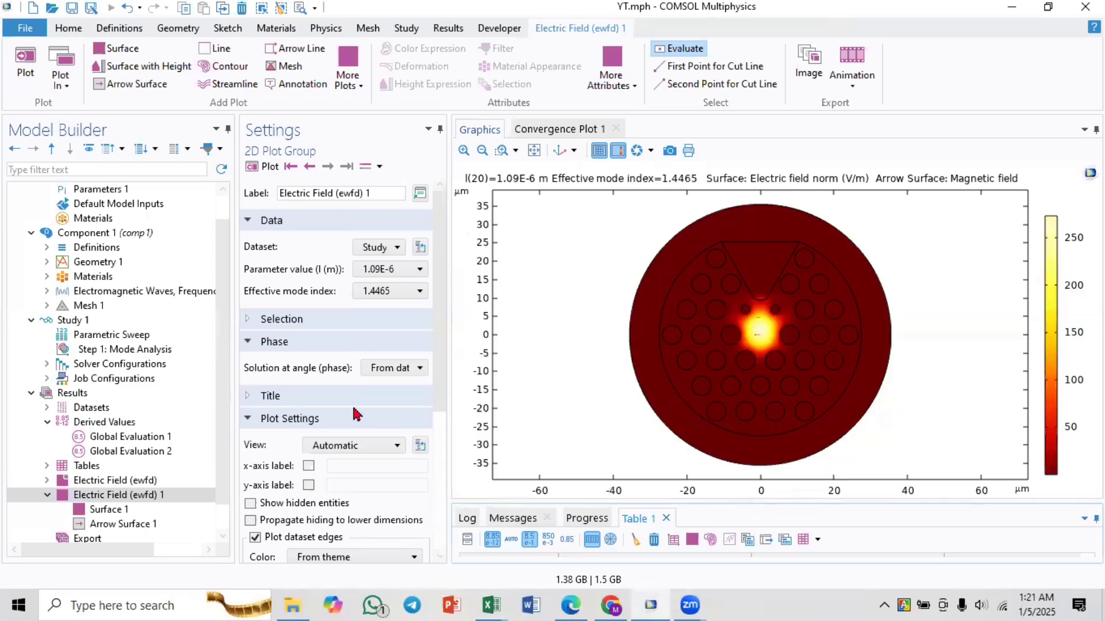
scroll(121, 458, down, 1)
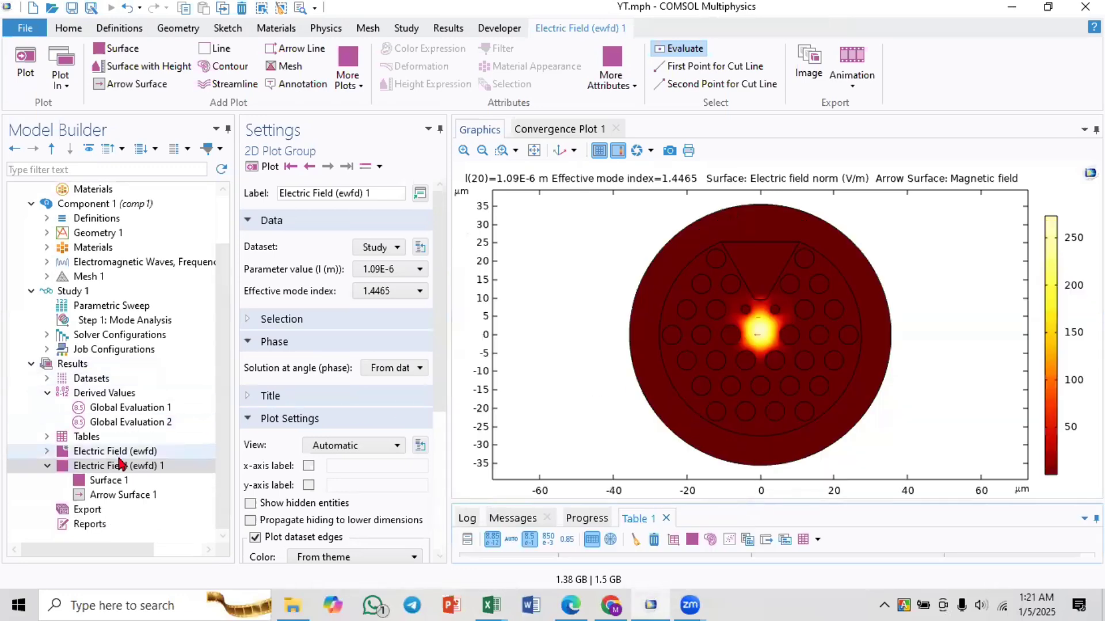
click(288, 166)
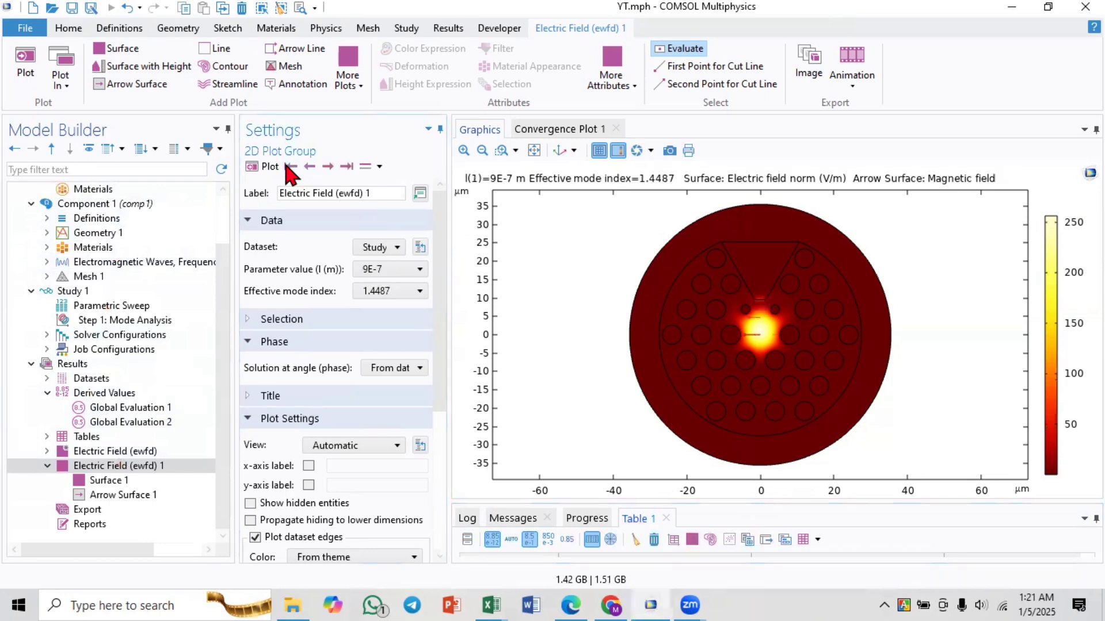
- Step through the Electric Field (ewfd) 1 solutions wavelength by wavelength up to 1.07E-6 m and examine the core mode field
click(328, 167)
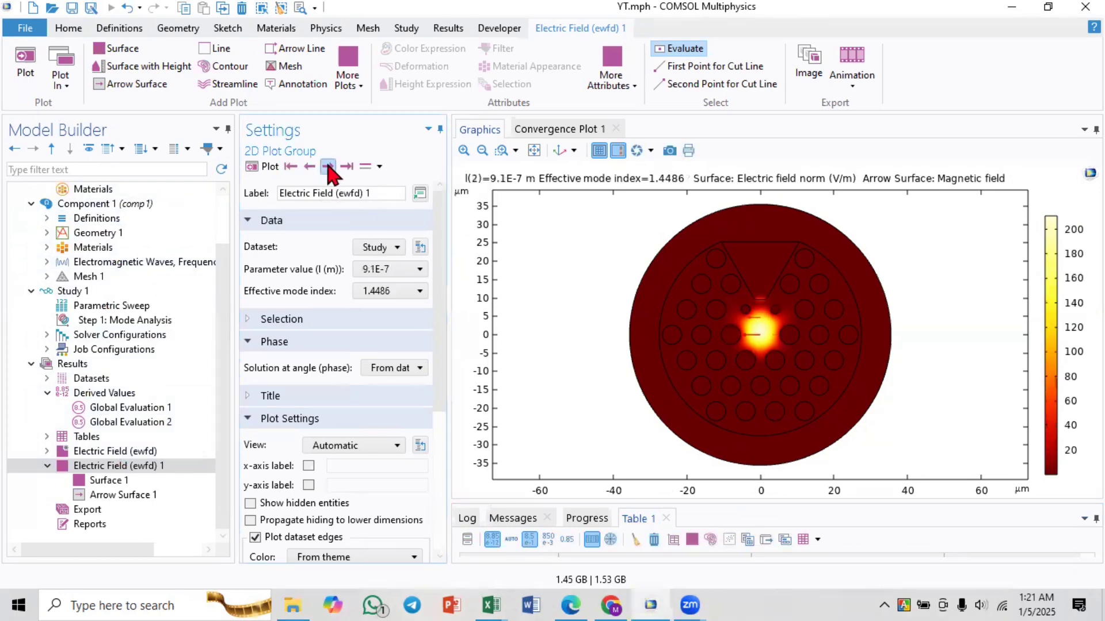
click(327, 167)
click(328, 167)
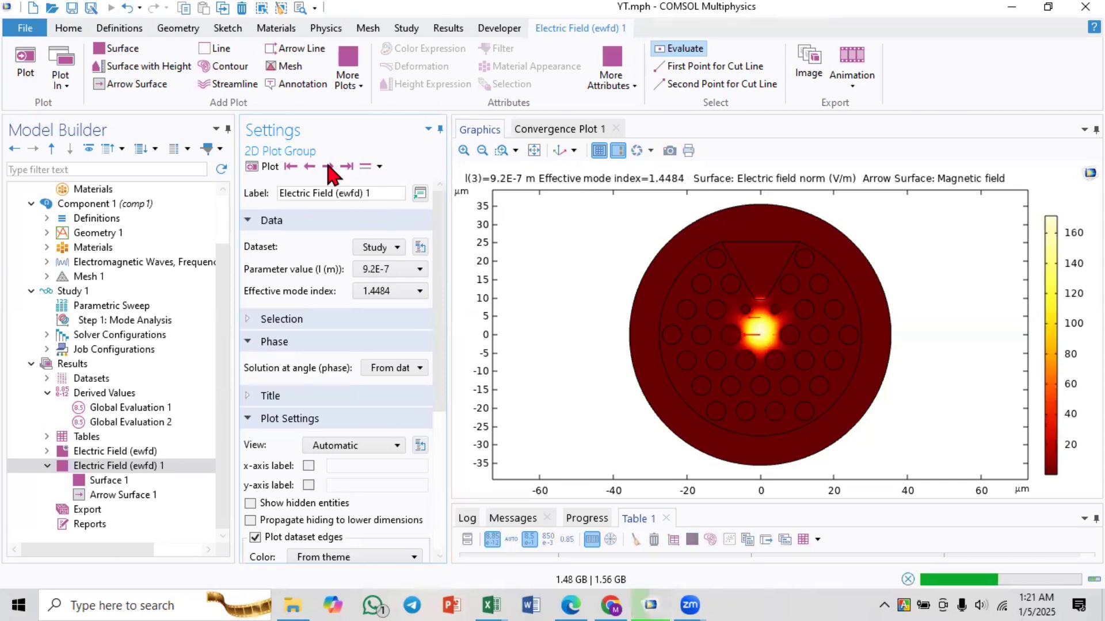
click(328, 167)
click(328, 167)
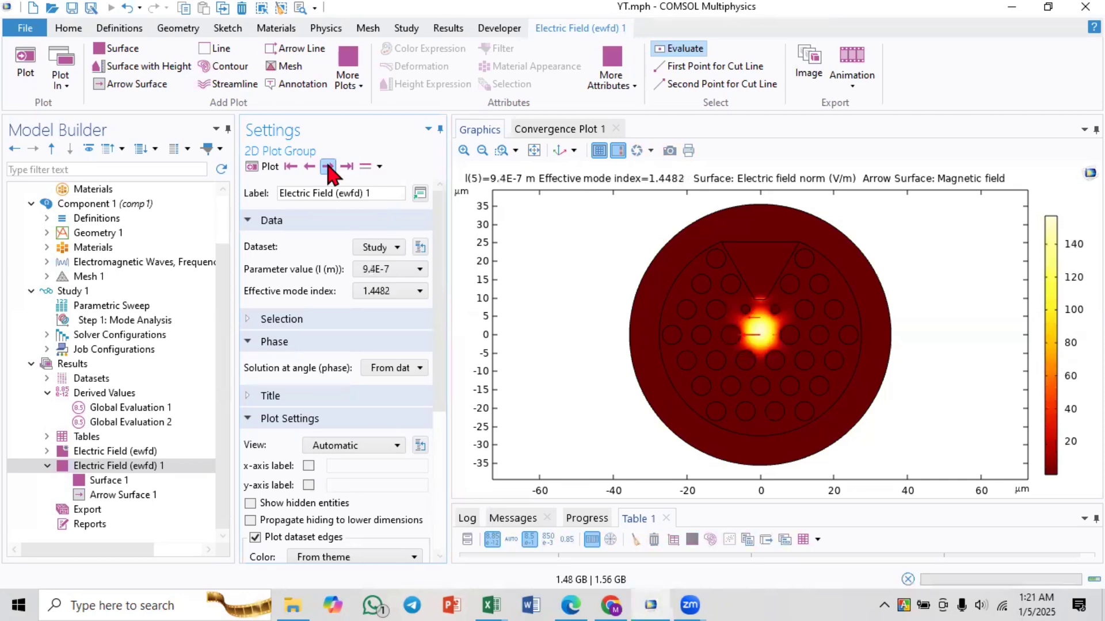
click(328, 167)
click(328, 167)
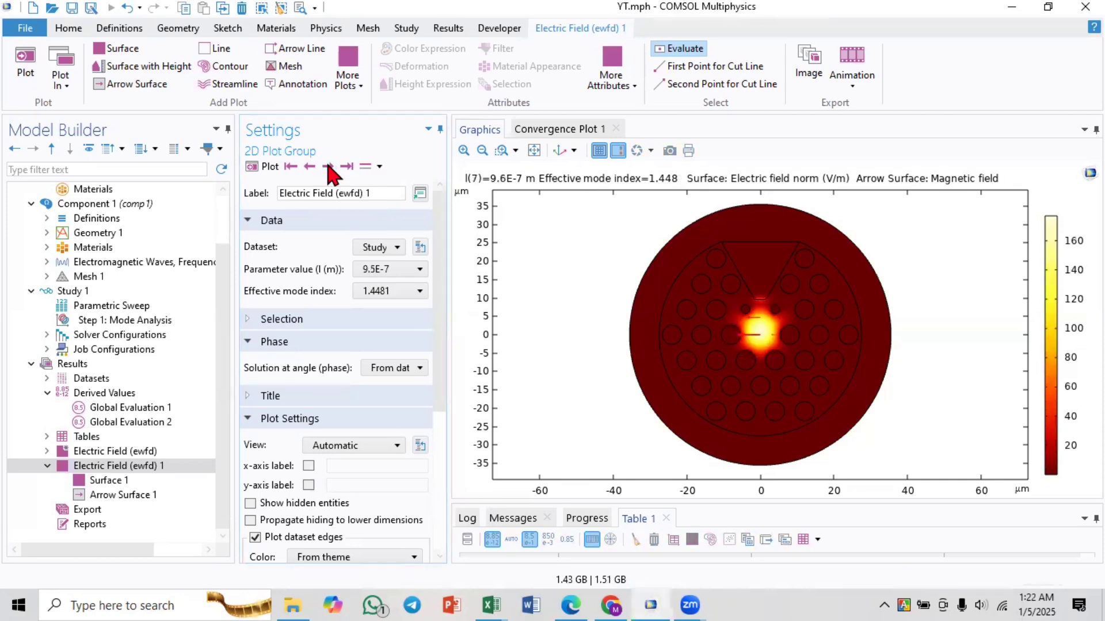
click(328, 166)
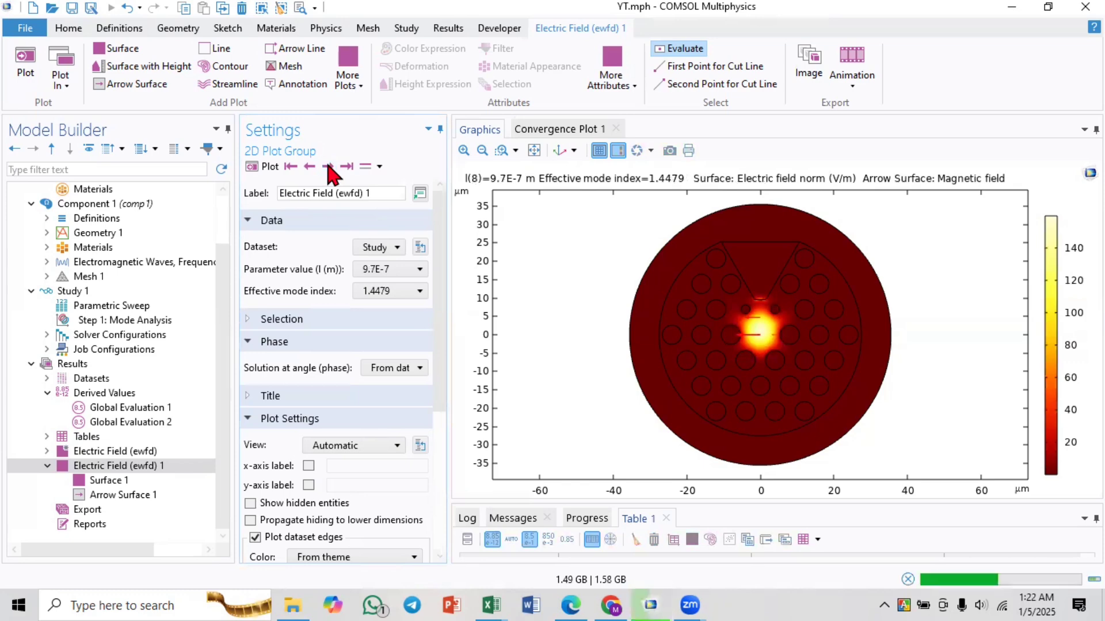
click(328, 167)
click(328, 167)
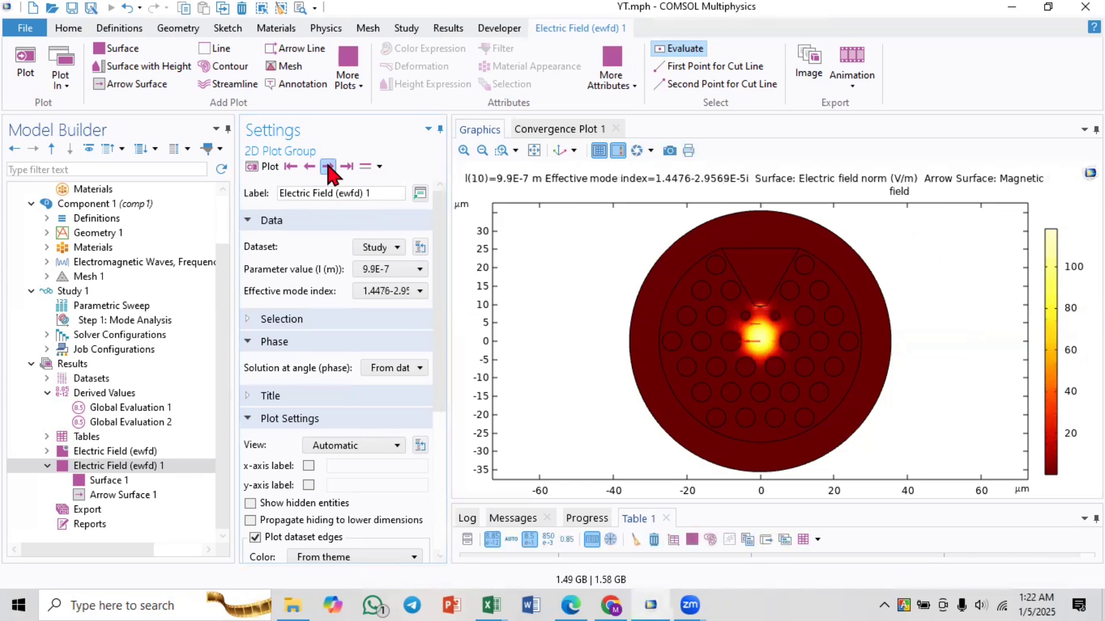
click(328, 167)
click(328, 167)
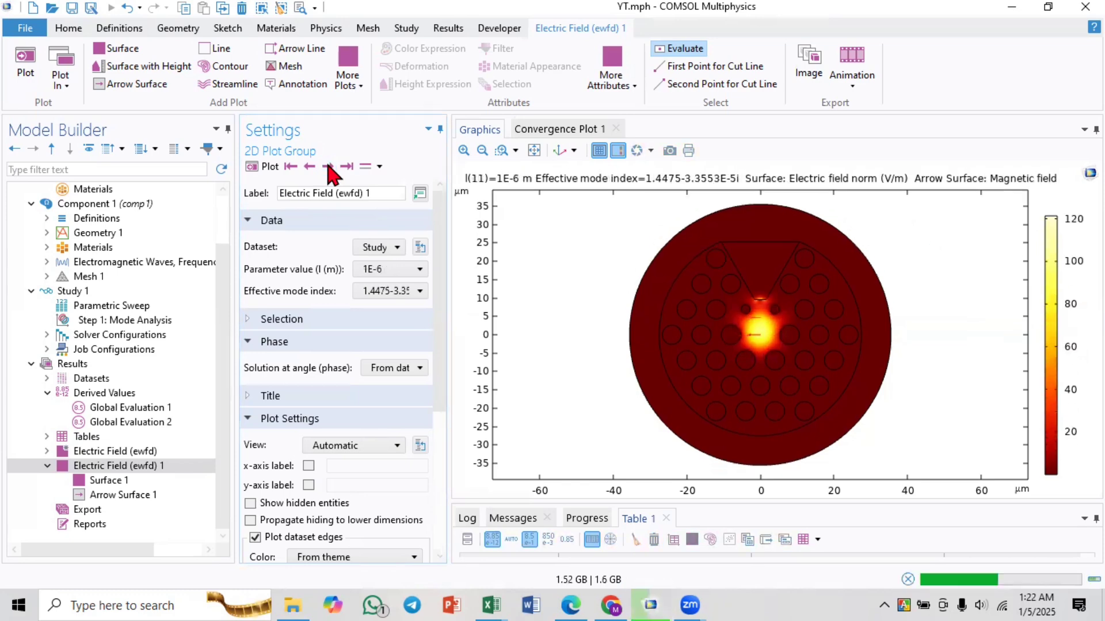
click(328, 167)
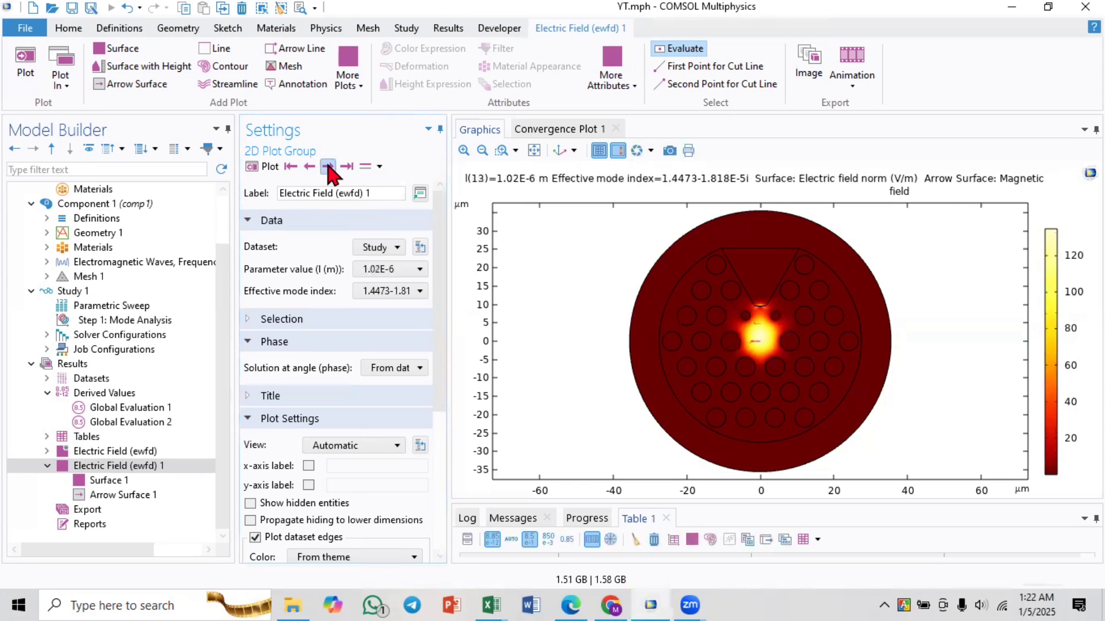
click(328, 167)
click(328, 167)
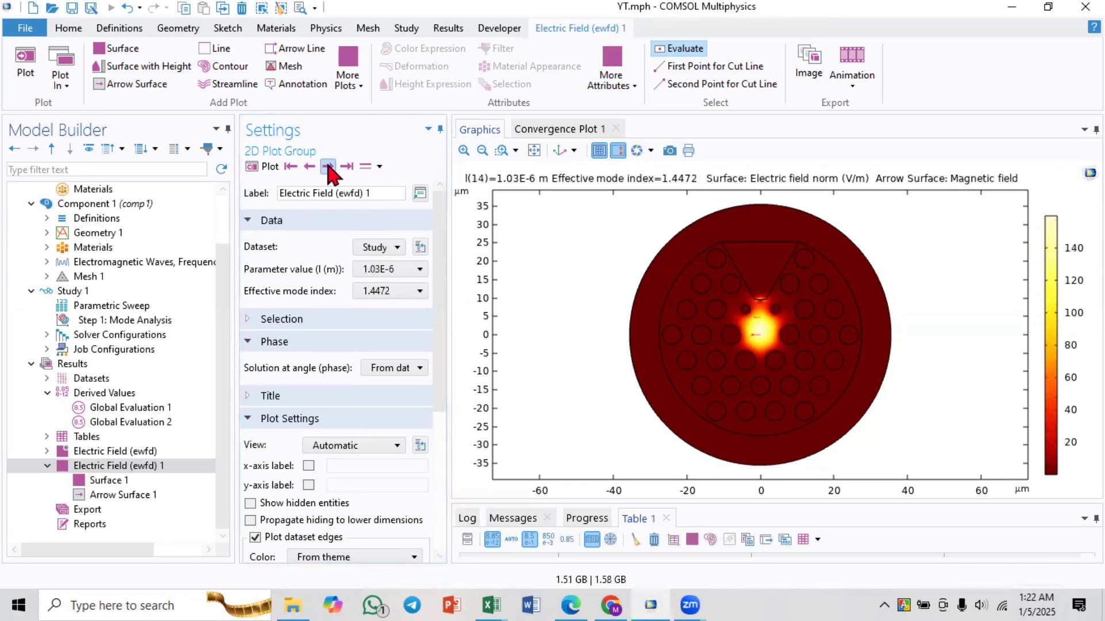
click(328, 167)
click(328, 167)
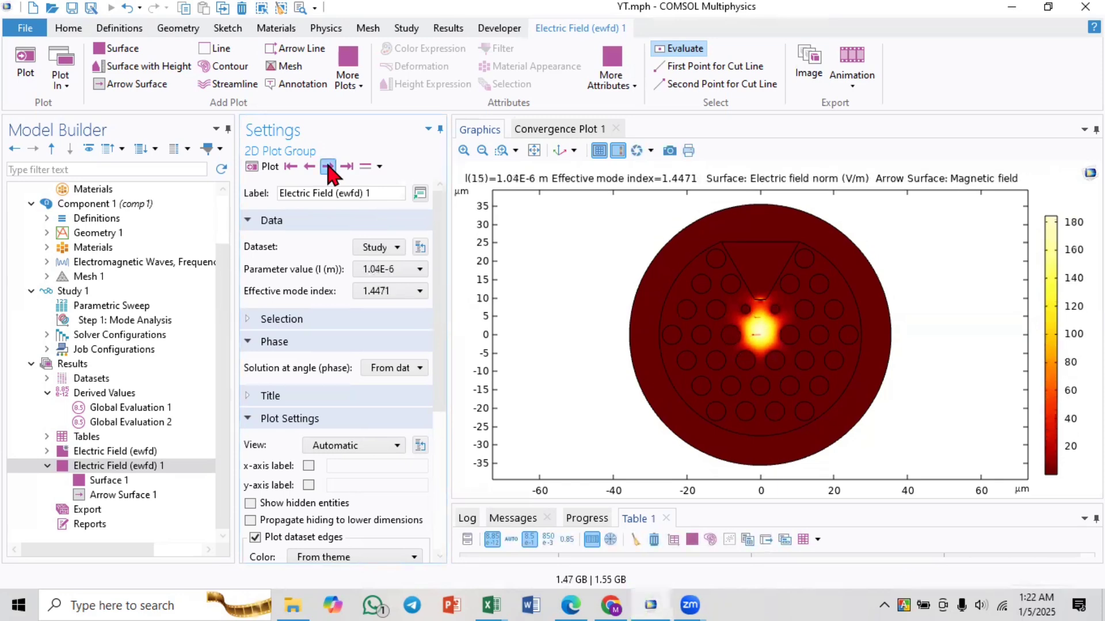
click(328, 167)
click(328, 167)
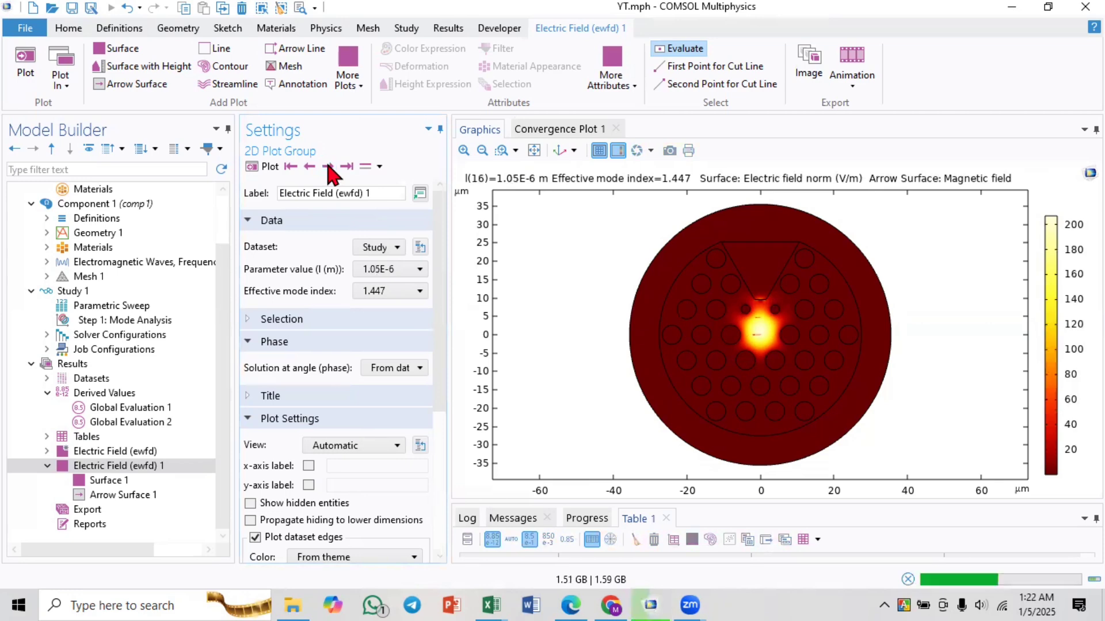
click(327, 167)
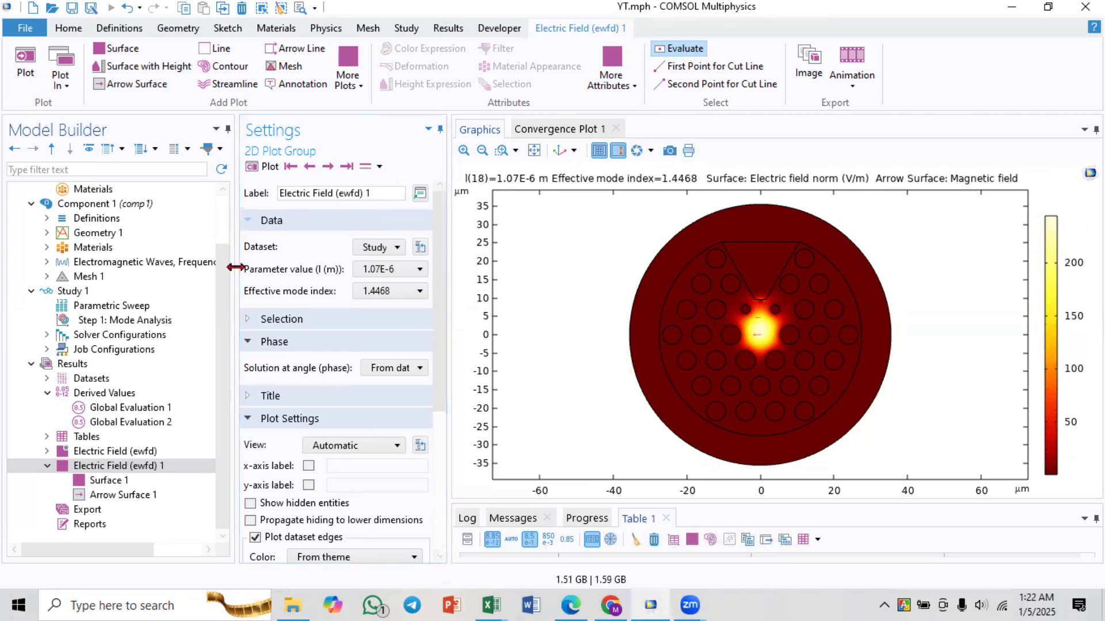
- Inspect the refractive index expressions assigned to the SiO2 (mat10) and Gold (mat11) materials, widening the settings area to read them
click(47, 248)
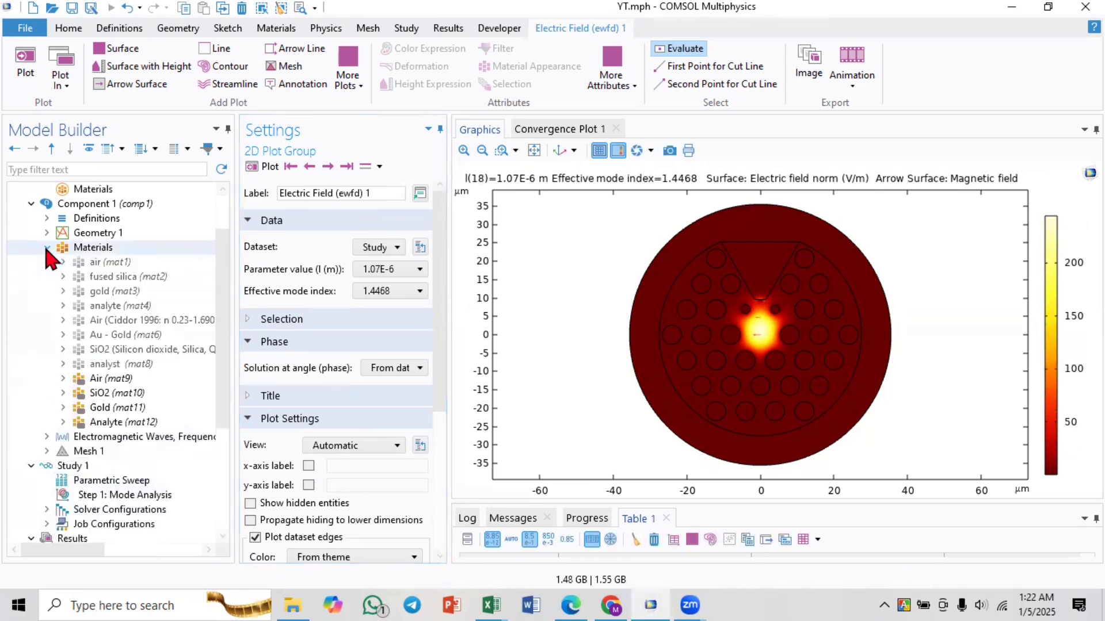
click(96, 397)
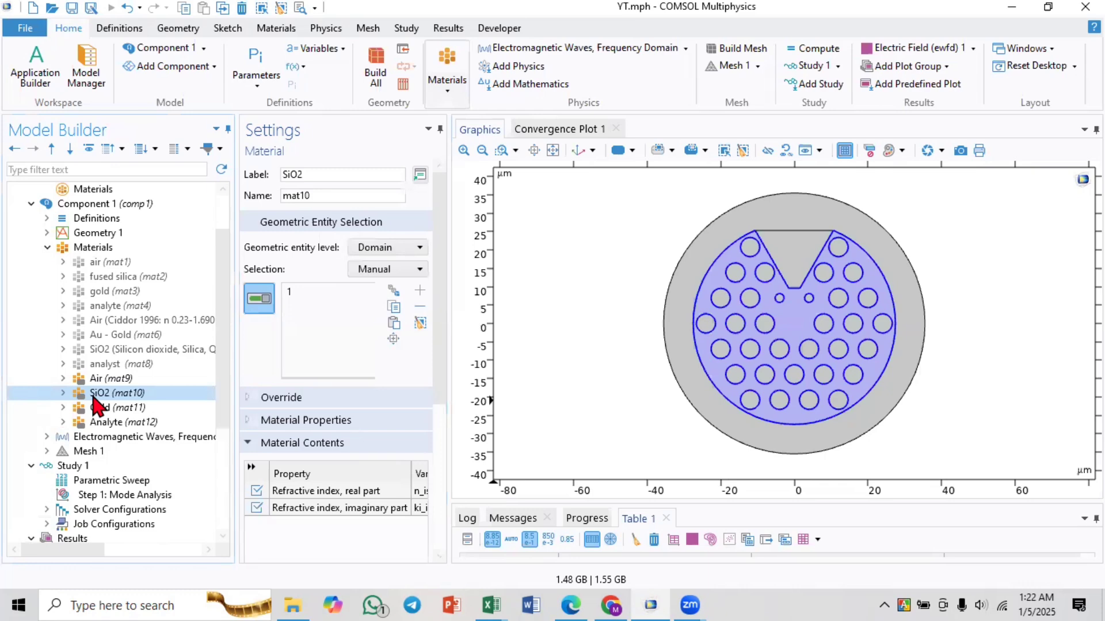
drag(449, 211, 639, 234)
click(465, 495)
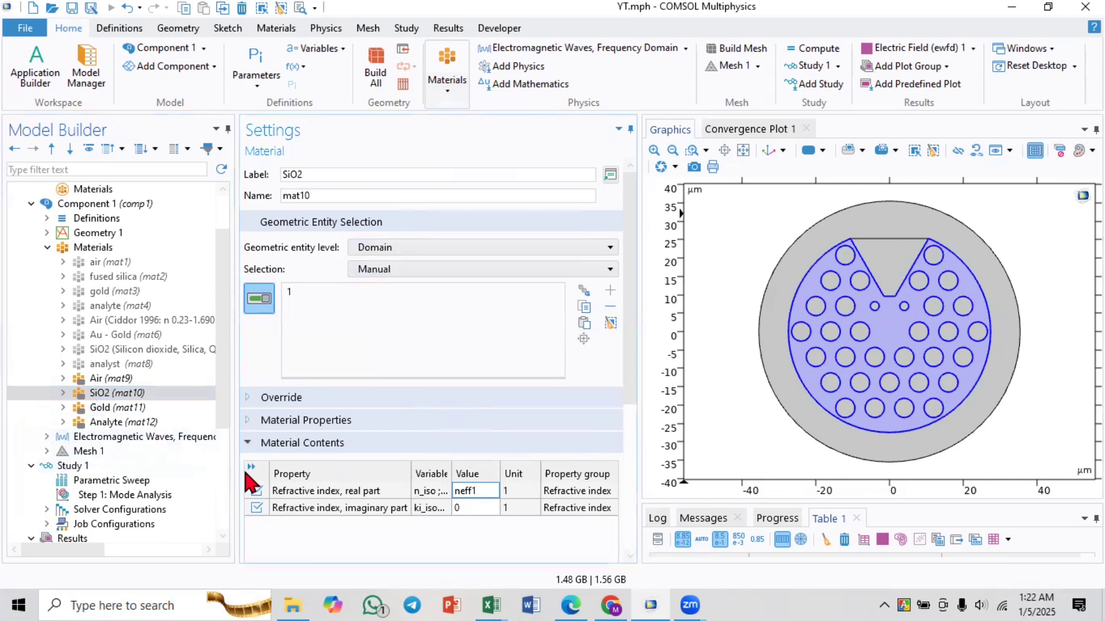
click(118, 408)
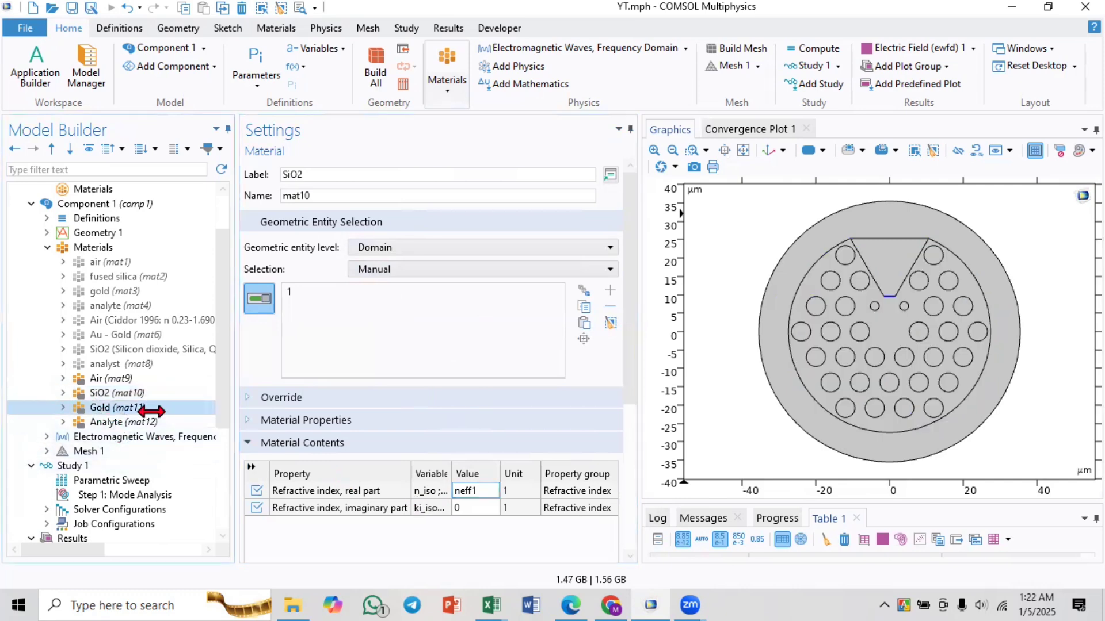
click(473, 493)
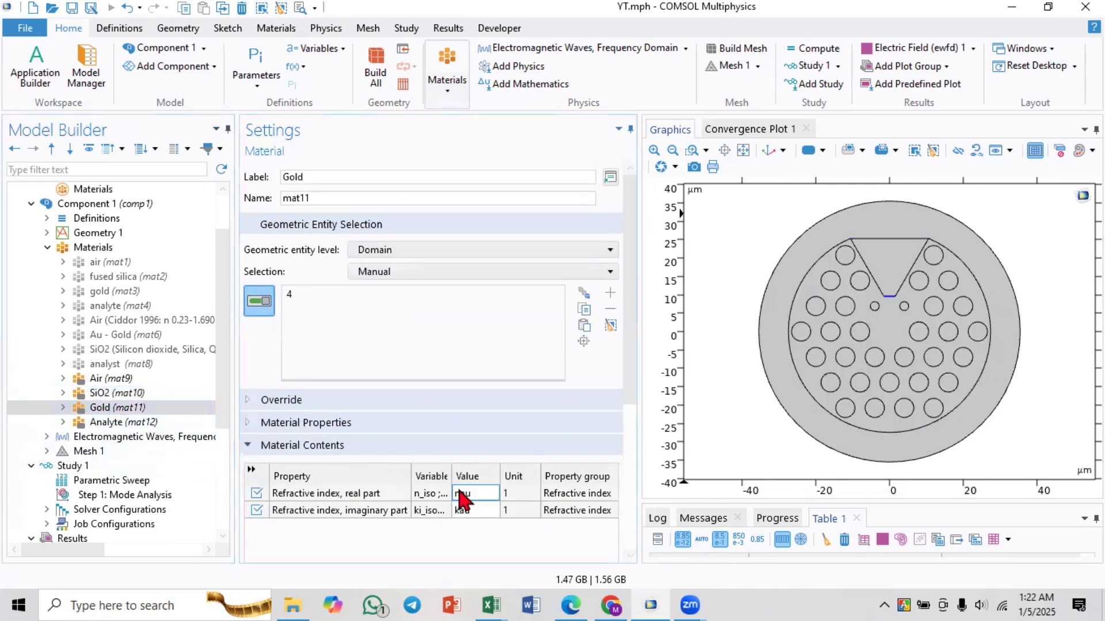
- Review the Parameters 1 table, checking the expressions of the Sellmeier coefficients A2, A3 and B1 to B3
scroll(124, 264, up, 2)
click(120, 221)
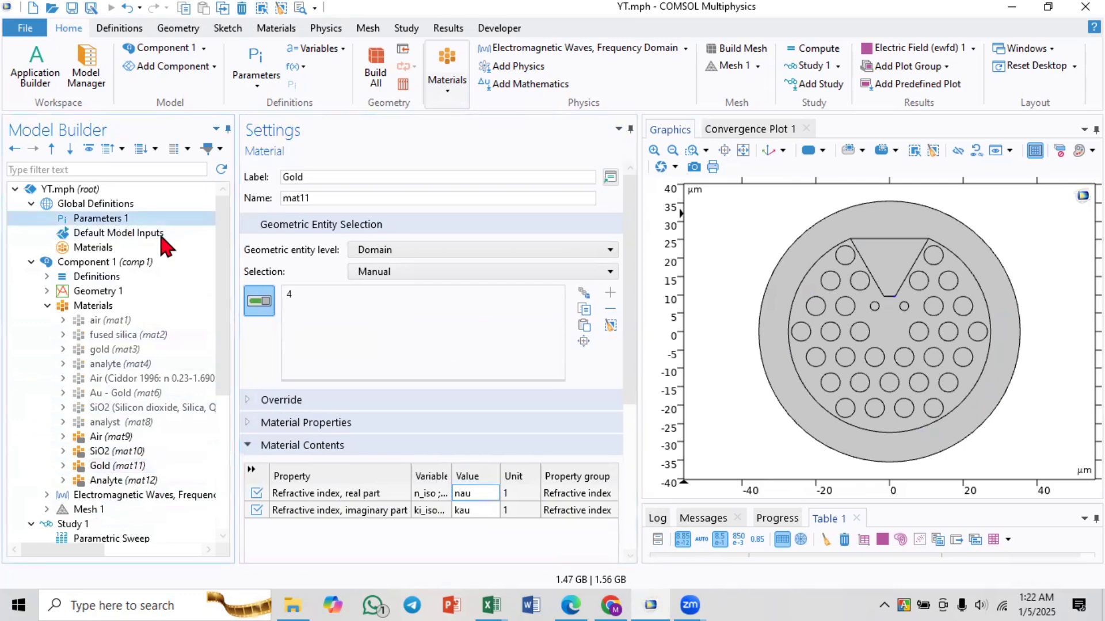
click(338, 335)
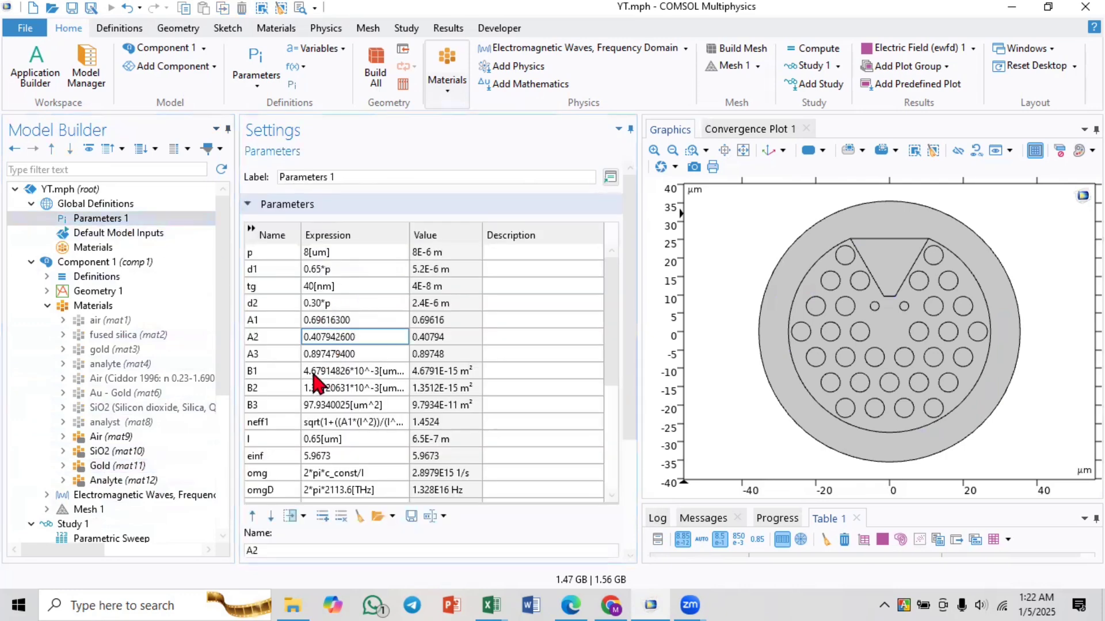
click(331, 353)
click(346, 374)
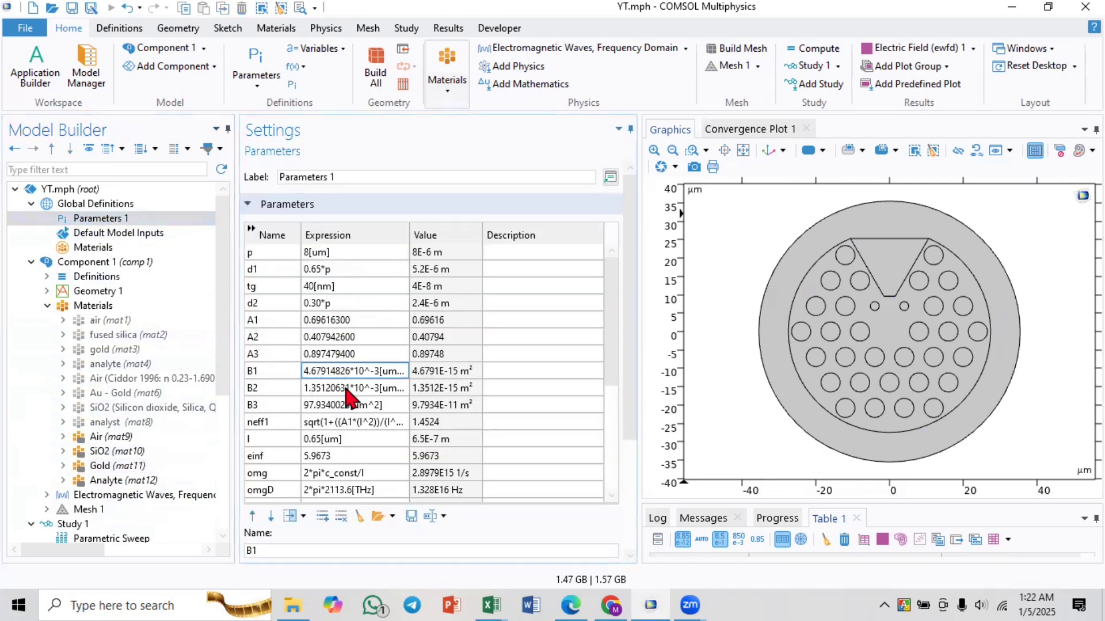
click(348, 389)
click(347, 406)
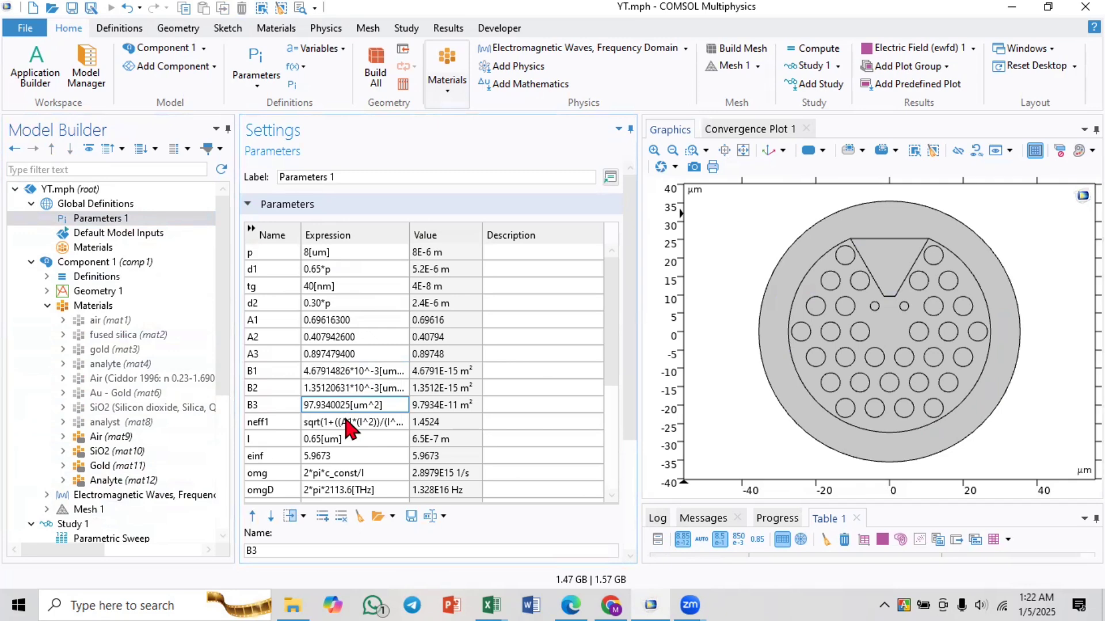
scroll(348, 428, down, 4)
scroll(349, 429, up, 4)
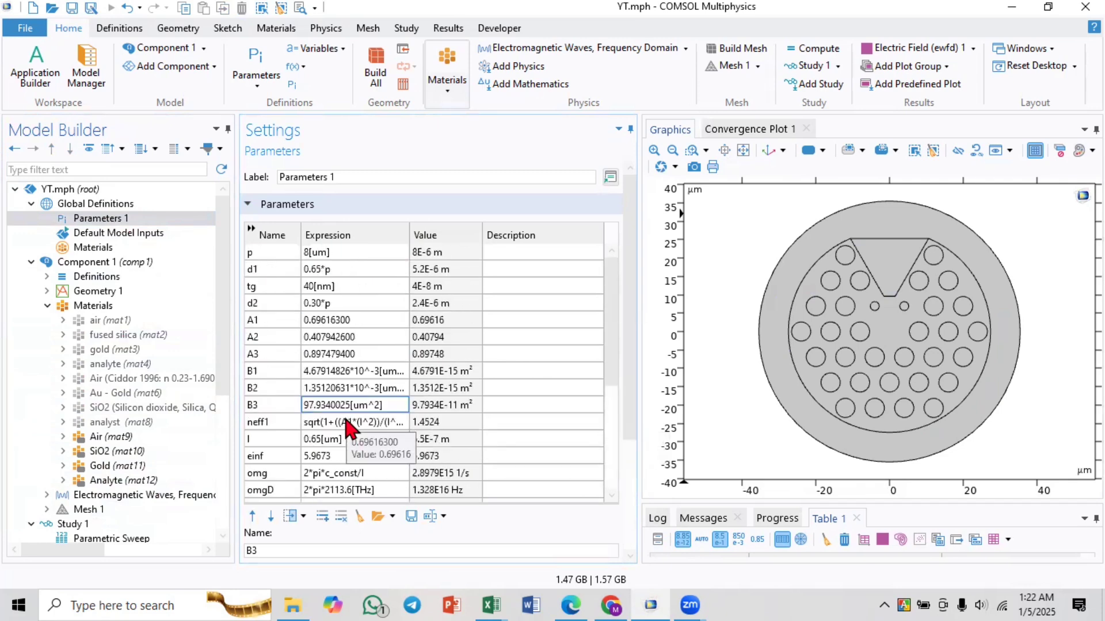
- Switch to Book1 in Excel and set the CL chart's horizontal axis bounds to minimum 900 and maximum 1100
click(498, 592)
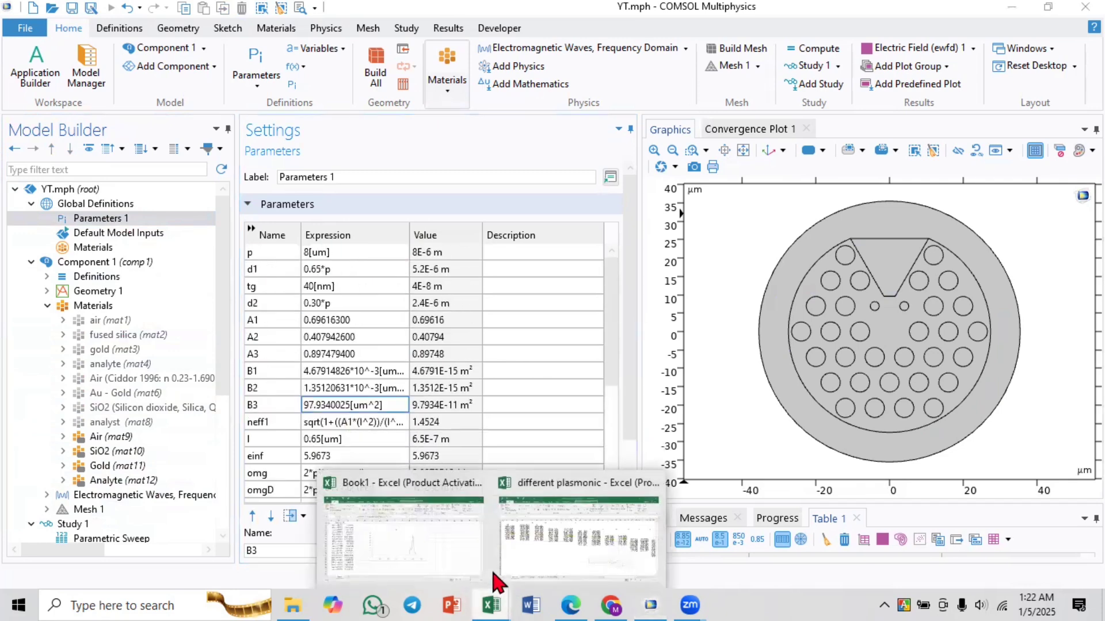
click(427, 510)
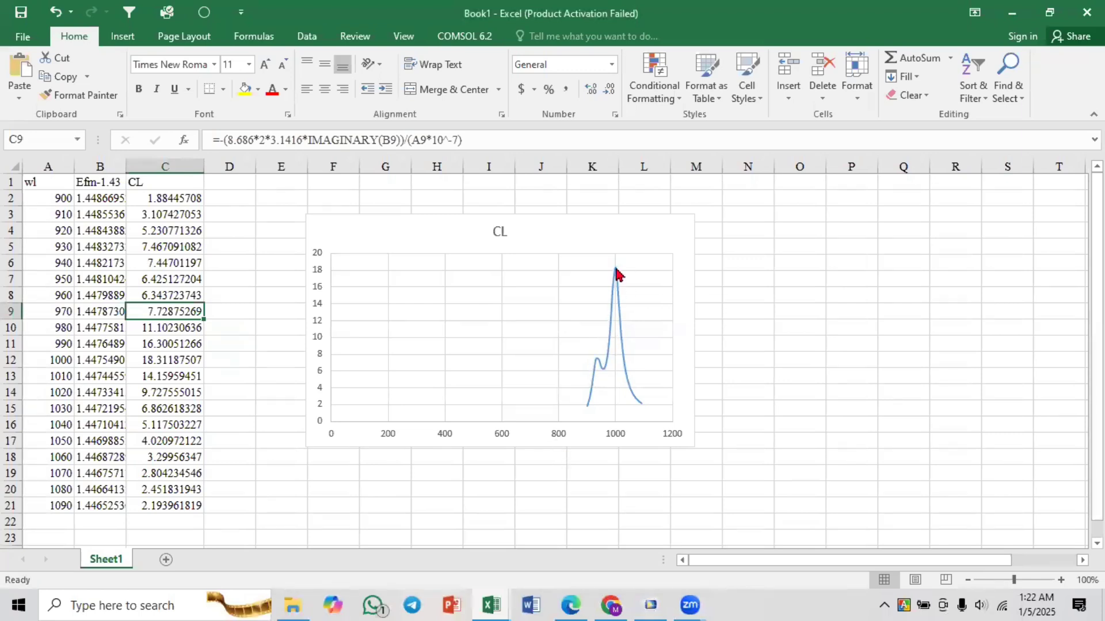
mouse_move(616, 271)
double_click(557, 437)
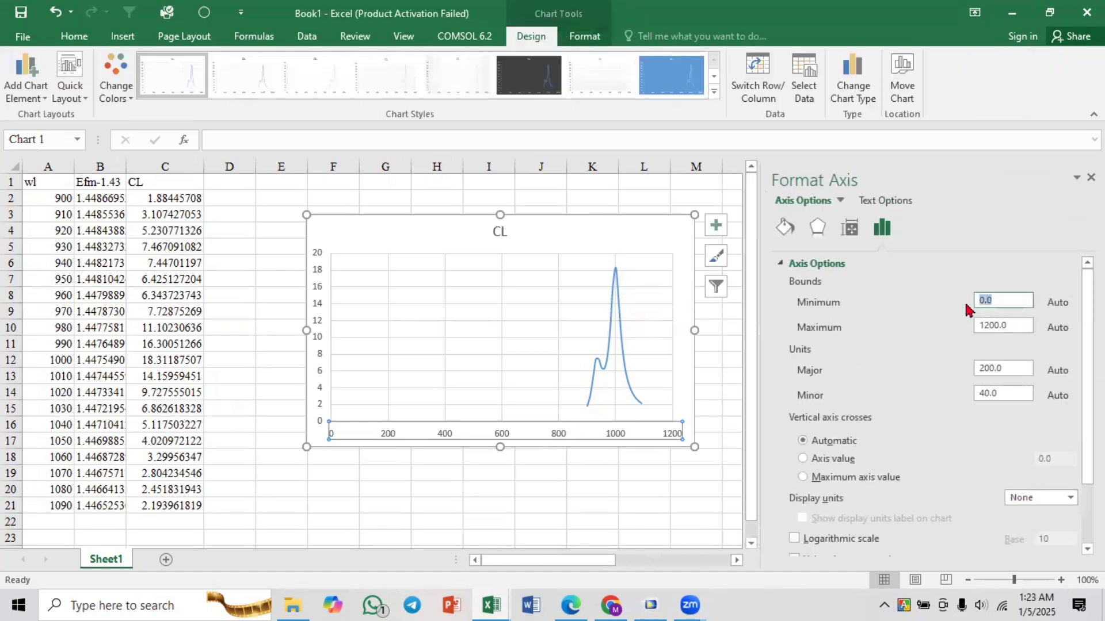
text(900)
click(1016, 328)
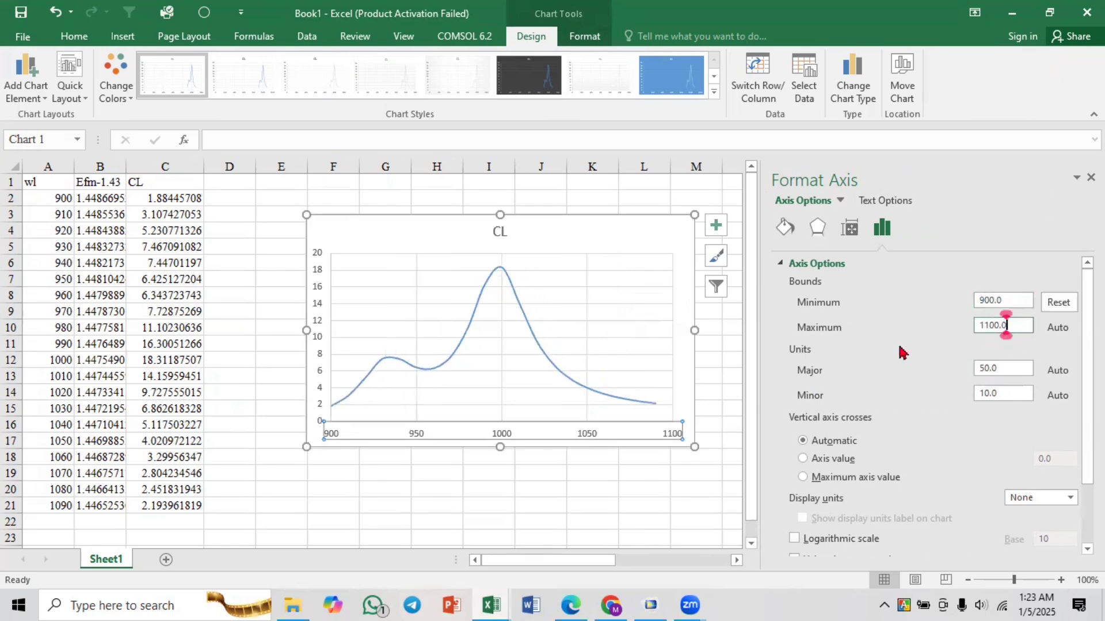
- Delete the chart's title and reposition the chart beside the data, starting at about column F, row 4
click(501, 233)
key(Delete)
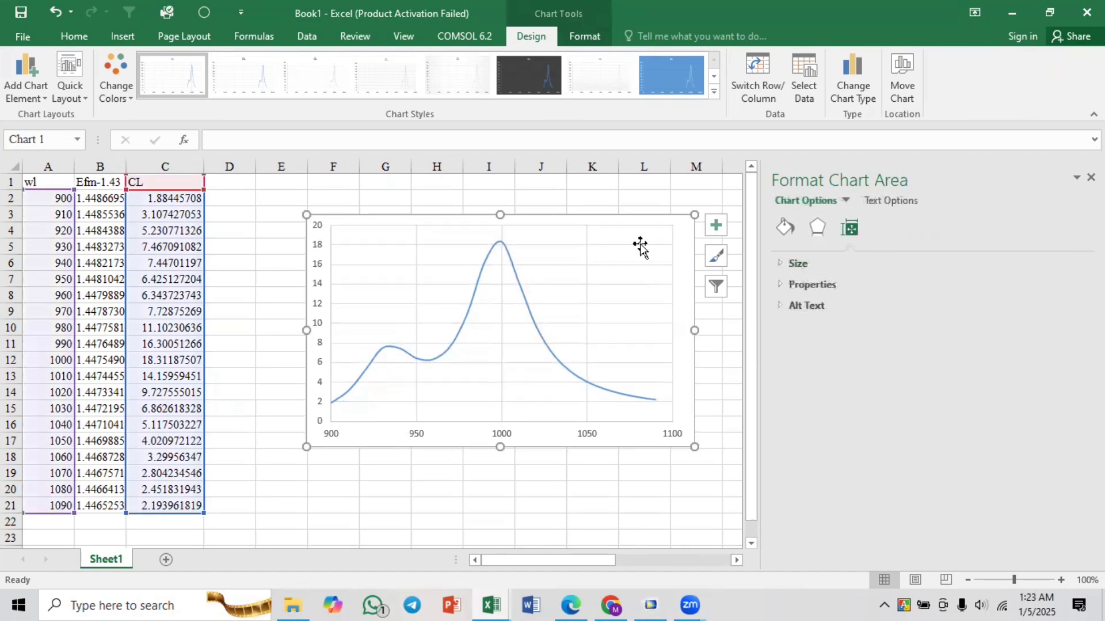
drag(639, 217, 567, 236)
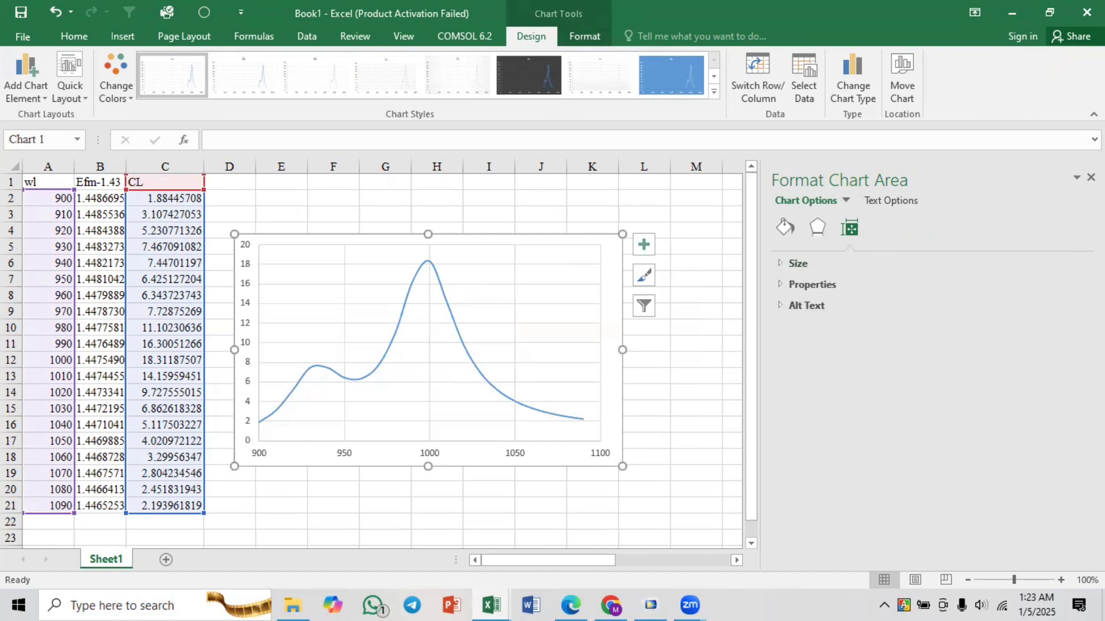
drag(580, 244, 675, 233)
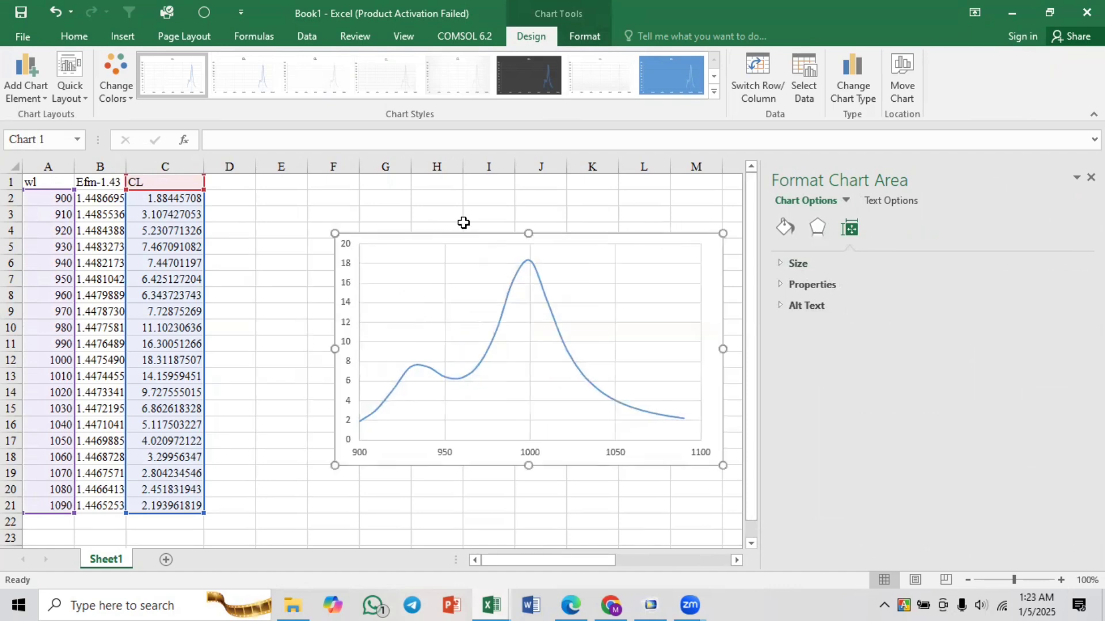
click(243, 185)
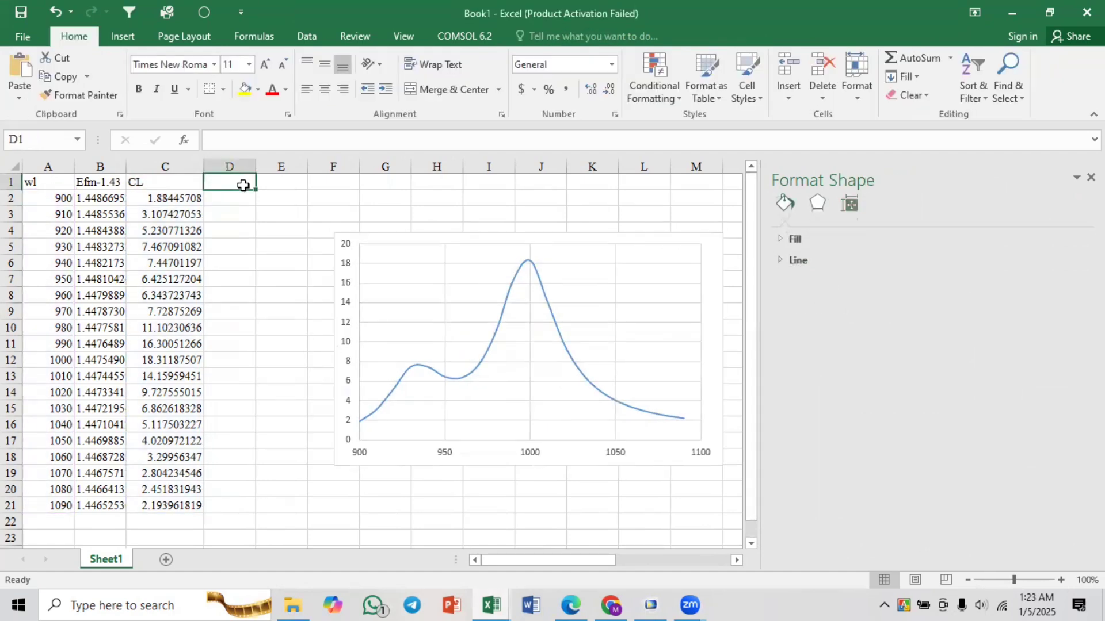
- Enter the header real_CM in cell D1, beside the CL column
text(rea)
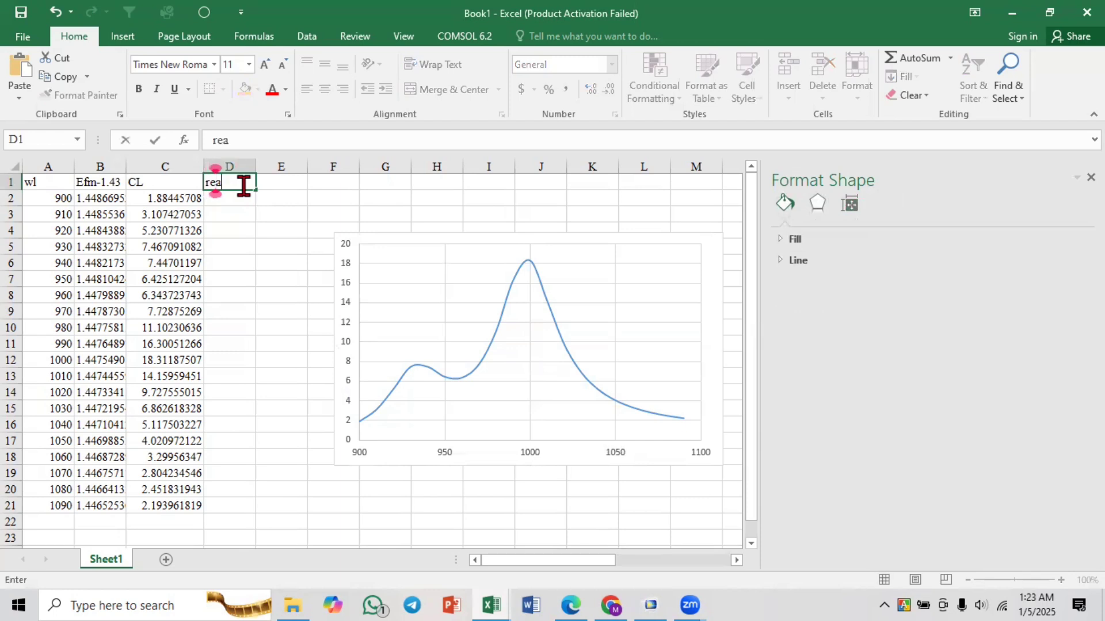
text(l_)
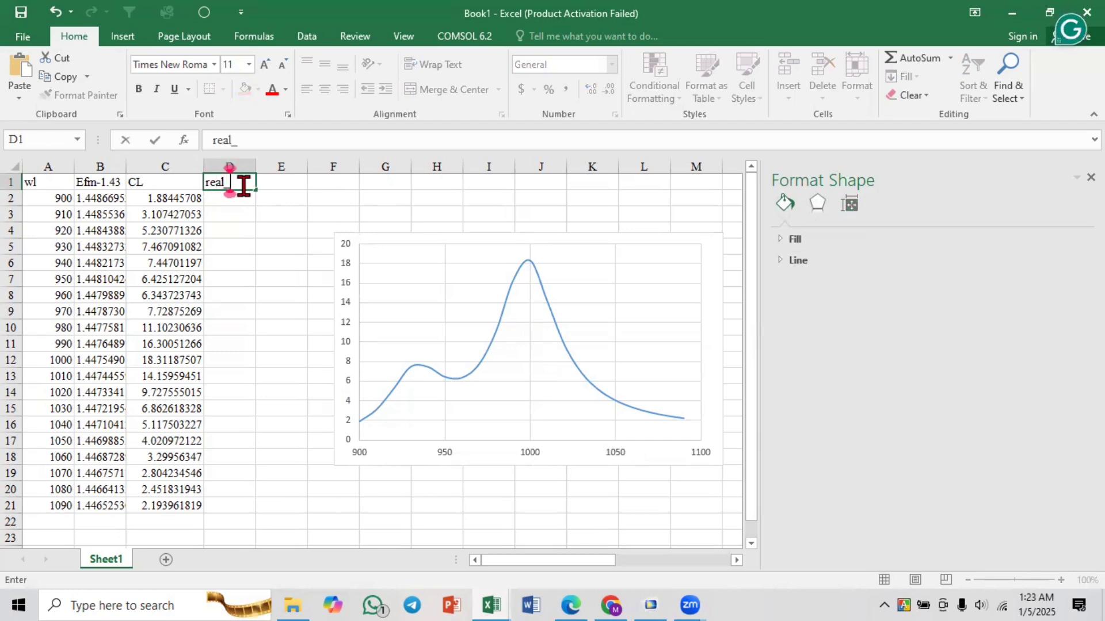
text(CM)
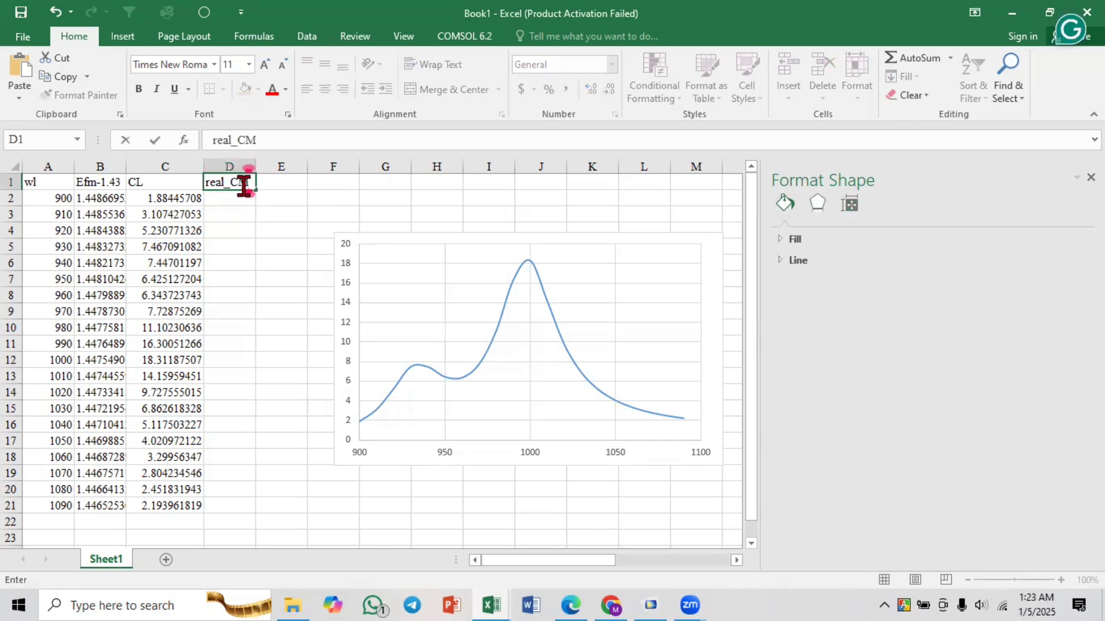
click(230, 205)
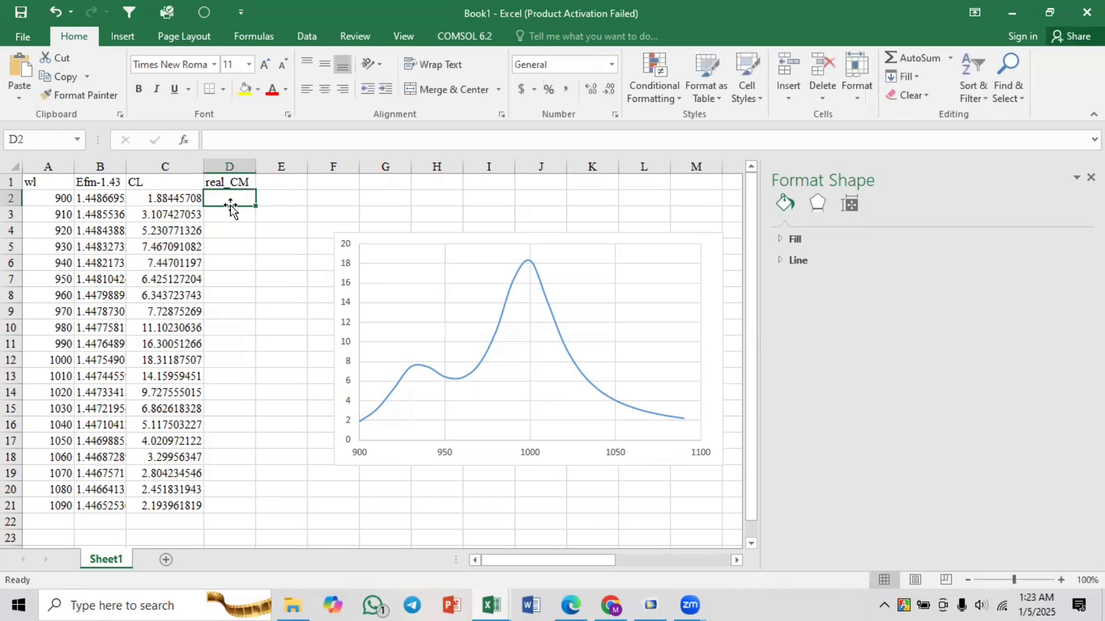
- Extract the real part of the mode indices with =IMREAL(B2) in D2 and fill the formula down to row 21
text(=)
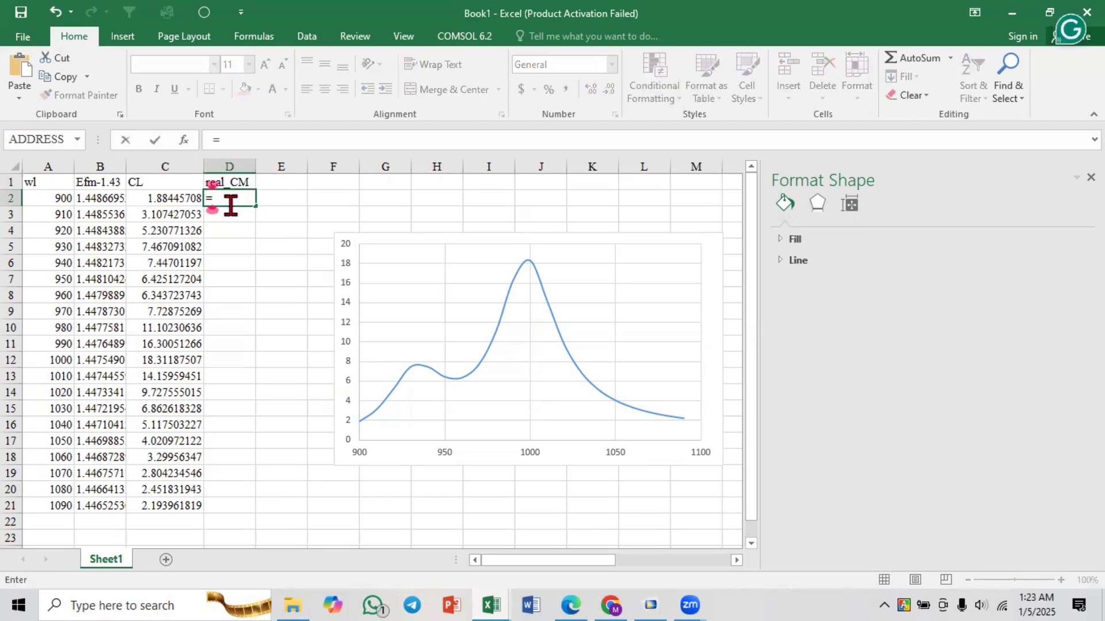
text(imre)
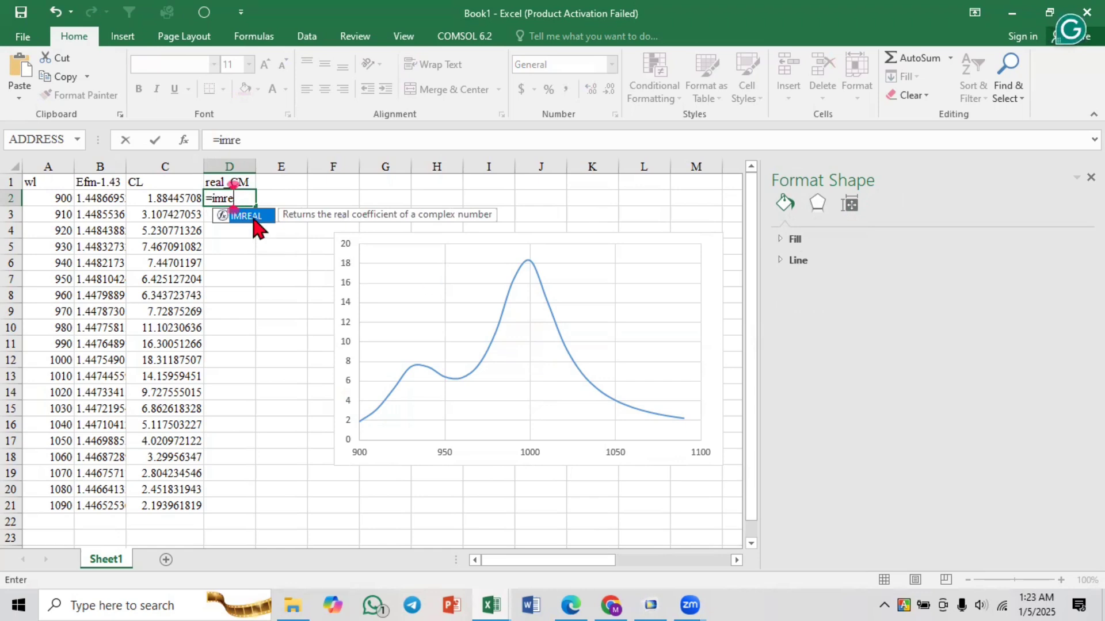
double_click(247, 216)
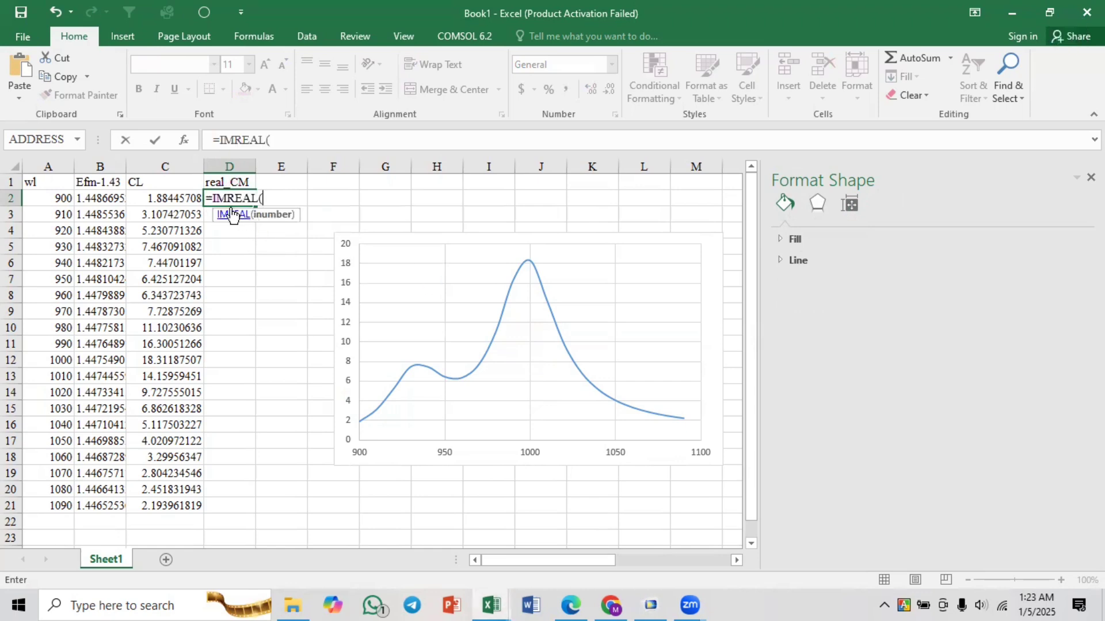
click(97, 199)
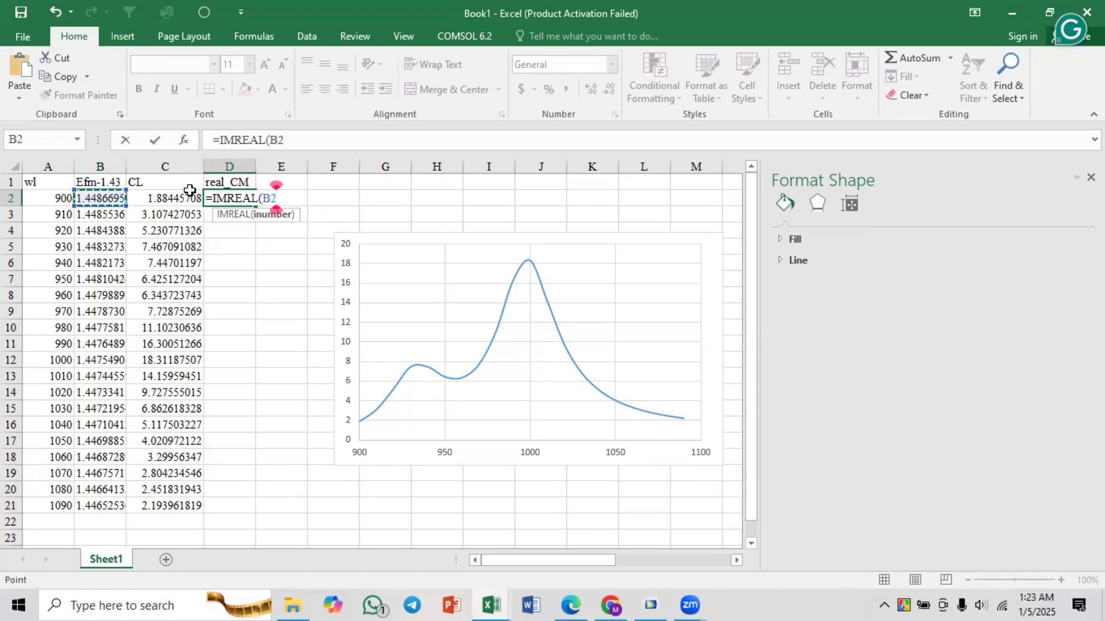
text())
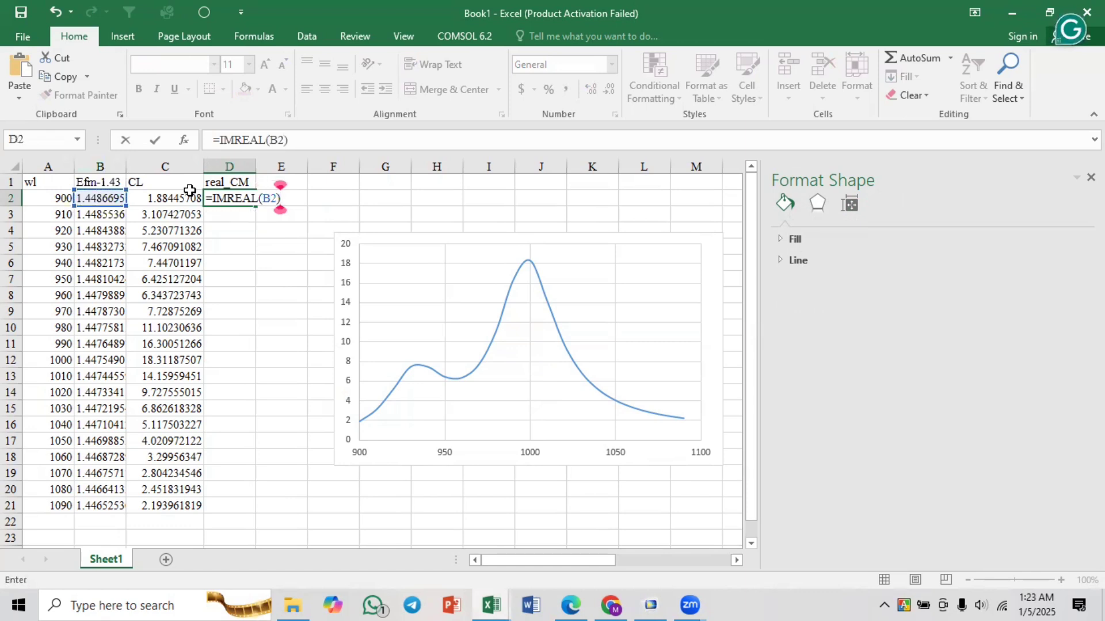
key(Return)
click(229, 196)
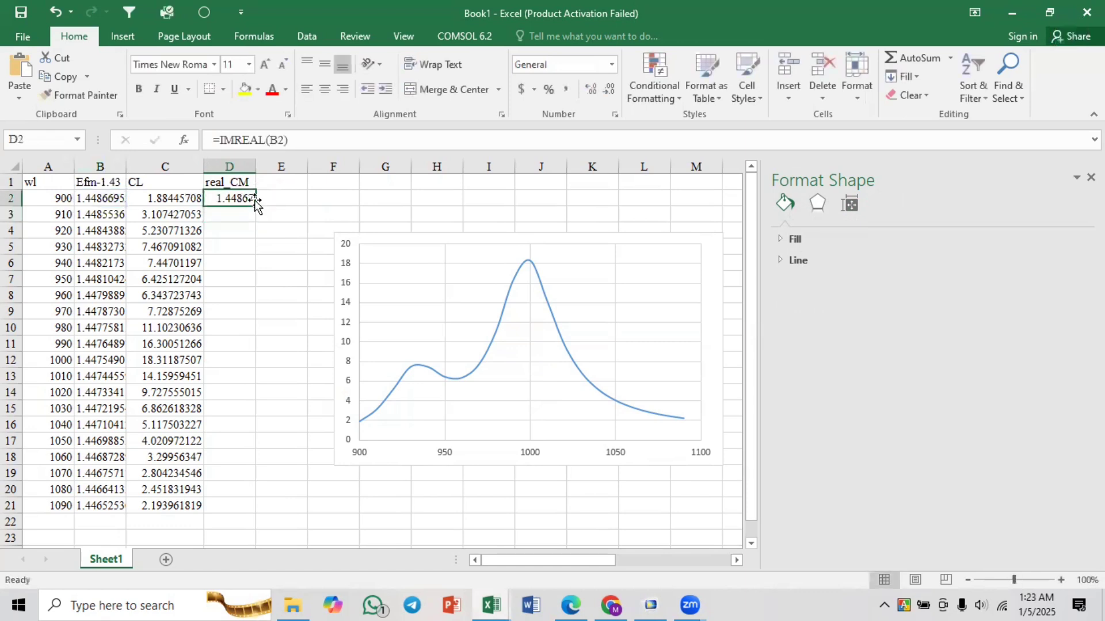
double_click(256, 206)
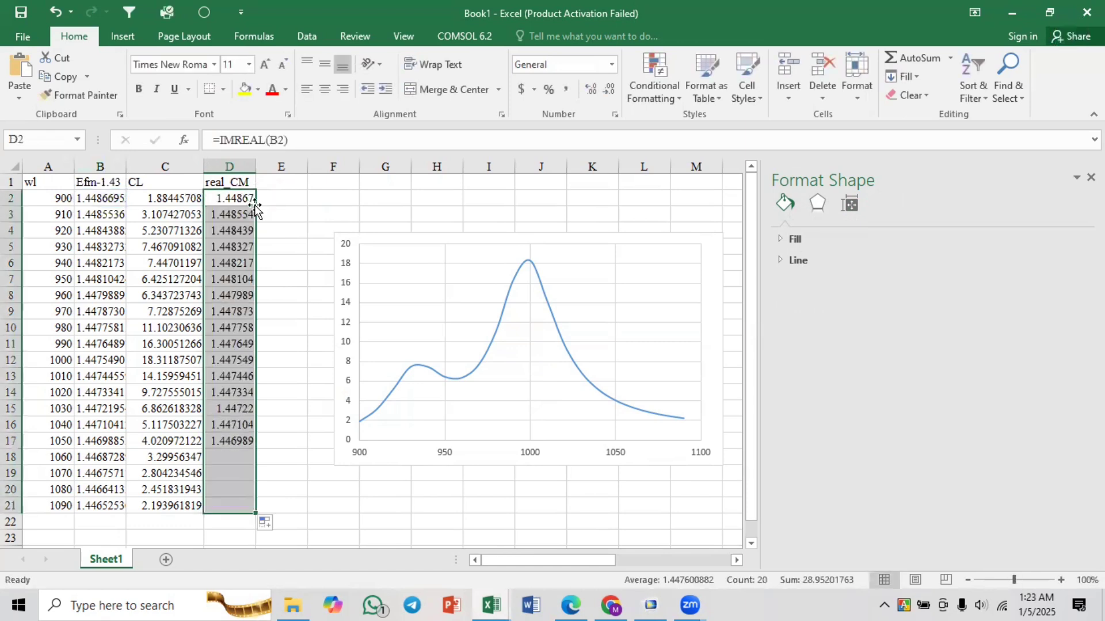
- Close the chart formatting options and add the real_CM column D to the CL chart's source data
click(405, 238)
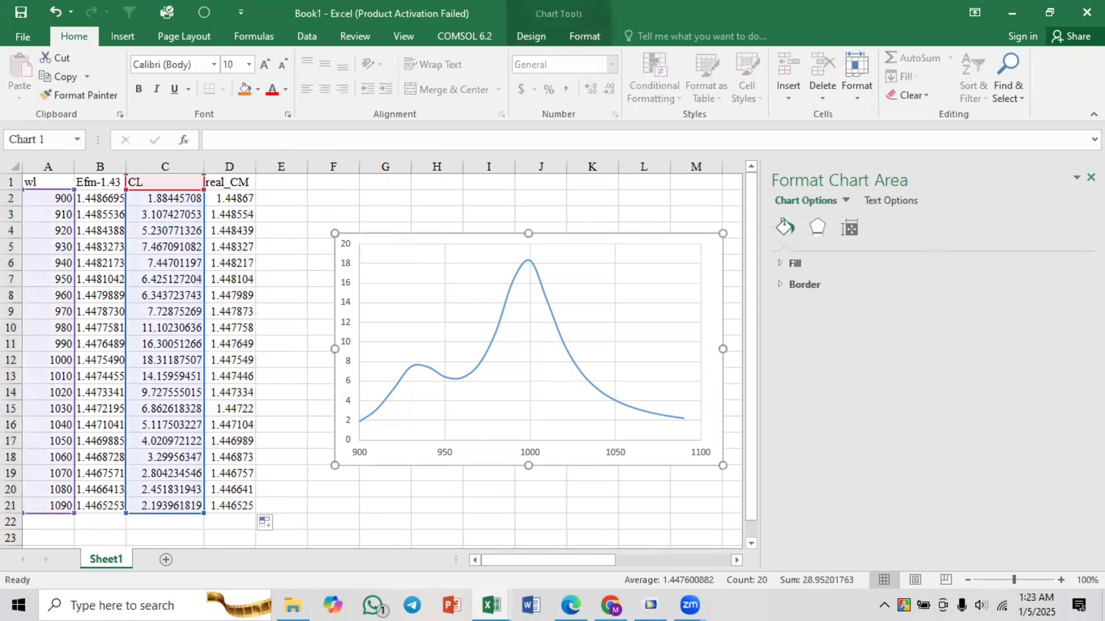
click(1091, 178)
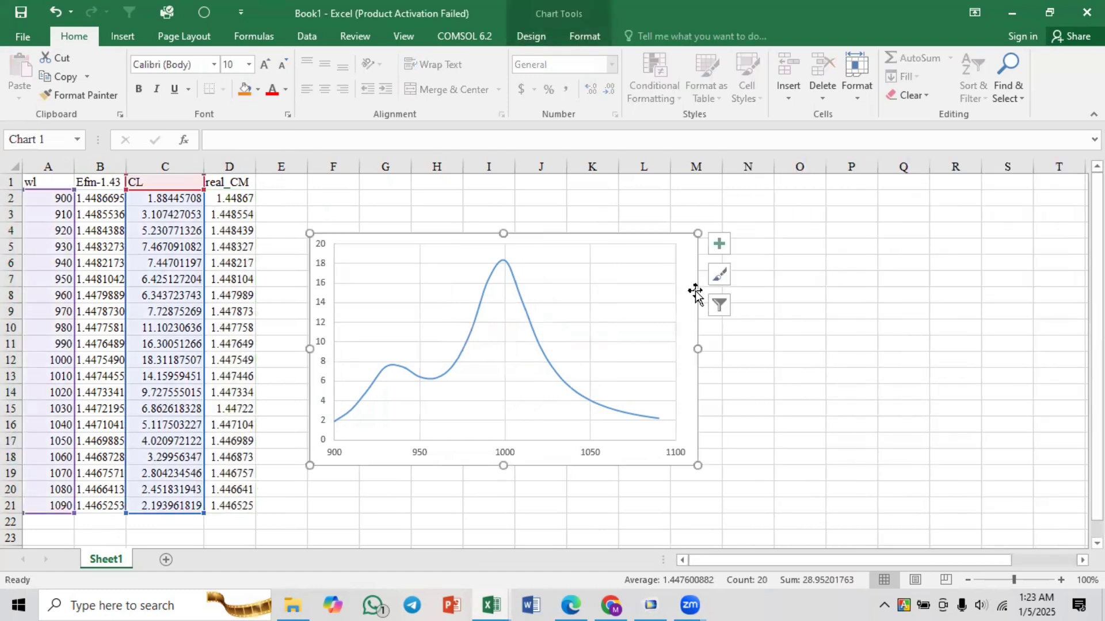
click(718, 305)
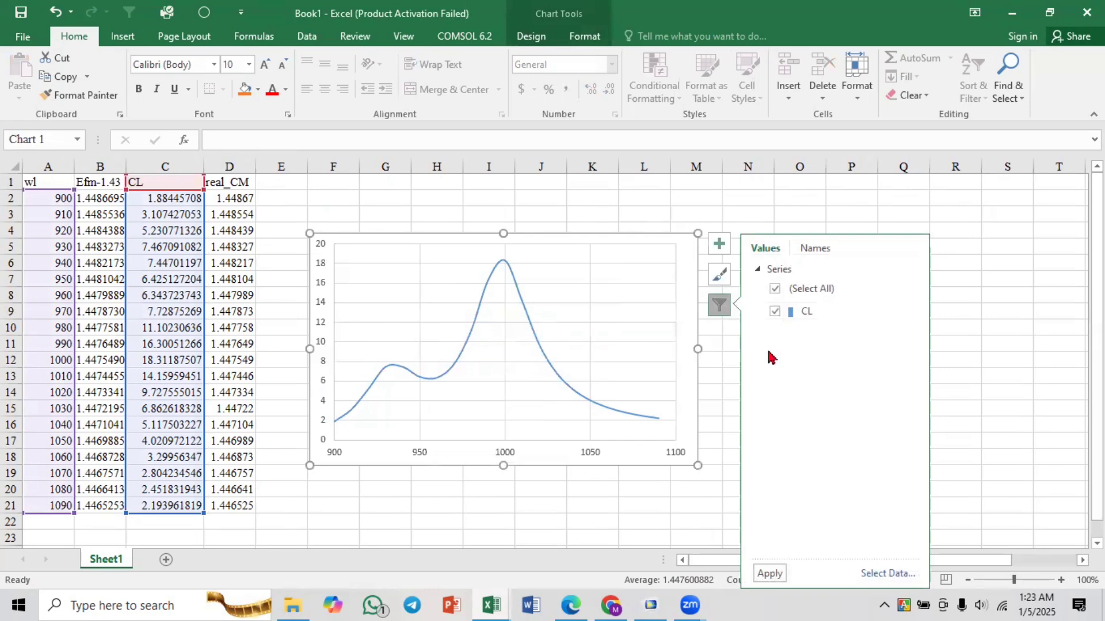
click(861, 572)
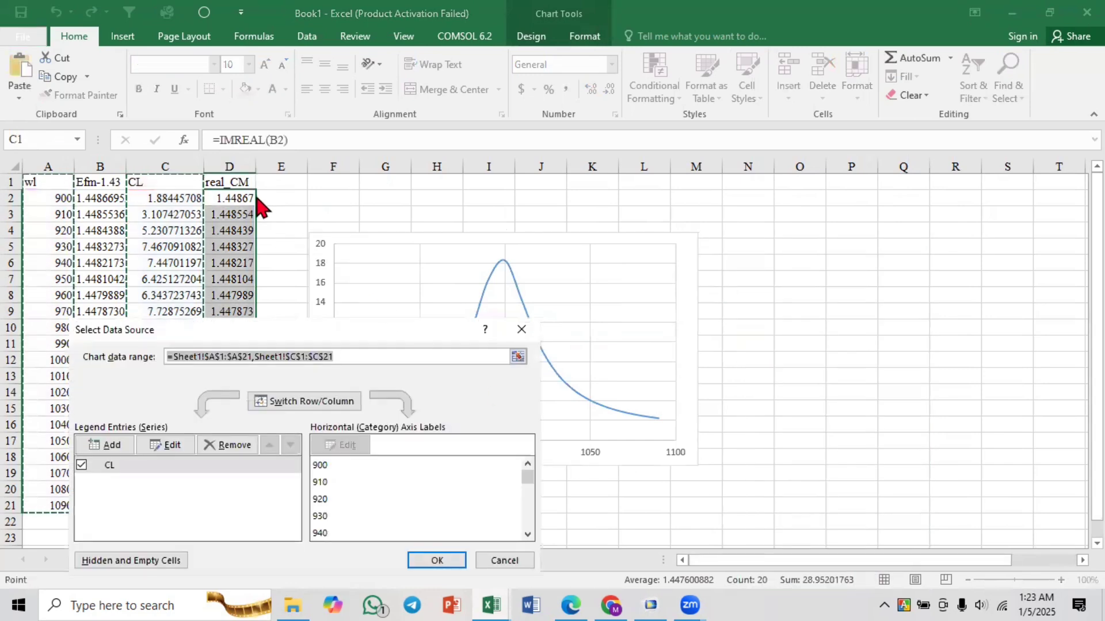
ctrl+click(233, 164)
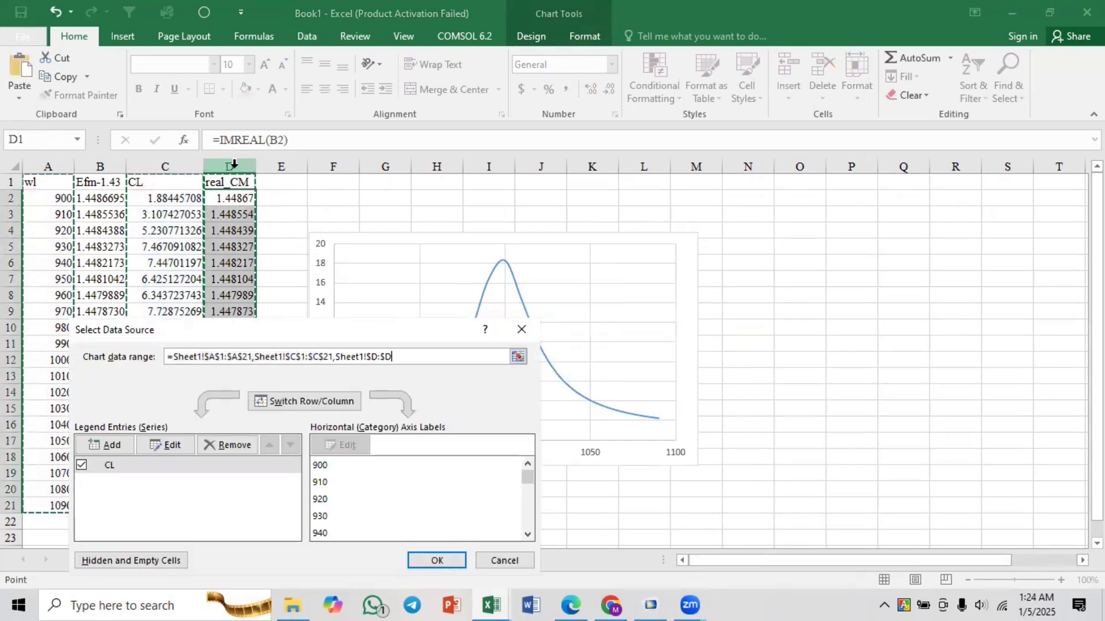
click(435, 560)
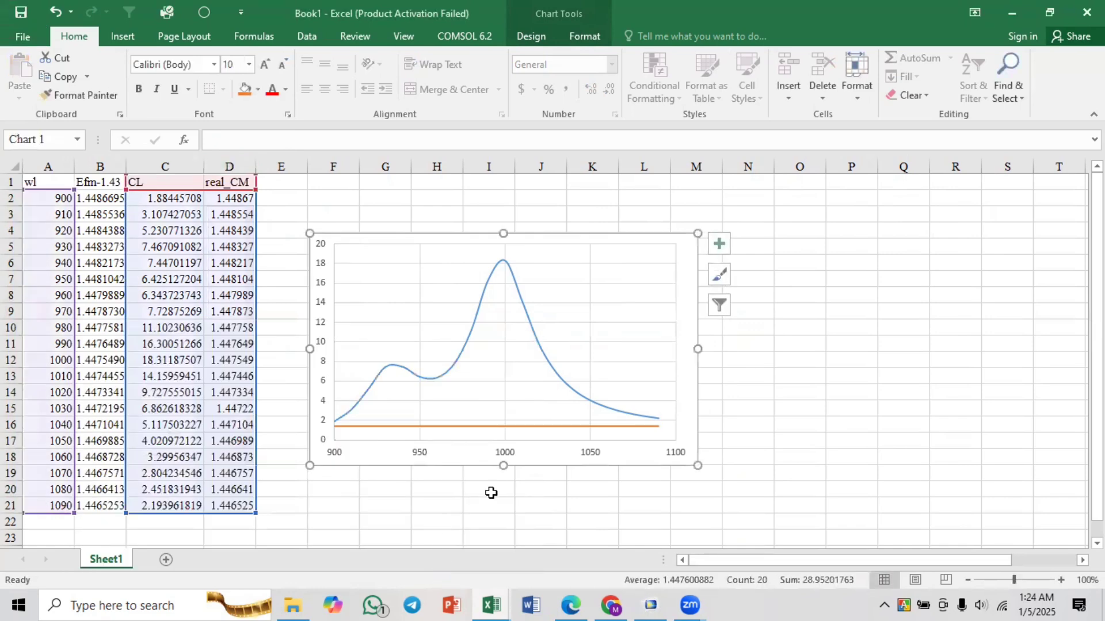
- Plot the chart's real_CM series on the secondary axis
click(490, 427)
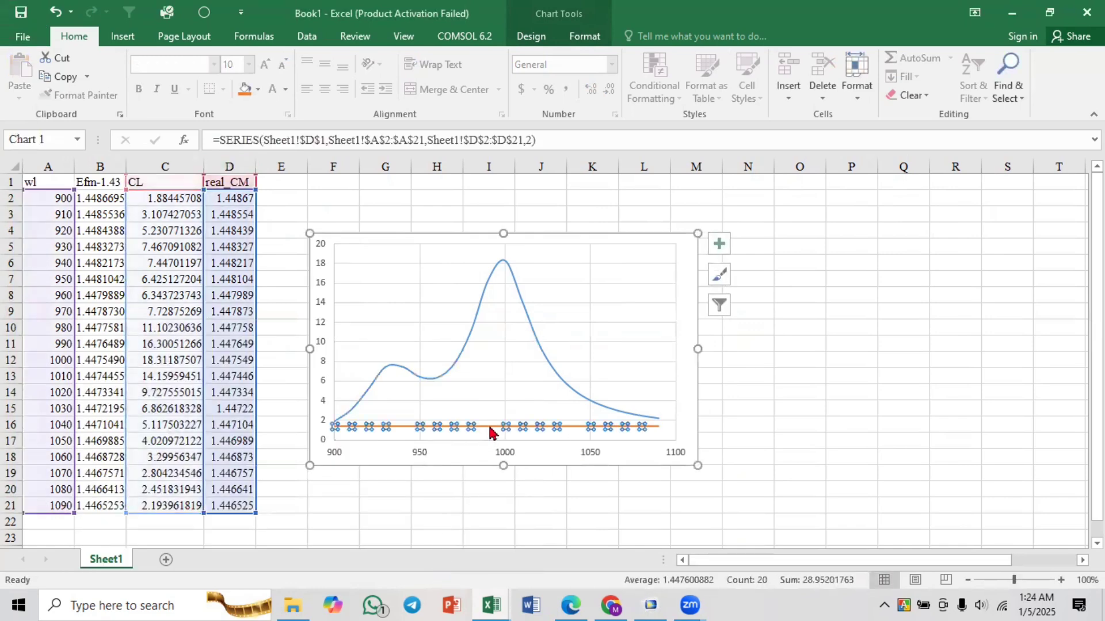
double_click(489, 427)
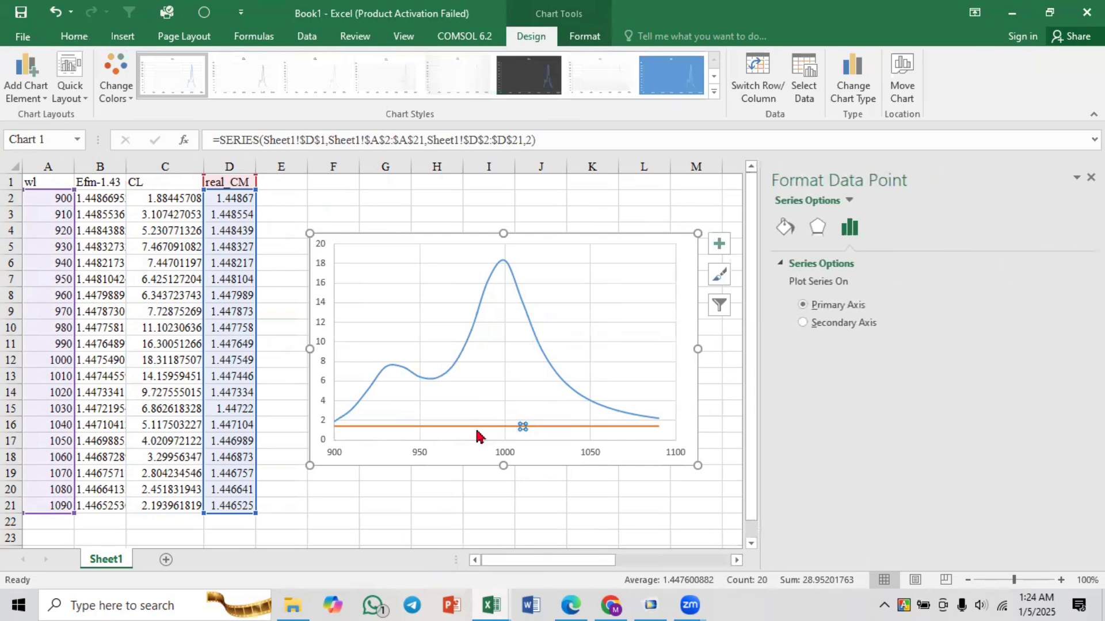
click(803, 323)
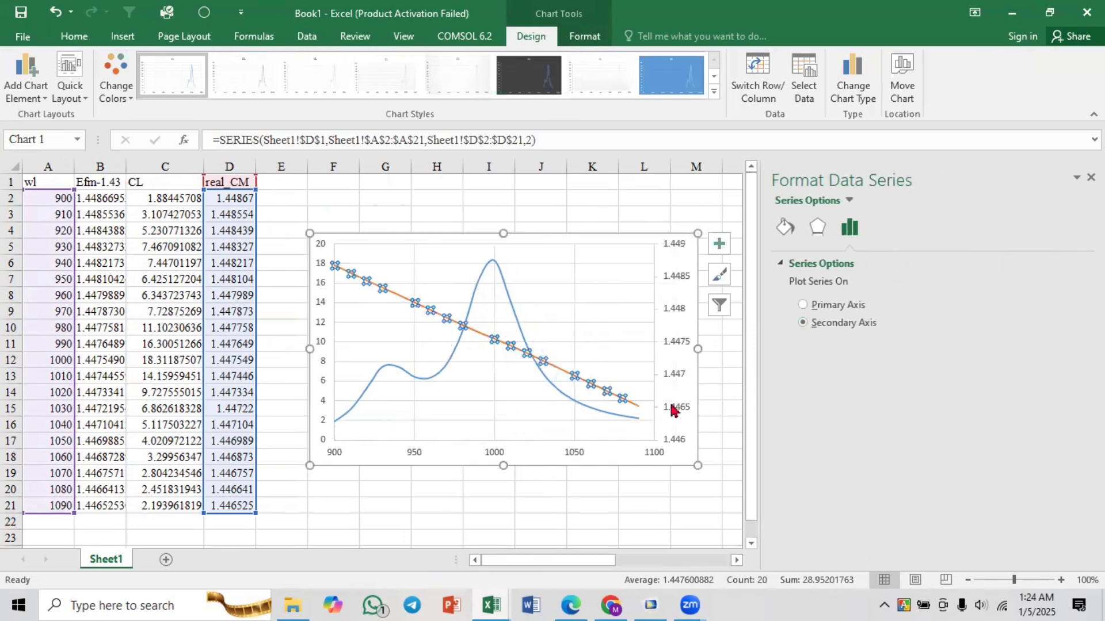
click(531, 507)
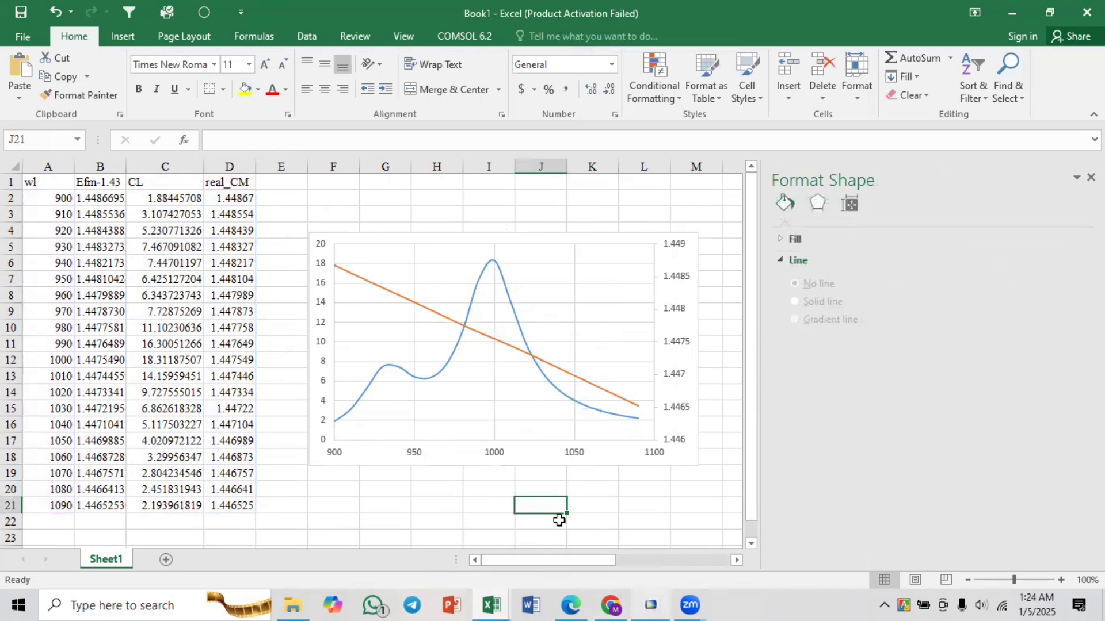
- Enter the header Real_SPP in cell E1, beside the real_CM column
click(285, 182)
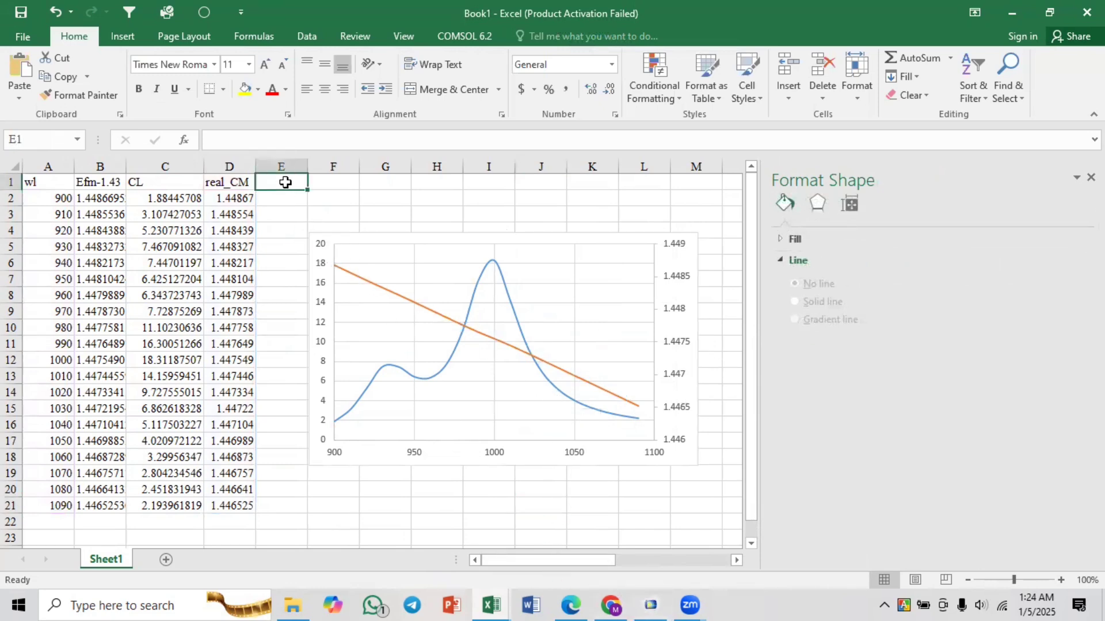
text(Real)
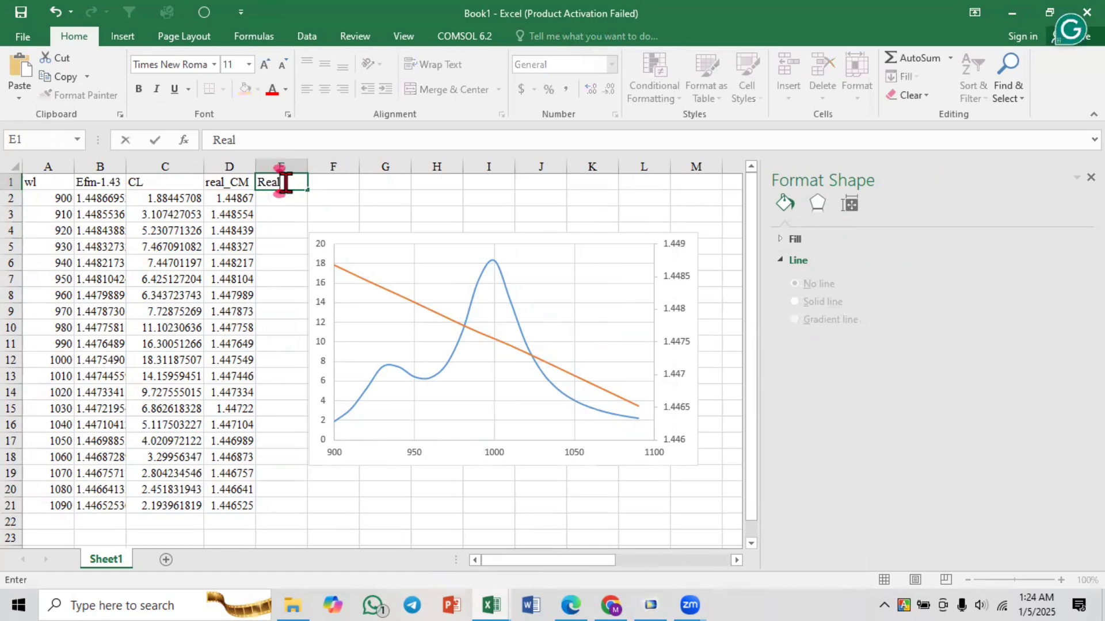
text(_SPP)
click(303, 201)
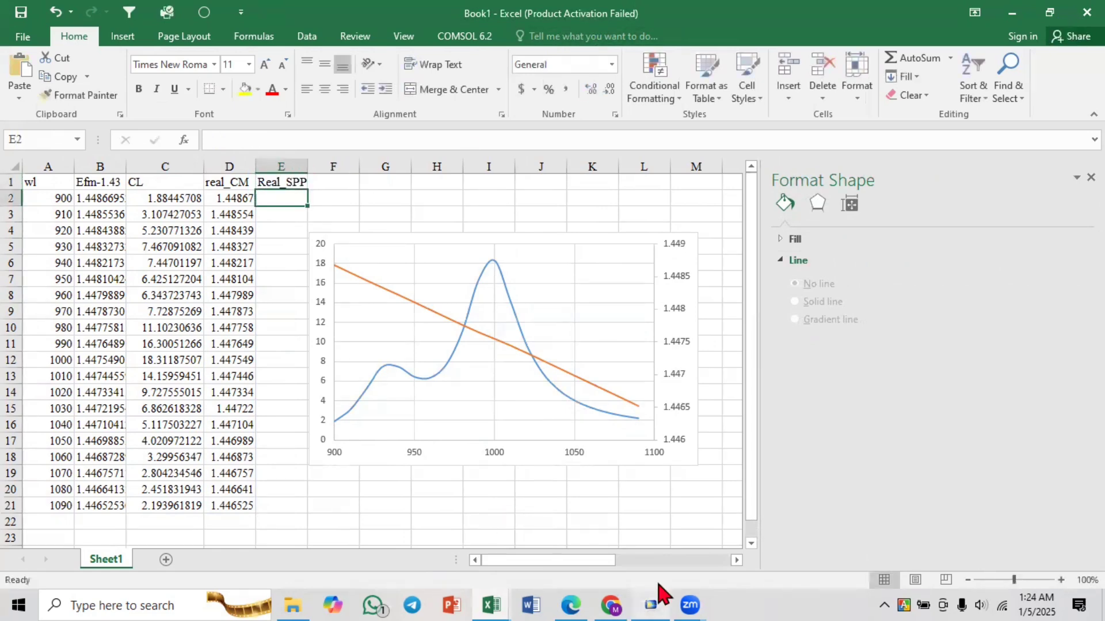
click(652, 604)
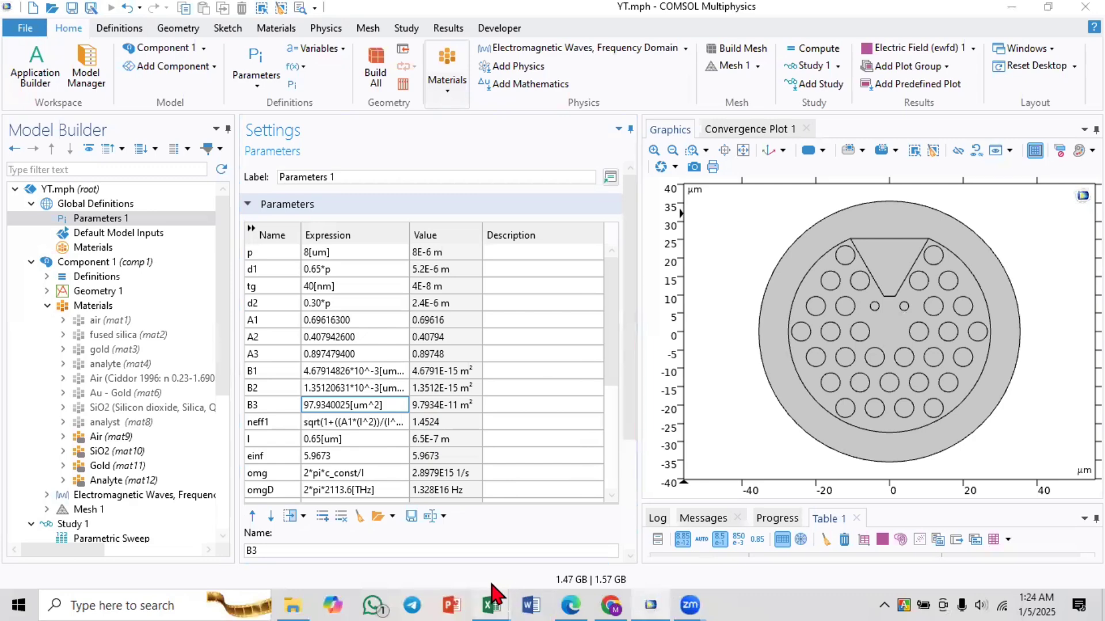
mouse_move(492, 598)
click(440, 553)
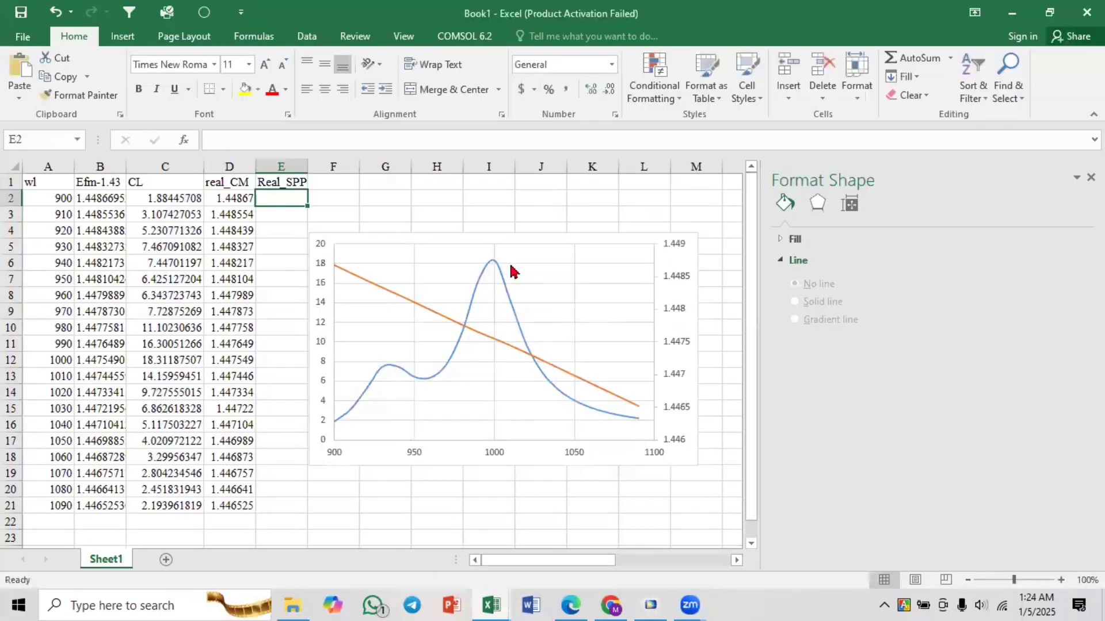
mouse_move(494, 265)
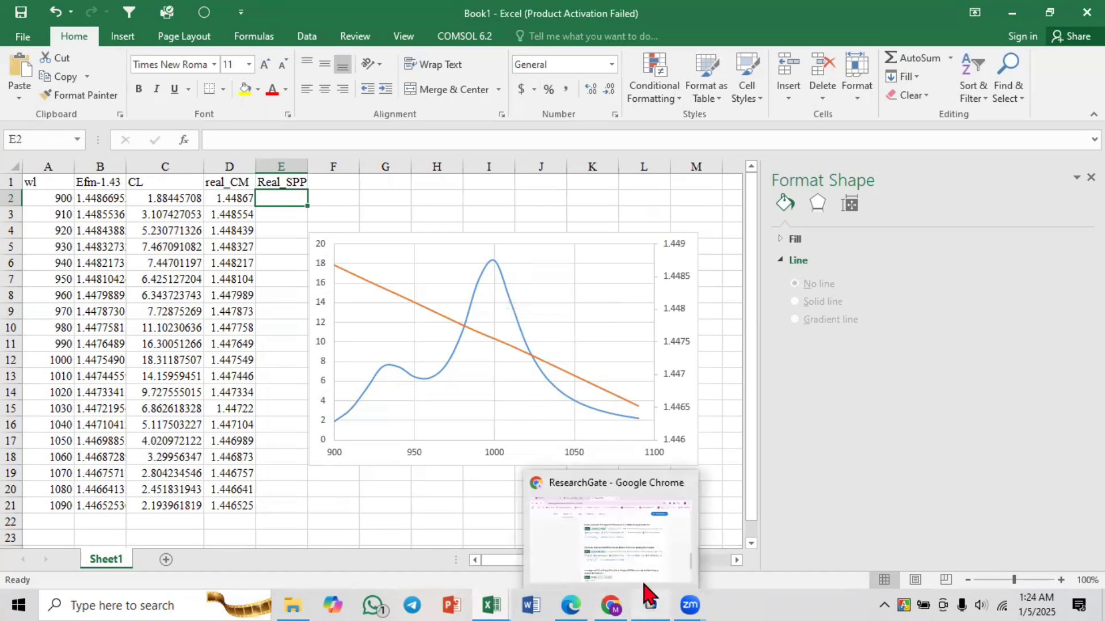
- Switch to Paper_1.pdf in Edge and check the peak wavelength listed for RI 1.42 in Table 1
mouse_move(644, 585)
click(570, 604)
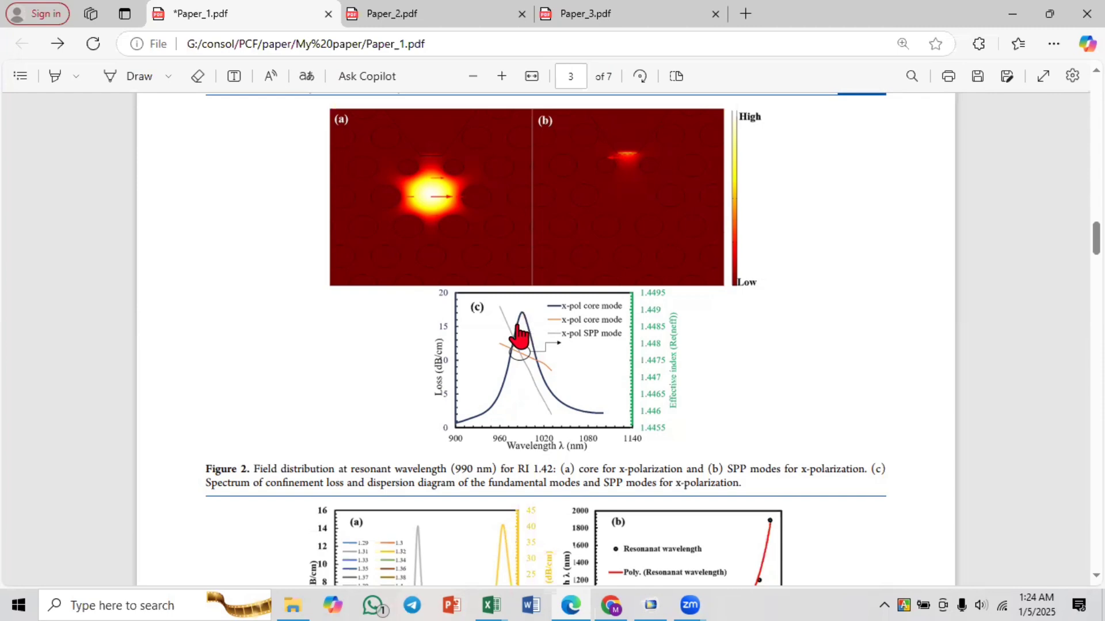
scroll(551, 455, down, 15)
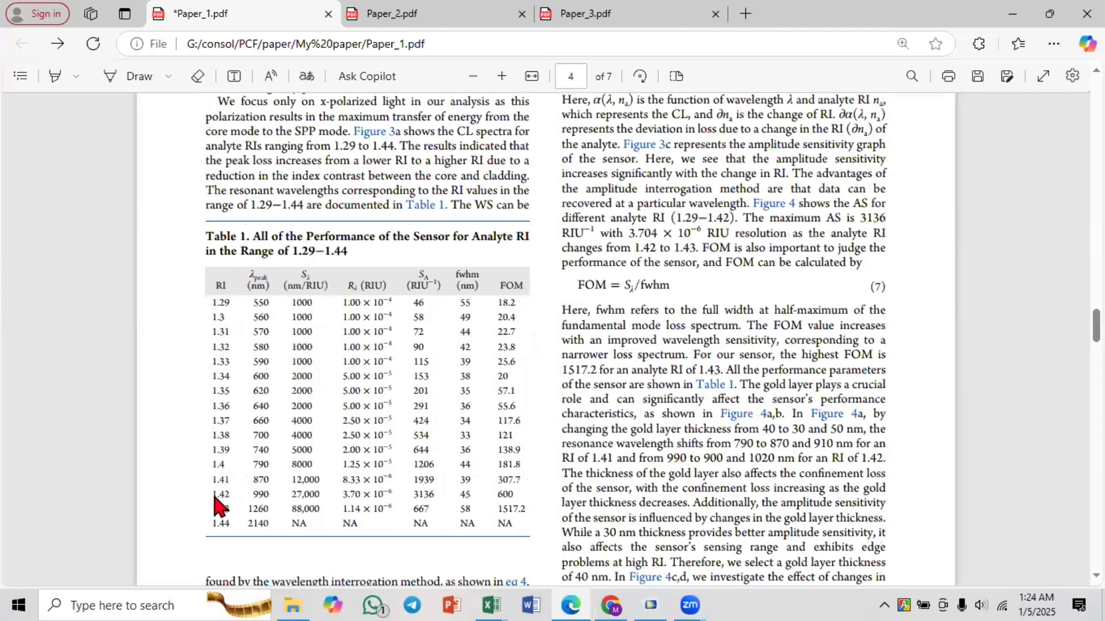
drag(212, 494, 267, 496)
click(268, 495)
- Switch to COMSOL and look over the study and derived-value nodes in YT.mph's model tree, glancing back at Table 1 in Paper_1.pdf
click(665, 603)
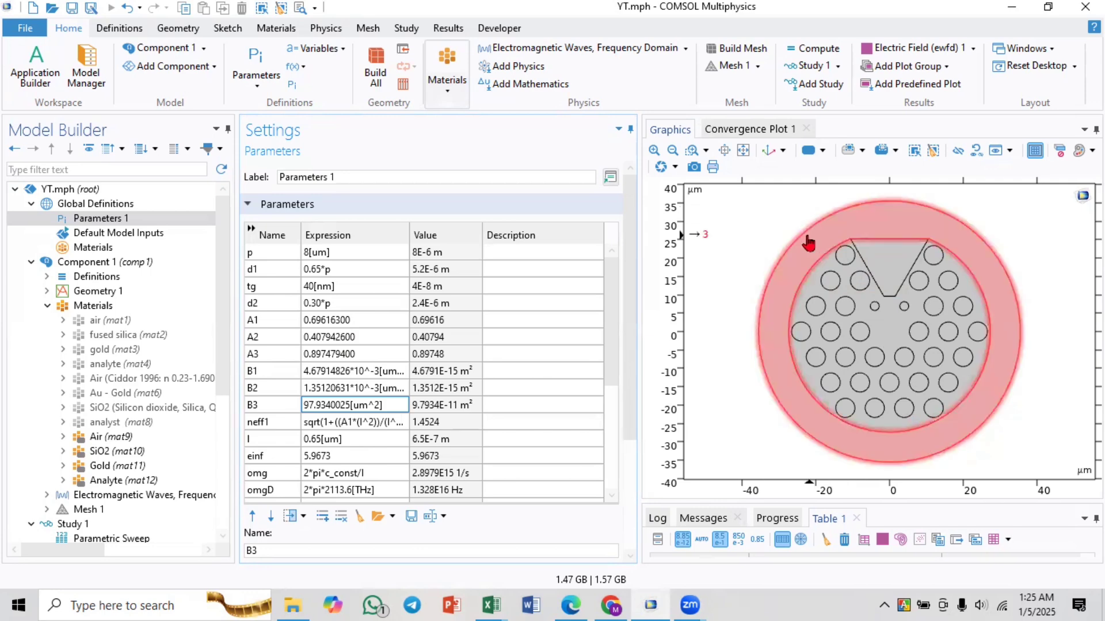
scroll(63, 477, down, 4)
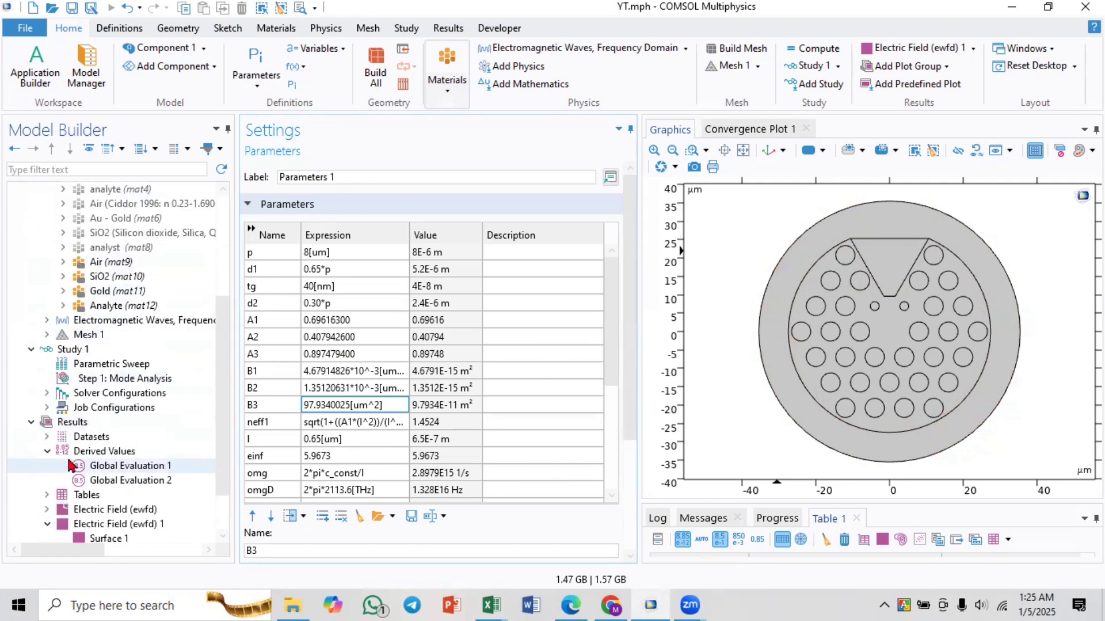
scroll(79, 403, down, 1)
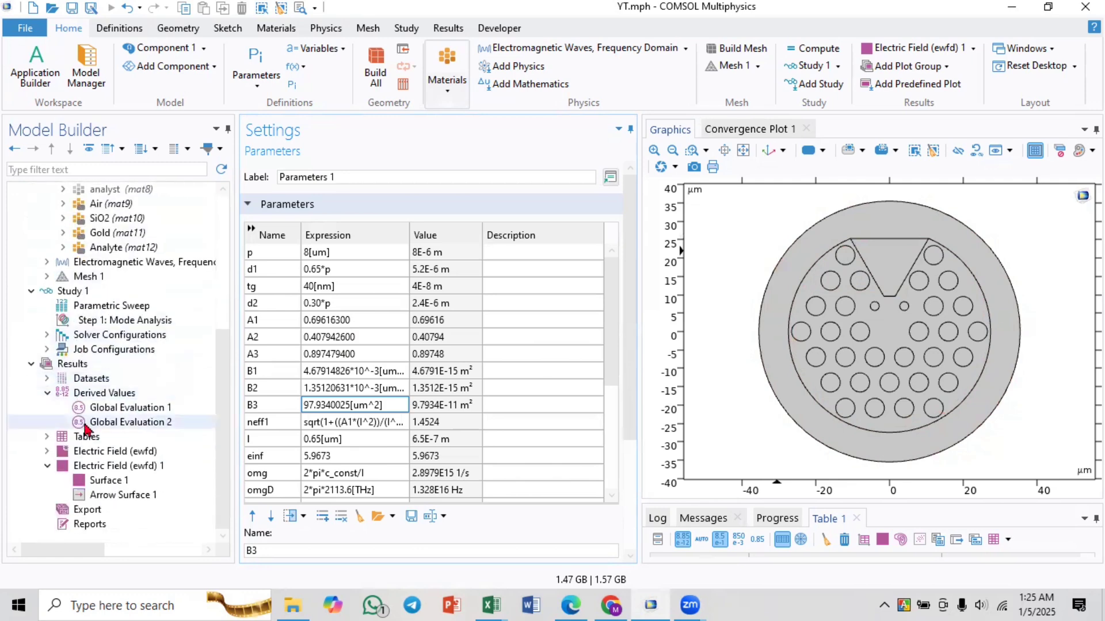
scroll(86, 429, up, 2)
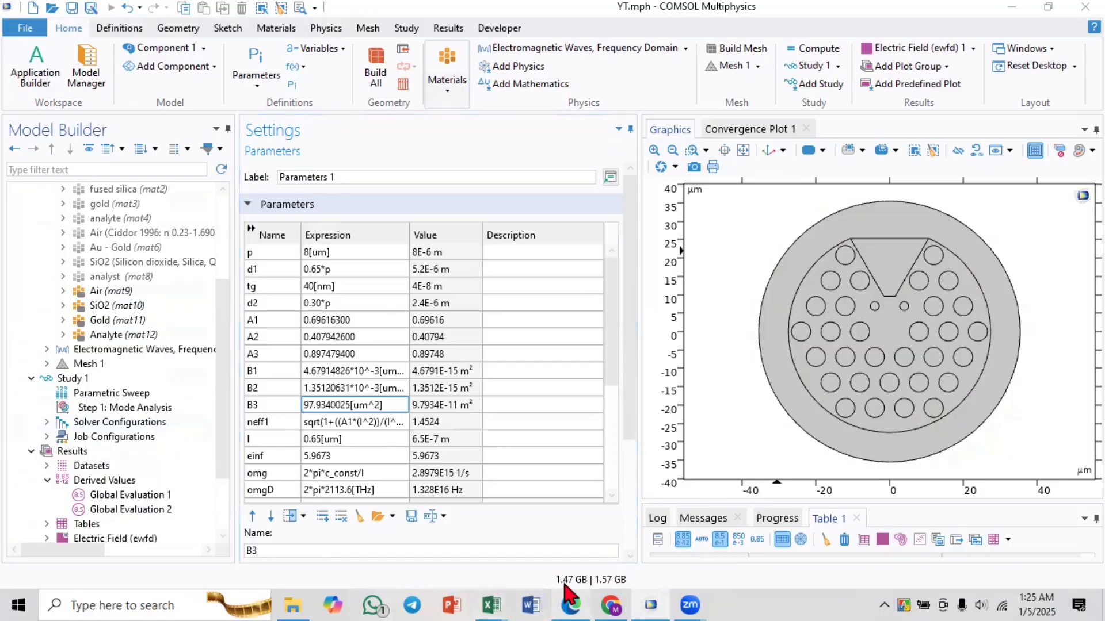
click(571, 605)
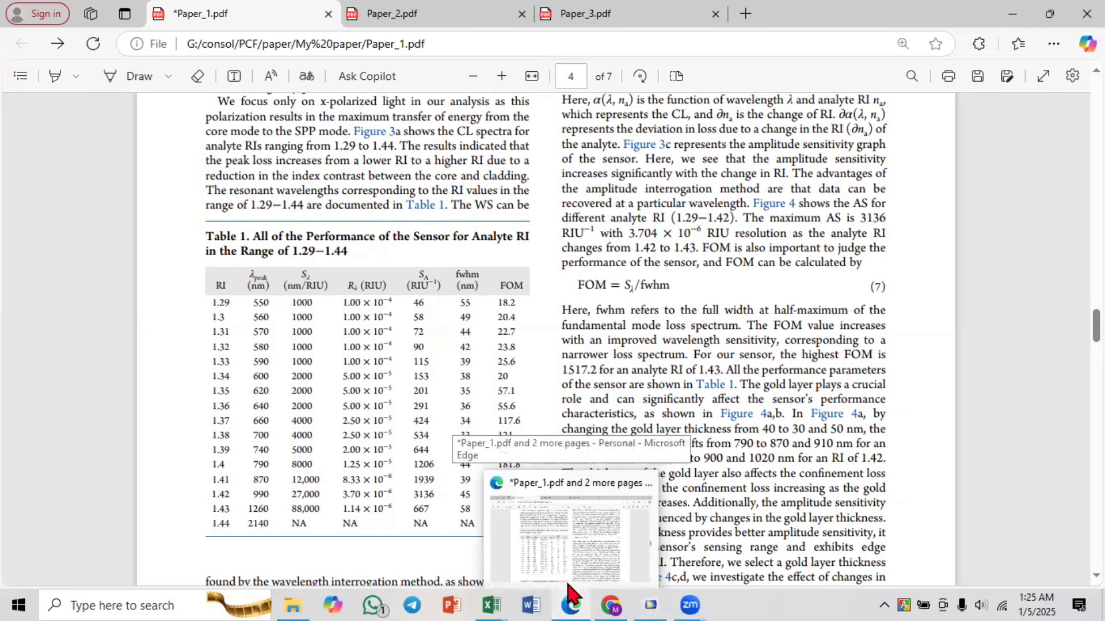
click(571, 604)
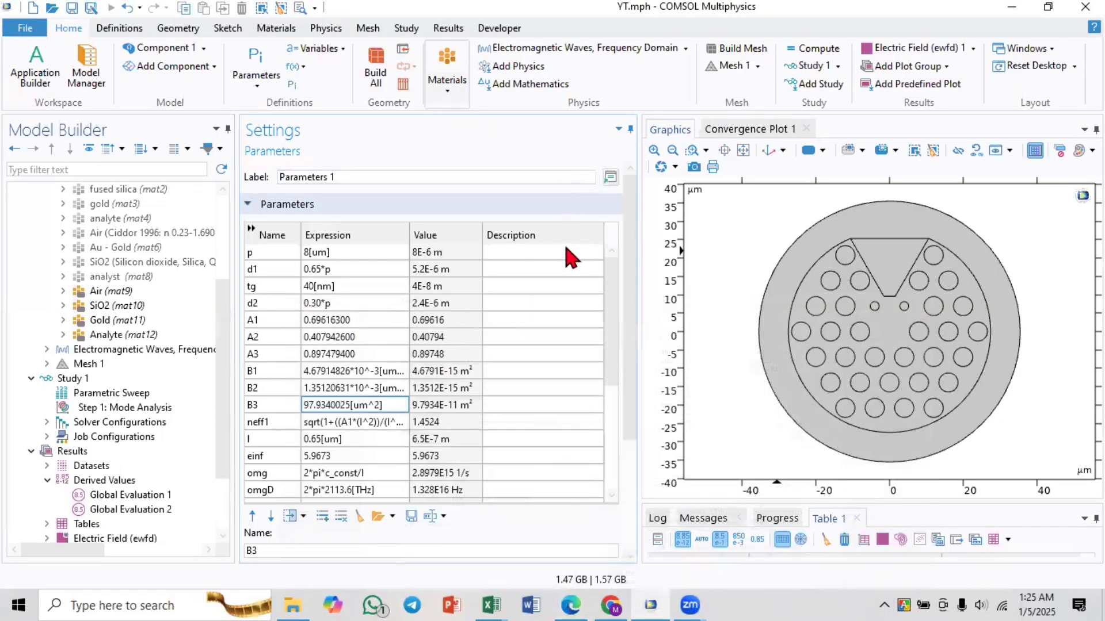
- Return to Paper_1.pdf in Edge and highlight the peak wavelength given for RI 1.42 in Table 1
scroll(104, 438, down, 1)
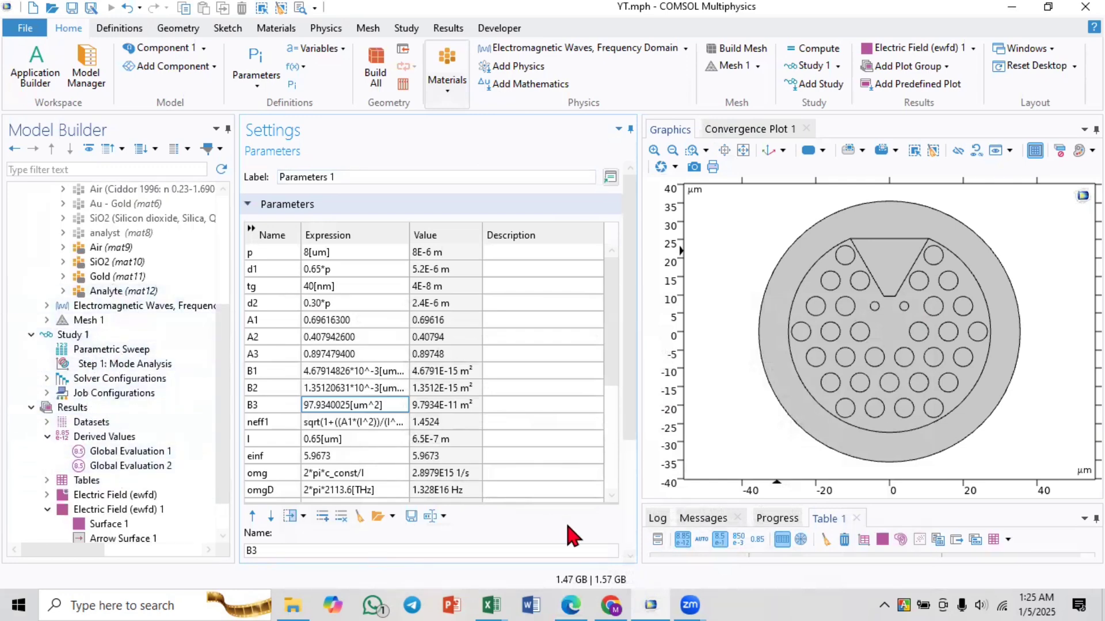
click(569, 604)
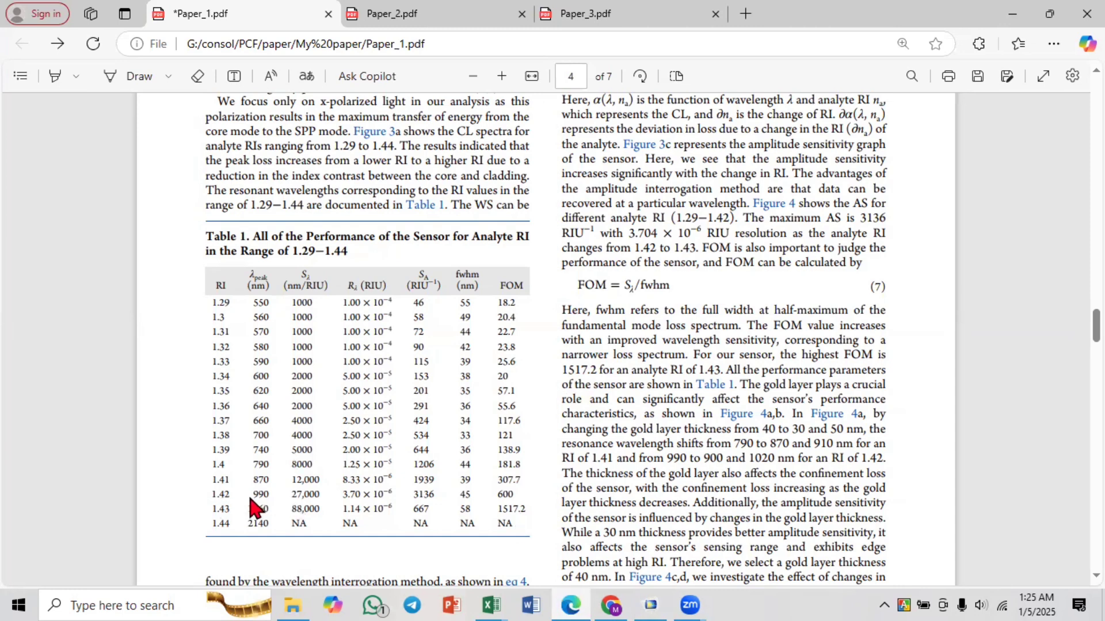
drag(255, 499, 264, 500)
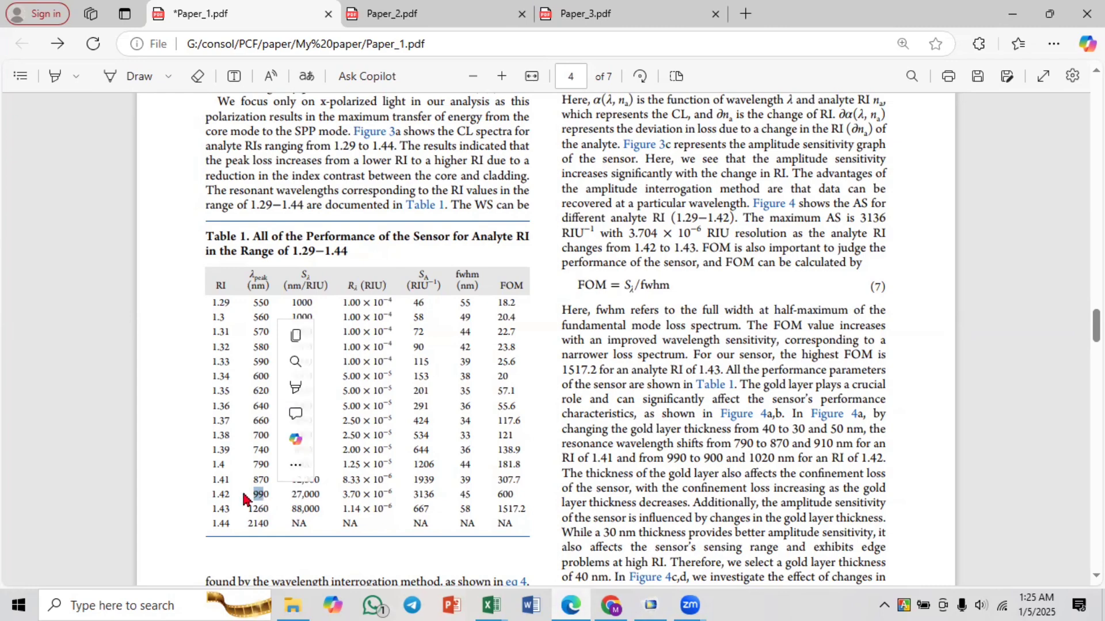
- Switch back to COMSOL and plot Electric Field (ewfd) 1 for the parameter value 1E-6
click(584, 602)
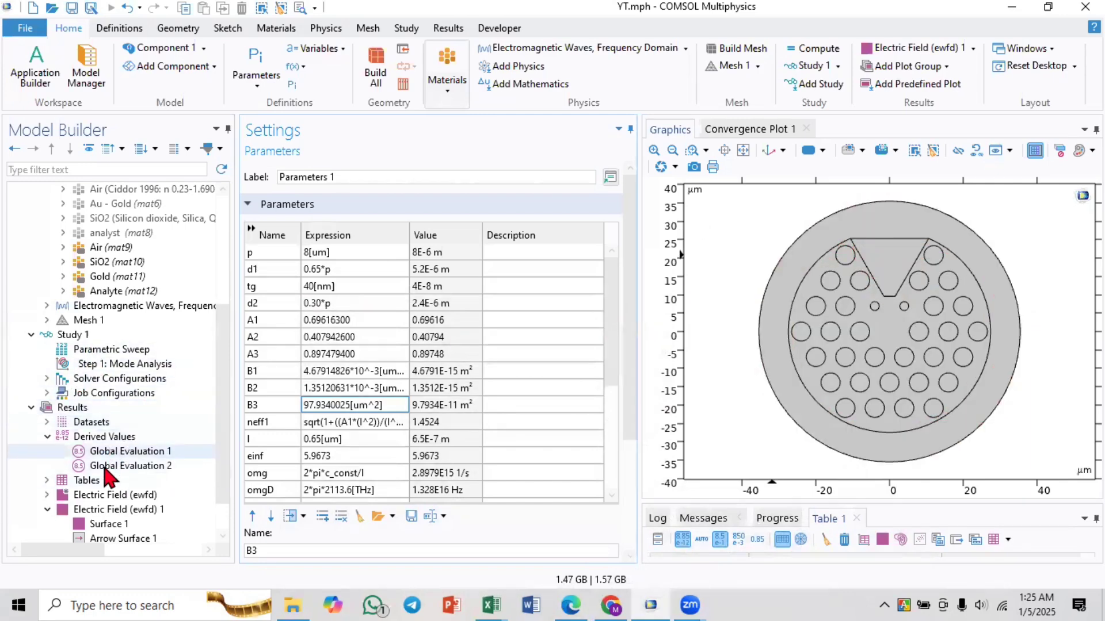
click(106, 509)
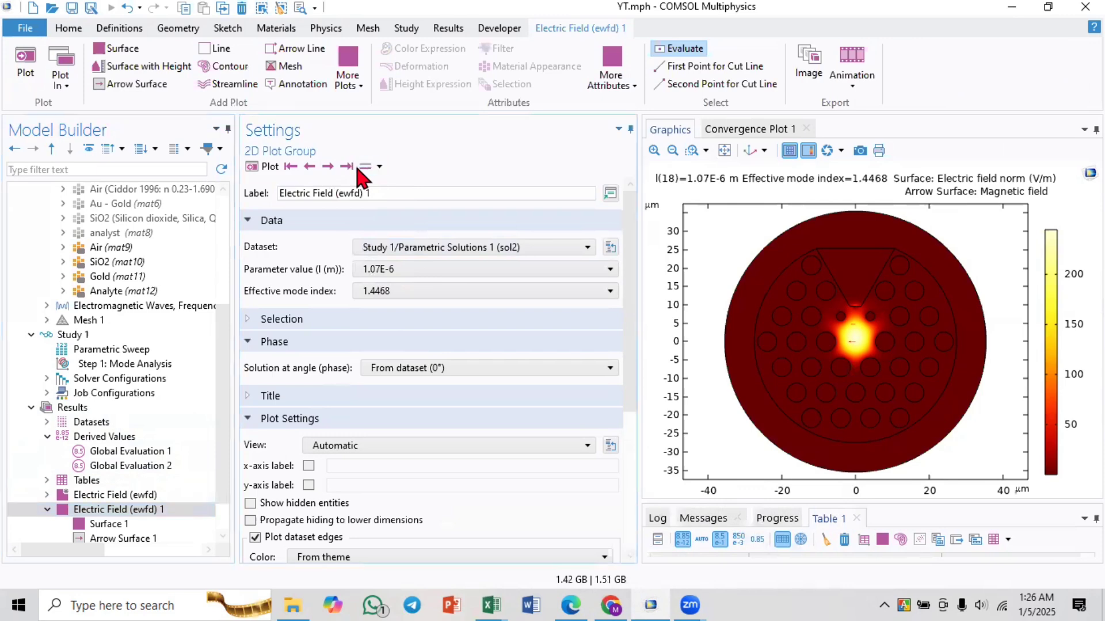
click(375, 270)
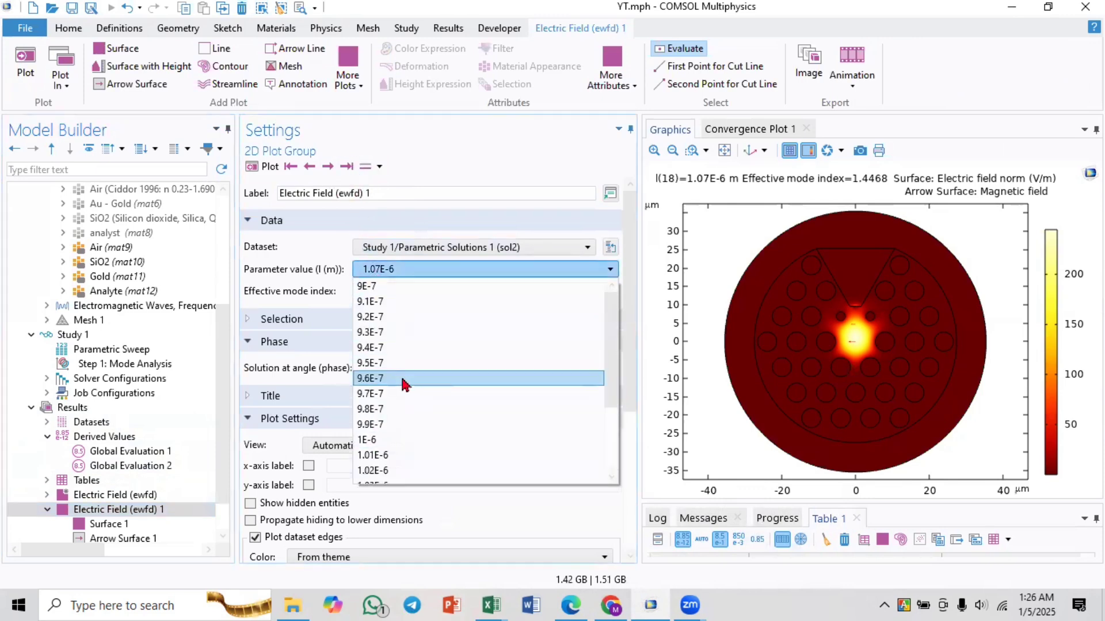
click(388, 443)
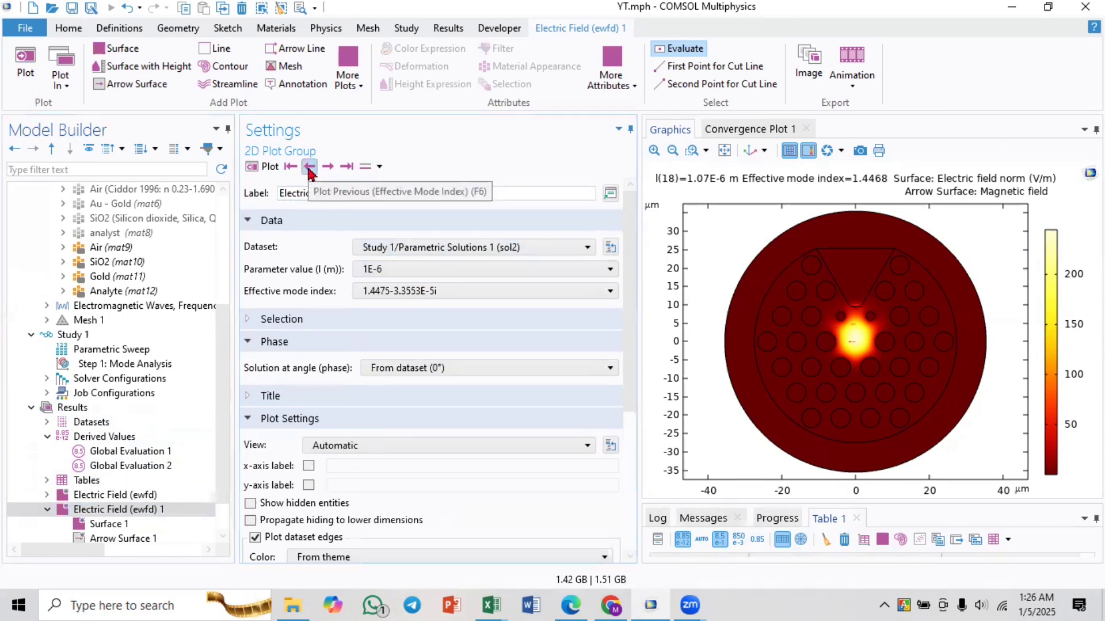
click(260, 166)
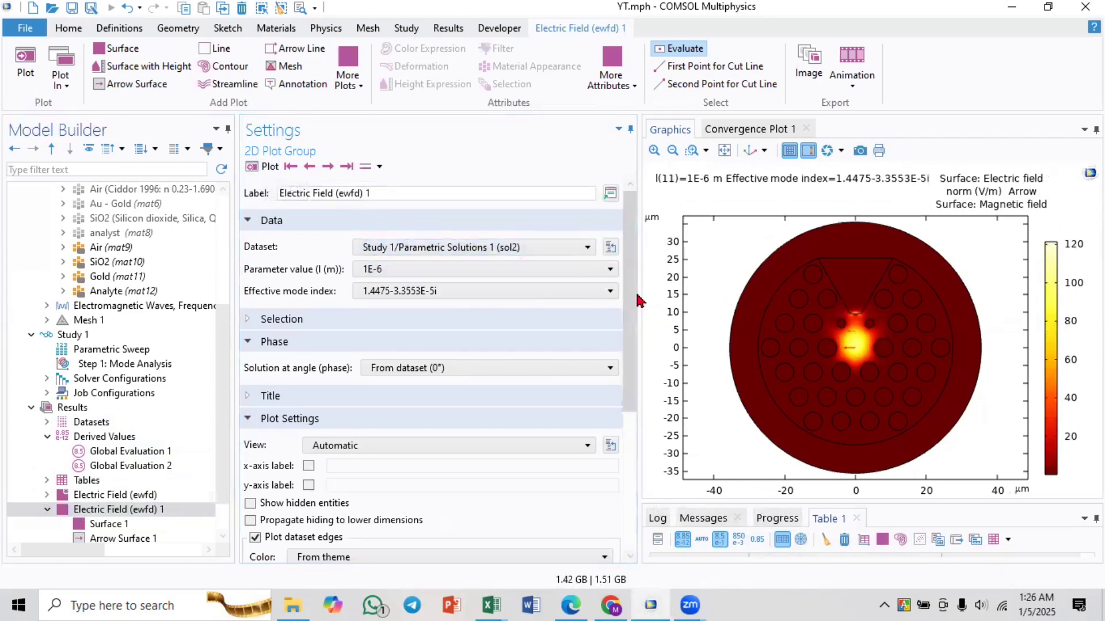
drag(641, 299, 600, 299)
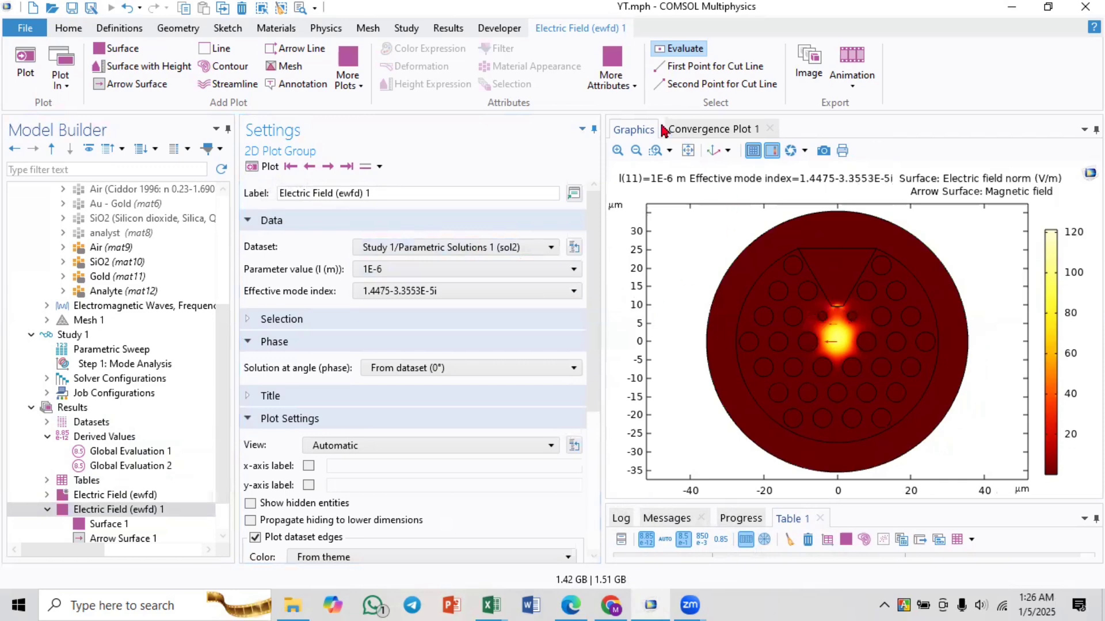
click(654, 151)
drag(794, 279, 885, 397)
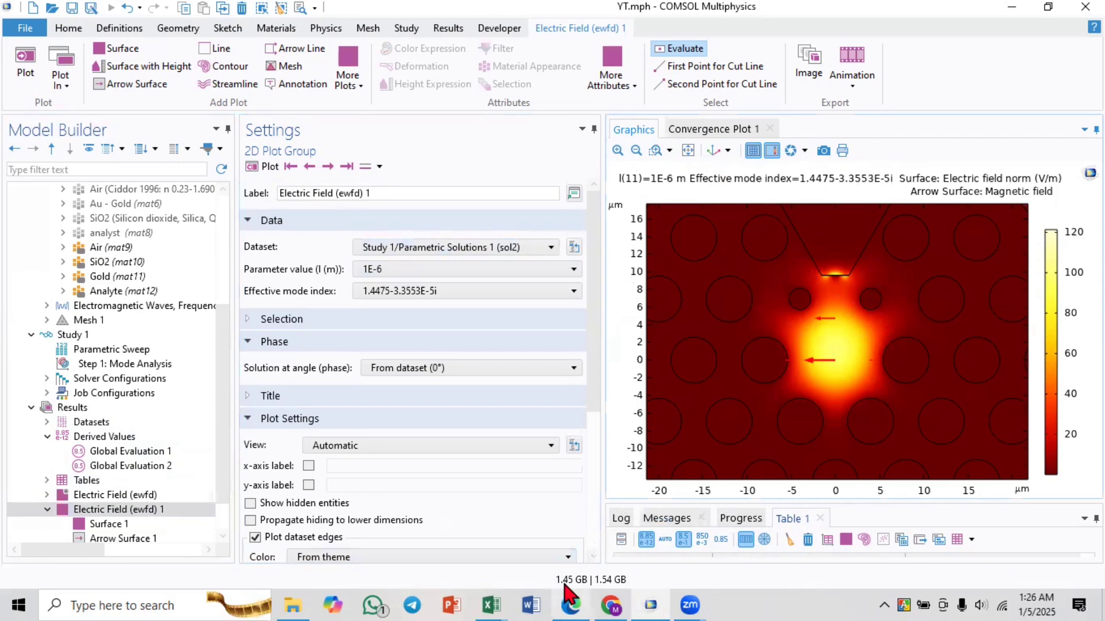
- Switch to Paper_1.pdf in Edge and examine the core and SPP mode field distributions in Figure 2
click(570, 603)
scroll(611, 351, up, 15)
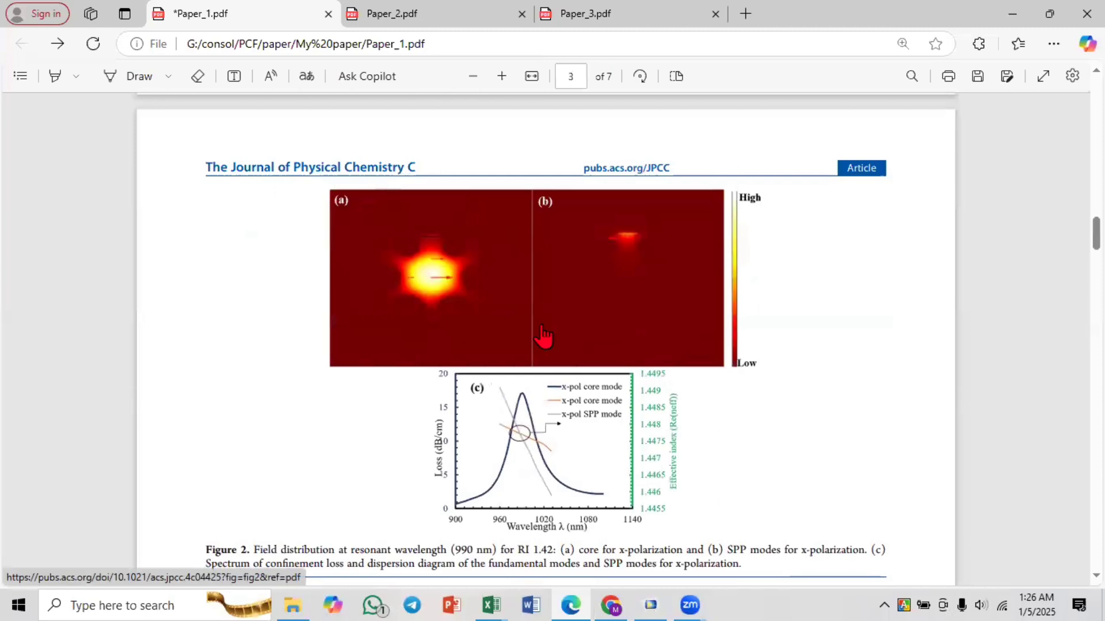
scroll(541, 336, up, 4)
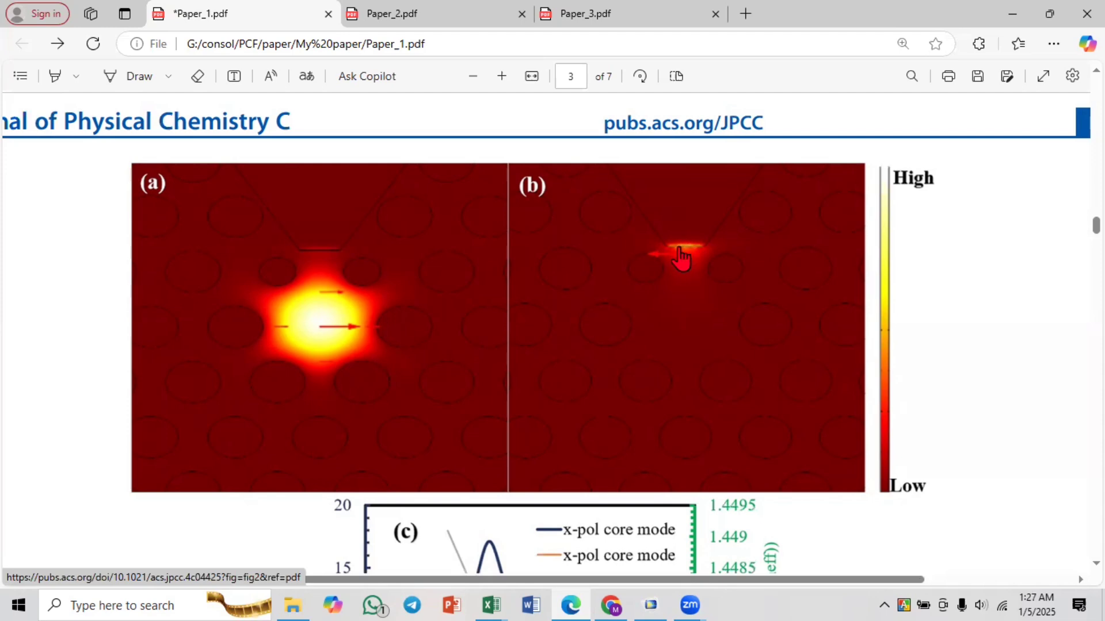
- Switch to COMSOL, plot the mode with effective index 1.4472-8.1487E-4i at 1E-6, and inspect its field around the gold layer
click(648, 595)
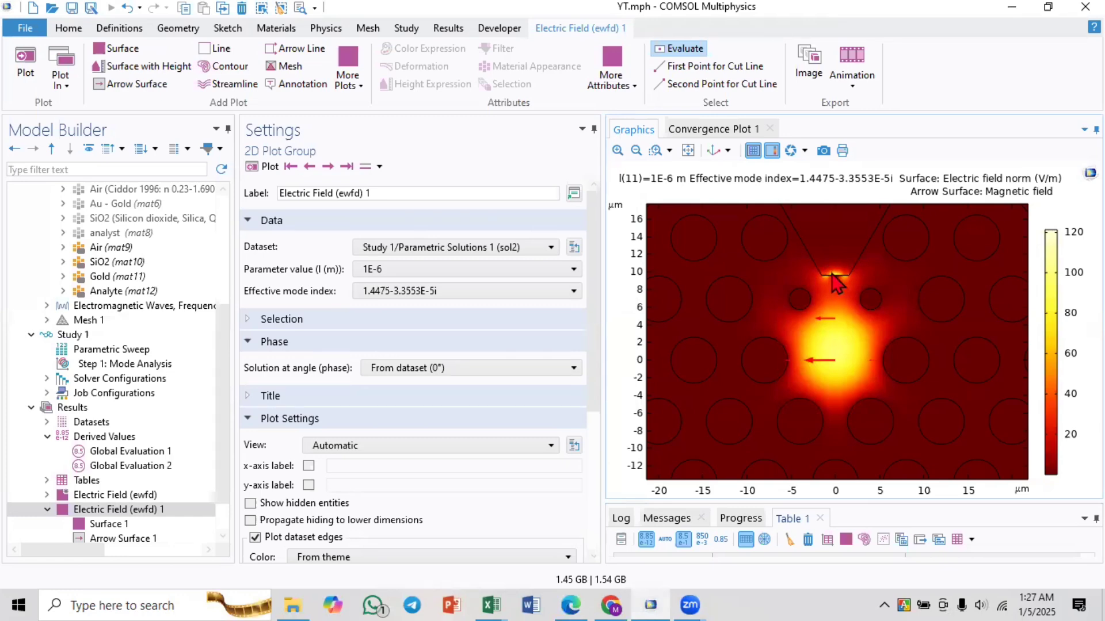
click(439, 291)
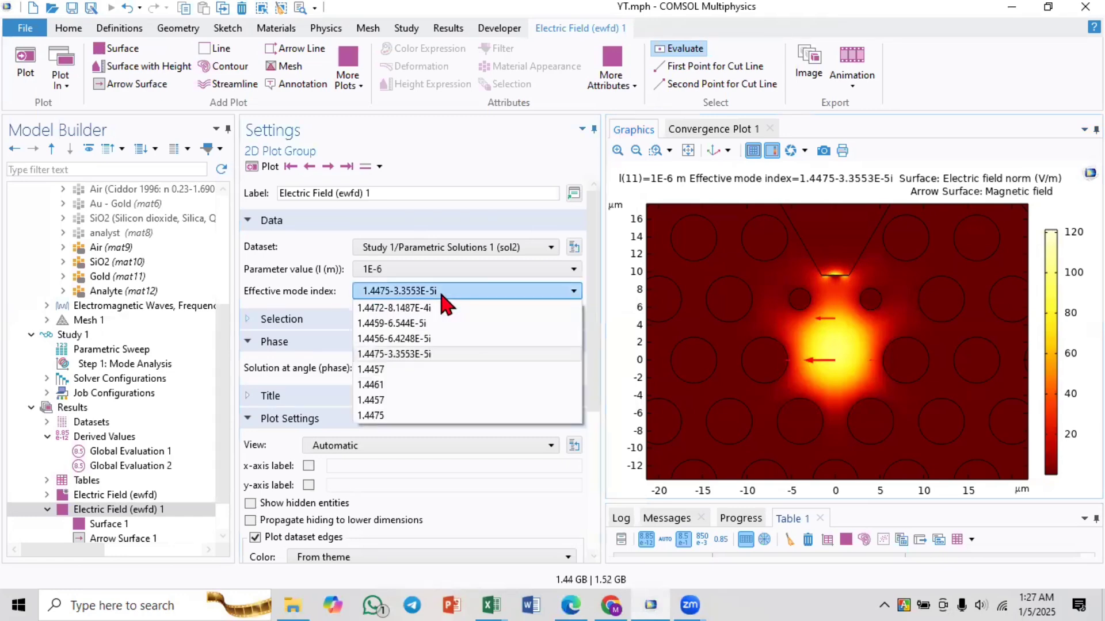
click(440, 291)
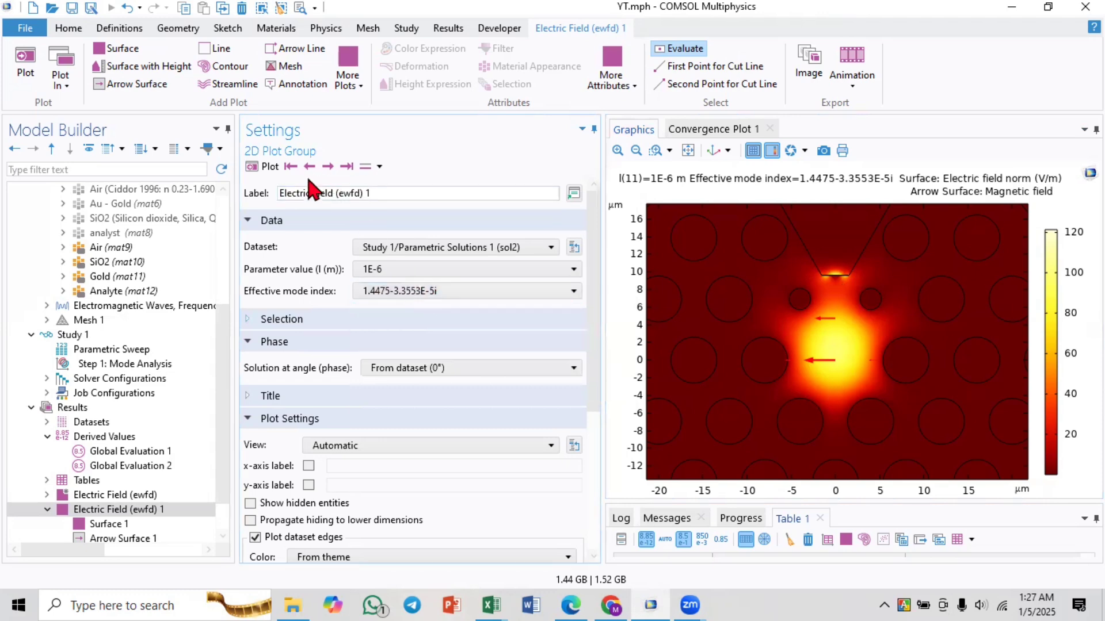
click(410, 293)
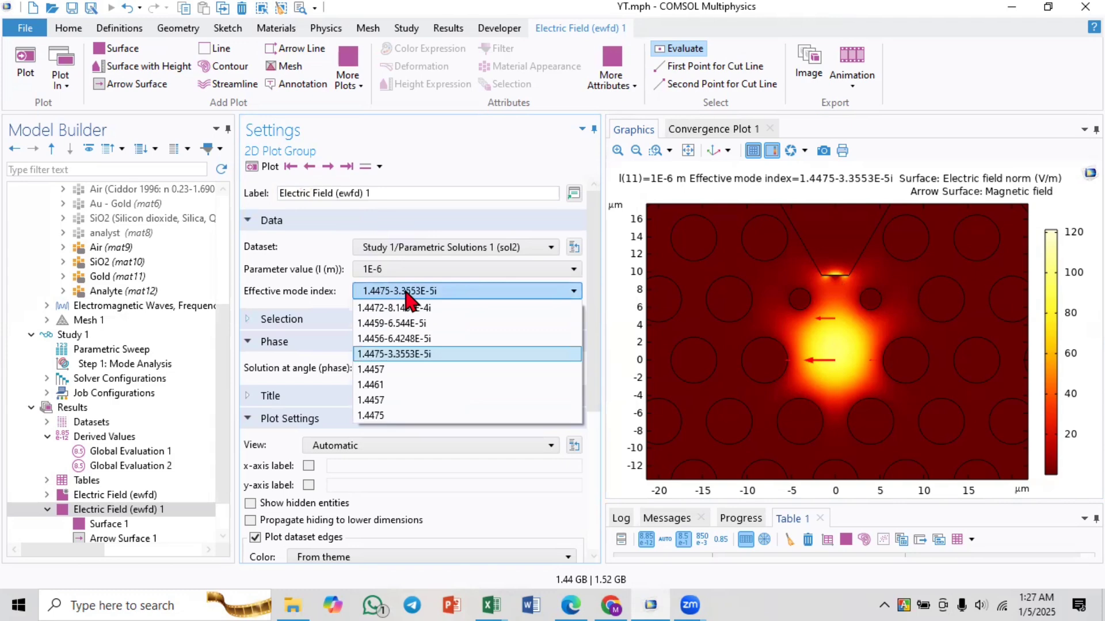
click(407, 293)
click(407, 294)
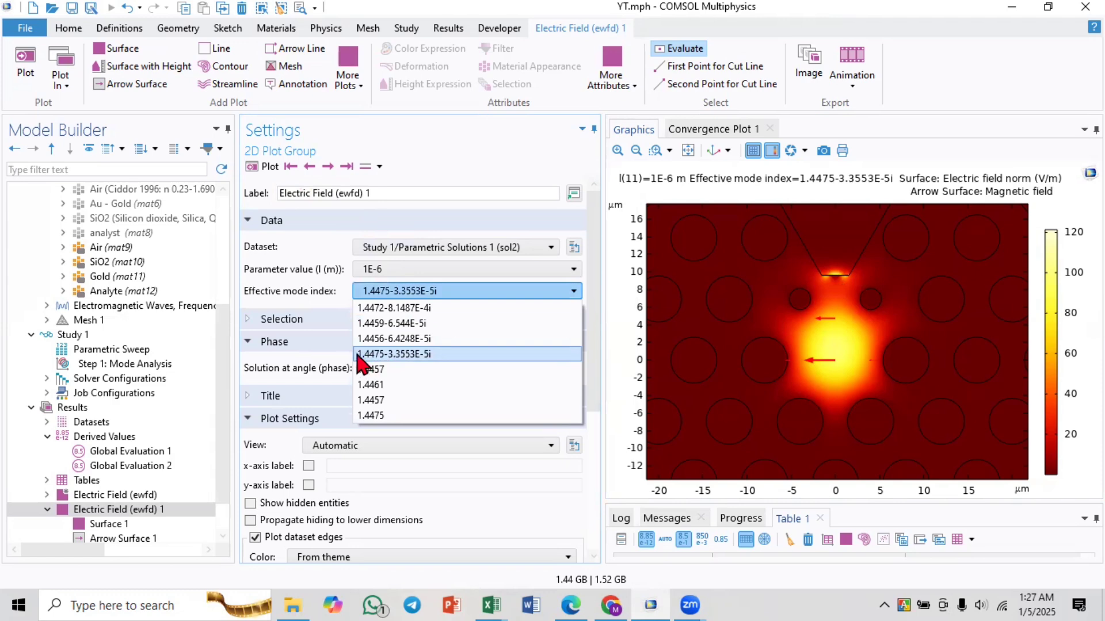
click(386, 309)
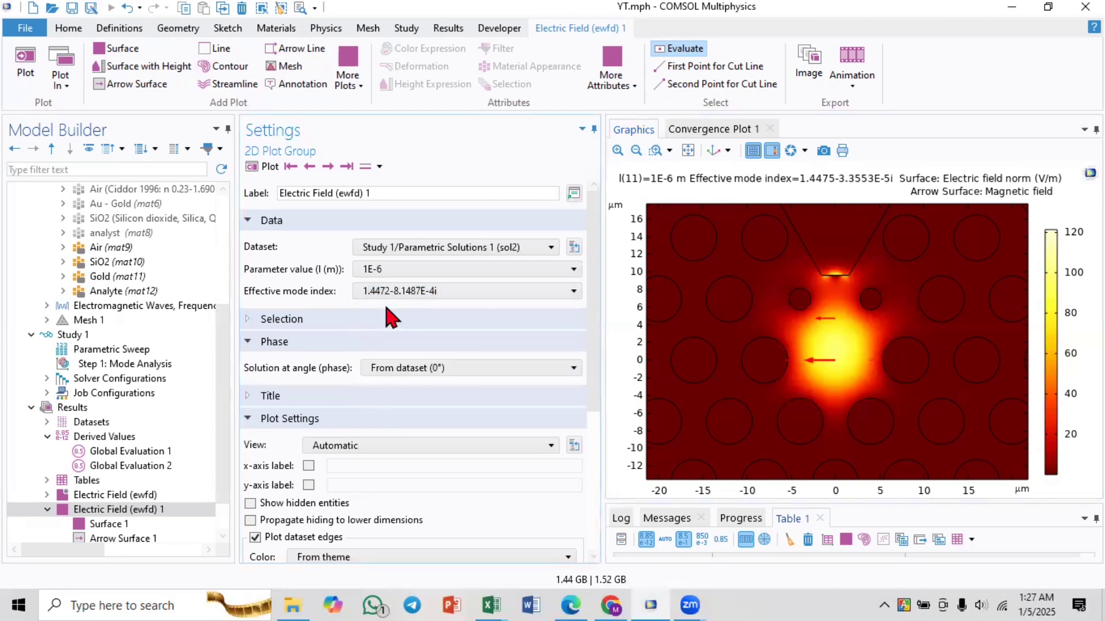
click(256, 168)
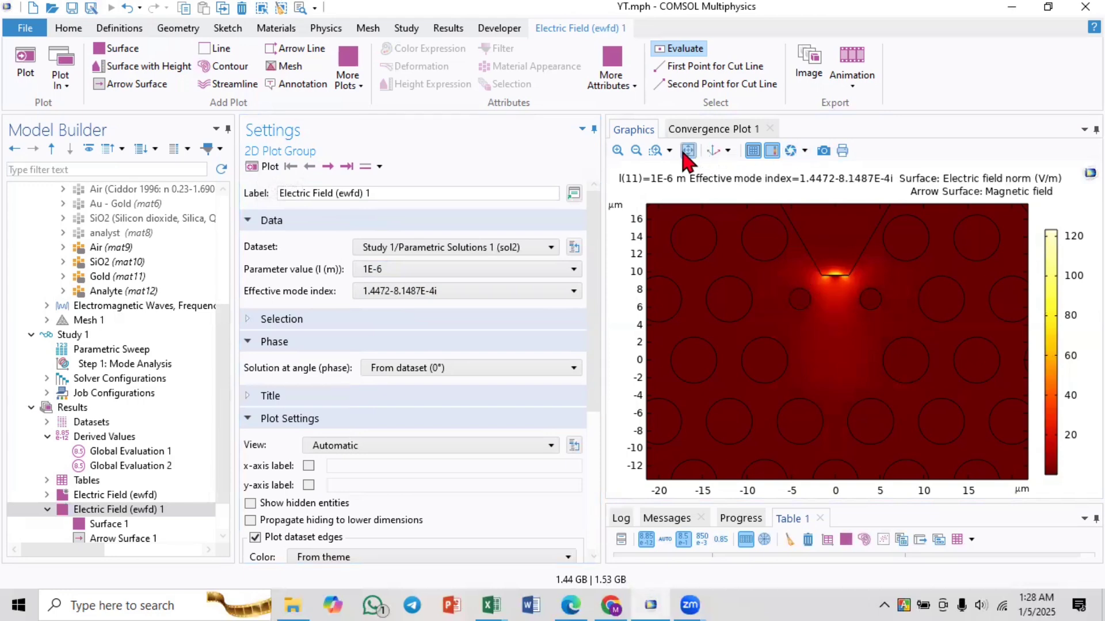
click(660, 154)
drag(812, 253, 856, 296)
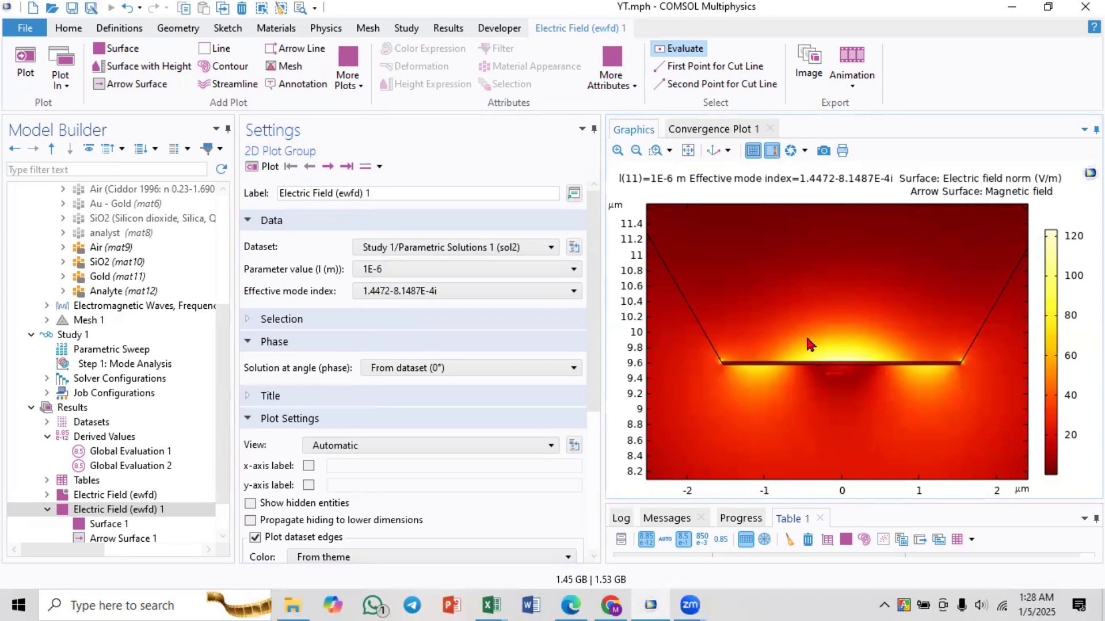
click(687, 150)
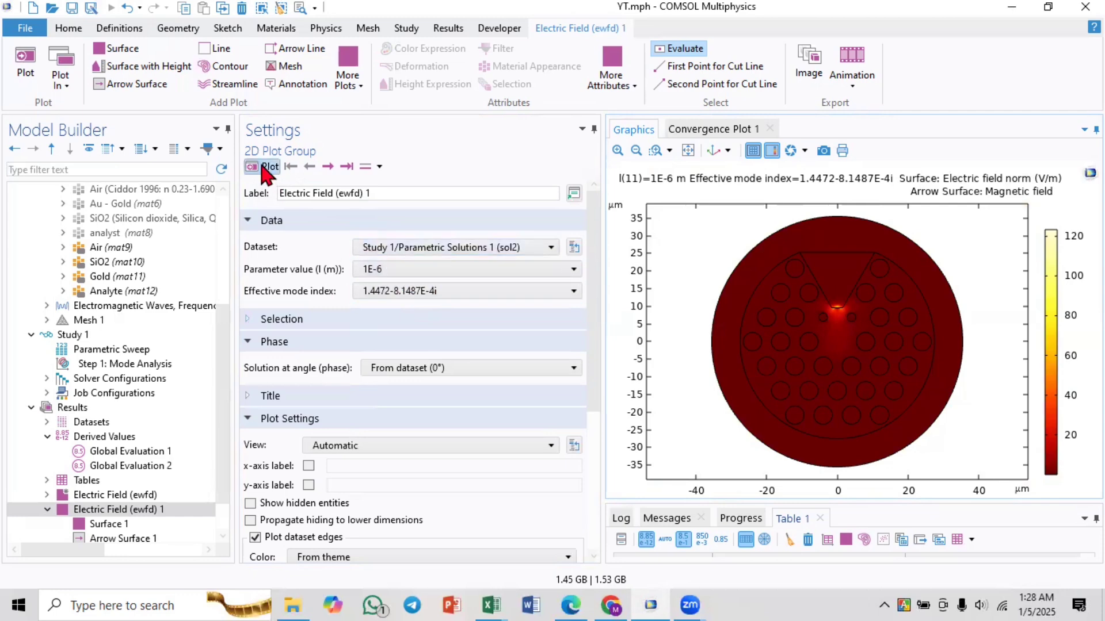
- Plot the following effective mode indices one by one up to 1.4475-3.3553E-5i to compare their fields
click(325, 170)
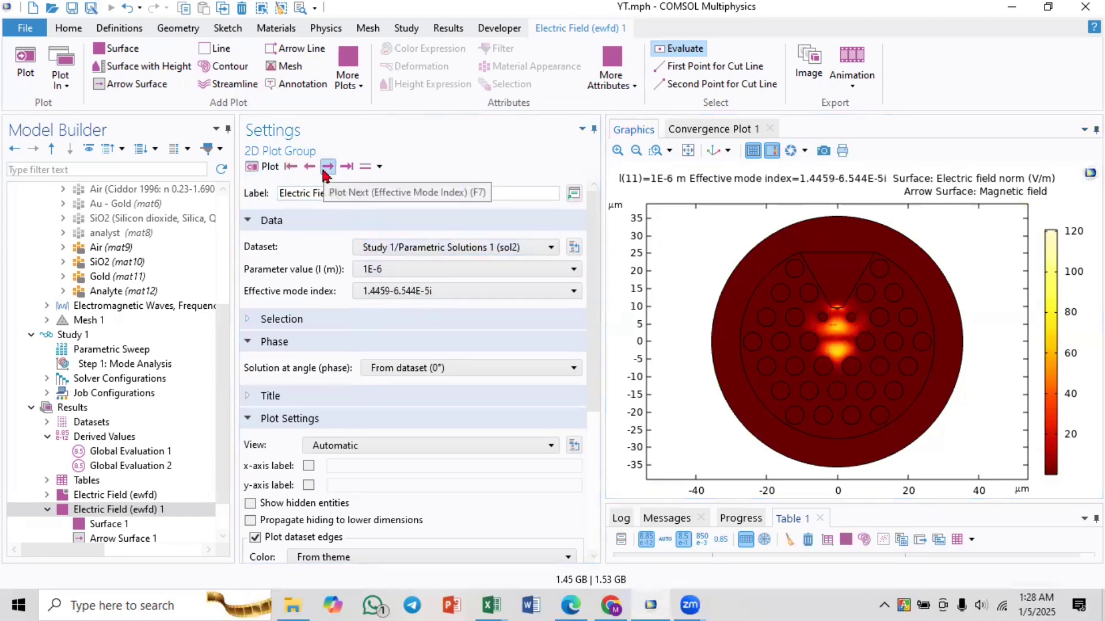
click(326, 168)
click(325, 168)
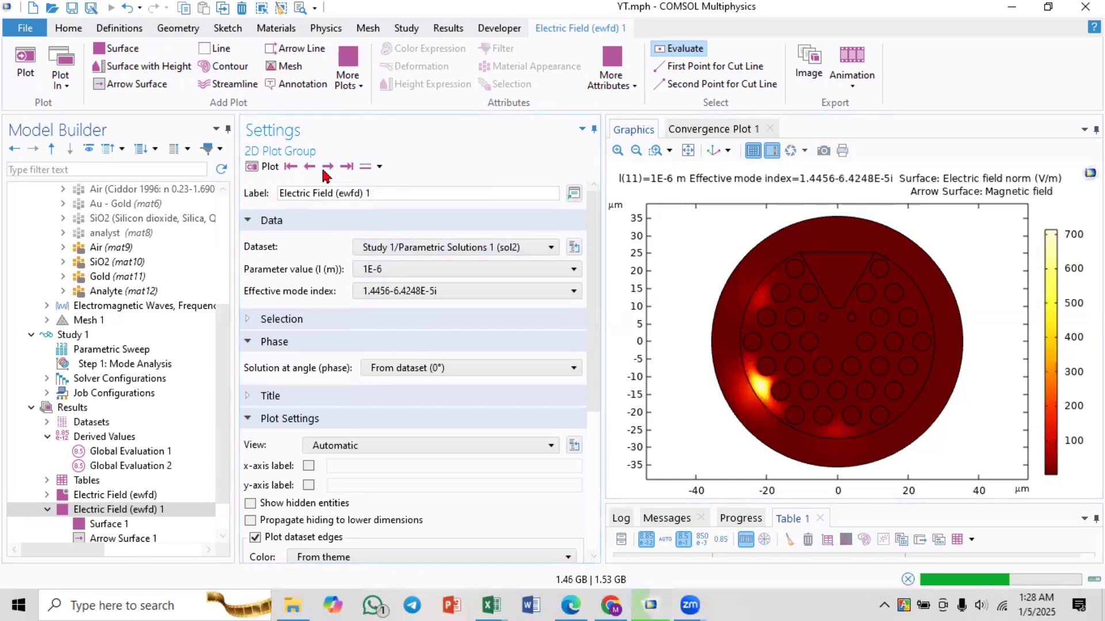
- Plot the mode with effective index 1.4472-8.1487E-4i again, keeping the parameter value at 1E-6
click(423, 291)
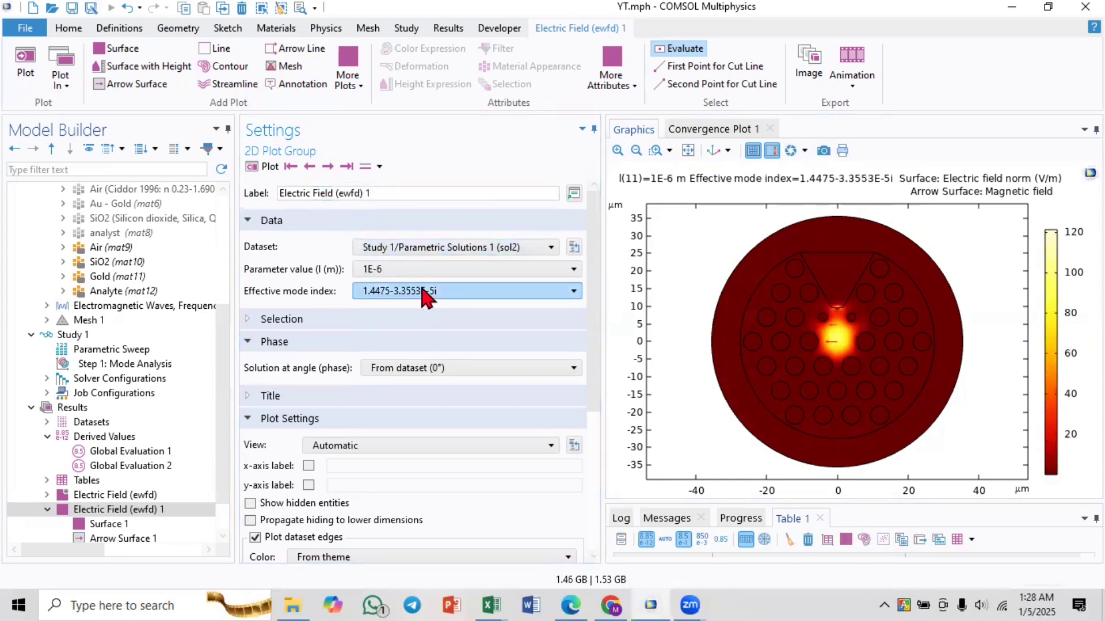
click(414, 308)
click(268, 167)
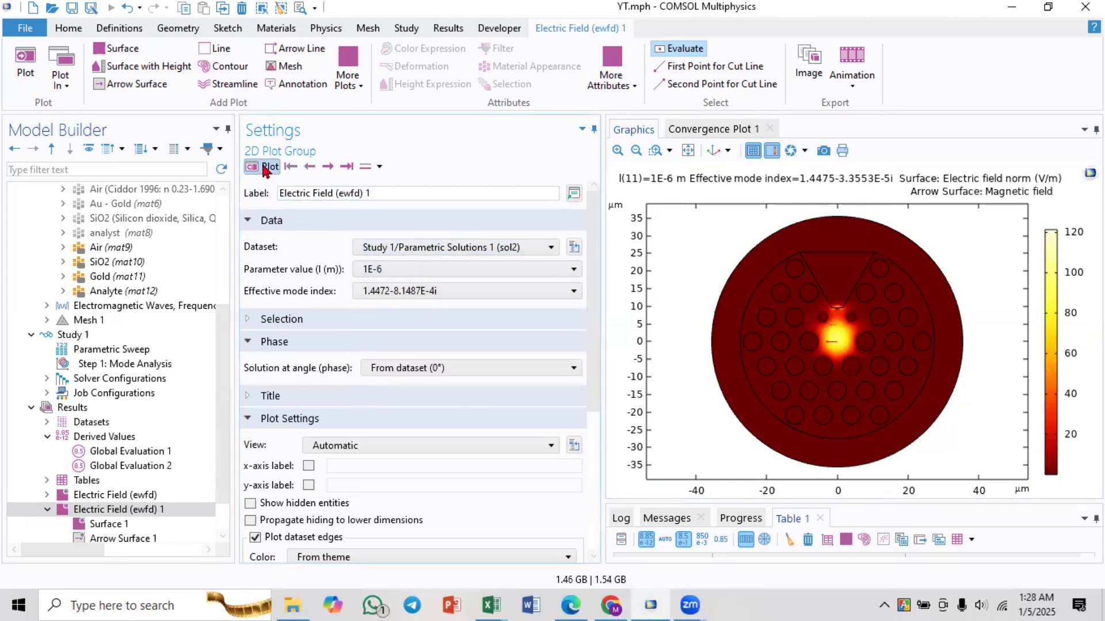
click(403, 291)
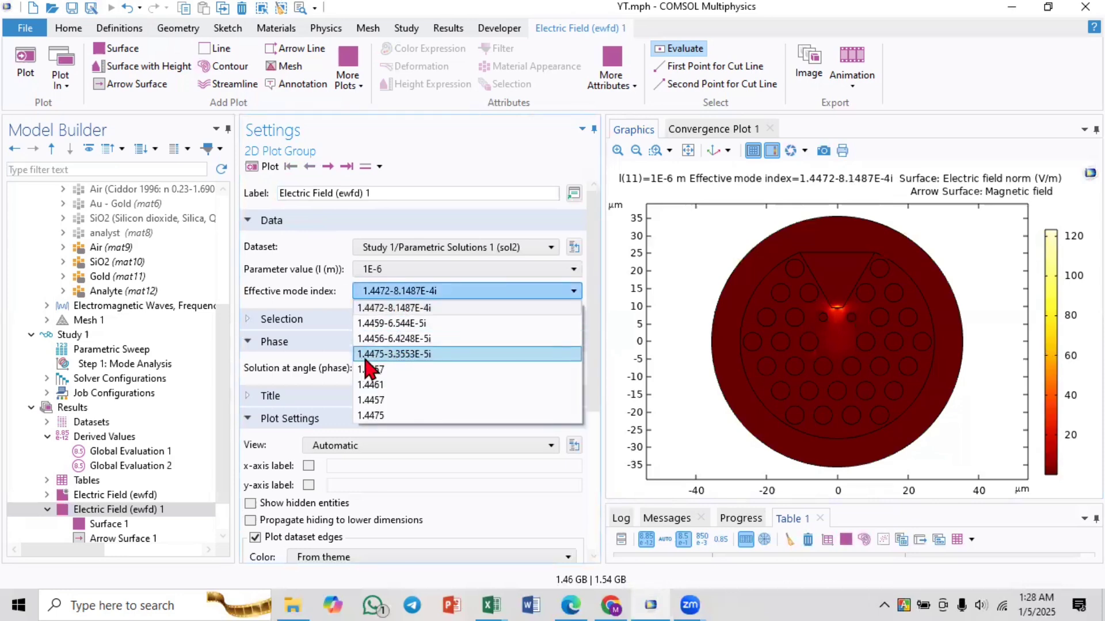
click(371, 308)
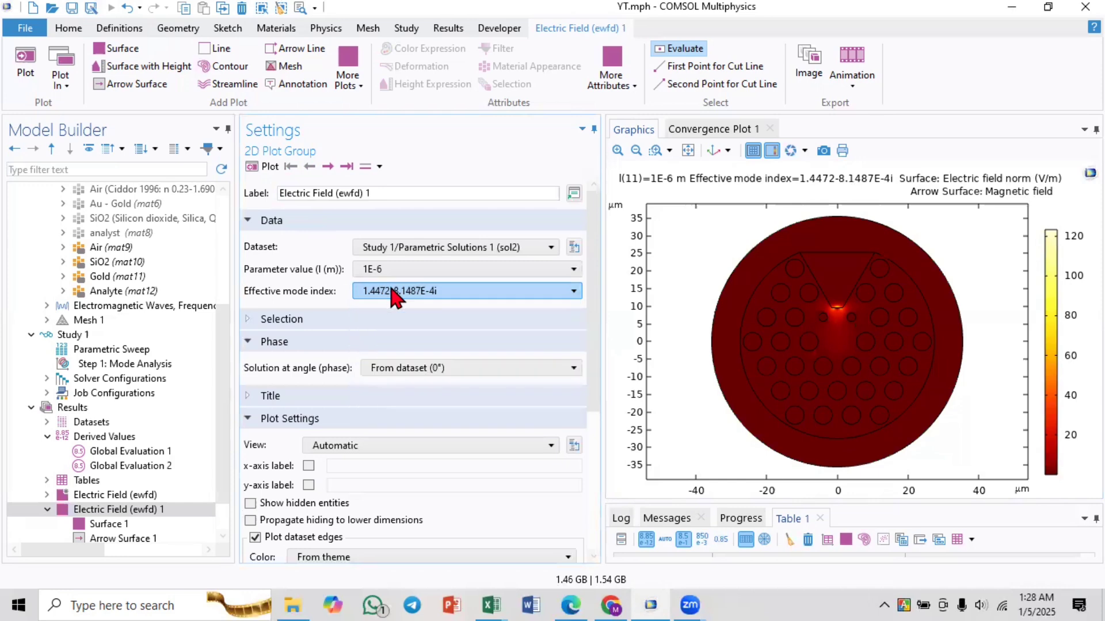
click(394, 270)
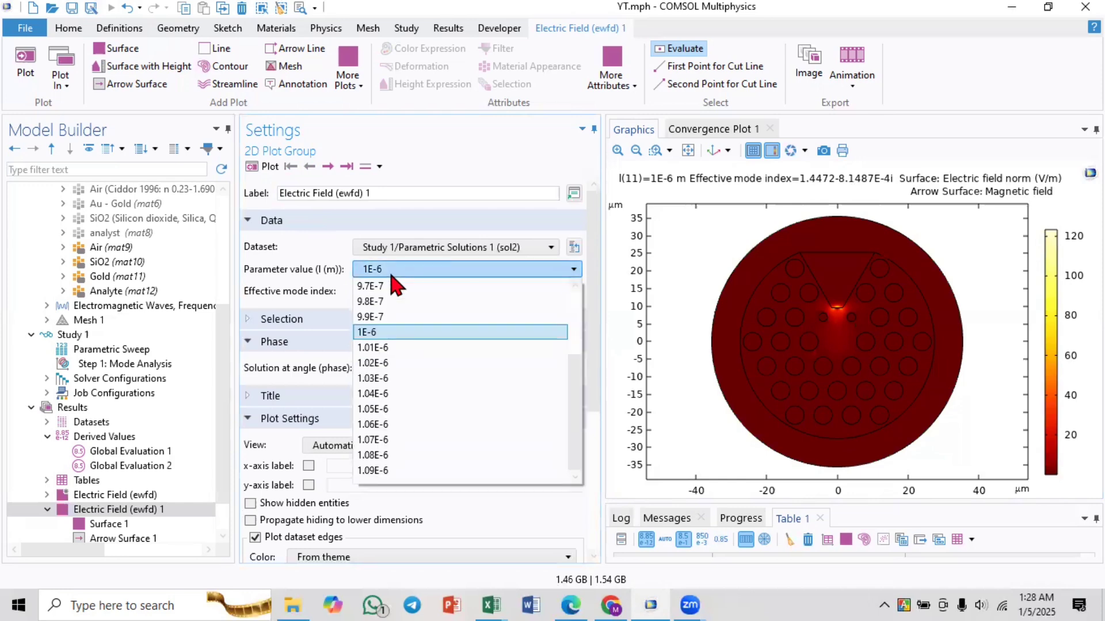
click(391, 273)
click(389, 271)
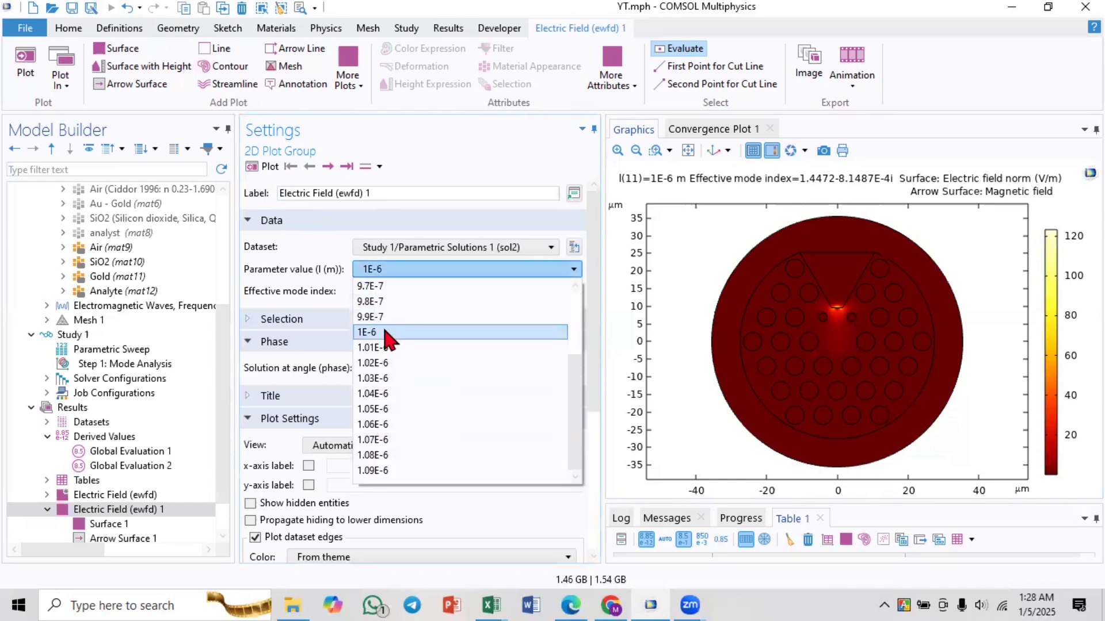
click(389, 332)
- Switch to Excel and check the confinement loss and wavelength at the peak of the CL column
click(494, 592)
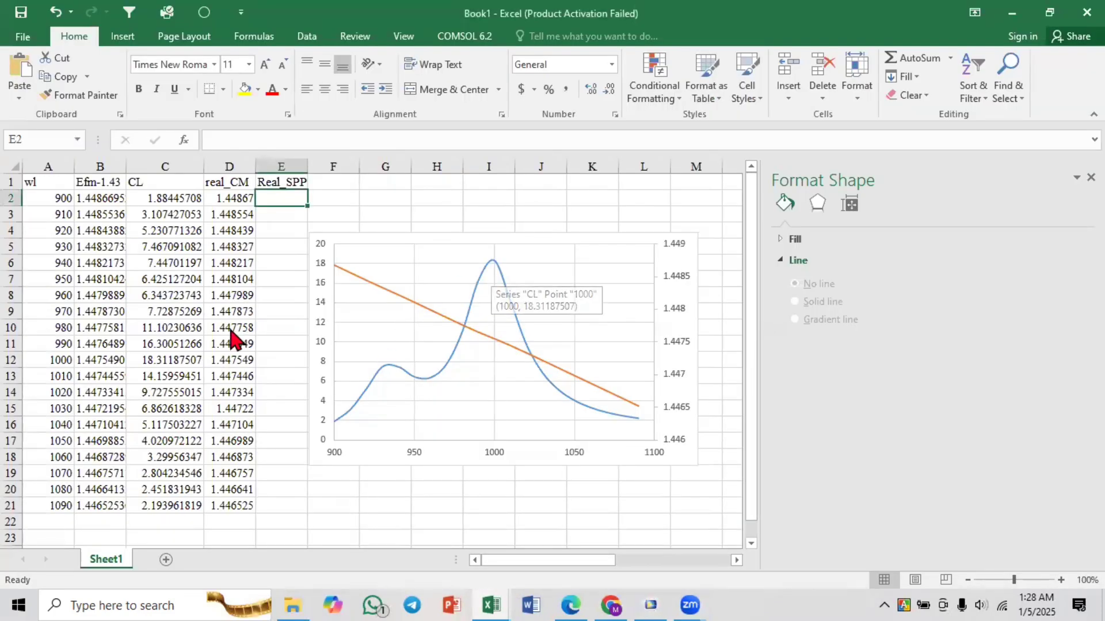
click(174, 360)
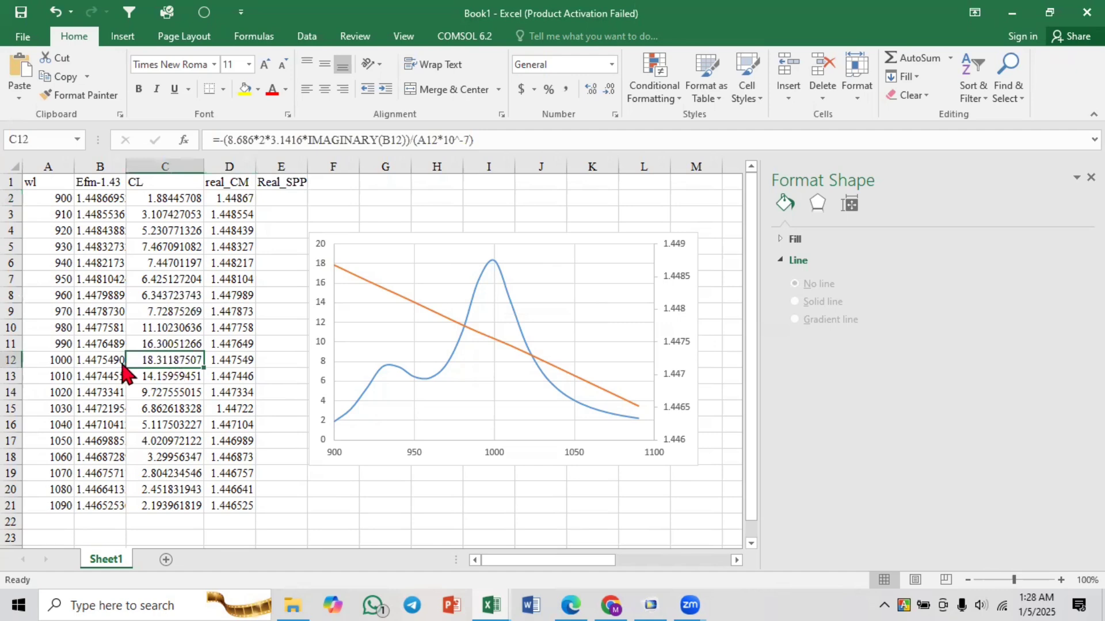
click(61, 363)
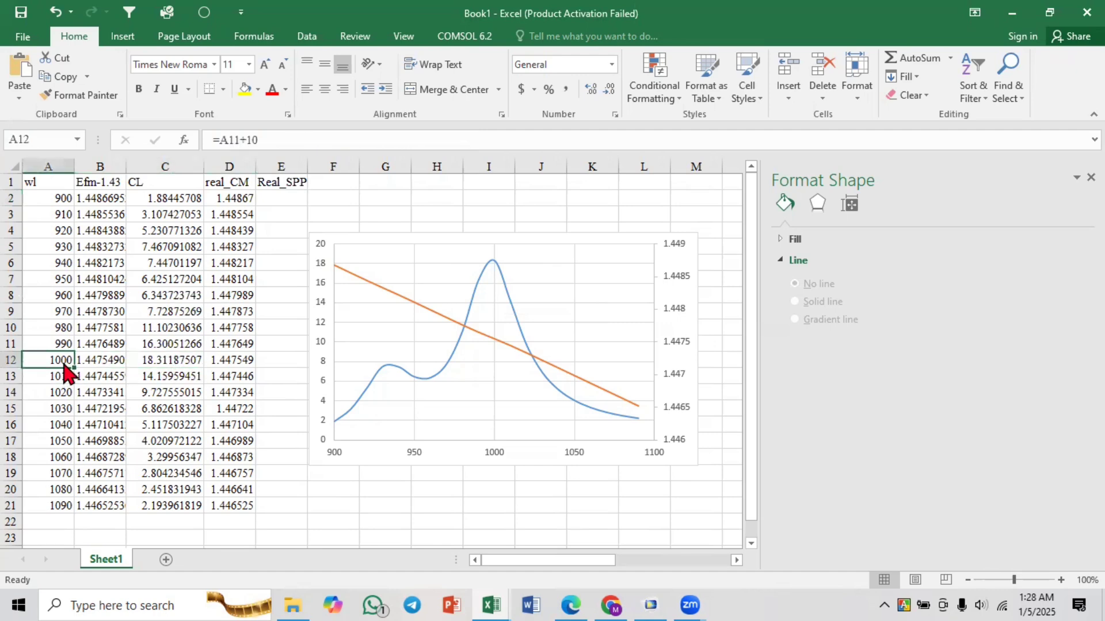
- Switch to COMSOL and set the effective mode index of Electric Field (ewfd) 1 to 1.4475-3.3553E-5i
click(650, 604)
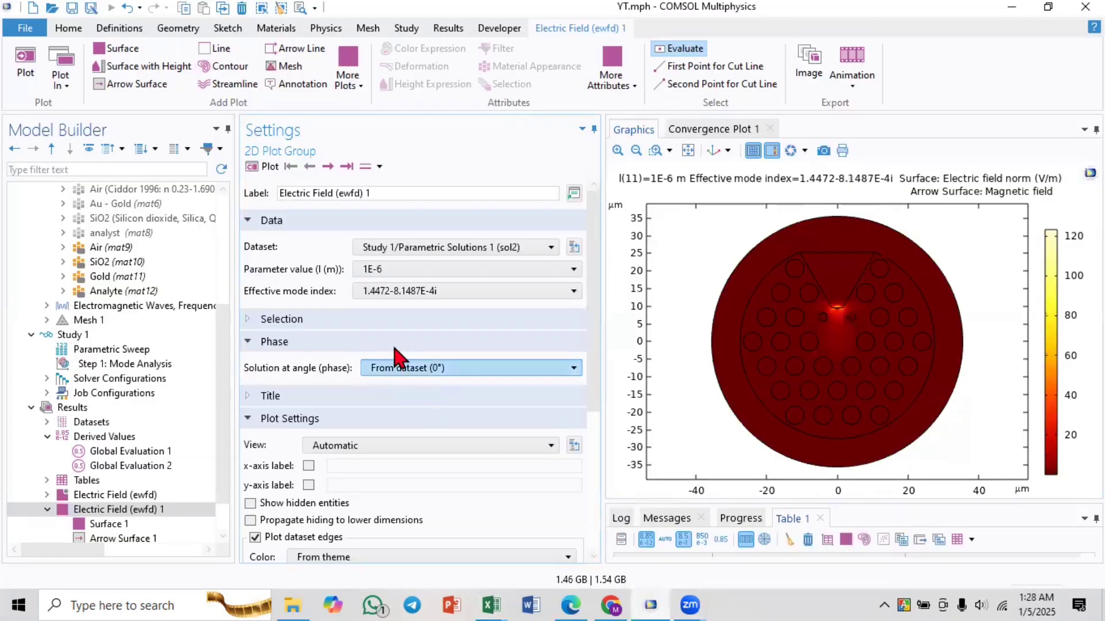
click(391, 295)
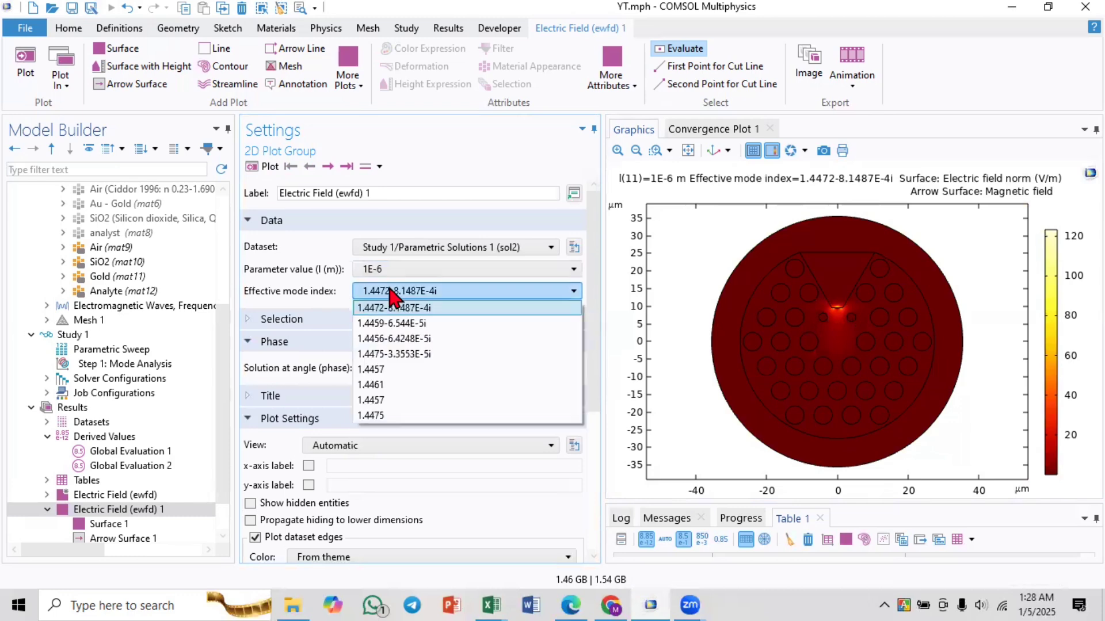
click(365, 356)
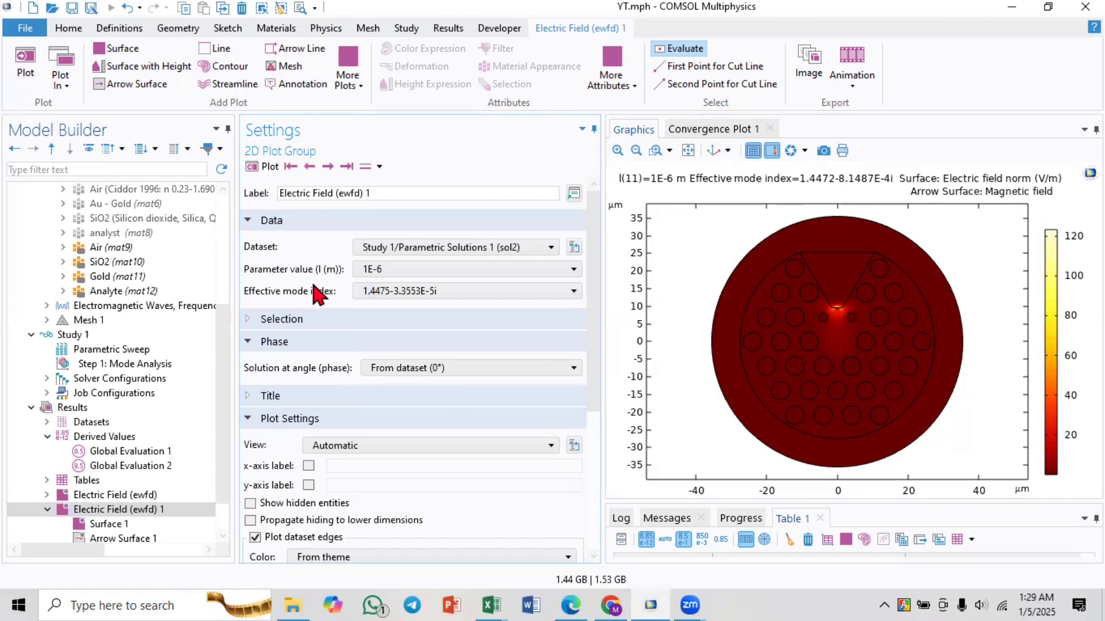
- Plot the mode with effective index 1.4475-3.3553E-5i, and plot the 1.4472-8.1487E-4i mode for comparison
click(255, 169)
click(403, 291)
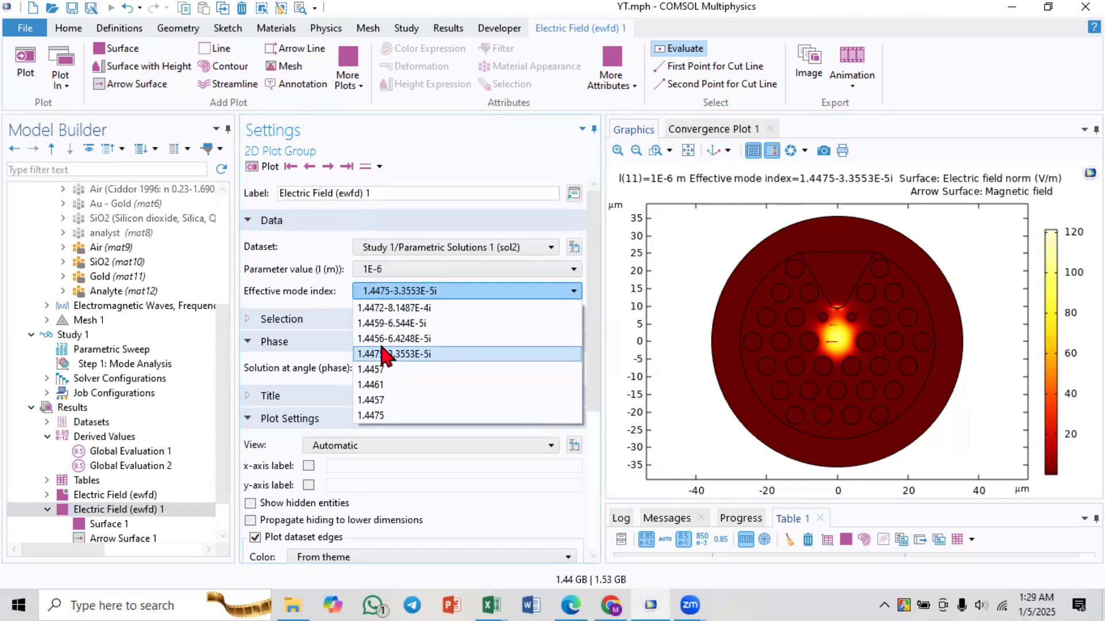
click(382, 311)
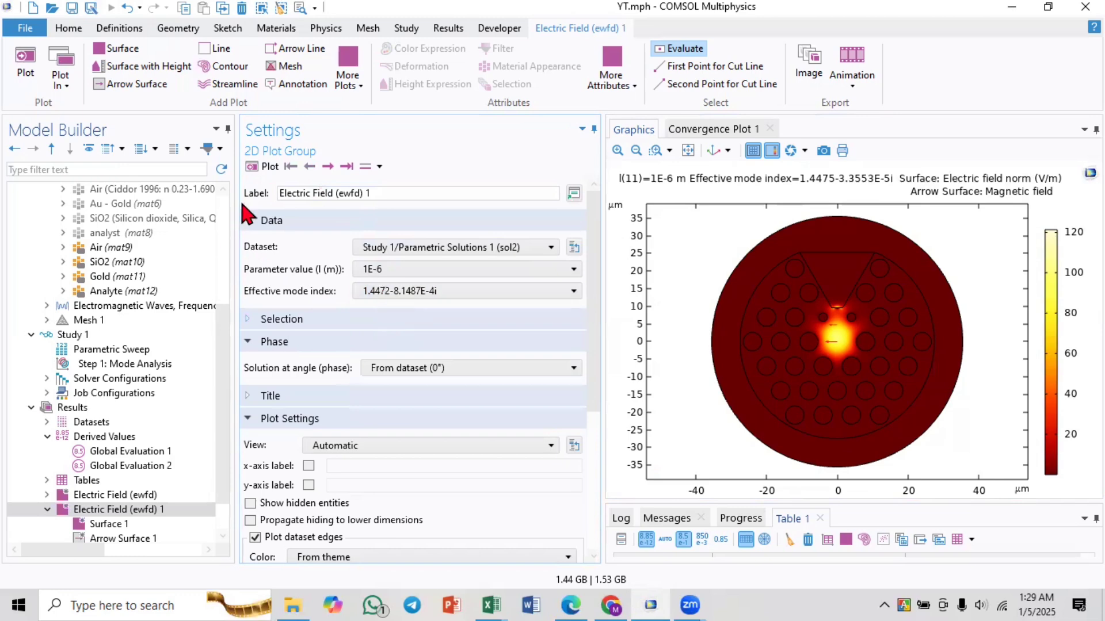
click(262, 168)
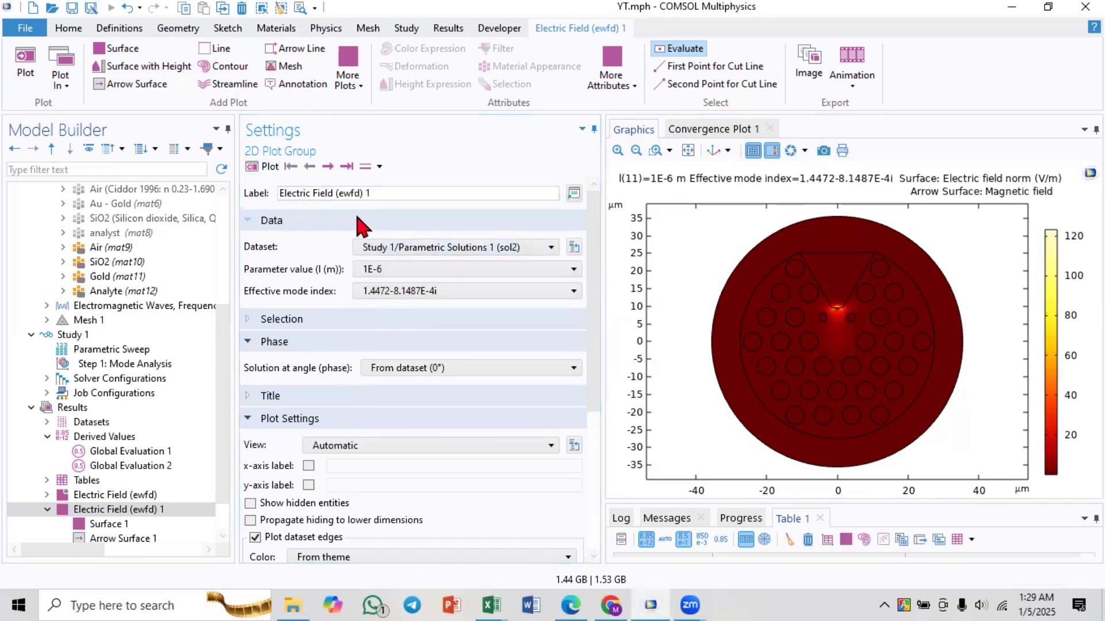
- Plot the next mode, 1.4459-6.544E-5i, and go back to the plot of the 1.4472-8.1487E-4i mode
click(328, 167)
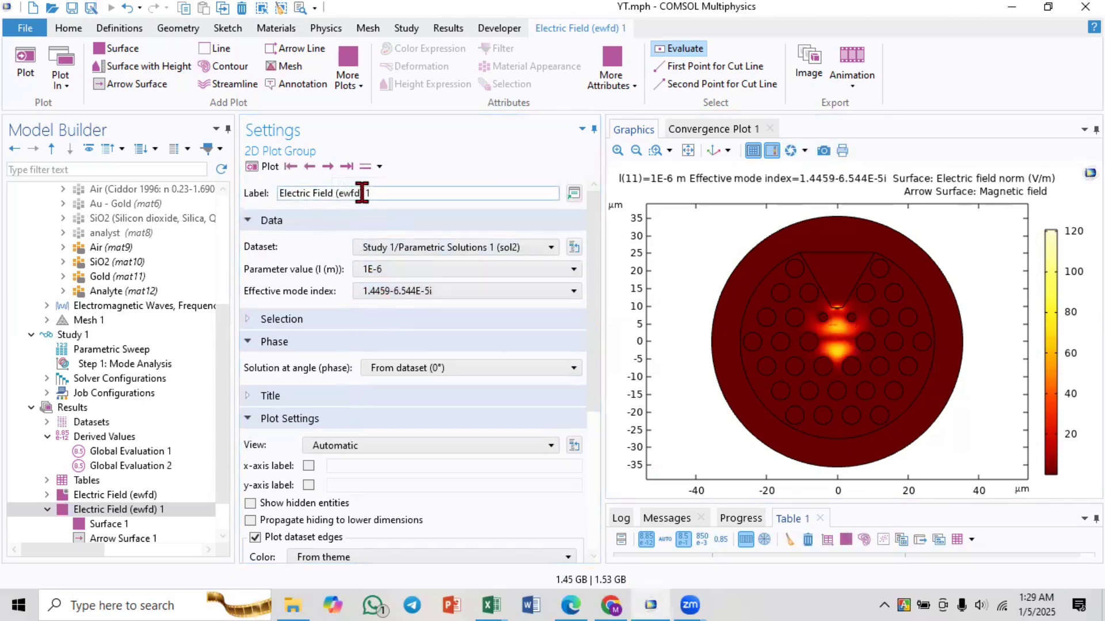
click(309, 167)
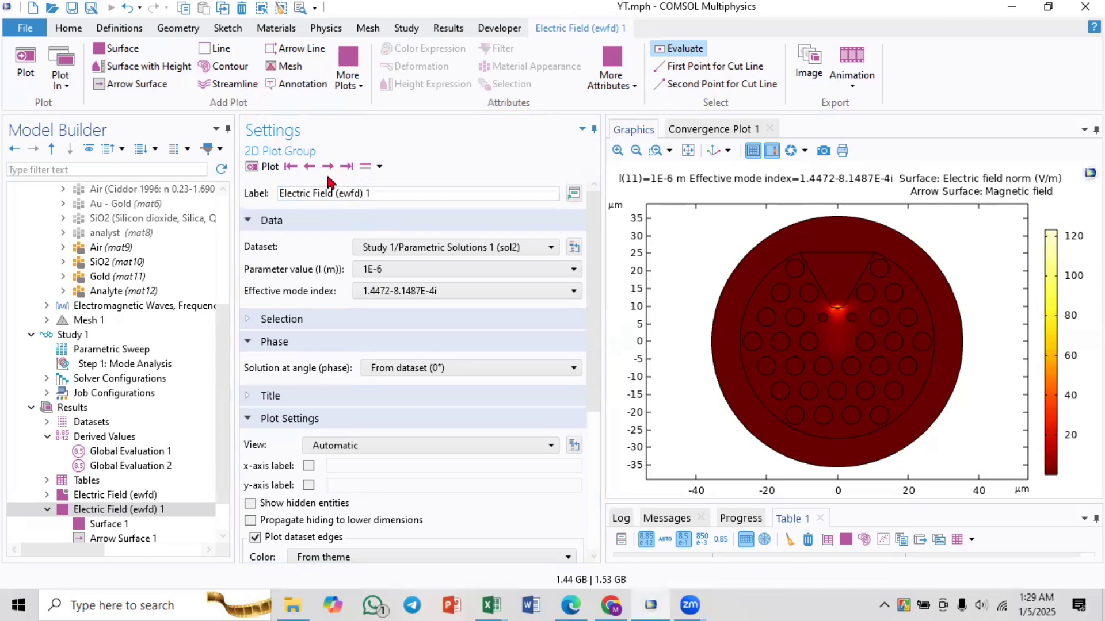
click(379, 291)
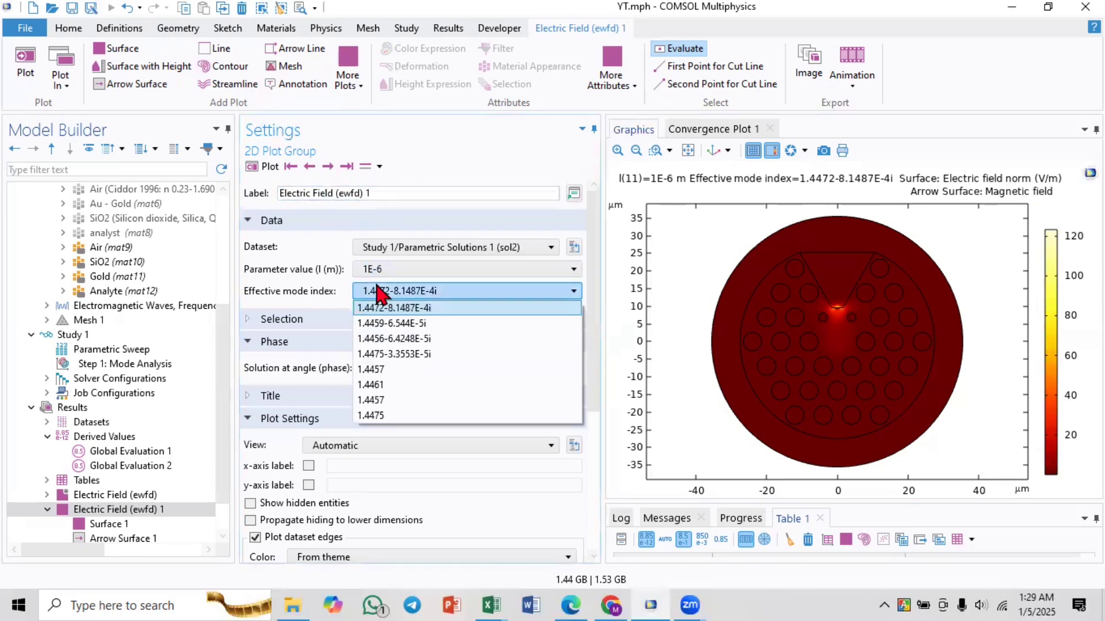
click(379, 292)
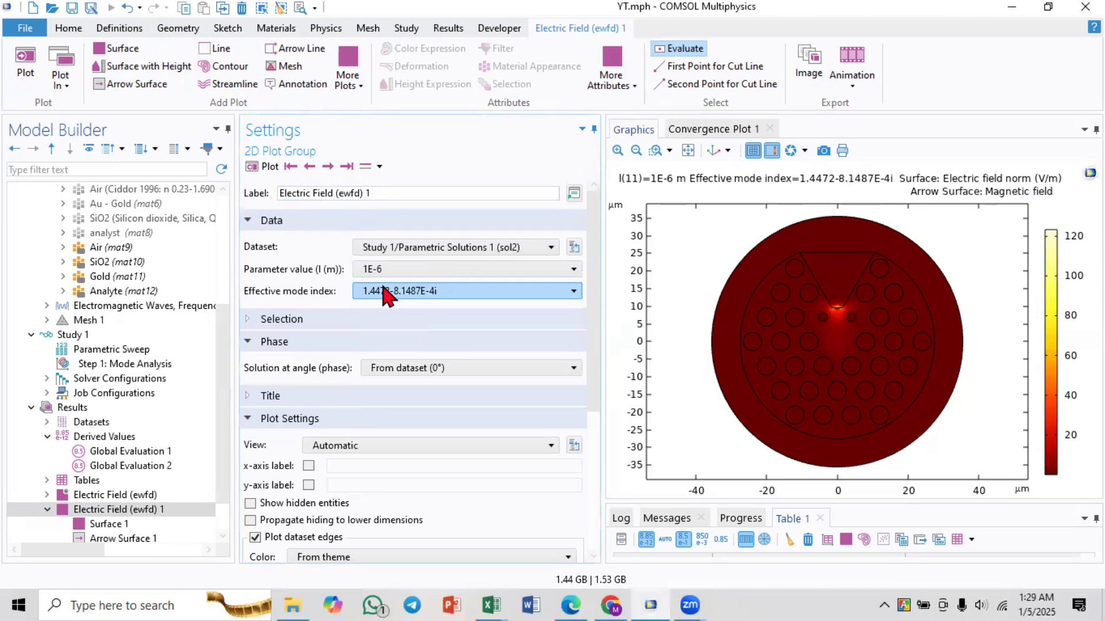
- Change the expression in Global Evaluation 2 to real(ewfd.neff)
click(112, 467)
click(254, 390)
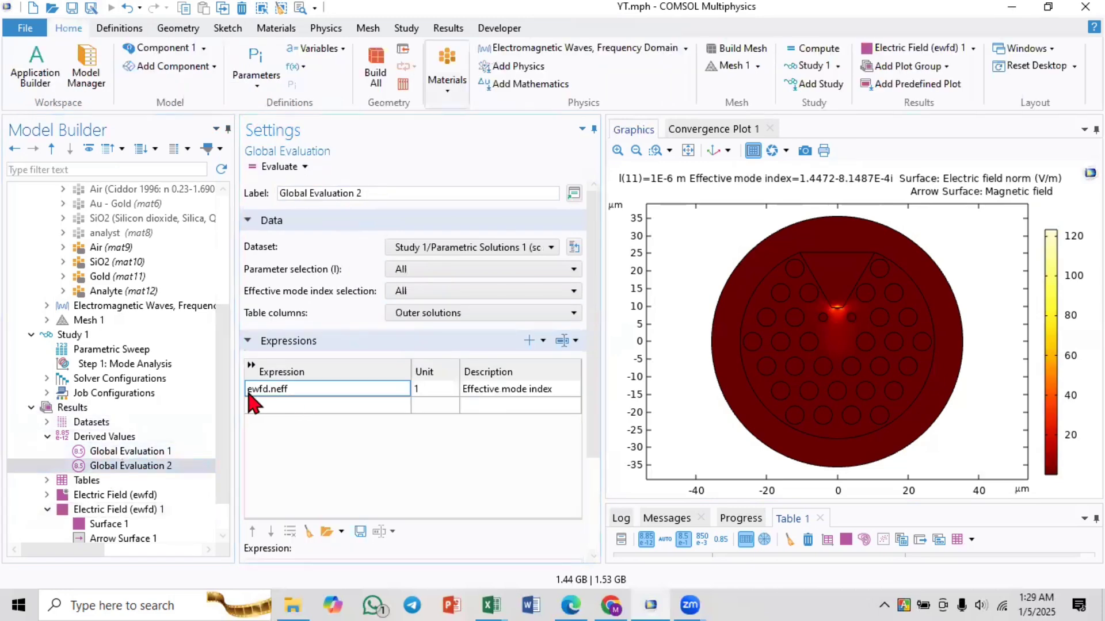
click(256, 389)
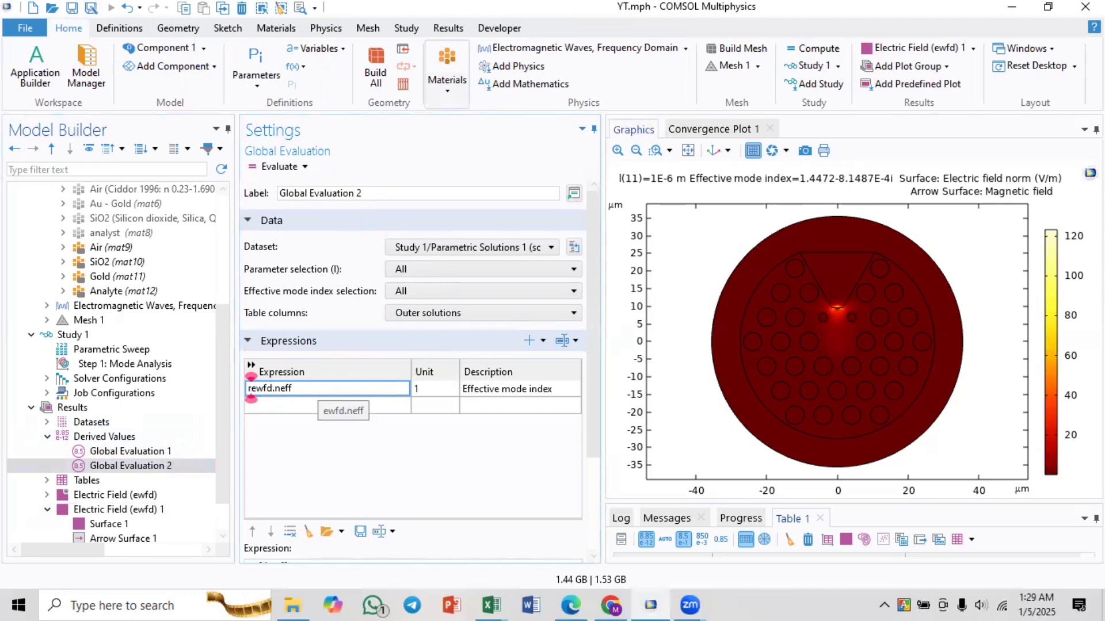
text(real()
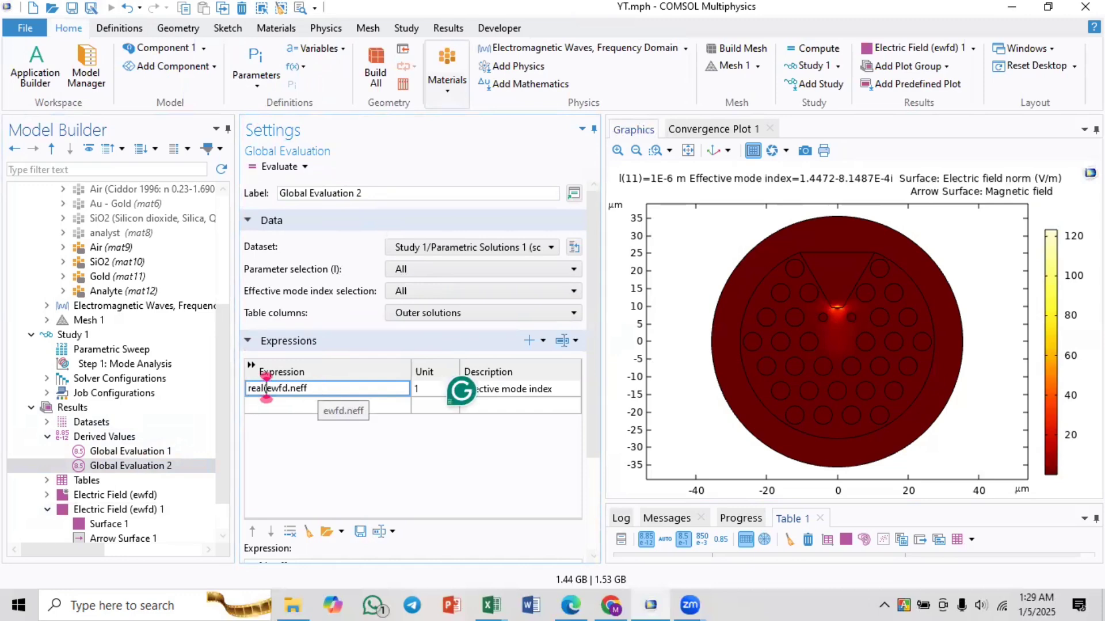
click(335, 393)
text())
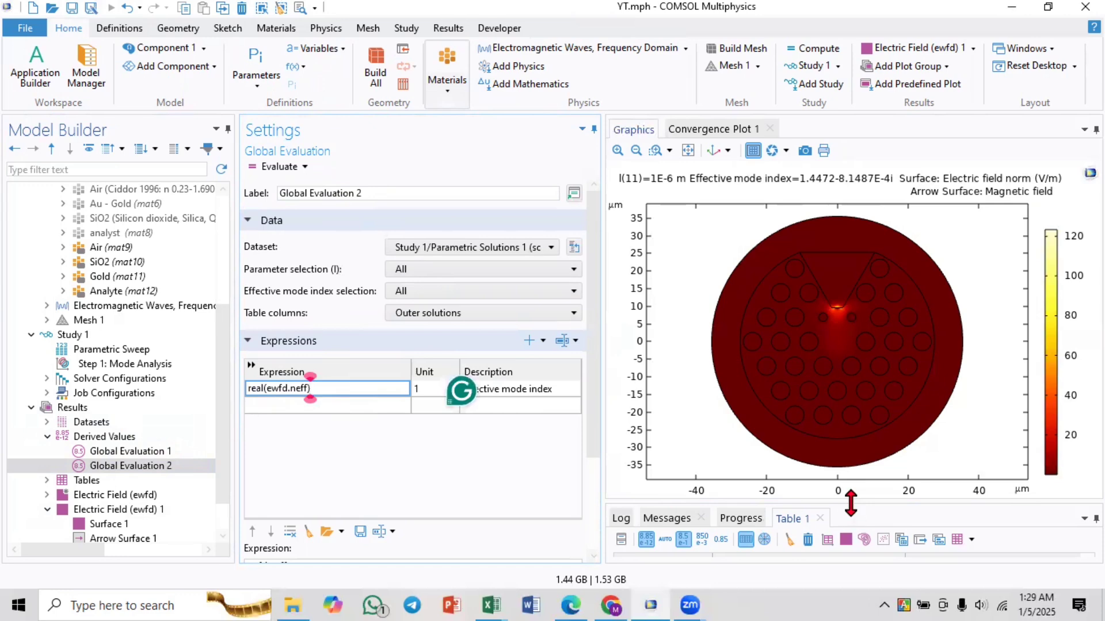
- Evaluate Global Evaluation 2 for all parameter values and mode indices, and enlarge the results table area
drag(847, 502, 850, 454)
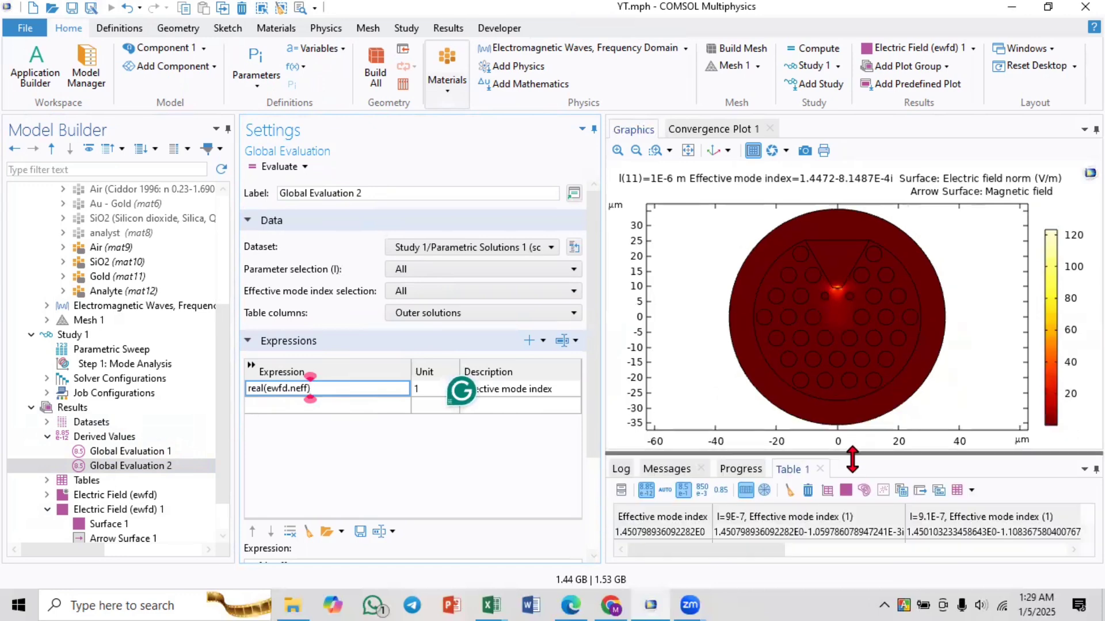
click(100, 509)
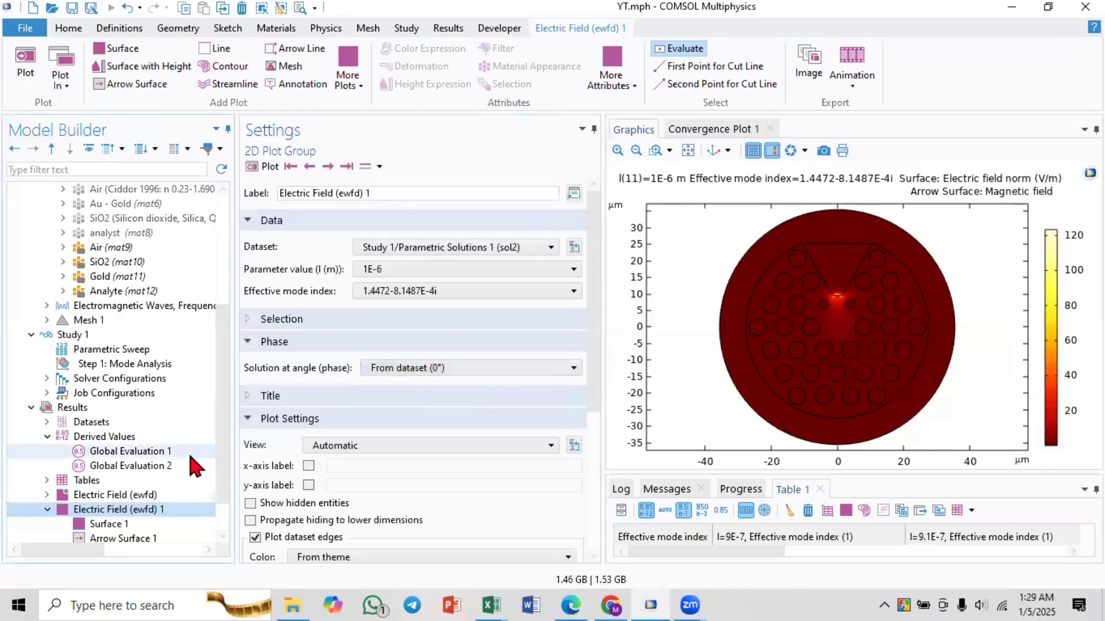
click(123, 465)
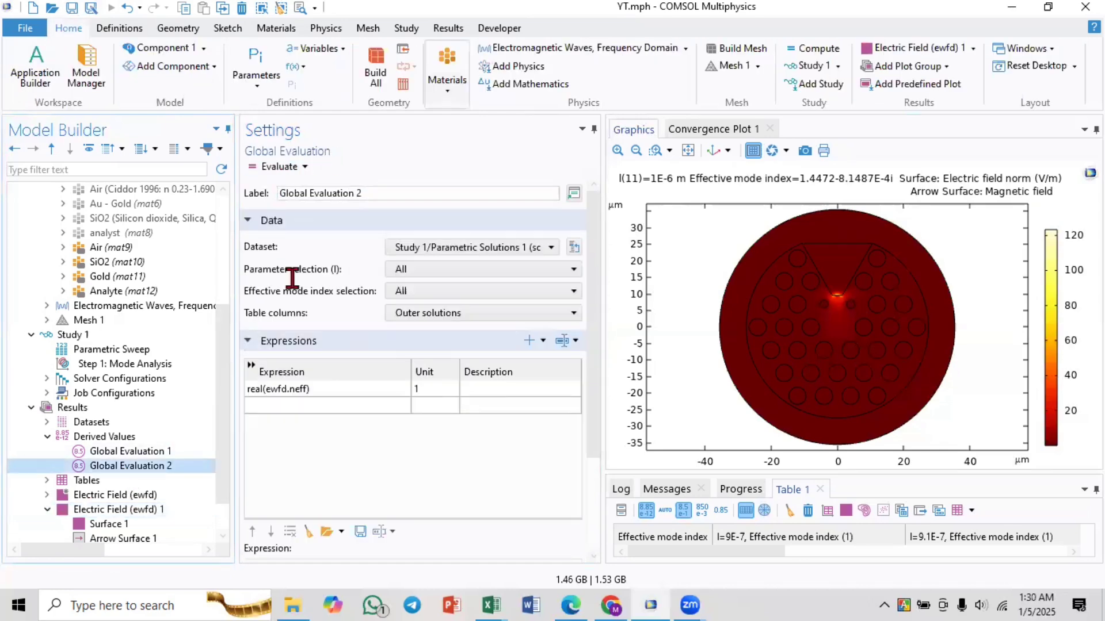
click(272, 170)
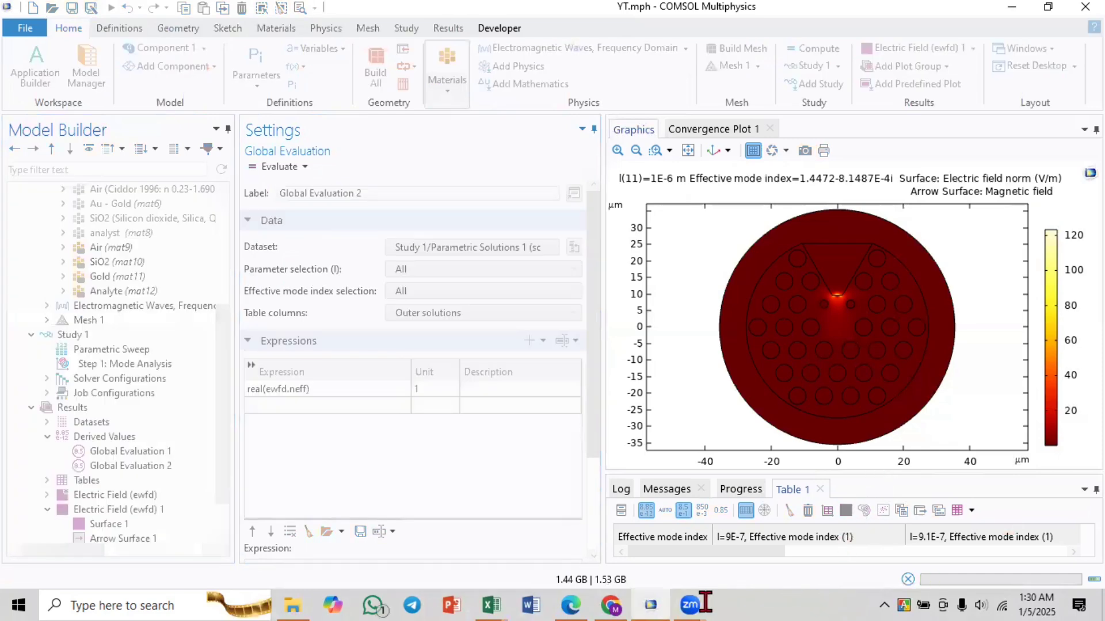
mouse_move(494, 603)
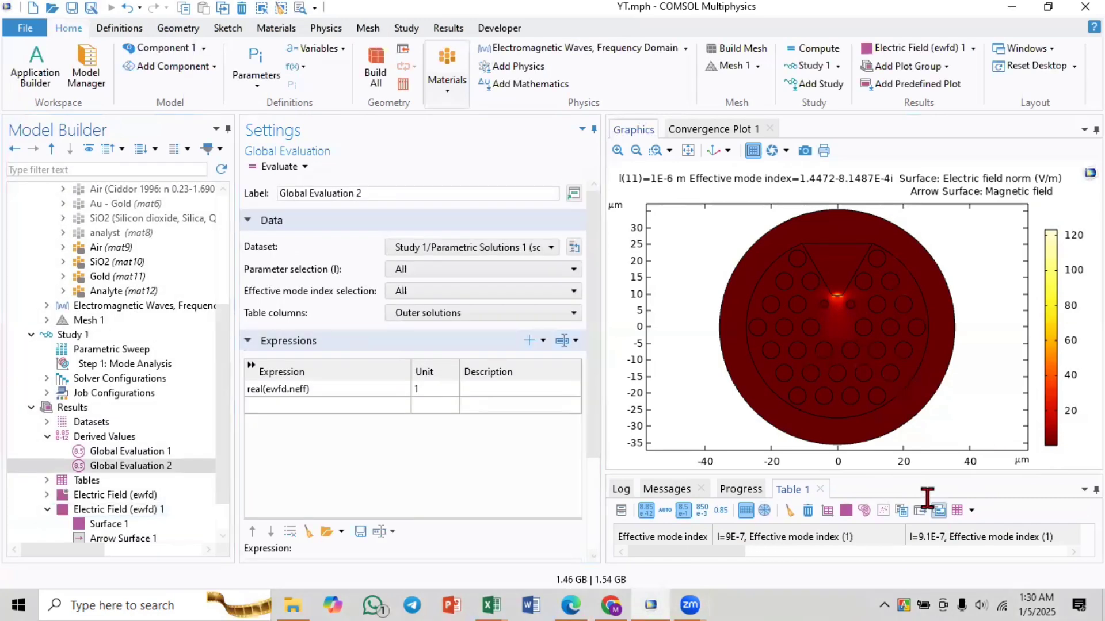
drag(929, 471, 924, 394)
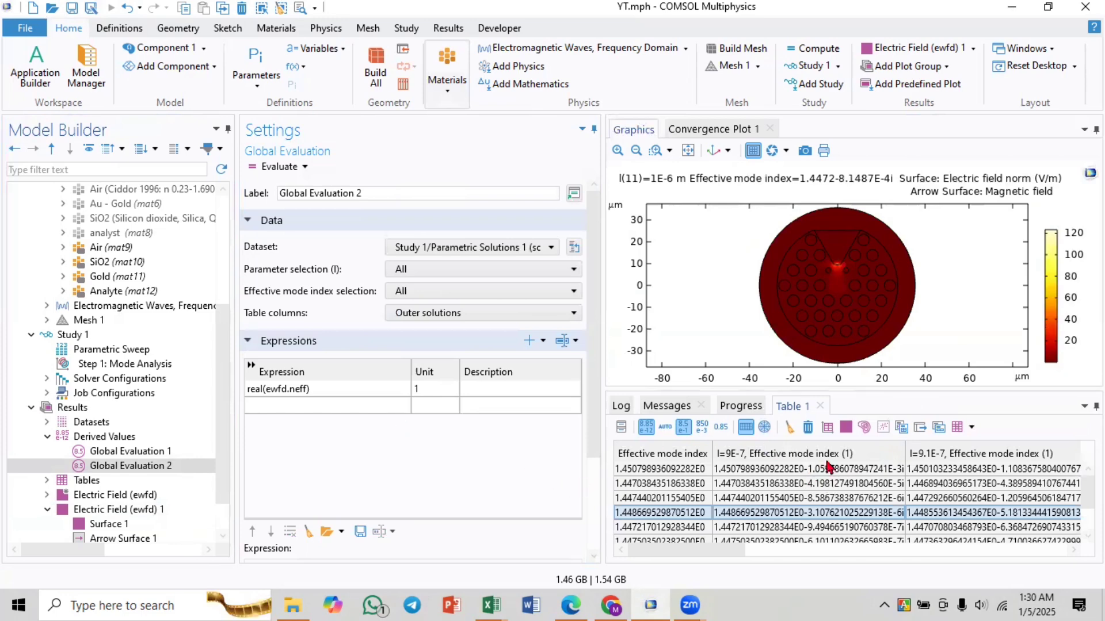
- Examine the rows and columns of Table 1, from the effective mode index values to the real(ewfd.neff) columns
click(853, 485)
scroll(854, 486, down, 1)
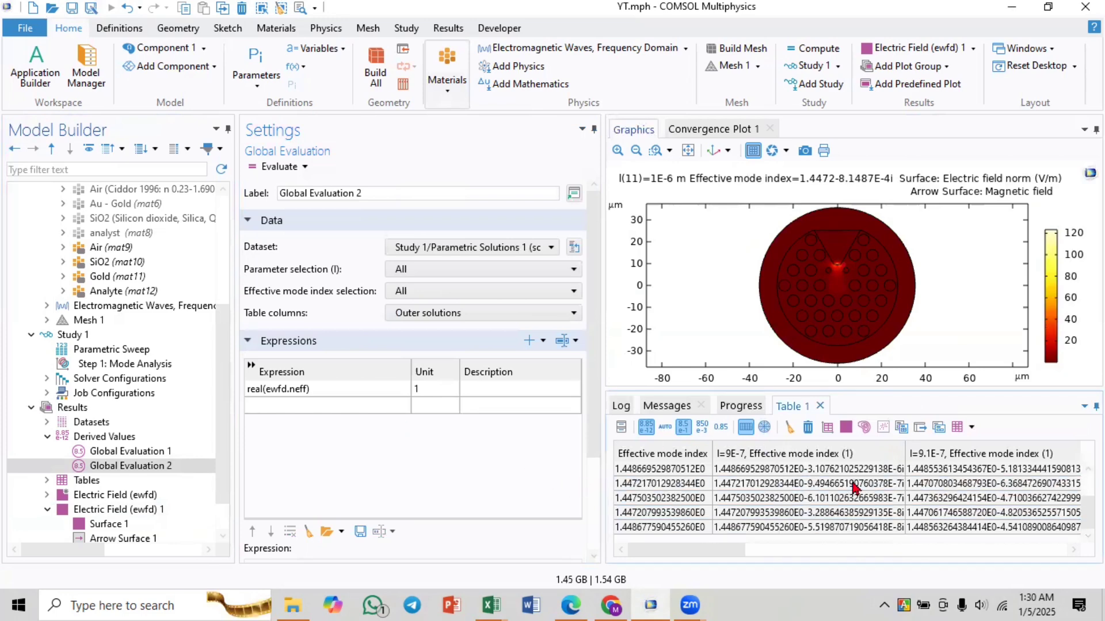
scroll(854, 486, up, 1)
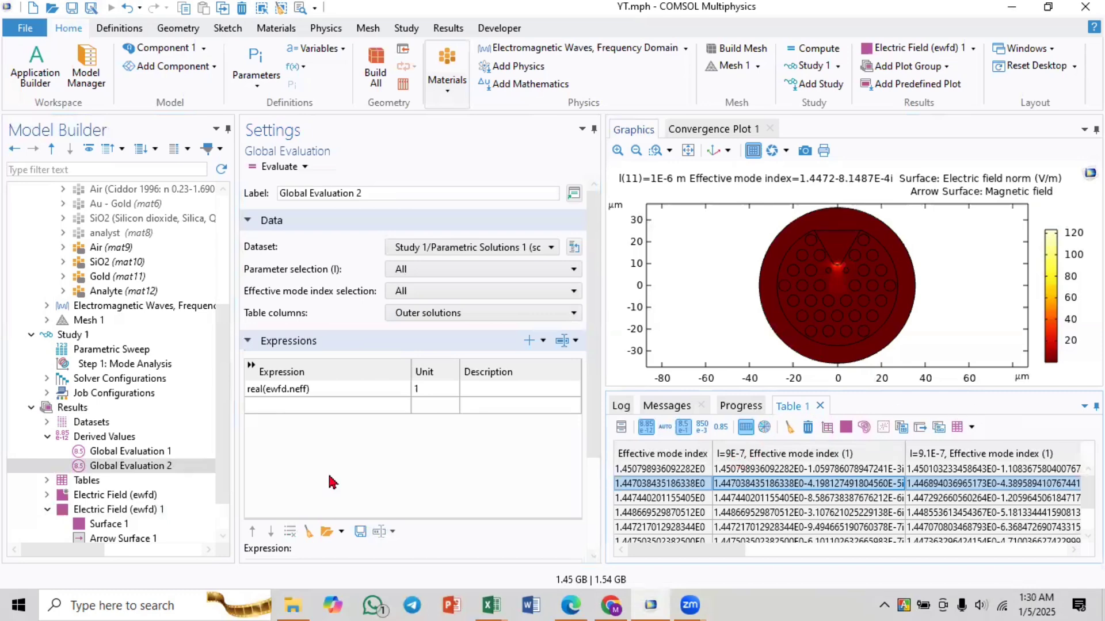
key(Up)
click(191, 453)
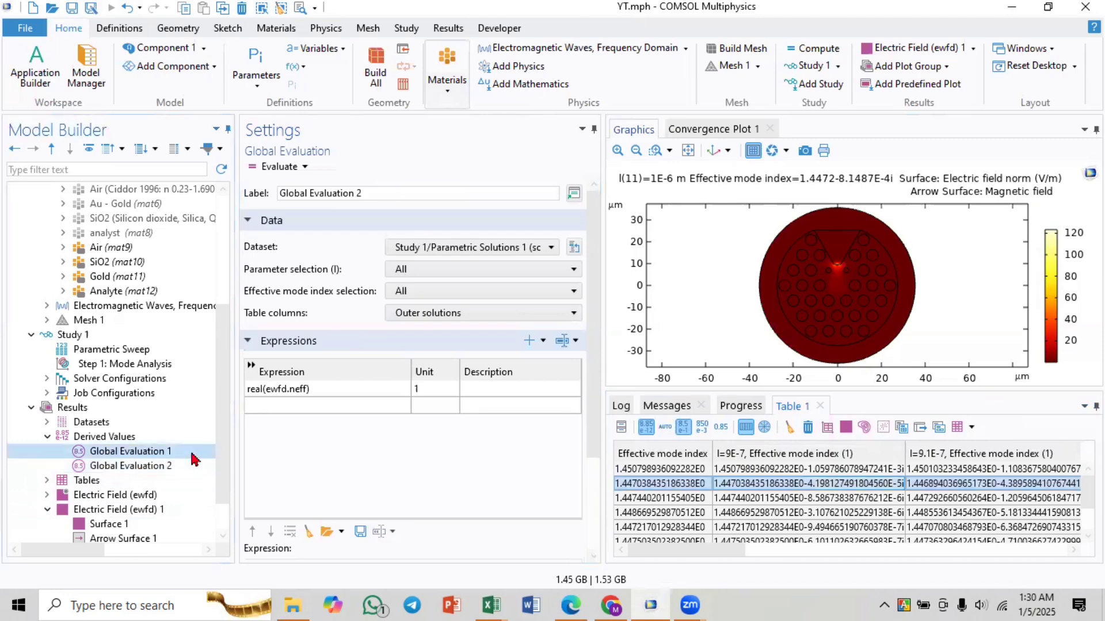
click(199, 465)
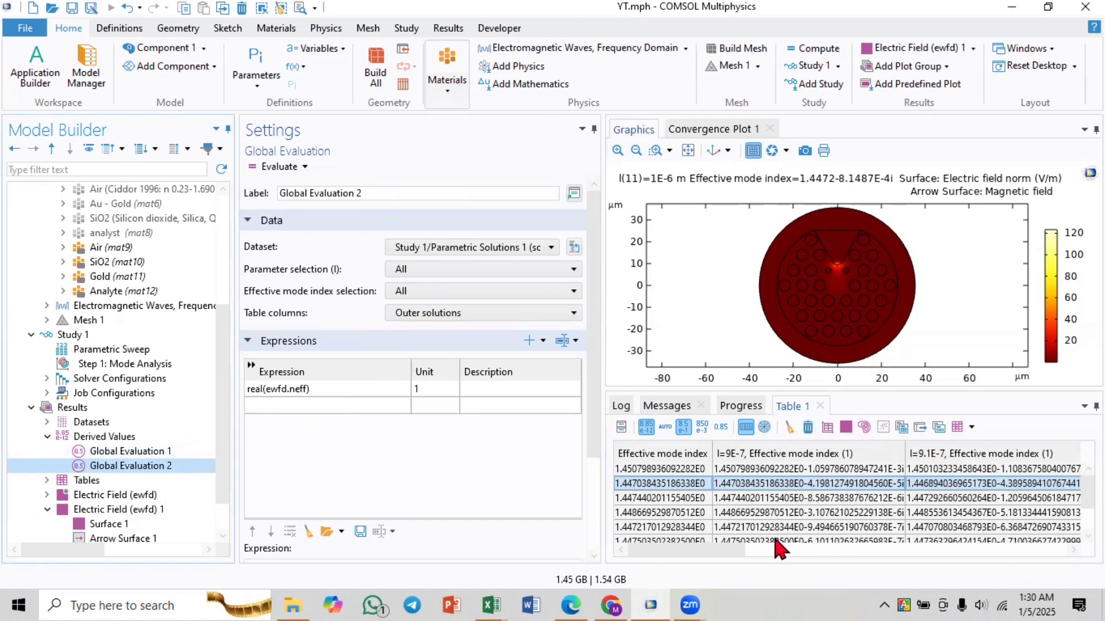
drag(703, 551, 1047, 550)
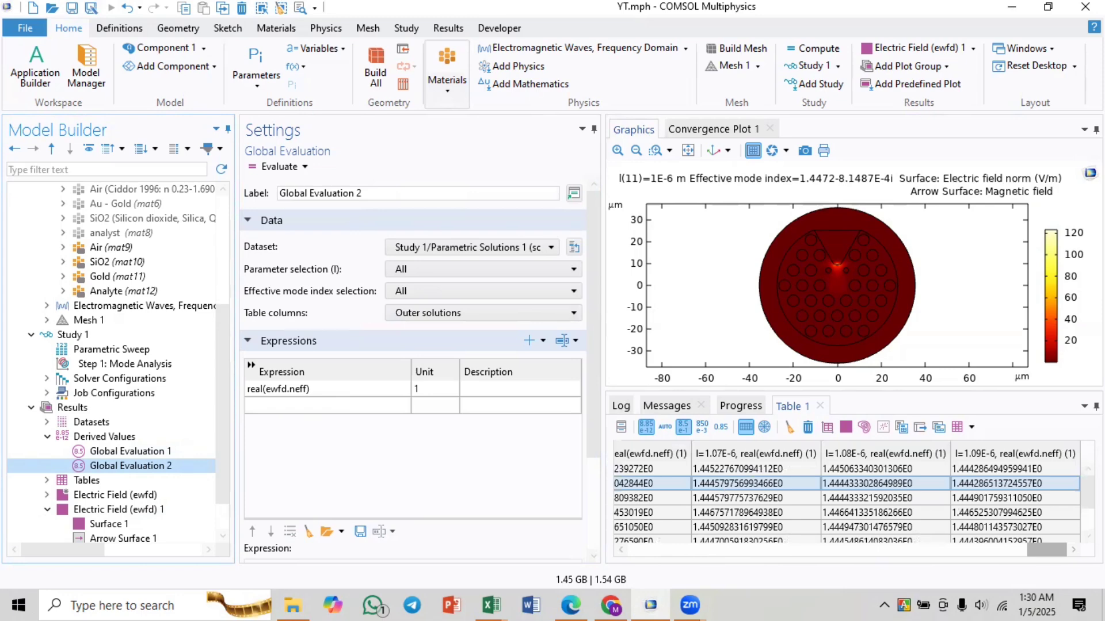
drag(1047, 550, 668, 546)
- Delete the mixed results table and evaluate Global Evaluation 2 again so it holds only real(ewfd.neff) values
click(807, 429)
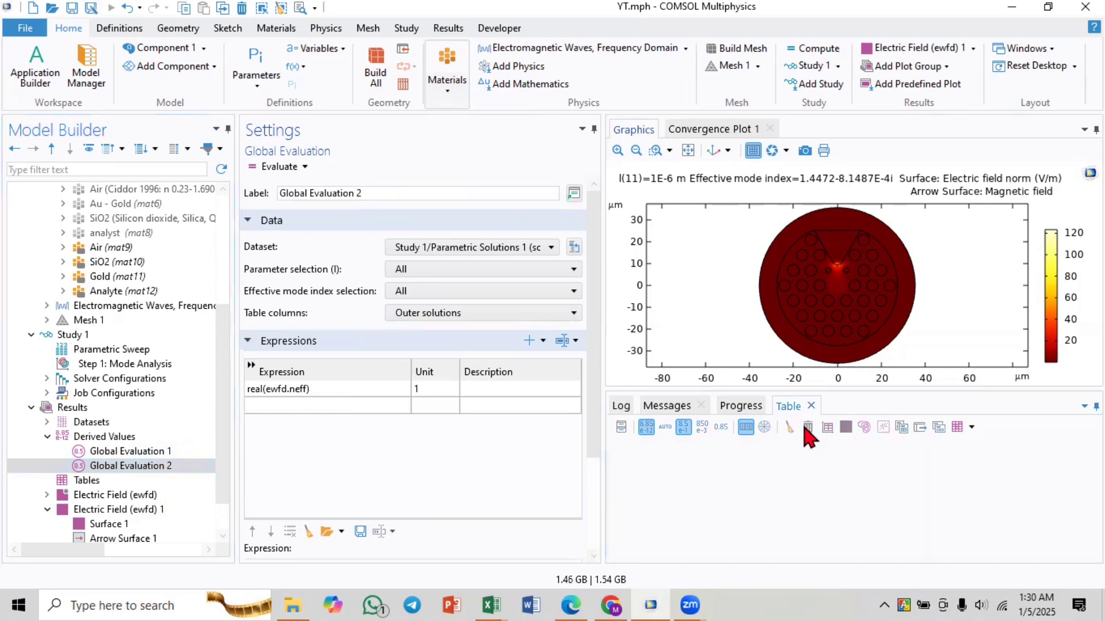
click(253, 169)
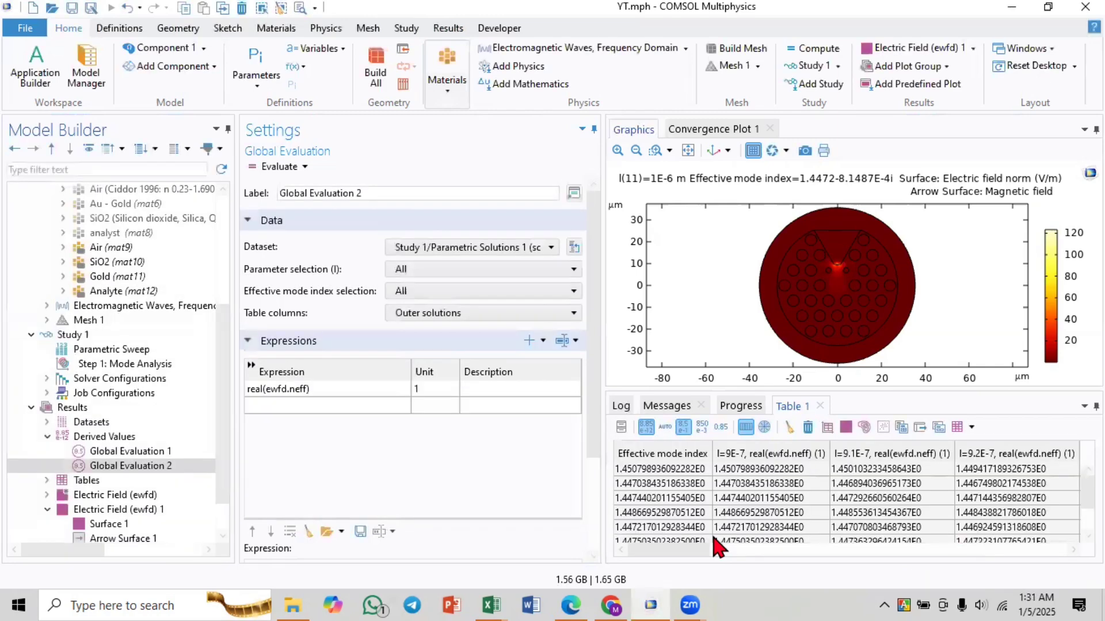
click(758, 483)
click(751, 472)
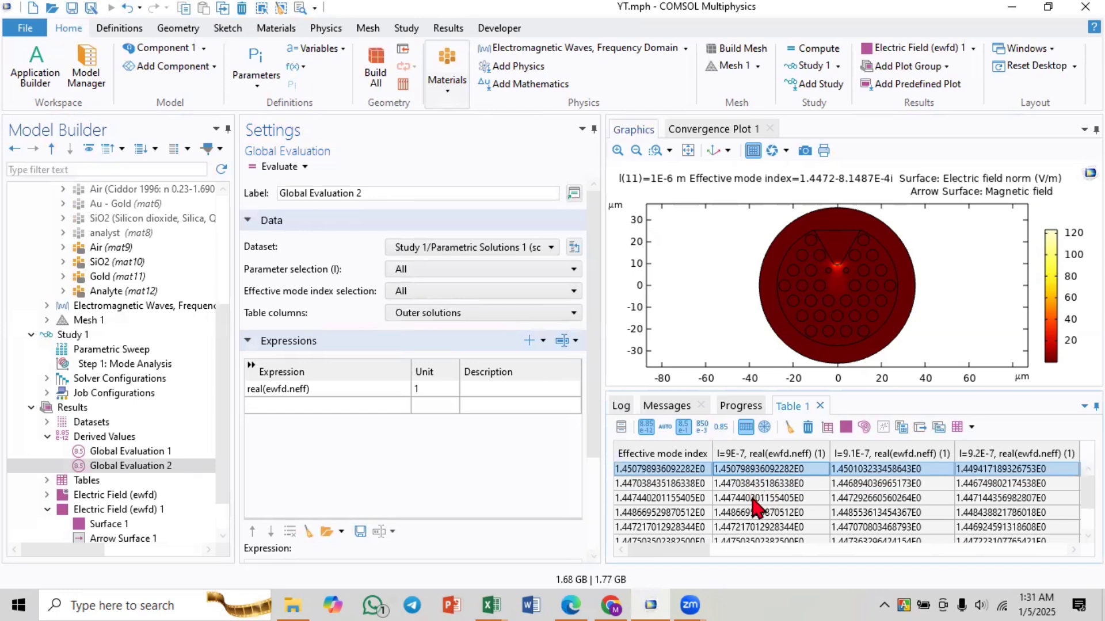
- Return to Electric Field (ewfd) 1 with effective mode index 1.4472-8.1487E-4i and magnify the core region below the V-shaped notch
click(80, 511)
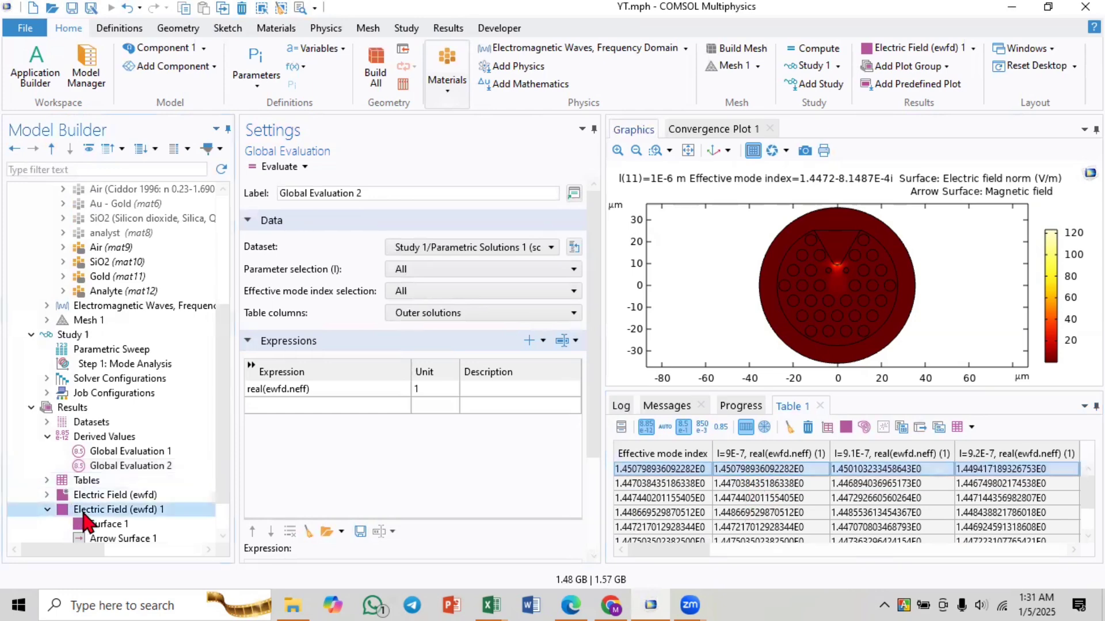
click(374, 283)
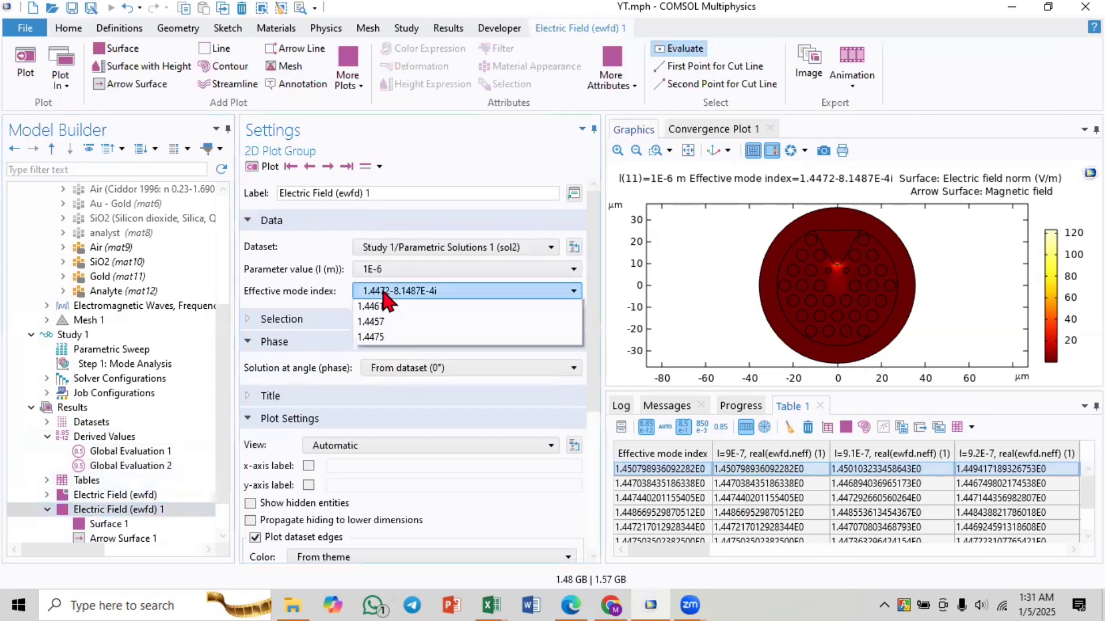
click(399, 305)
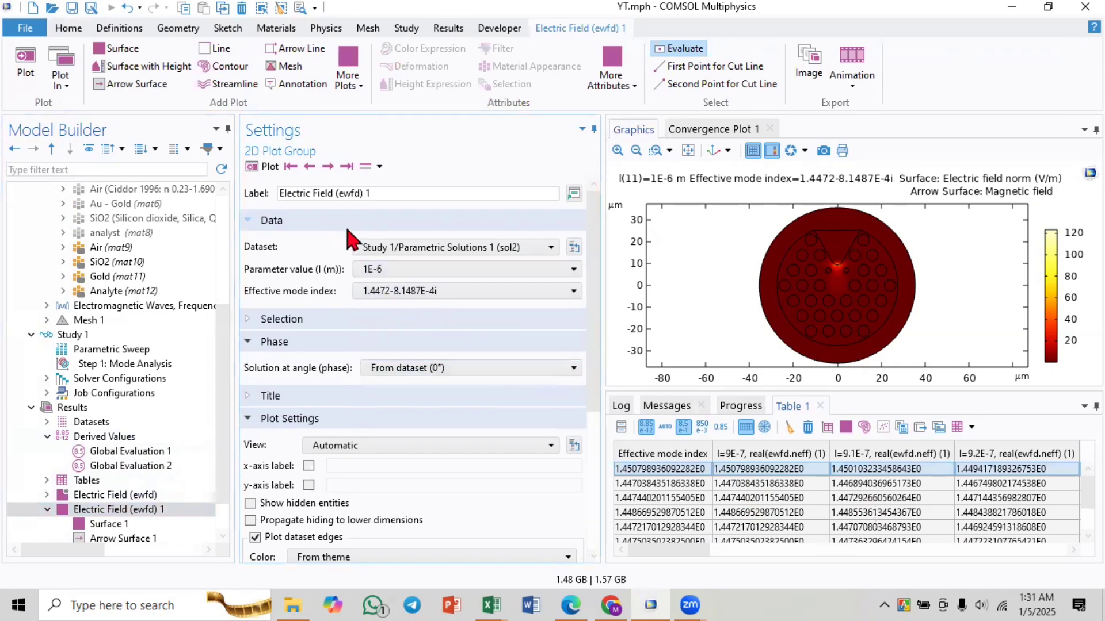
click(656, 151)
drag(804, 237, 871, 307)
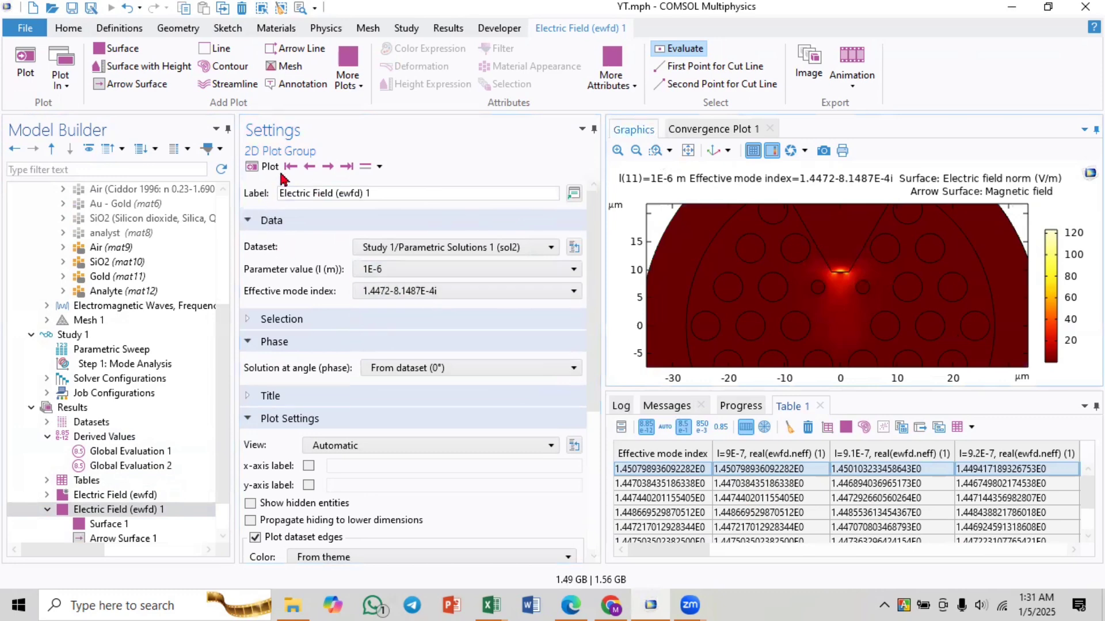
- Plot the field for the following parameter values one by one, from 1.01E-6 up to 1.04E-6
click(329, 166)
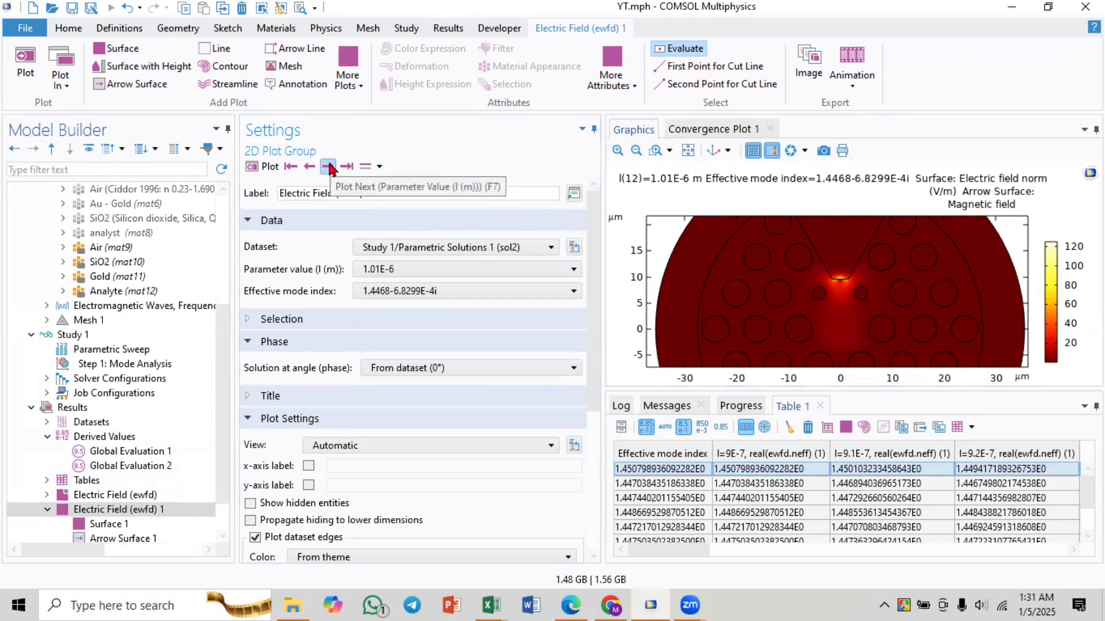
click(329, 167)
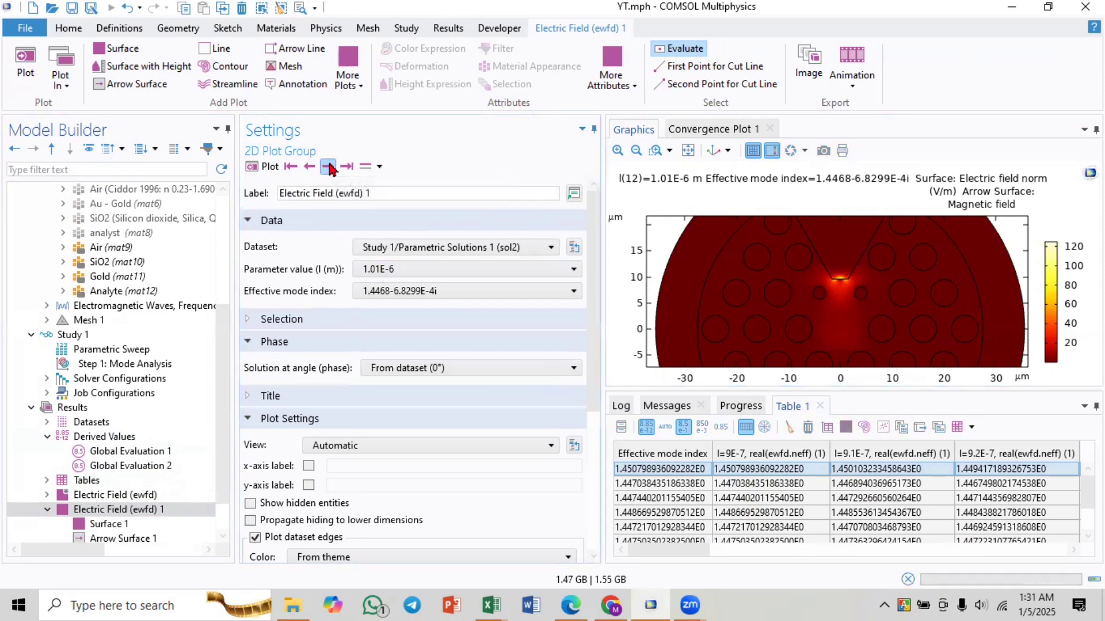
click(328, 167)
click(329, 167)
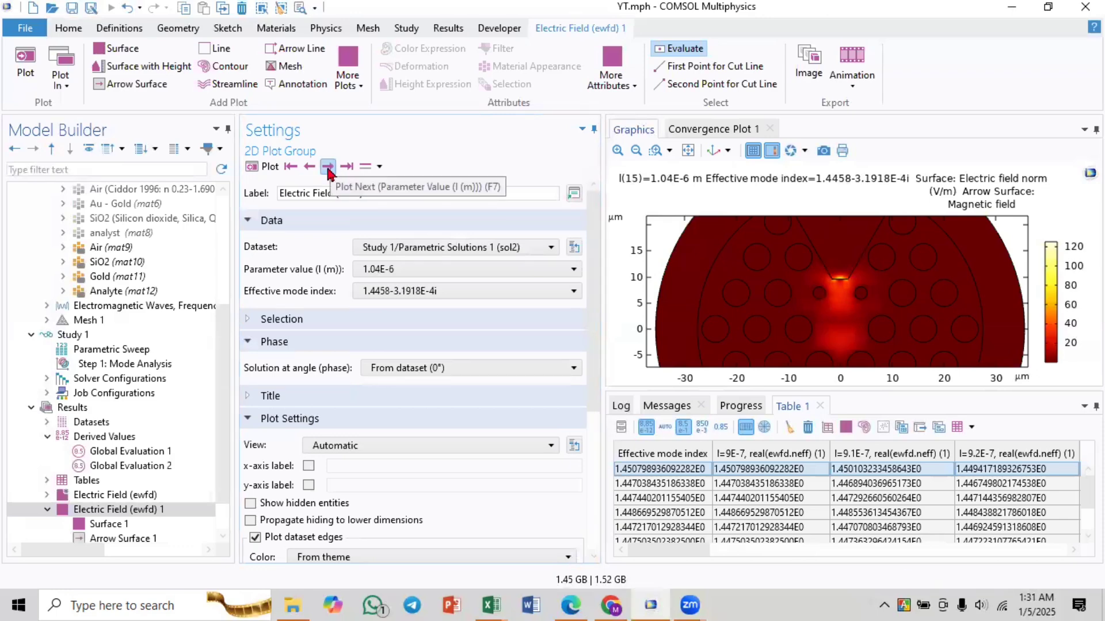
- Plot the following modes at parameter value 1.04E-6 up to effective index 1.4471, and step back through the preceding modes
click(329, 167)
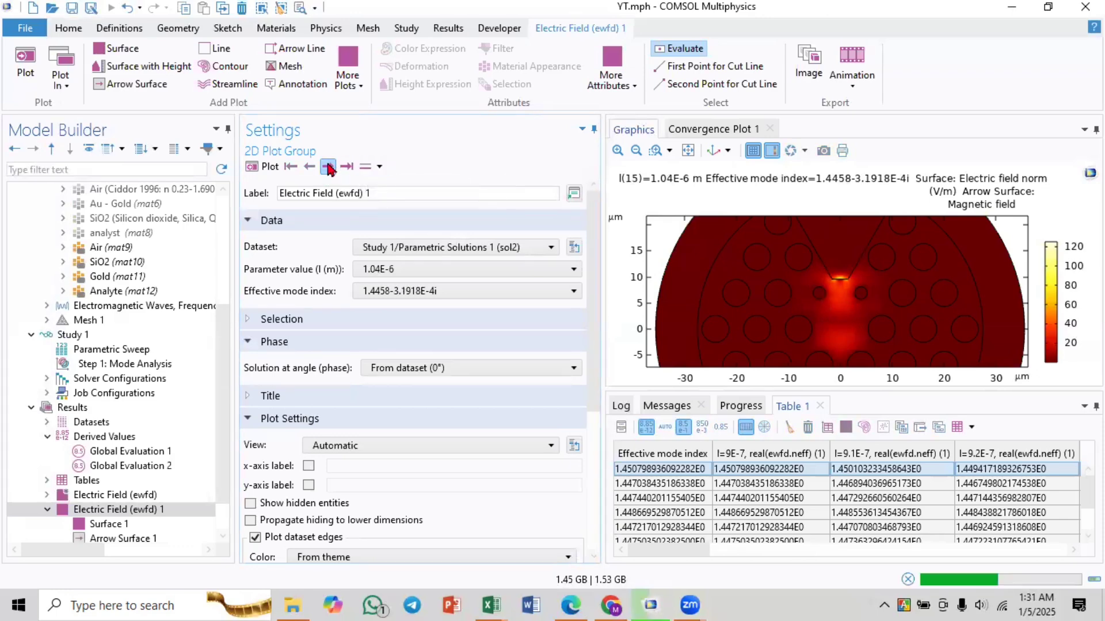
click(329, 166)
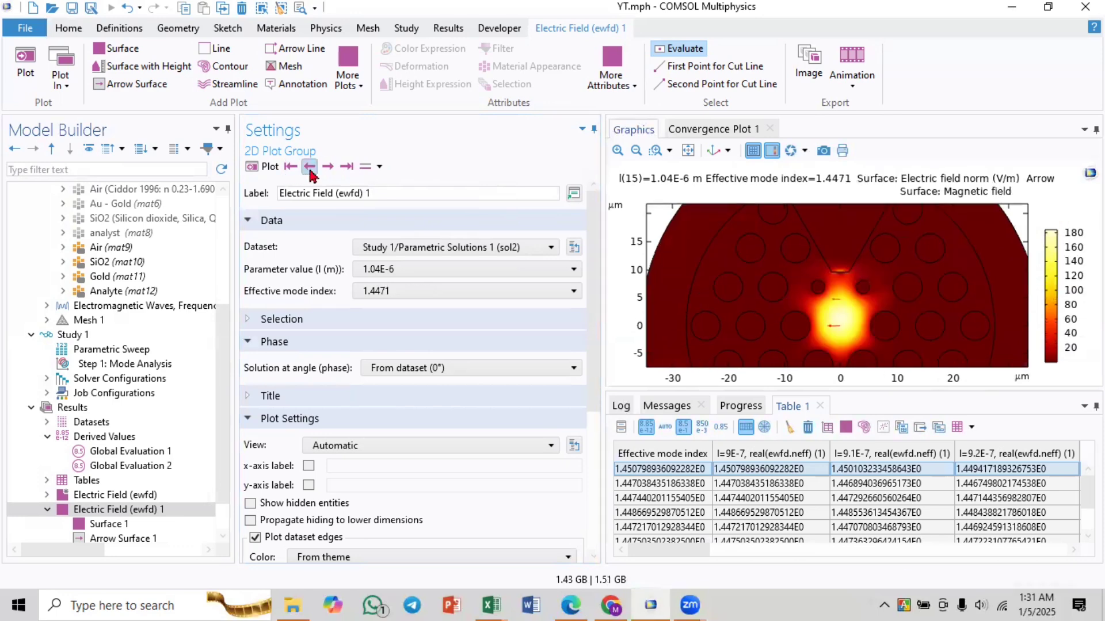
click(310, 168)
click(310, 167)
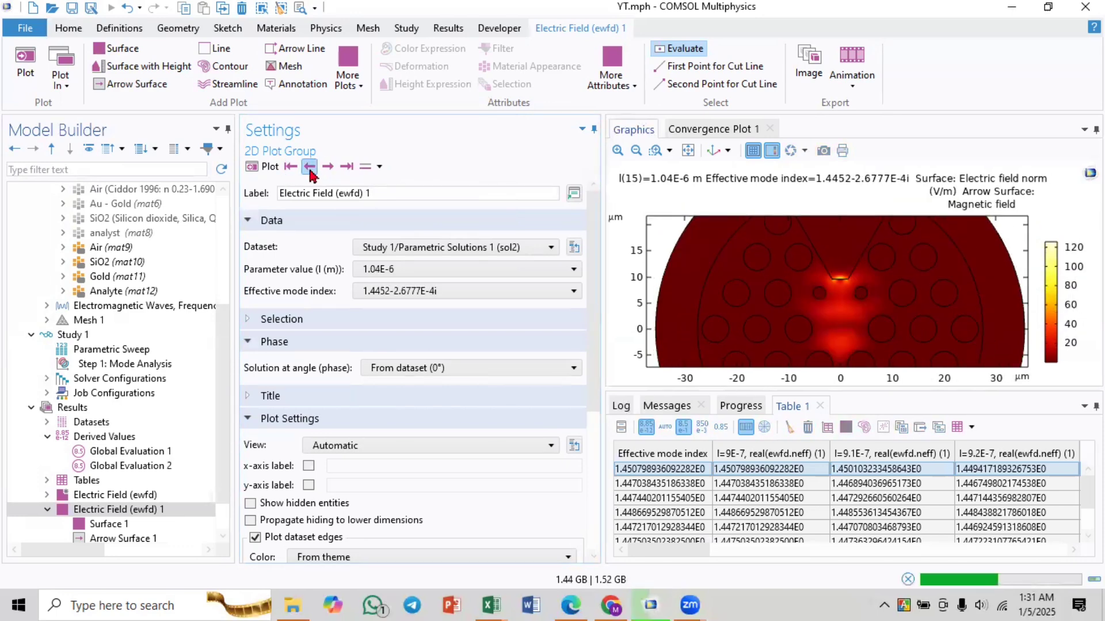
- Plot the mode with effective index 1.4458-3.1918E-4i at parameter value 1.04E-6 and check it in the mode list
click(310, 166)
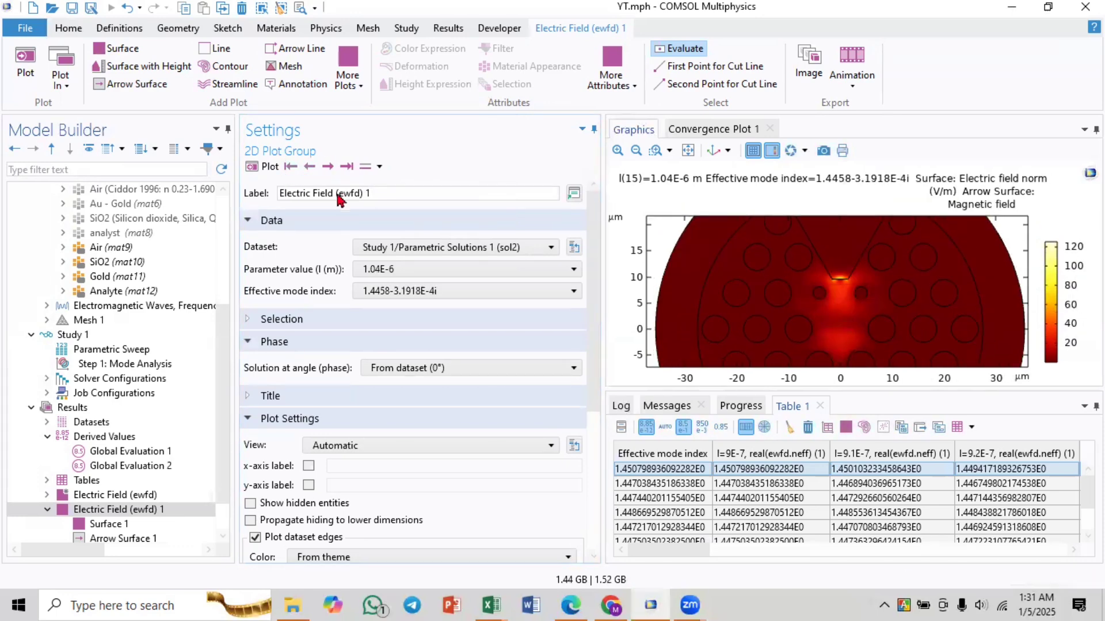
right_click(780, 477)
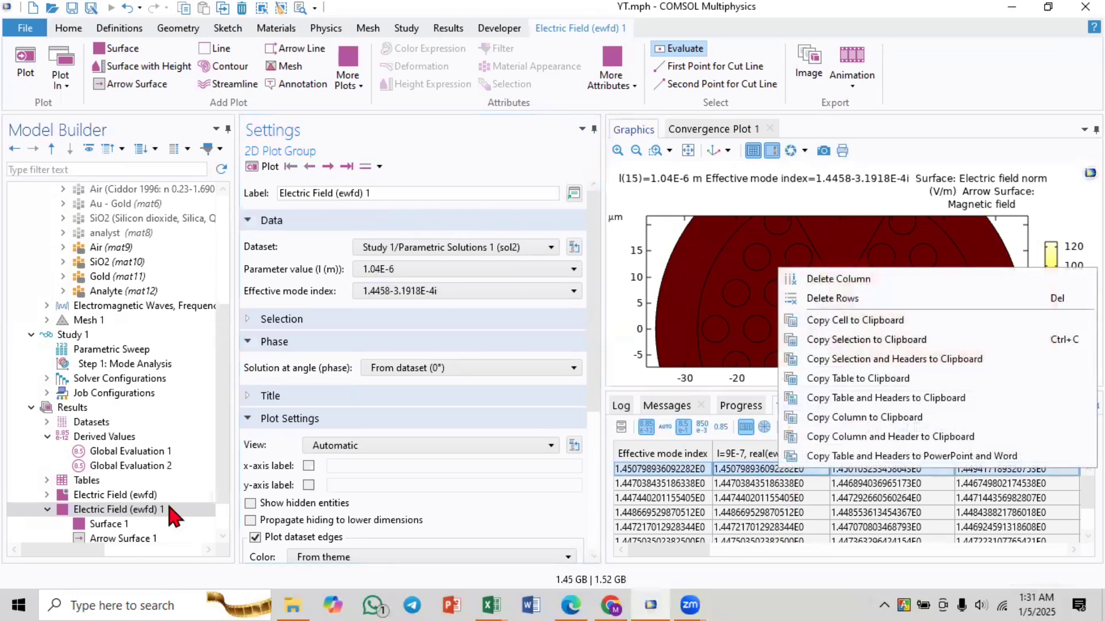
click(457, 290)
click(456, 289)
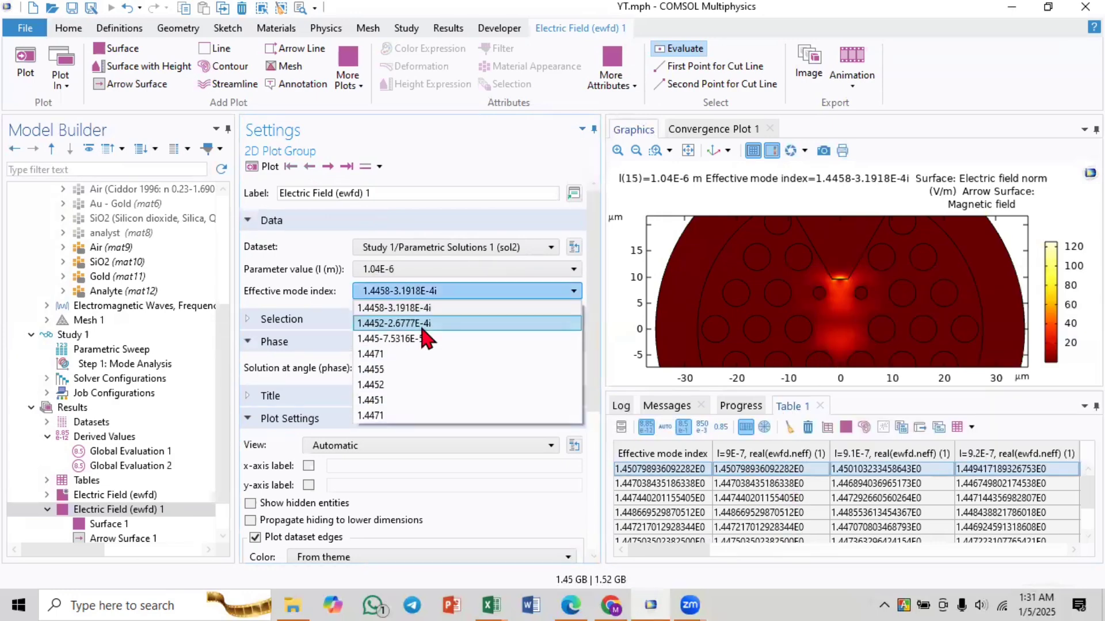
click(423, 311)
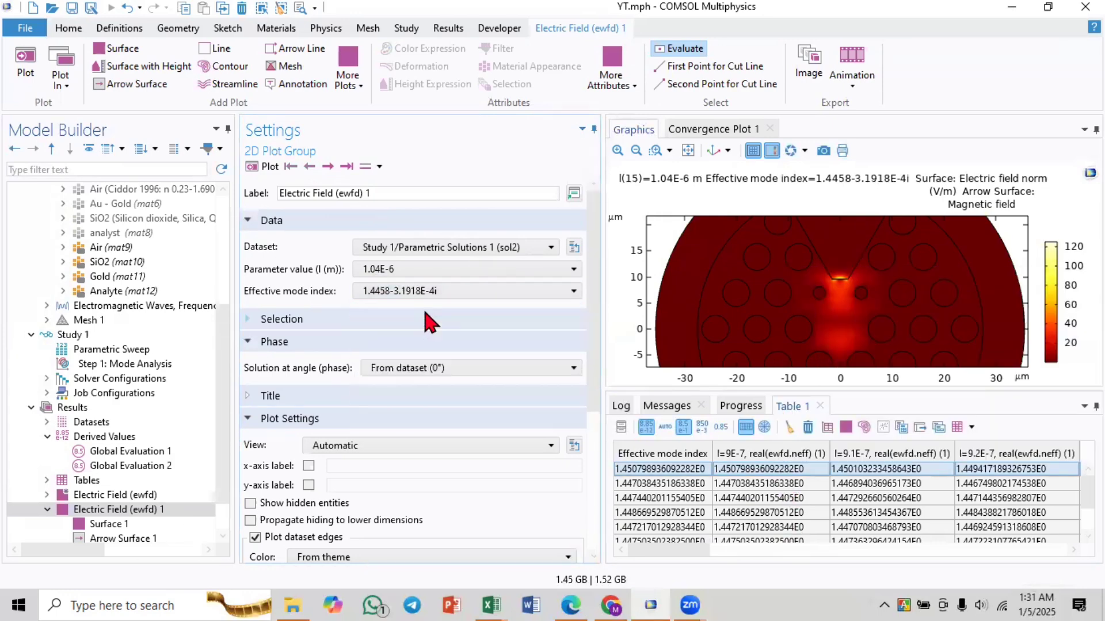
- Copy the first row of Table 1 with its headers and paste it into Book1 in Excel at G6, moving the chart out of the way
right_click(785, 483)
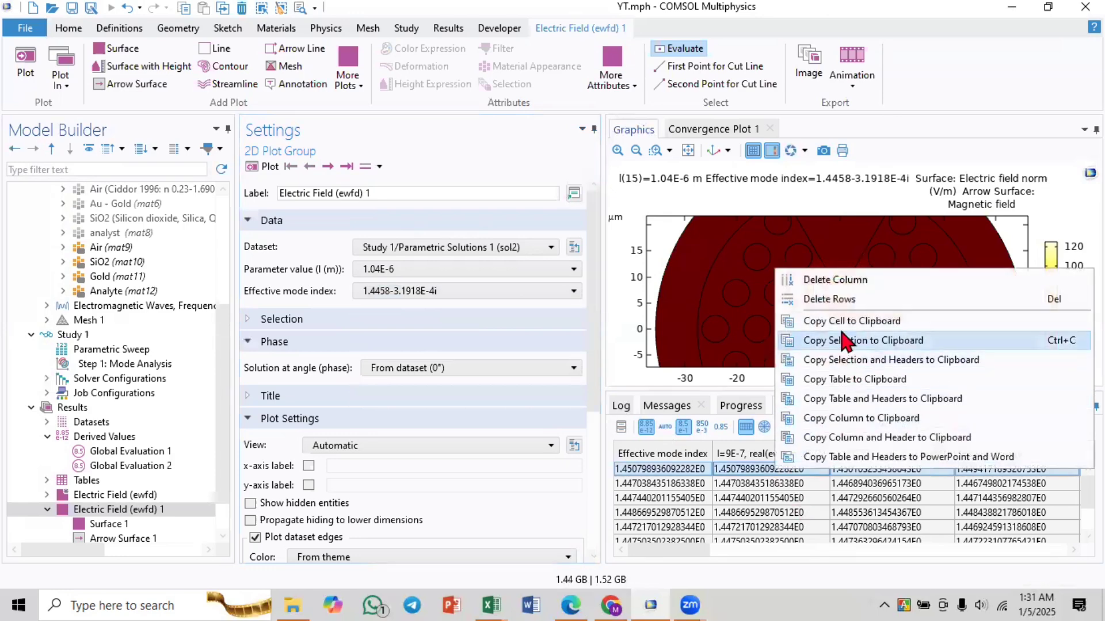
click(864, 364)
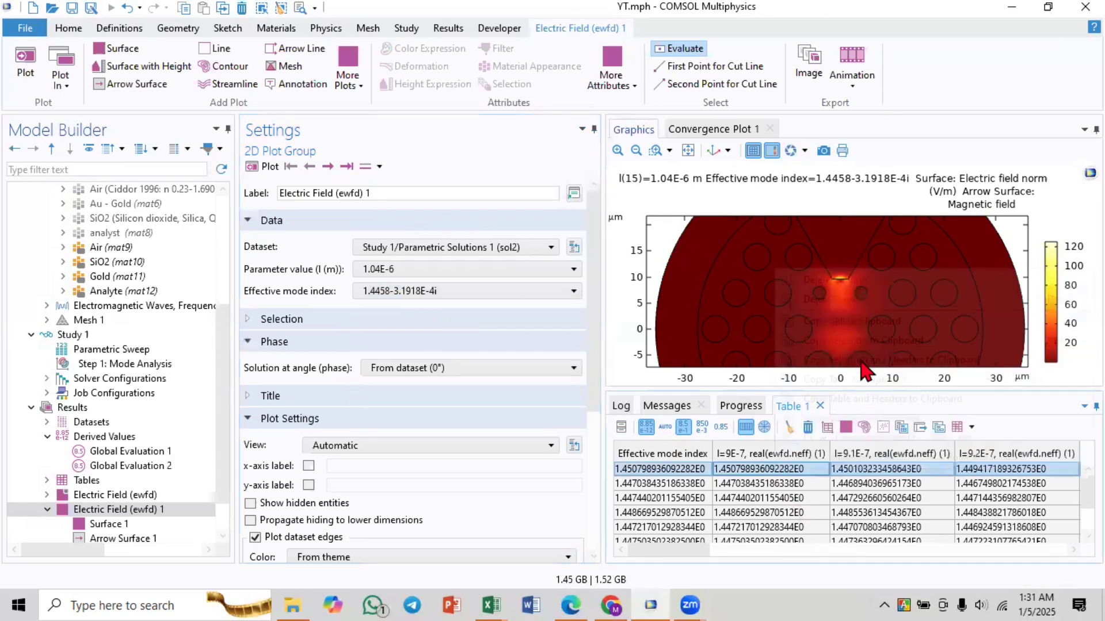
mouse_move(488, 599)
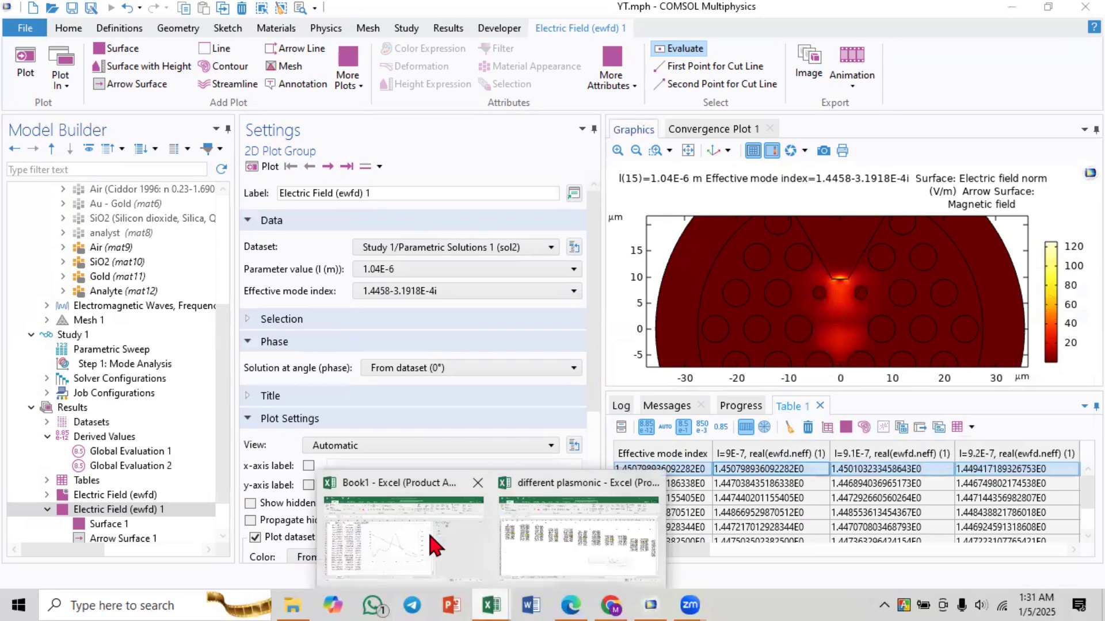
click(427, 530)
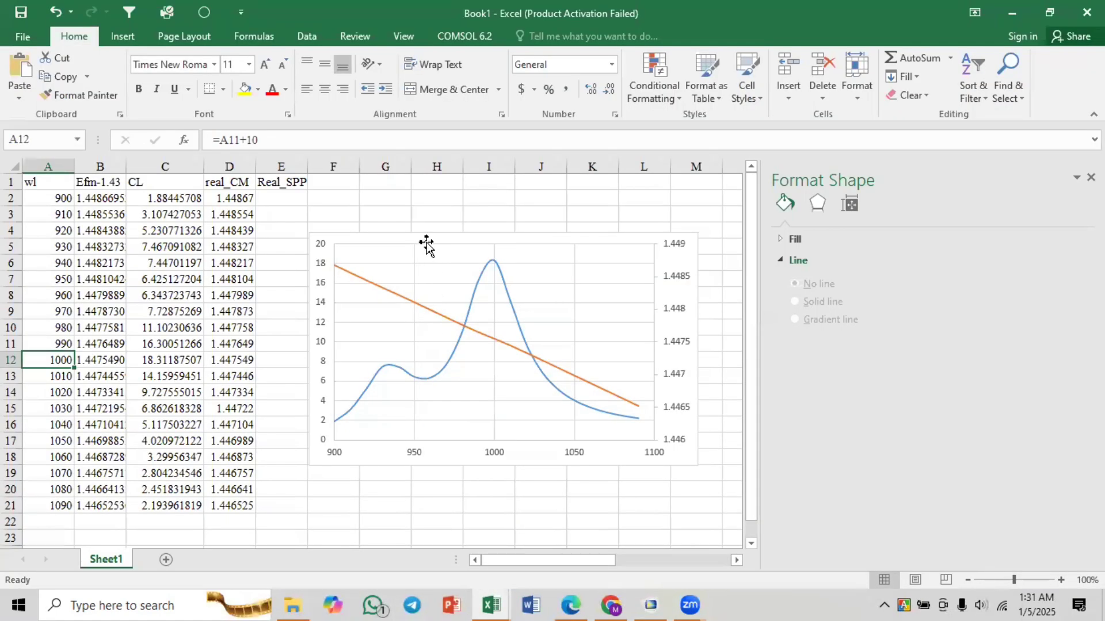
drag(424, 236, 318, 358)
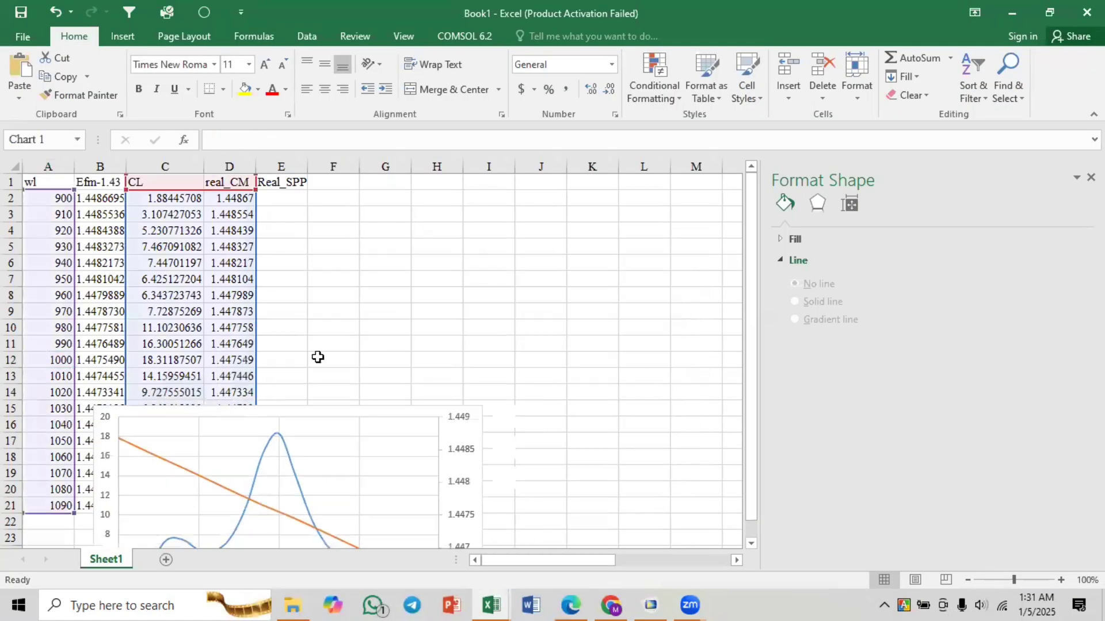
click(392, 265)
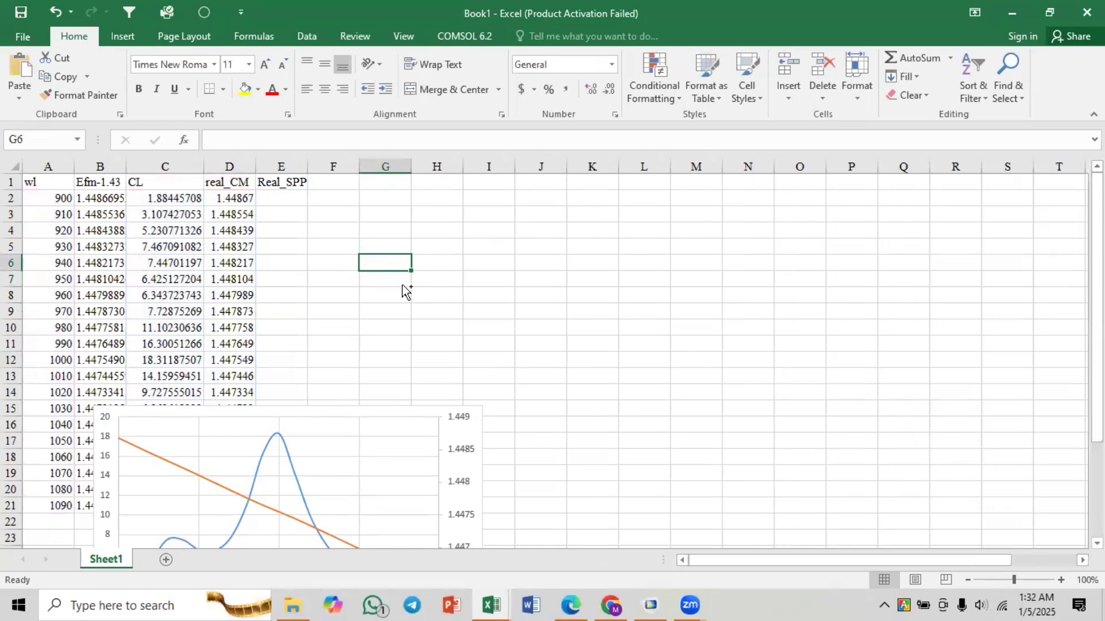
key(ctrl+v)
click(538, 341)
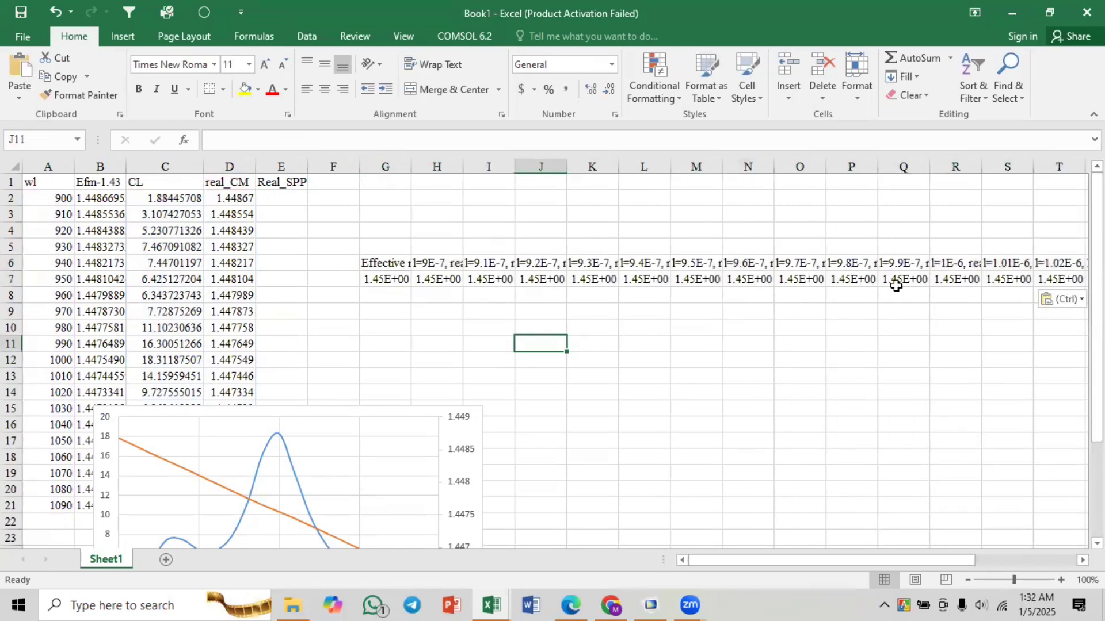
- Copy the pasted values for wavelengths 9.7E-7 to 1.03E-6 and paste them transposed into the Real_SPP column from E9 down
click(960, 281)
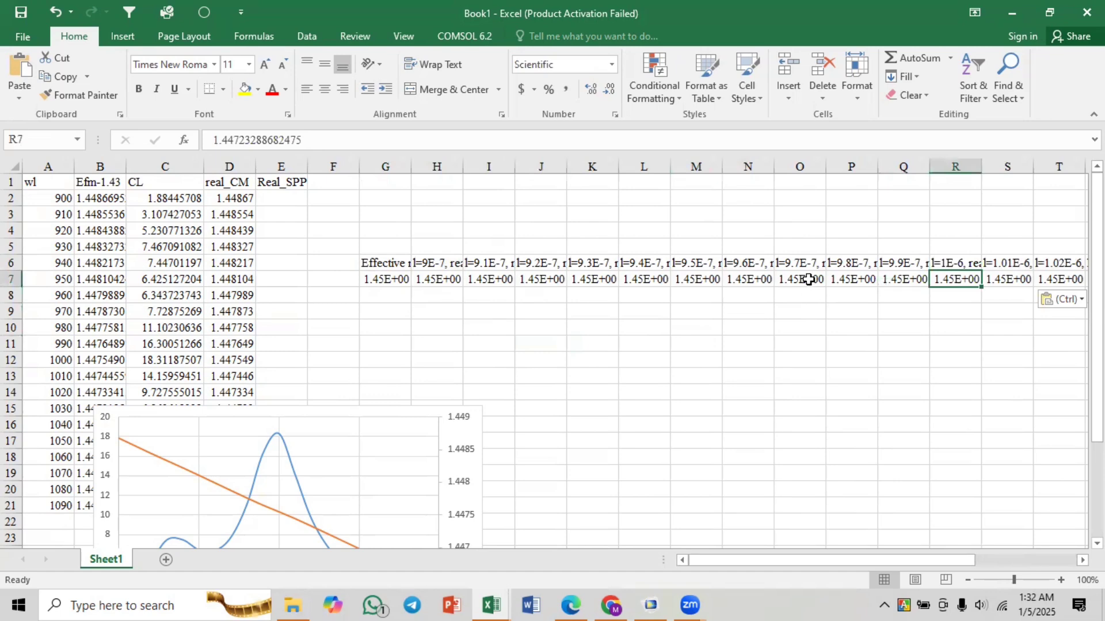
drag(808, 280, 927, 278)
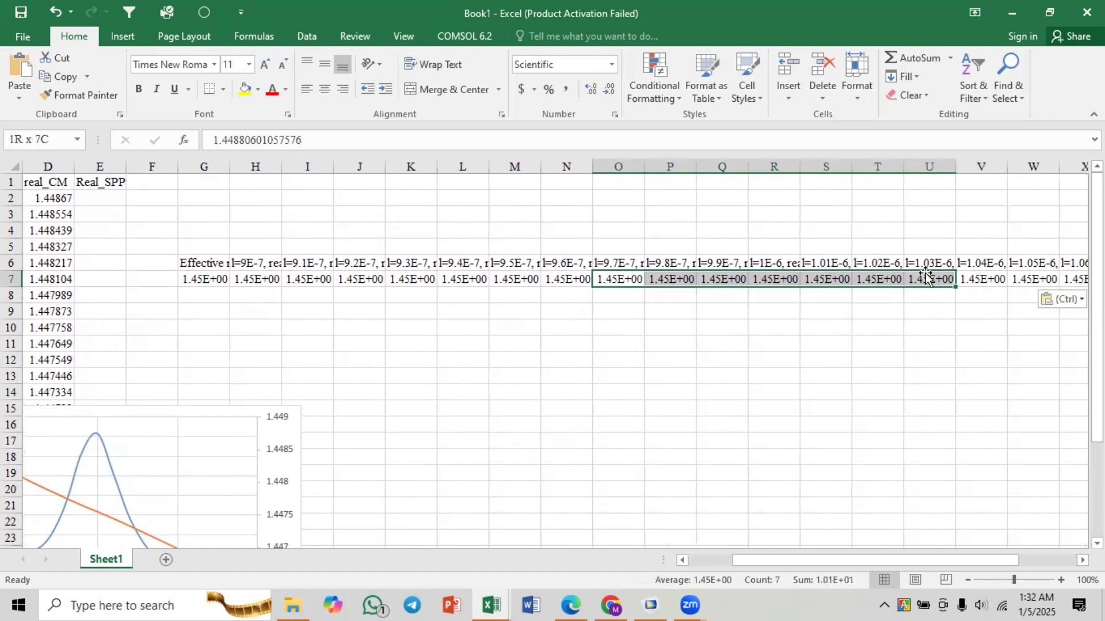
key(ctrl+c)
scroll(737, 355, left, 3)
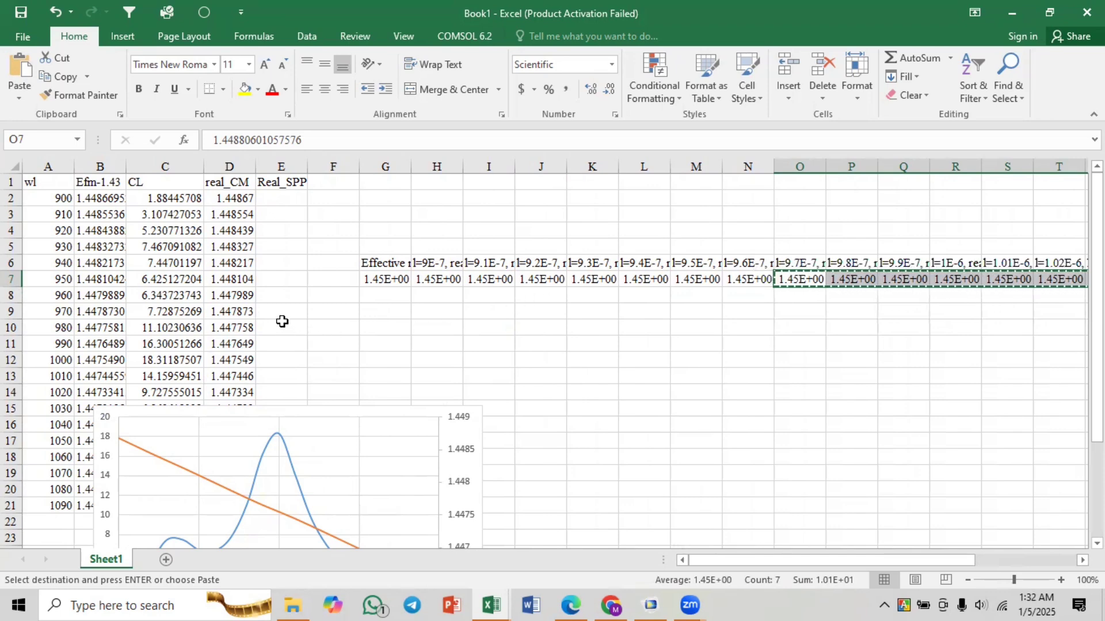
click(282, 313)
right_click(282, 313)
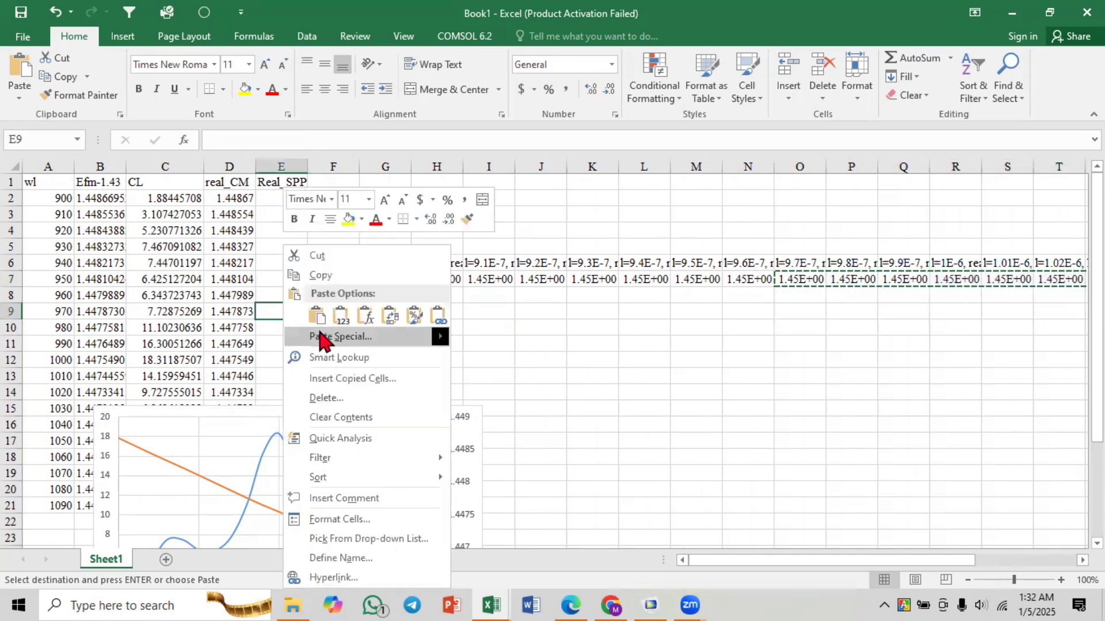
click(324, 333)
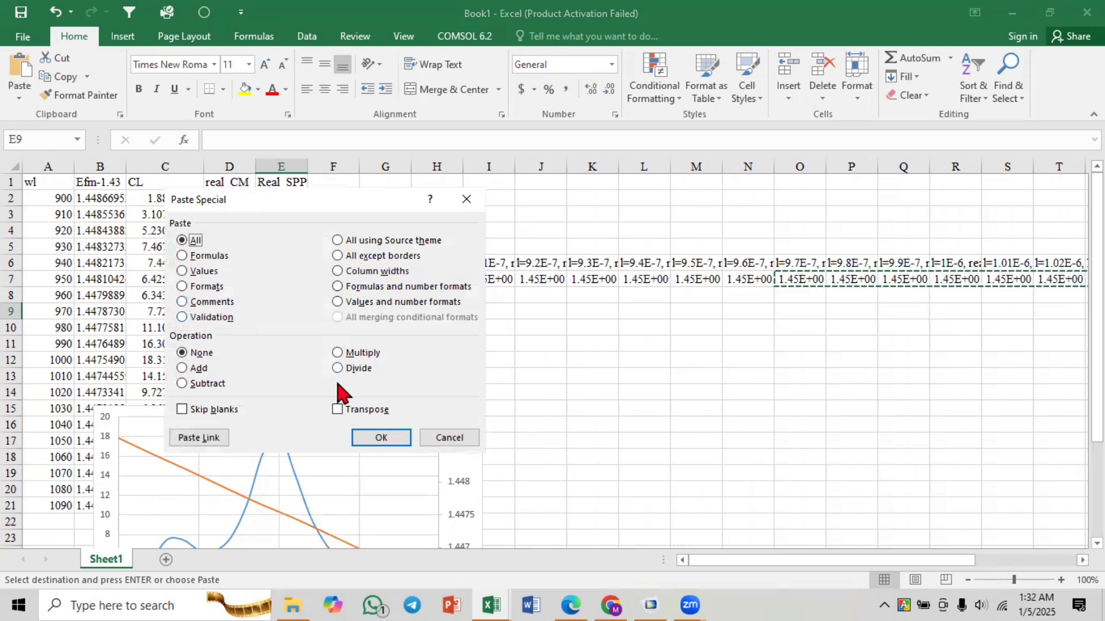
click(337, 409)
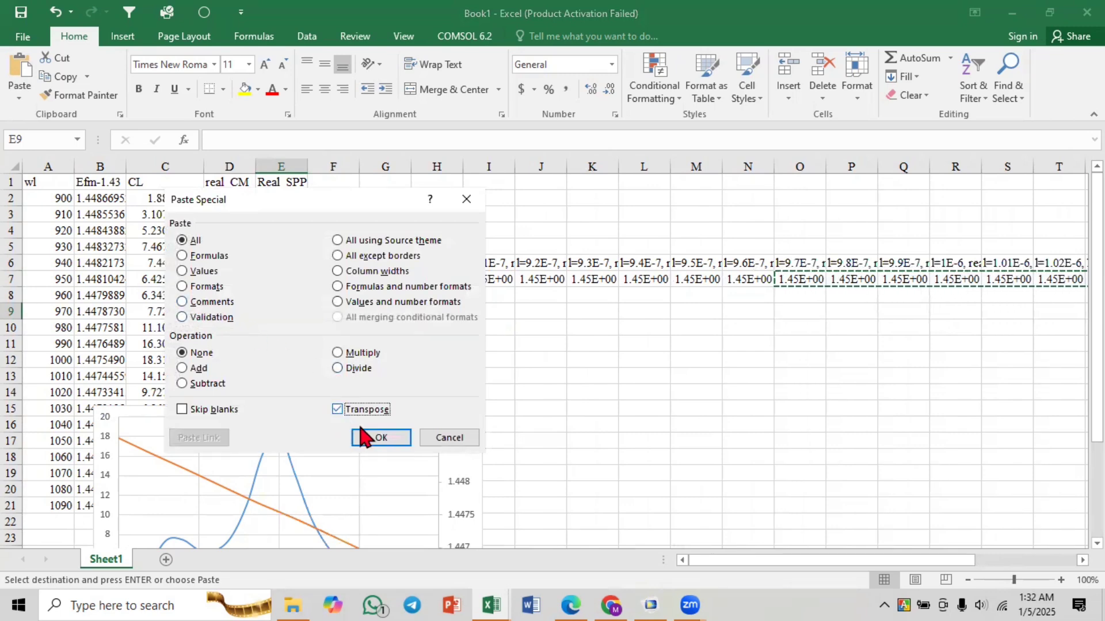
click(380, 439)
click(358, 357)
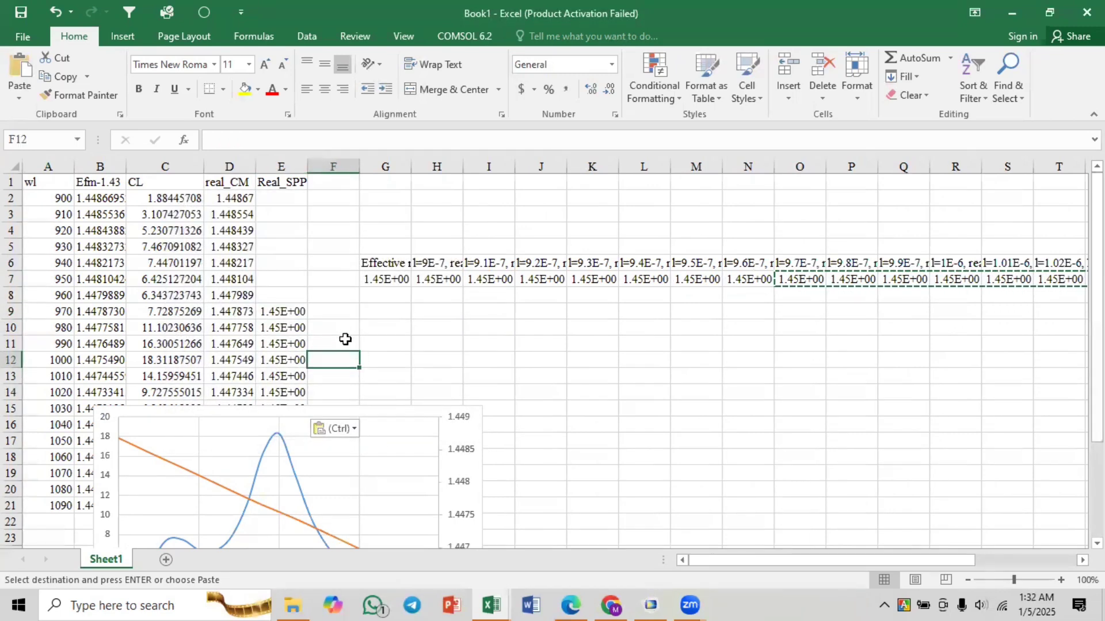
- Try to add the Real_SPP column to the existing chart's data range
click(429, 413)
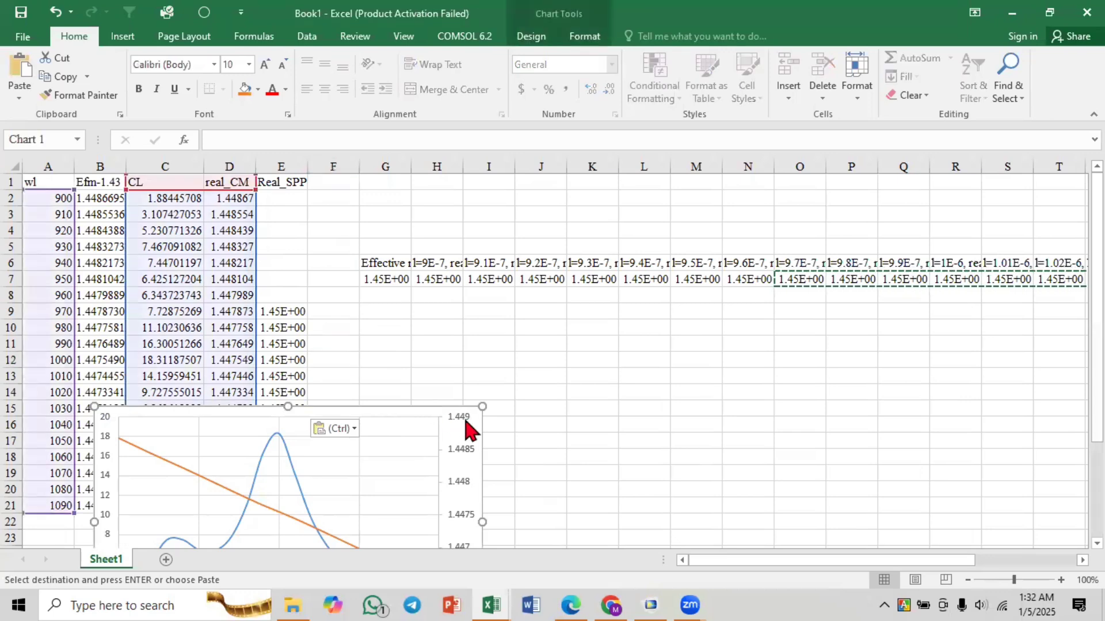
key(Escape)
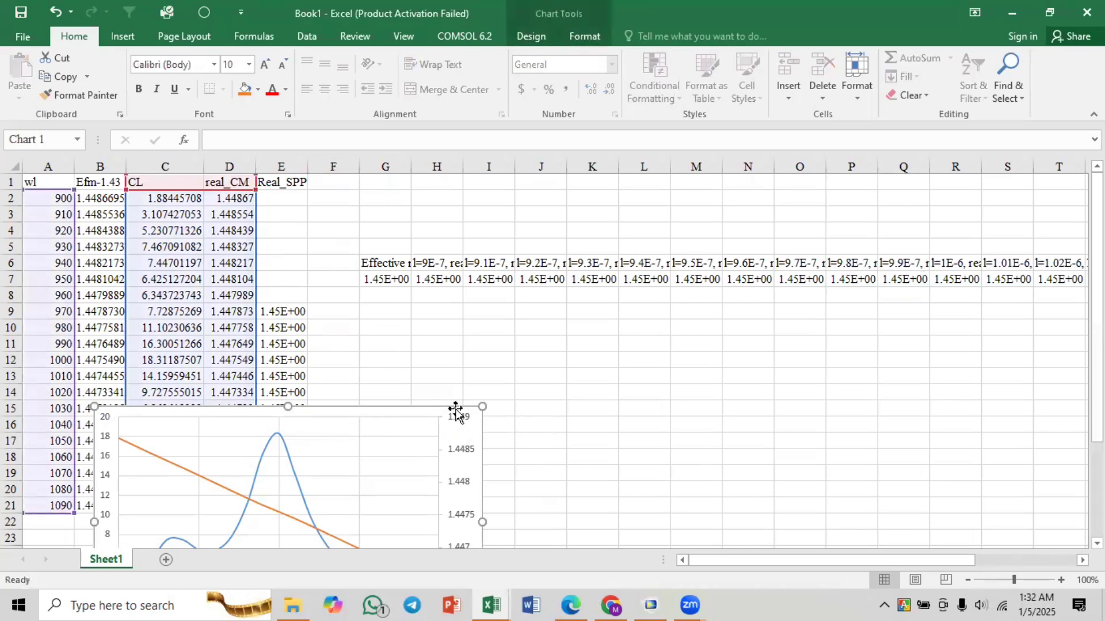
drag(456, 412, 464, 361)
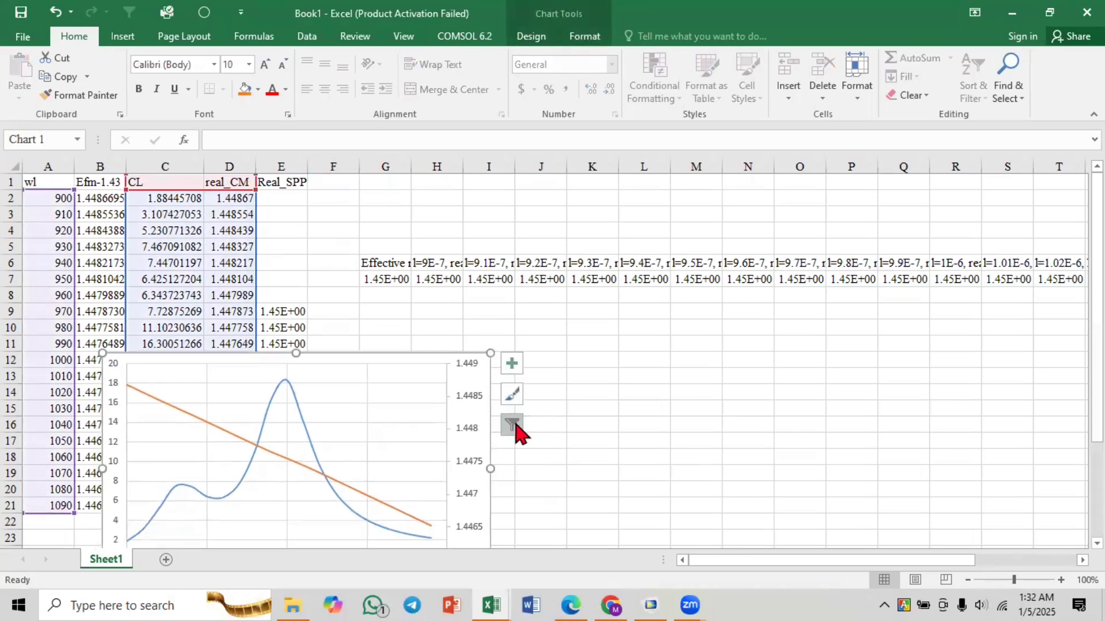
click(512, 425)
click(677, 573)
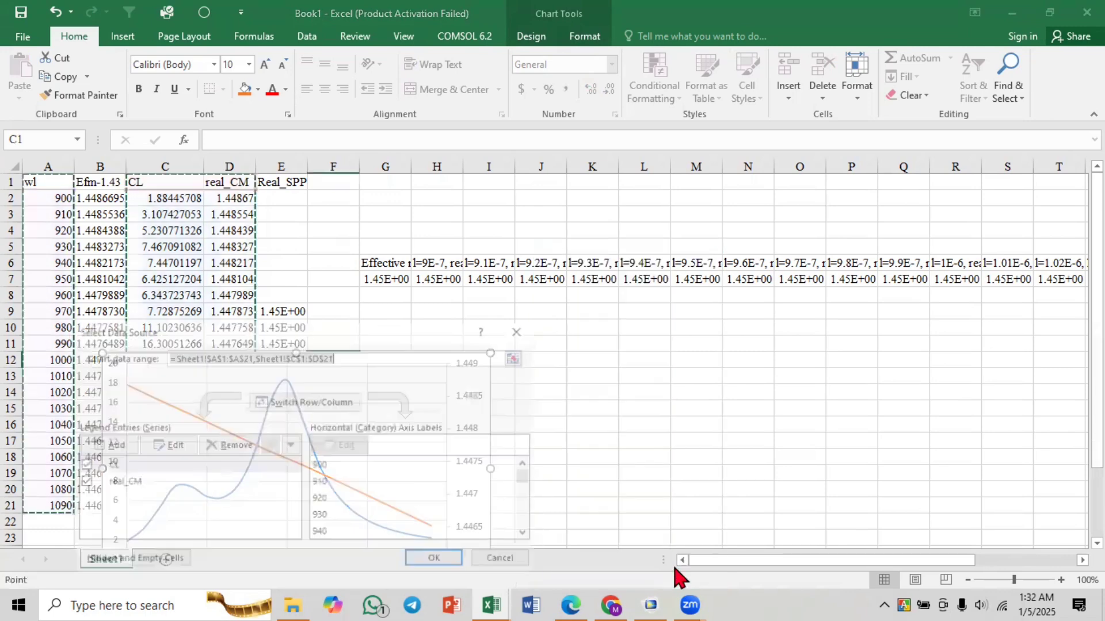
shift+click(282, 165)
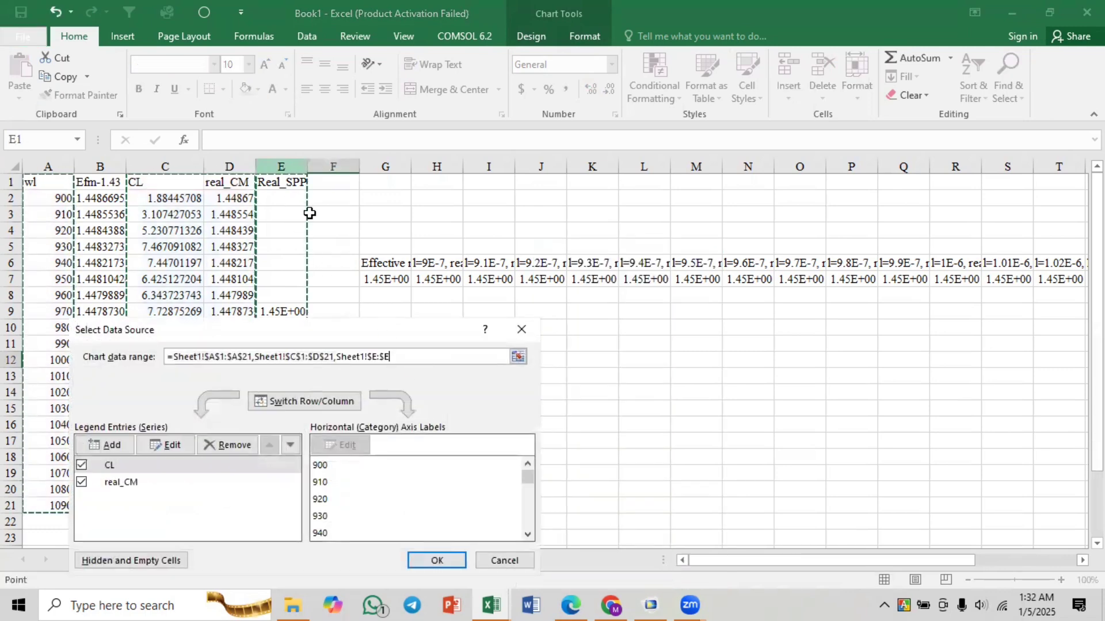
click(440, 561)
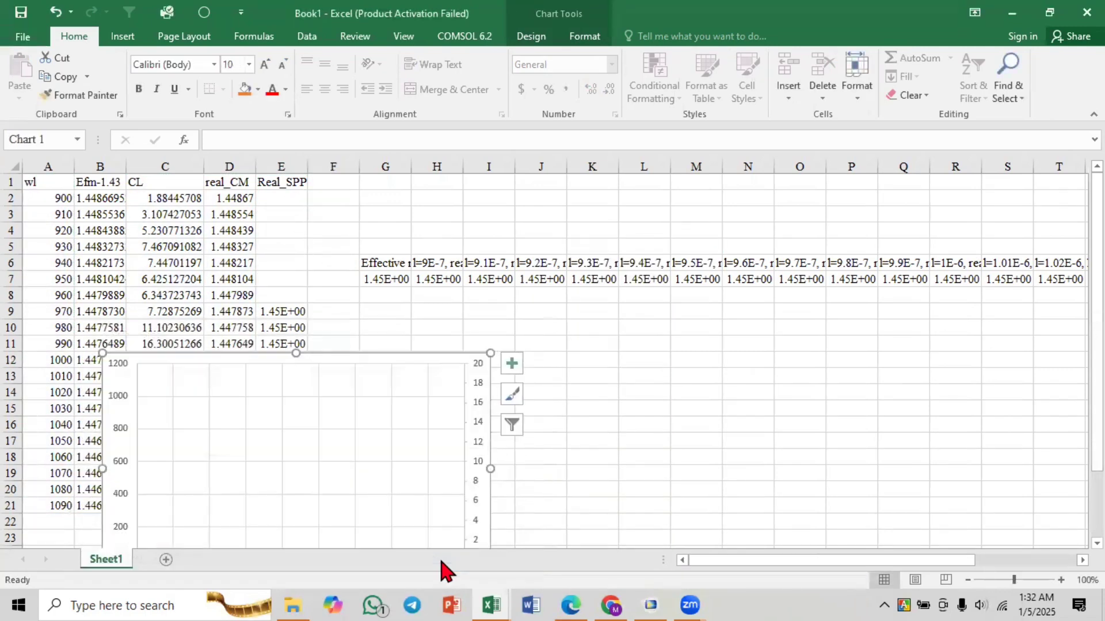
- Delete the old chart and insert a smooth-line scatter chart with markers from the wl, CL, real_CM and Real_SPP columns
drag(378, 363, 632, 244)
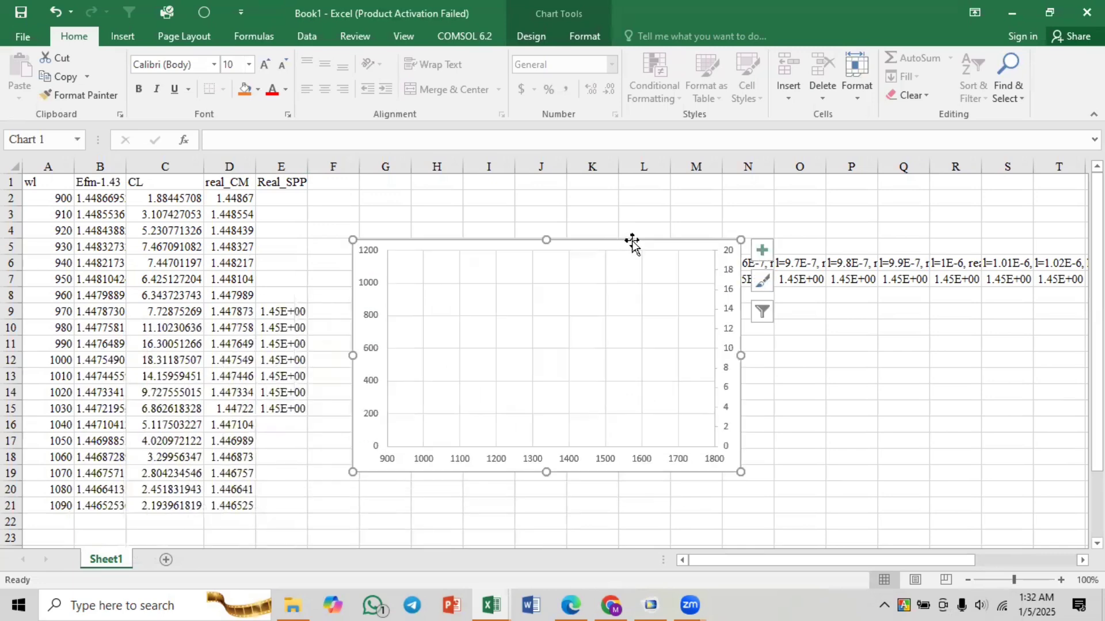
key(Delete)
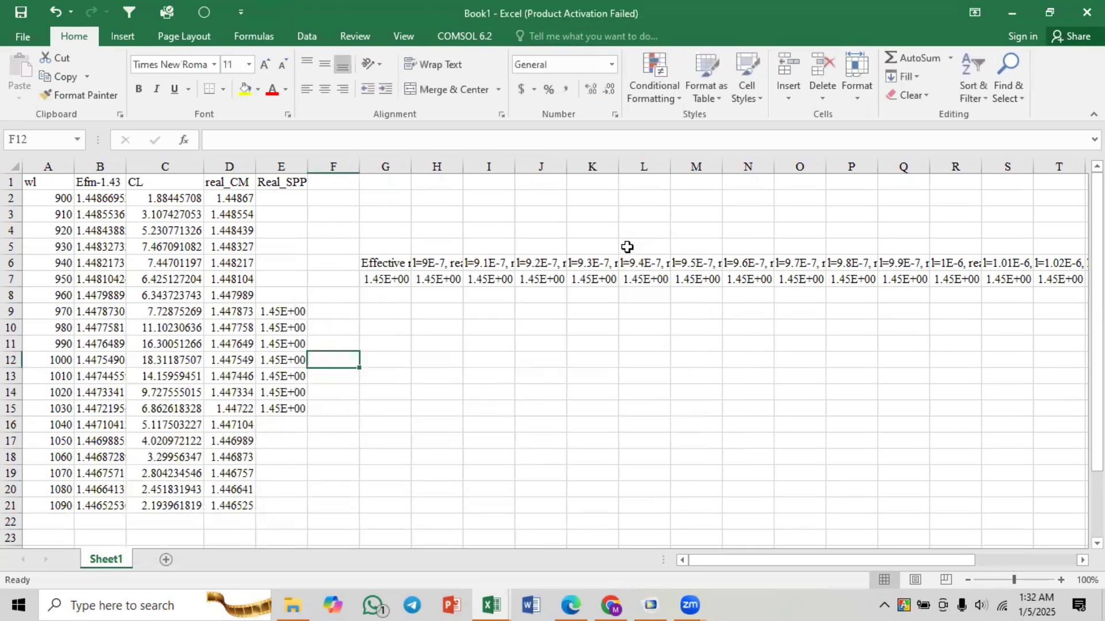
click(582, 358)
click(41, 168)
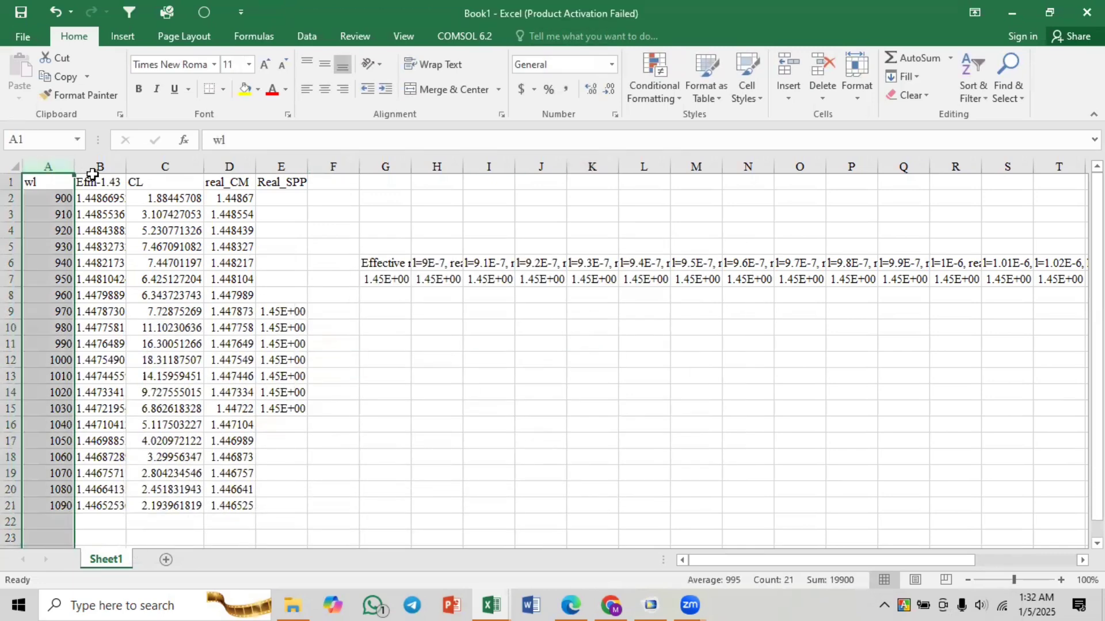
ctrl+click(158, 161)
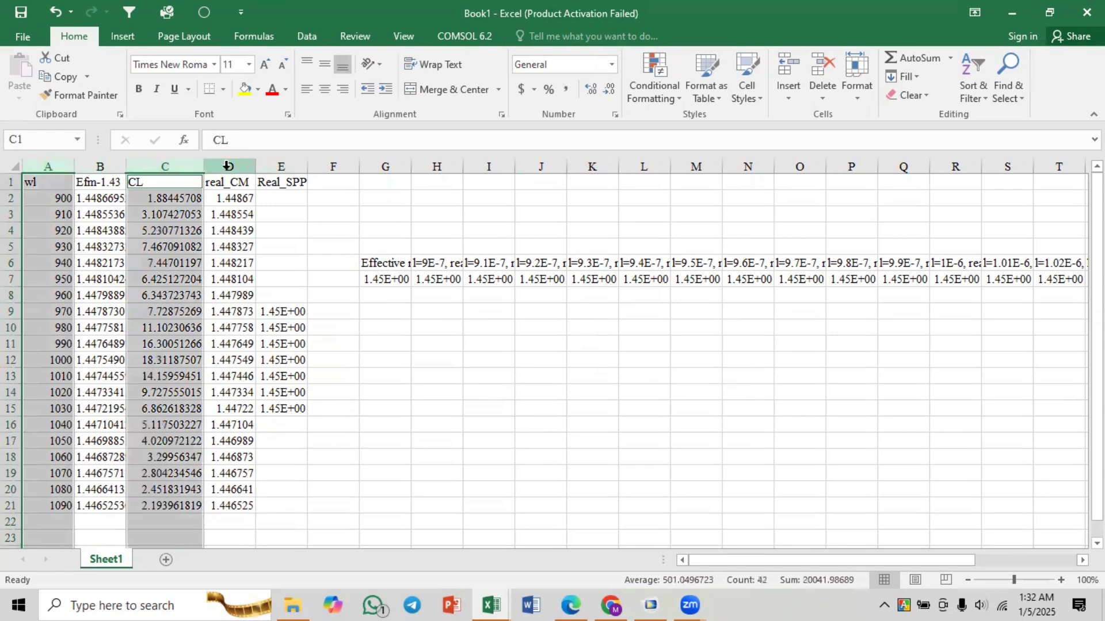
ctrl+click(229, 161)
ctrl+click(278, 160)
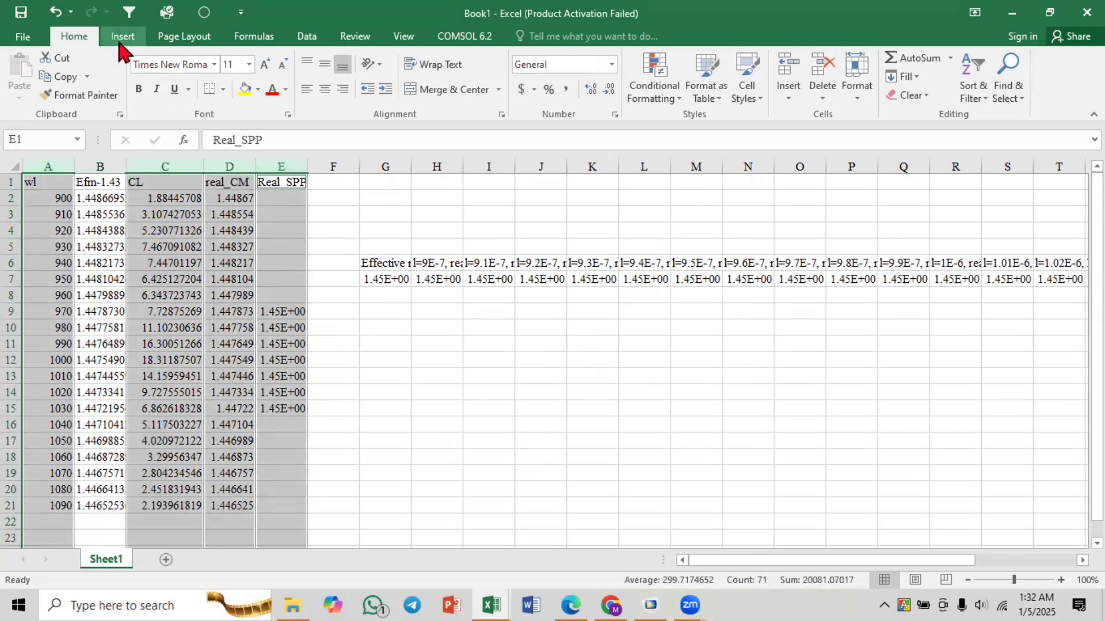
click(121, 40)
click(490, 96)
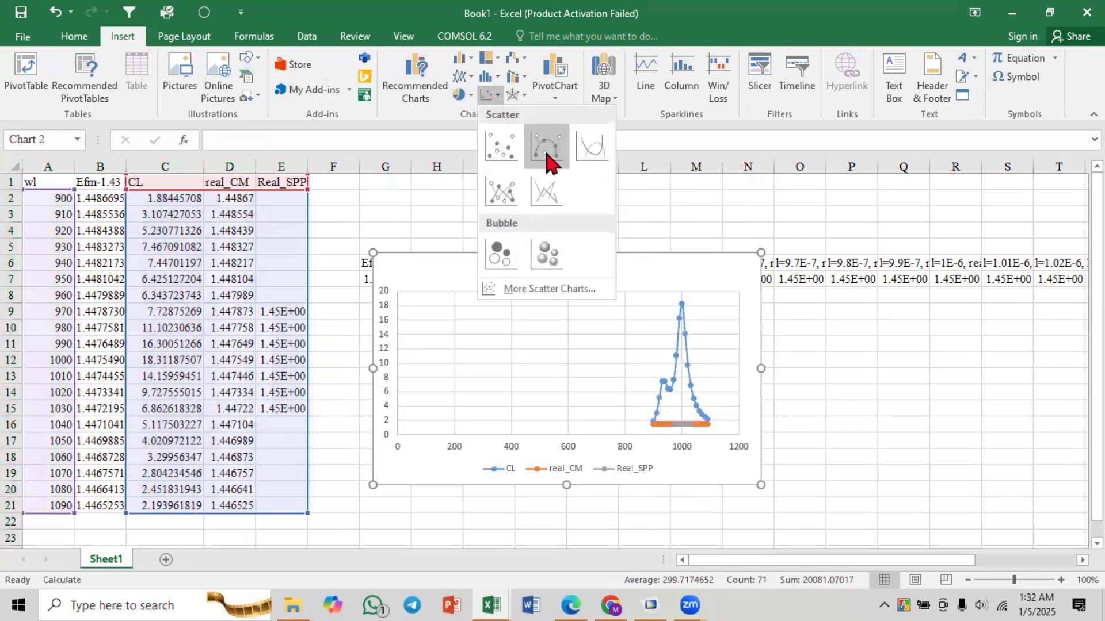
click(546, 161)
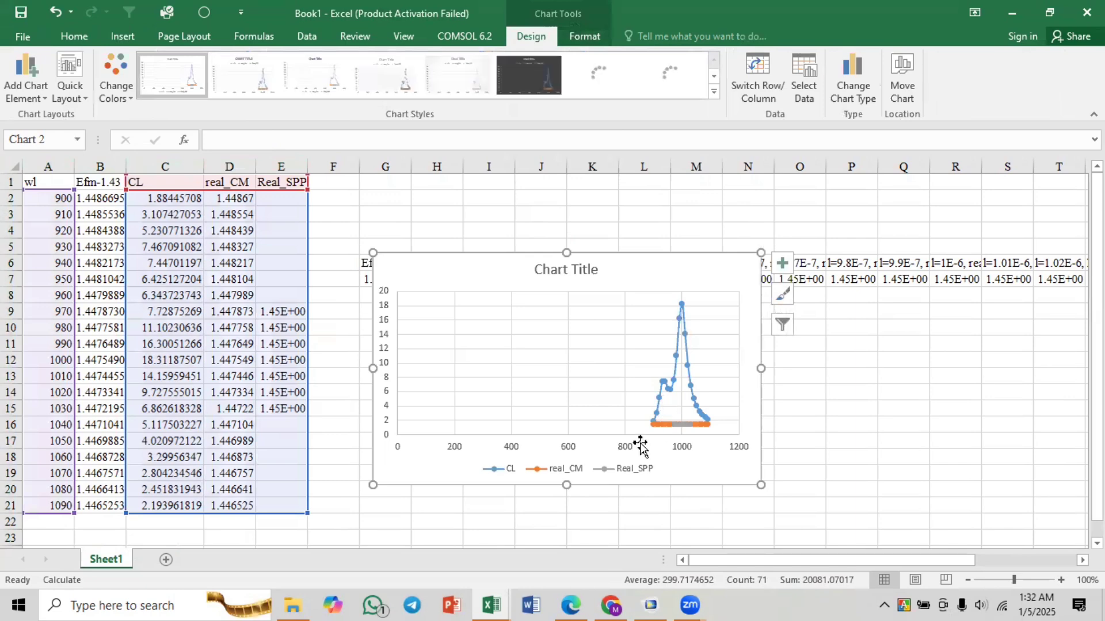
- Set the horizontal axis minimum of the new chart to 800 and plot the Real_SPP series on the secondary axis
double_click(685, 448)
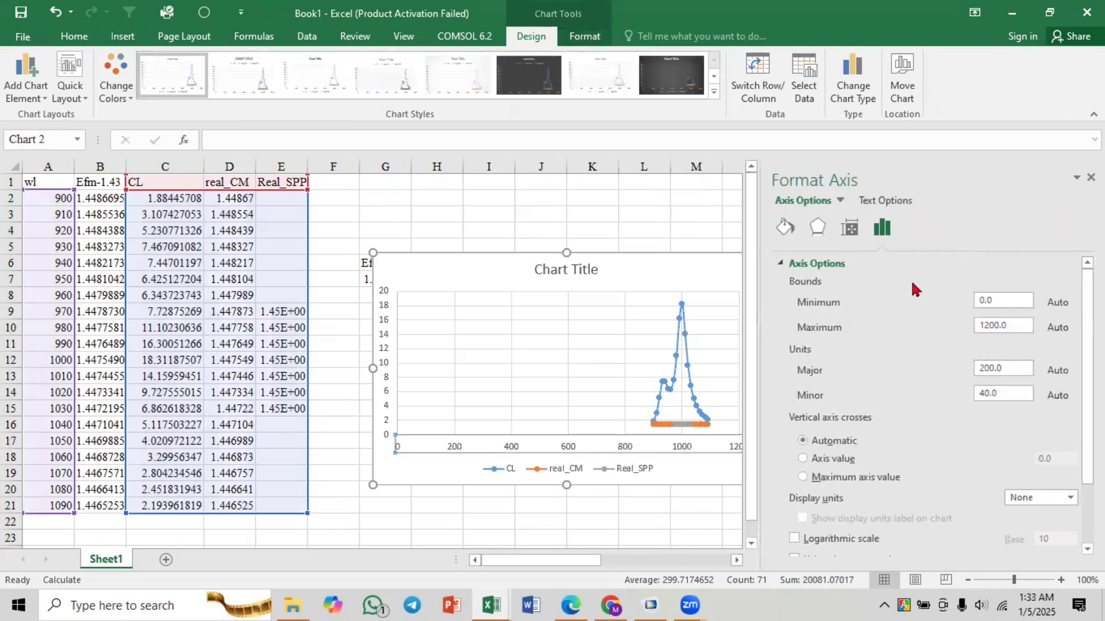
double_click(995, 302)
text(800)
key(Return)
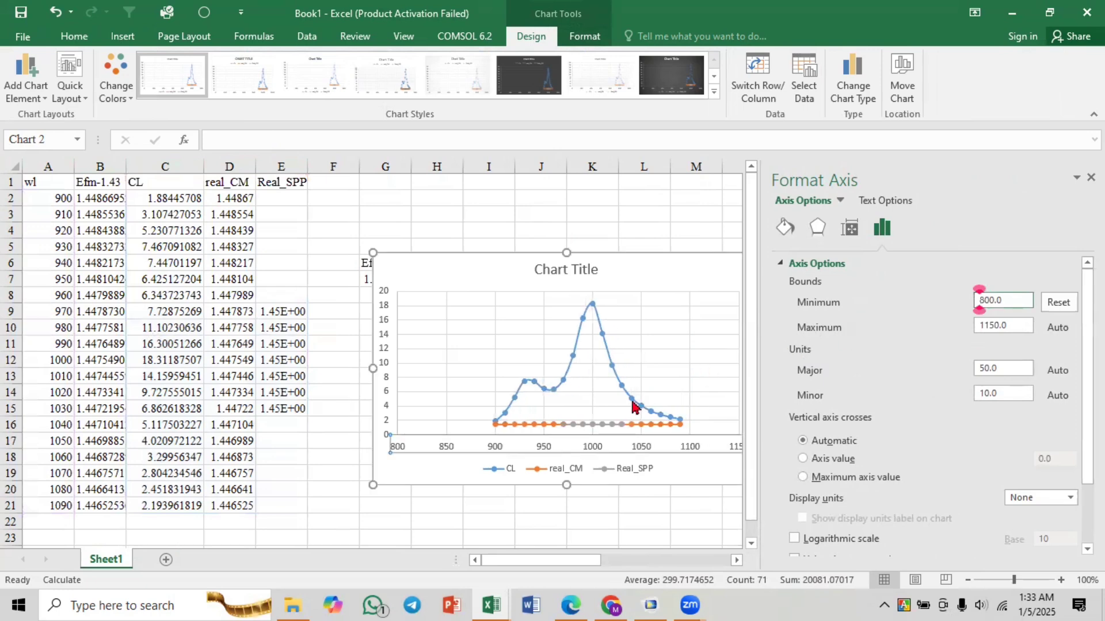
click(583, 425)
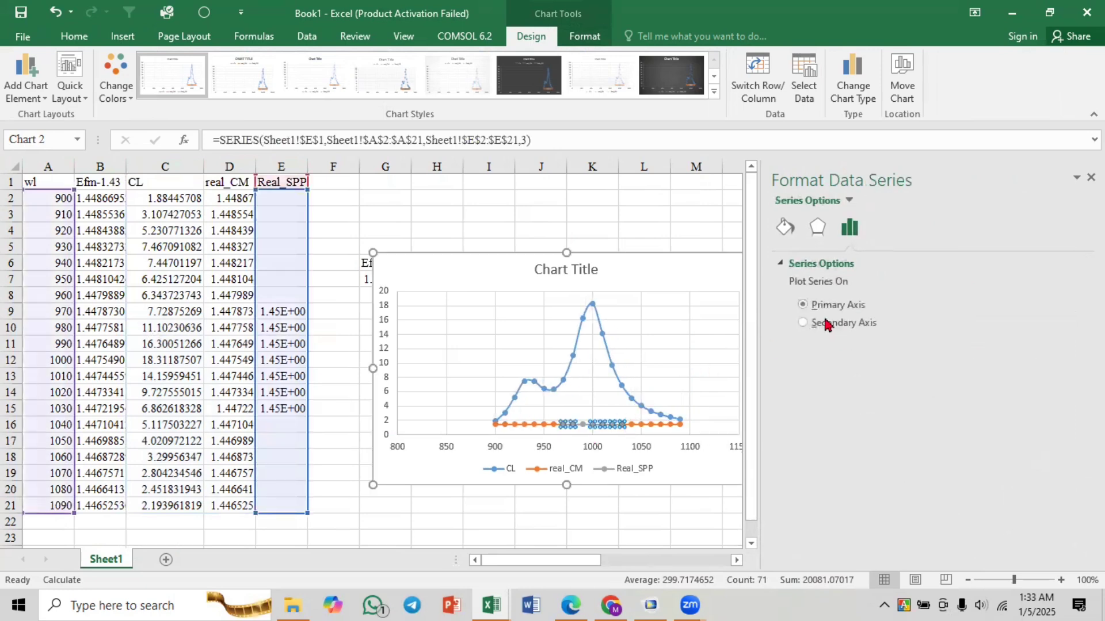
click(804, 324)
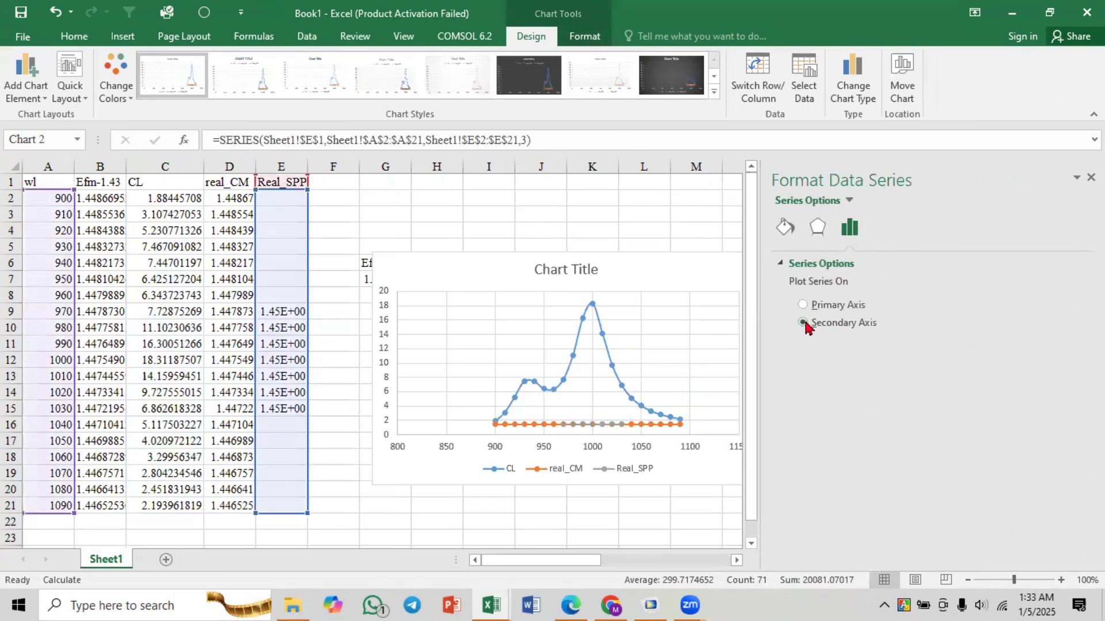
- Plot the real_CM series on the secondary axis and move the chart closer to the data columns
click(563, 425)
click(803, 324)
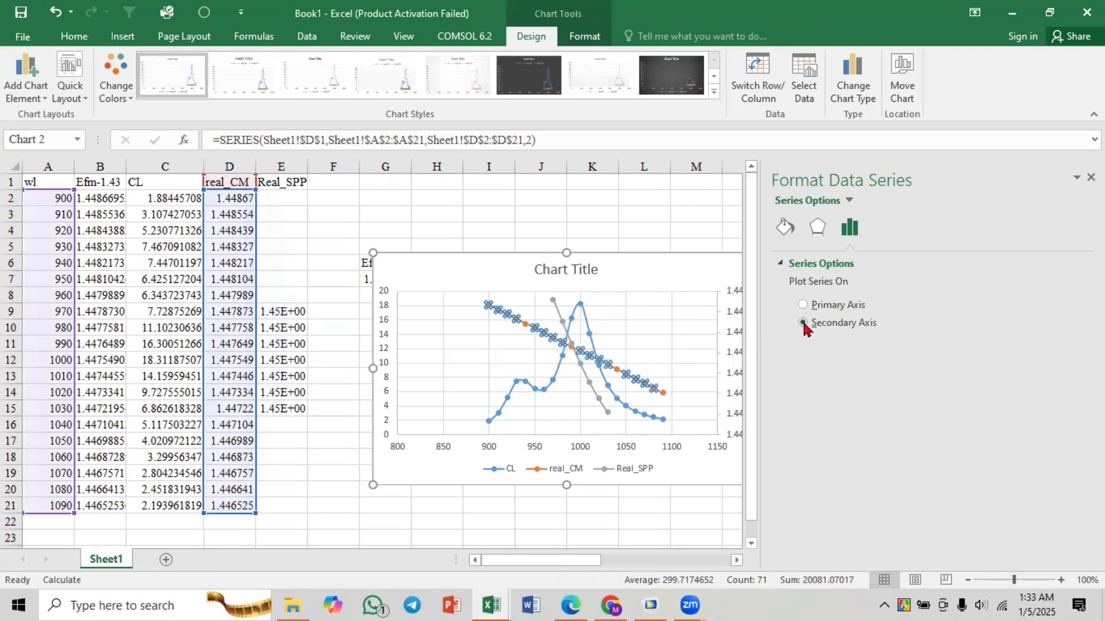
click(632, 228)
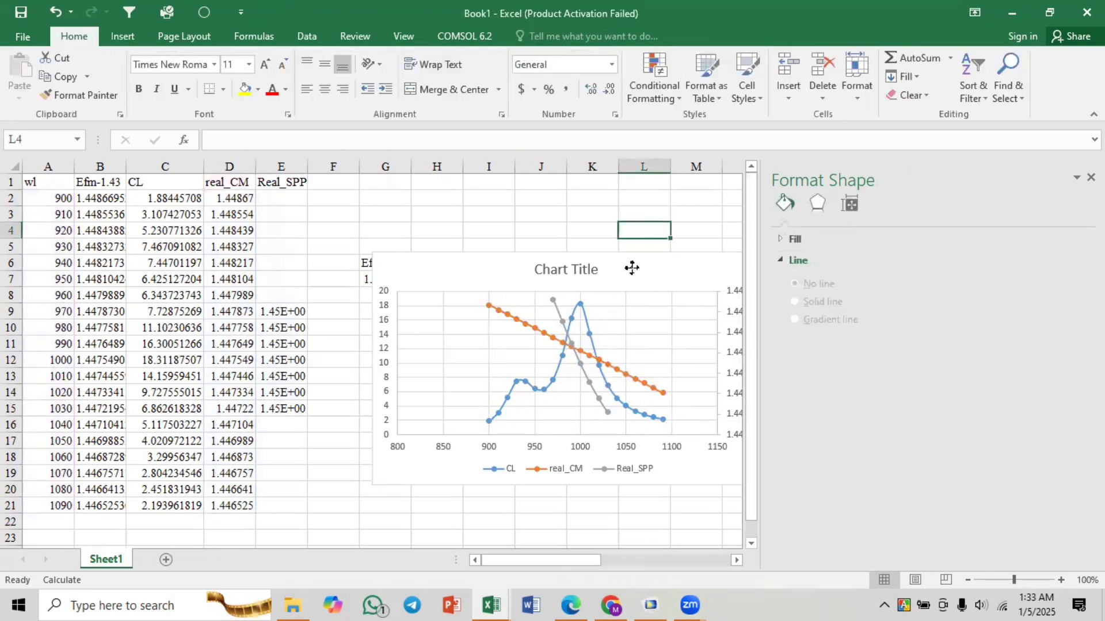
drag(634, 266, 511, 289)
- Examine the CL curve's peak point and the crossing of the real_CM and Real_SPP curves in the chart
scroll(456, 366, up, 10)
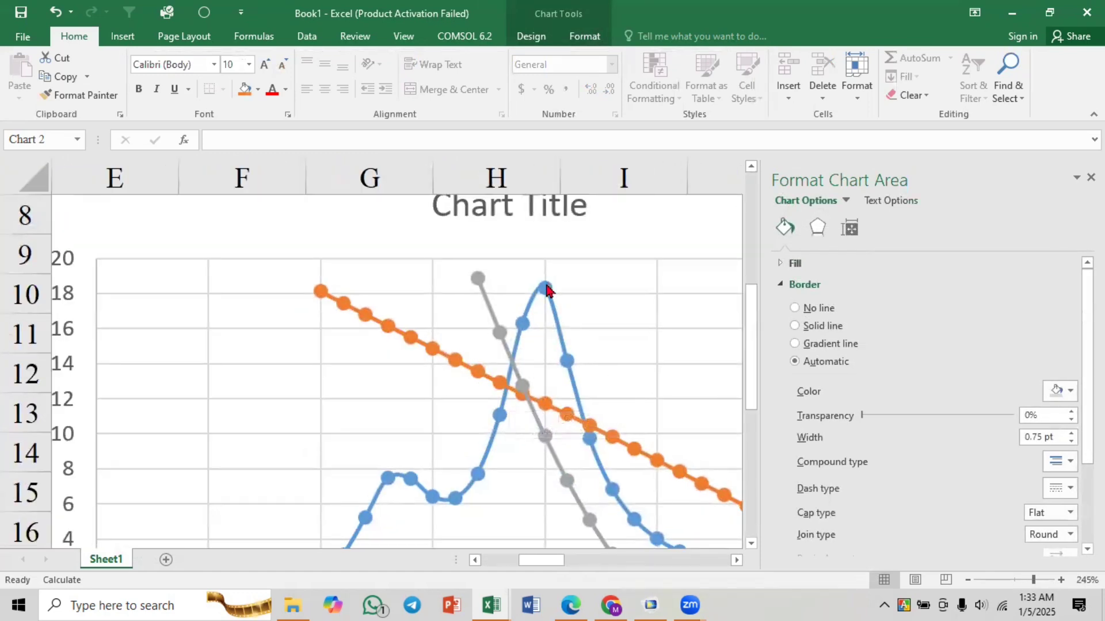
mouse_move(547, 289)
mouse_move(526, 405)
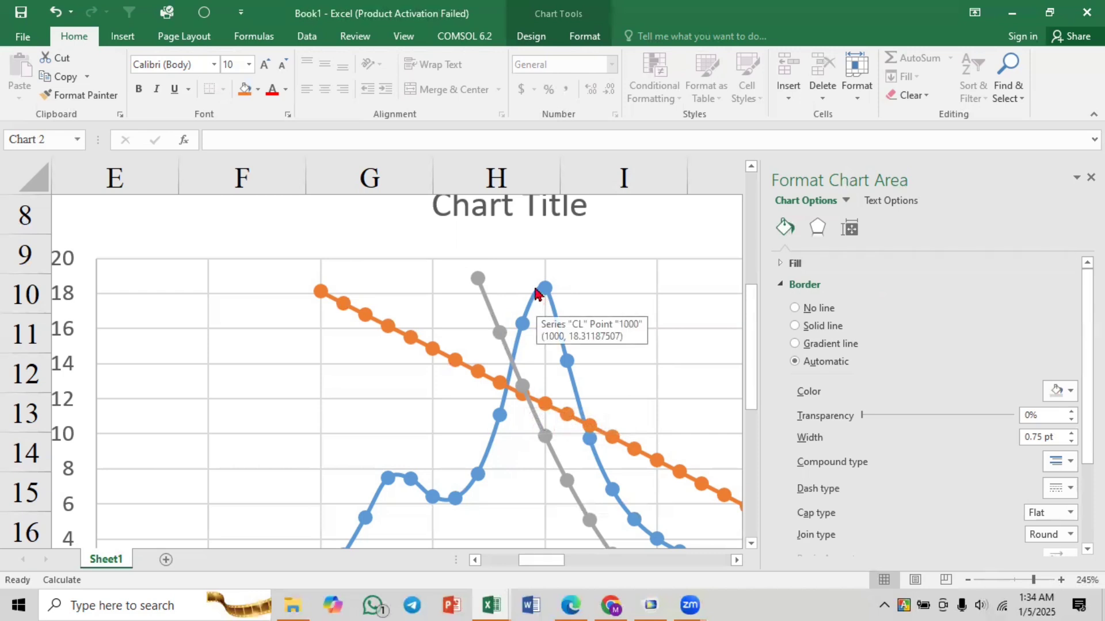
mouse_move(541, 292)
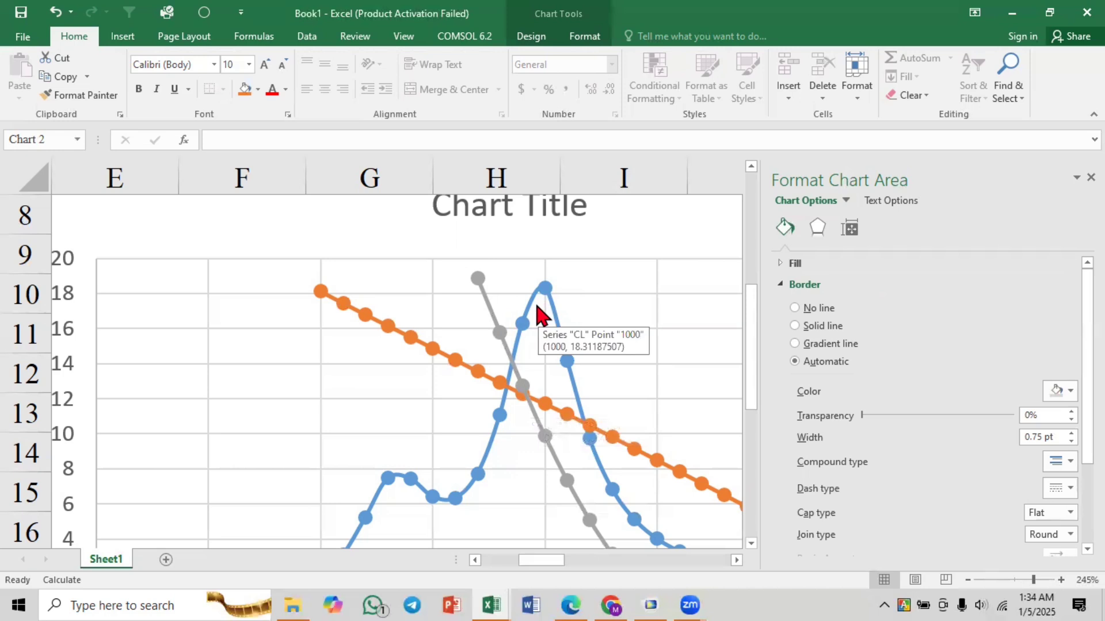
mouse_move(520, 407)
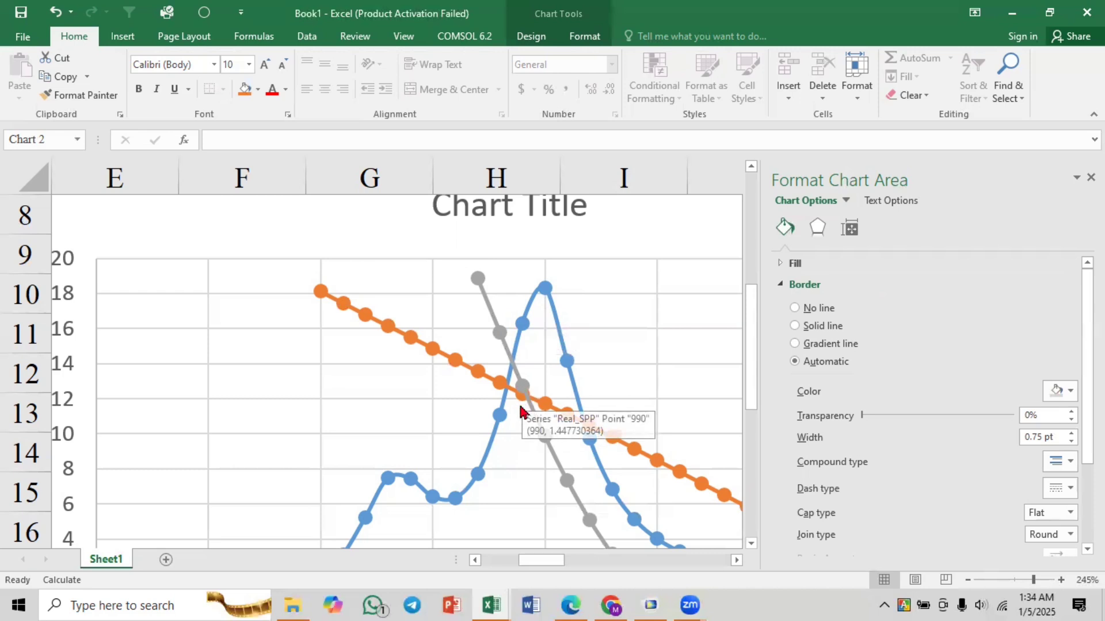
mouse_move(524, 388)
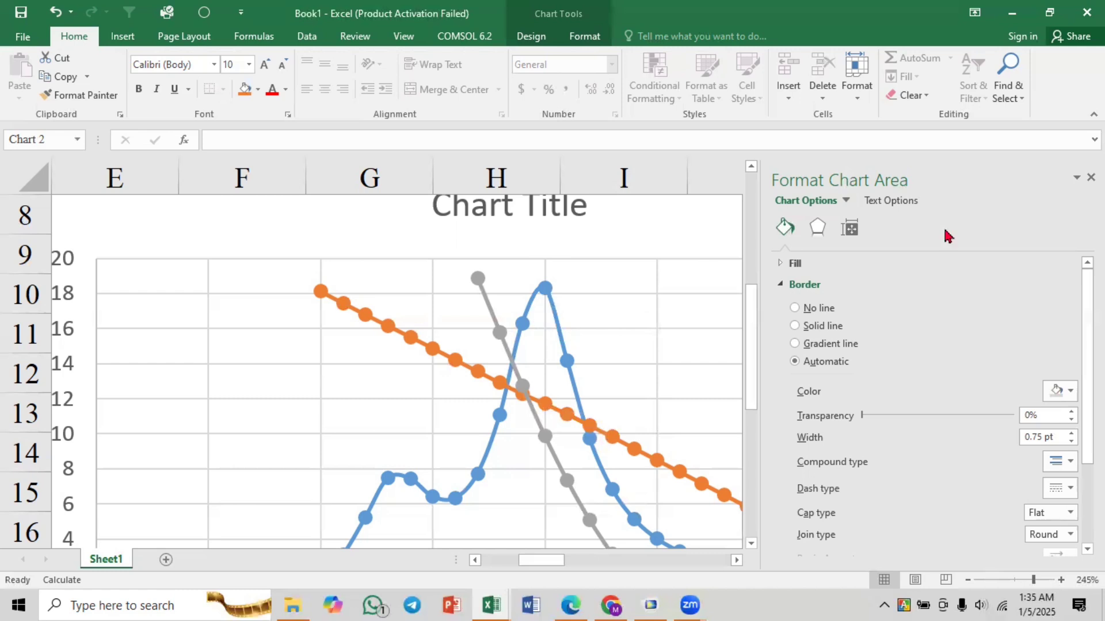
- Close the chart formatting options and delete the chart title
click(1091, 177)
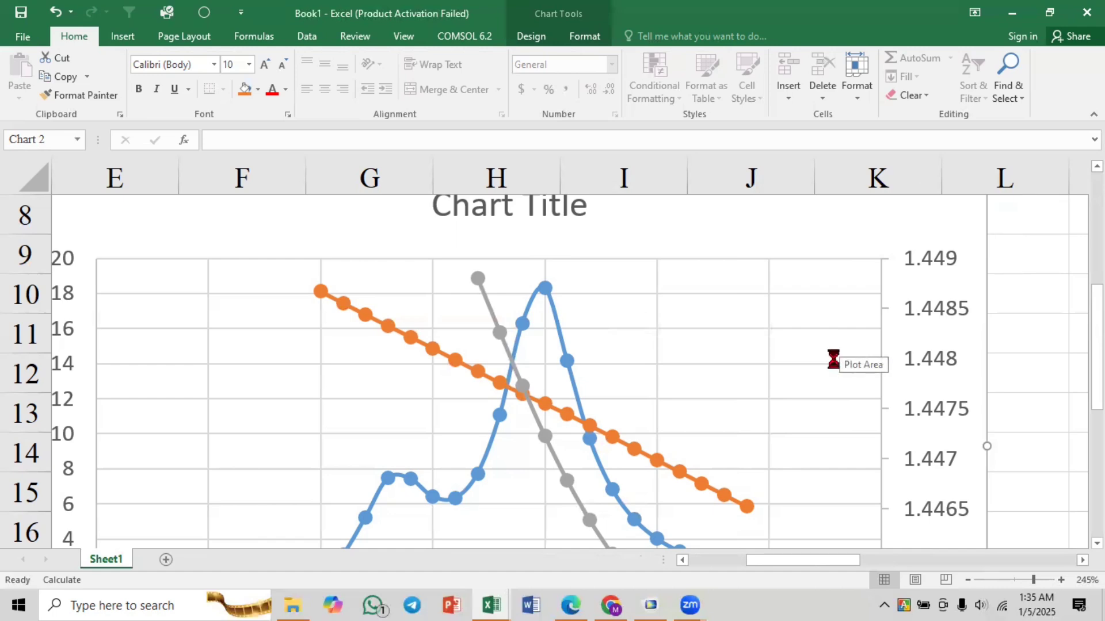
ctrl+scroll(835, 354, down, 5)
ctrl+scroll(840, 365, down, 4)
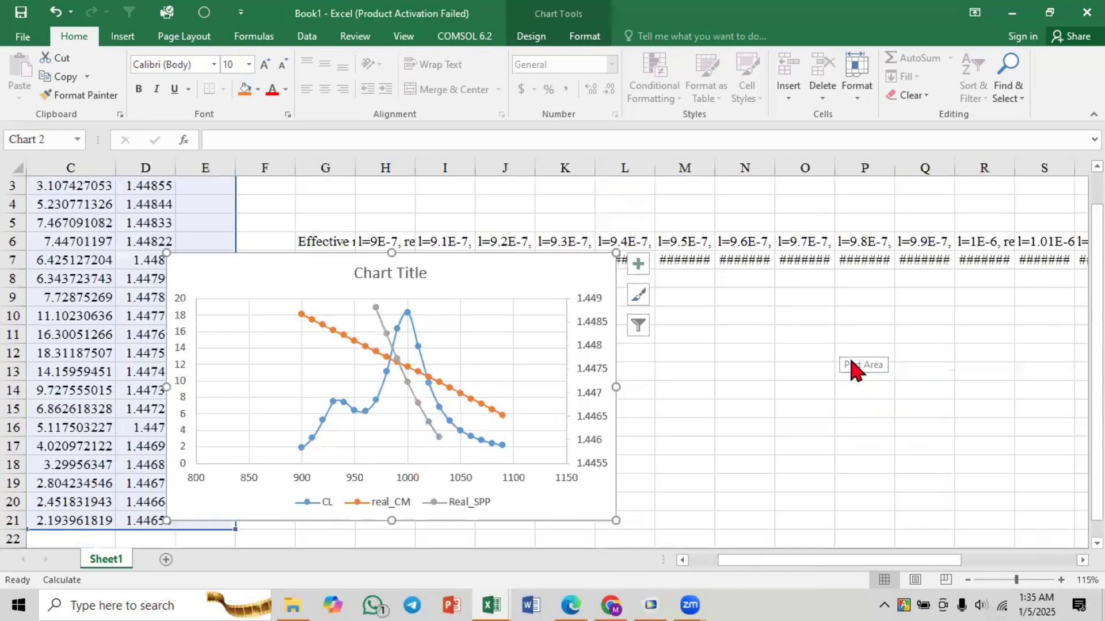
click(415, 261)
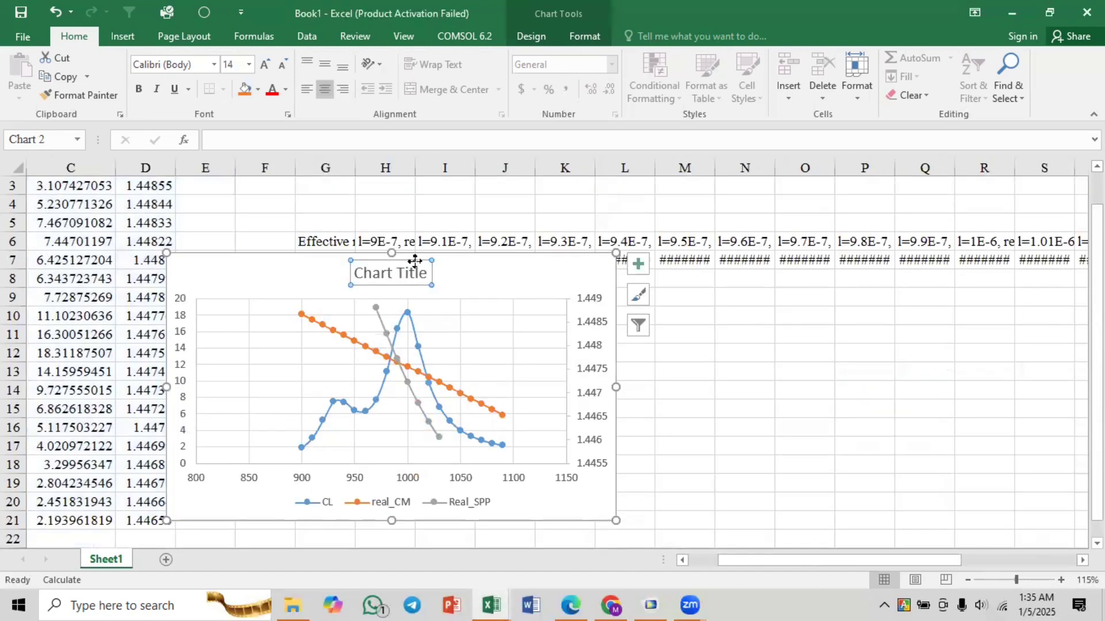
key(Delete)
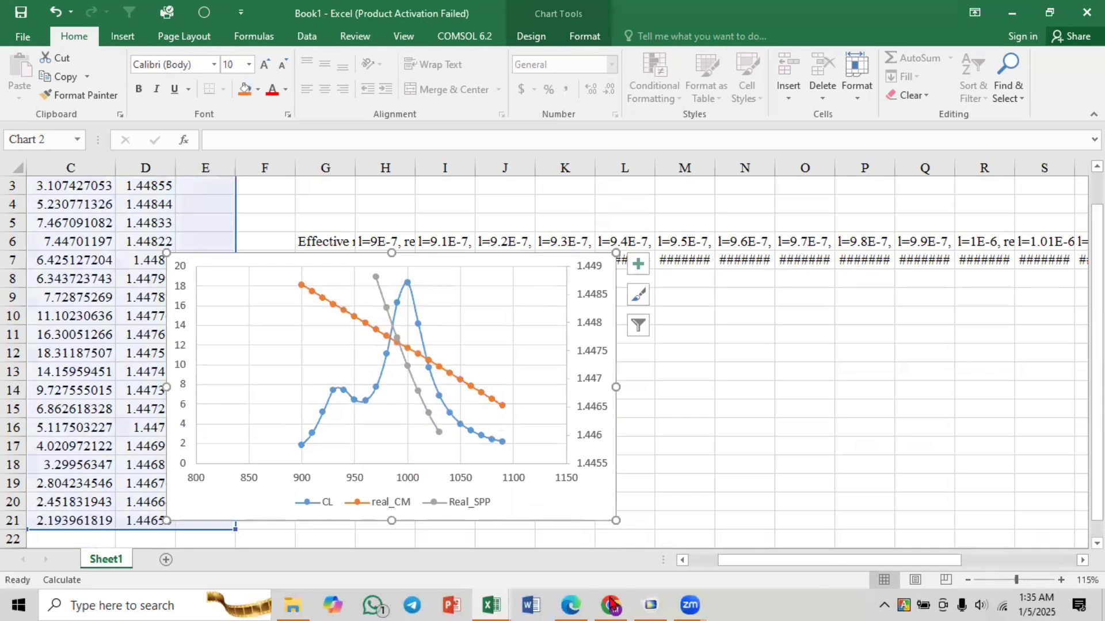
- Switch between Paper_1.pdf in Edge and the Book1 workbook to compare the chart with the paper's Figure 2(c)
click(570, 605)
scroll(469, 409, down, 4)
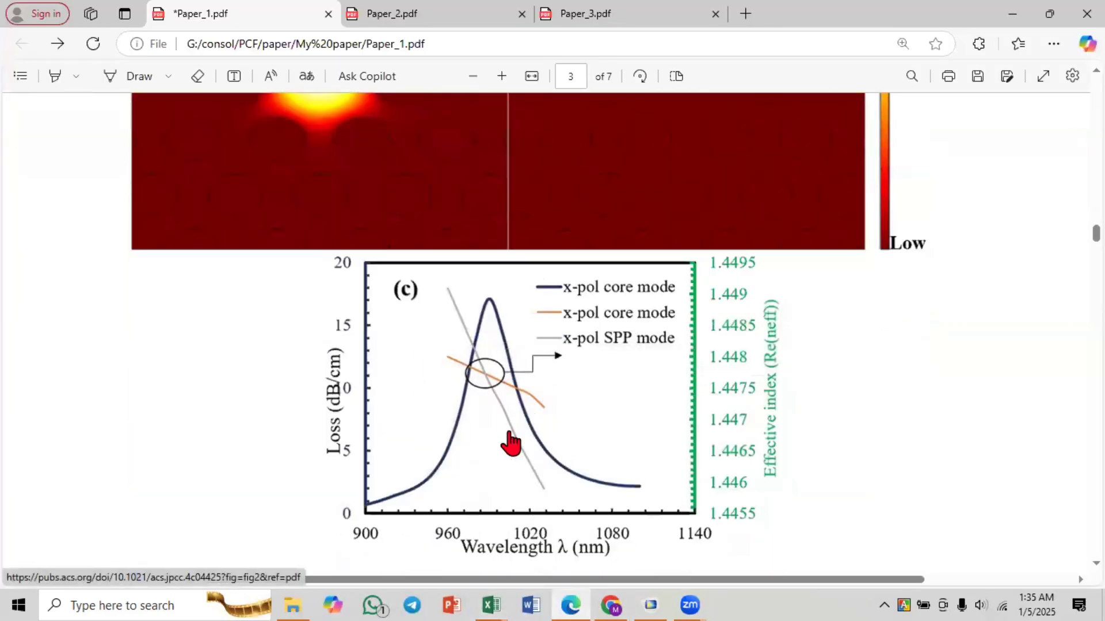
click(490, 606)
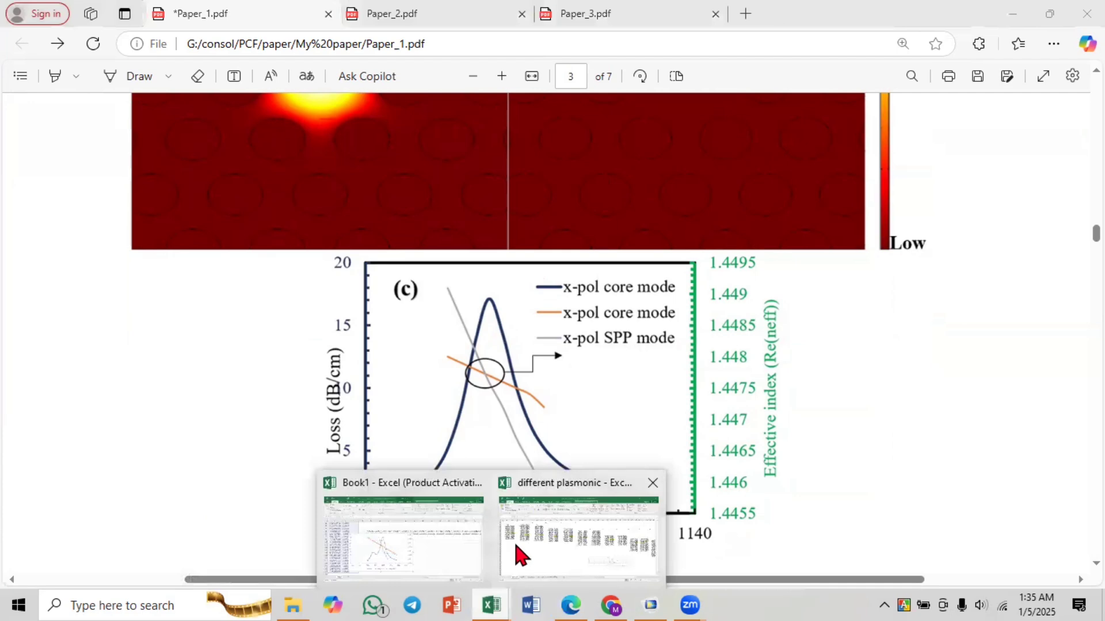
click(416, 521)
click(750, 263)
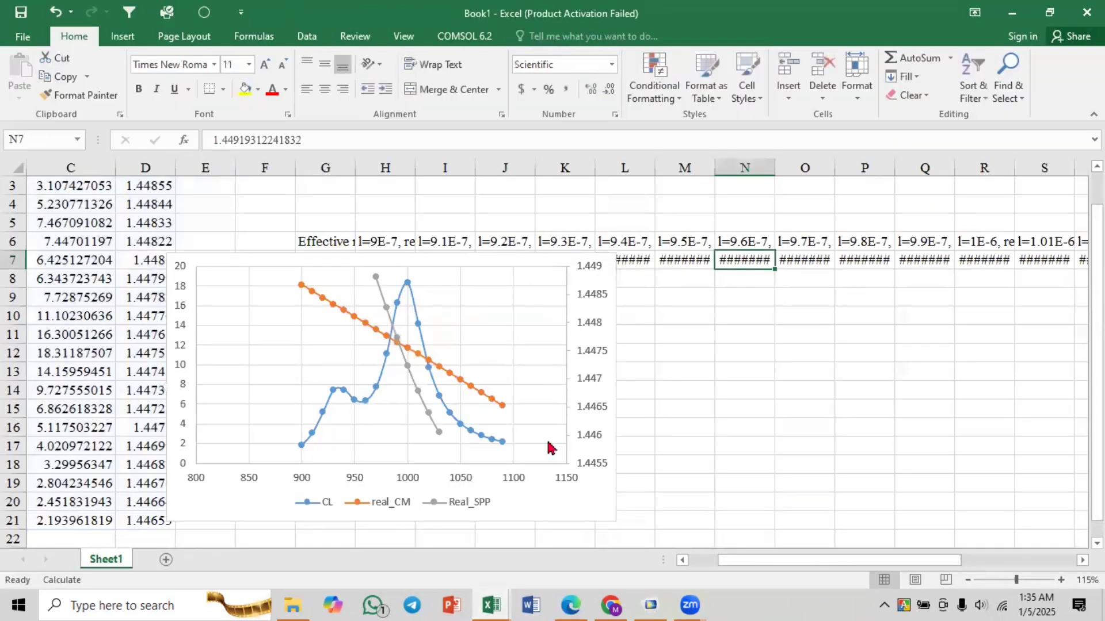
click(561, 604)
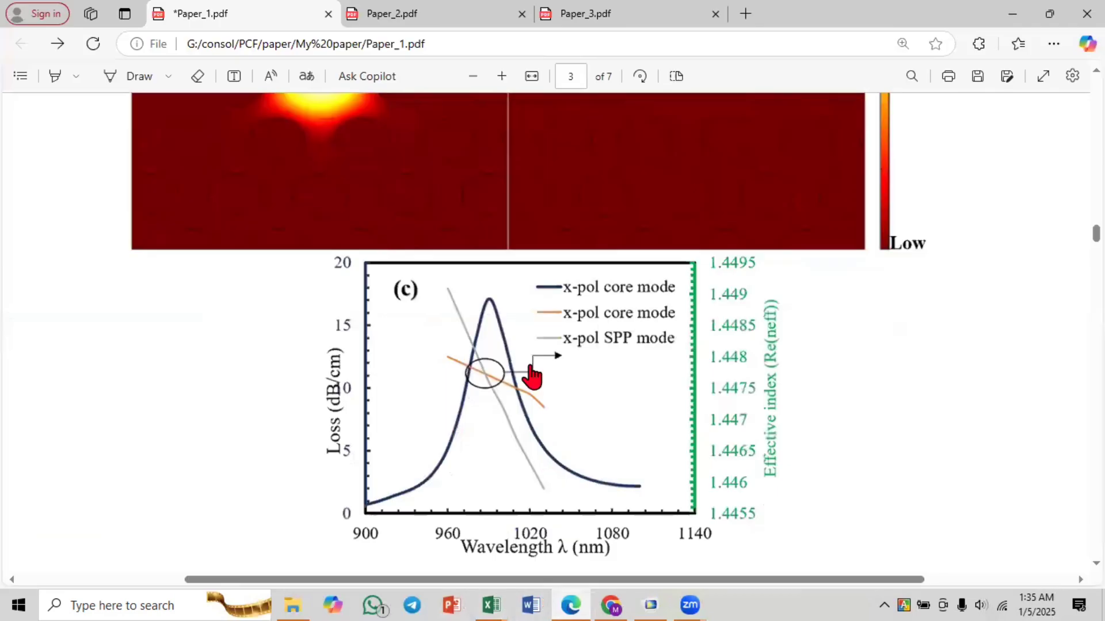
- Examine the mode field images and dispersion plot of Figure 2 and the loss spectra by analyte RI below them
scroll(538, 374, down, 3)
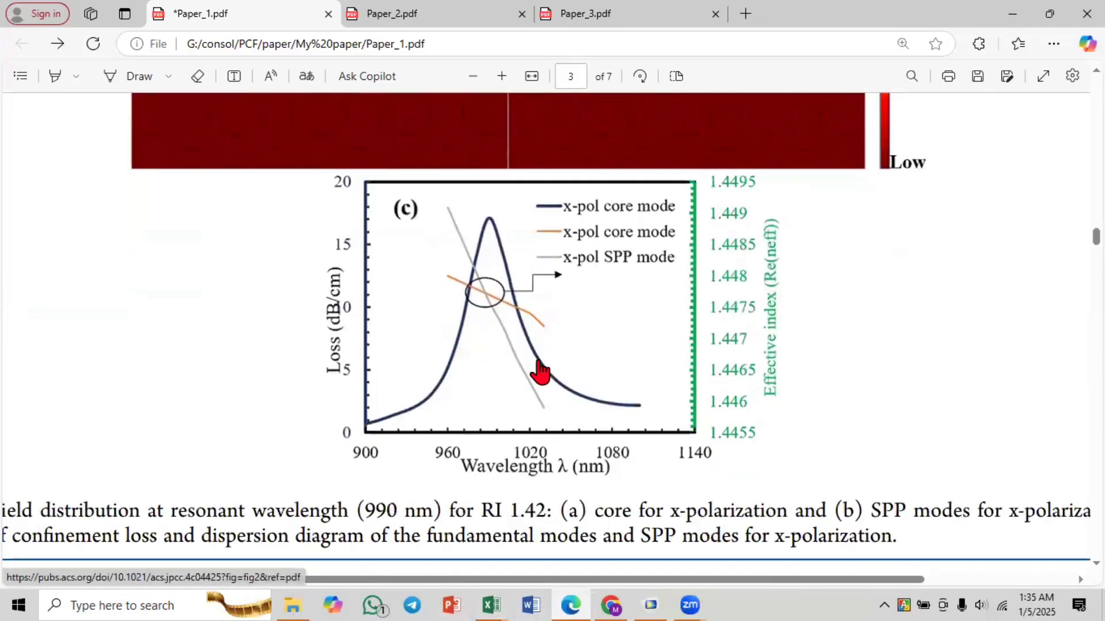
scroll(487, 279, down, 4)
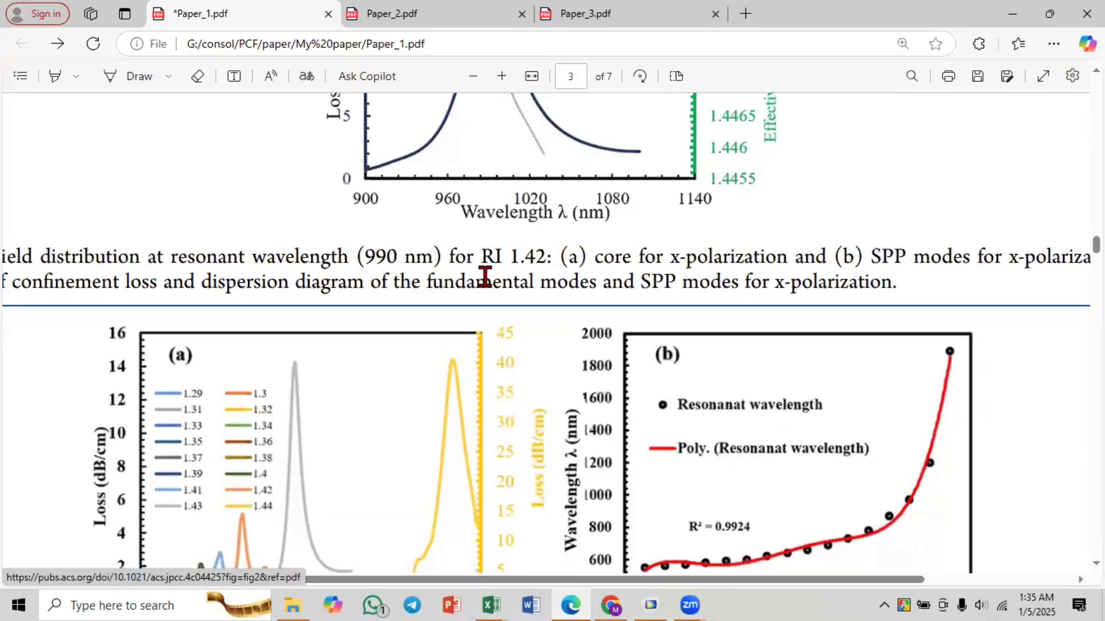
scroll(486, 277, down, 2)
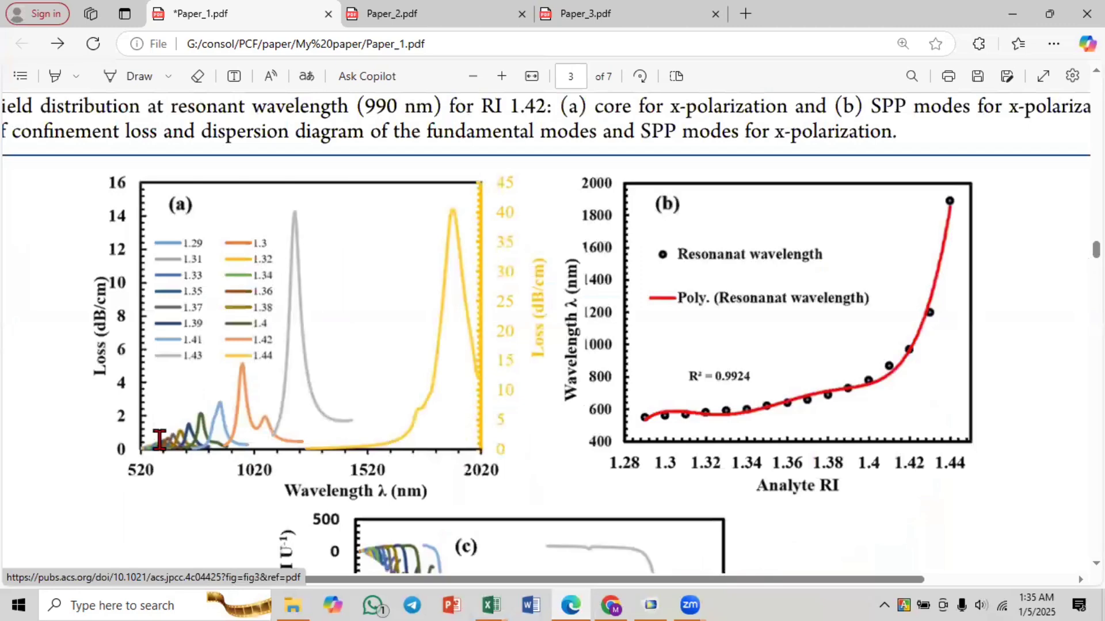
scroll(346, 370, up, 3)
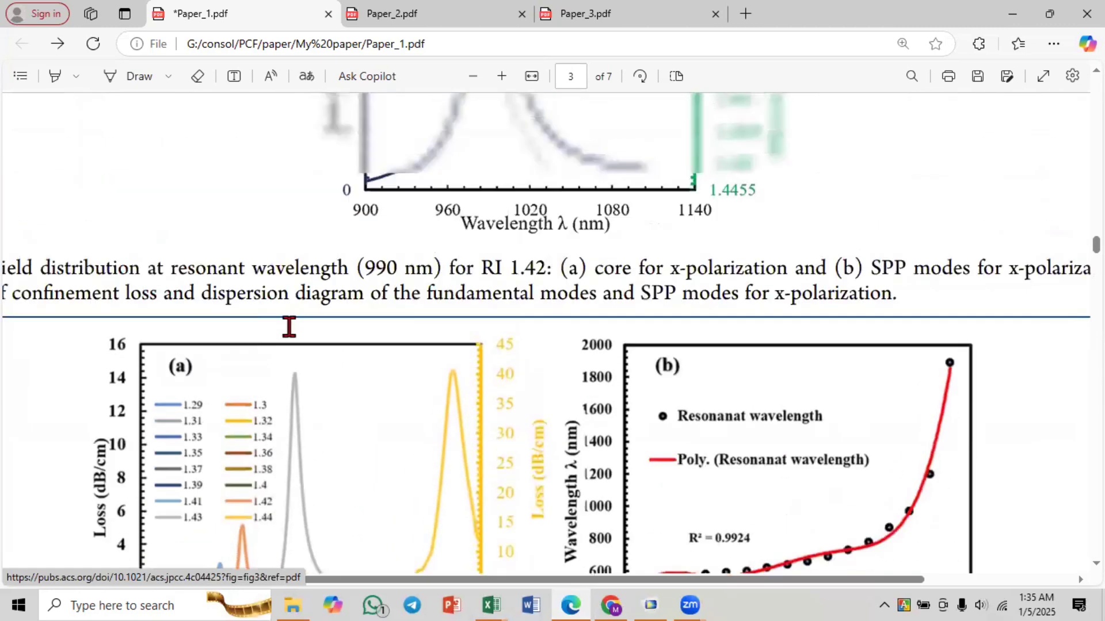
scroll(289, 327, up, 1)
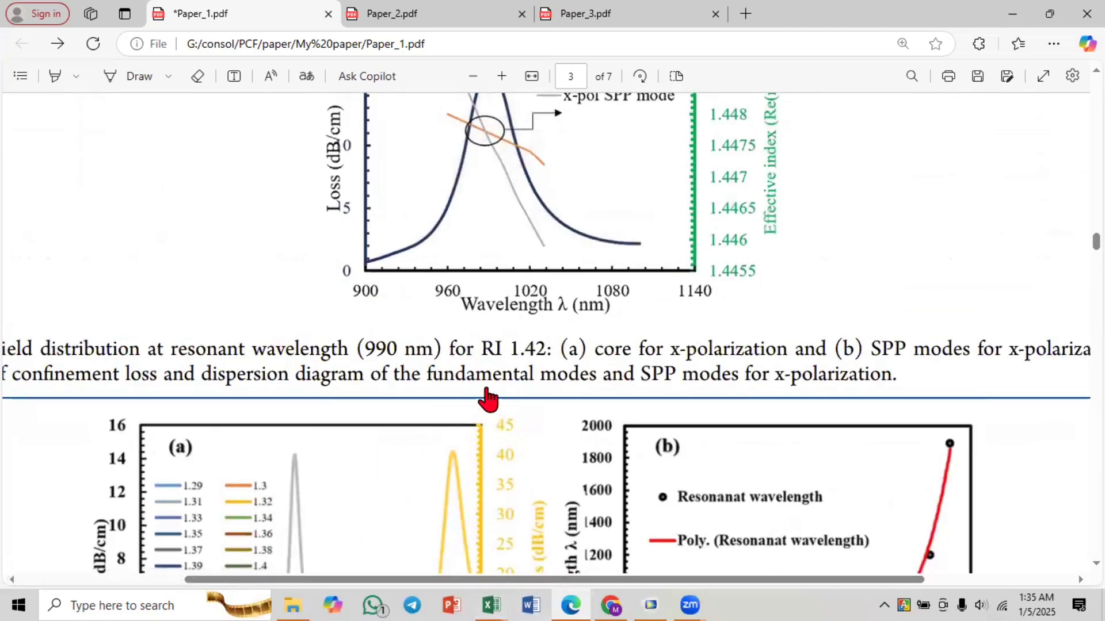
scroll(449, 327, up, 1)
scroll(440, 311, up, 3)
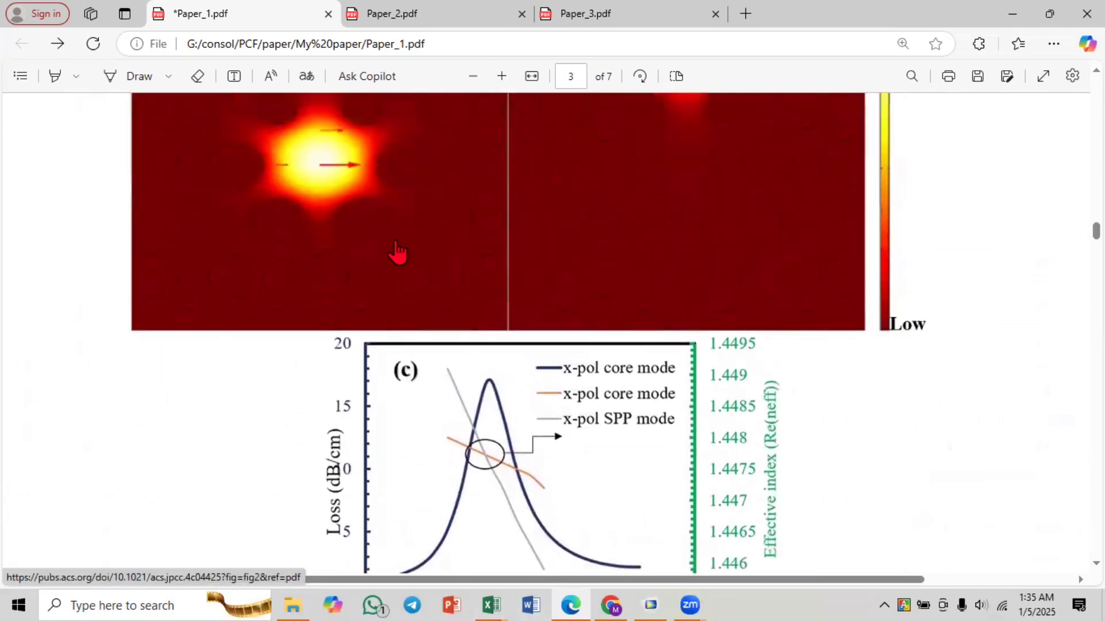
scroll(409, 271, down, 4)
scroll(437, 294, up, 4)
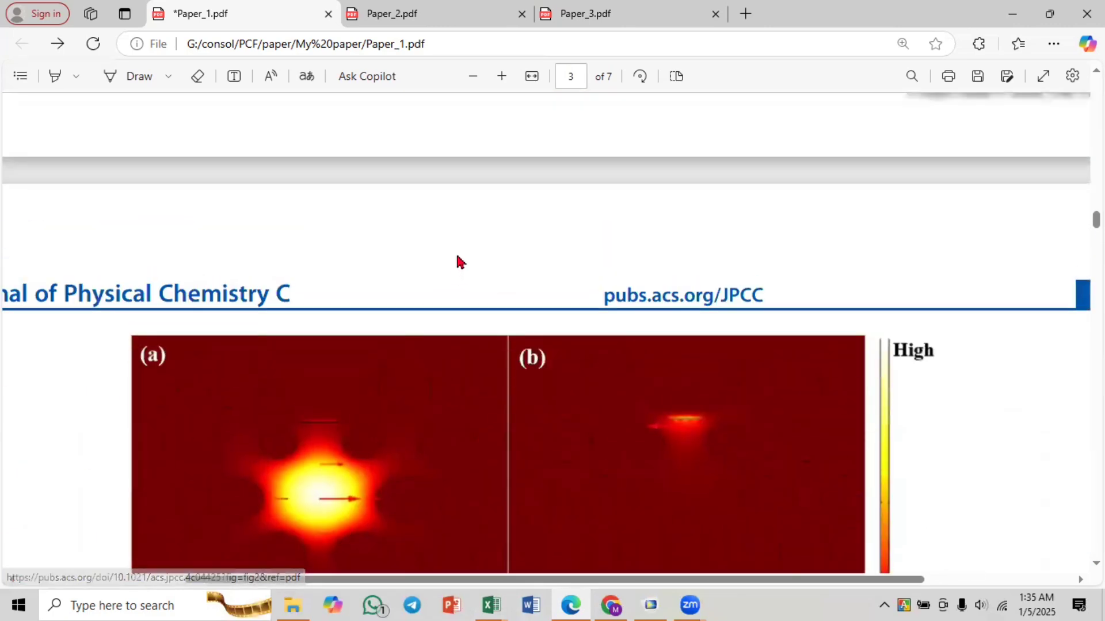
scroll(454, 276, down, 3)
scroll(428, 298, down, 3)
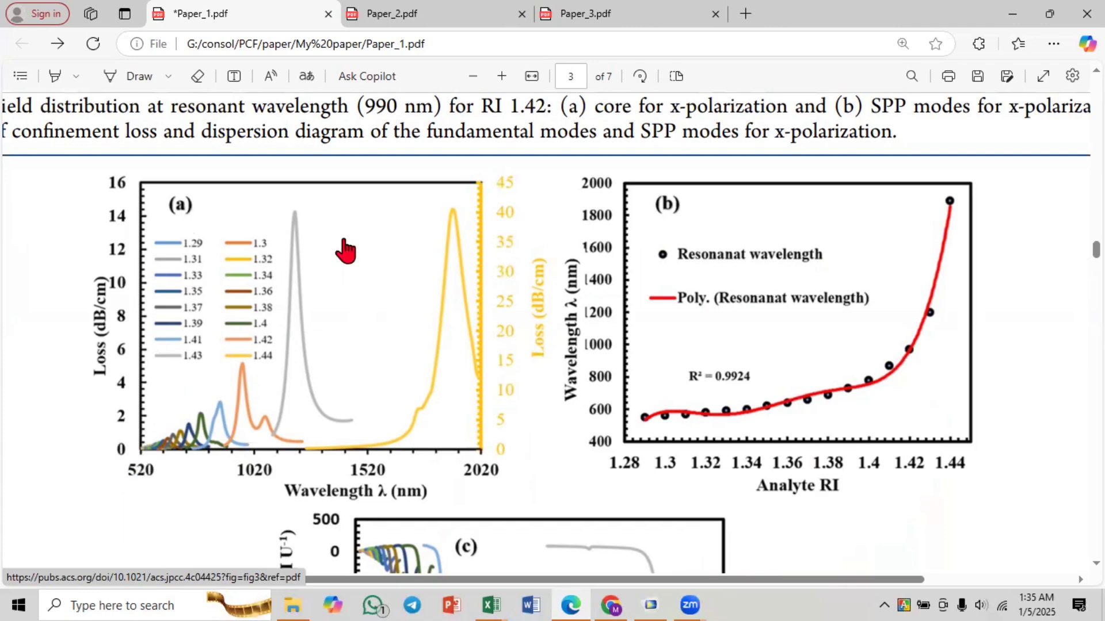
scroll(248, 455, up, 3)
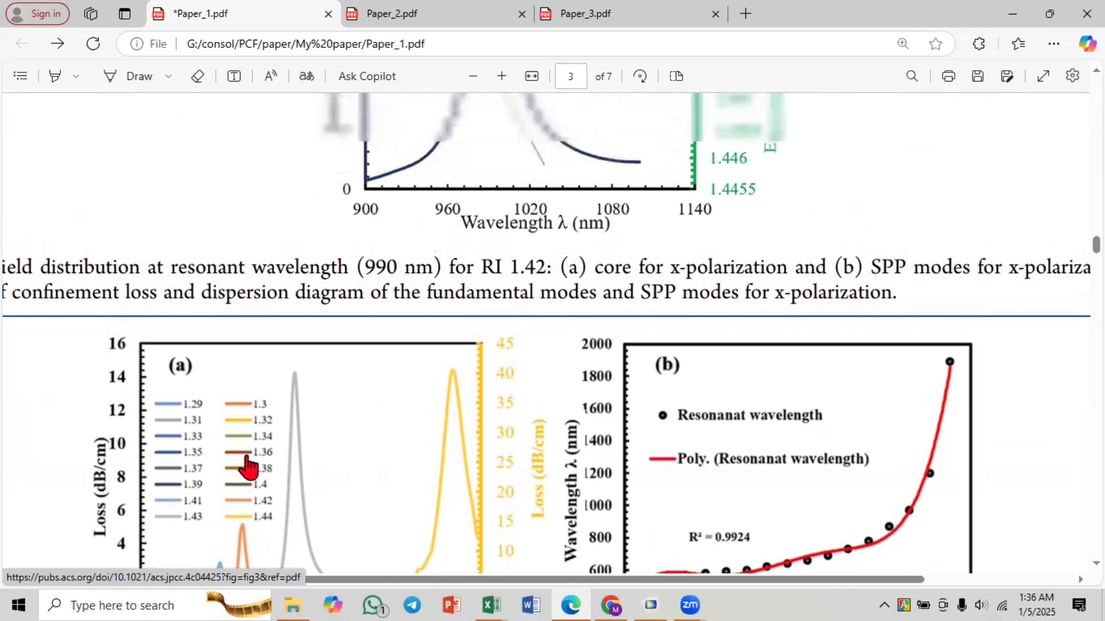
scroll(247, 466, down, 3)
scroll(420, 374, up, 7)
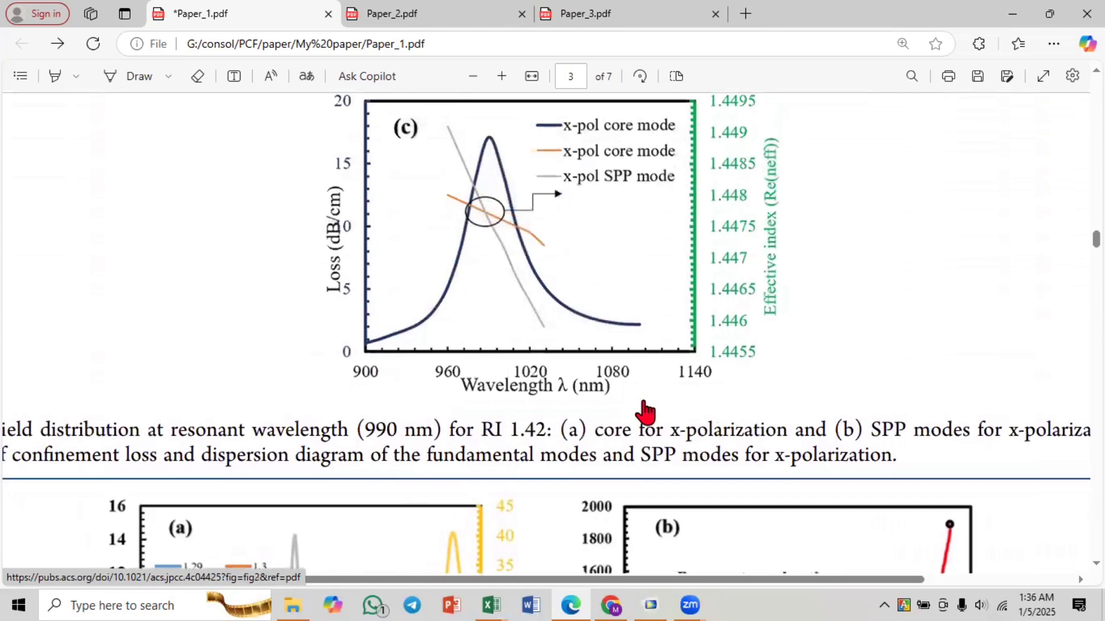
scroll(326, 408, down, 7)
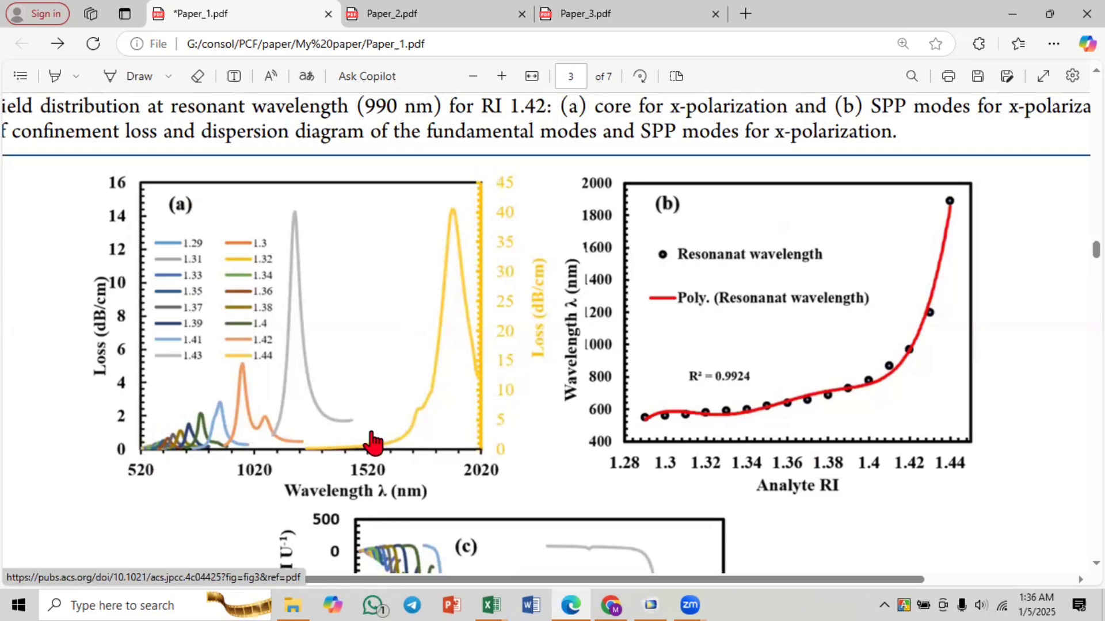
- Examine the amplitude sensitivity plot (c) alongside the loss spectra (a) and resonant wavelength fit (b) on page 3
scroll(372, 442, down, 3)
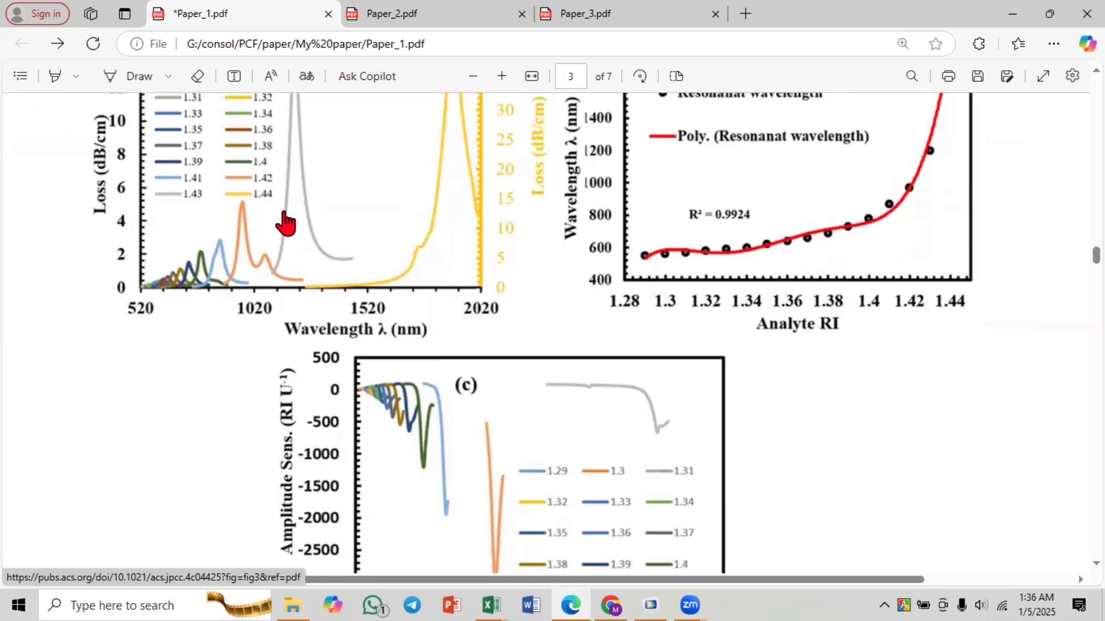
scroll(338, 242, up, 2)
scroll(420, 259, down, 4)
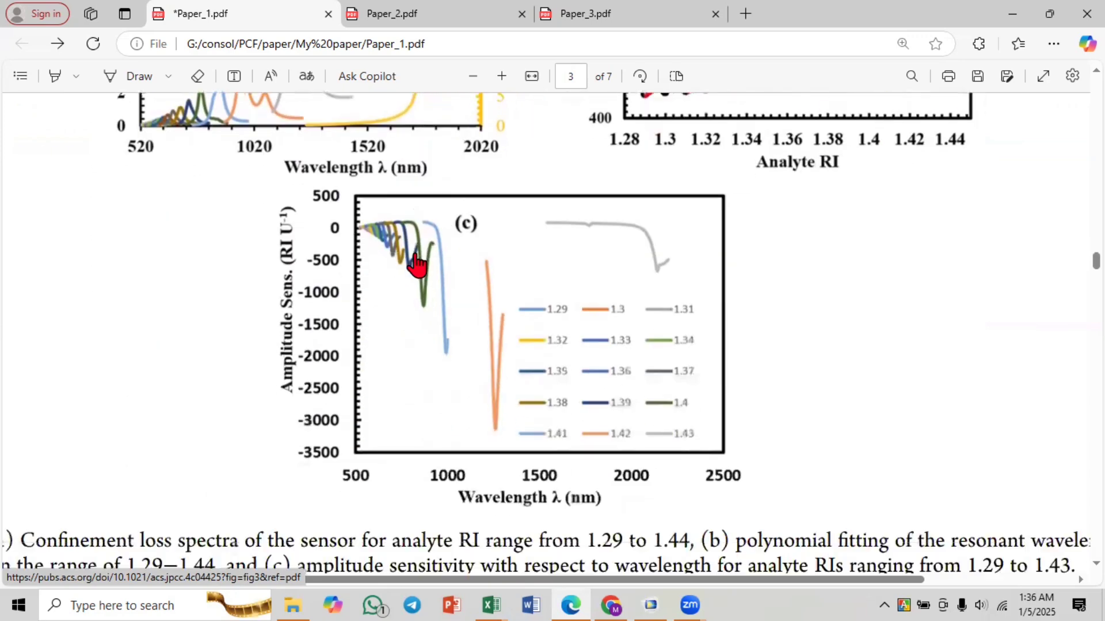
scroll(303, 168, up, 3)
scroll(327, 278, down, 1)
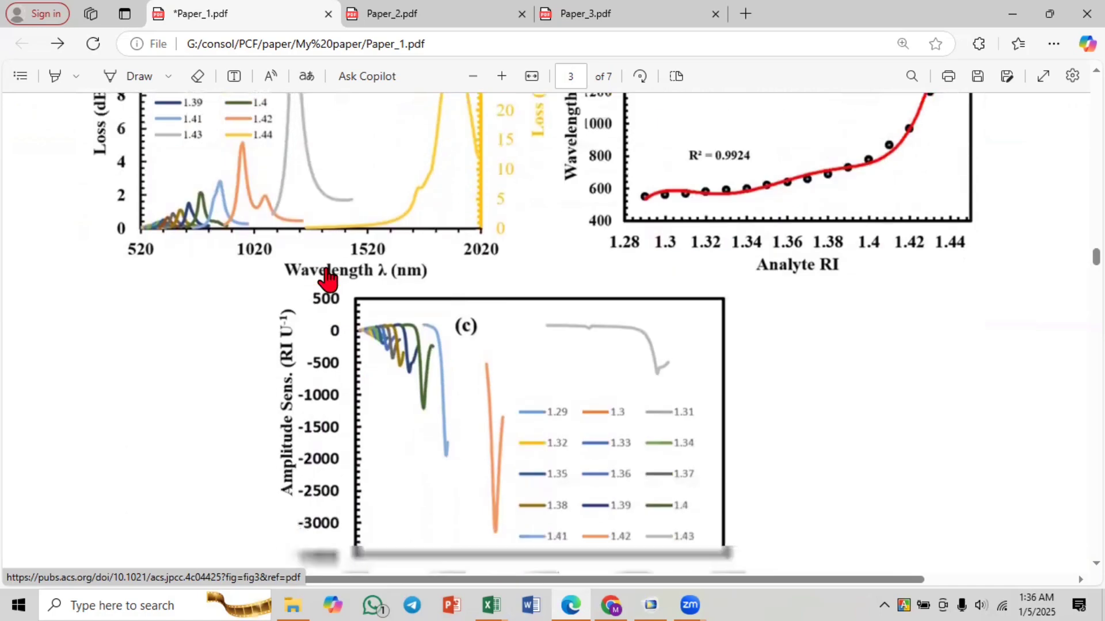
scroll(328, 279, down, 2)
scroll(567, 366, up, 7)
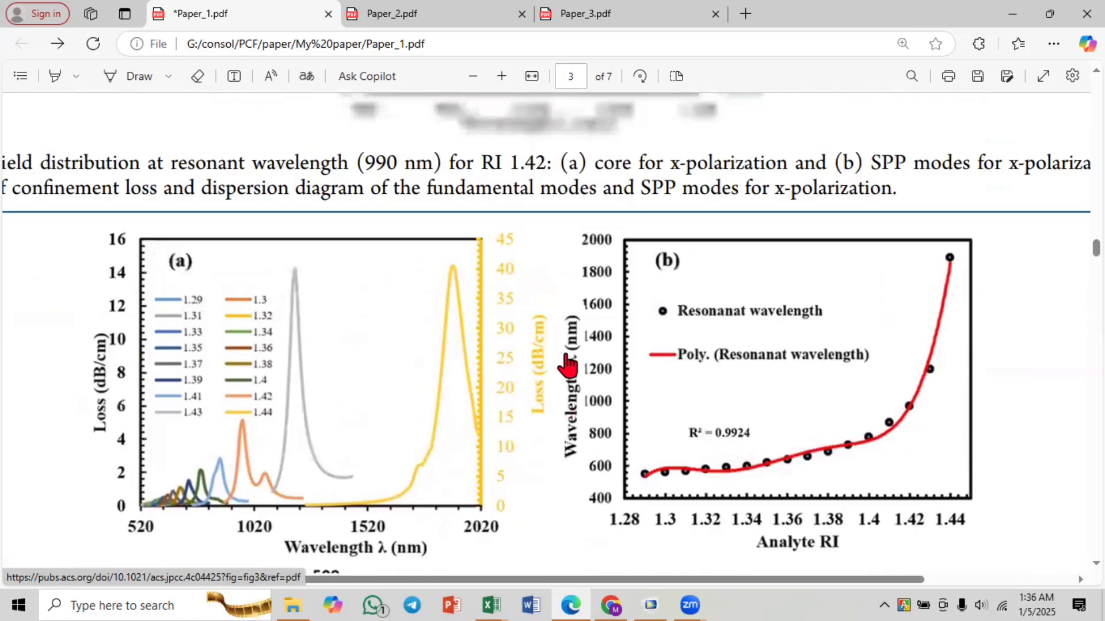
scroll(566, 365, up, 1)
- Review the sensor equations and the Table 1 performance values on page 4, and return to the figures on page 3
scroll(708, 451, down, 10)
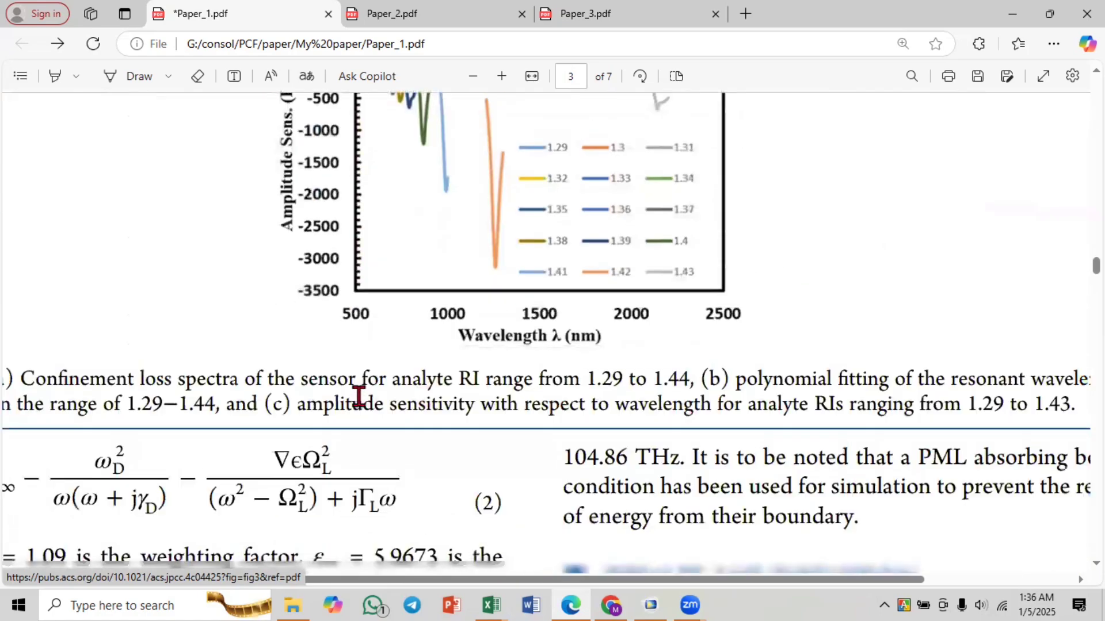
scroll(512, 402, down, 10)
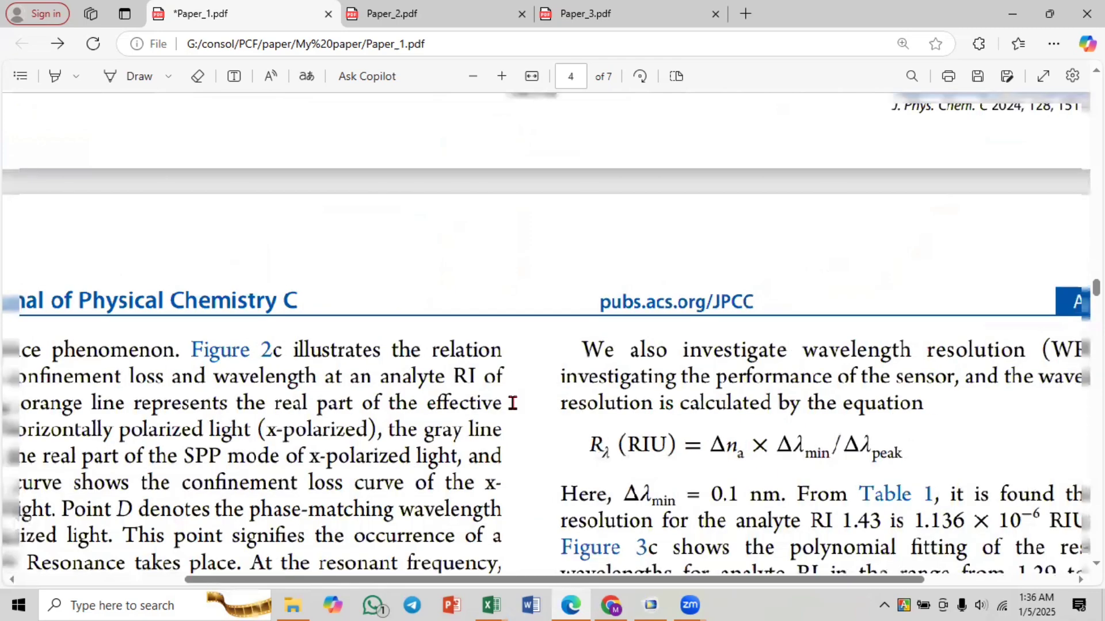
ctrl+scroll(512, 403, down, 3)
scroll(528, 405, down, 3)
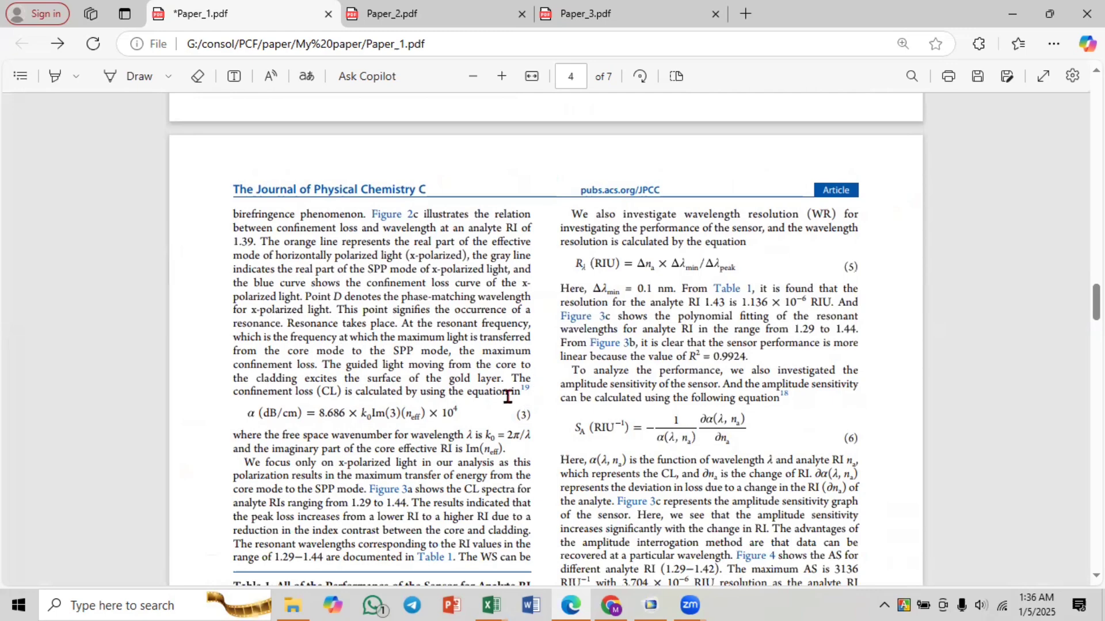
scroll(507, 397, down, 5)
scroll(519, 425, down, 2)
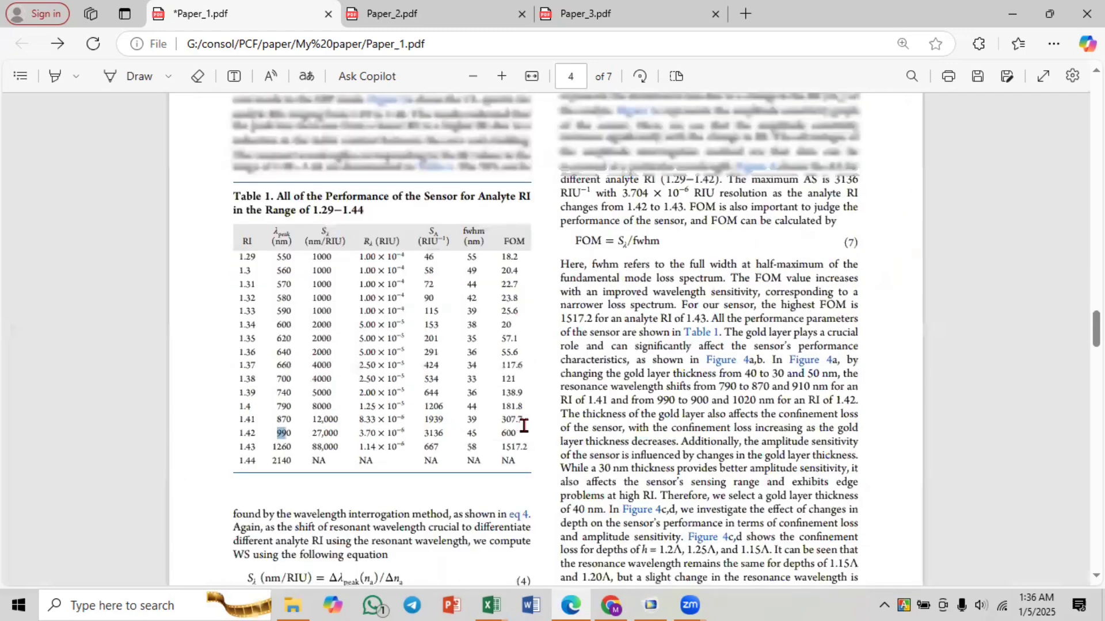
scroll(520, 424, up, 14)
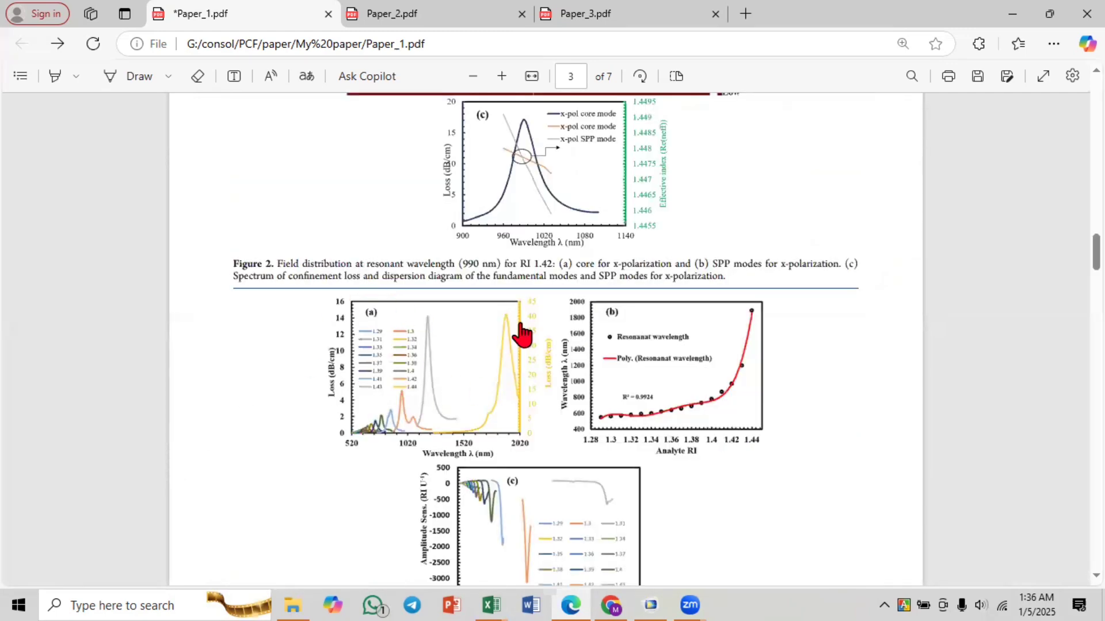